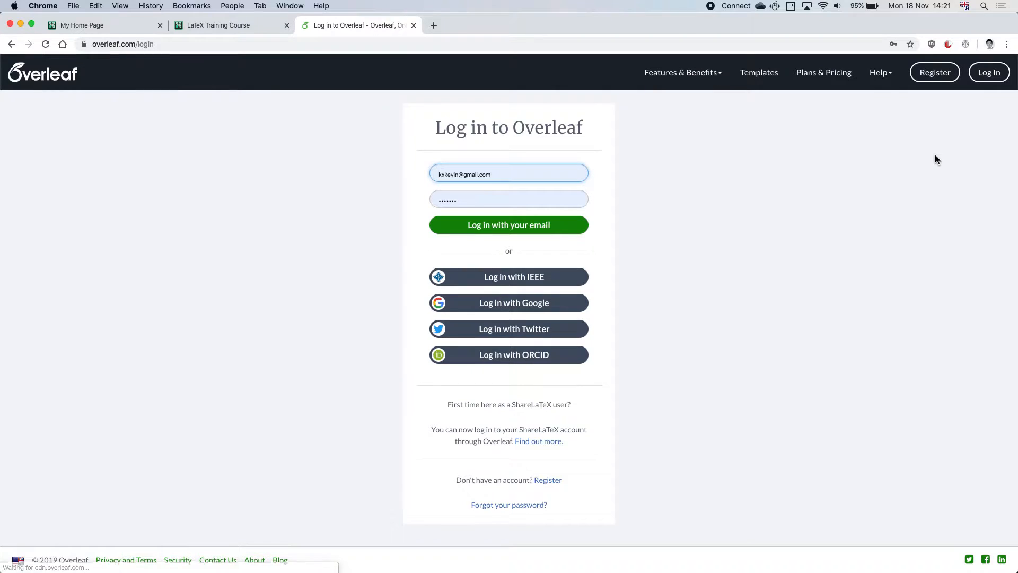
Load the overleaf.com home page in place of the login page and enlarge the page view.
left_click(364, 49)
left_click(364, 49)
key("BackSpace")
key("BackSpace")
key("BackSpace")
key("BackSpace")
key("BackSpace")
key("Return")
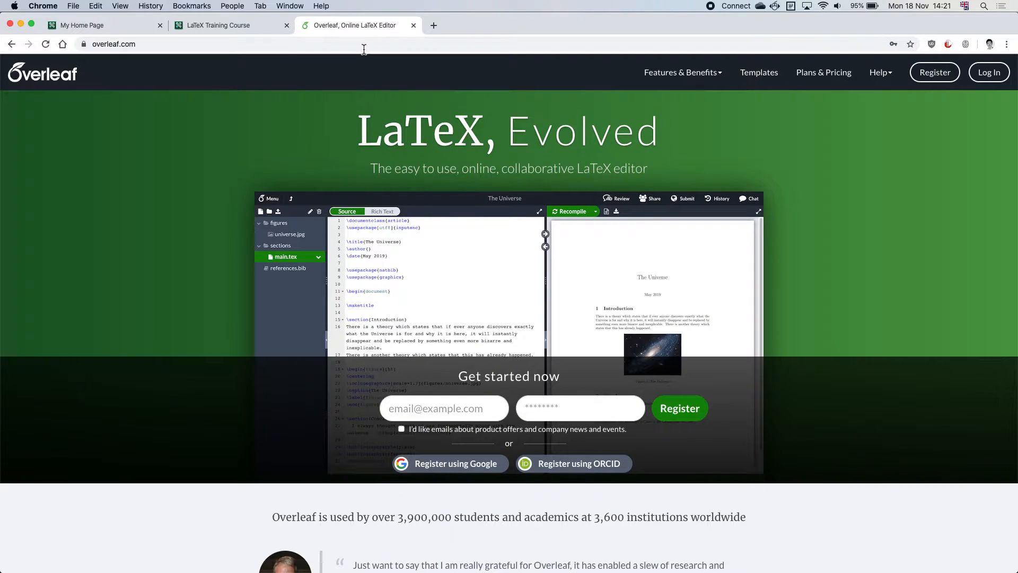
key("super+equal")
key("super+equal")
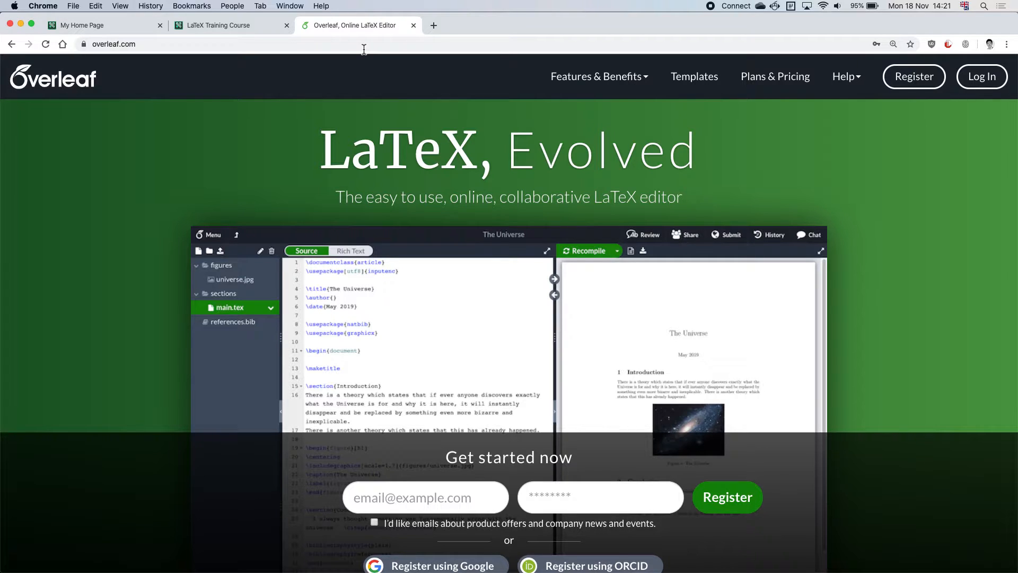
key("super+Tab")
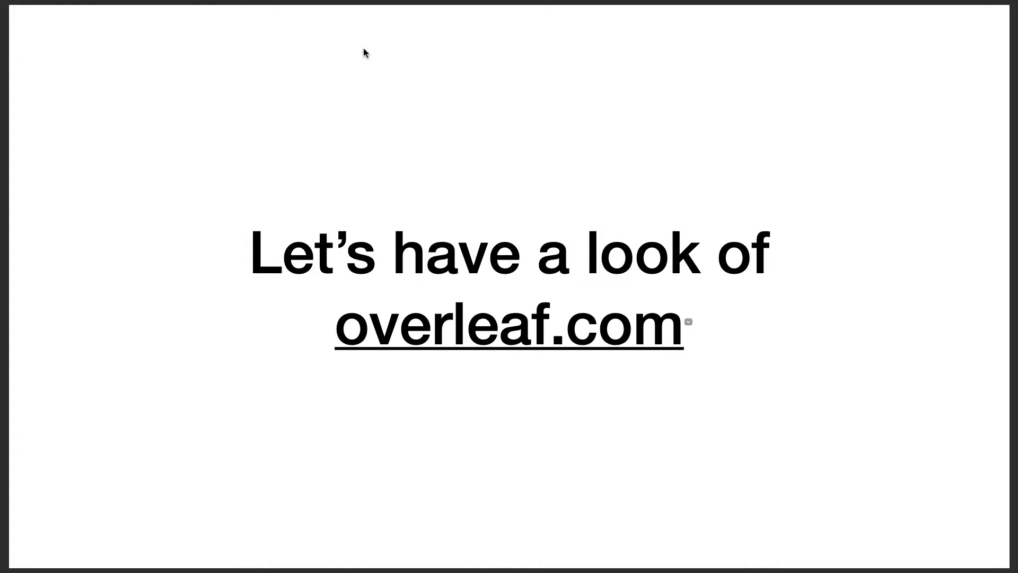
key("ctrl+Left")
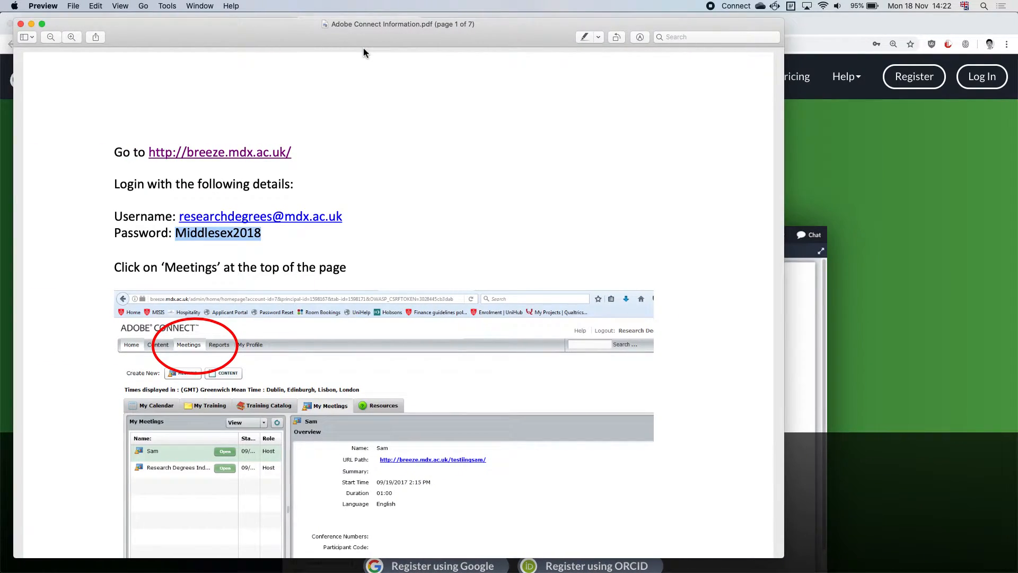
key("super+Tab")
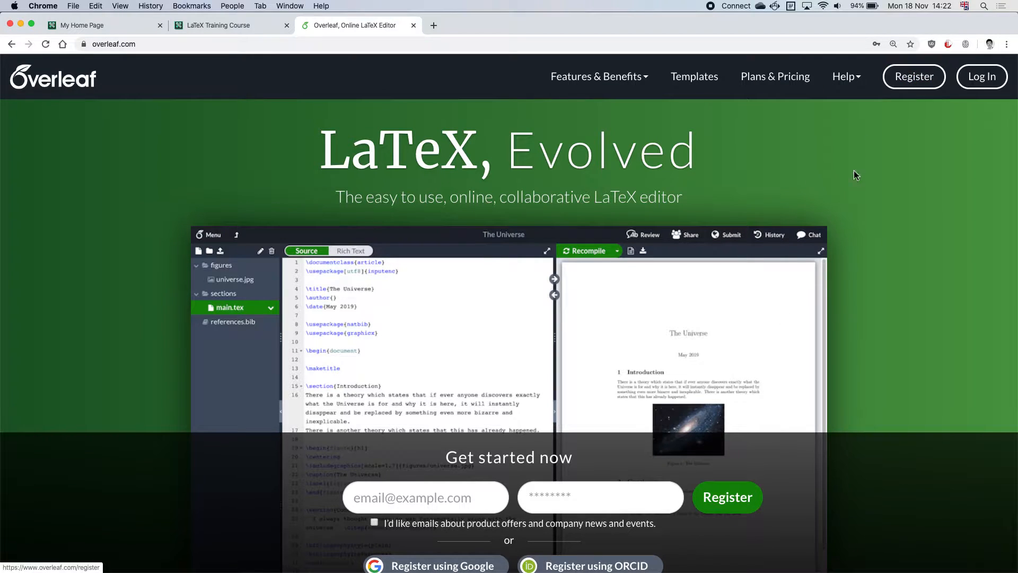
Log in to Overleaf with the saved email account to reach the project list.
scroll(823, 295, "down", 3)
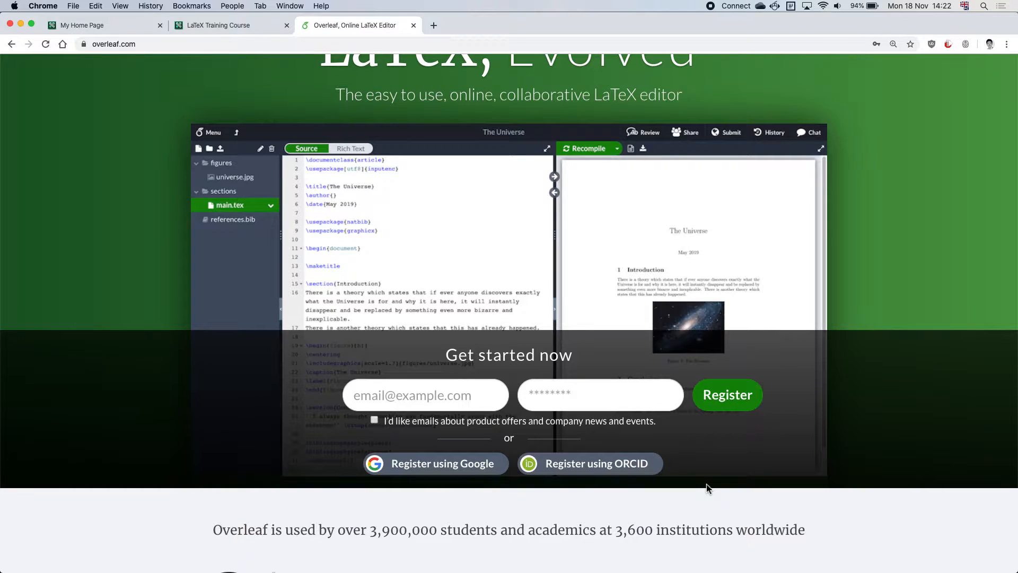
scroll(707, 483, "up", 3)
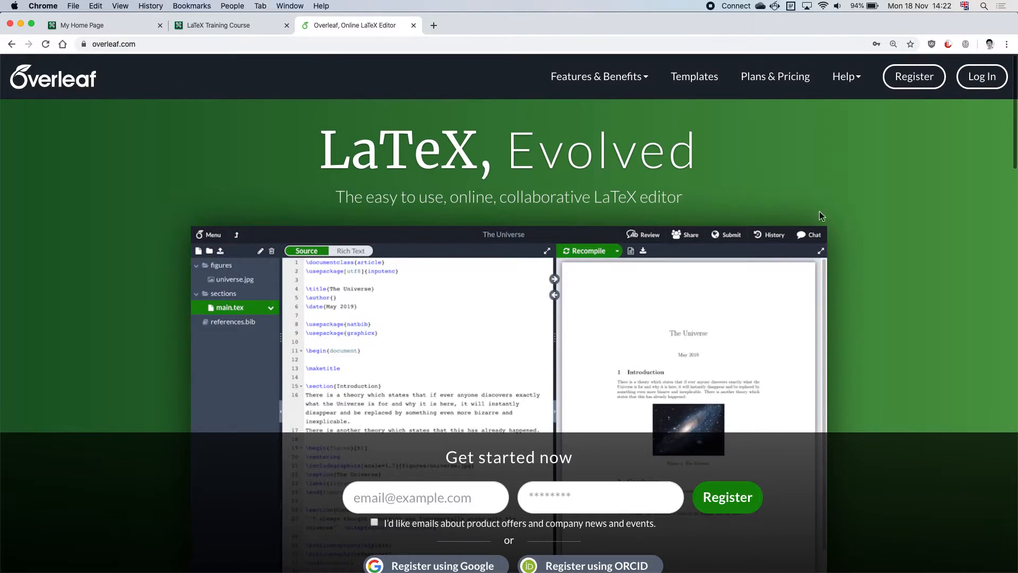
left_click(976, 85)
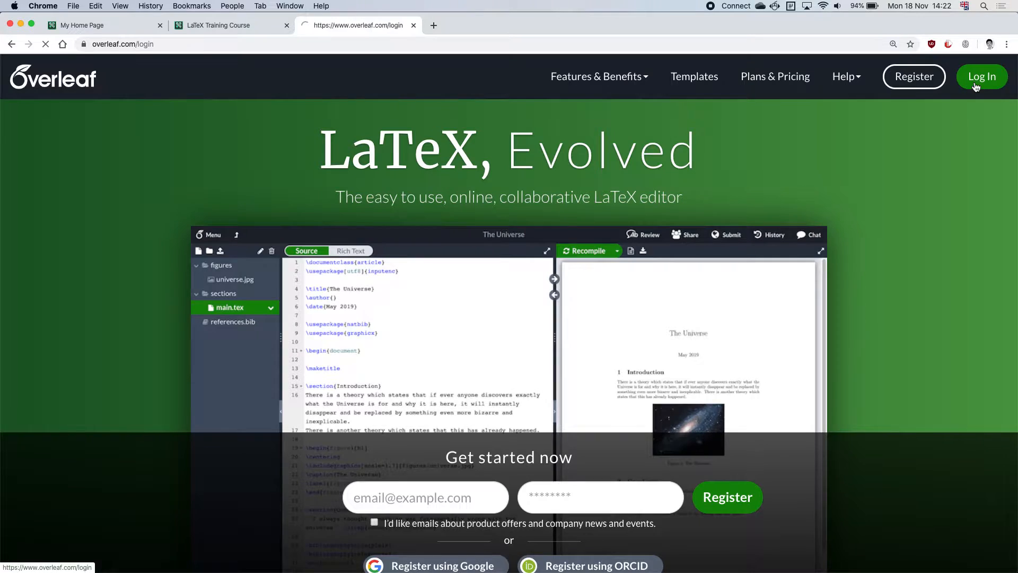
left_click(531, 272)
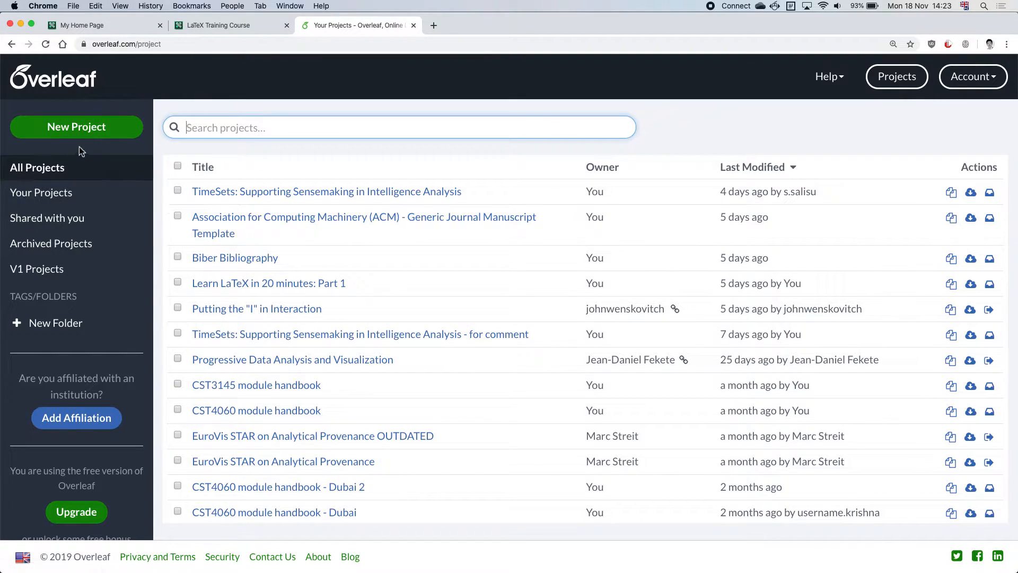
Create a blank project named "latex tutorial demo".
left_click(93, 137)
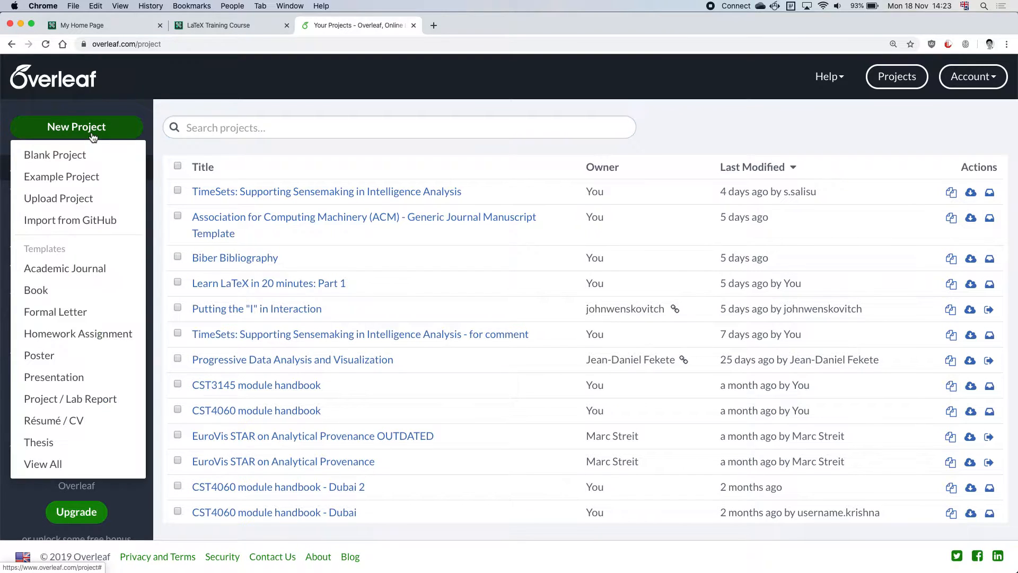
left_click(72, 155)
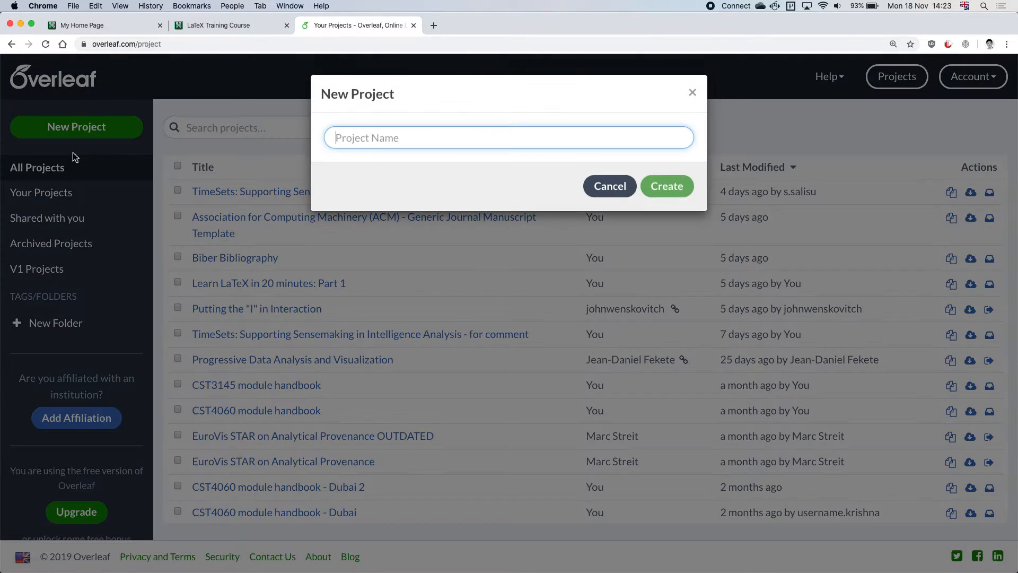
type("lare")
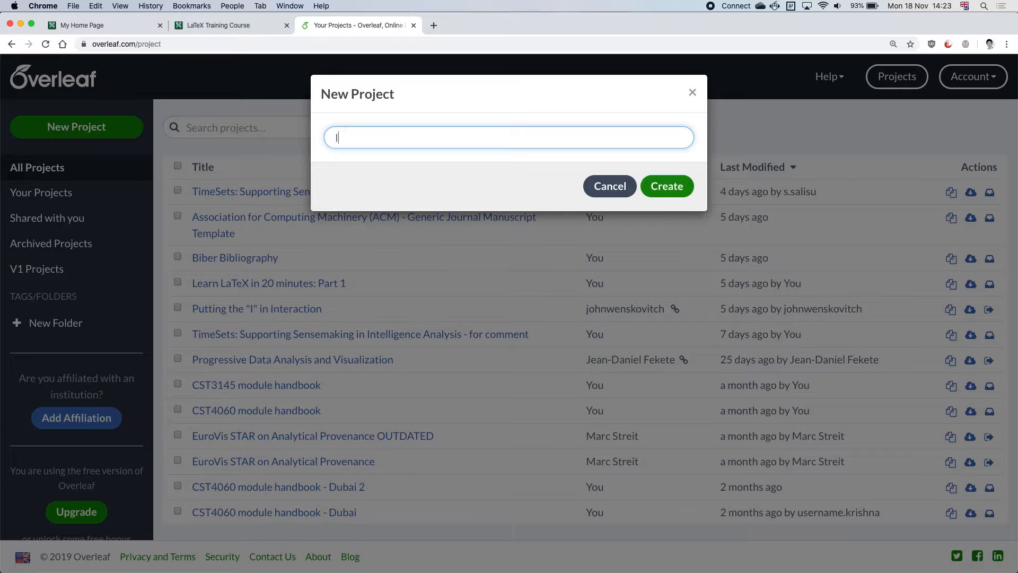
key("BackSpace")
key("BackSpace")
type("tex tutri")
key("BackSpace")
key("BackSpace")
type("orial demo")
left_click(676, 187)
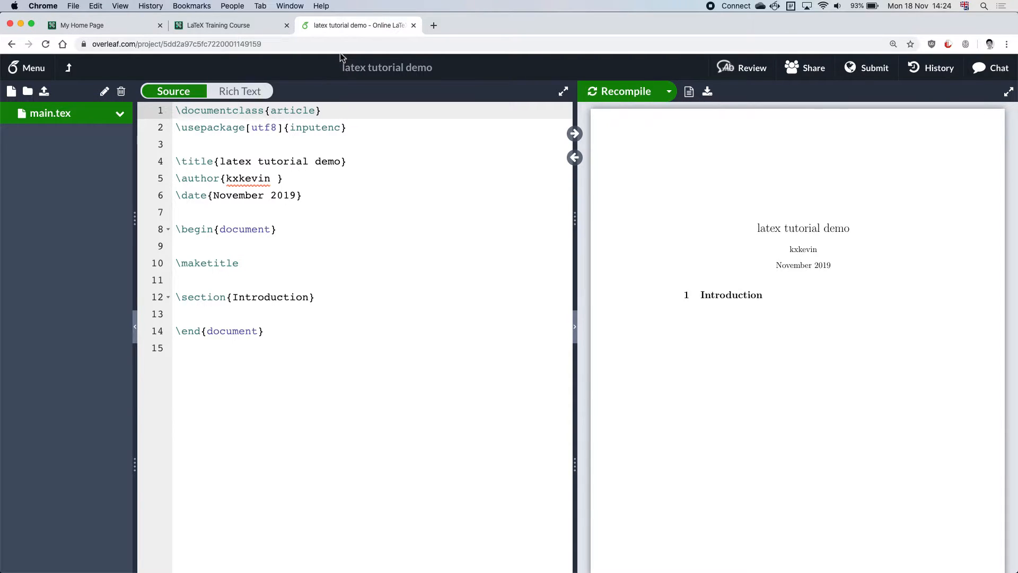
Return to the project list and reopen the "latex tutorial demo" project.
left_click(11, 45)
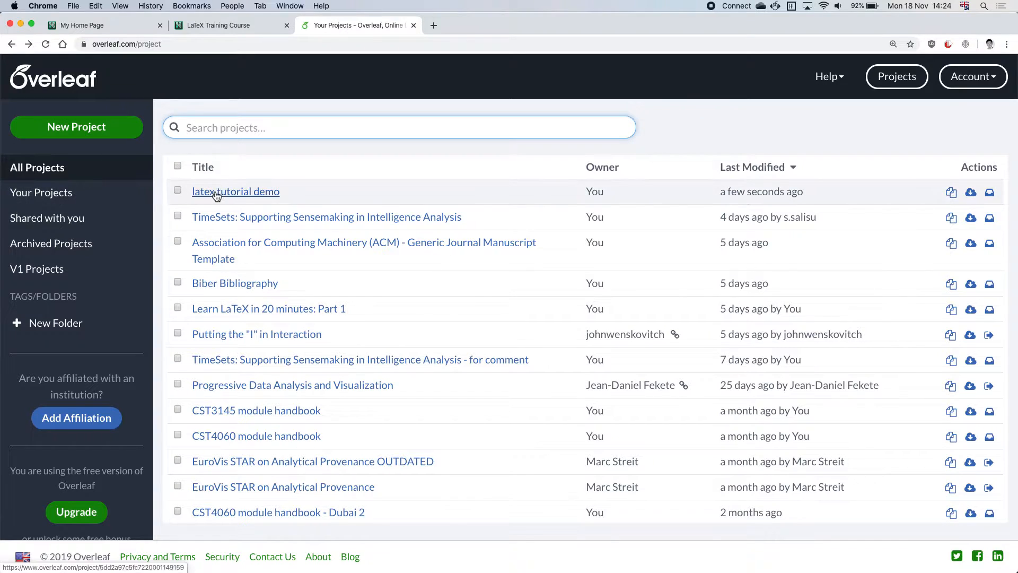
left_click(120, 133)
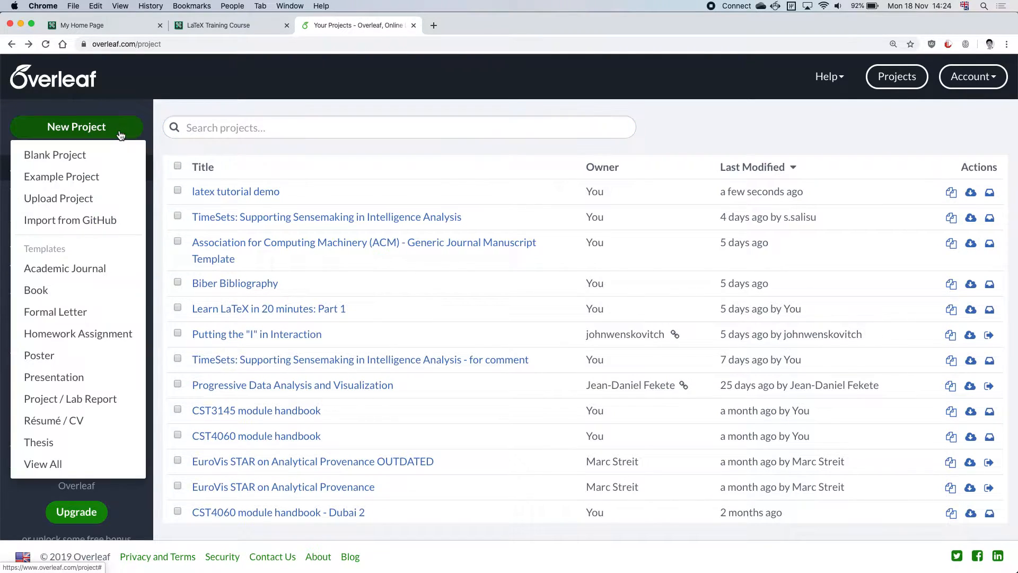
left_click(83, 156)
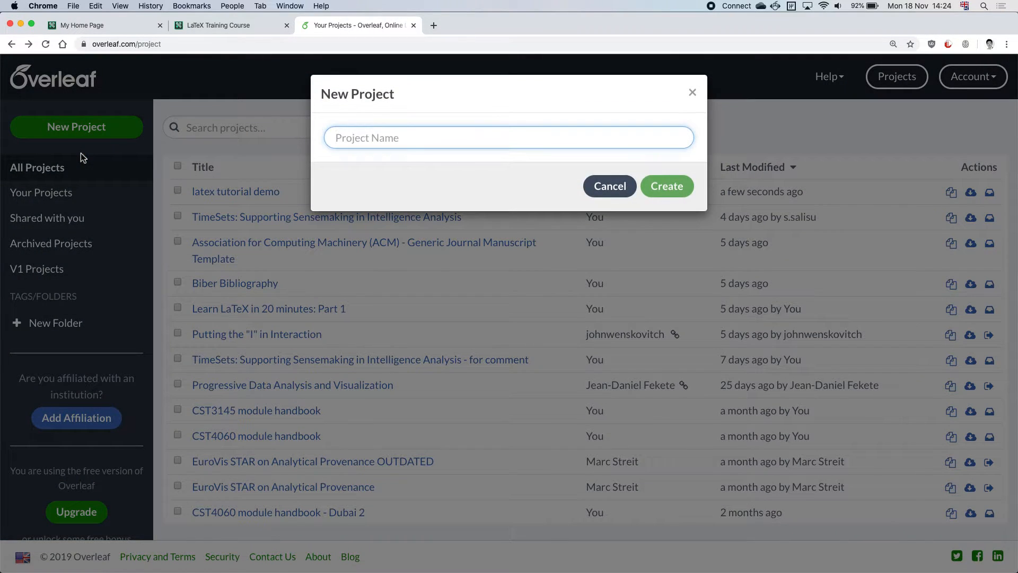
left_click(81, 153)
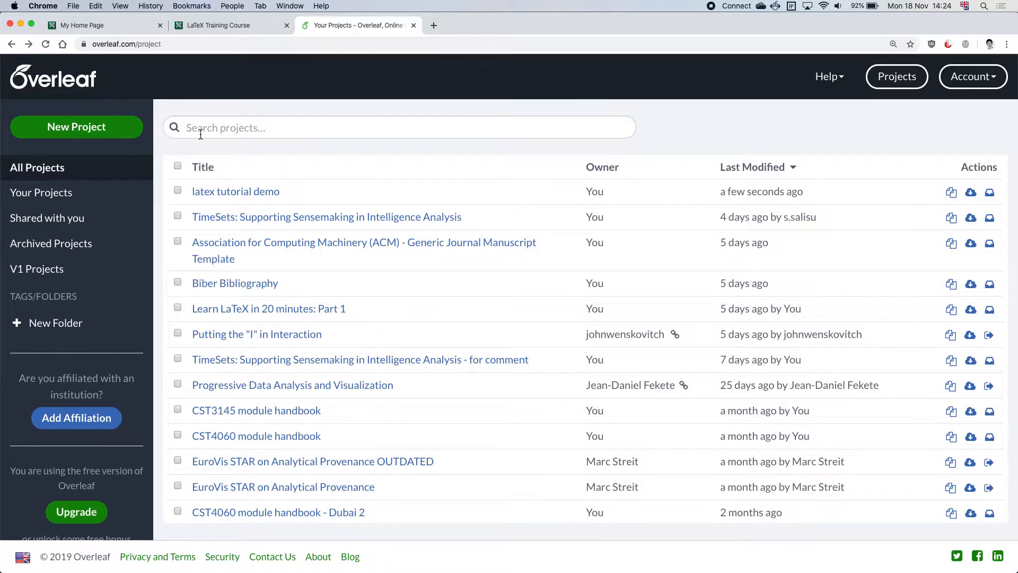
left_click(230, 197)
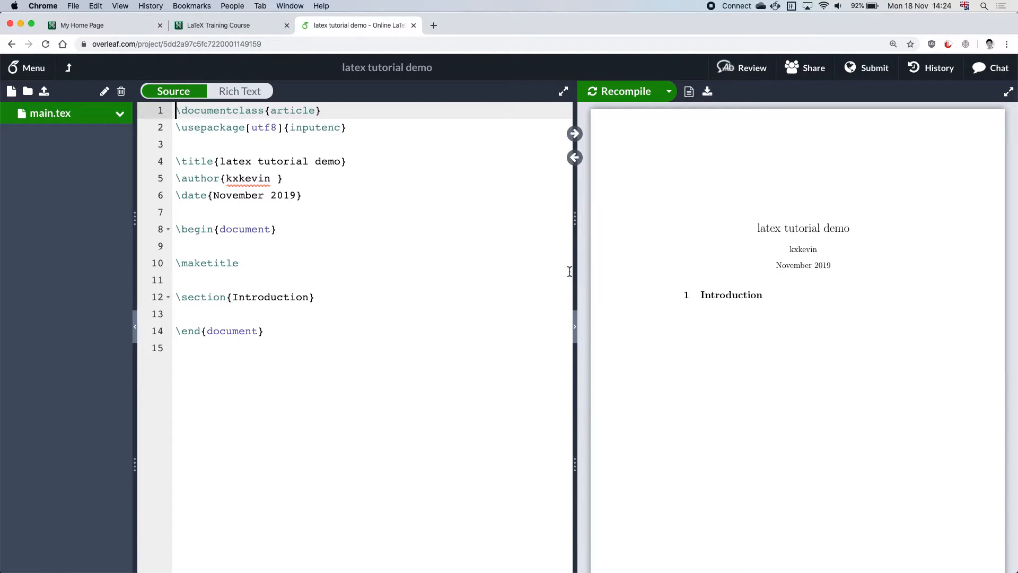
Narrow the source editor to give the compiled PDF preview more width.
left_click_drag(574, 270, 471, 273)
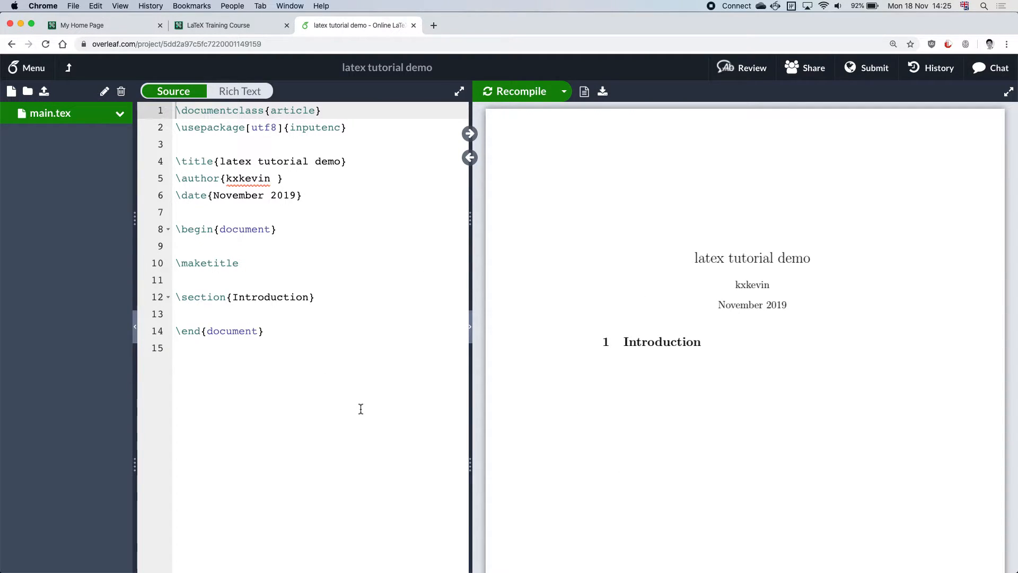
left_click_drag(325, 350, 162, 112)
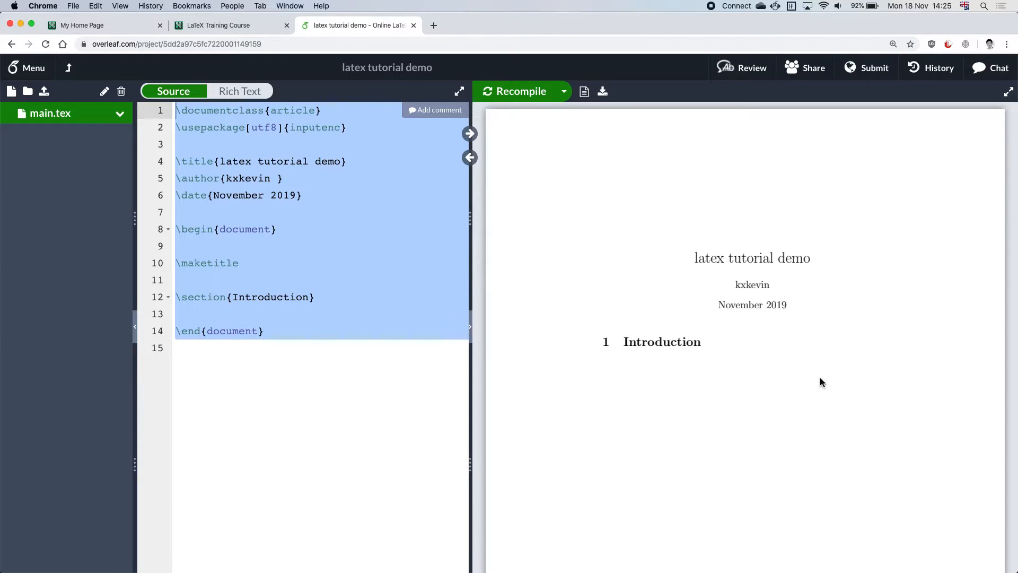
left_click_drag(472, 395, 490, 396)
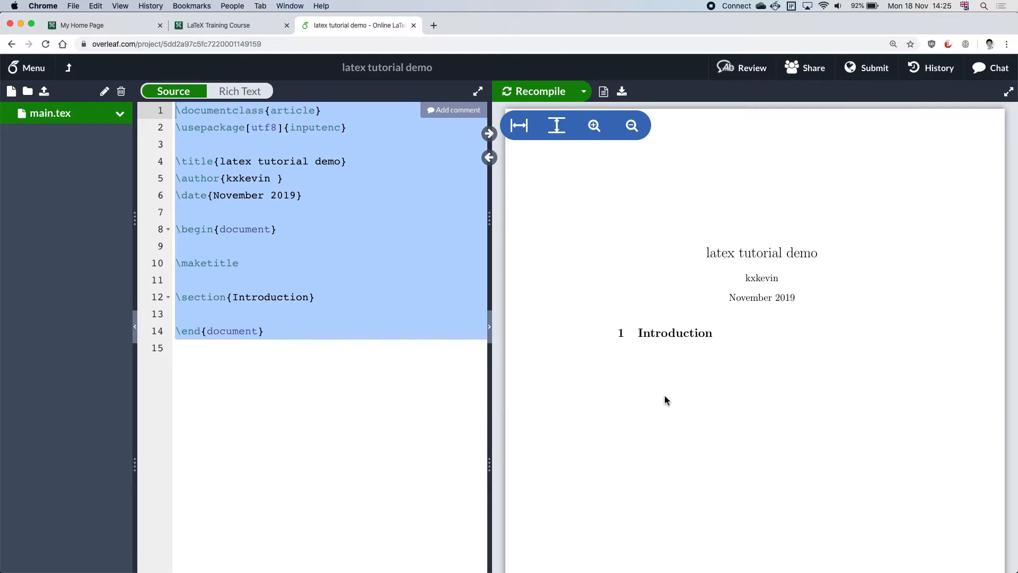
left_click(440, 267)
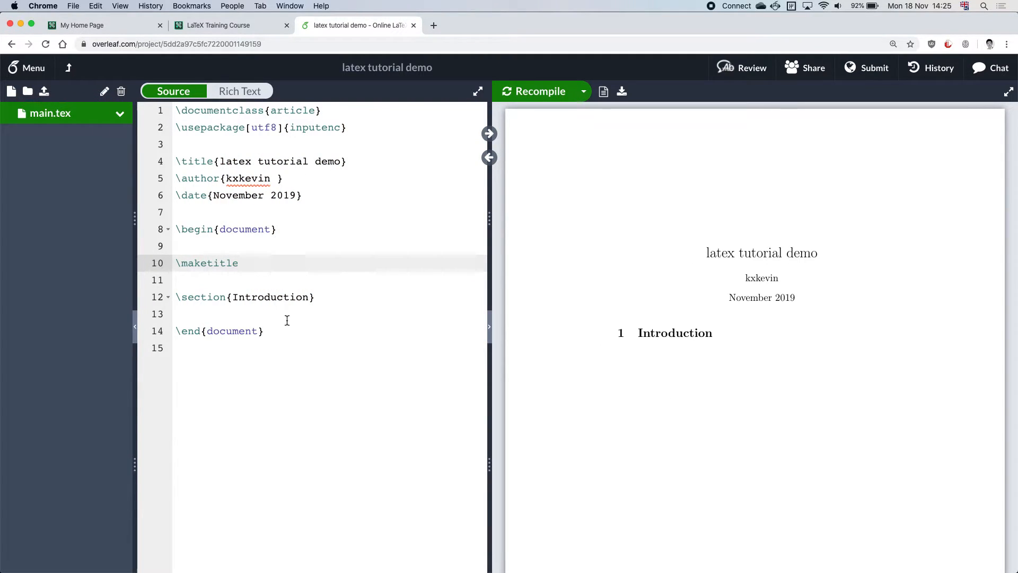
Examine the command syntax in main.tex: the leading backslash, the braced argument of \documentclass and the bracketed option of \usepackage.
left_click_drag(280, 330, 165, 113)
left_click(274, 340)
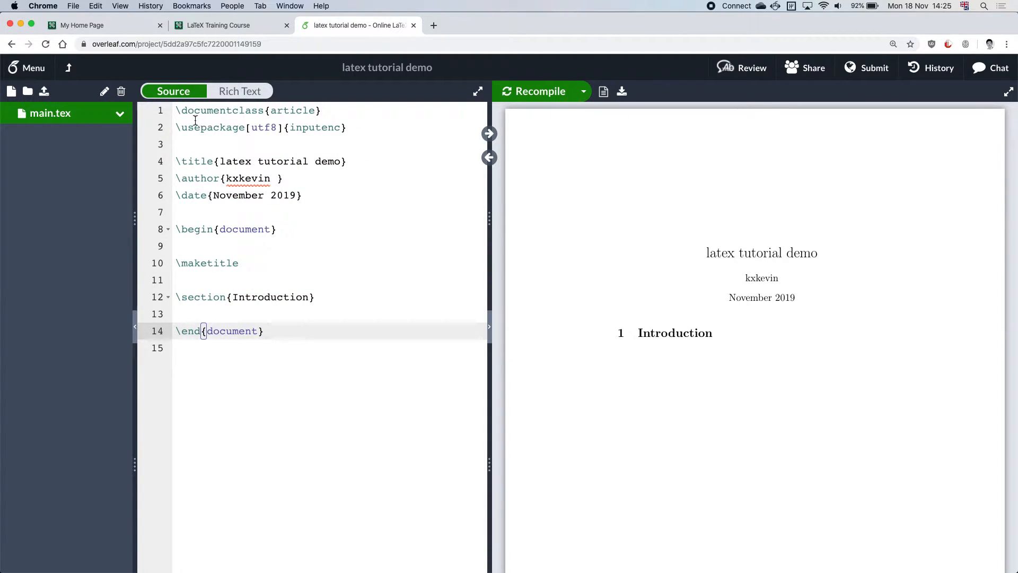
left_click(176, 110)
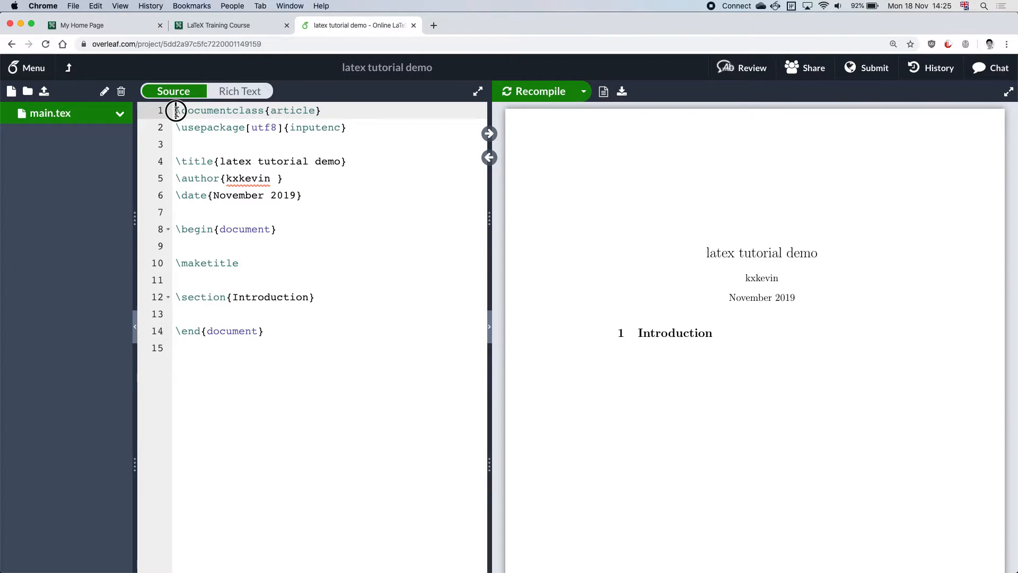
left_click_drag(177, 111, 179, 112)
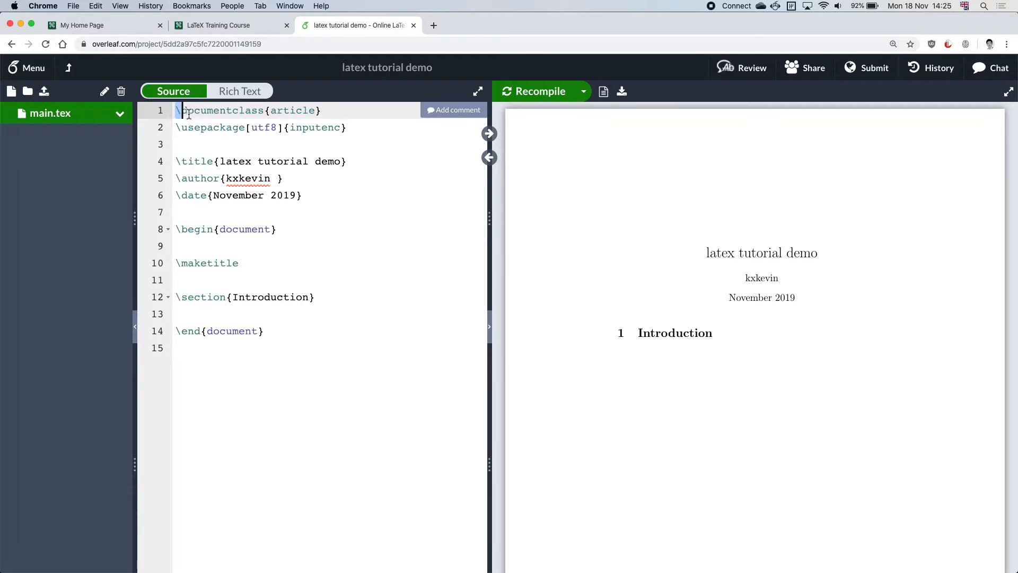
double_click(177, 113)
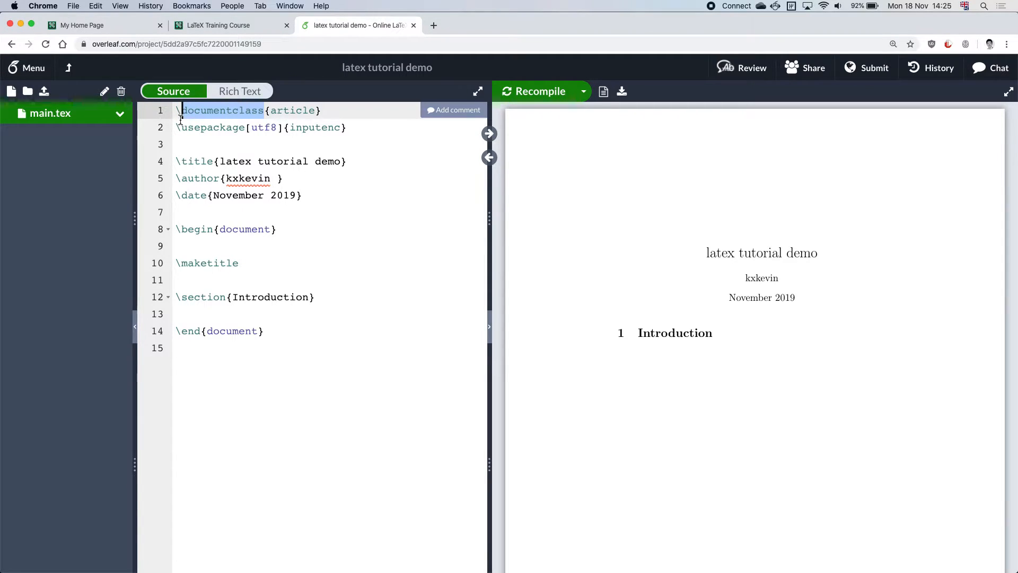
left_click(177, 114)
left_click_drag(176, 114, 180, 115)
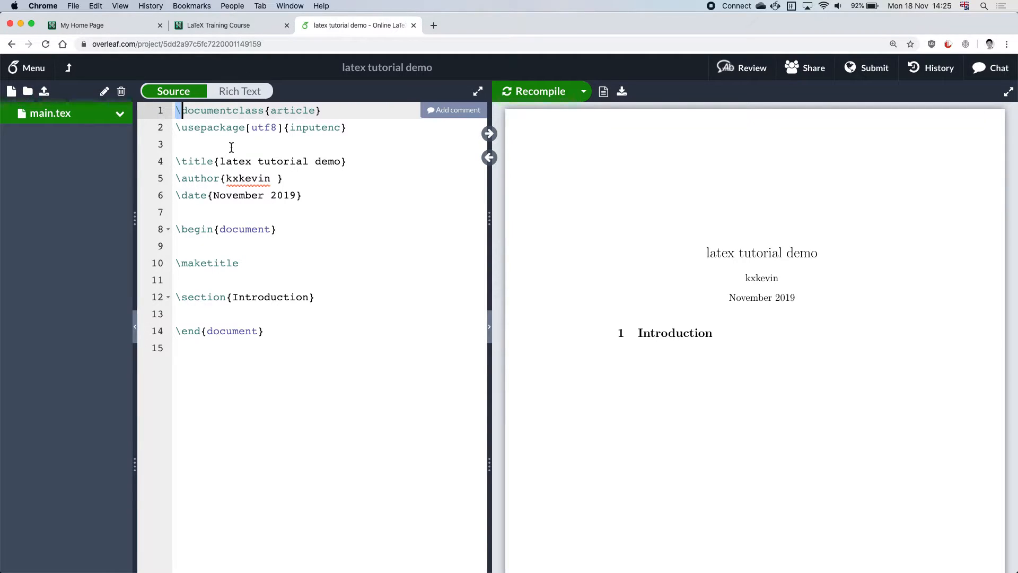
left_click(270, 112)
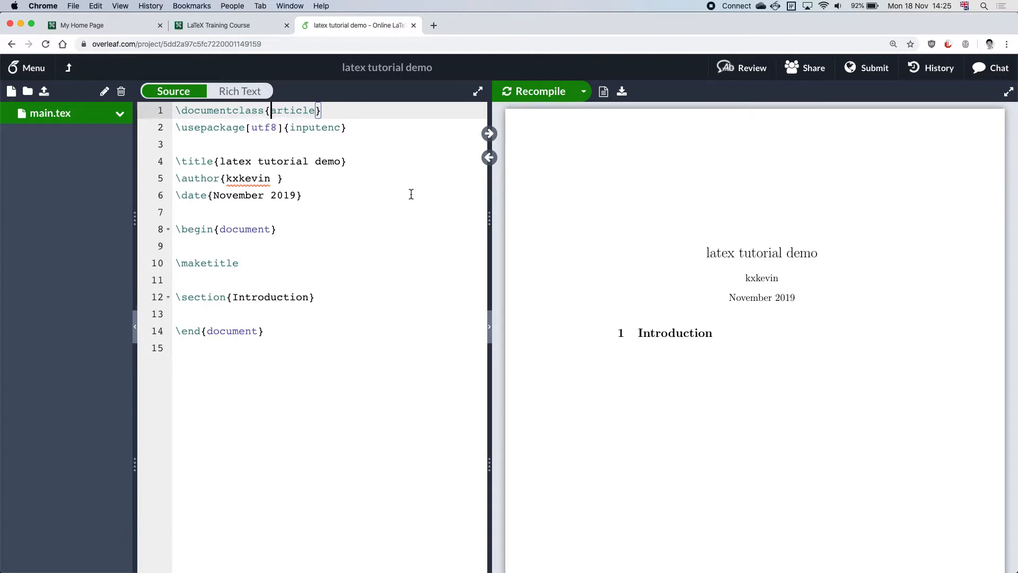
left_click(326, 161)
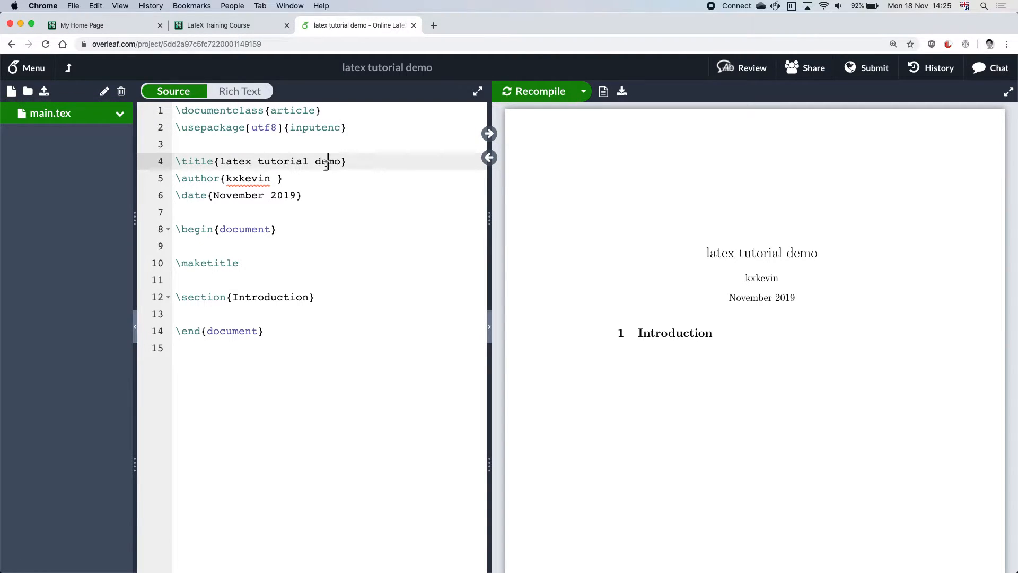
left_click(251, 129)
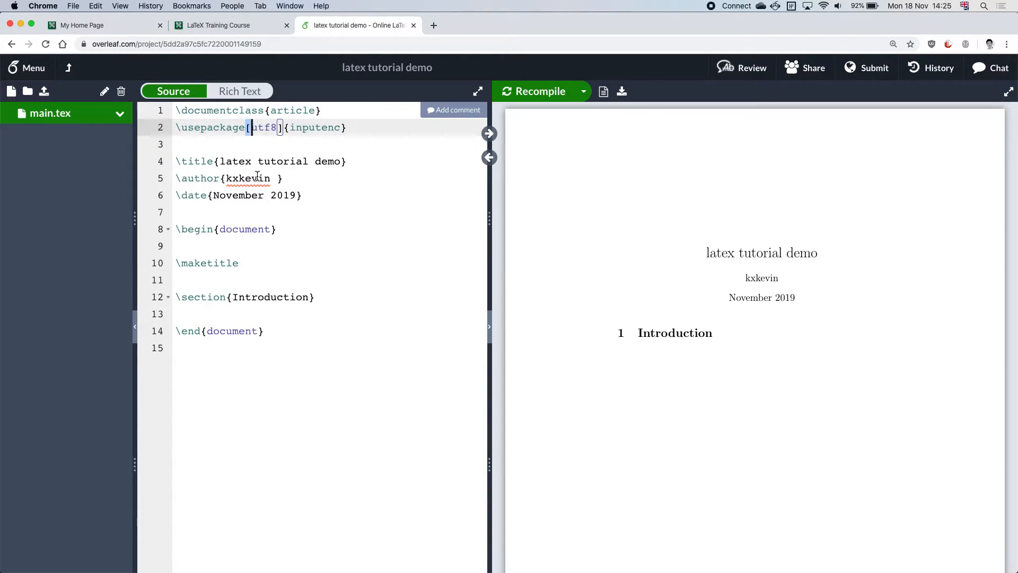
Enlarge the editor page one zoom level and widen the source pane slightly.
key("super+equal")
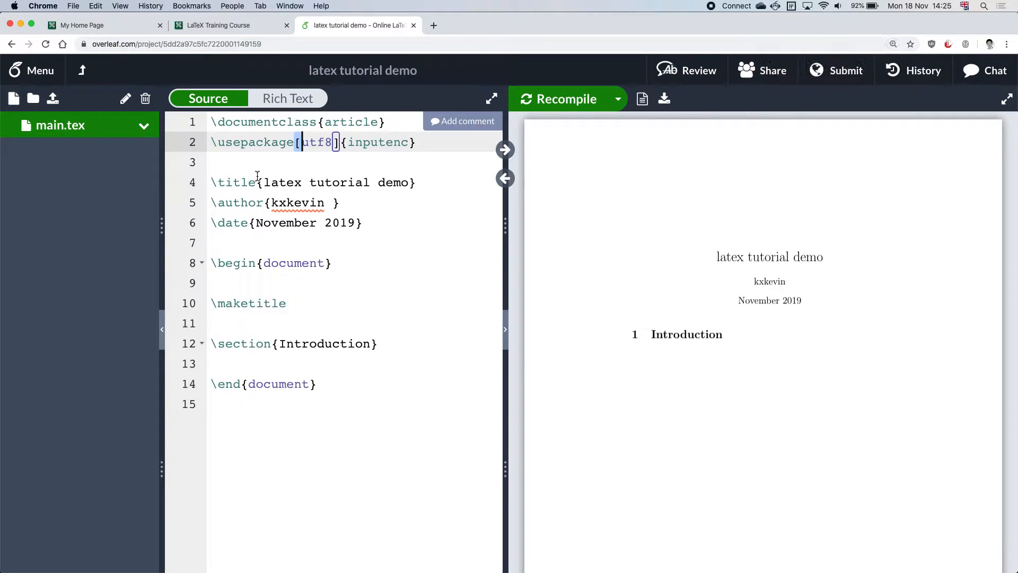
left_click(508, 258)
left_click_drag(509, 258, 516, 260)
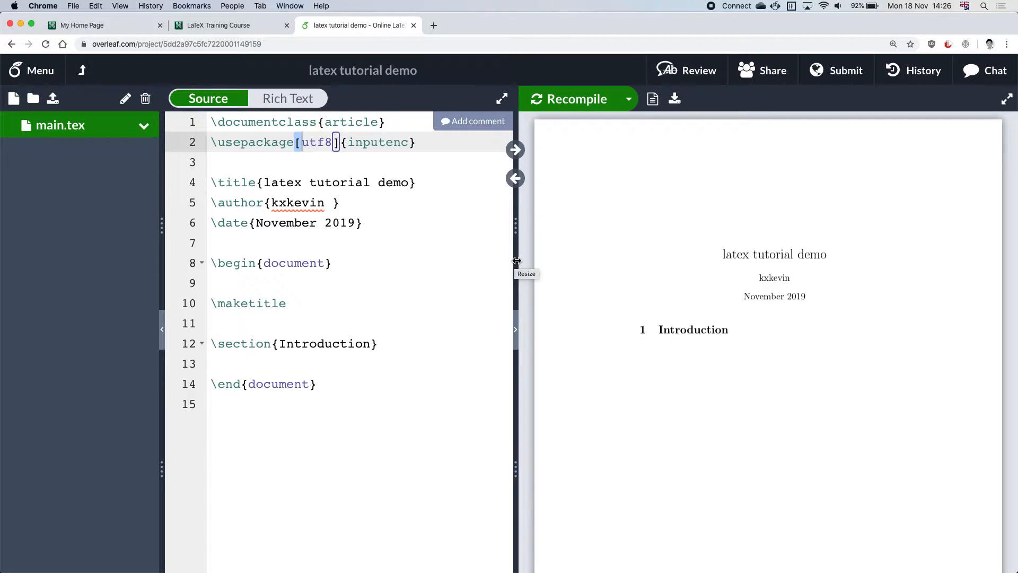
Review the source from \usepackage through \end{document} against the compiled preview.
left_click(434, 142)
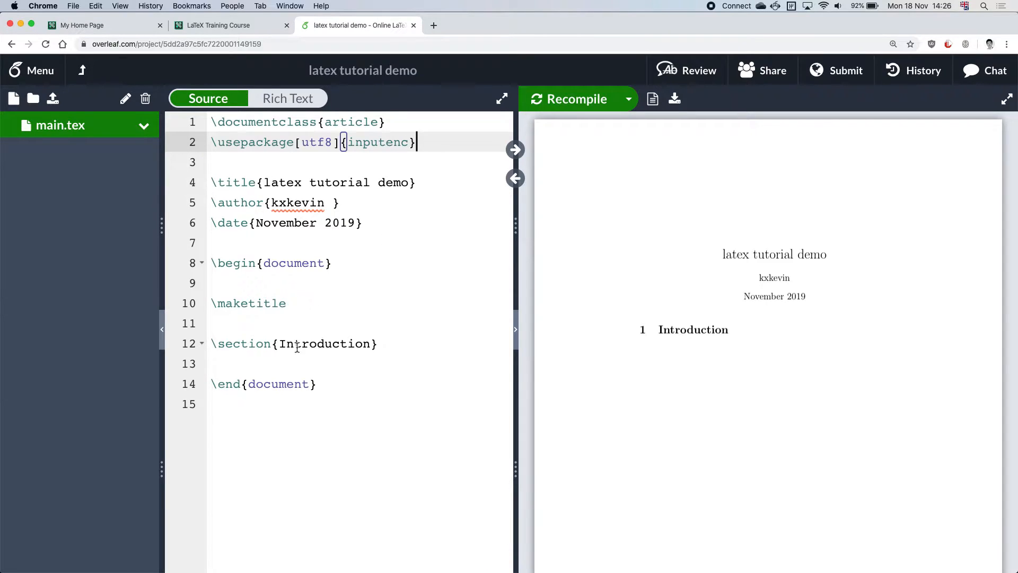
left_click_drag(337, 394, 201, 137)
left_click(348, 455)
mouse_move(596, 138)
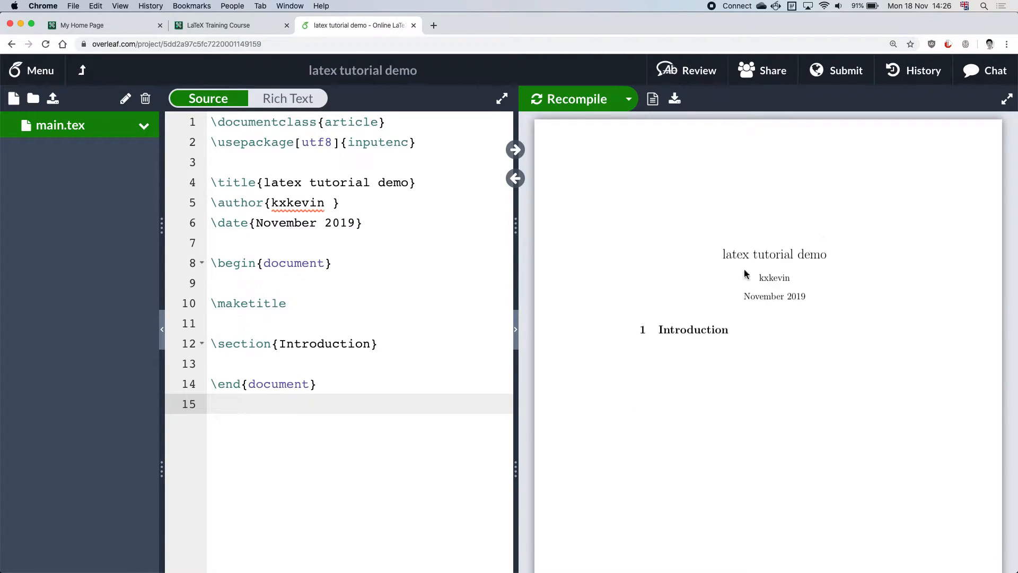
Append "- changed title" to the title text in main.tex and recompile the PDF preview.
left_click(409, 186)
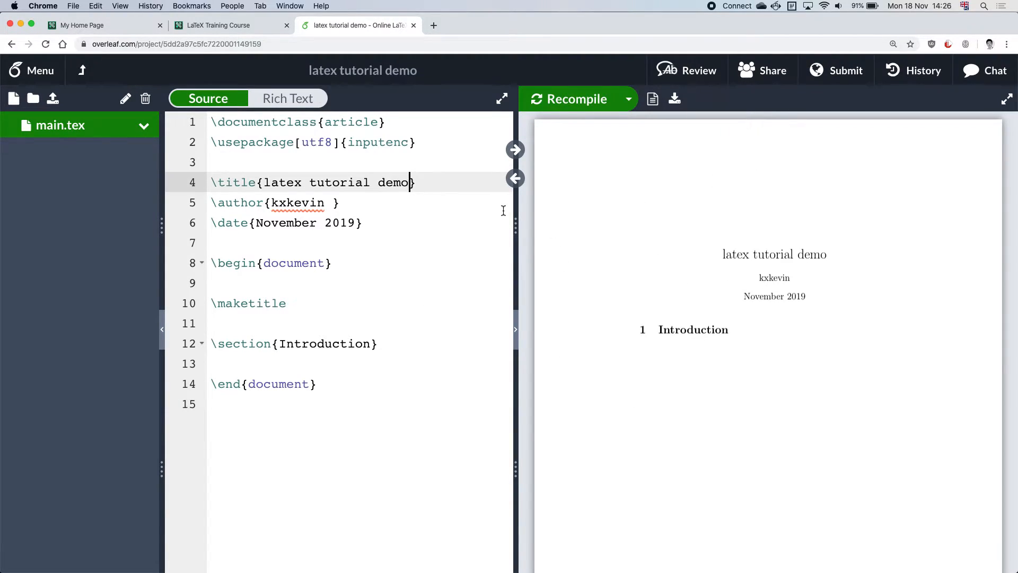
type("- changed title")
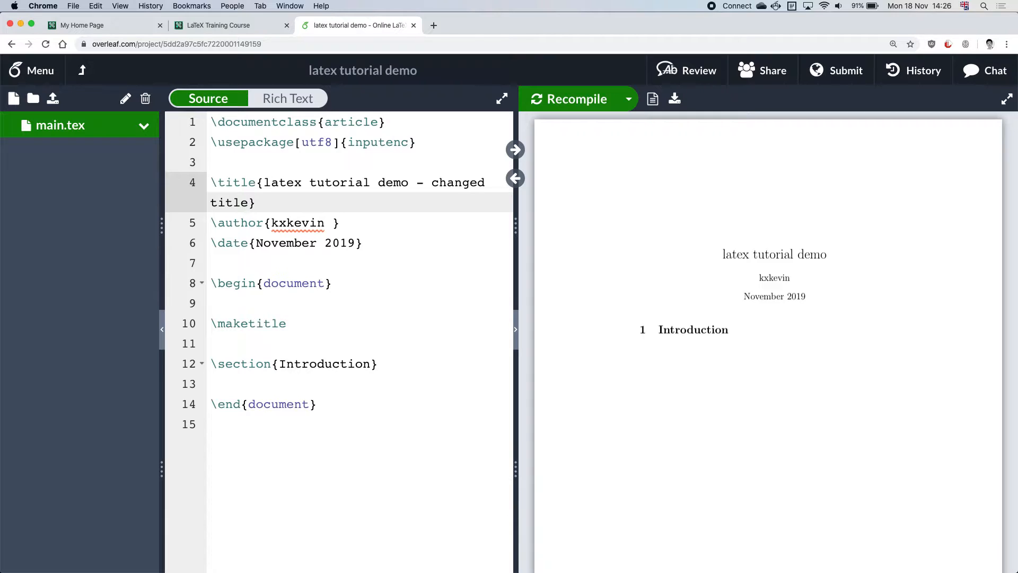
left_click(578, 99)
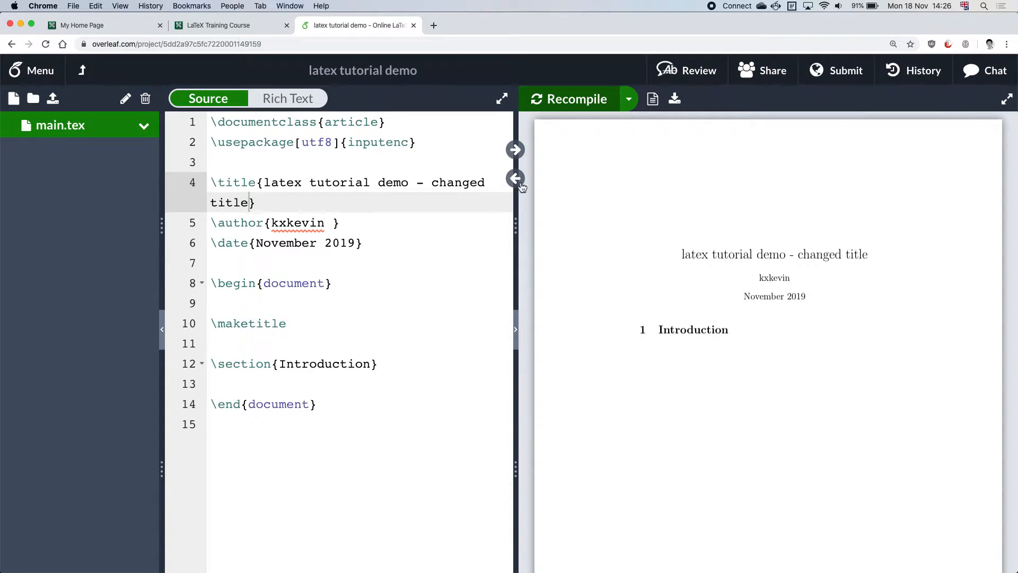
Review the compile options for auto compile, compile mode and syntax checks.
left_click(630, 102)
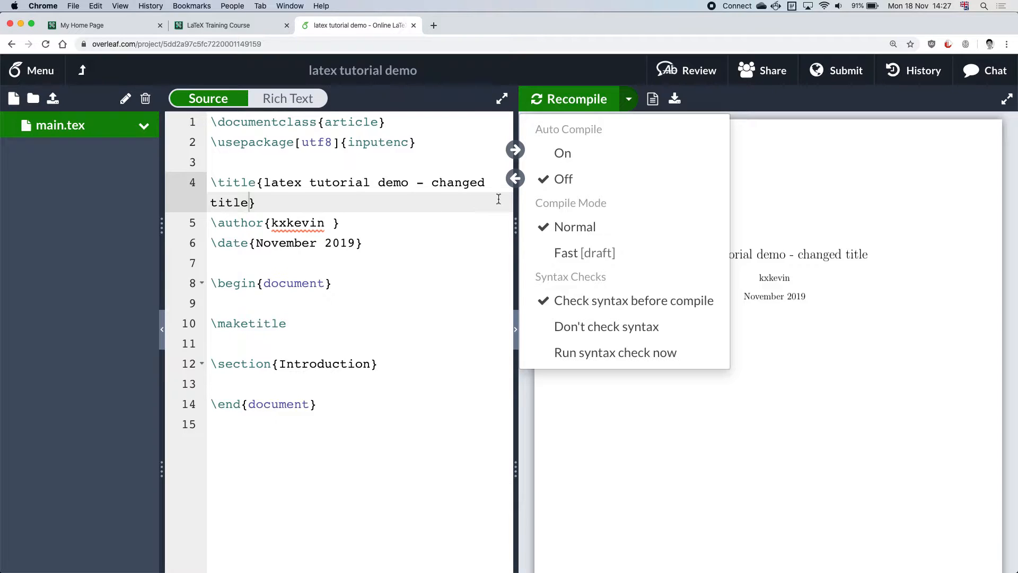
left_click(634, 106)
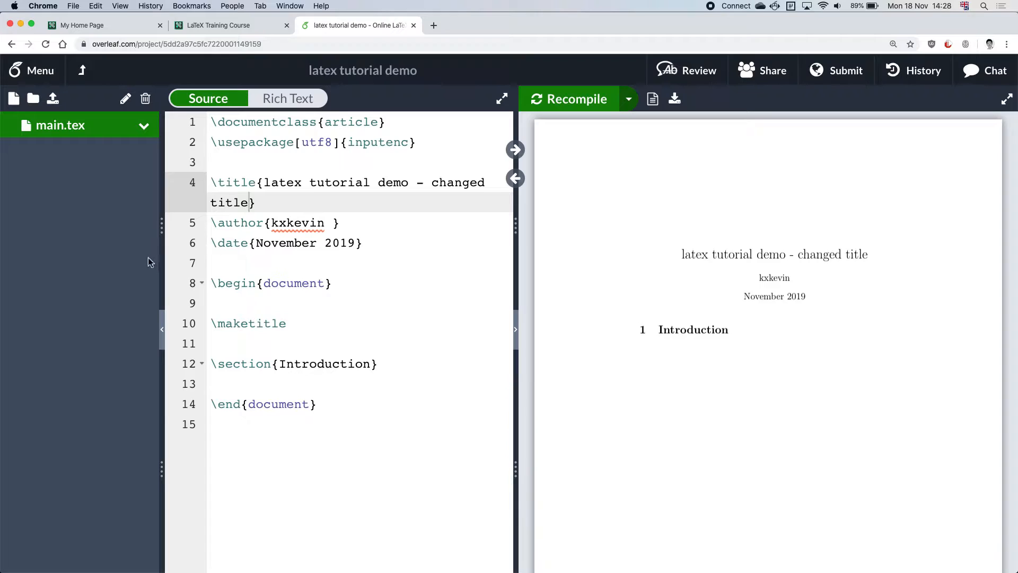
Add a new file named chapter2.tex to the project.
left_click(14, 99)
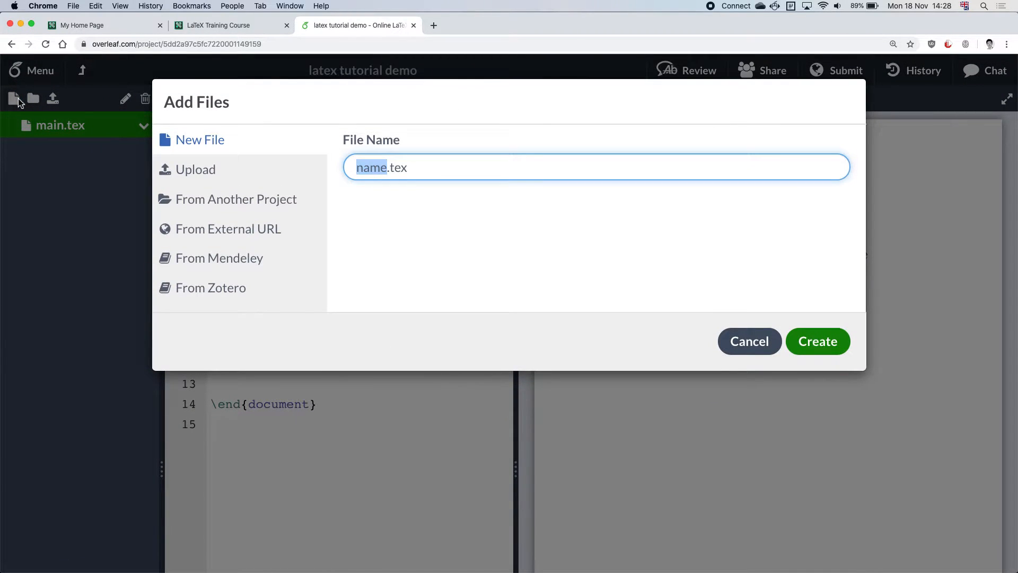
type("se")
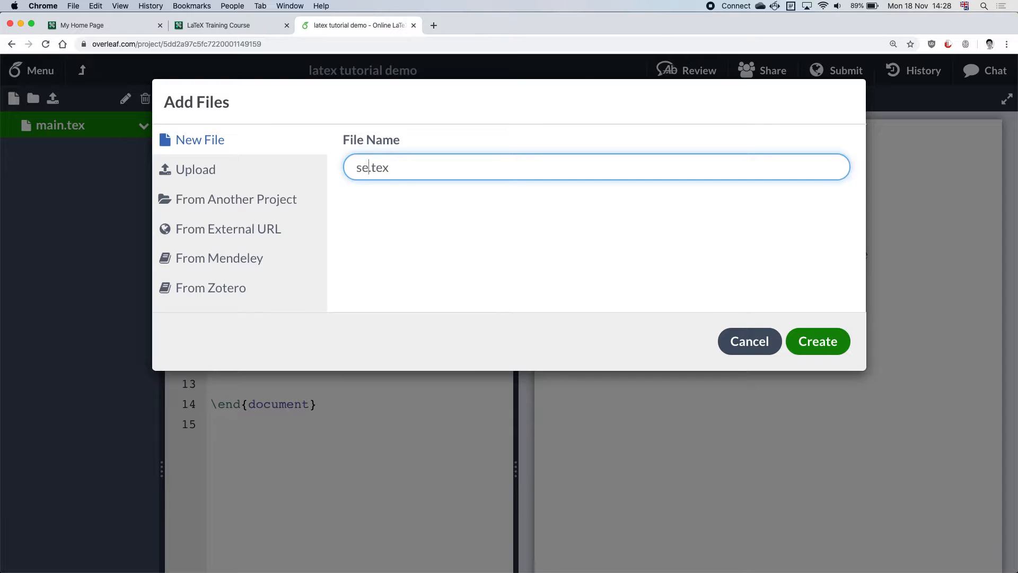
key("BackSpace")
key("BackSpace")
type("sectio")
key("BackSpace")
key("BackSpace")
key("BackSpace")
key("BackSpace")
key("BackSpace")
key("BackSpace")
type("chpater")
key("BackSpace")
key("BackSpace")
key("BackSpace")
key("BackSpace")
key("BackSpace")
type("apter2")
key("Return")
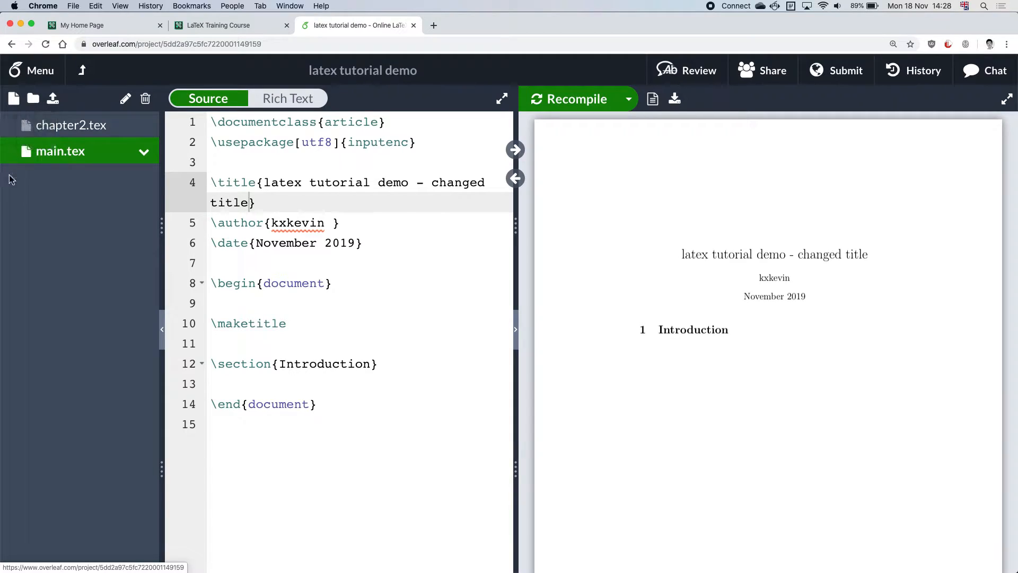
Create a project folder named images and open chapter2.tex in the editor.
left_click(36, 103)
type("images")
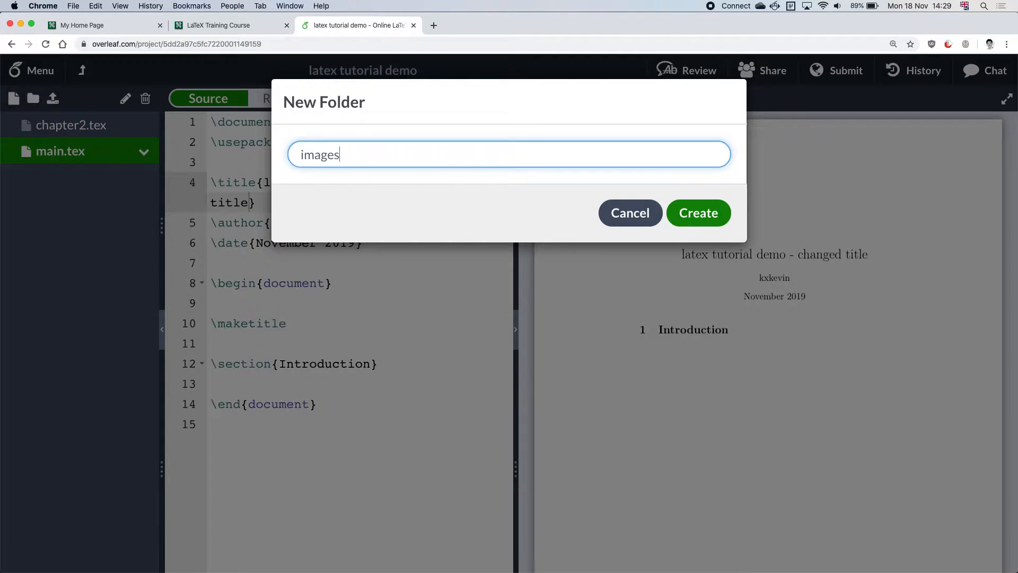
key("Return")
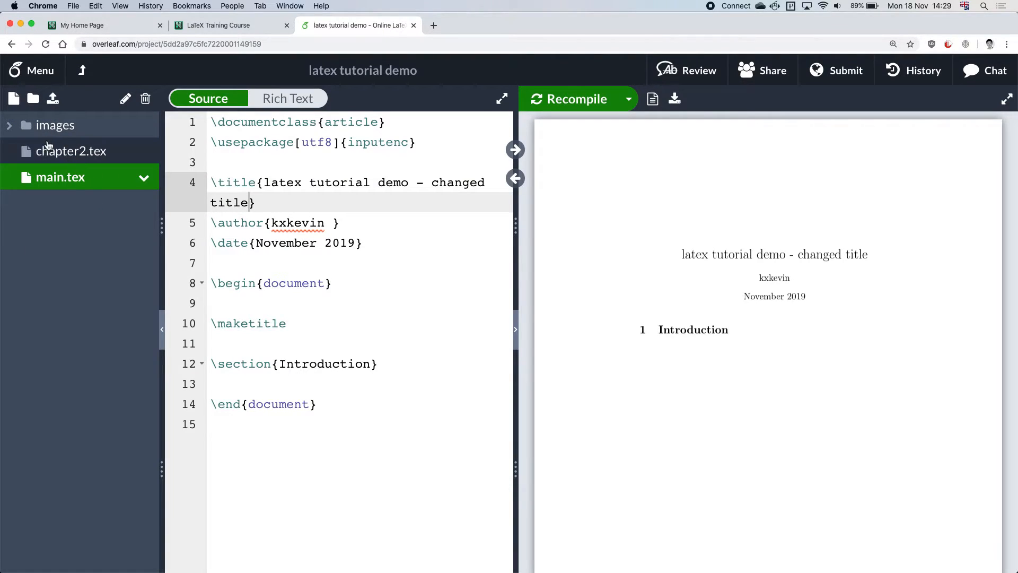
left_click(86, 155)
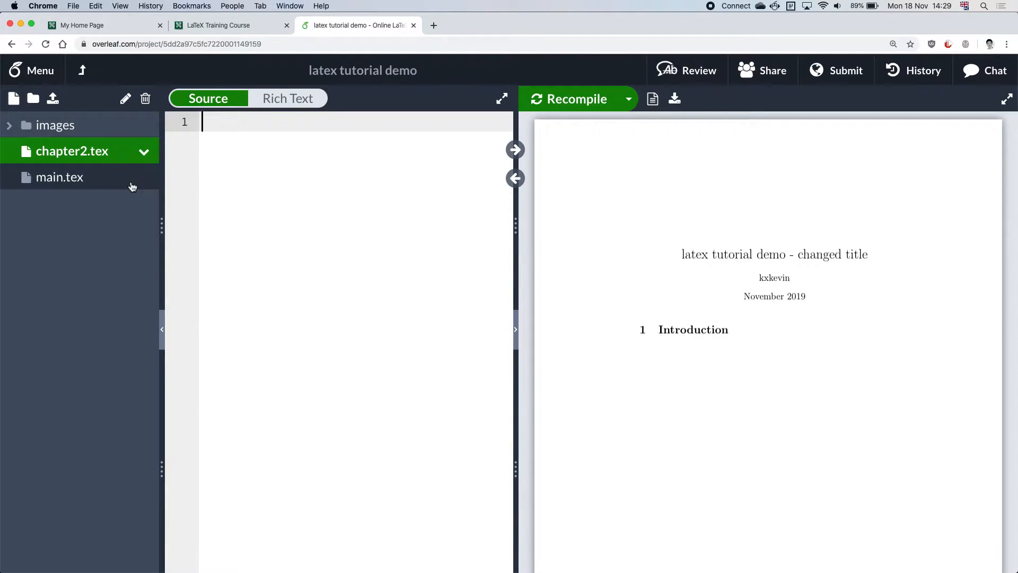
Start a file upload into the images folder and browse the computer's Pictures folder.
left_click(65, 128)
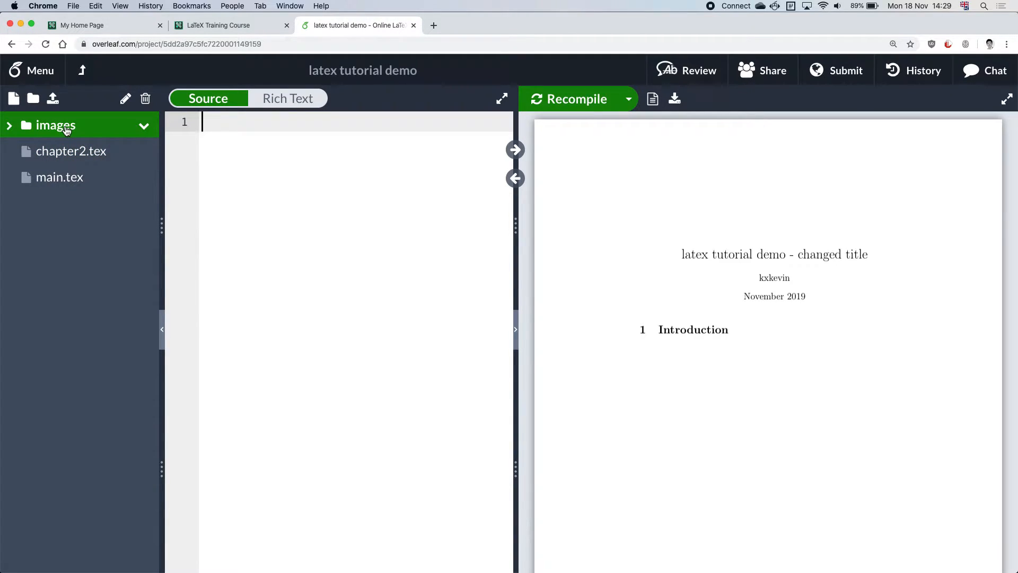
left_click(55, 101)
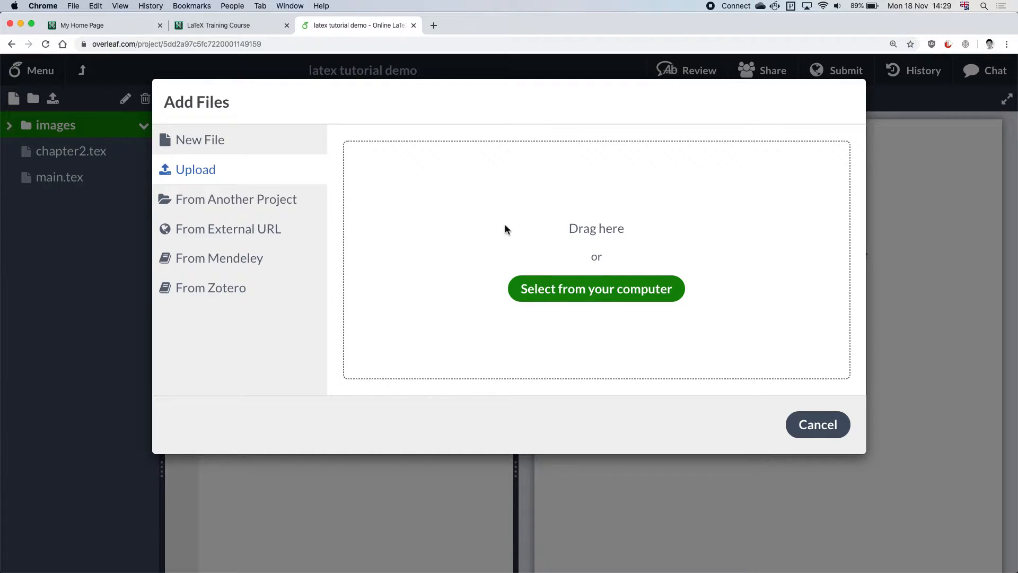
left_click(594, 296)
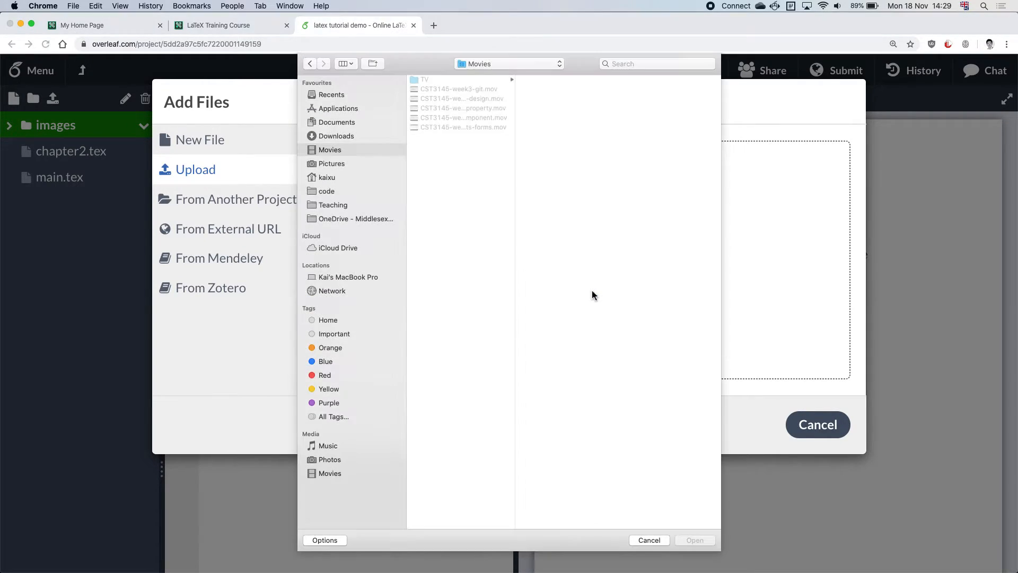
left_click(359, 169)
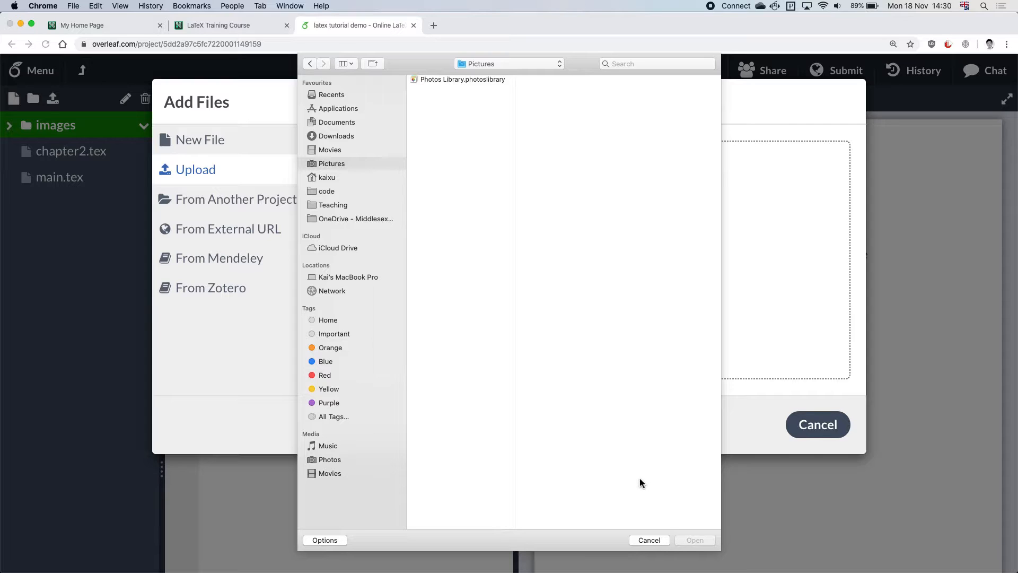
key("super+shift+5")
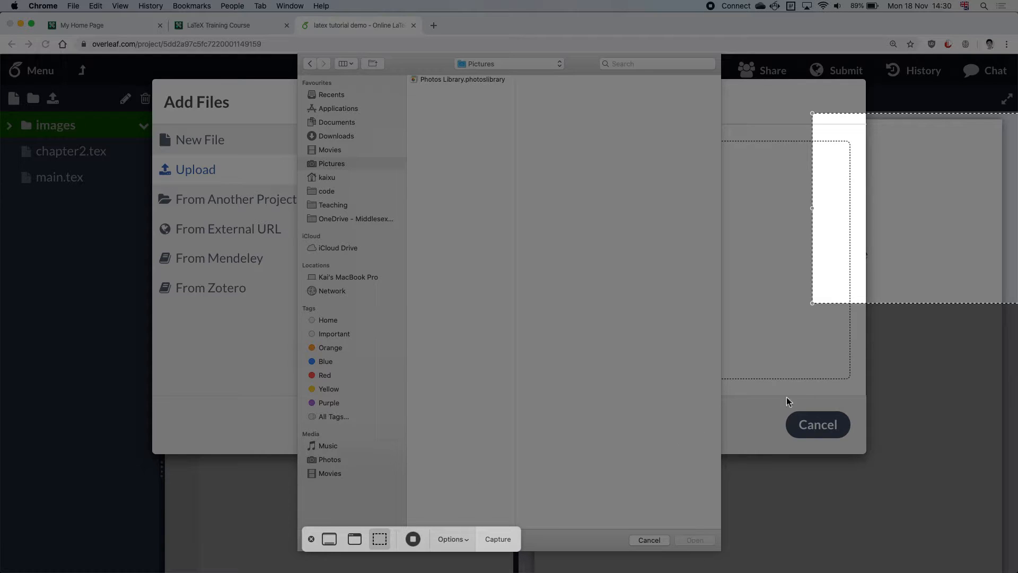
left_click(355, 539)
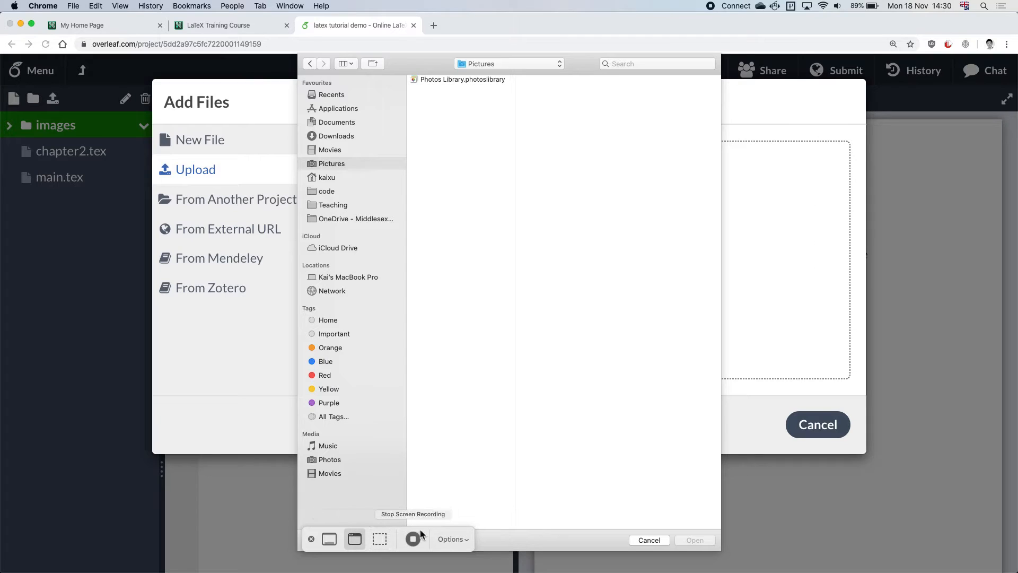
left_click(447, 539)
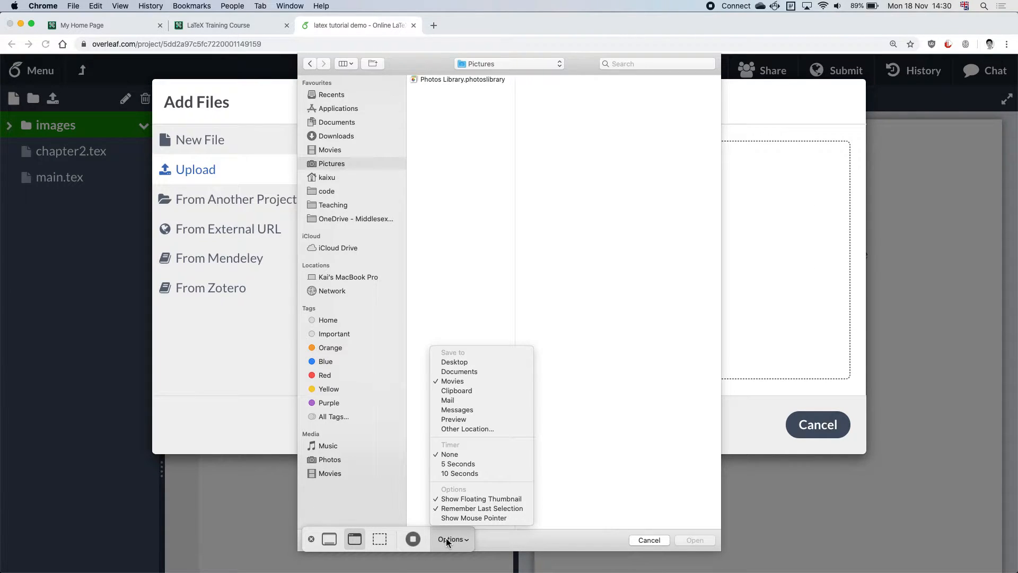
left_click(446, 539)
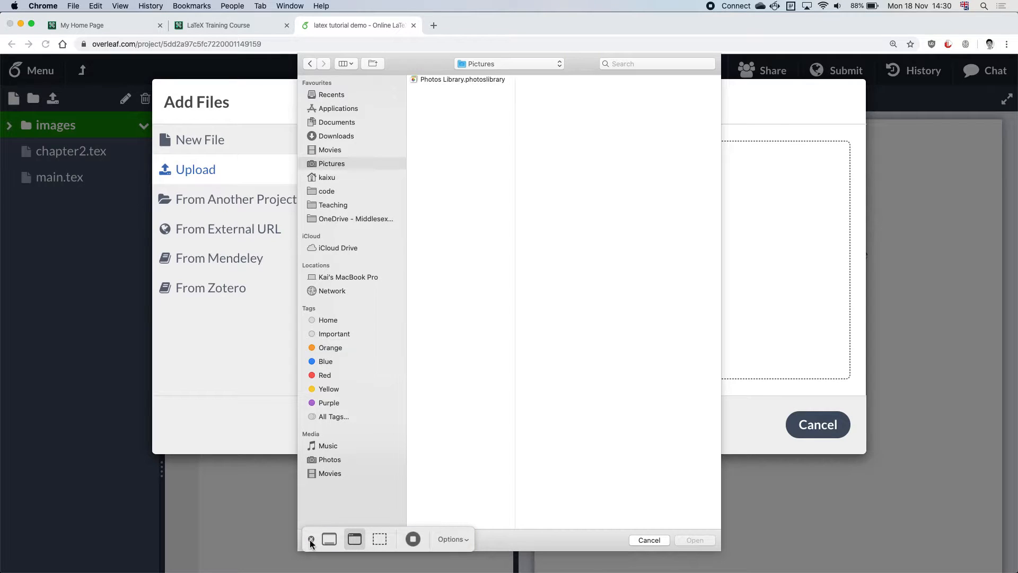
left_click(311, 539)
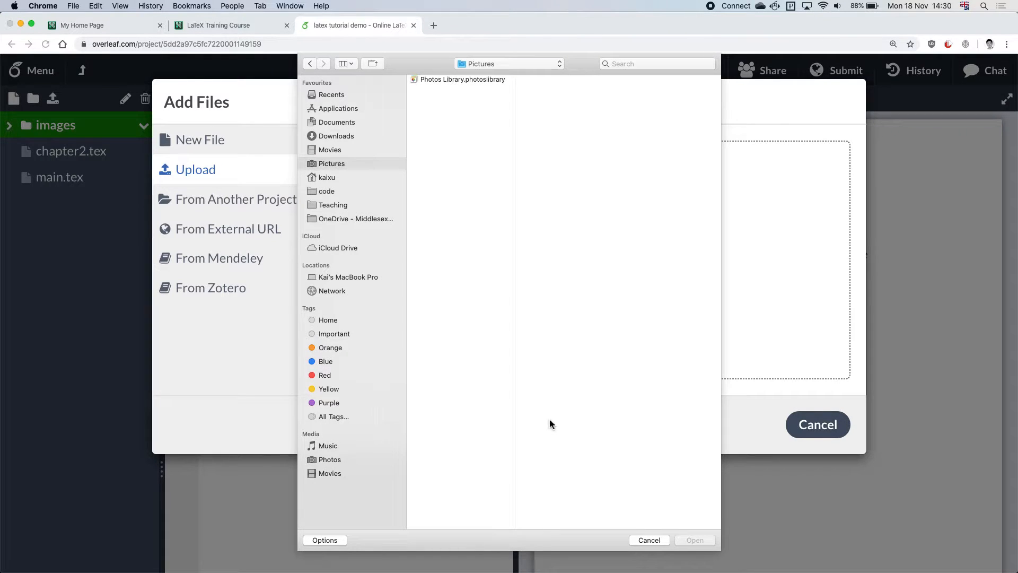
Upload pwa.png from the Teaching folder's CST3145/week12-pwa1 subfolder.
left_click(350, 205)
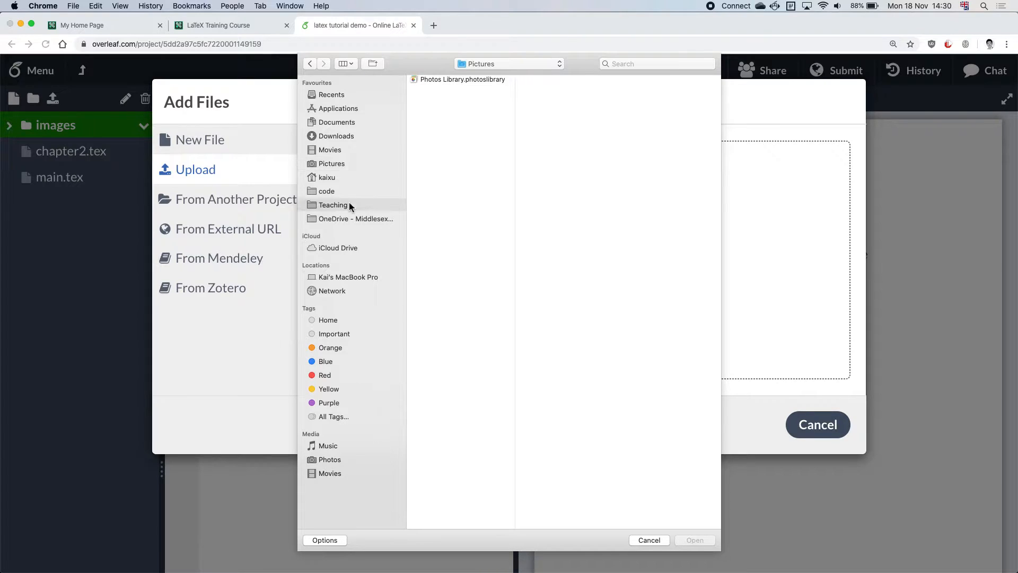
left_click(464, 119)
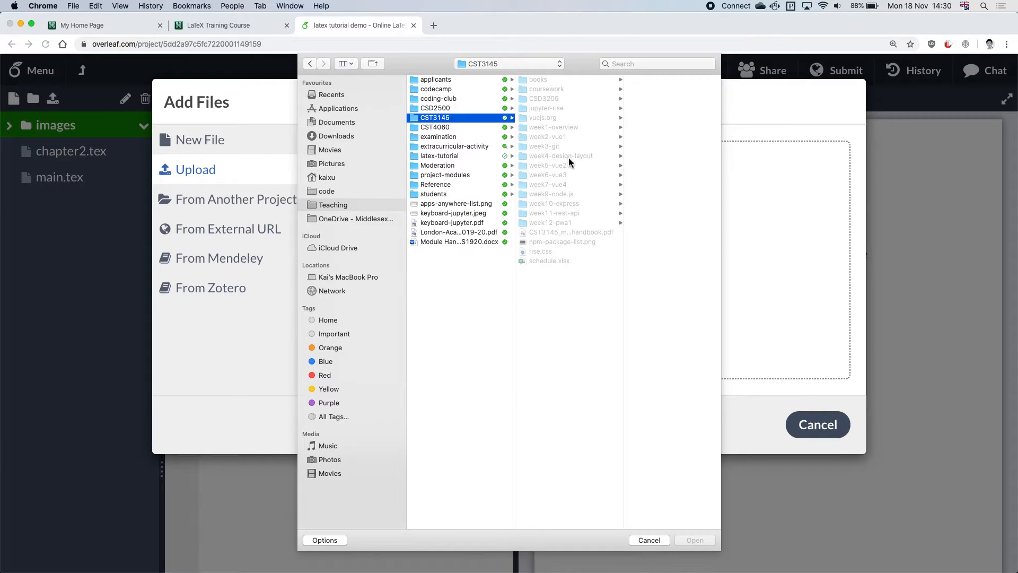
left_click(556, 223)
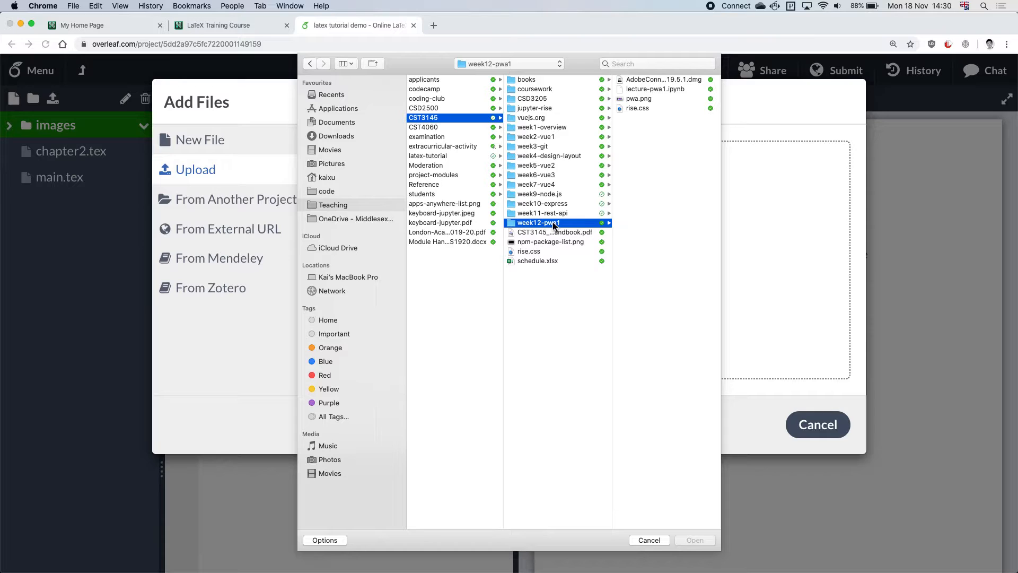
left_click(639, 99)
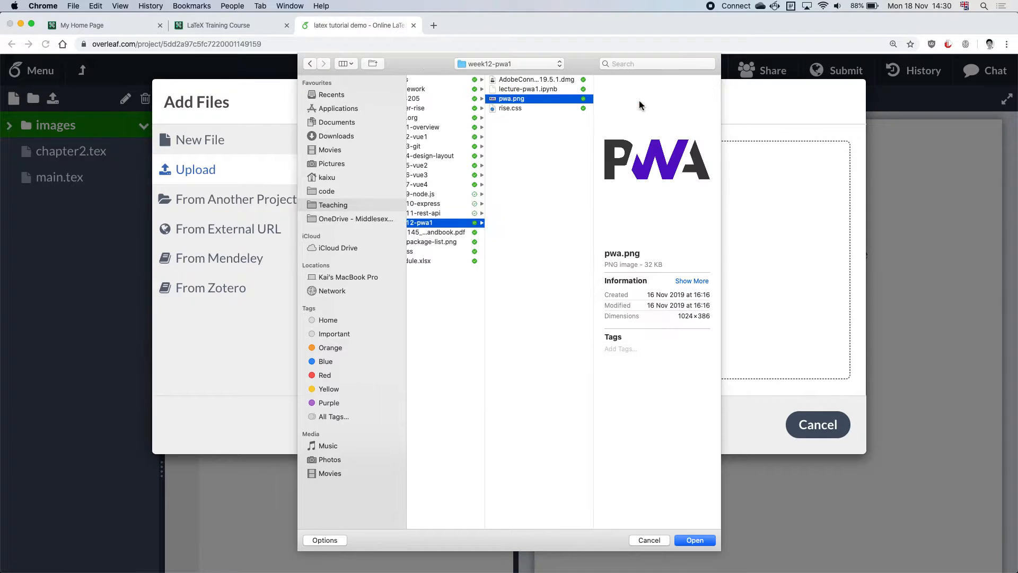
left_click(695, 541)
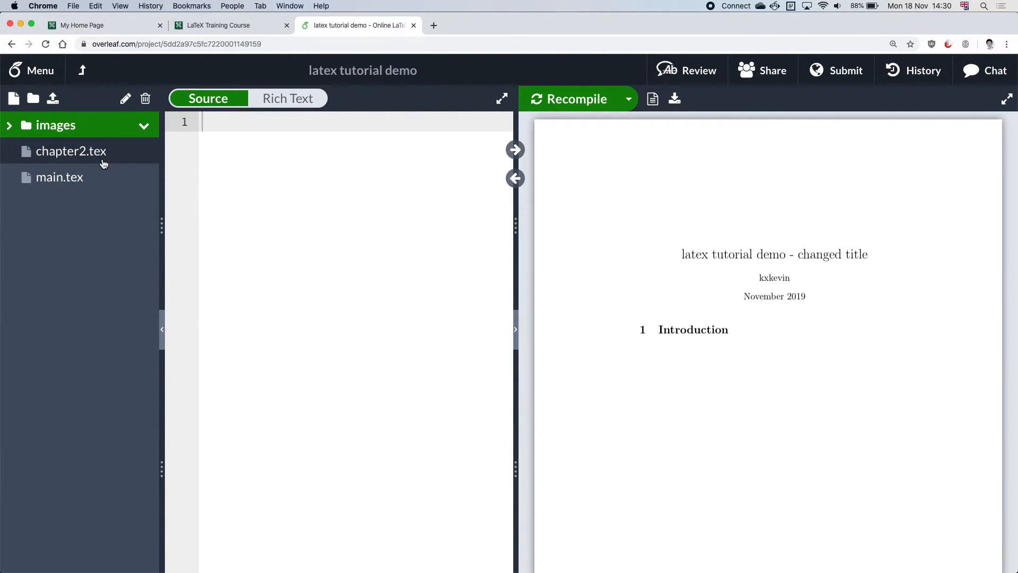
Expand the images folder, preview pwa.png, and return to main.tex.
left_click(9, 129)
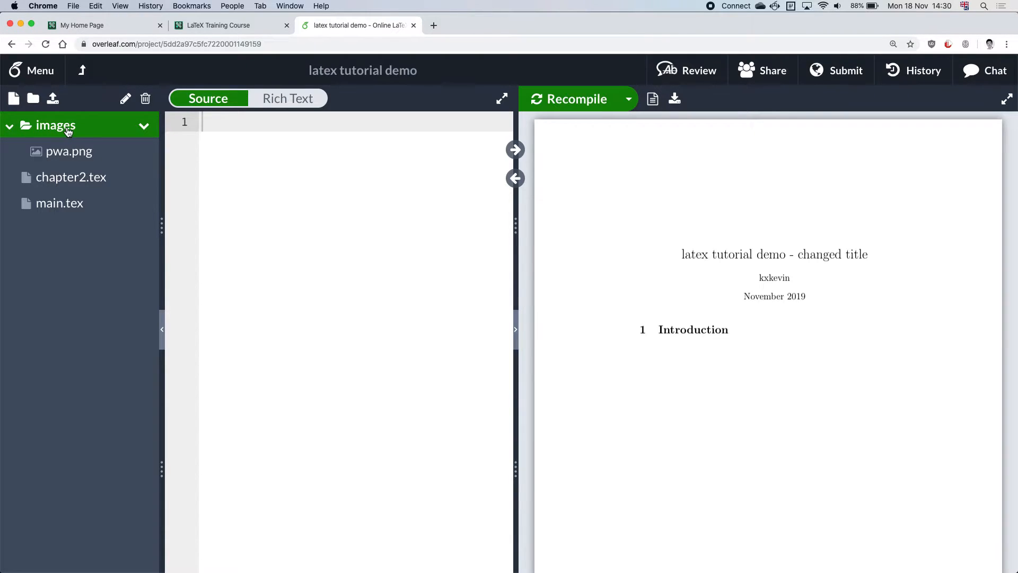
left_click(69, 153)
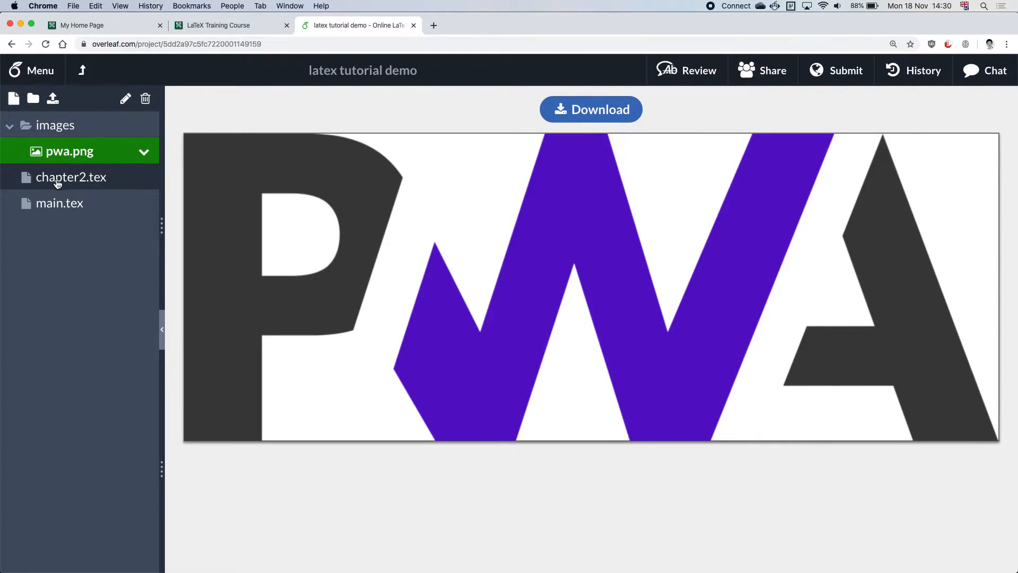
left_click(57, 177)
left_click(63, 206)
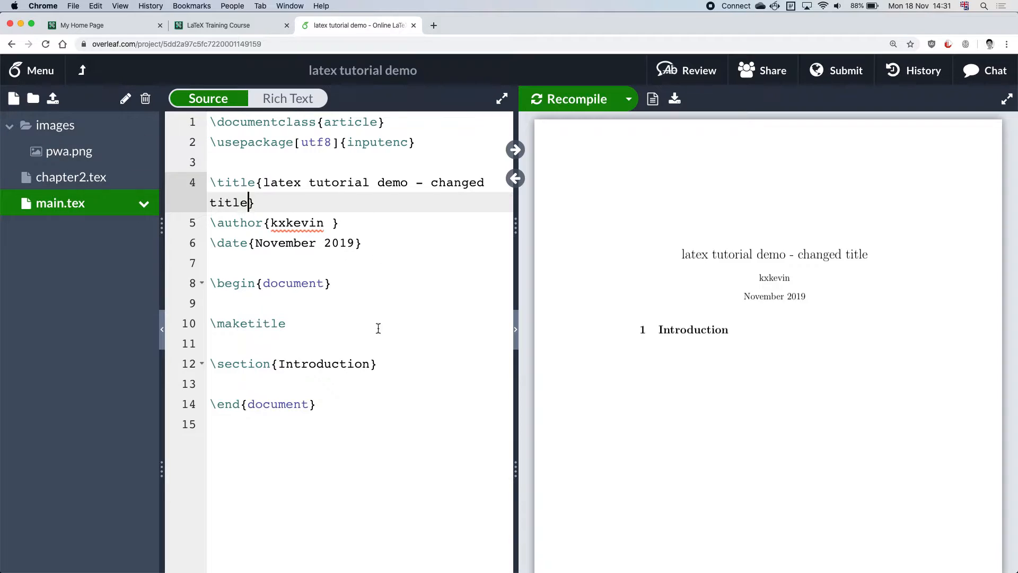
Compare the full LaTeX code of main.tex with its Rich Text view, returning to the Source view.
left_click(335, 406)
left_click_drag(336, 407, 212, 109)
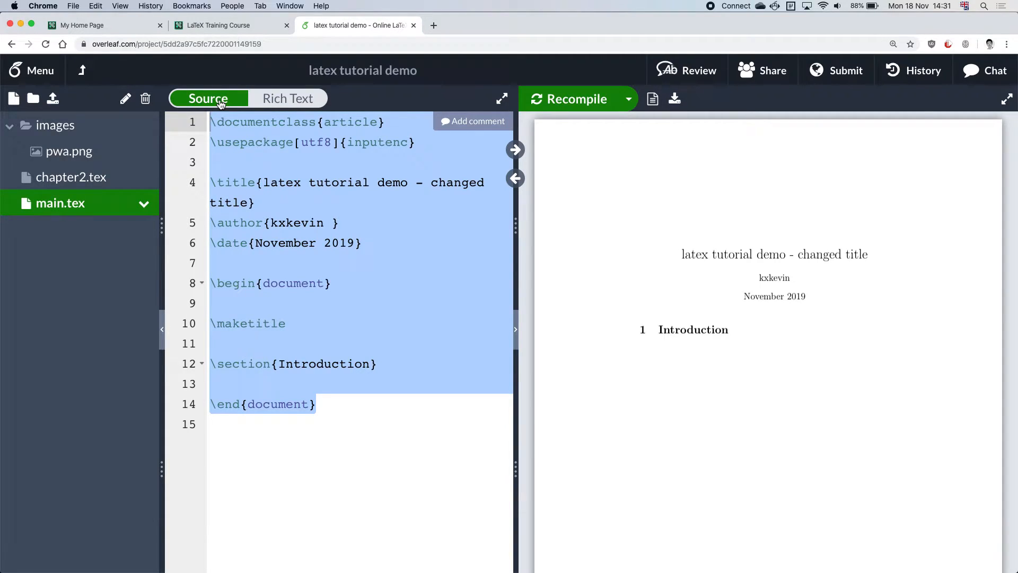
left_click(371, 402)
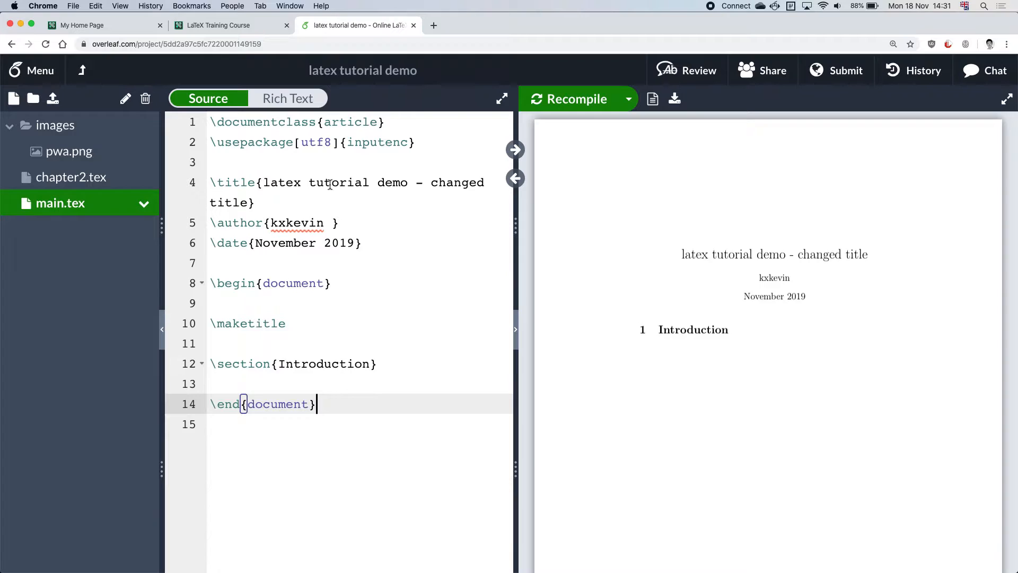
left_click(300, 101)
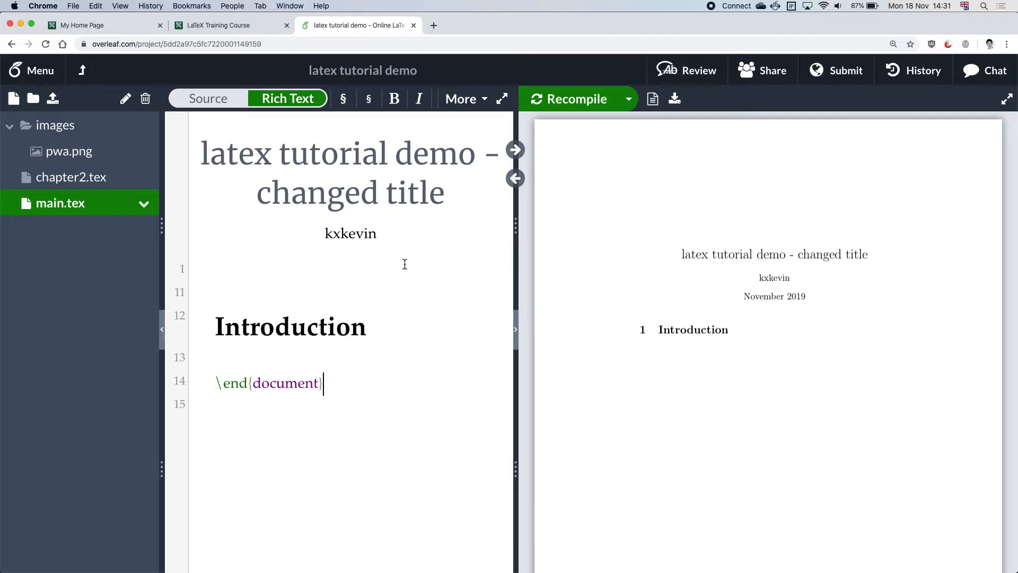
left_click(213, 99)
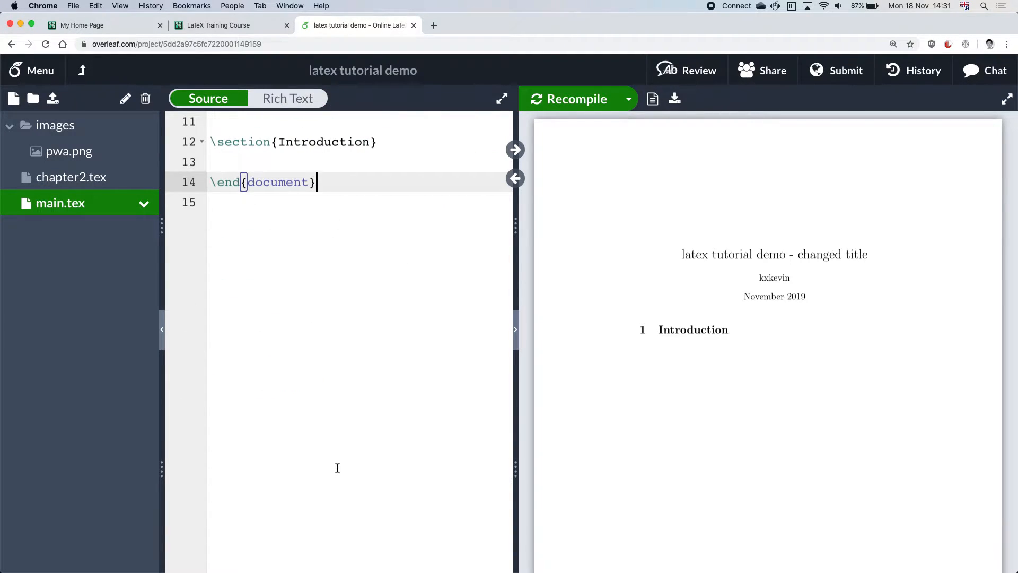
scroll(337, 468, "up", 5)
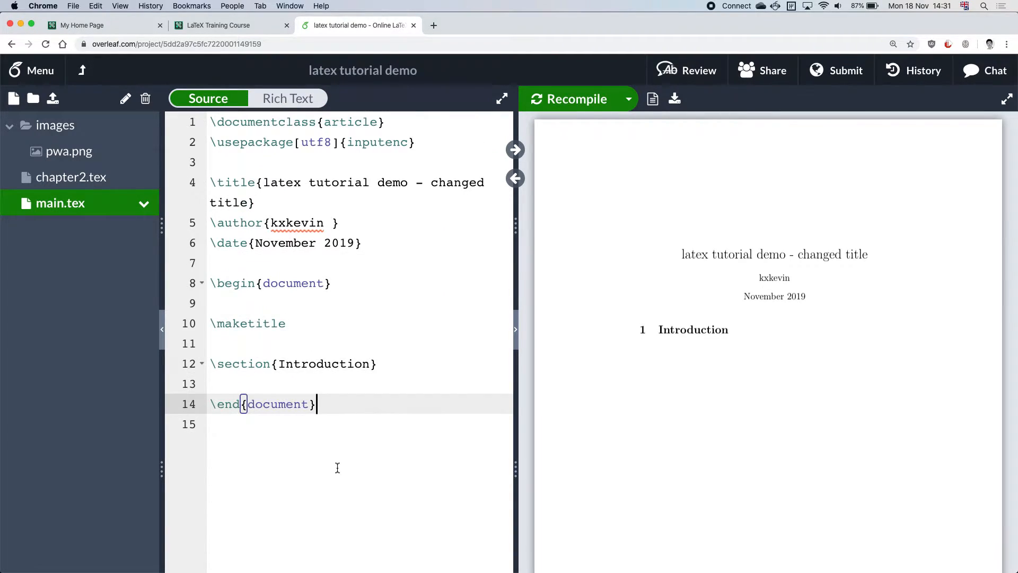
left_click(297, 104)
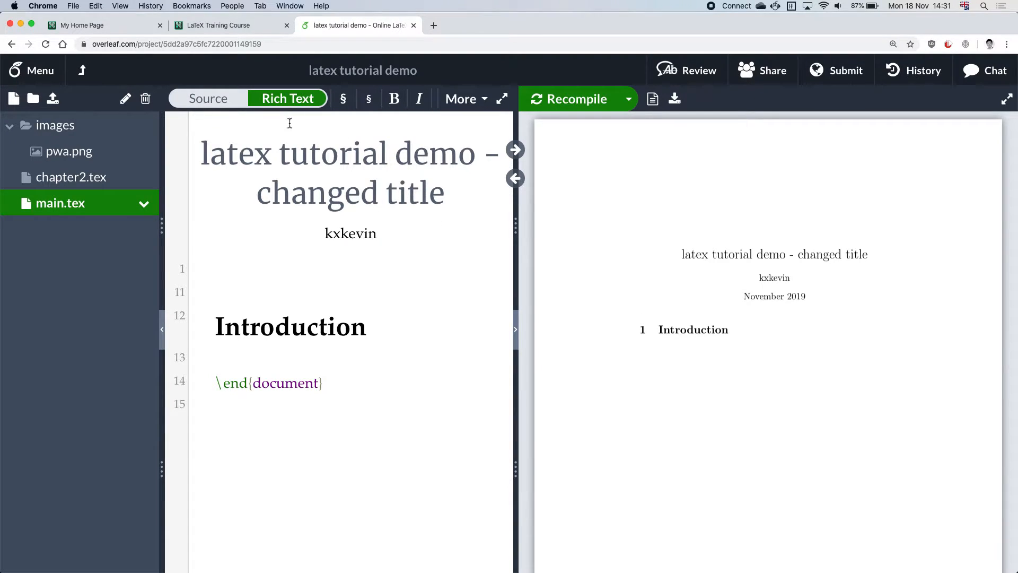
left_click(208, 98)
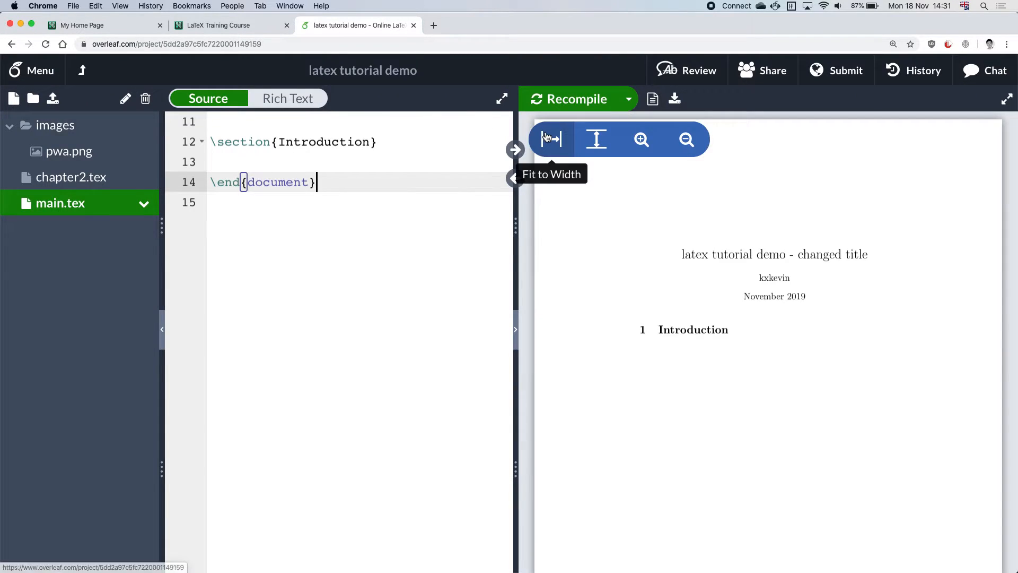
Check the project's compilation logs, return to the PDF preview and find its download option.
left_click(653, 99)
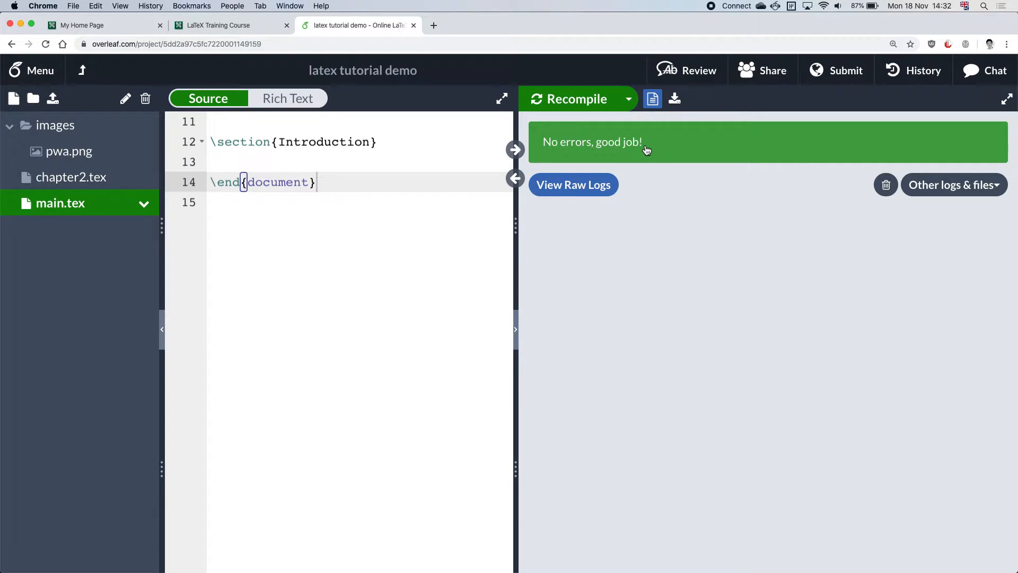
left_click(653, 99)
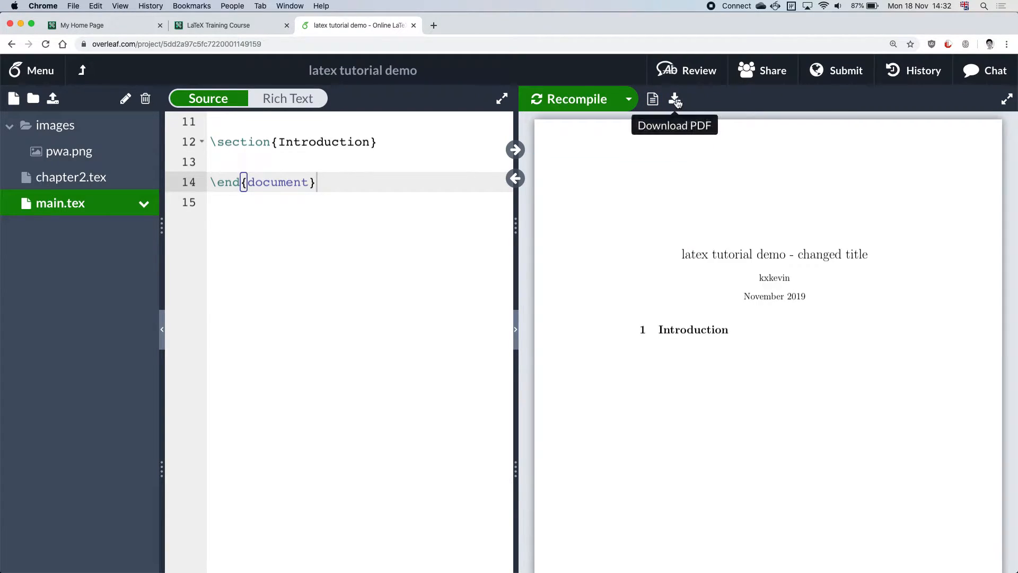
left_click(675, 100)
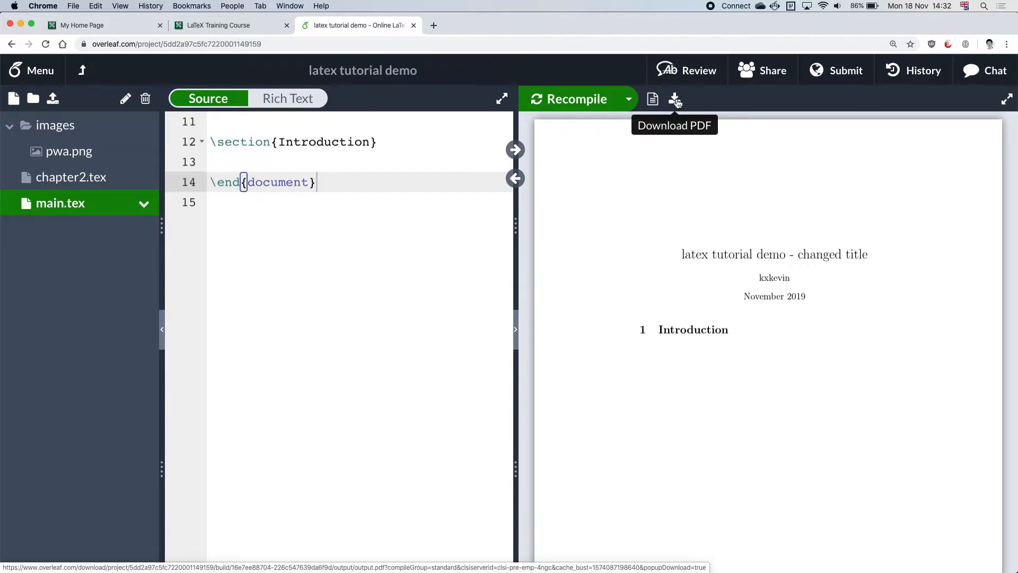
scroll(752, 246, "down", 3)
scroll(752, 246, "up", 2)
scroll(752, 246, "up", 1)
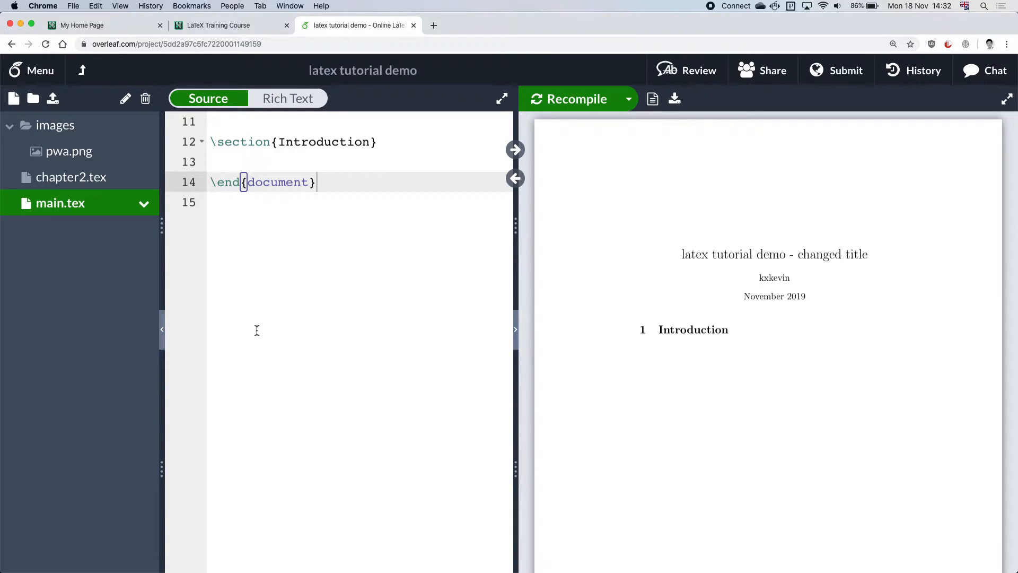
Hide and restore the PDF preview, and do the same with the project's file list.
left_click(517, 334)
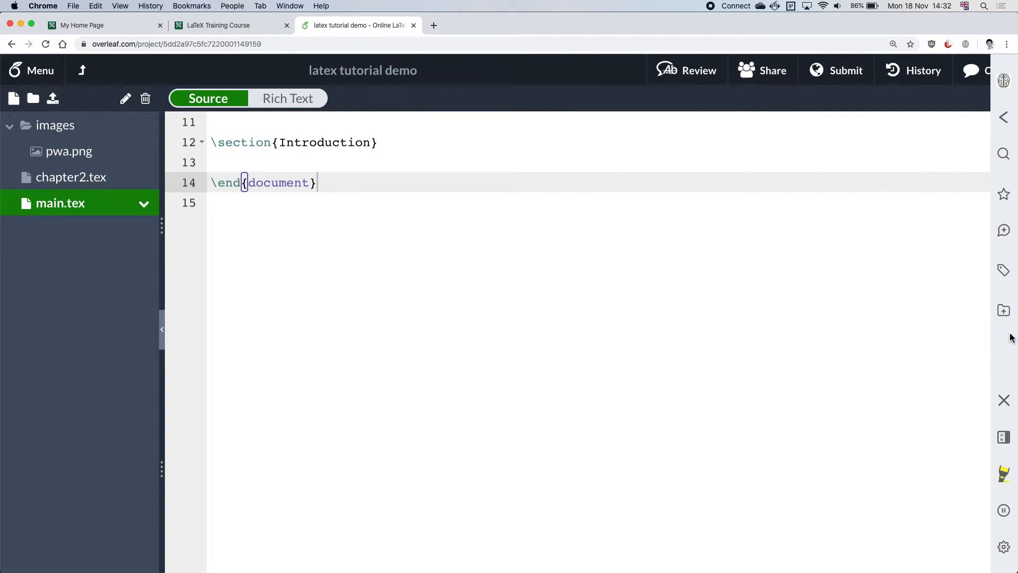
left_click(1000, 400)
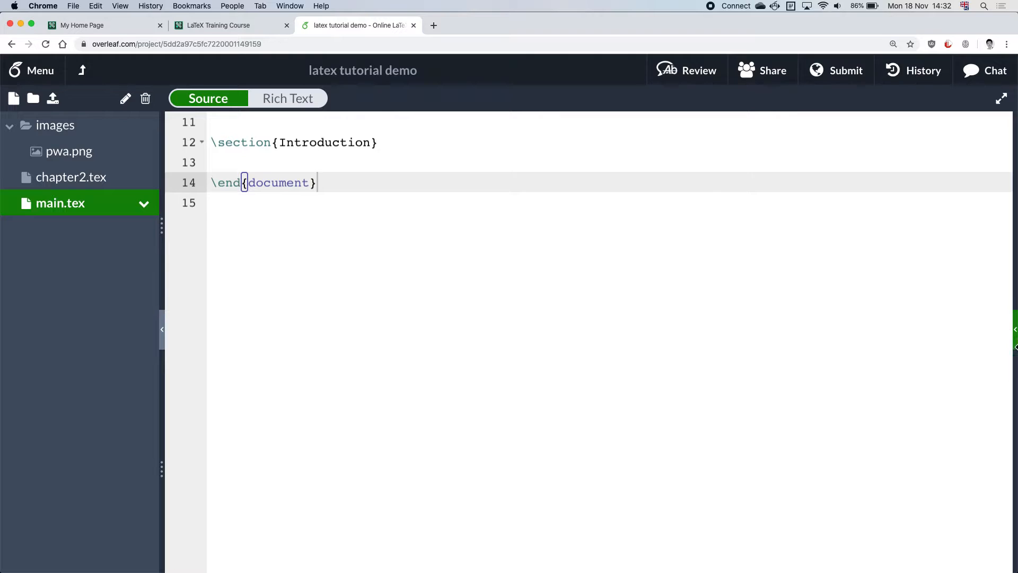
left_click(1015, 329)
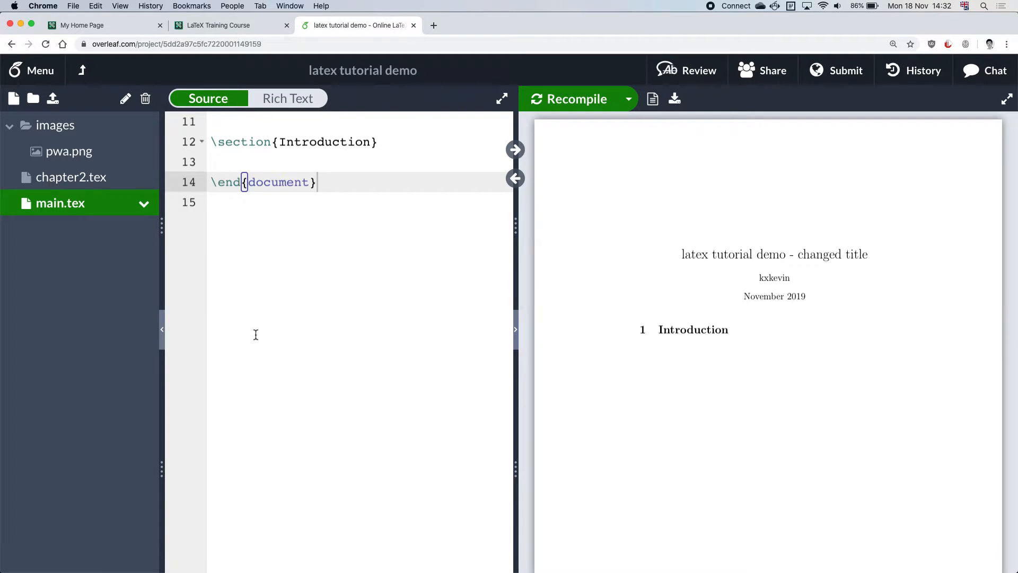
left_click(164, 331)
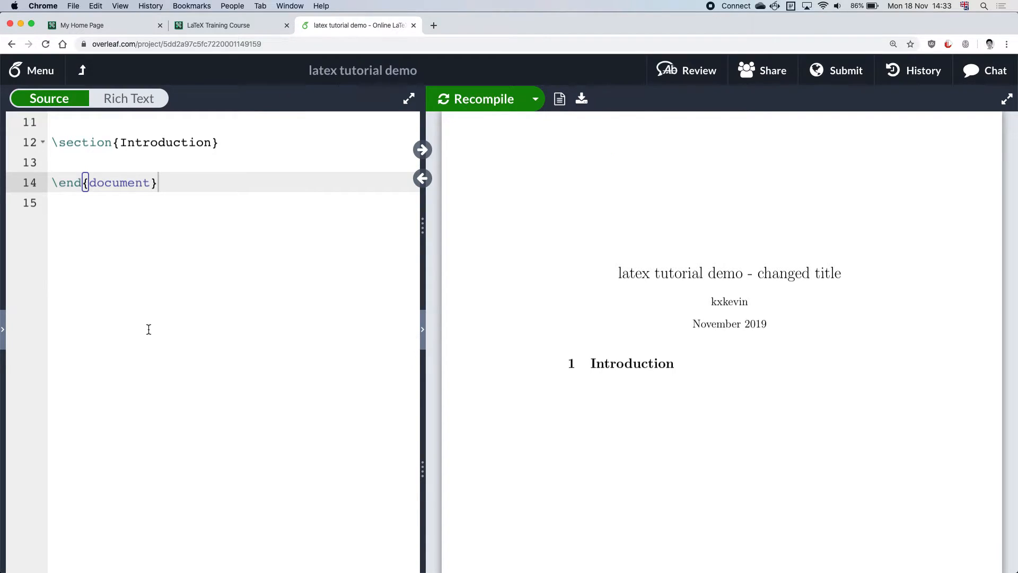
left_click(5, 334)
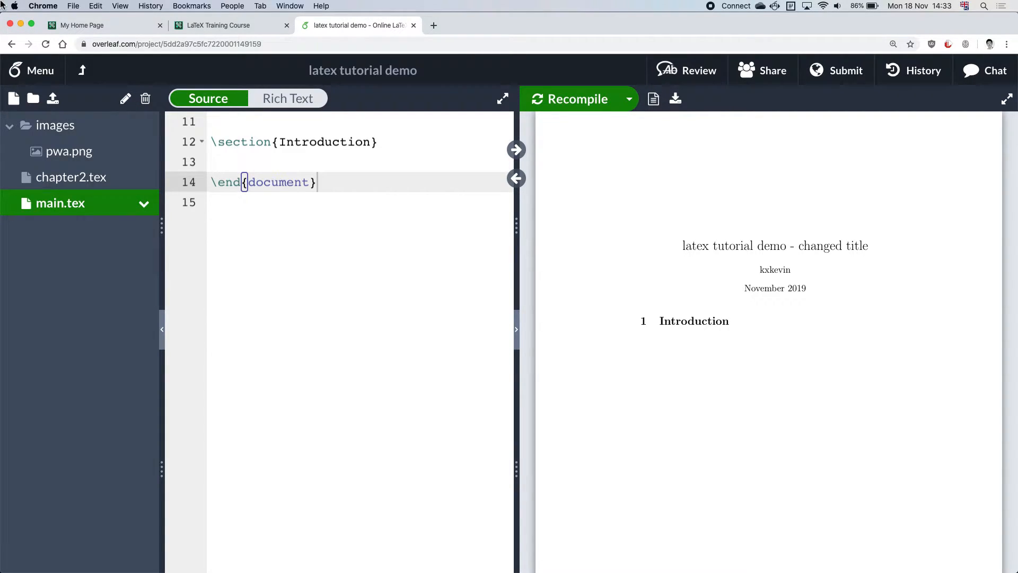
Bring up the project's main menu and examine its download options for the source and the PDF.
left_click(31, 70)
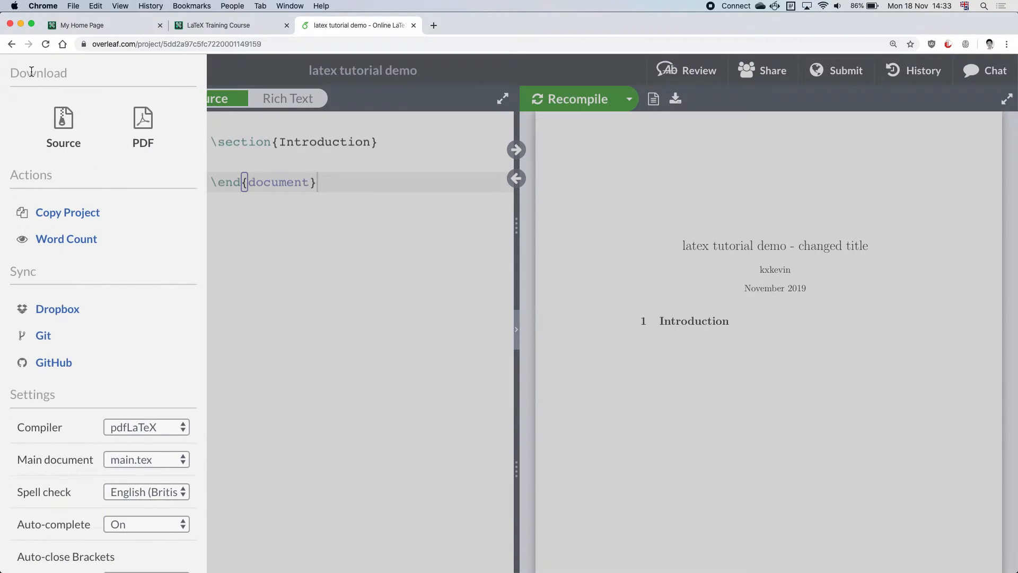
left_click(235, 71)
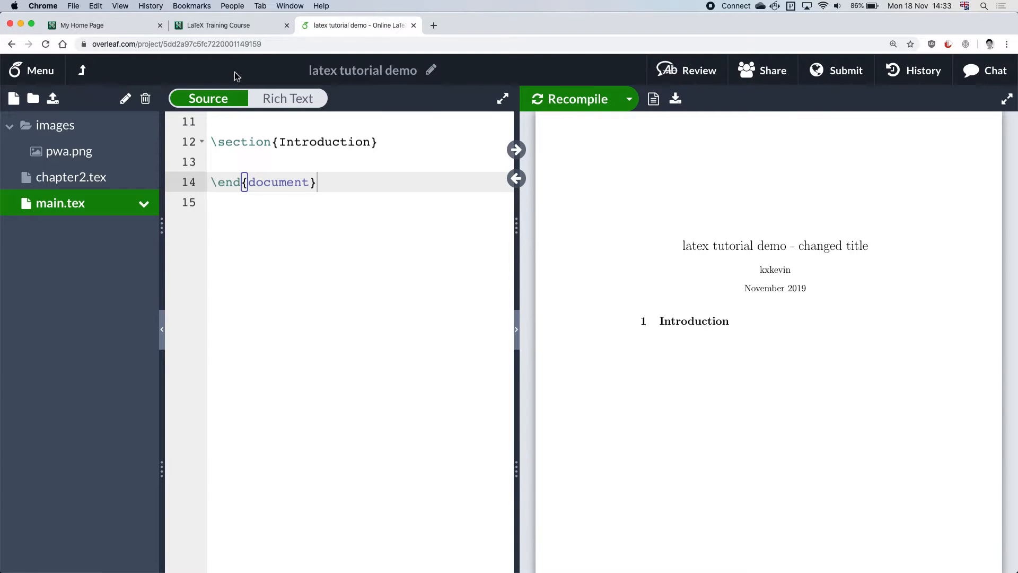
left_click(40, 74)
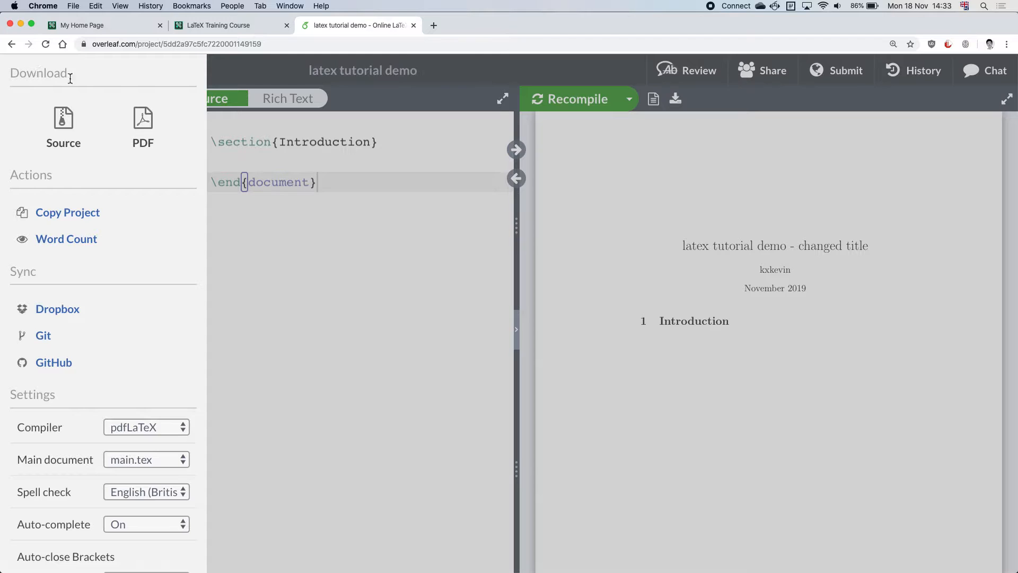
left_click(247, 236)
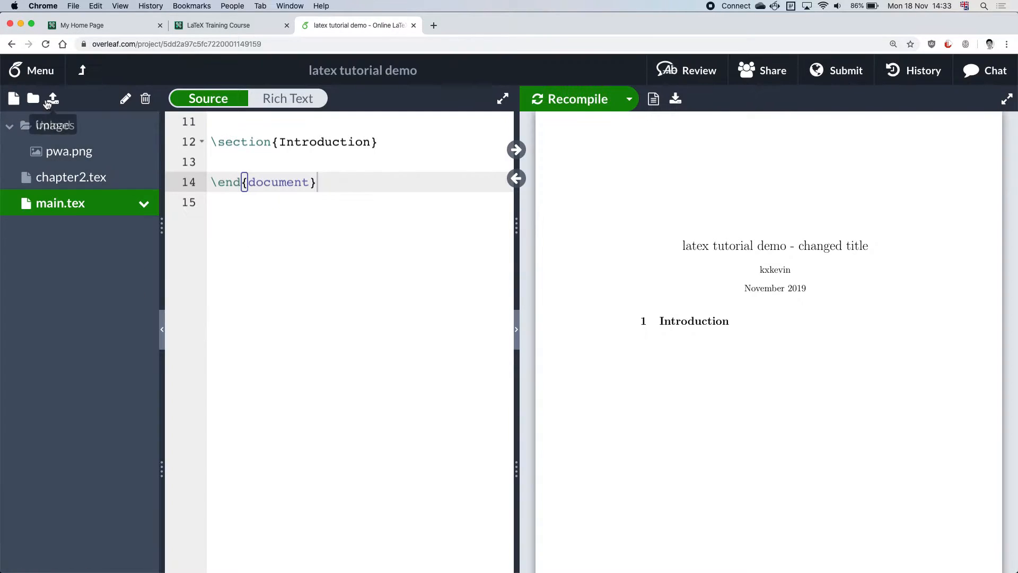
left_click(40, 74)
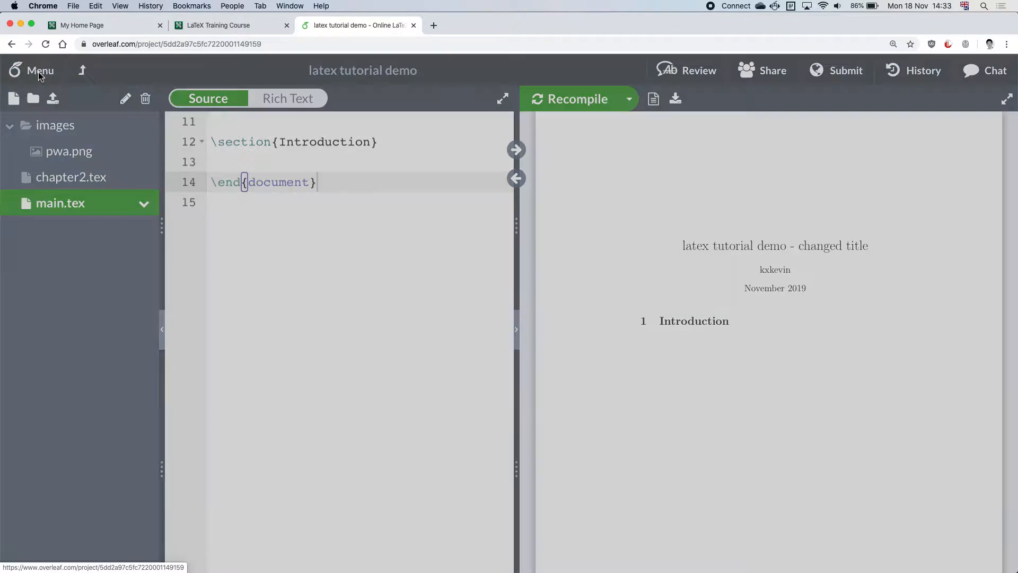
scroll(105, 161, "down", 1)
scroll(105, 160, "up", 1)
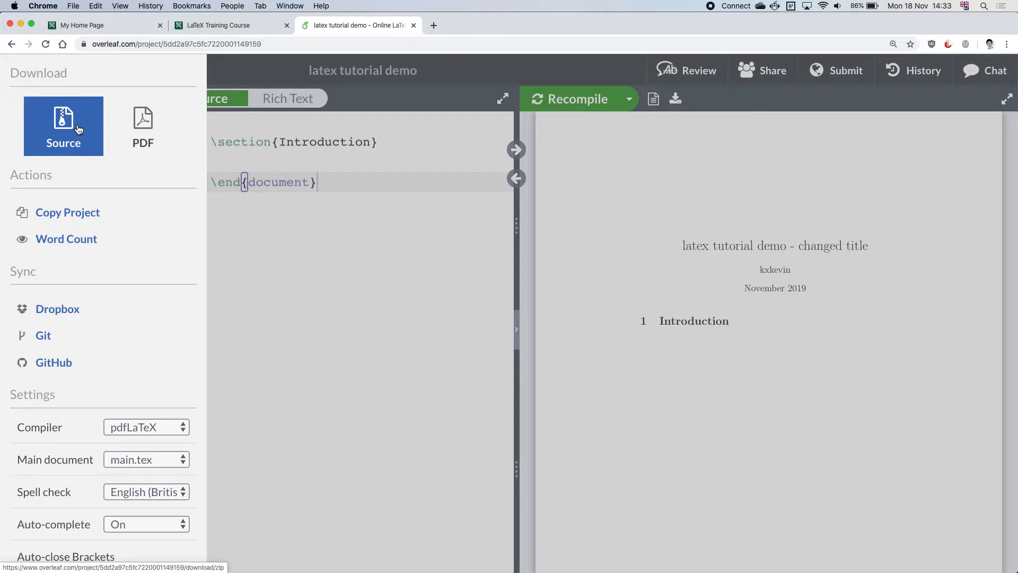
Examine the project's copy and word count actions, sync options, and the compiler and editor settings.
scroll(79, 129, "down", 1)
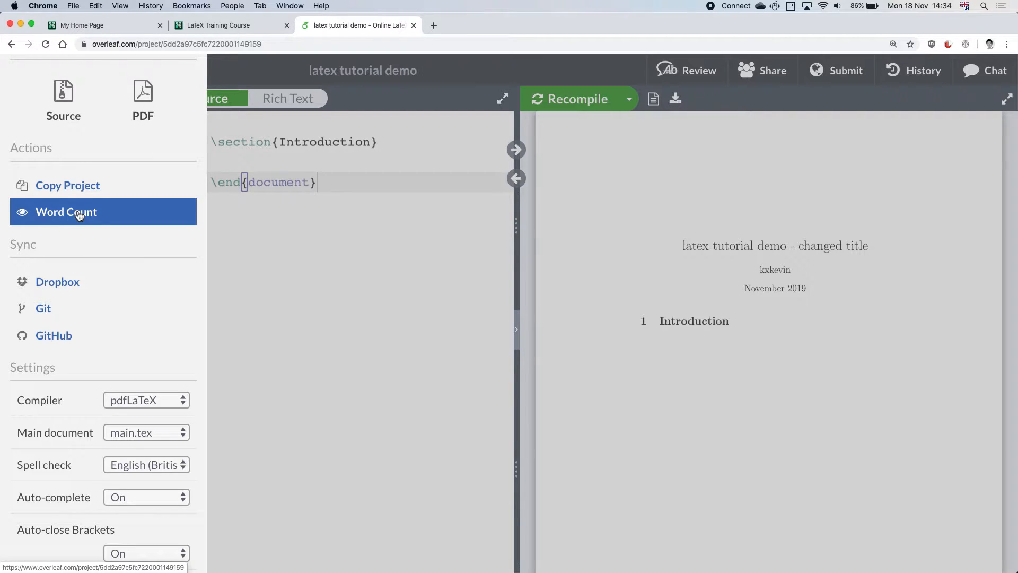
scroll(80, 214, "down", 5)
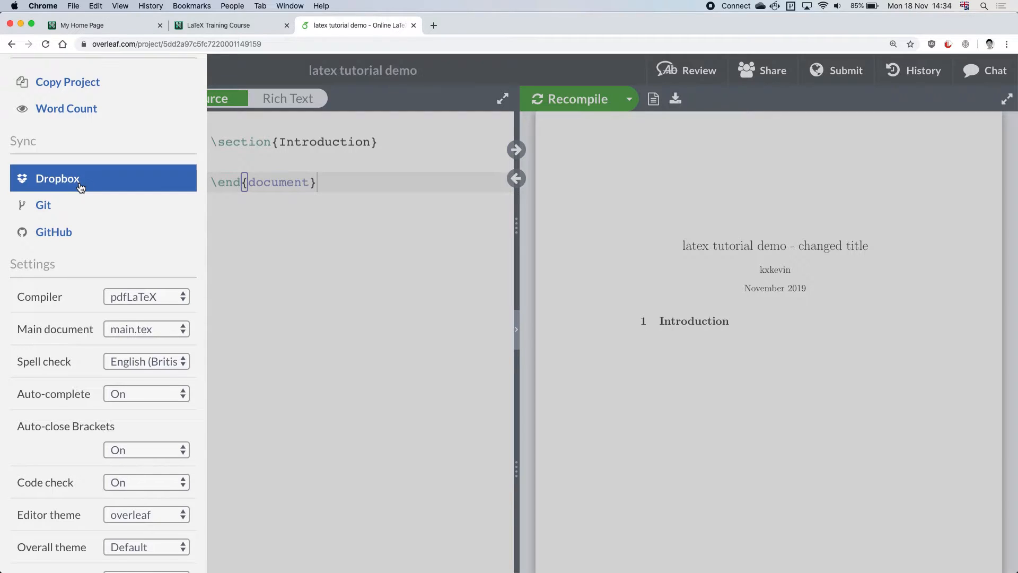
scroll(81, 186, "down", 3)
scroll(81, 188, "down", 5)
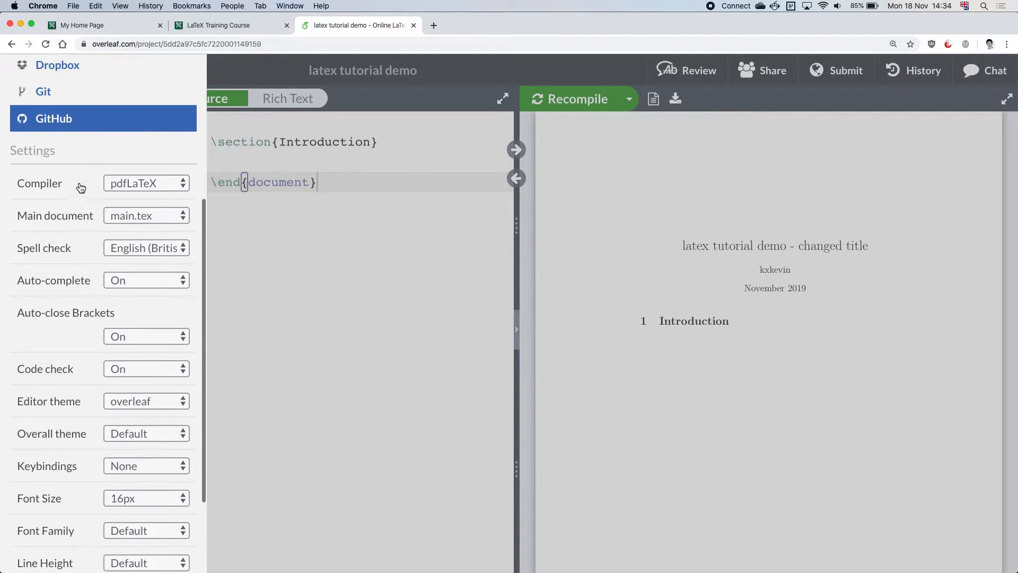
scroll(79, 186, "down", 2)
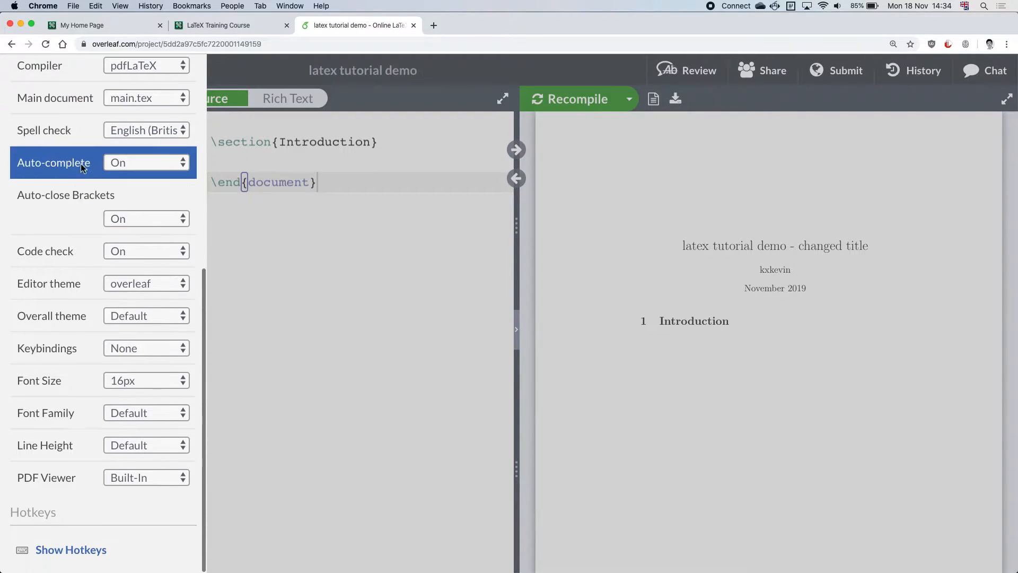
scroll(80, 109, "up", 3)
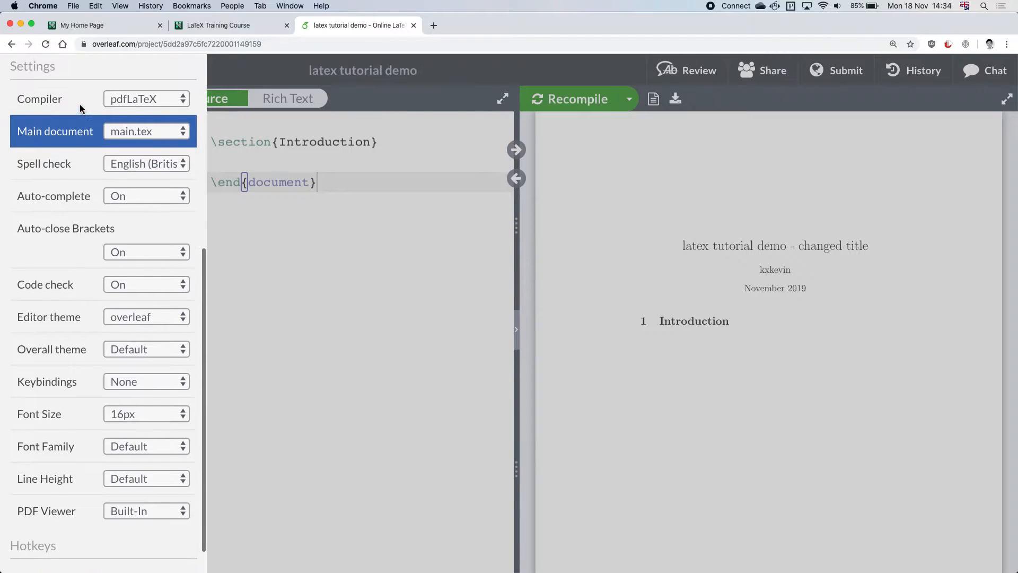
scroll(81, 109, "down", 1)
scroll(81, 109, "down", 2)
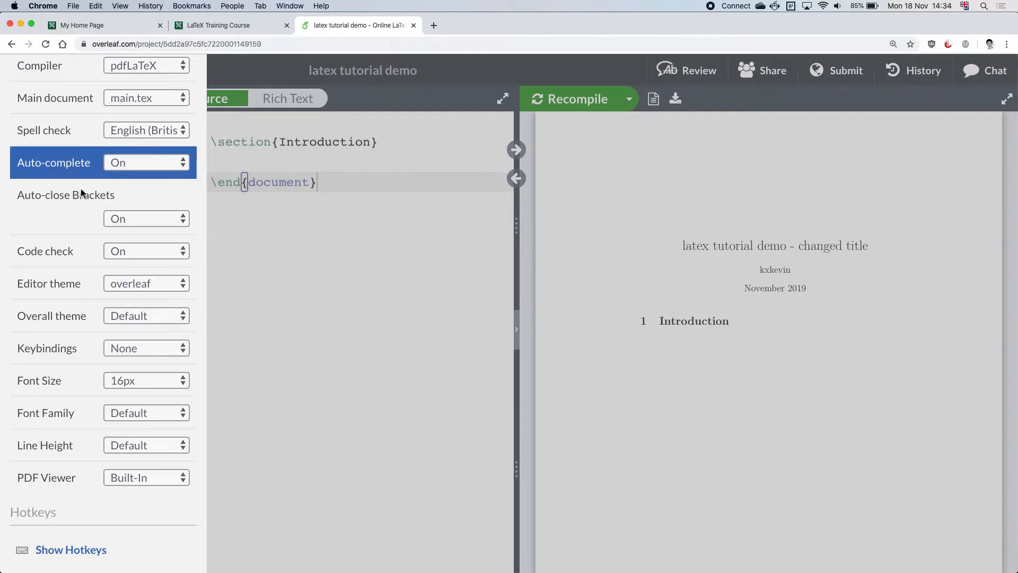
Look through the list of editor hotkeys, close it and return to the main.tex code.
left_click(60, 552)
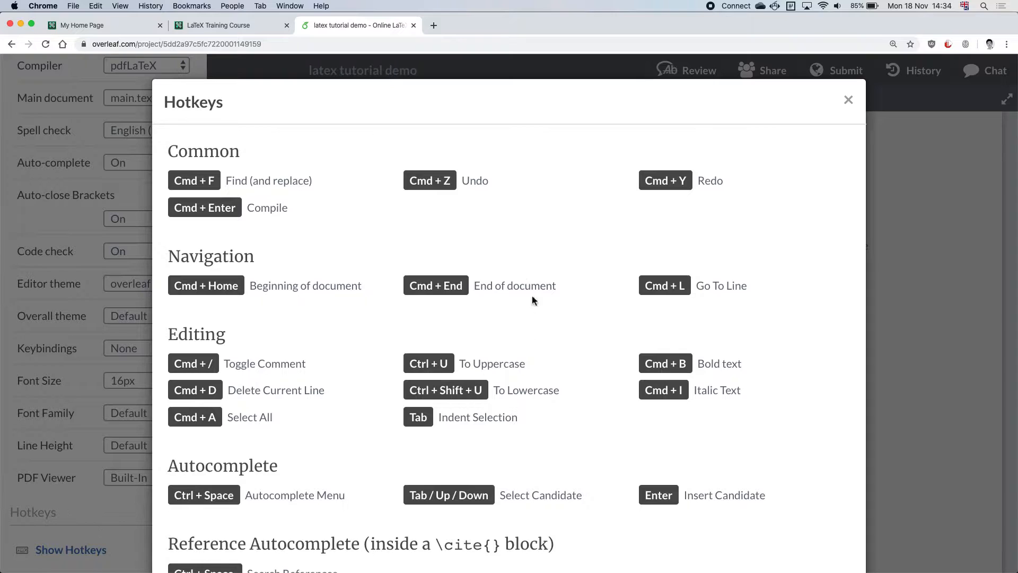
scroll(519, 271, "down", 2)
scroll(519, 271, "up", 2)
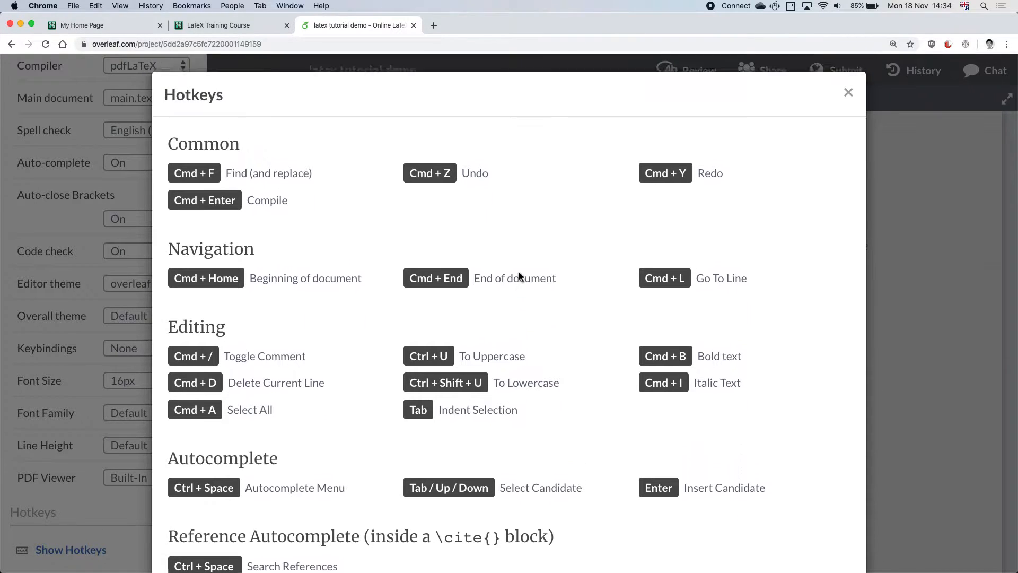
left_click(847, 100)
scroll(90, 301, "up", 2)
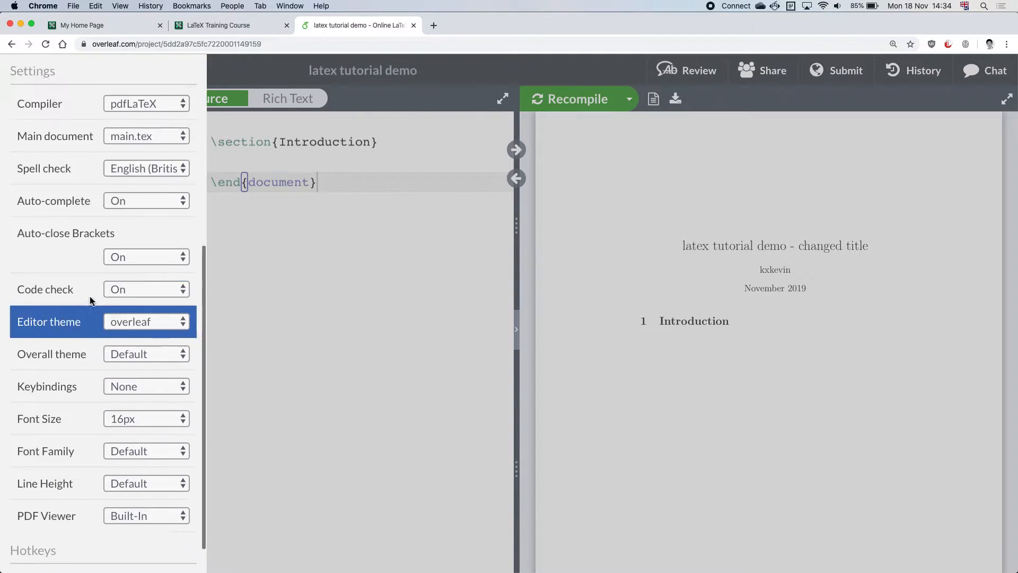
scroll(91, 301, "up", 5)
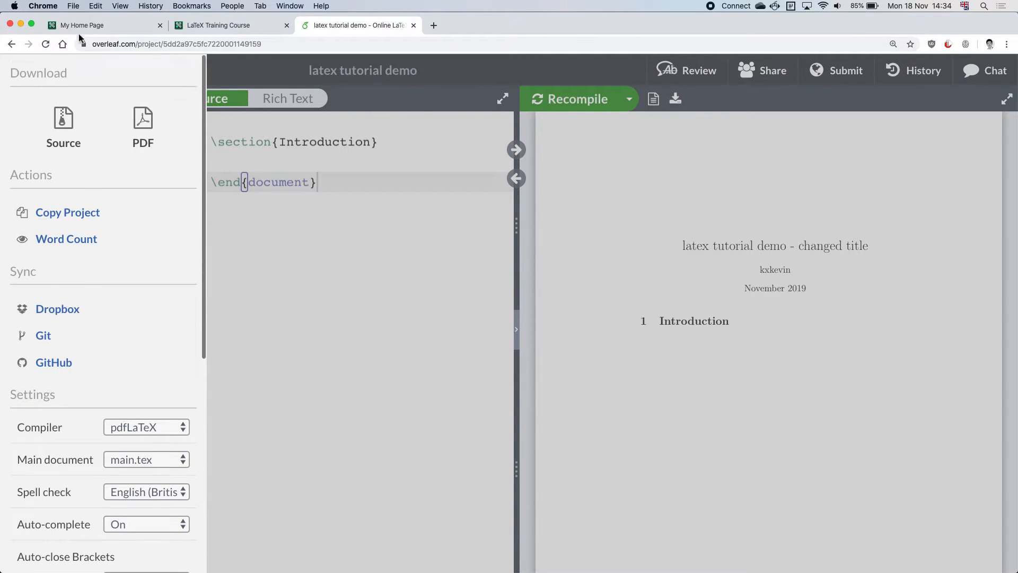
left_click(264, 260)
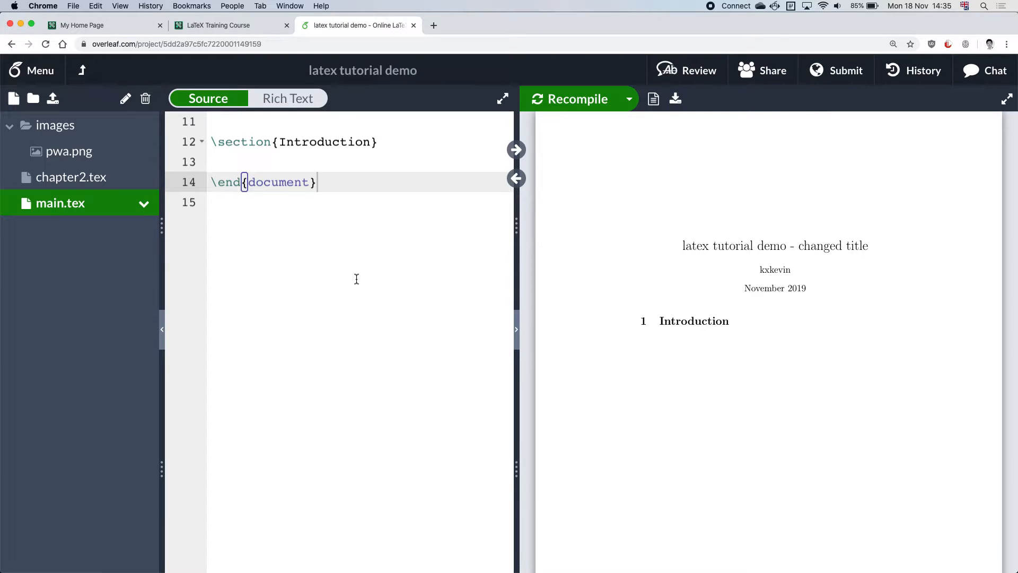
Highlight the whole LaTeX code of main.tex from its first line to its last and clear the selection.
scroll(353, 245, "up", 5)
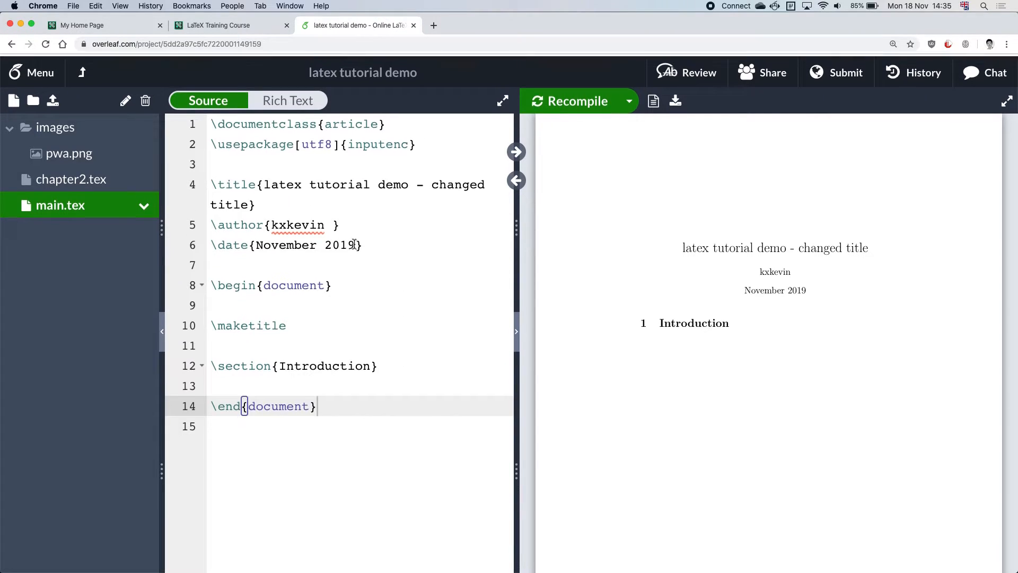
left_click(336, 405)
left_click_drag(337, 405, 196, 118)
left_click(296, 487)
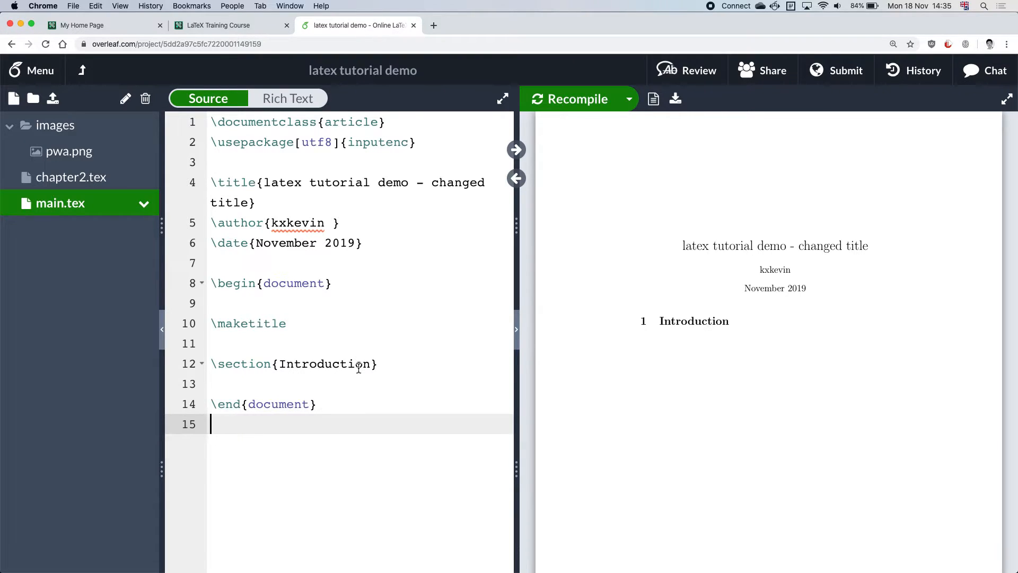
Switch to the full-screen slides in Preview and review the topics on the "Let's create a latex document" slide.
key("ctrl+Up")
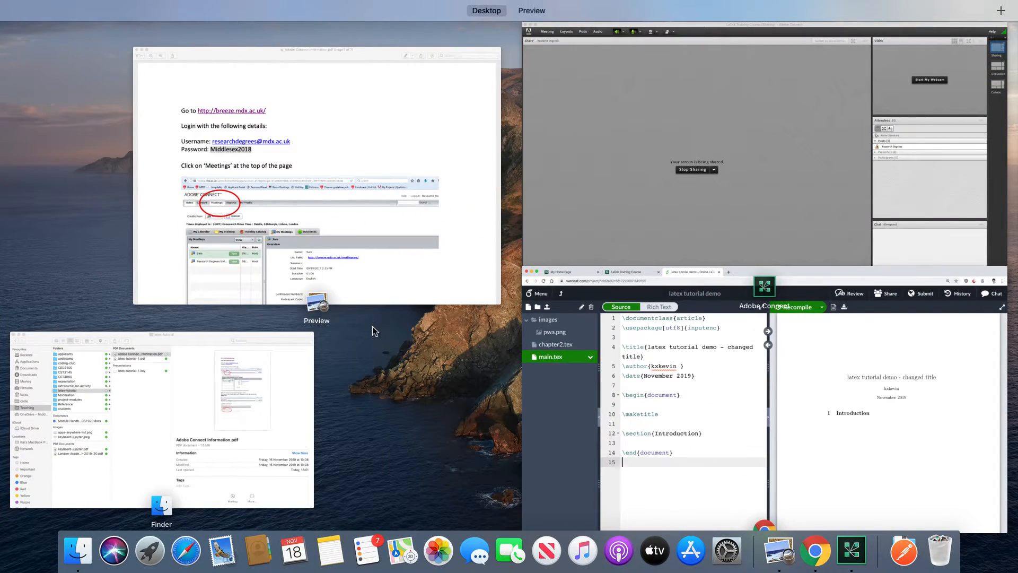
key("ctrl+Up")
key("ctrl+Right")
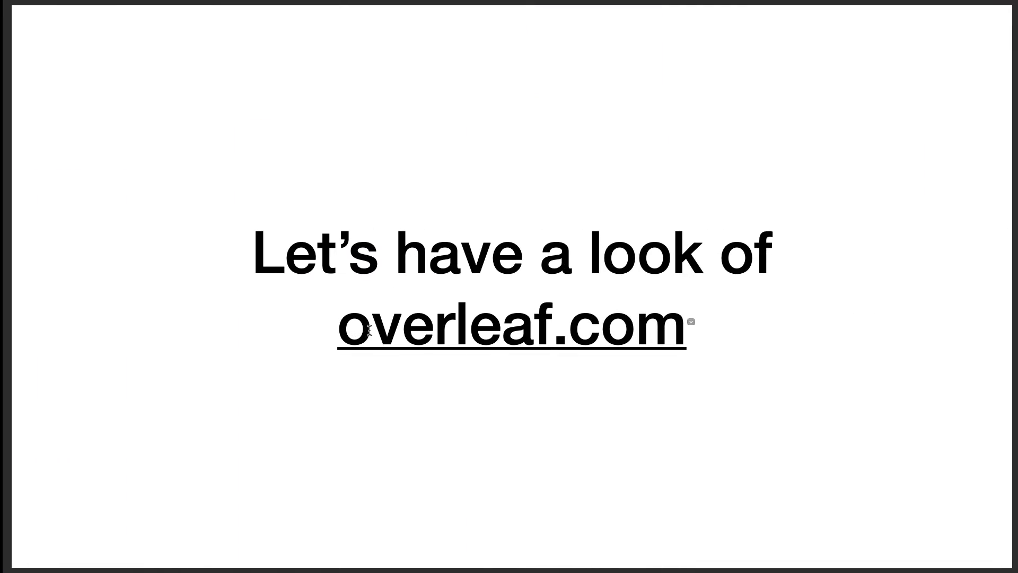
key("Right")
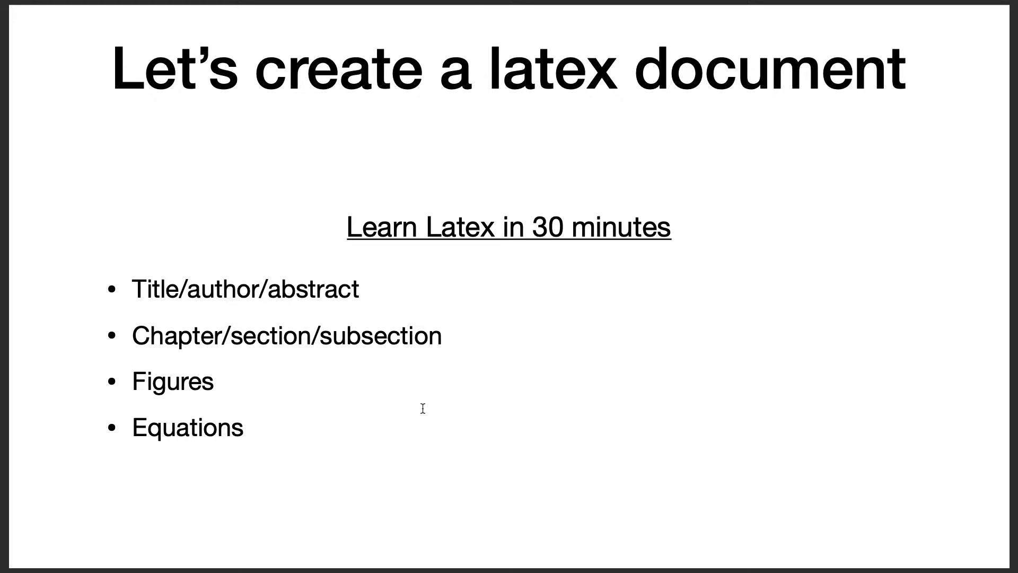
left_click(134, 288)
left_click_drag(135, 288, 361, 296)
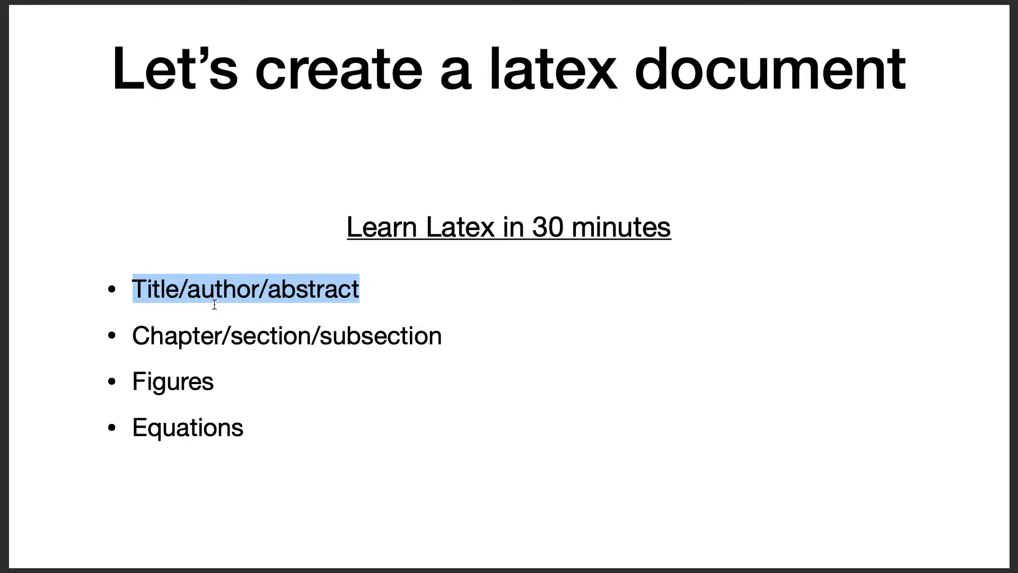
left_click(247, 337)
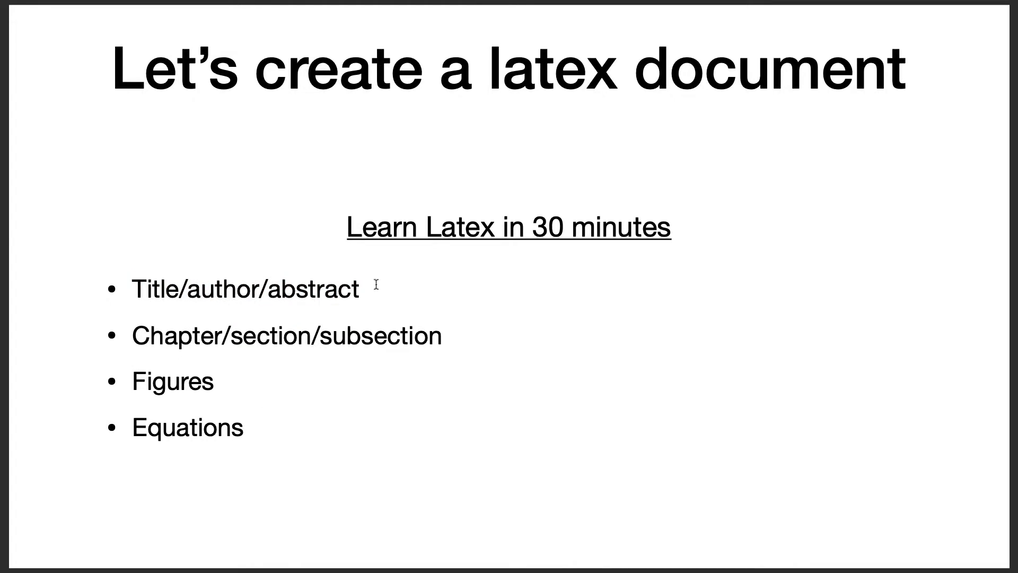
Open the slide's linked guide "Learn Latex in 30 minutes" in the browser and look at its contents list.
left_click(424, 236)
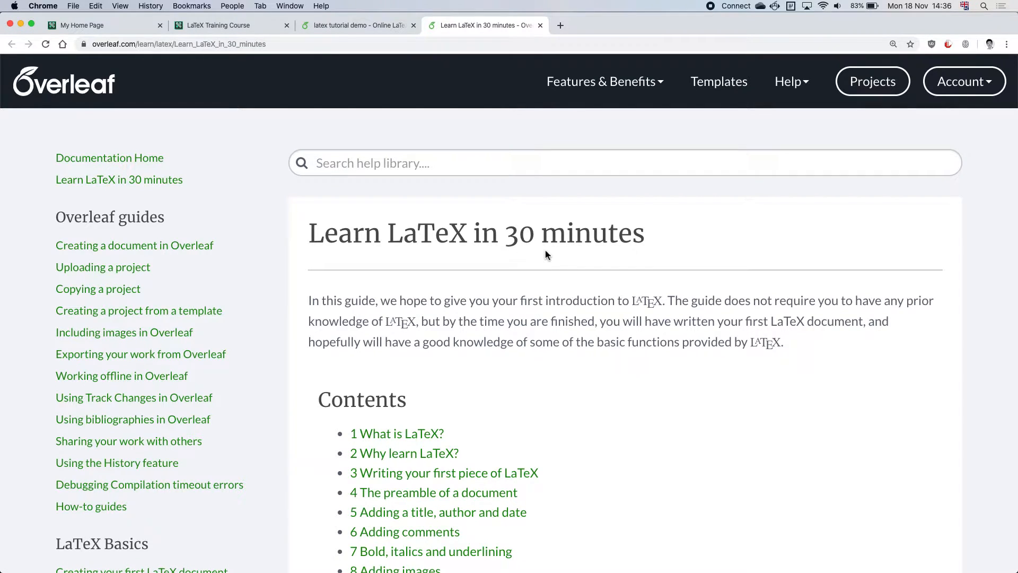
scroll(545, 255, "down", 2)
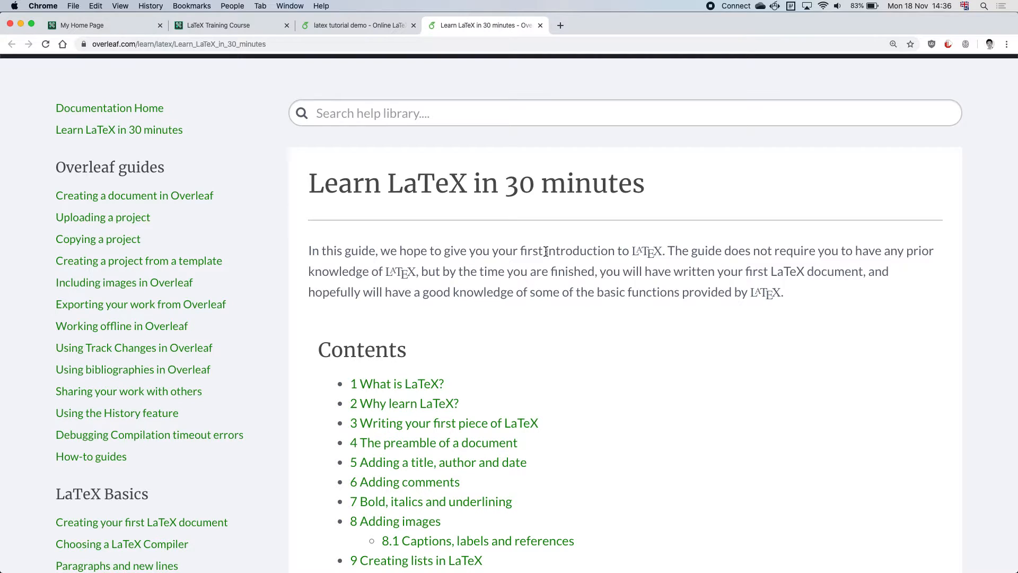
Read the guide from its contents list through to the simplest working example under "Writing your first piece of LaTeX".
scroll(546, 251, "up", 2)
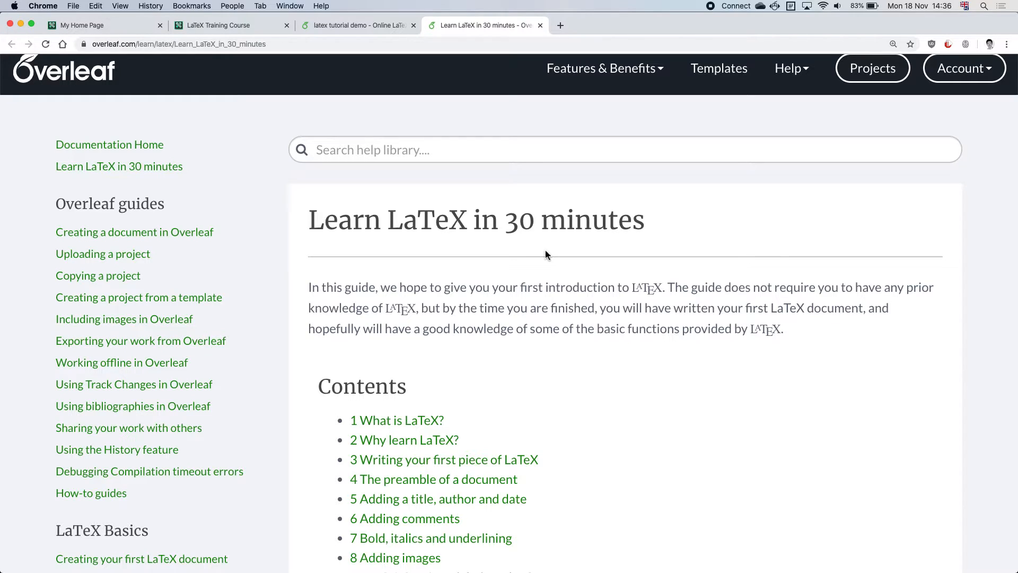
scroll(634, 271, "down", 4)
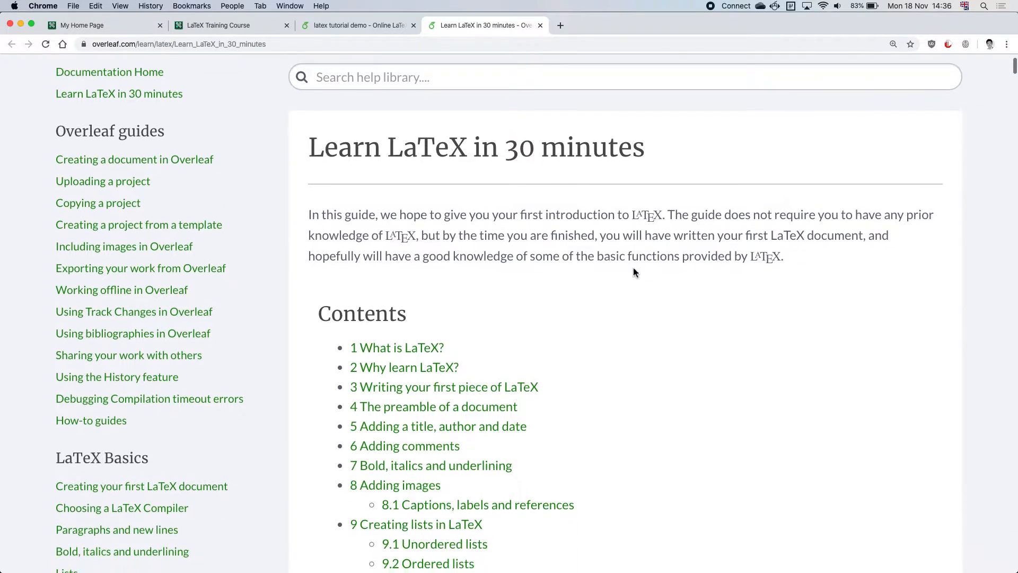
scroll(633, 270, "down", 4)
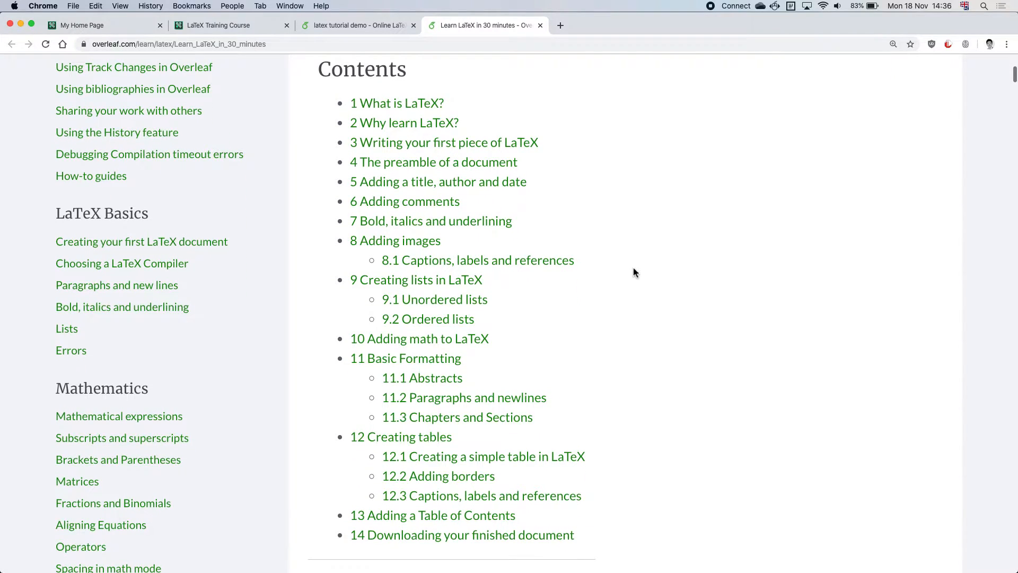
scroll(634, 272, "up", 1)
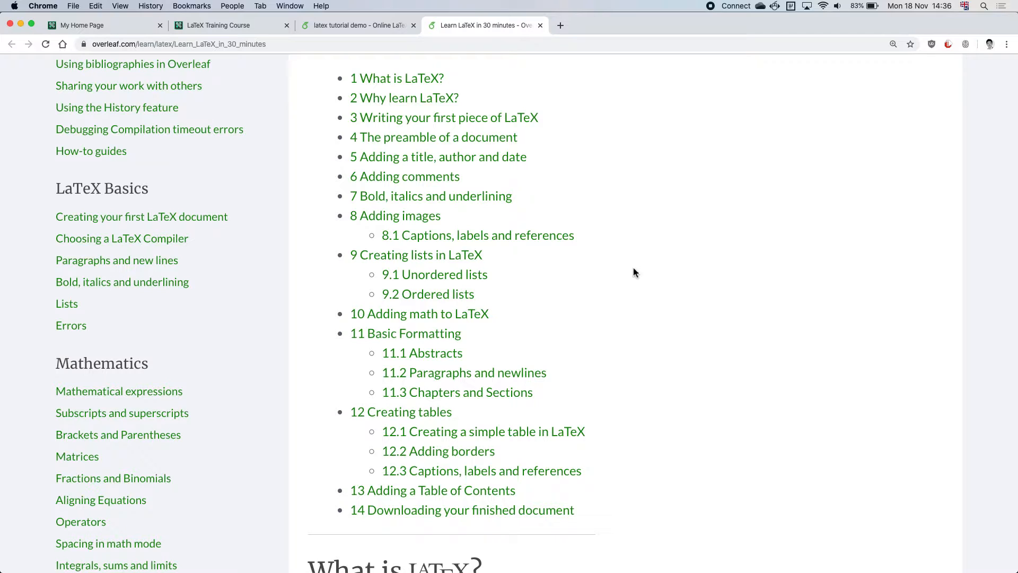
scroll(634, 273, "down", 6)
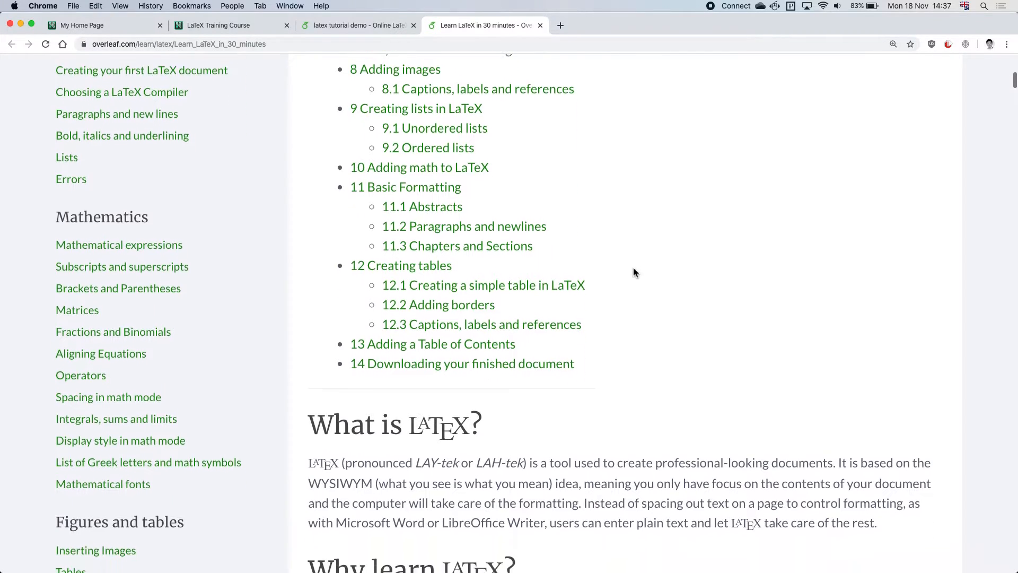
scroll(633, 271, "down", 3)
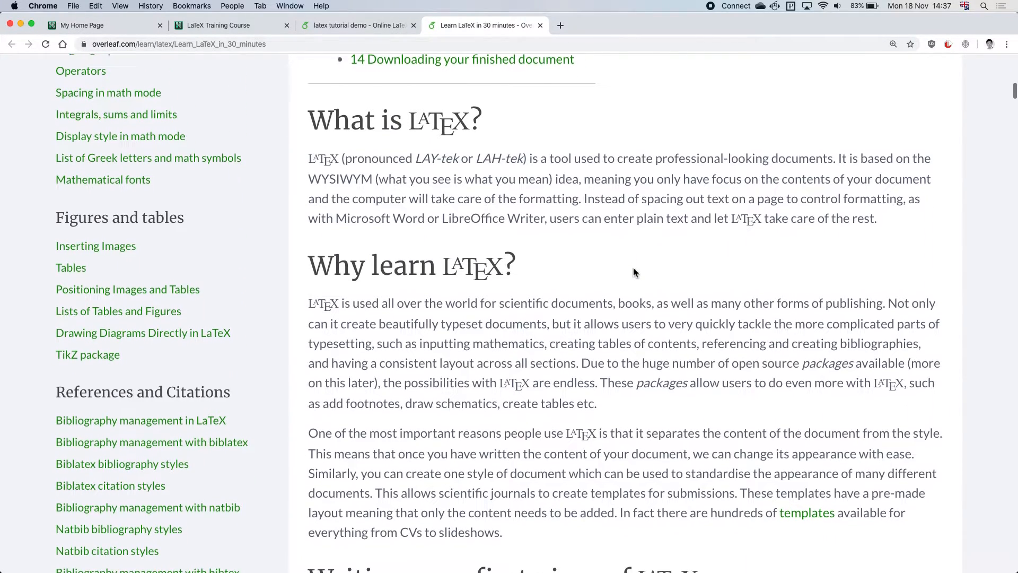
scroll(634, 271, "down", 4)
scroll(633, 271, "down", 5)
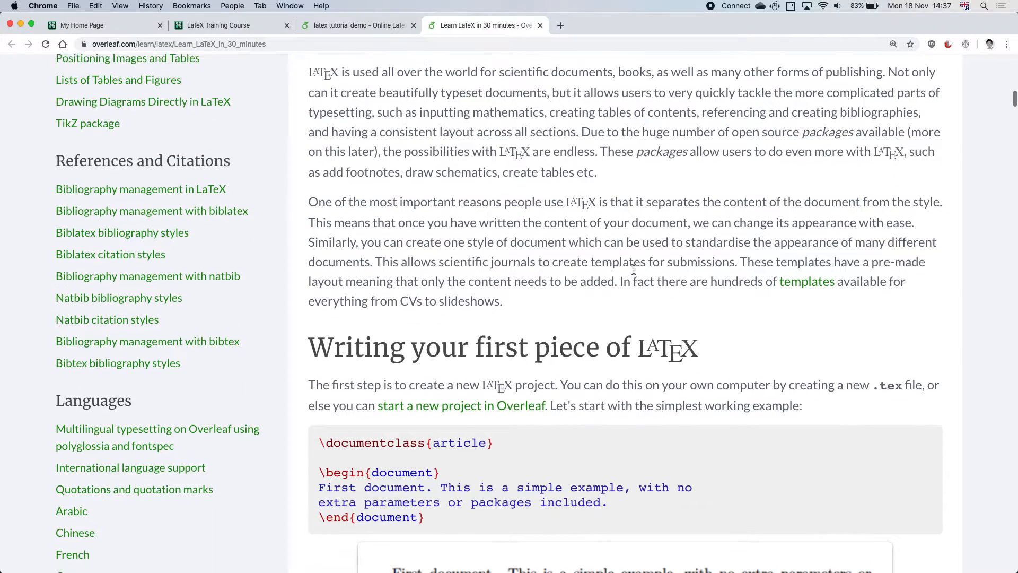
scroll(633, 268, "down", 4)
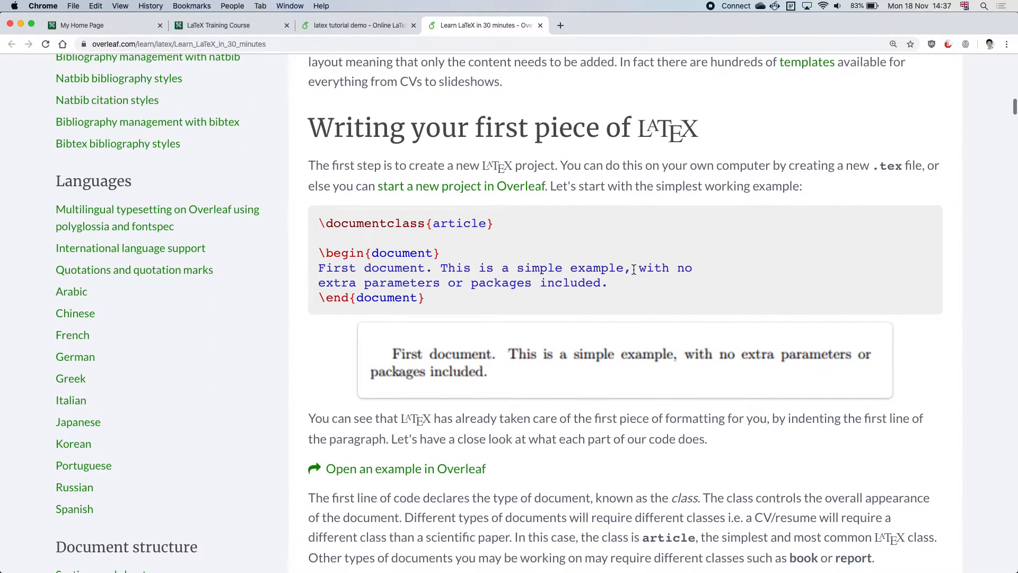
scroll(633, 269, "up", 1)
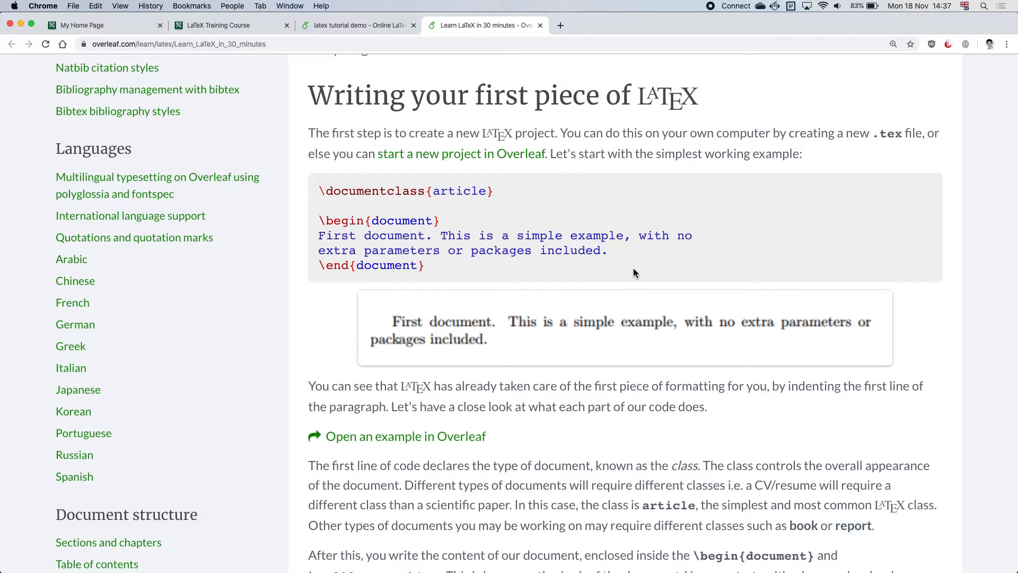
Enlarge the guide page to 175% and examine the simple example's code together with its rendered output.
key("super+equal")
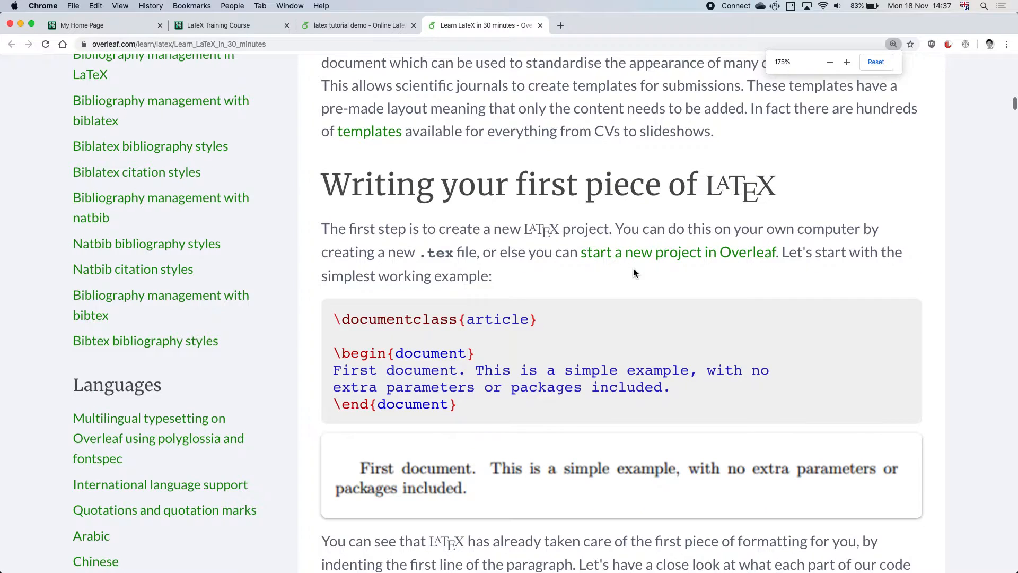
scroll(634, 273, "down", 5)
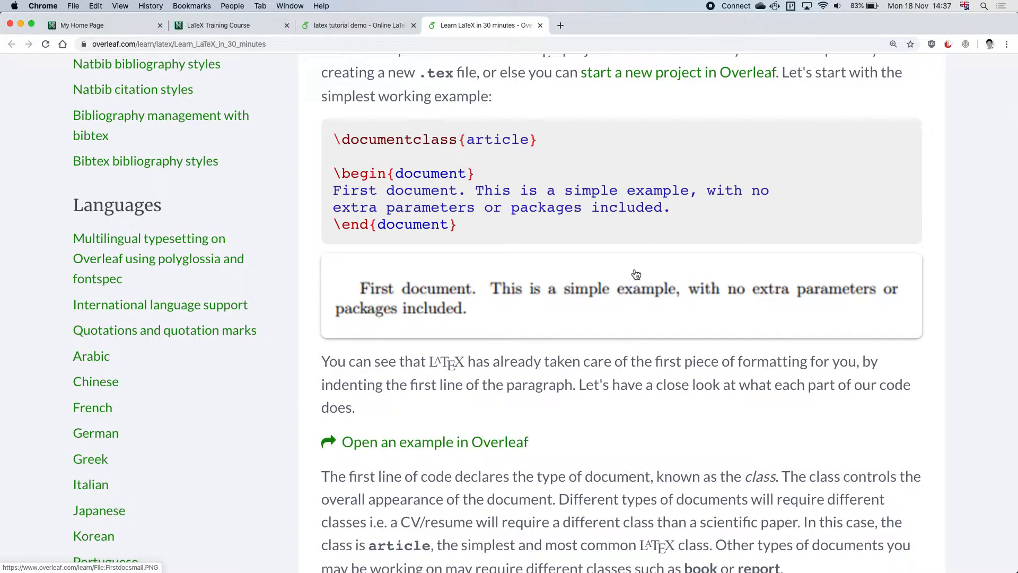
scroll(636, 274, "up", 2)
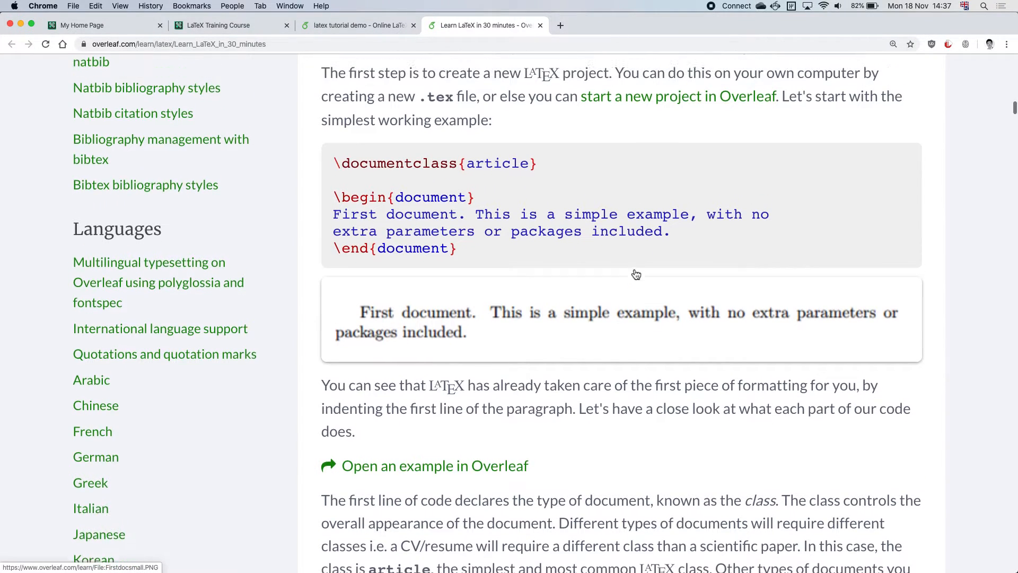
scroll(555, 183, "up", 5)
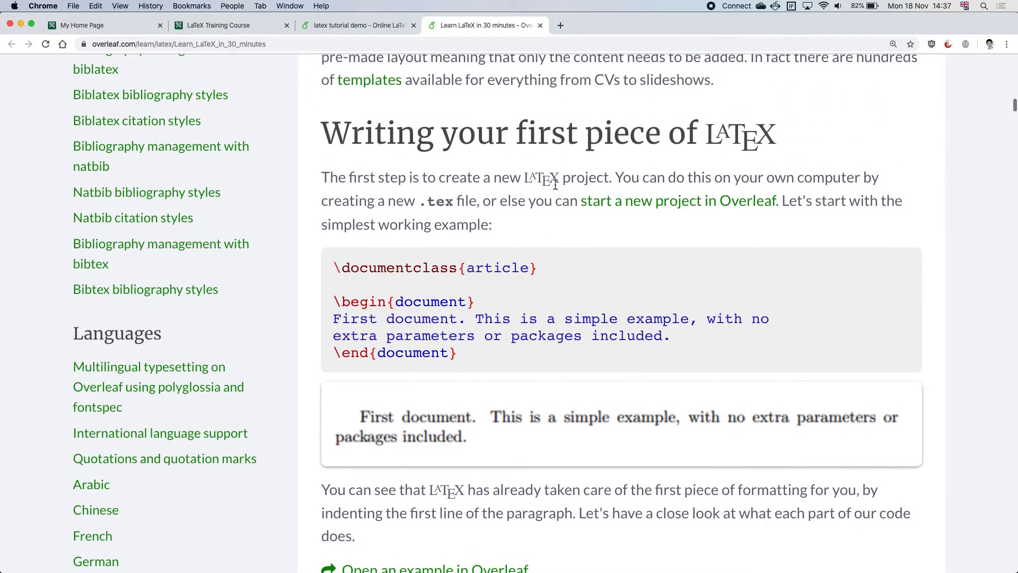
Return to the guide's contents list and open the section "The preamble of a document".
scroll(555, 183, "up", 5)
scroll(554, 184, "up", 6)
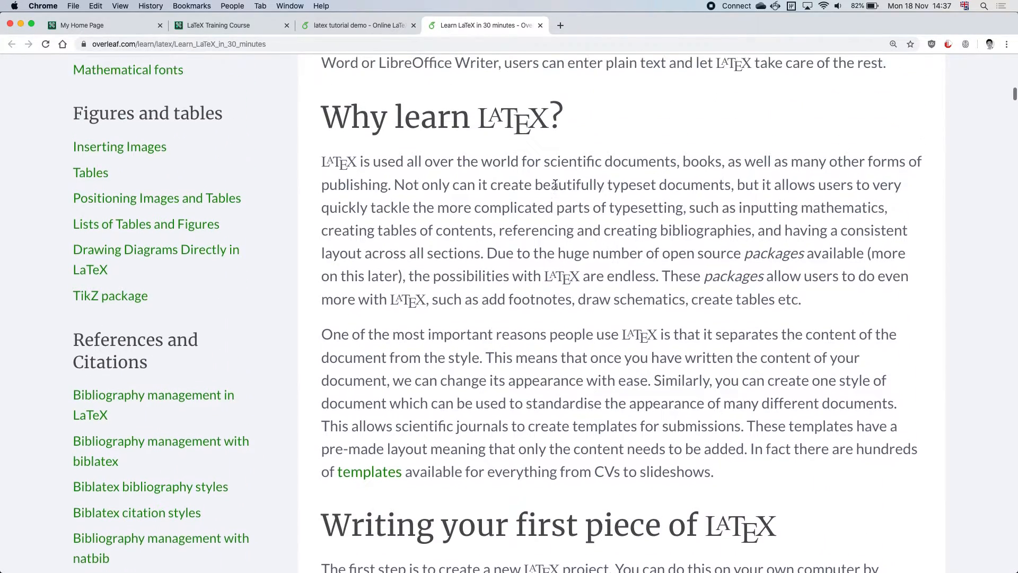
scroll(555, 183, "up", 8)
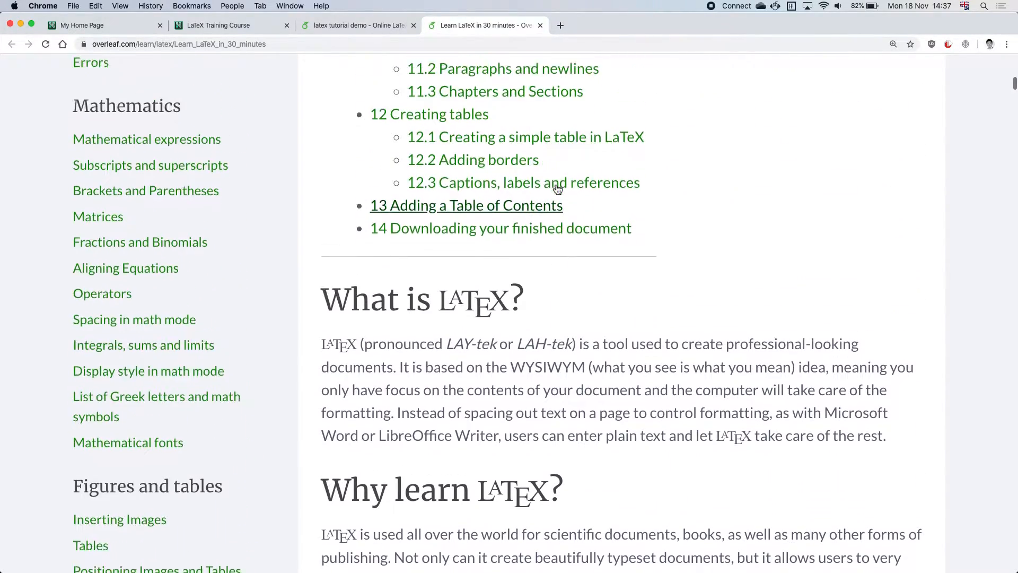
scroll(555, 189, "up", 4)
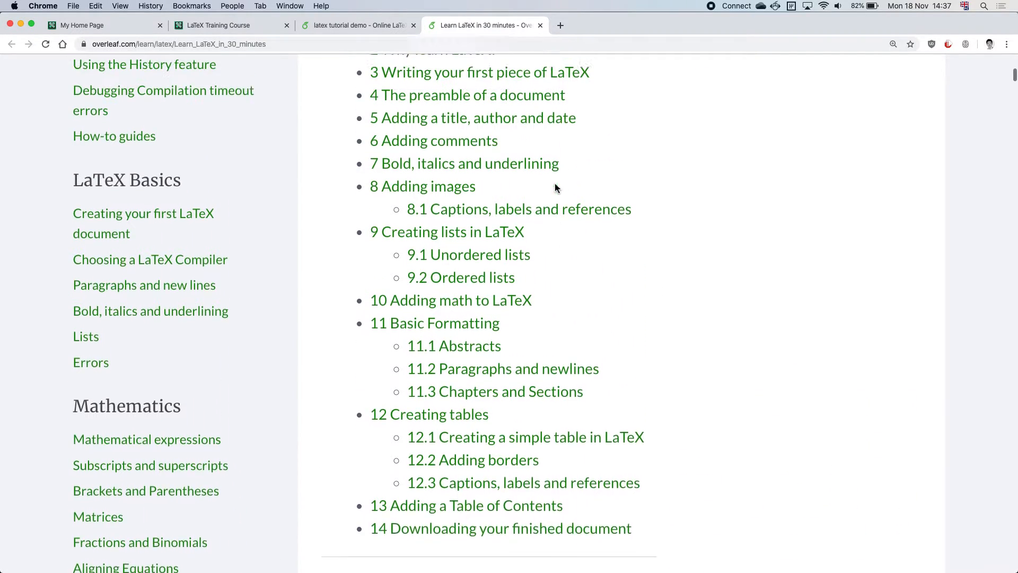
left_click(513, 190)
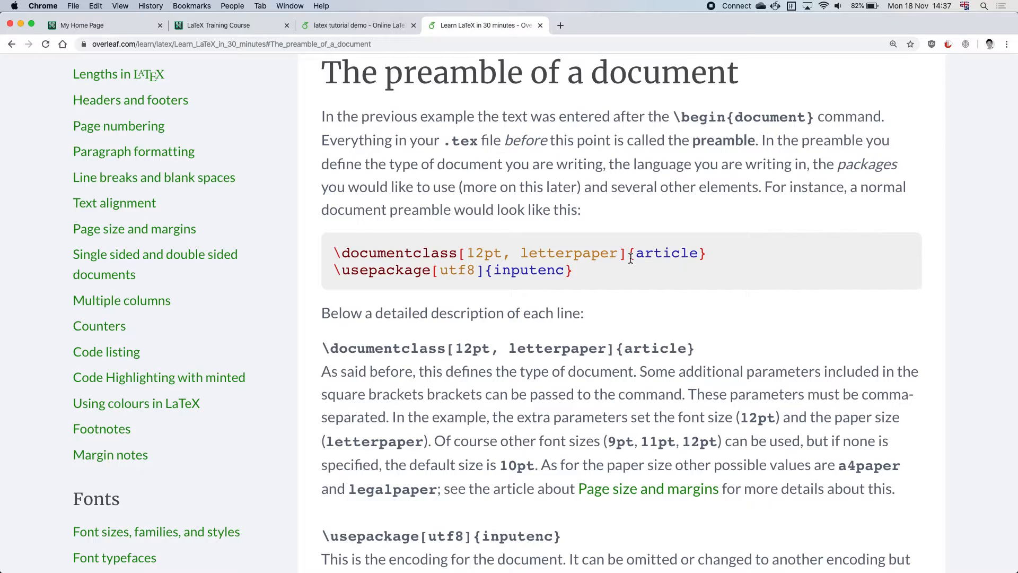
Go back to the simplest working example and highlight its whole code, the documentclass command and the article argument in turn.
scroll(564, 316, "up", 7)
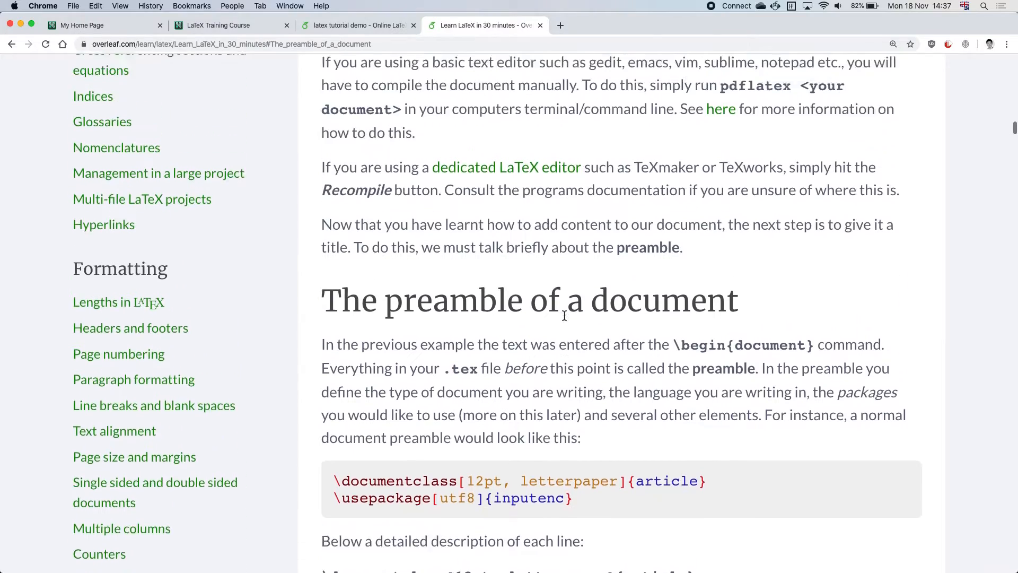
scroll(564, 314, "up", 15)
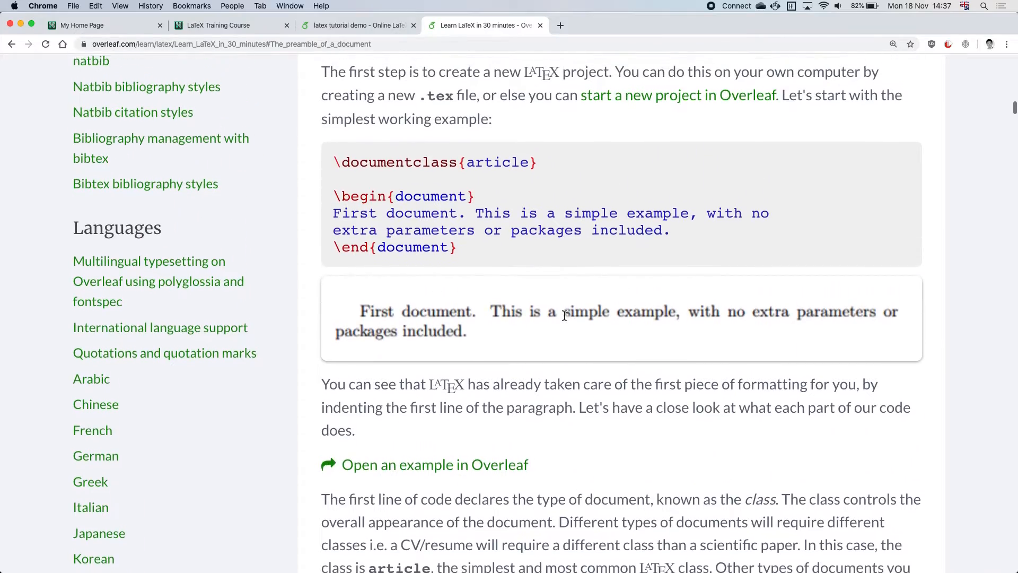
left_click_drag(457, 258, 332, 170)
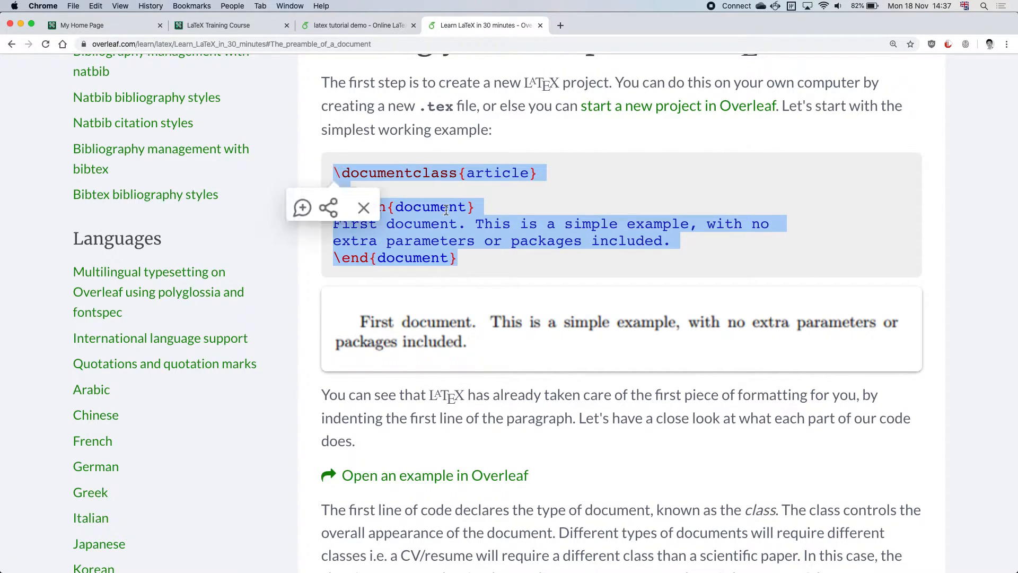
left_click(448, 208)
left_click(546, 171)
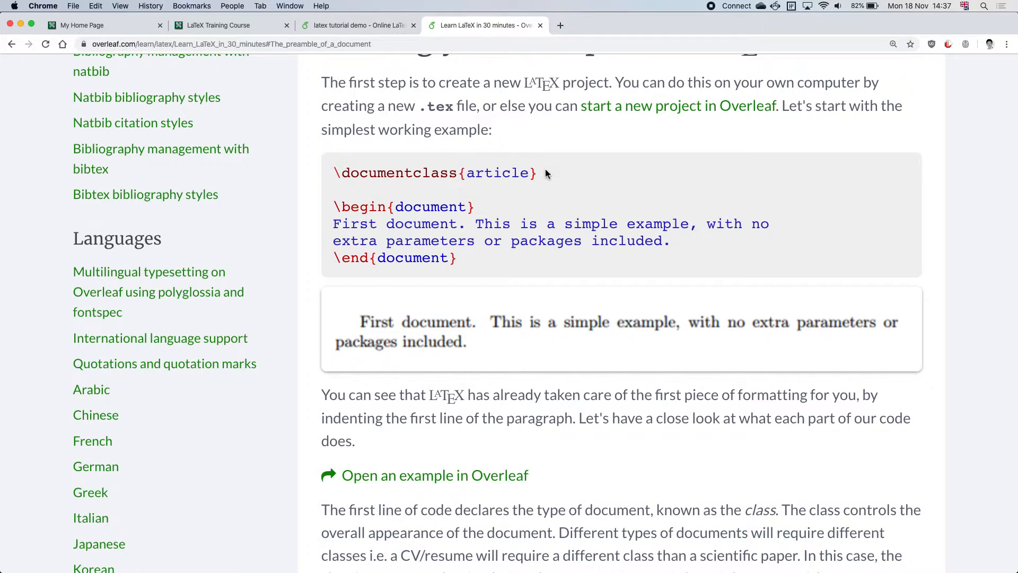
double_click(373, 172)
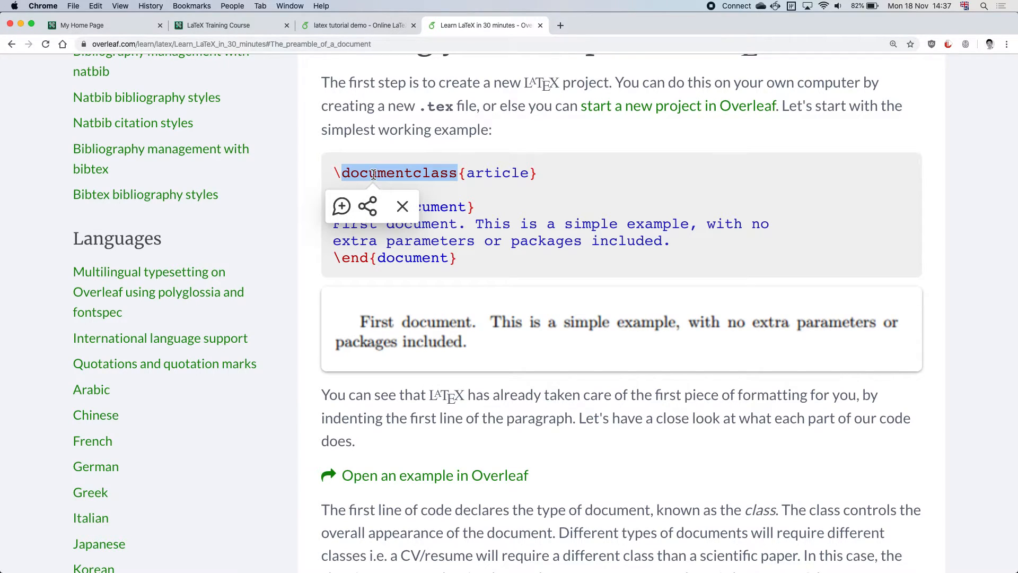
double_click(489, 173)
left_click(576, 180)
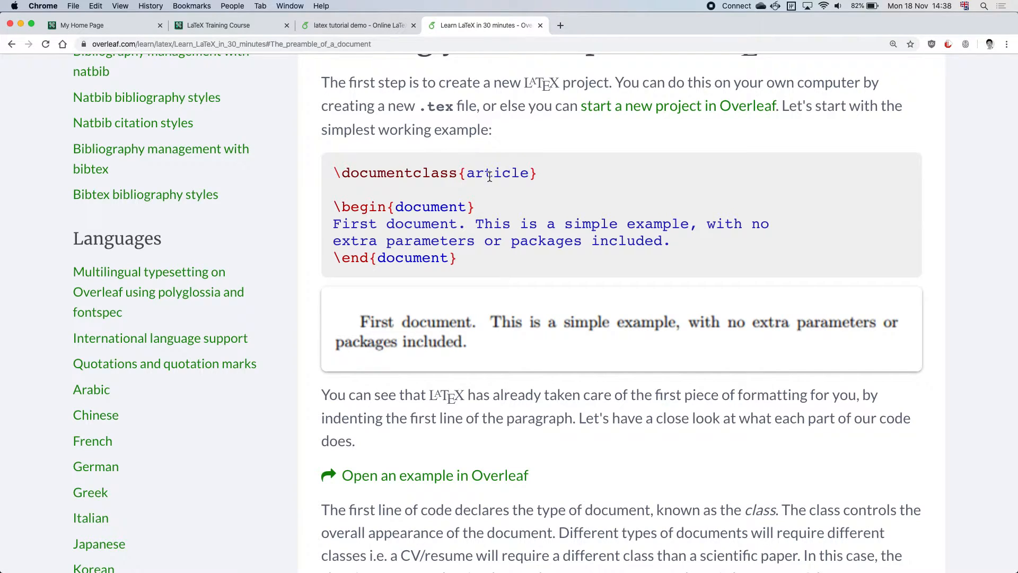
Highlight the example's \begin{document} and \end{document} lines in turn, clear the selection and look at the output below.
left_click(336, 205)
left_click_drag(333, 206, 476, 207)
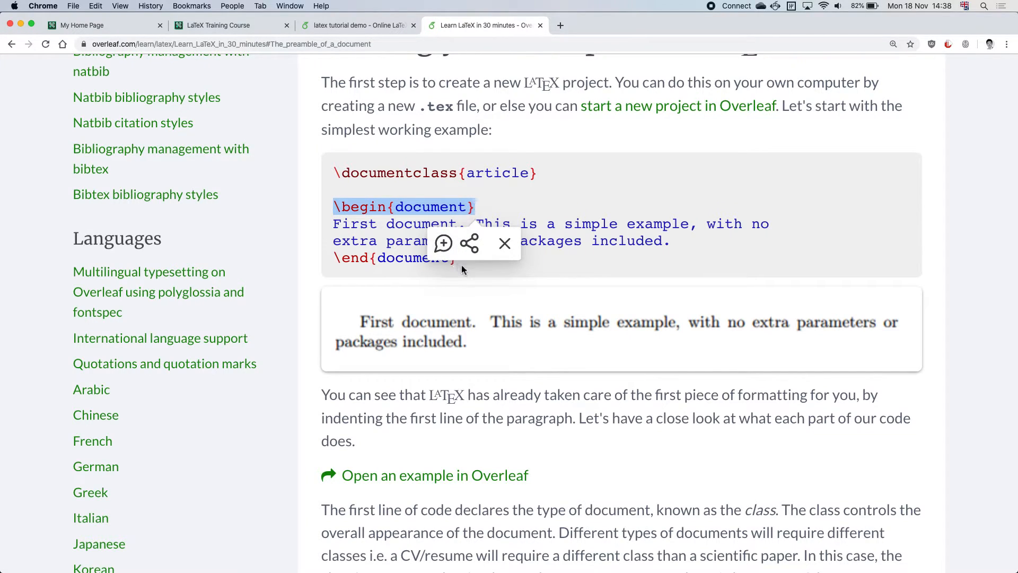
left_click(462, 270)
left_click_drag(465, 260, 333, 259)
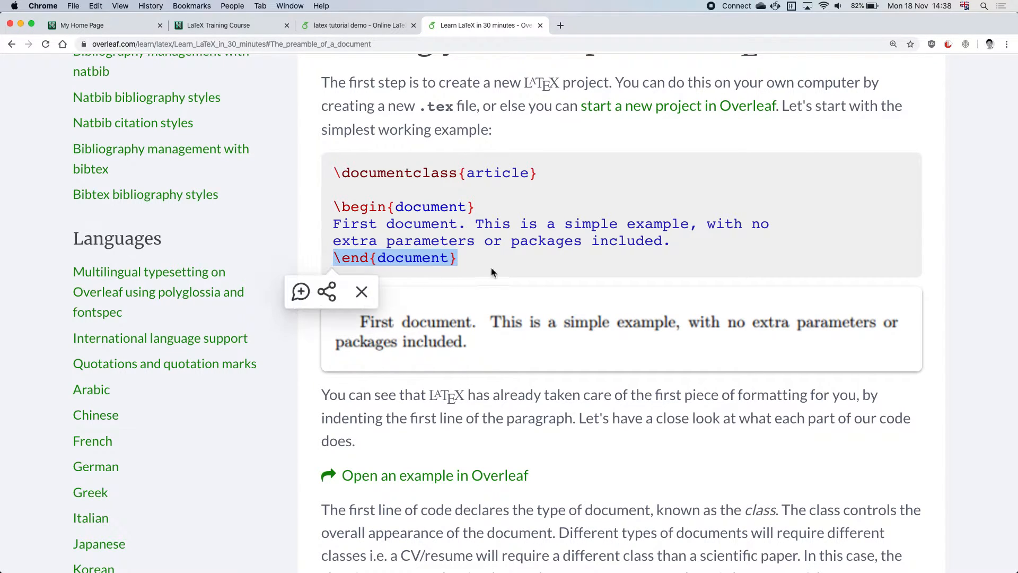
left_click(366, 295)
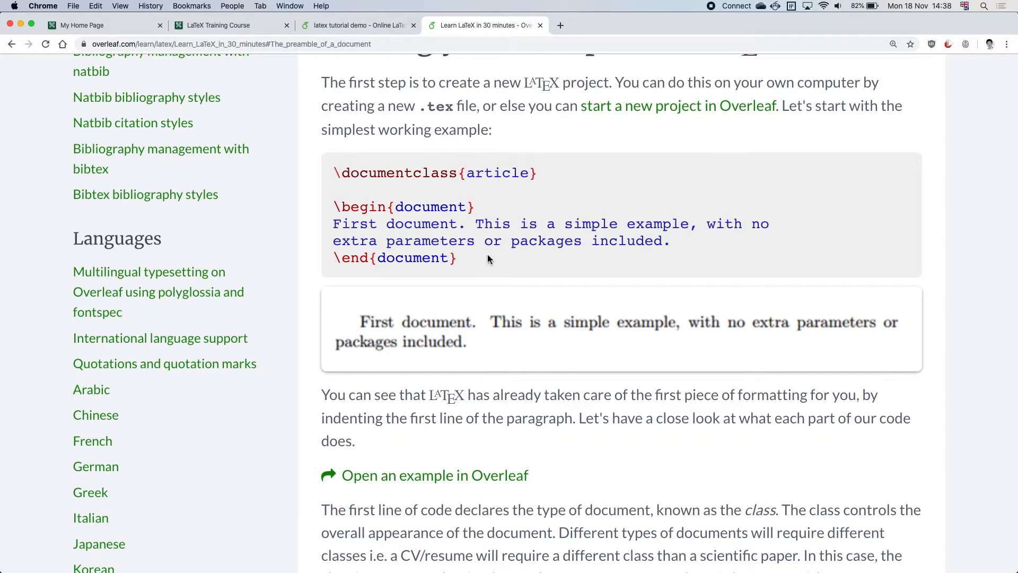
scroll(487, 259, "down", 1)
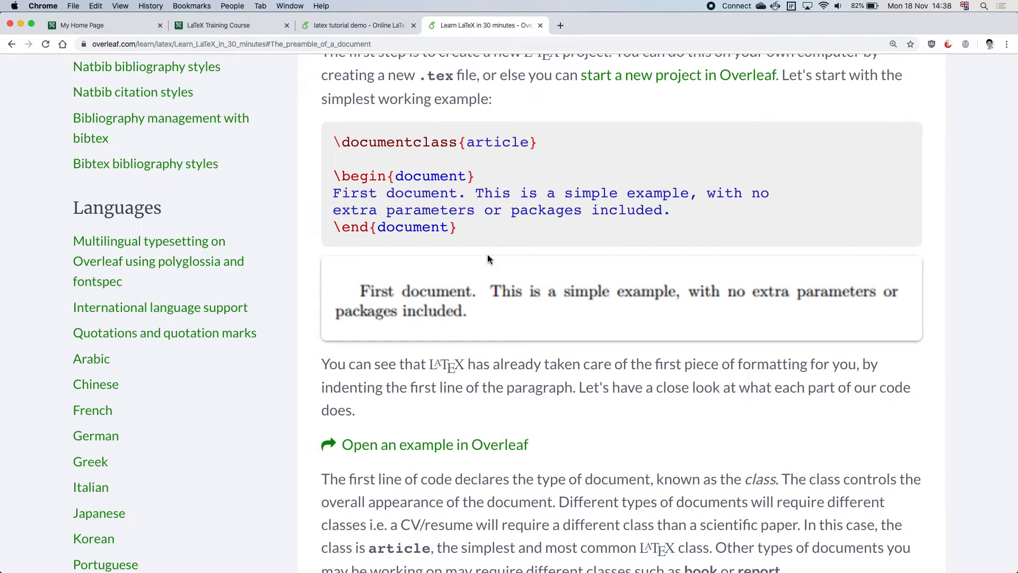
Switch to the latex tutorial demo project, highlight \documentclass{article} in main.tex and reduce the page zoom one level.
left_click(345, 25)
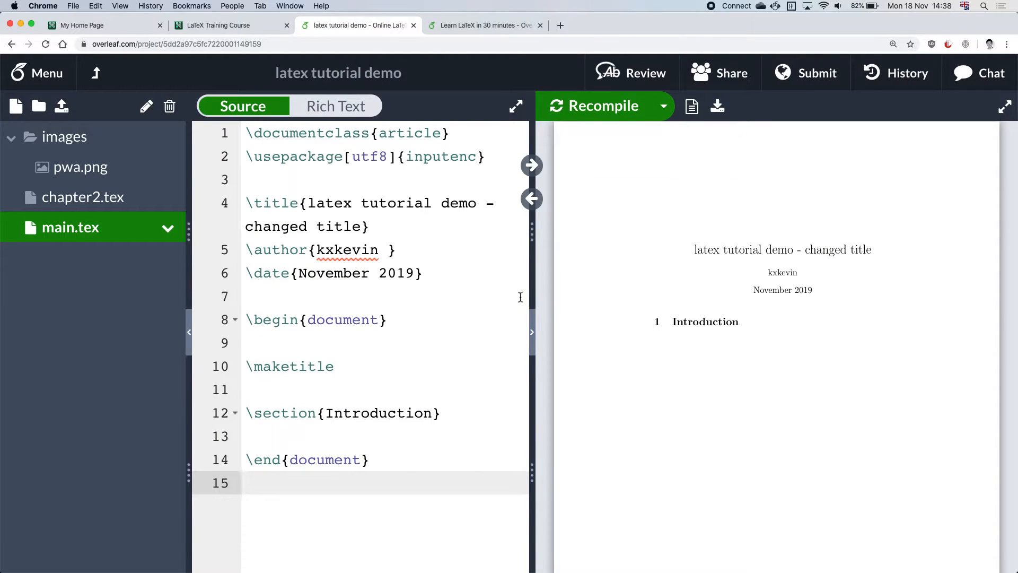
left_click_drag(246, 134, 454, 132)
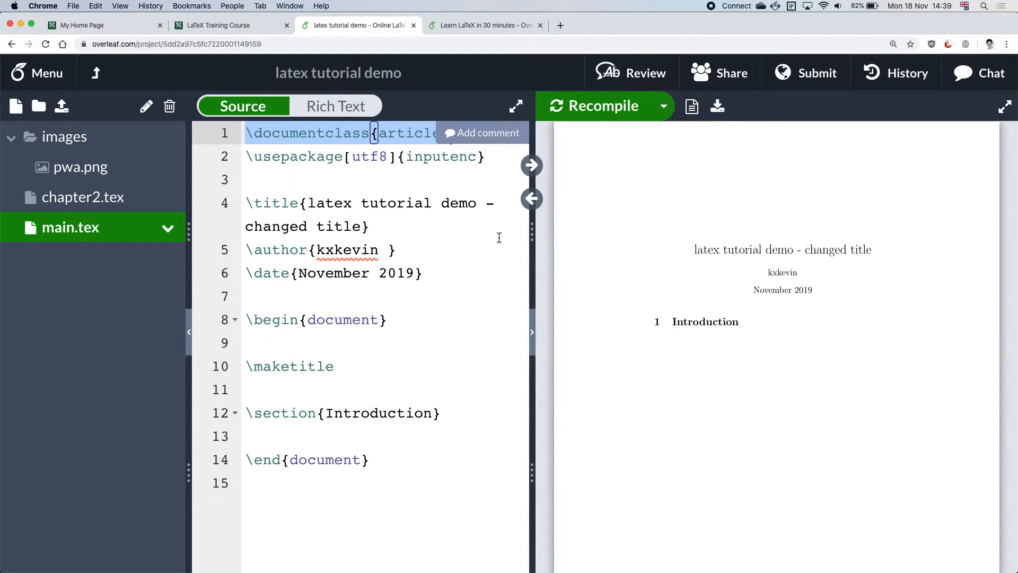
left_click(479, 272)
left_click_drag(455, 133, 238, 132)
key("super+minus")
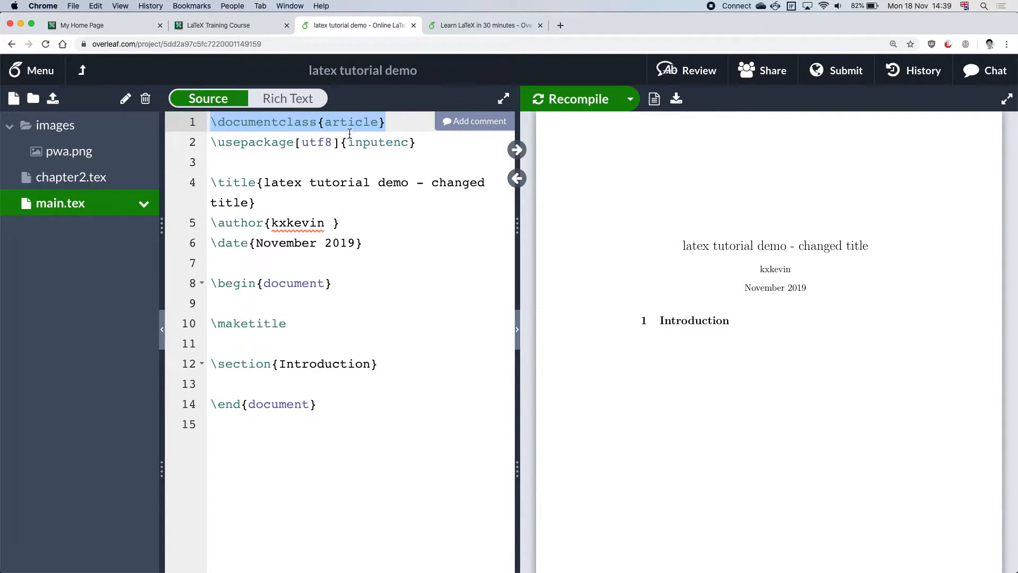
Return to the guide's section on the document preamble, highlight the options [12pt, letterpaper] in its example and clear the selection.
left_click(454, 29)
scroll(587, 181, "down", 6)
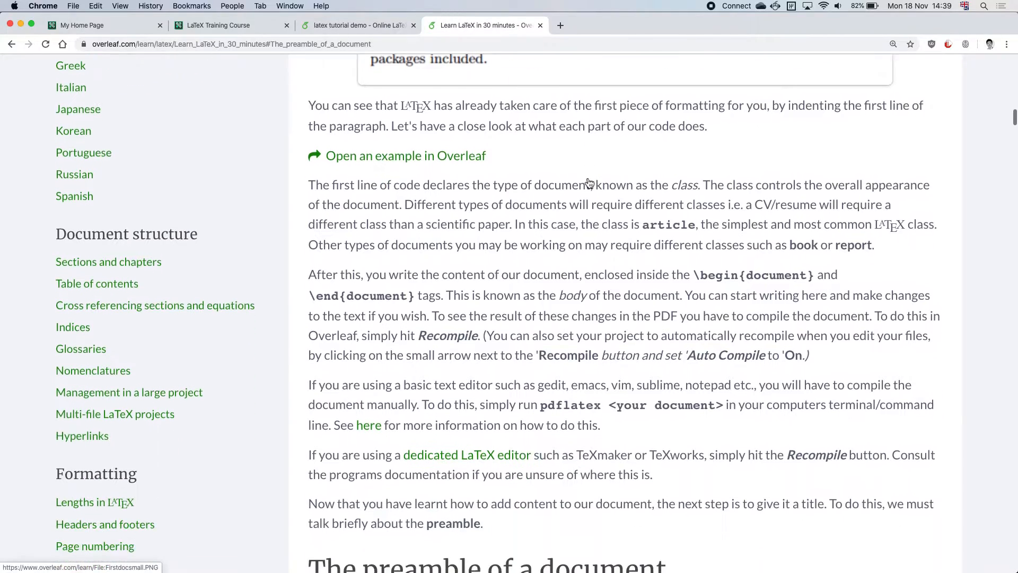
scroll(587, 180, "down", 3)
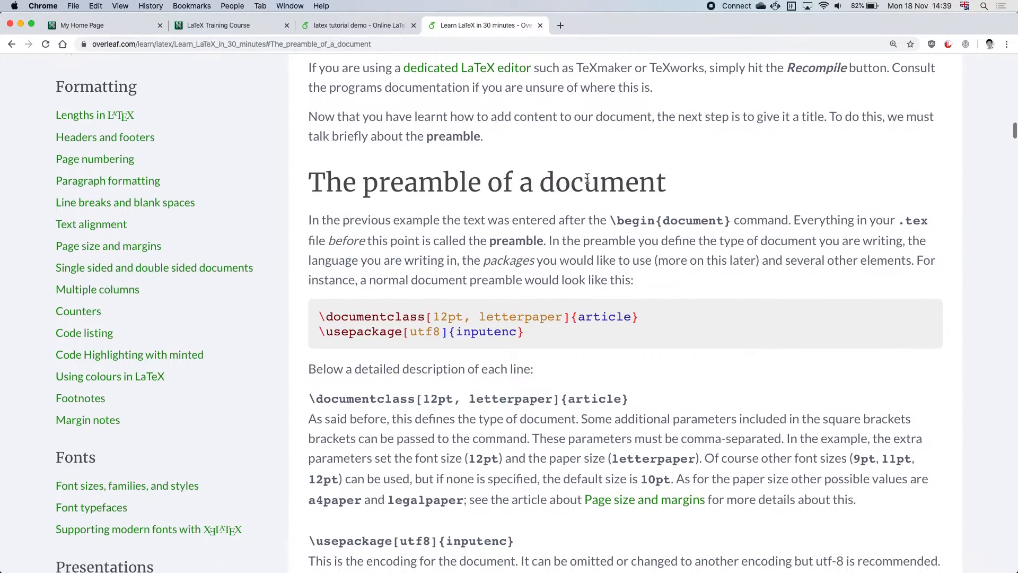
scroll(586, 178, "down", 1)
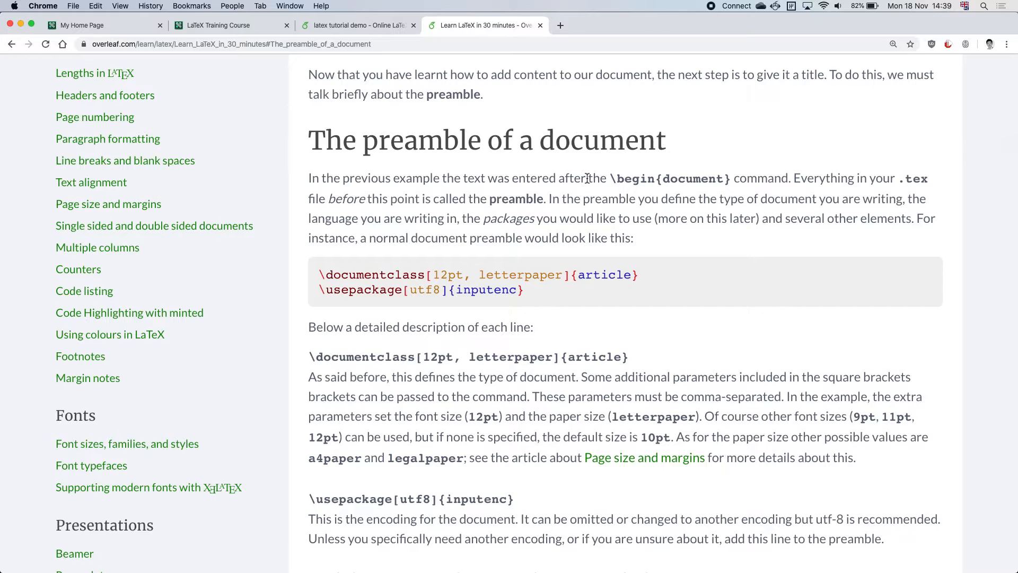
left_click(428, 275)
left_click_drag(429, 275, 569, 279)
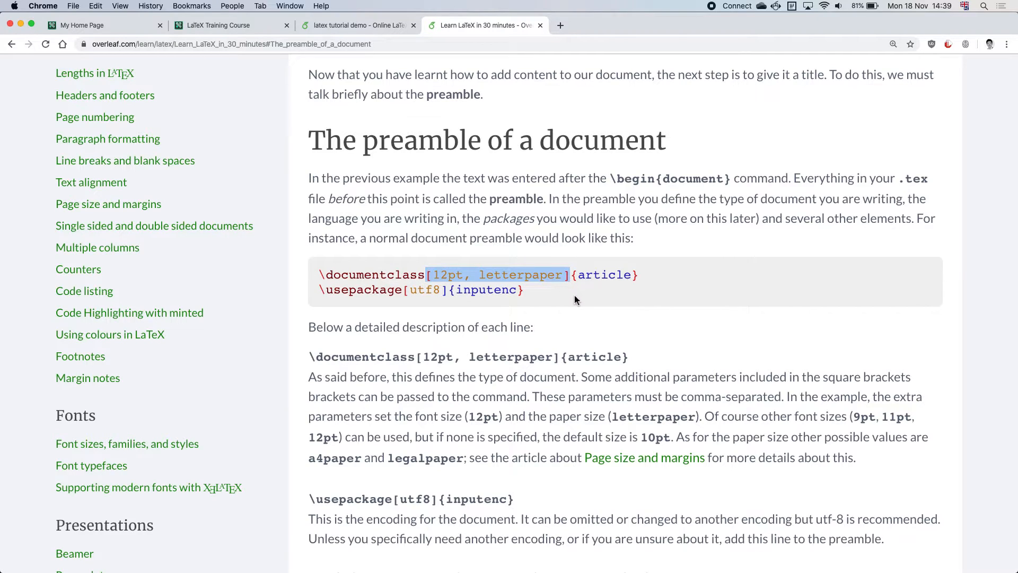
left_click(454, 275)
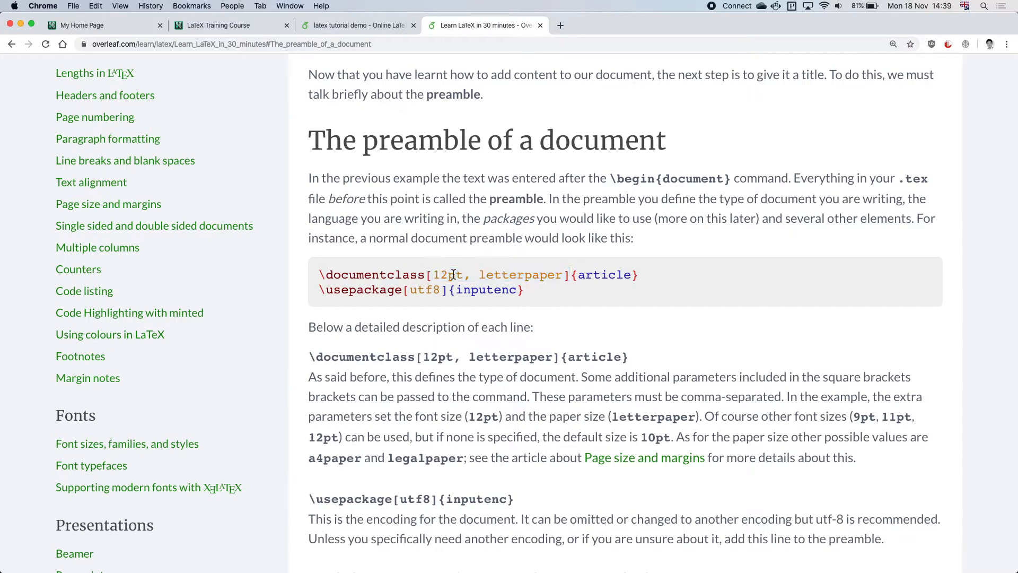
Highlight 12pt and letterpaper in the preamble example in turn, look at the latex tutorial demo project's output and return to the guide.
double_click(431, 276)
left_click(436, 274)
left_click_drag(436, 273, 461, 276)
left_click(481, 274)
left_click_drag(481, 274, 563, 278)
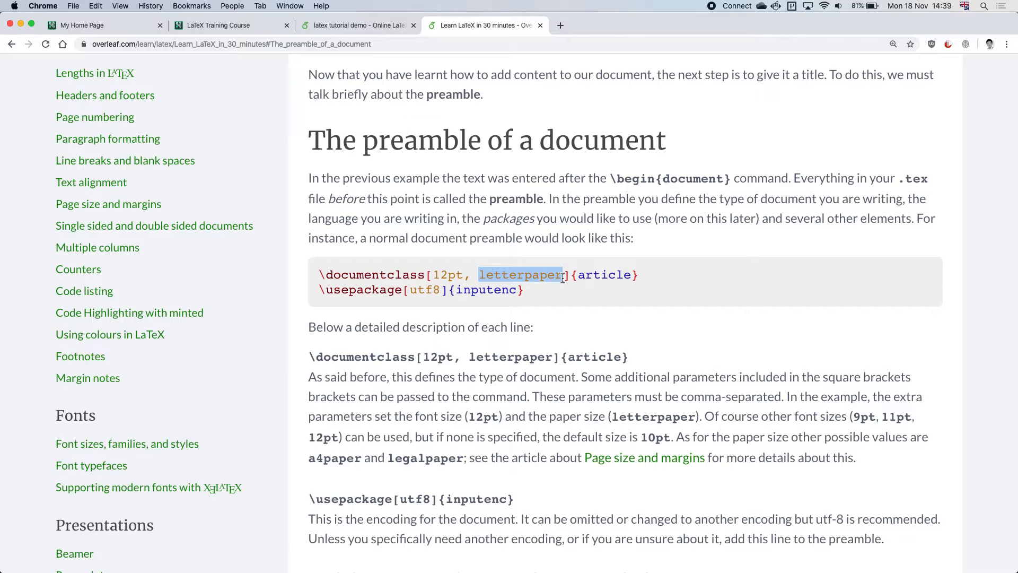
left_click(357, 25)
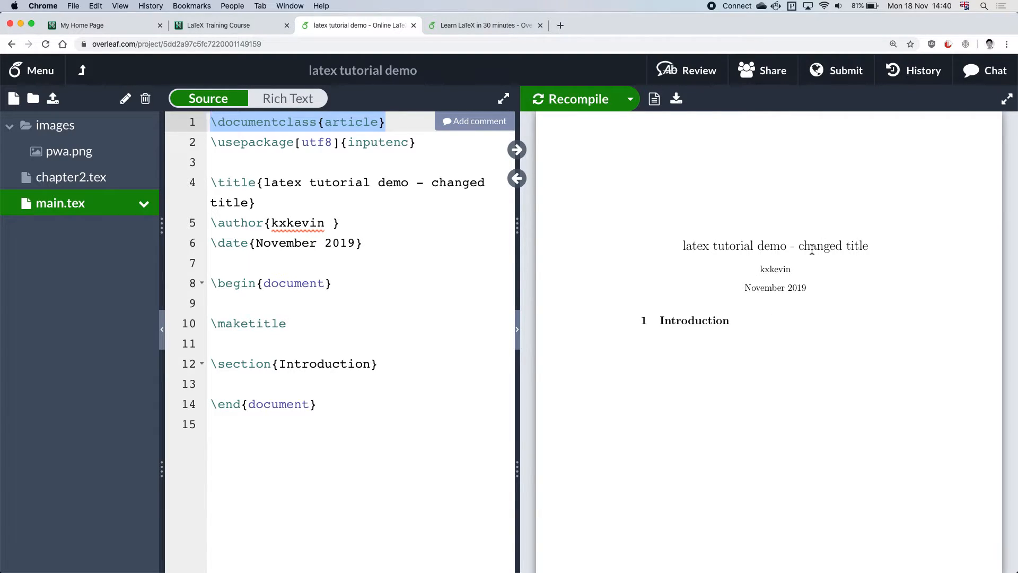
left_click(257, 28)
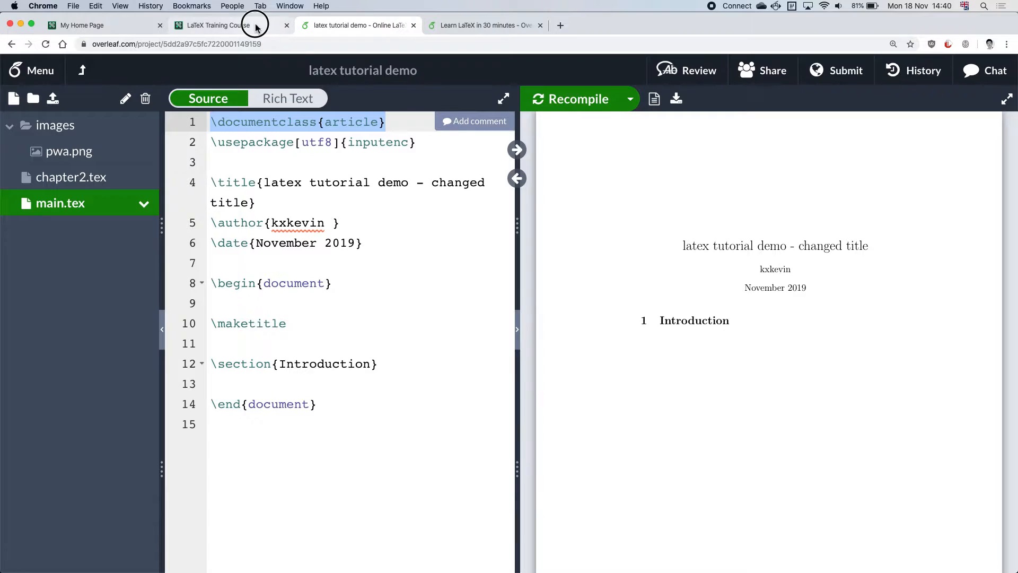
left_click(456, 26)
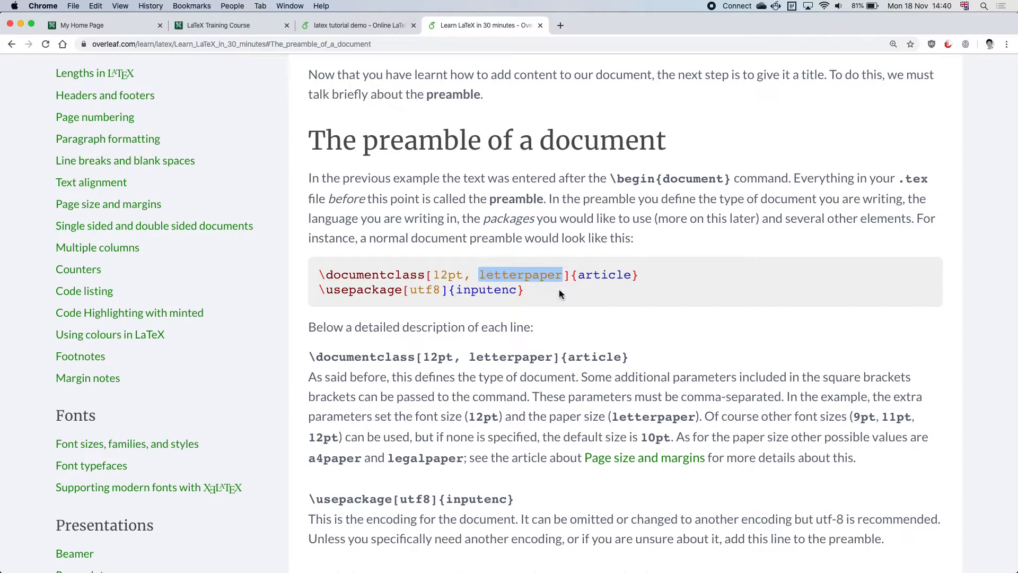
Highlight the \usepackage[utf8]{inputenc} line in the preamble example, and its inputenc and utf8 arguments in turn.
left_click(542, 295)
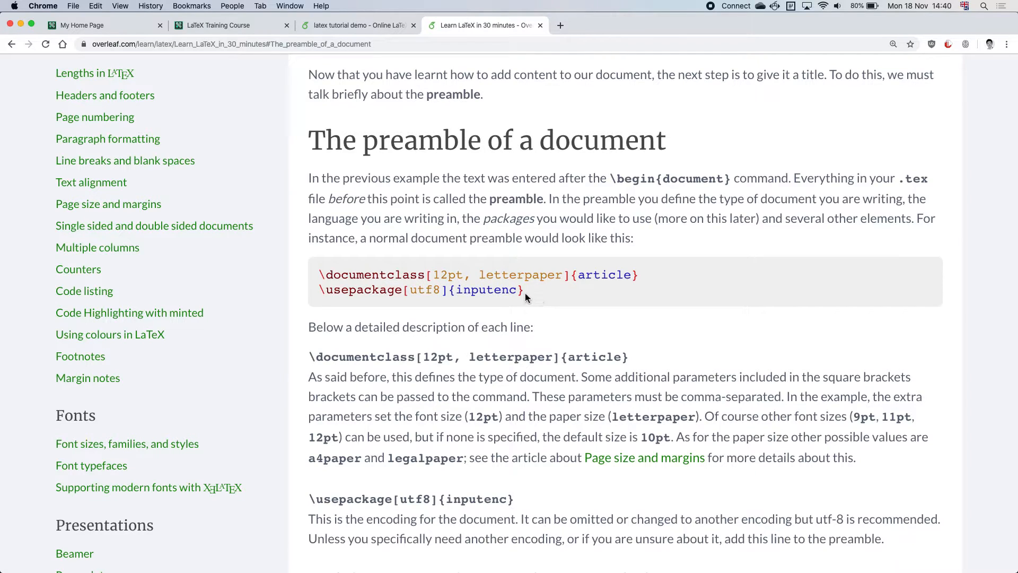
left_click_drag(524, 292, 319, 292)
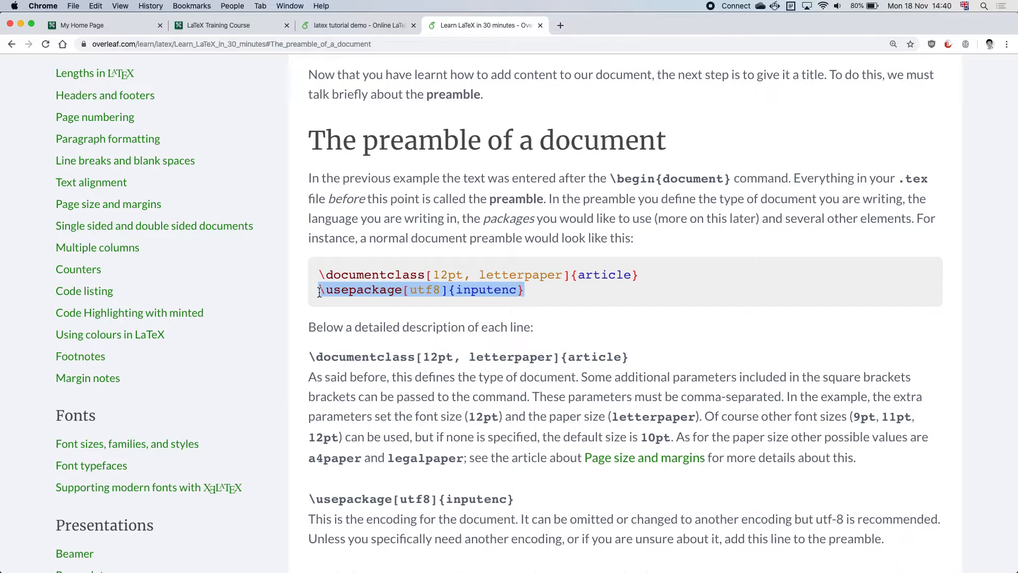
left_click(485, 292)
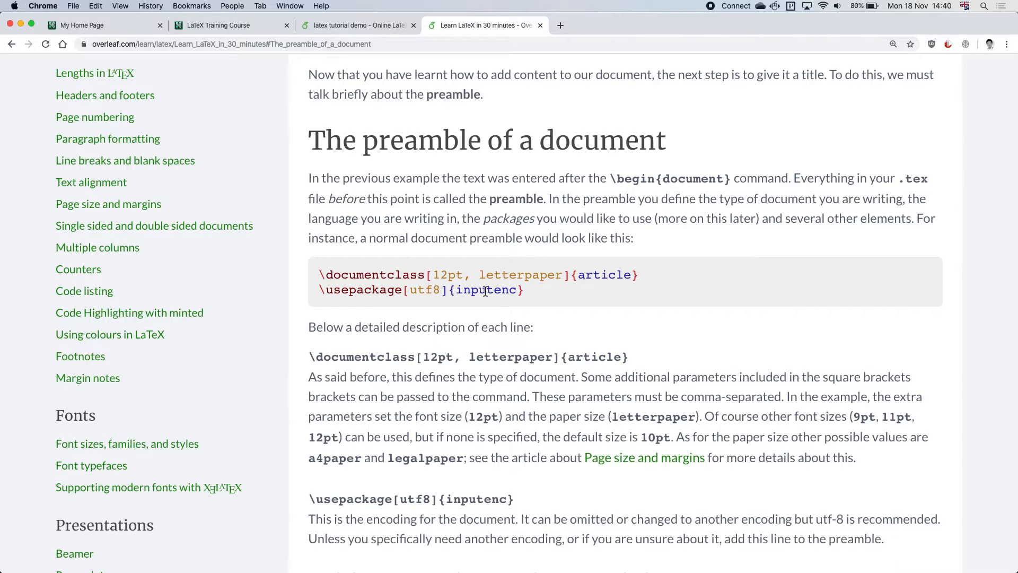
left_click_drag(457, 293, 513, 292)
left_click(513, 292)
double_click(422, 295)
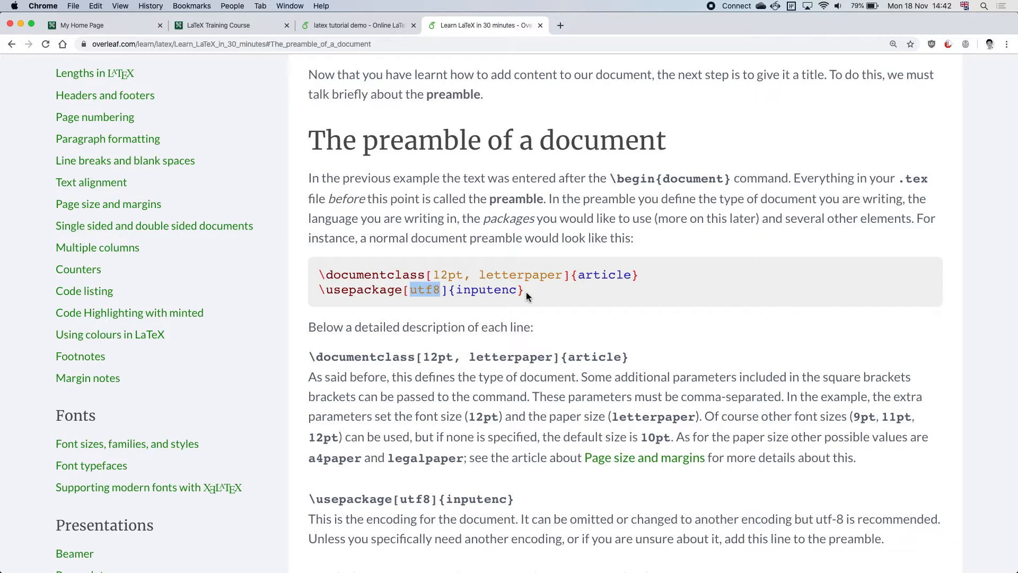
Go to the guide's section on adding a title, author and date, and highlight those three words in its heading in turn.
scroll(526, 292, "down", 5)
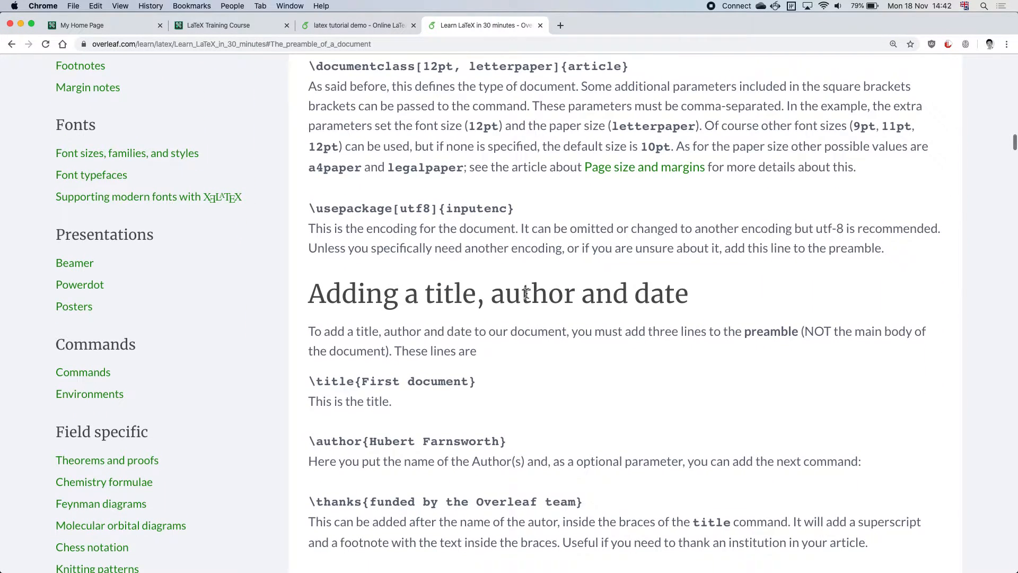
scroll(528, 296, "down", 2)
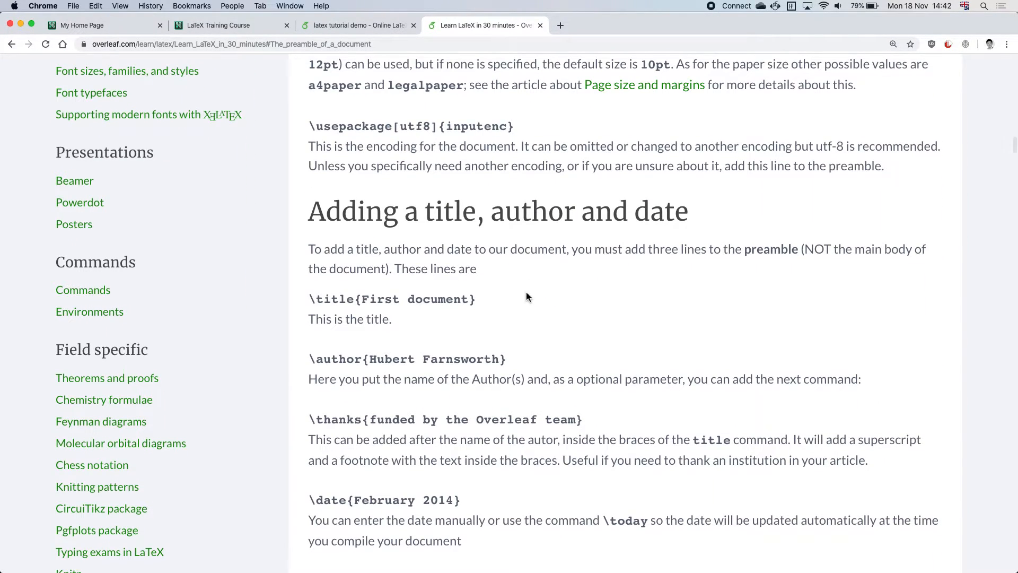
double_click(445, 212)
double_click(533, 212)
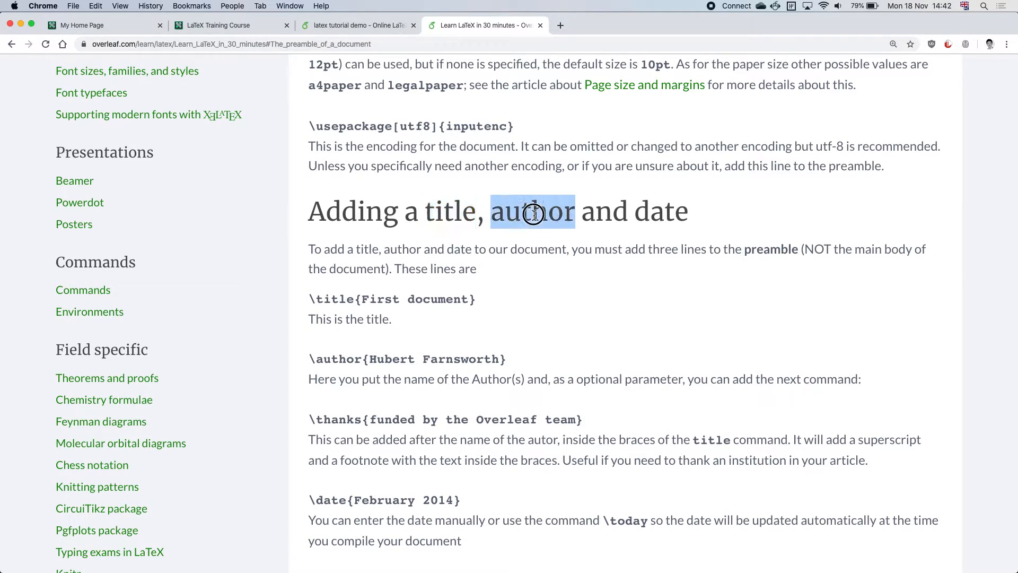
double_click(659, 215)
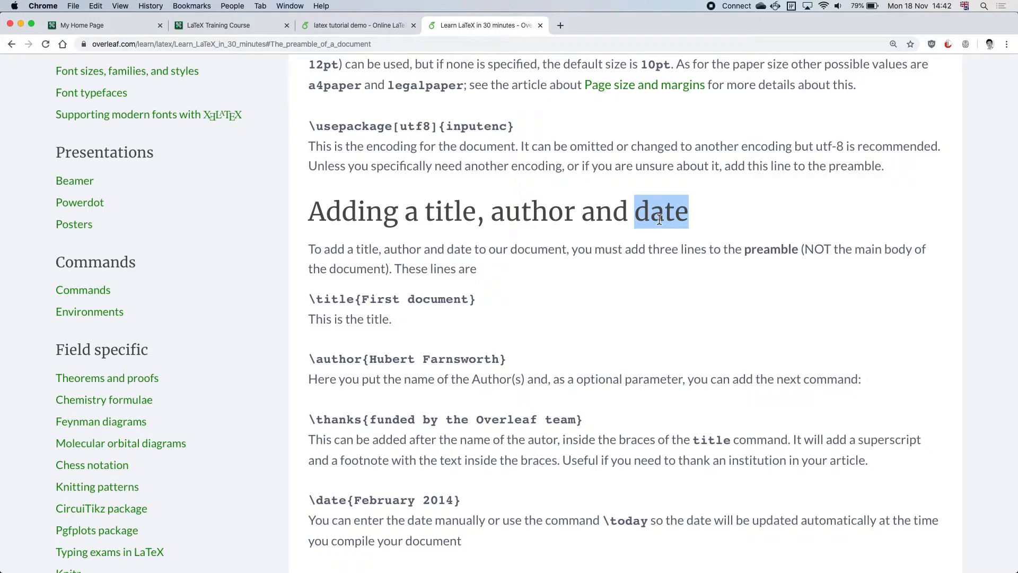
Highlight the \title command in the section's first example, followed by its argument First document.
left_click(331, 296)
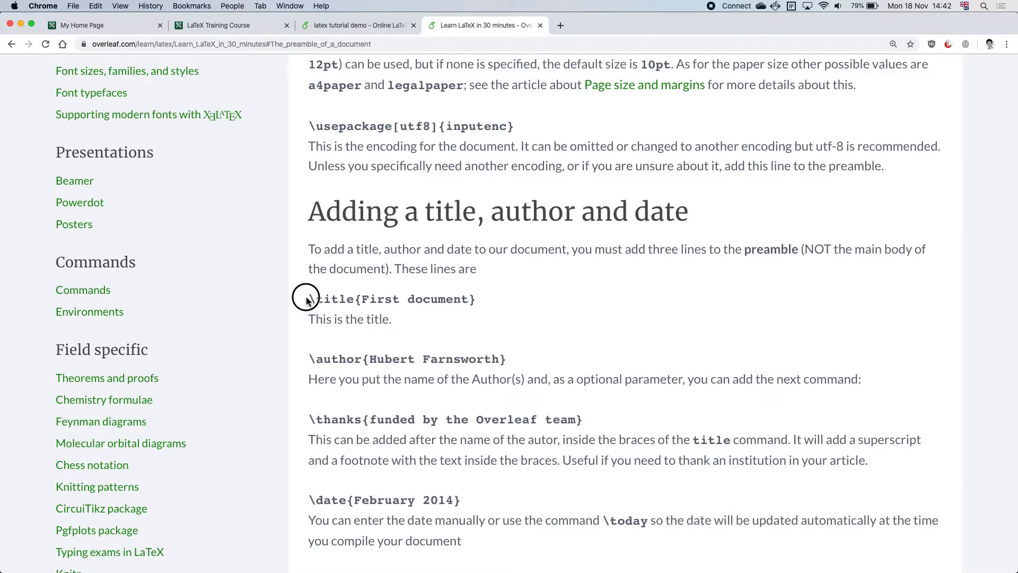
left_click_drag(306, 301, 357, 301)
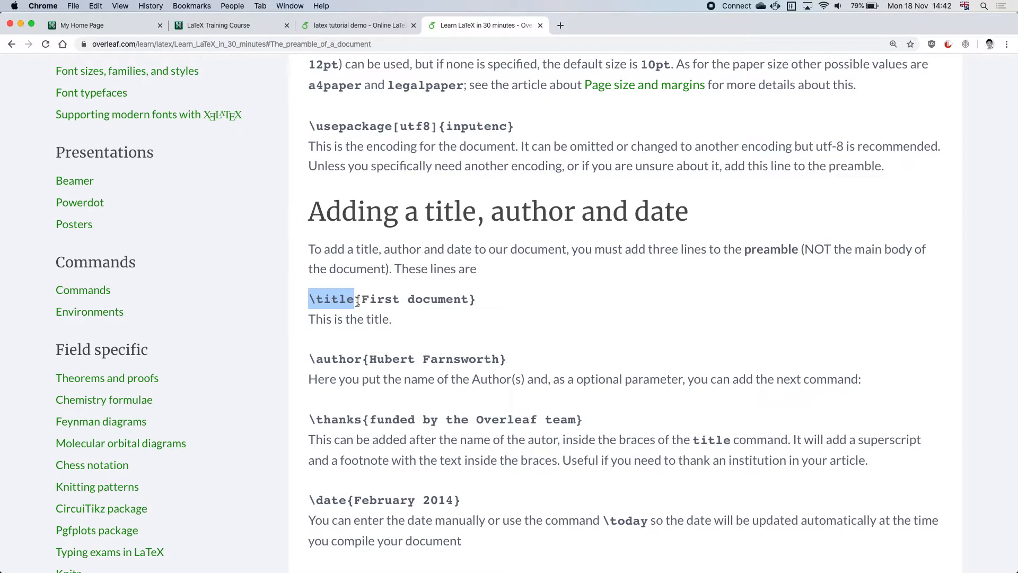
left_click(363, 300)
left_click_drag(363, 300, 468, 302)
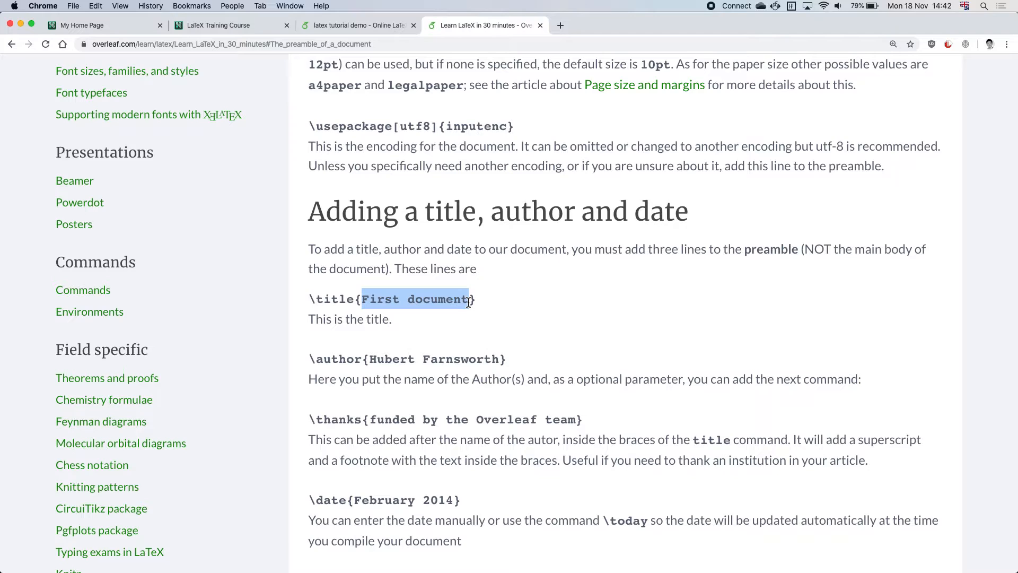
Switch to the latex tutorial demo project, replace the document title in main.tex with asdfasdfasdfasd and recompile.
left_click(346, 26)
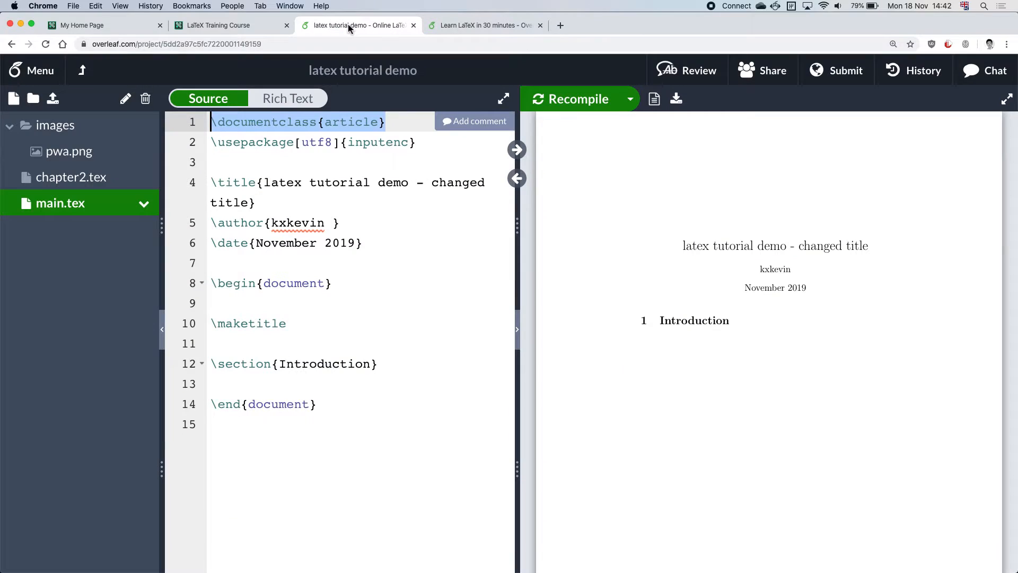
left_click_drag(265, 182, 250, 202)
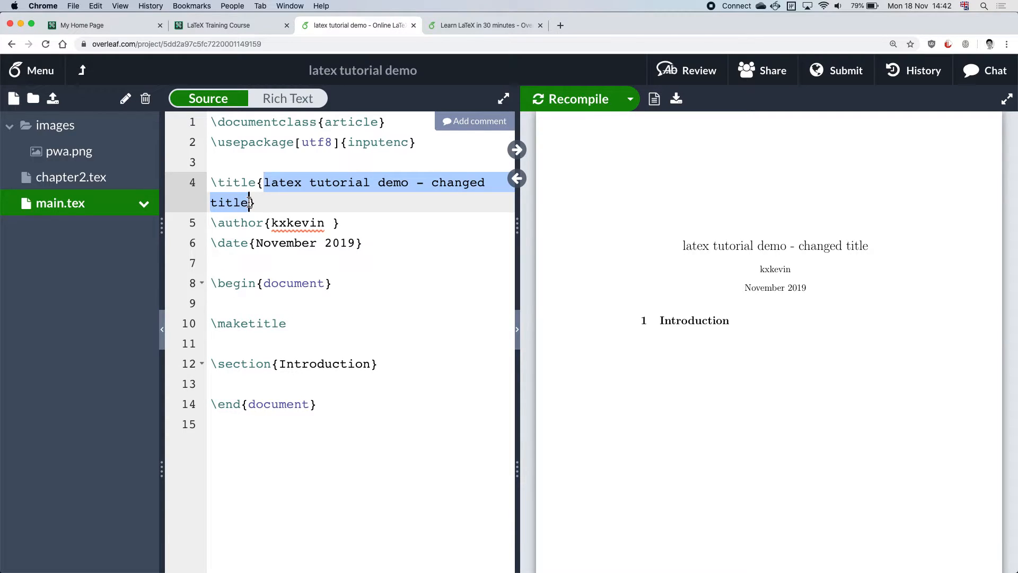
type("asdfasdfasdfasd")
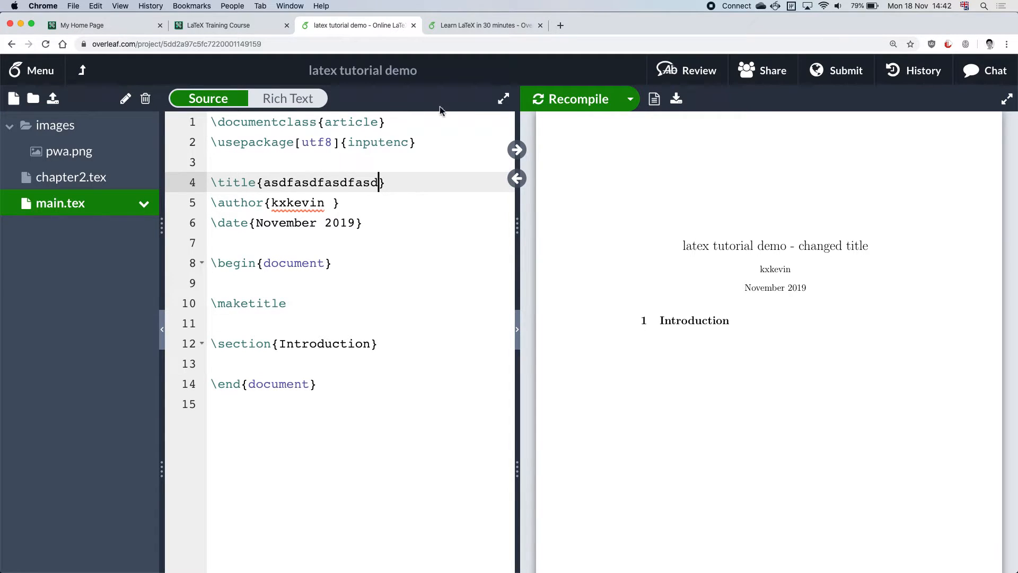
left_click(567, 100)
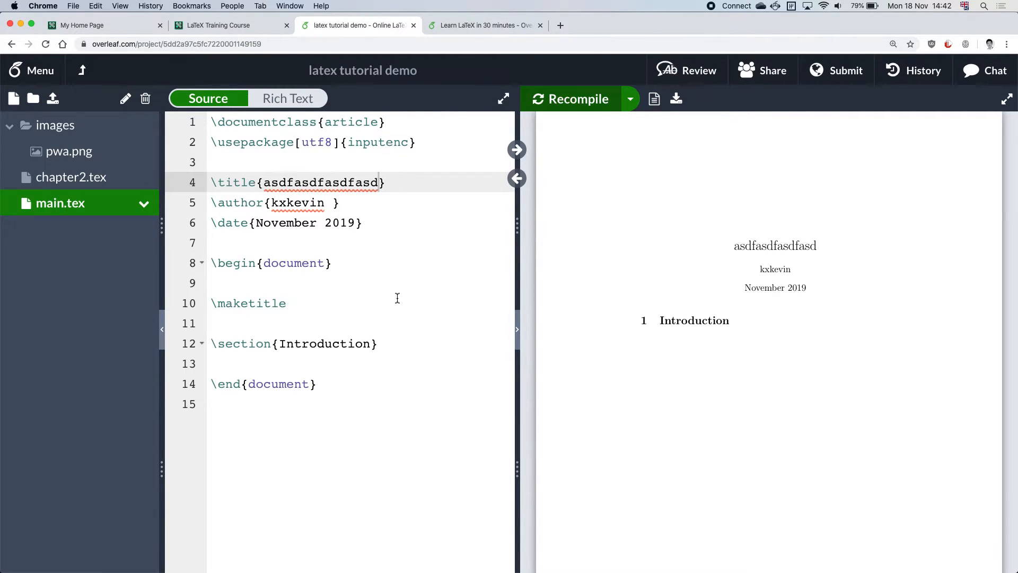
Highlight the \title command in main.tex, return to the guide and highlight the word author in its \author example.
left_click(233, 183)
left_click_drag(210, 183, 256, 183)
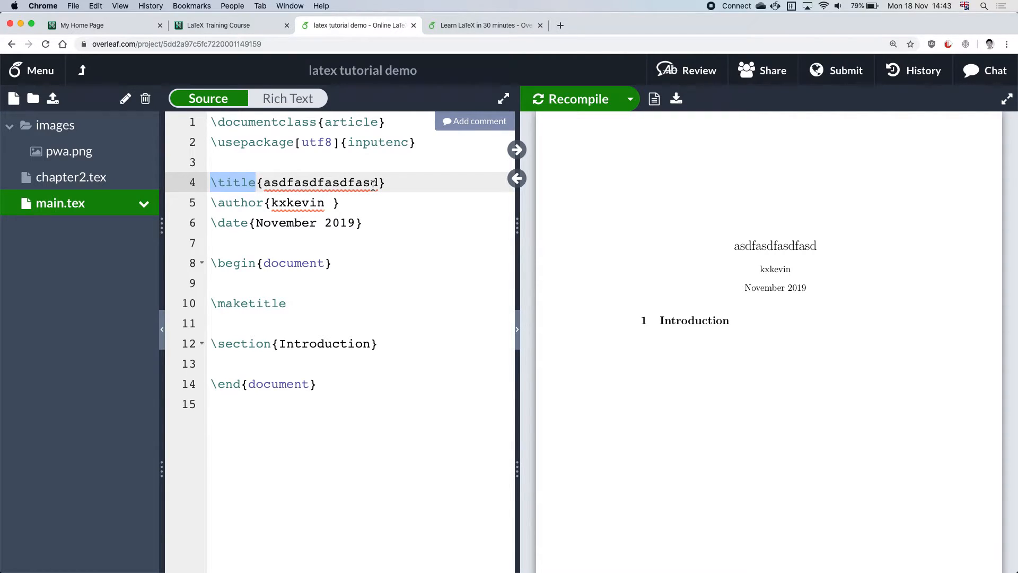
left_click(482, 27)
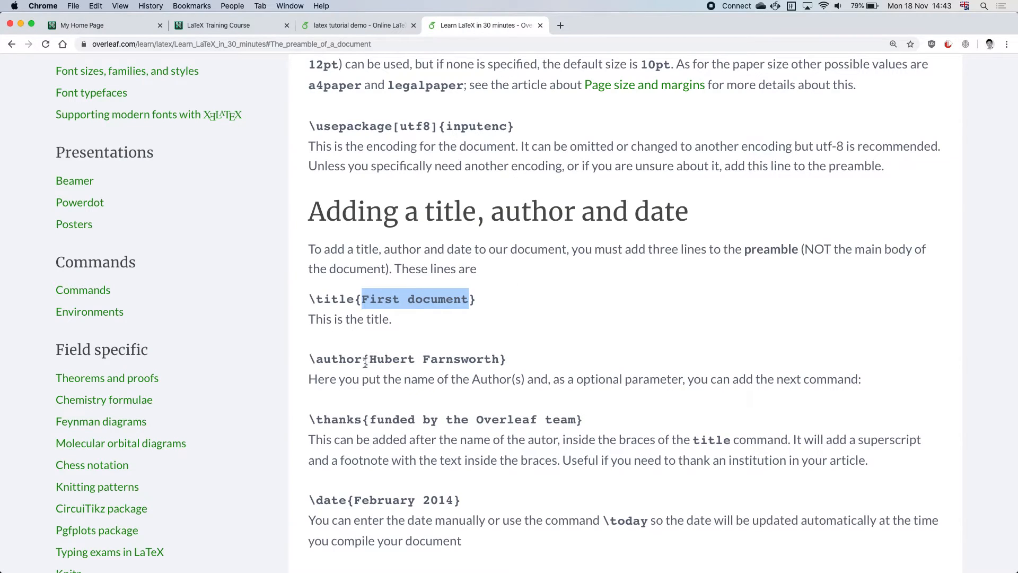
double_click(344, 360)
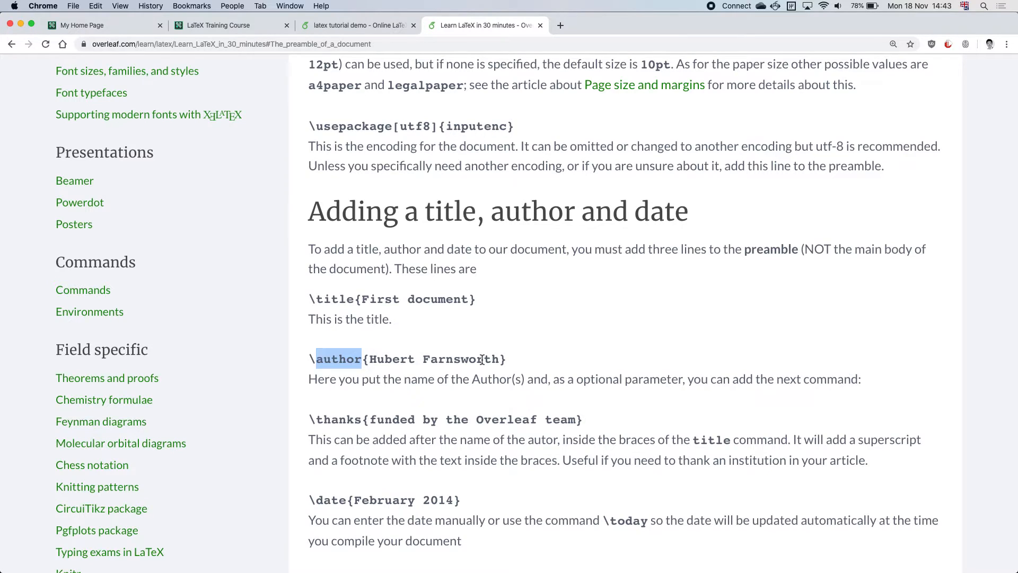
In the project's main.tex, replace the username in the \author command with the first author's full name.
left_click(366, 25)
left_click(326, 207)
key("BackSpace")
key("BackSpace")
key("BackSpace")
key("BackSpace")
key("BackSpace")
key("BackSpace")
key("Delete")
key("BackSpace")
type("Kai Xu")
key("BackSpace")
key("BackSpace")
type("Xu and")
key("BackSpace")
key("BackSpace")
key("BackSpace")
key("BackSpace")
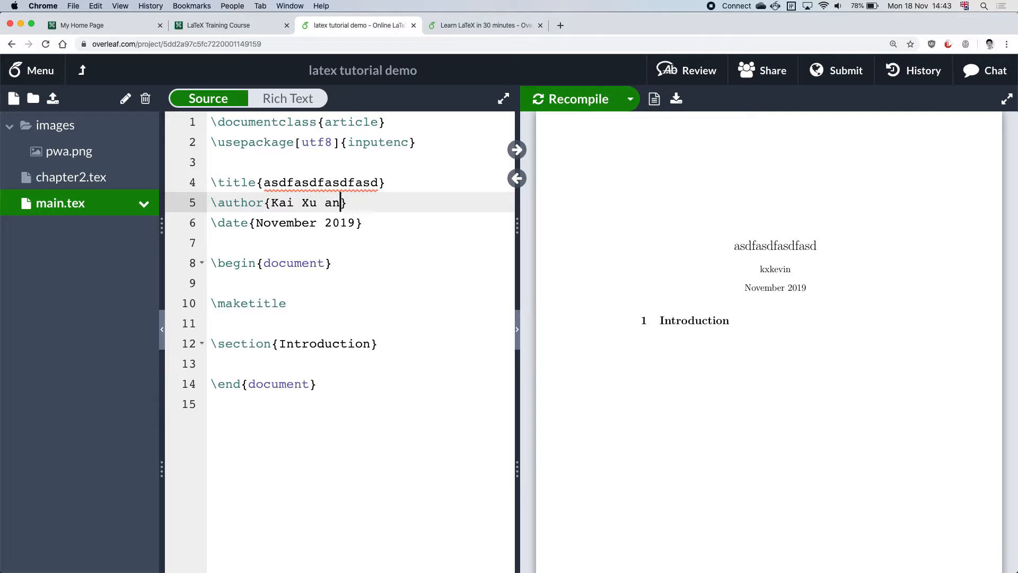
Add a comma and the second author's first name to the \author command and recompile.
type(", rich")
key("BackSpace")
key("BackSpace")
key("BackSpace")
key("BackSpace")
type("Richard")
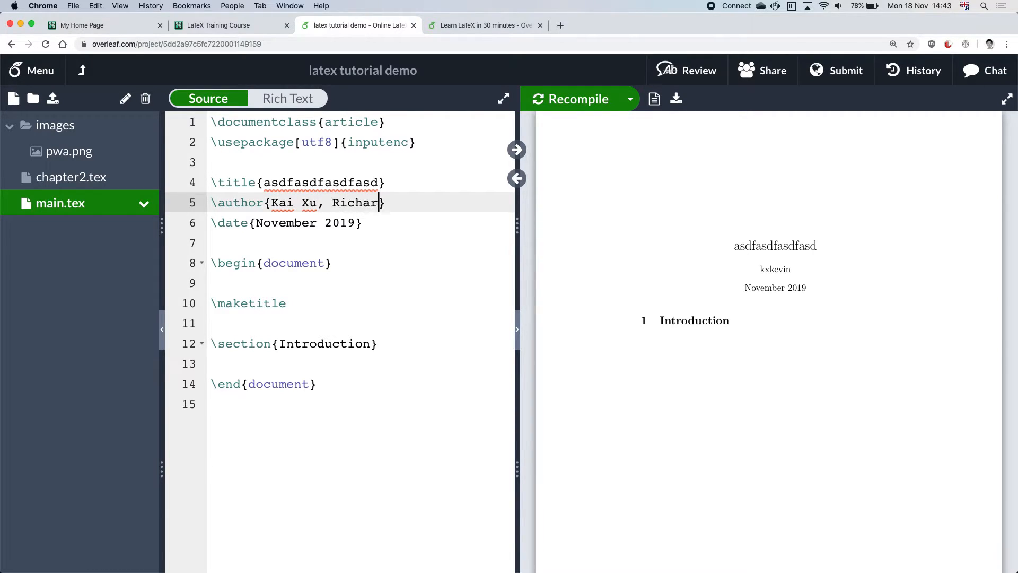
key("super+Return")
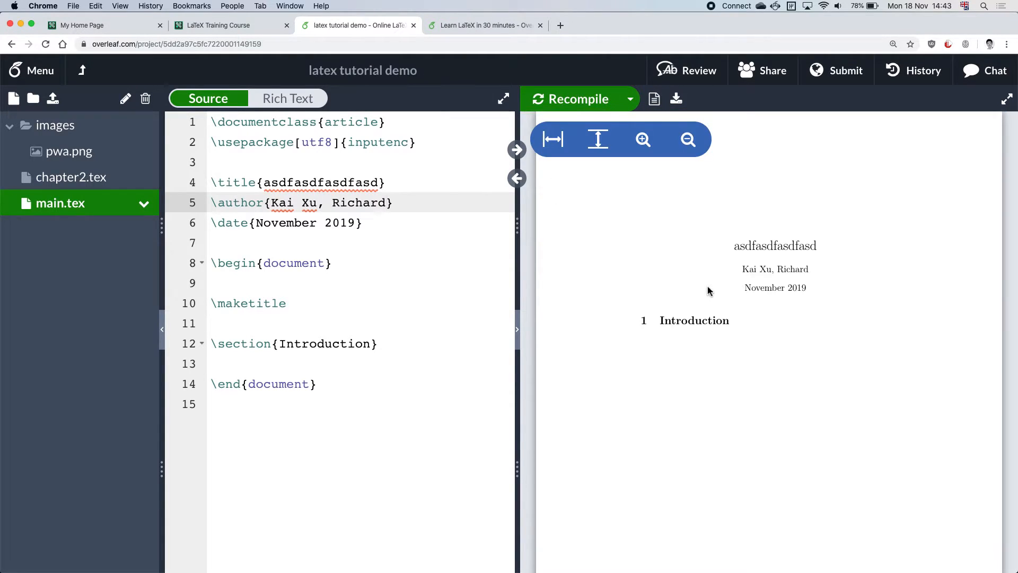
Replace the comma between the two author names with the word "and" and recompile.
key("Left")
key("Left")
key("Left")
key("Left")
key("Left")
key("Left")
key("Left")
key("Left")
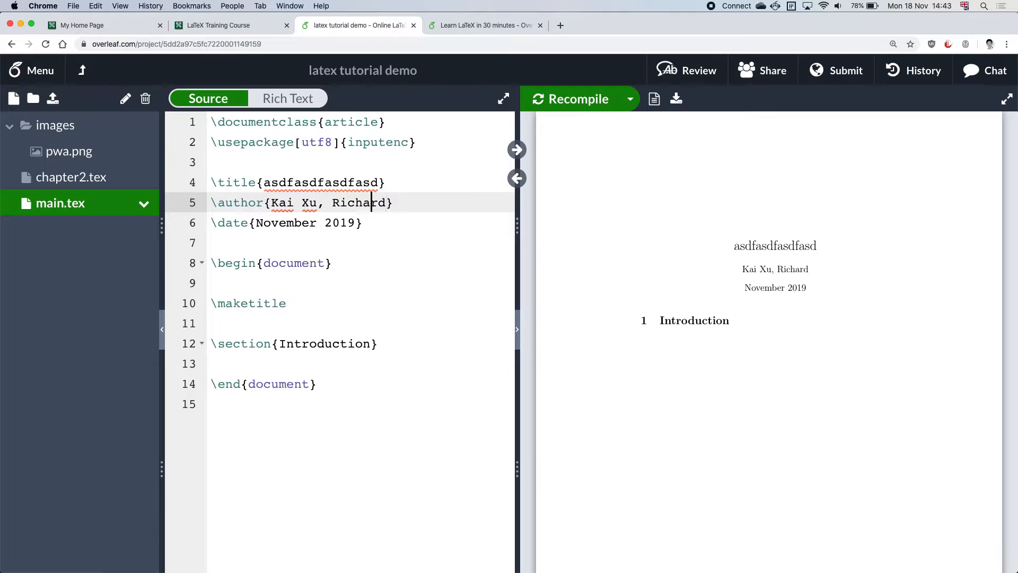
key("BackSpace")
type("and")
key("super+s")
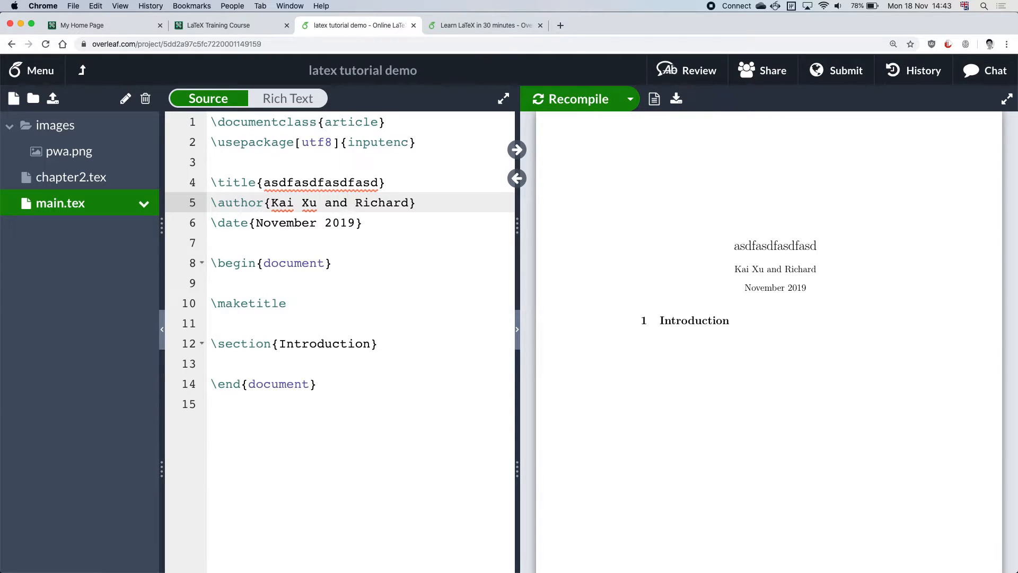
Append "and some other person" to the end of the author list in the \author command and recompile.
key("Right")
key("Right")
key("Right")
key("Right")
key("Right")
key("Right")
key("Right")
key("Right")
type("and")
type("soem")
key("BackSpace")
key("BackSpace")
type("me other person")
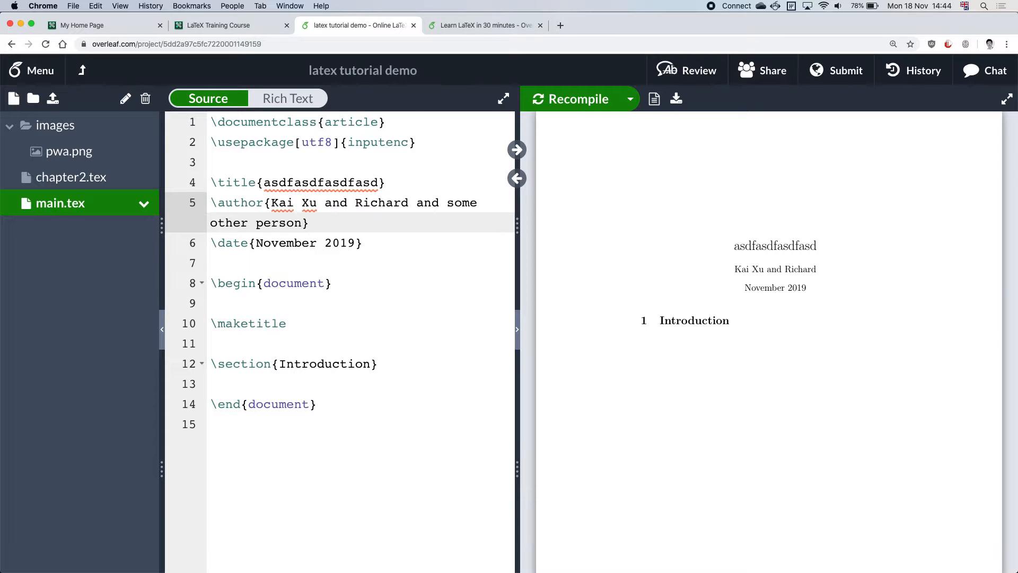
key("super+s")
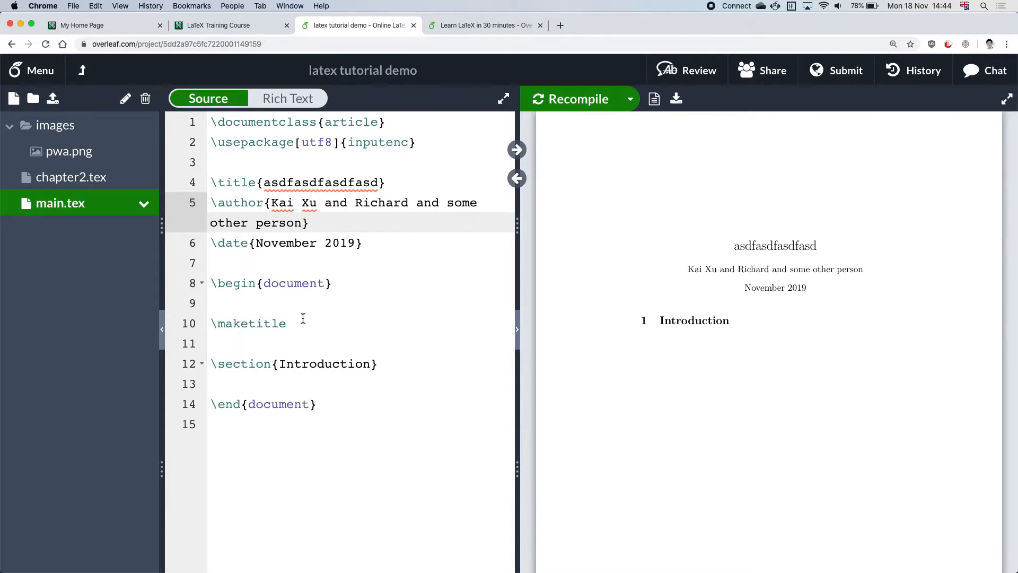
Hide the project's file tree and widen the PDF preview slightly.
left_click(162, 329)
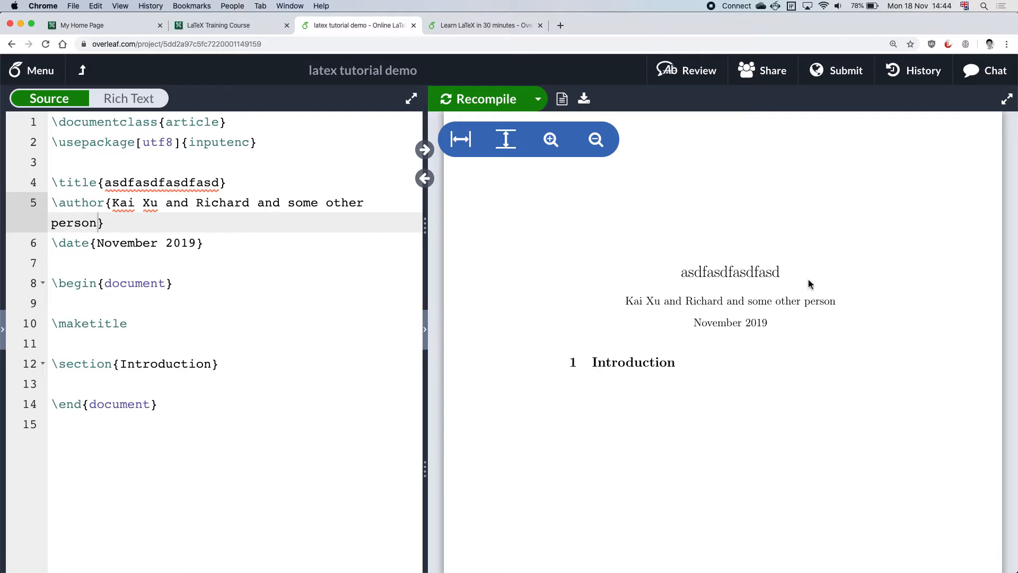
left_click_drag(424, 287, 411, 288)
Return to the guide and highlight the author name in its \author example, followed by the whole \thanks{funded by the Overleaf team} line.
left_click(484, 27)
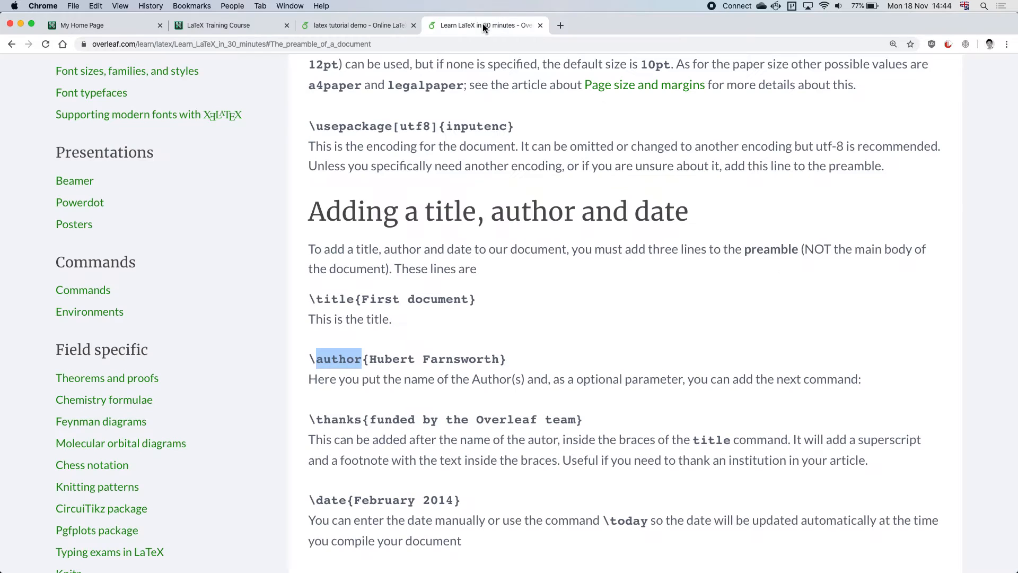
scroll(508, 332, "down", 3)
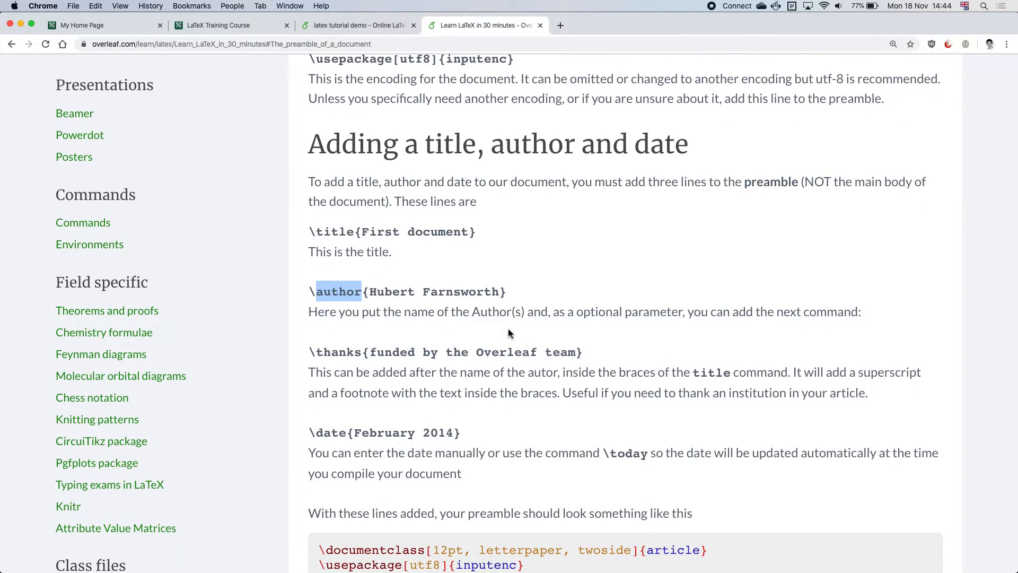
left_click(307, 288)
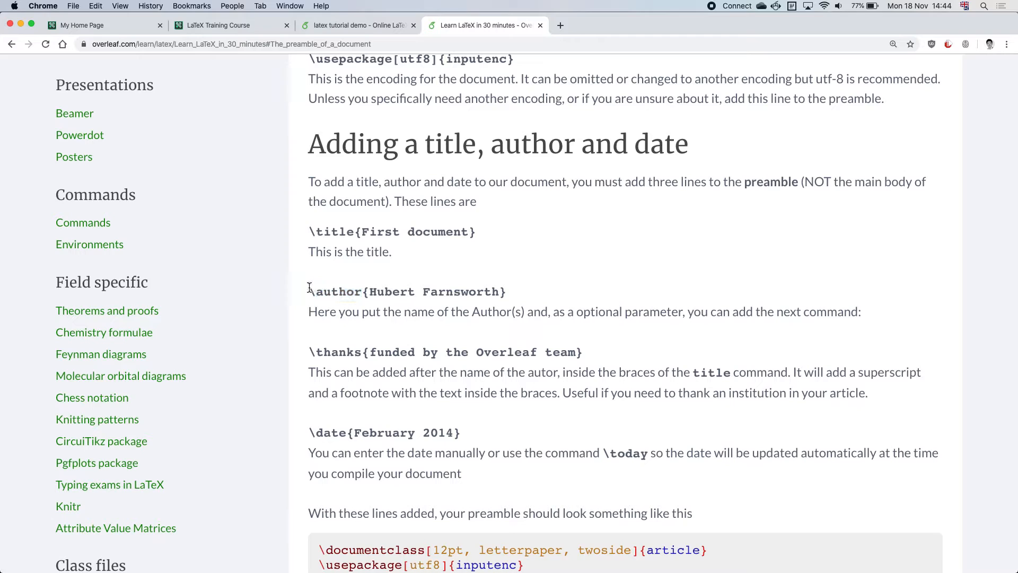
left_click_drag(370, 291, 497, 301)
left_click(450, 332)
scroll(310, 353, "down", 3)
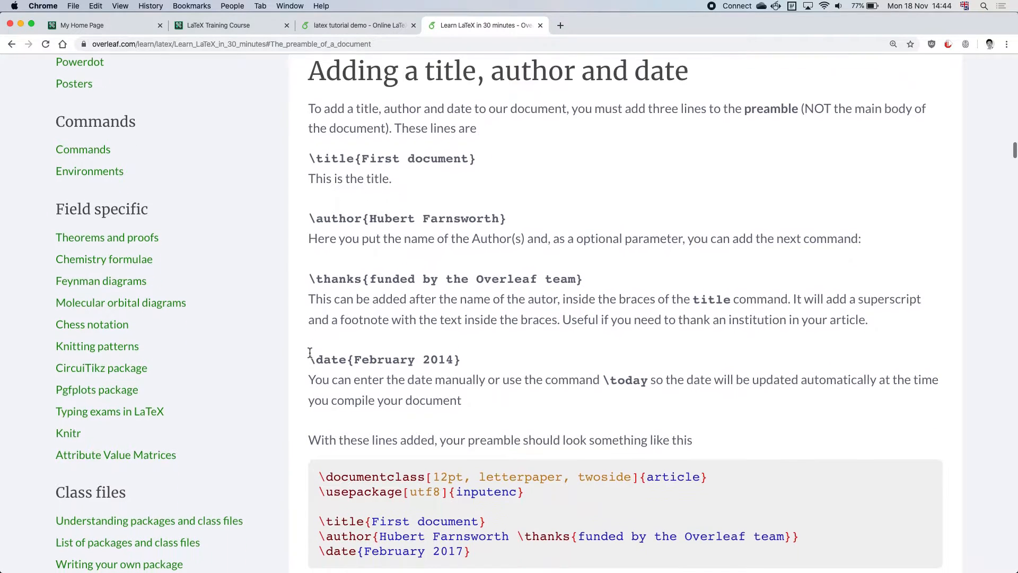
left_click_drag(310, 279, 587, 285)
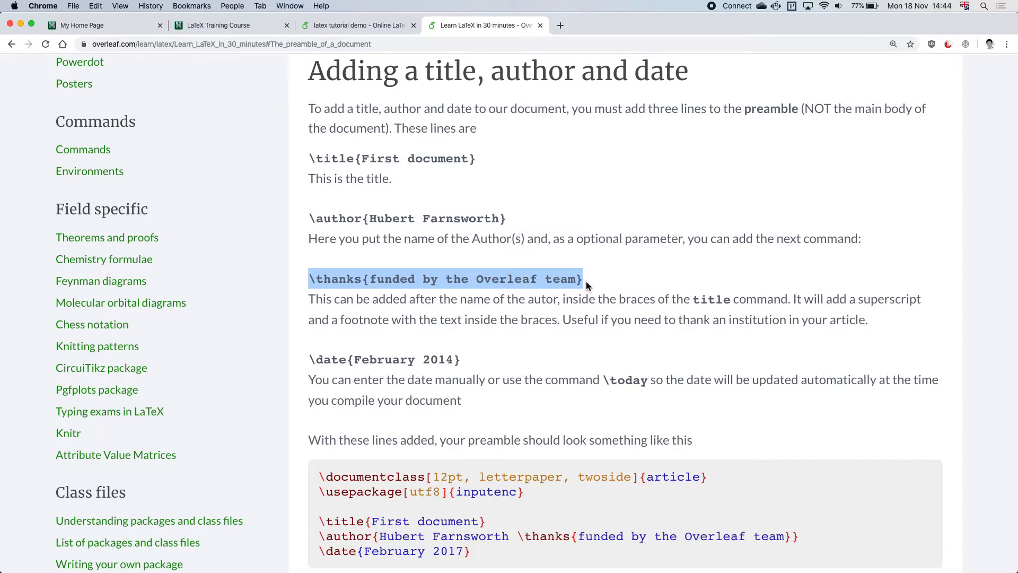
Read on in the guide and highlight the whole \date{February 2014} line.
scroll(586, 281, "down", 3)
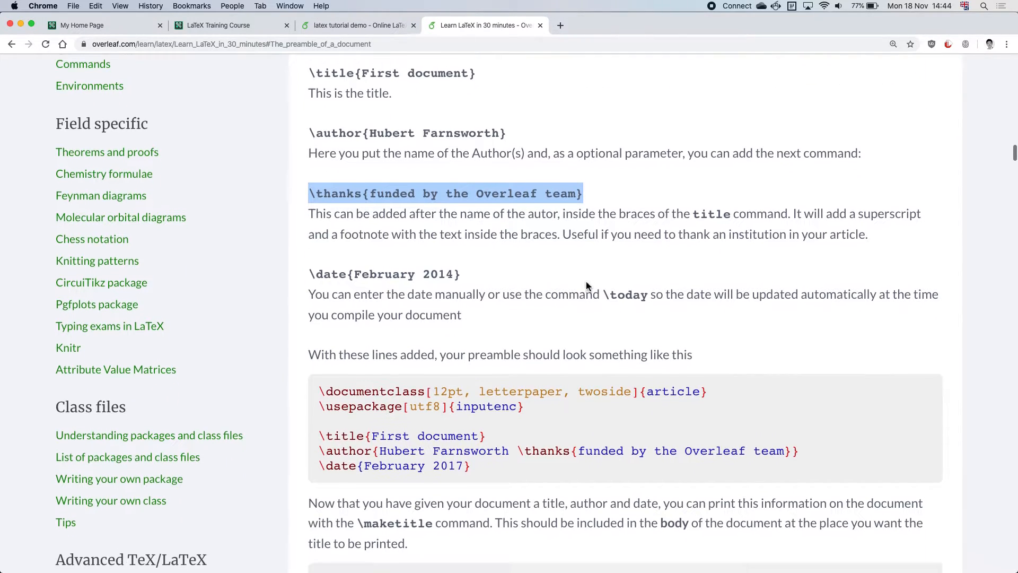
left_click(395, 267)
left_click_drag(310, 268, 462, 270)
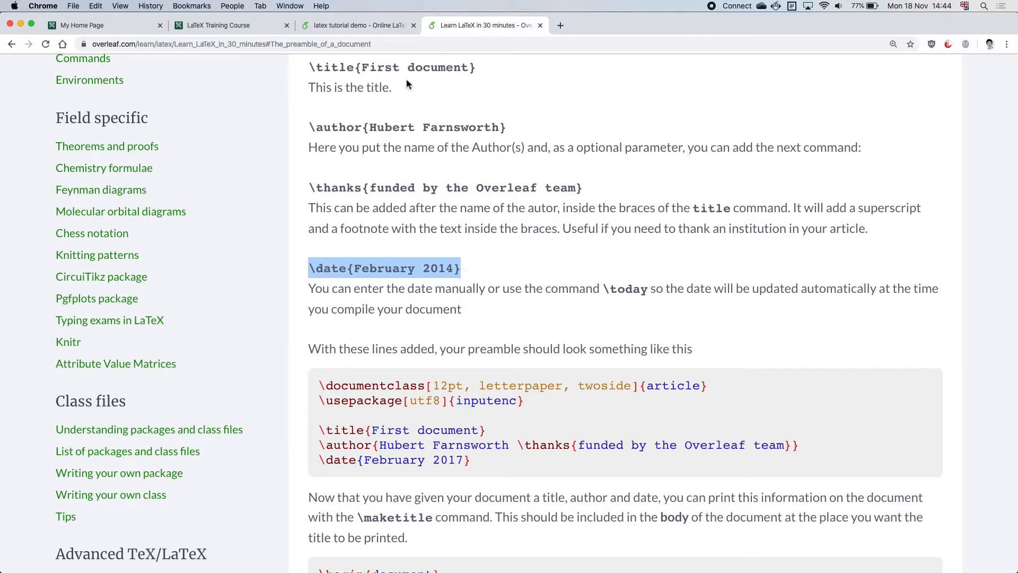
In the latex tutorial demo project, empty the braces of the \date command and recompile.
left_click(351, 25)
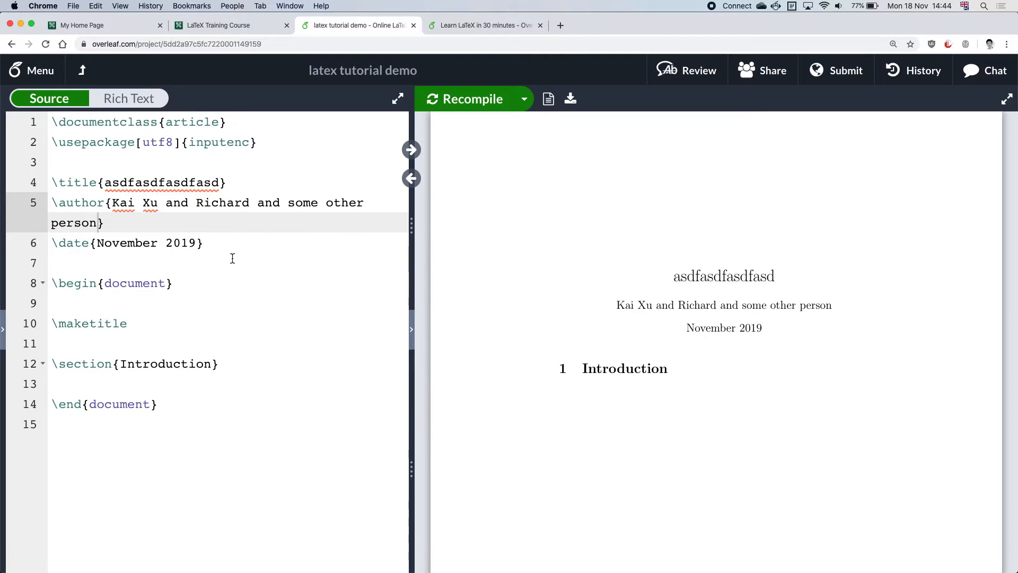
left_click(197, 245)
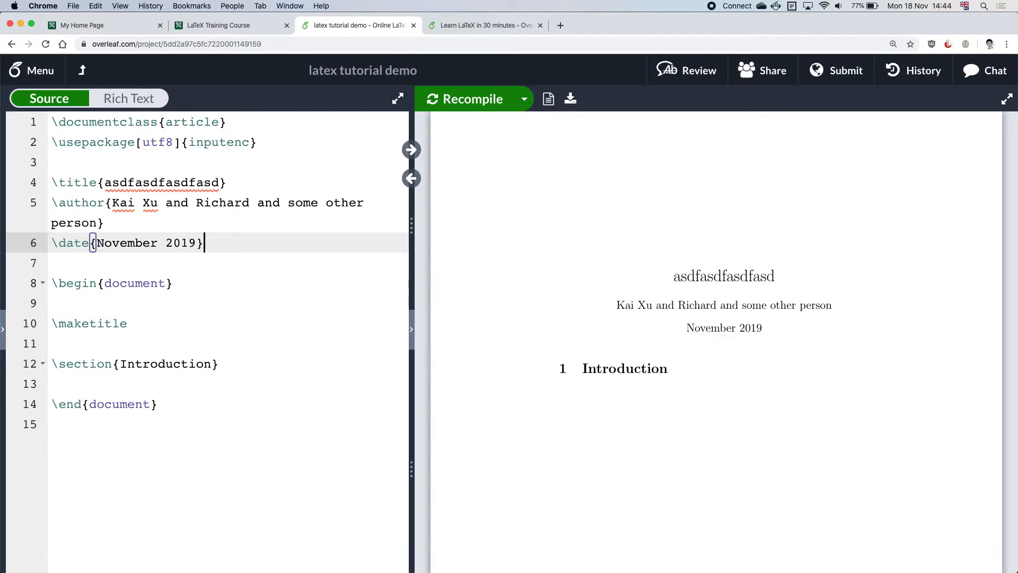
key("BackSpace")
key("BackSpace")
key("BackSpace")
key("BackSpace")
key("BackSpace")
key("BackSpace")
key("BackSpace")
key("BackSpace")
key("BackSpace")
key("BackSpace")
key("BackSpace")
key("BackSpace")
key("BackSpace")
key("BackSpace")
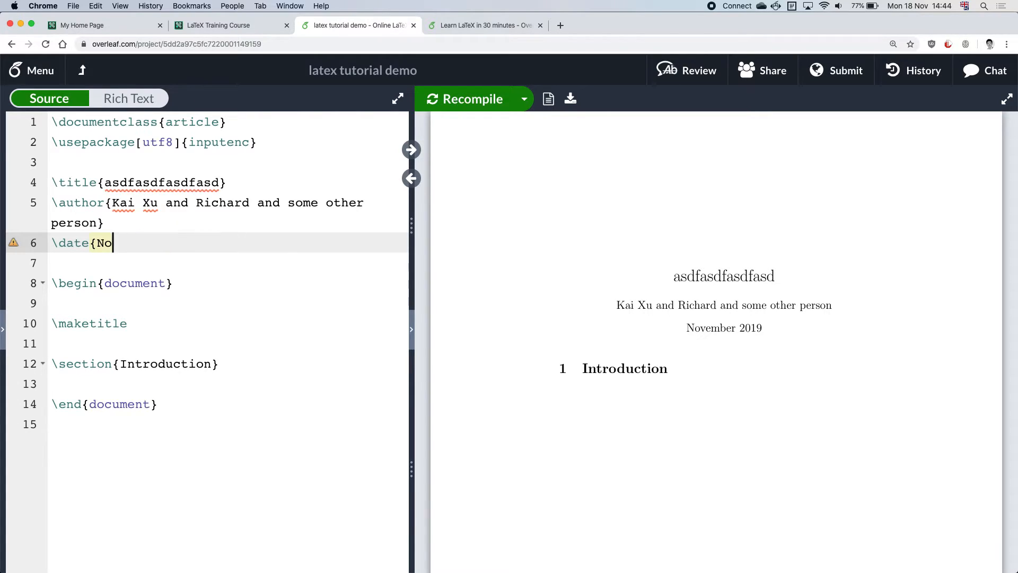
type("}")
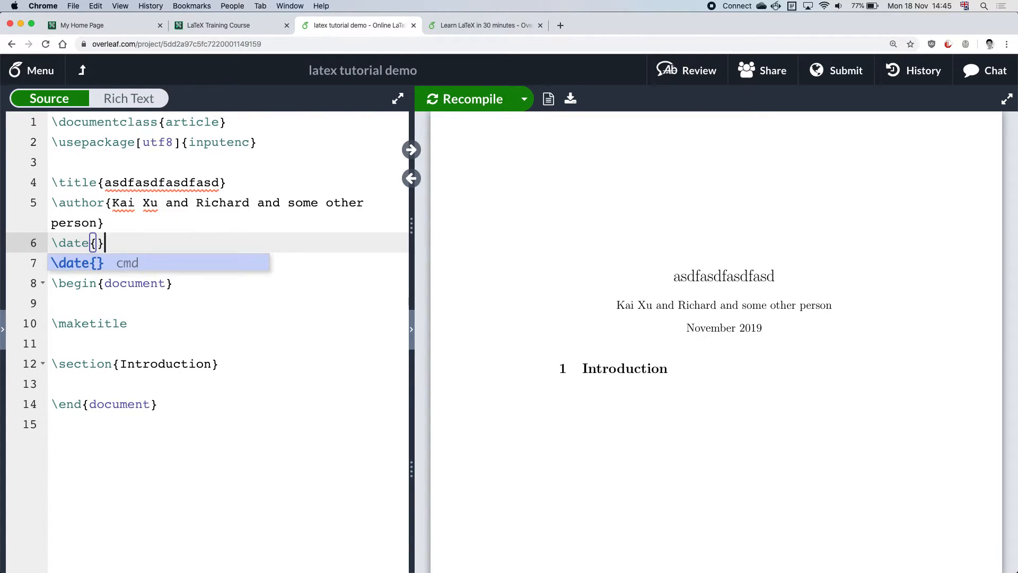
key("super+s")
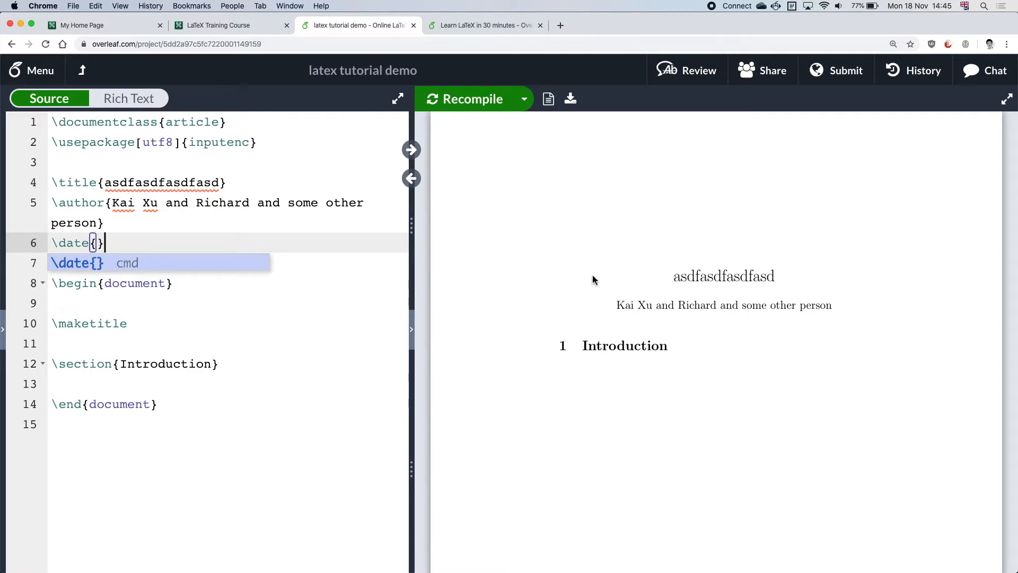
Undo the removal of the date text and recompile the document.
key("super+z")
key("super+z")
key("super+s")
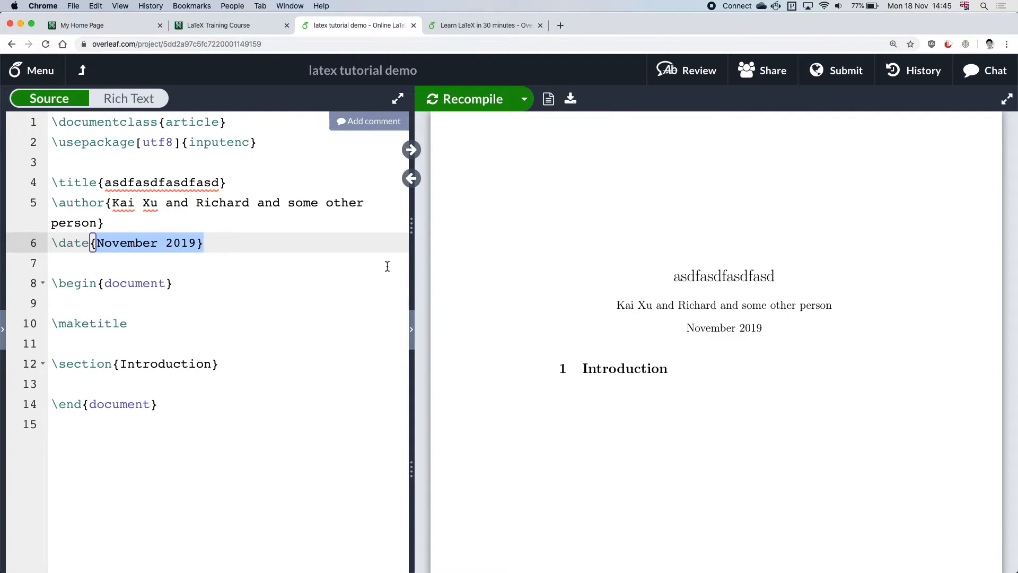
key("Left")
key("BackSpace")
key("BackSpace")
key("BackSpace")
key("BackSpace")
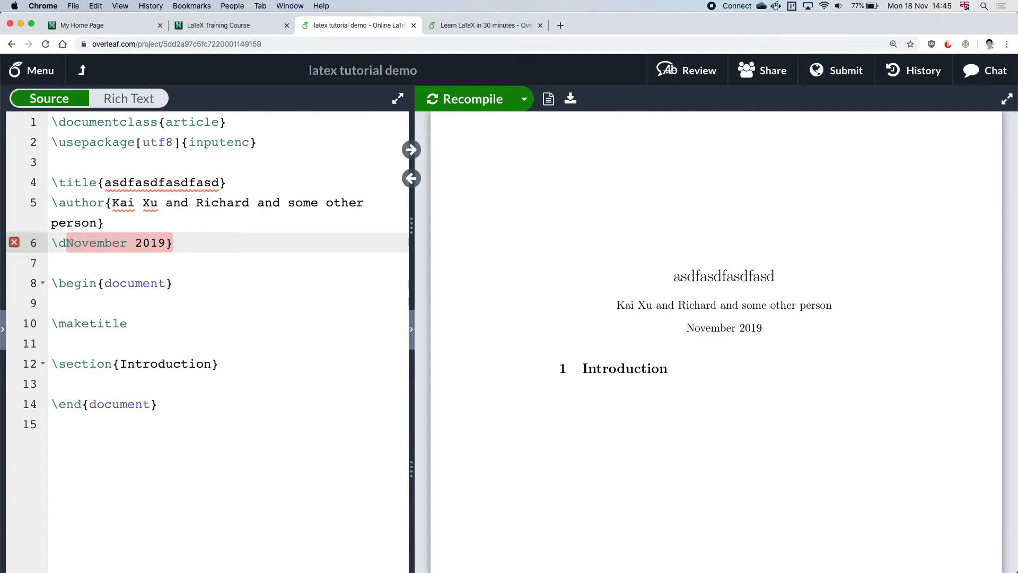
type("ate{")
key("shift+Right")
key("shift+Right")
key("shift+Right")
key("shift+Right")
key("shift+Right")
key("shift+Right")
key("shift+Right")
key("shift+Right")
key("shift+Right")
key("shift+Right")
key("shift+Right")
key("shift+Right")
key("shift+Right")
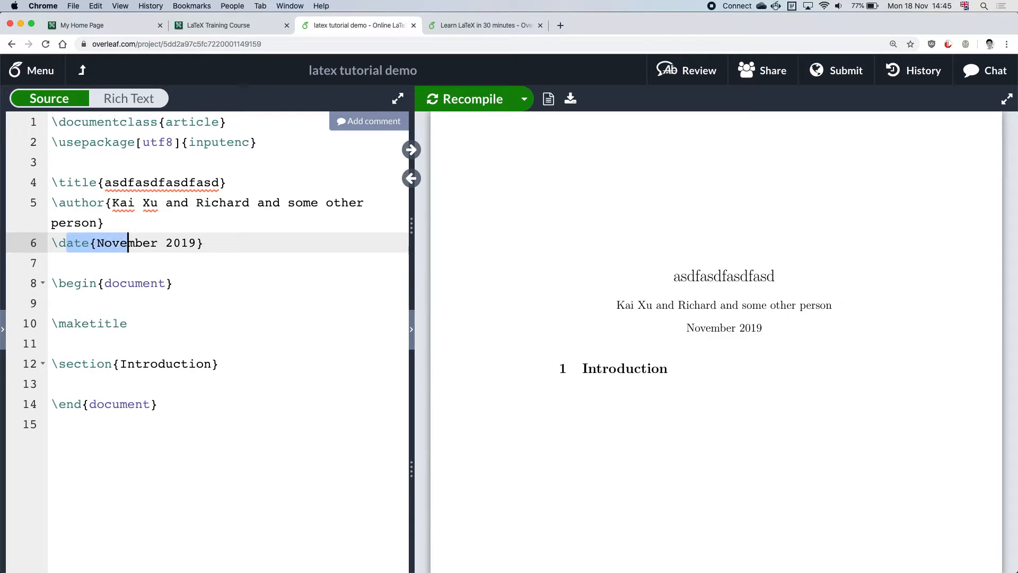
type("today")
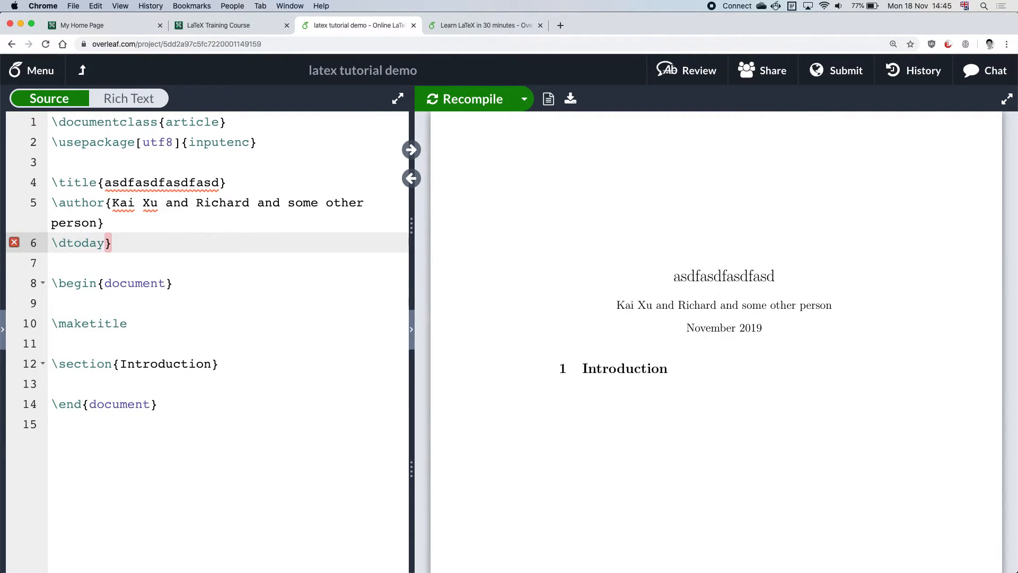
key("BackSpace")
key("BackSpace")
key("super+z")
key("super+z")
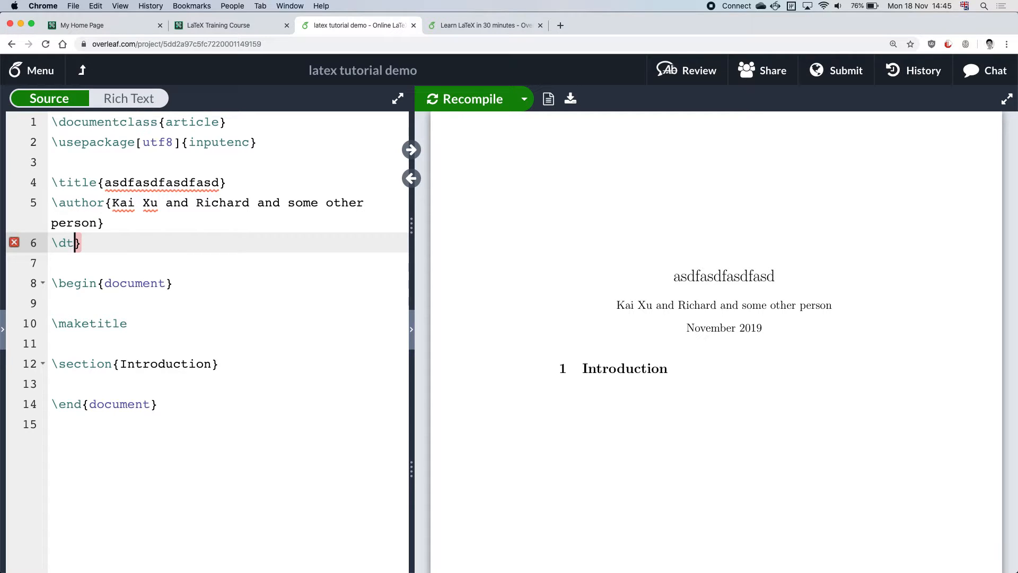
Replace the text inside the \date braces with the plain word "today" and recompile.
key("Right")
key("shift+Left")
key("shift+Left")
key("shift+Left")
key("shift+Left")
key("shift+Left")
key("shift+Left")
key("shift+Left")
key("shift+Left")
key("shift+Left")
key("shift+Left")
key("shift+Left")
key("shift+Left")
key("shift+Left")
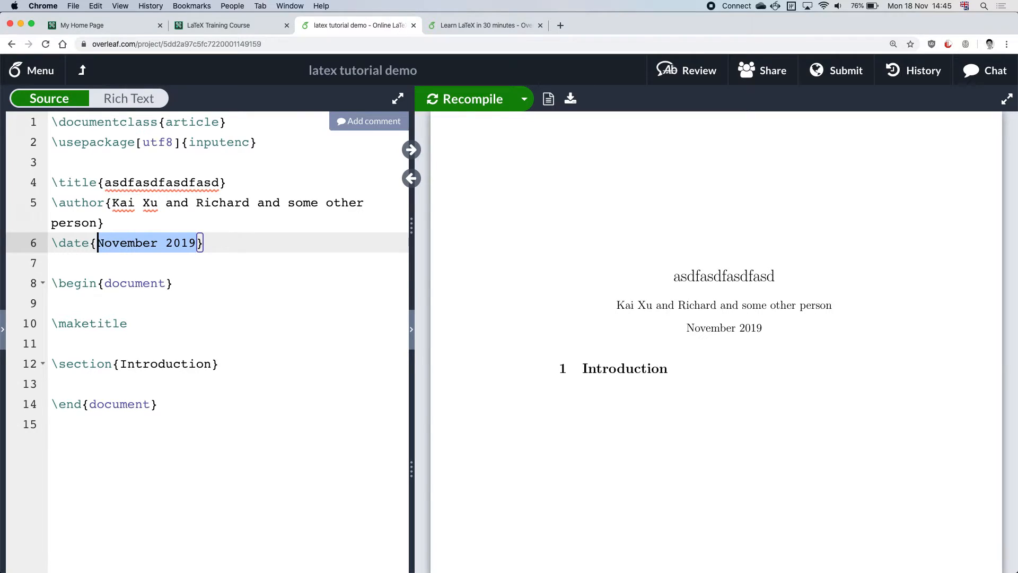
type("today")
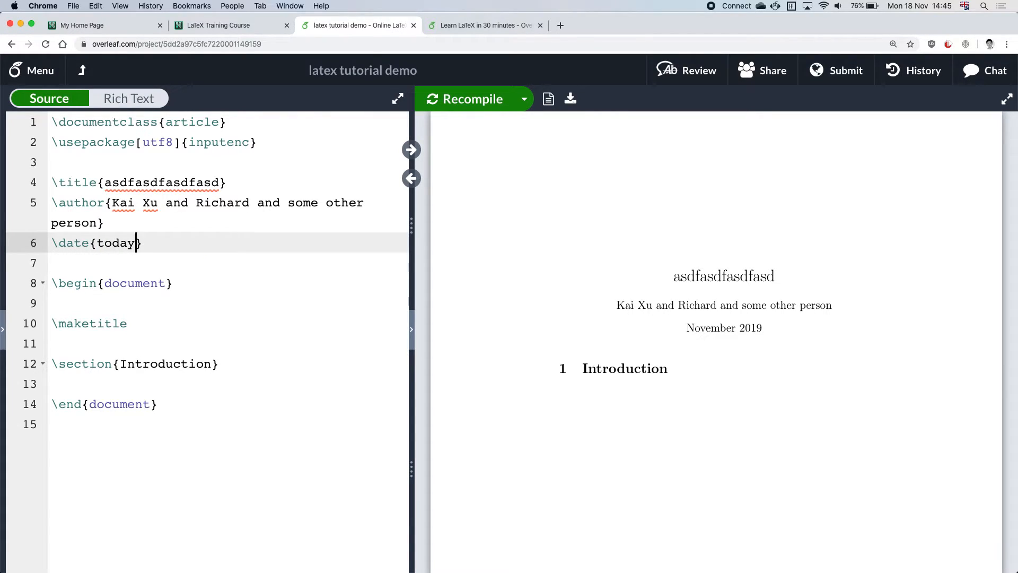
key("super+s")
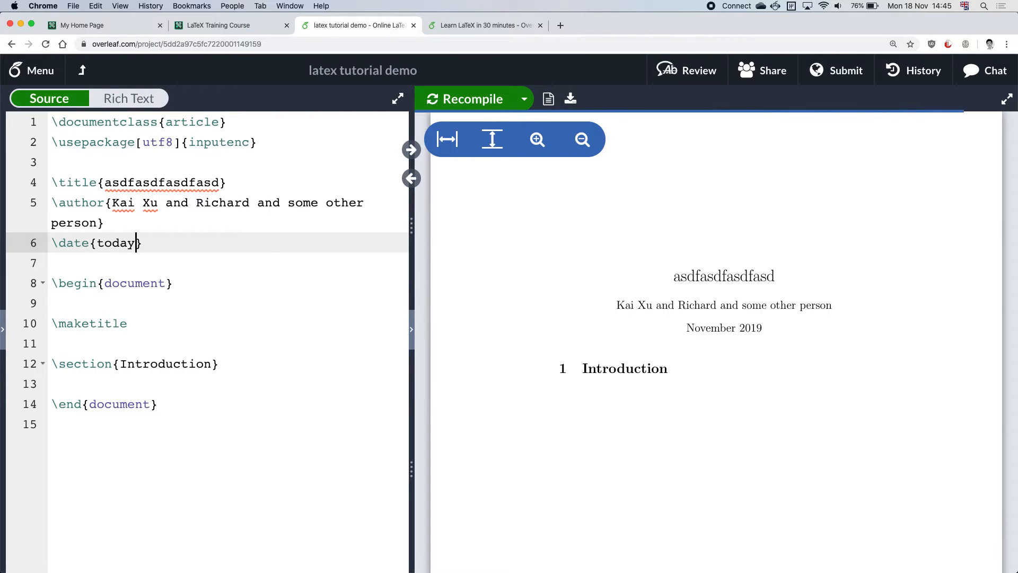
Add a \today command on a new line directly below the \date line and recompile.
key("End")
key("Return")
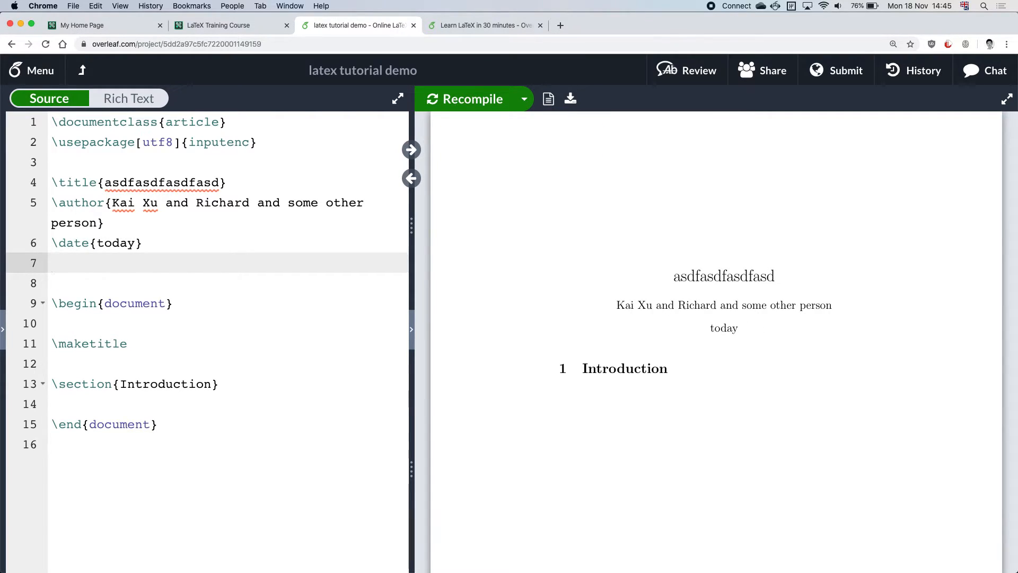
type("#tod")
key("BackSpace")
key("BackSpace")
key("BackSpace")
key("BackSpace")
key("ctrl+space")
type("\\today")
key("super+s")
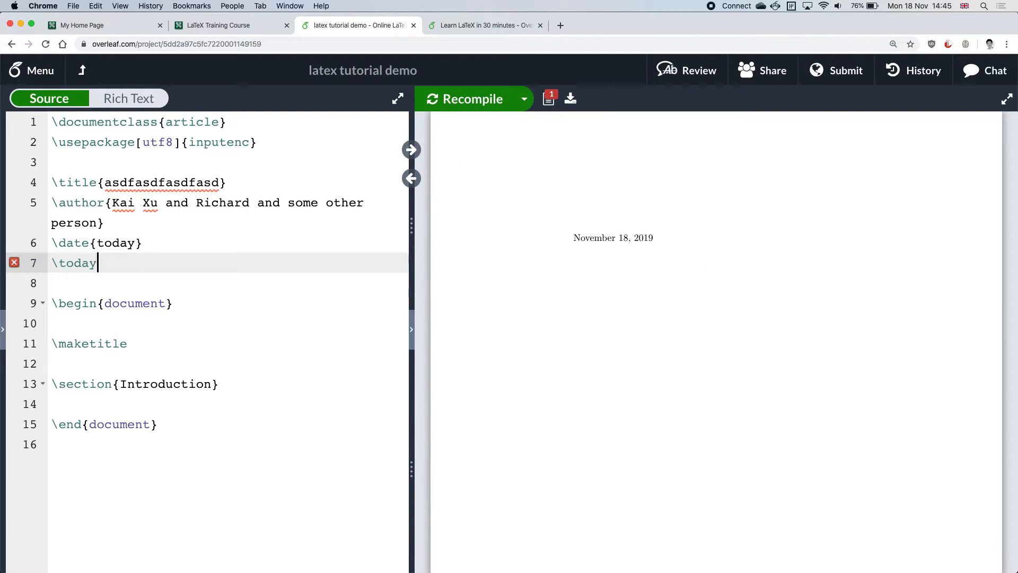
Comment out the \date{today} line and recompile.
key("Up")
key("super+slash")
key("super+s")
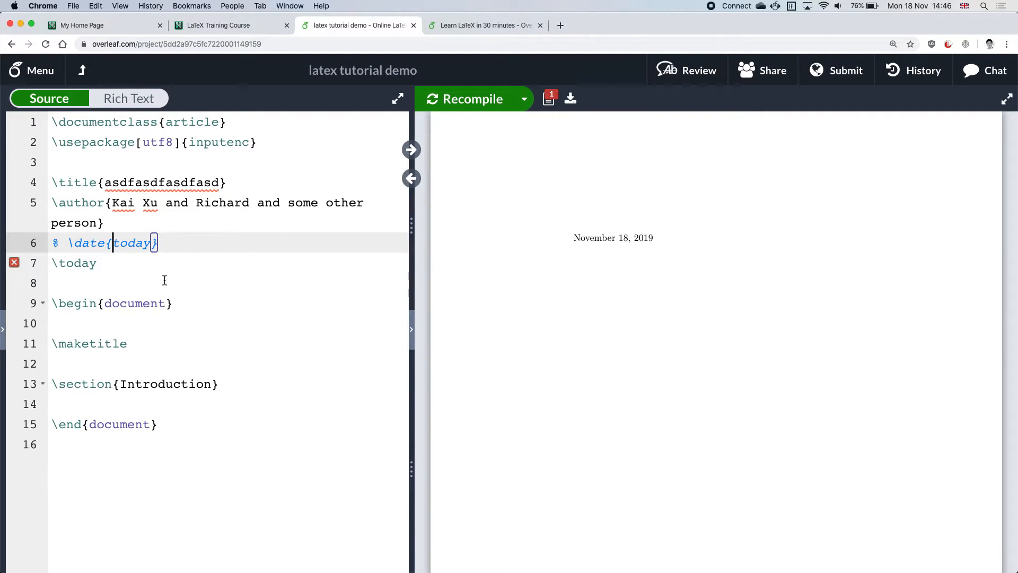
Examine the compile log for the error on line 7, and return to the PDF preview.
mouse_move(13, 261)
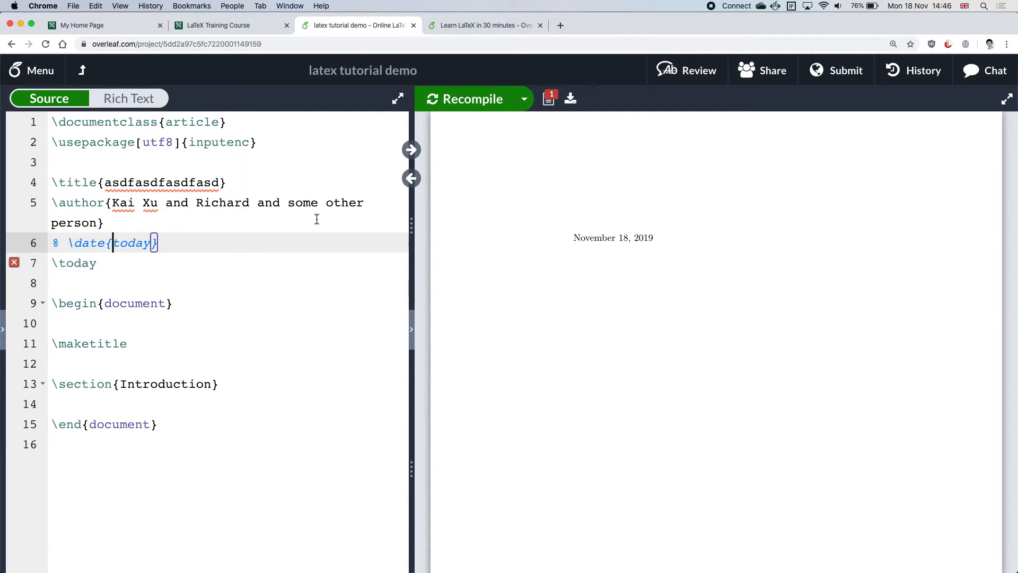
left_click(549, 101)
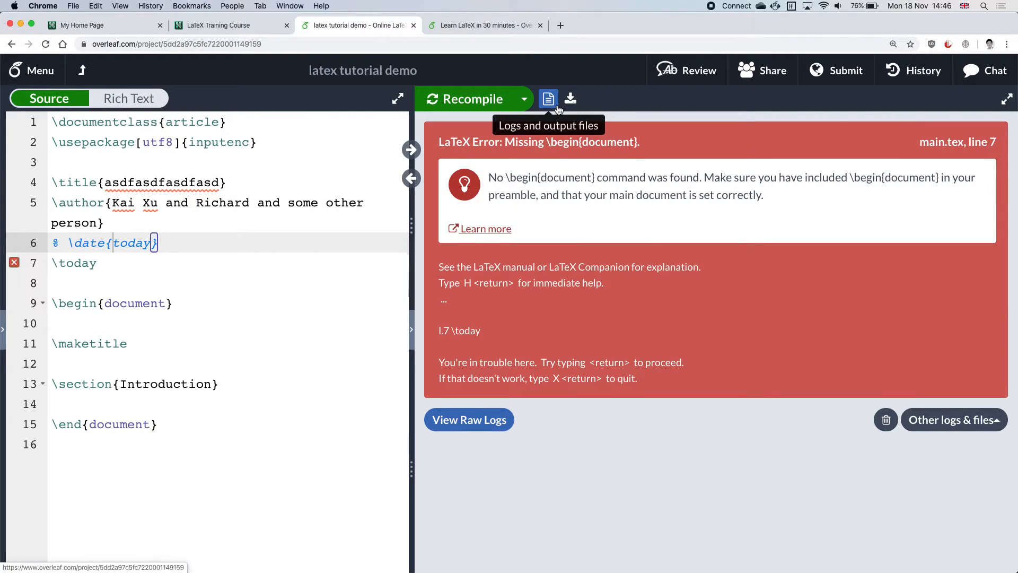
left_click(550, 104)
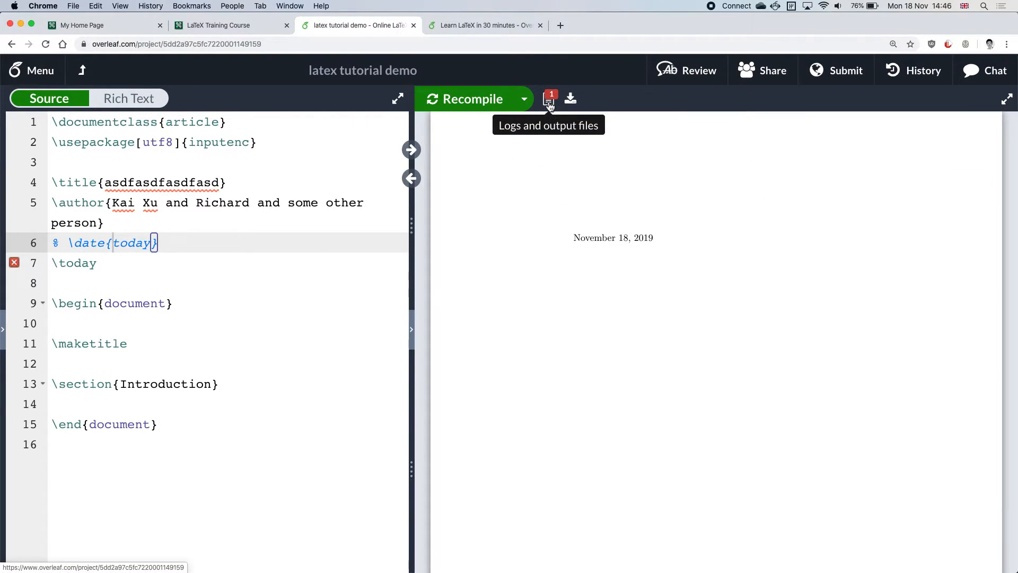
Uncomment the \date line and delete the \today command from the line below it.
left_click(180, 256)
key("Up")
key("super+slash")
key("Down")
key("BackSpace")
key("BackSpace")
key("BackSpace")
key("BackSpace")
key("BackSpace")
key("BackSpace")
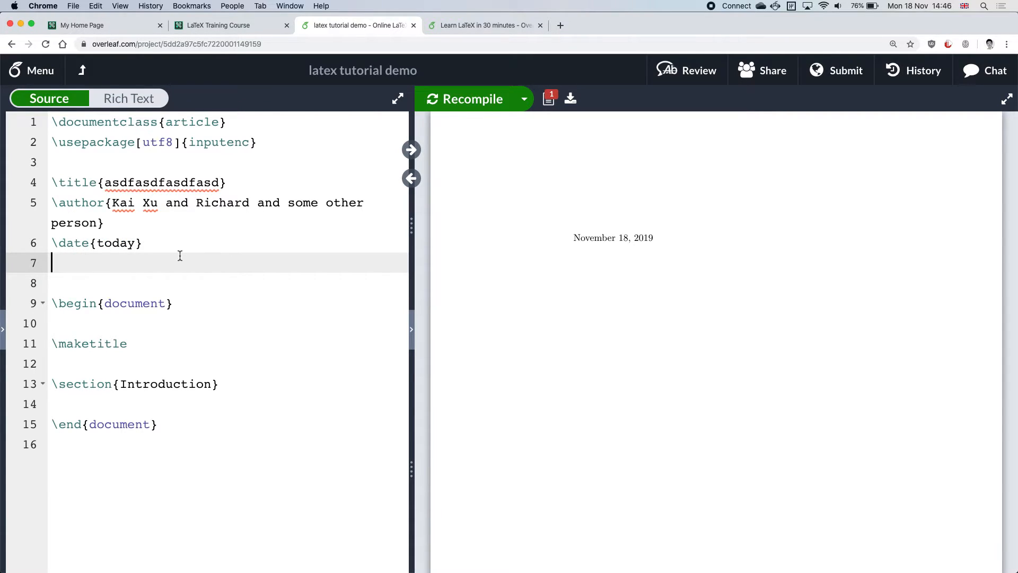
Insert a backslash before "today" so the line reads \date{\today}, recompile, and dismiss the autocomplete suggestions.
key("Left")
key("Left")
key("Left")
key("Left")
key("Left")
key("Left")
key("Left")
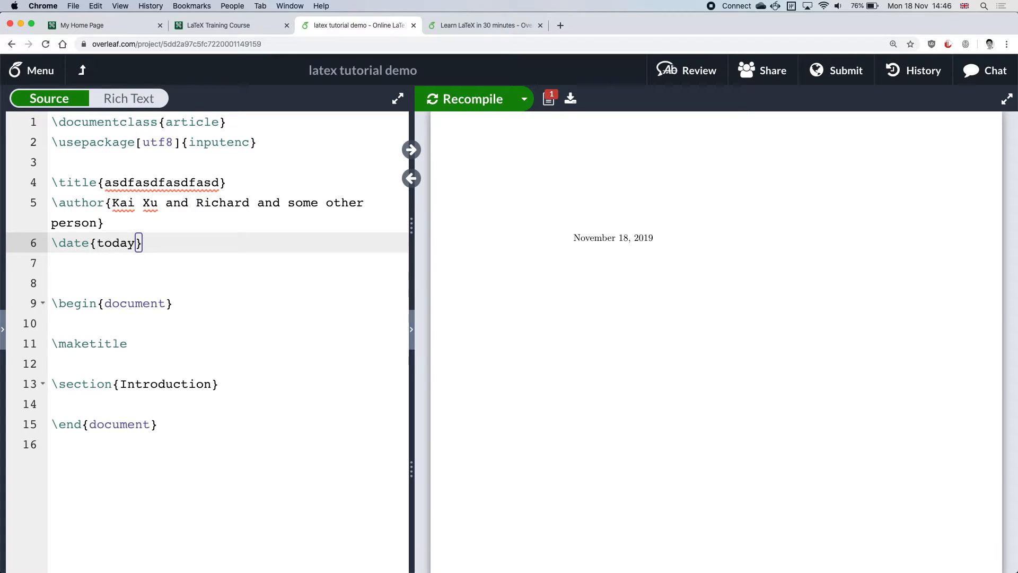
type("\\")
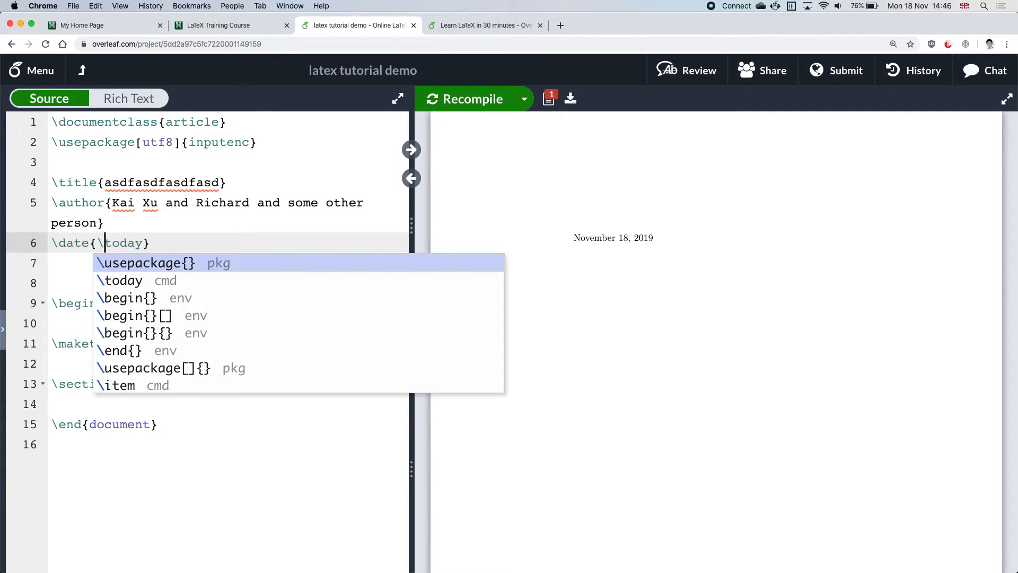
key("super+s")
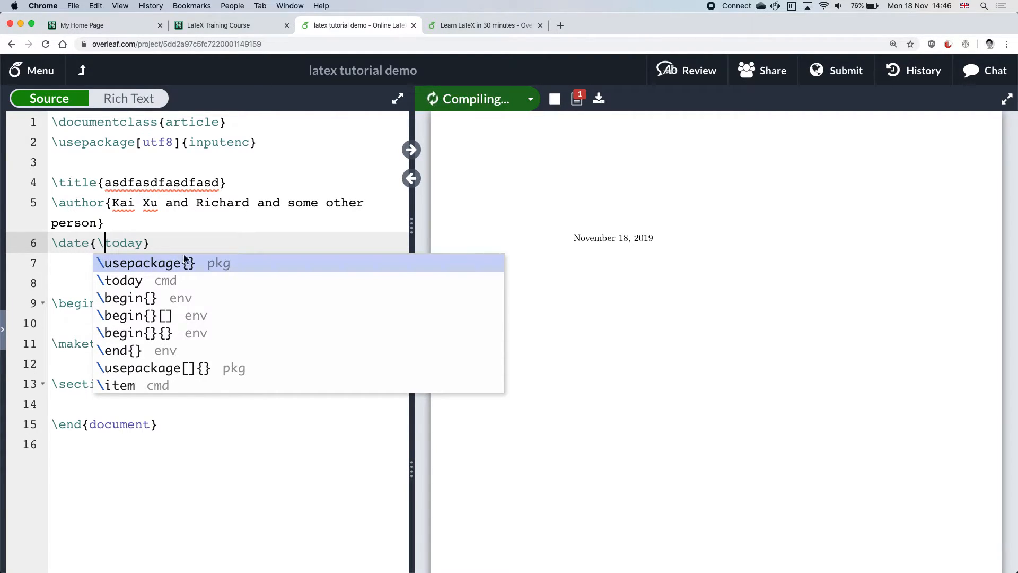
left_click(344, 484)
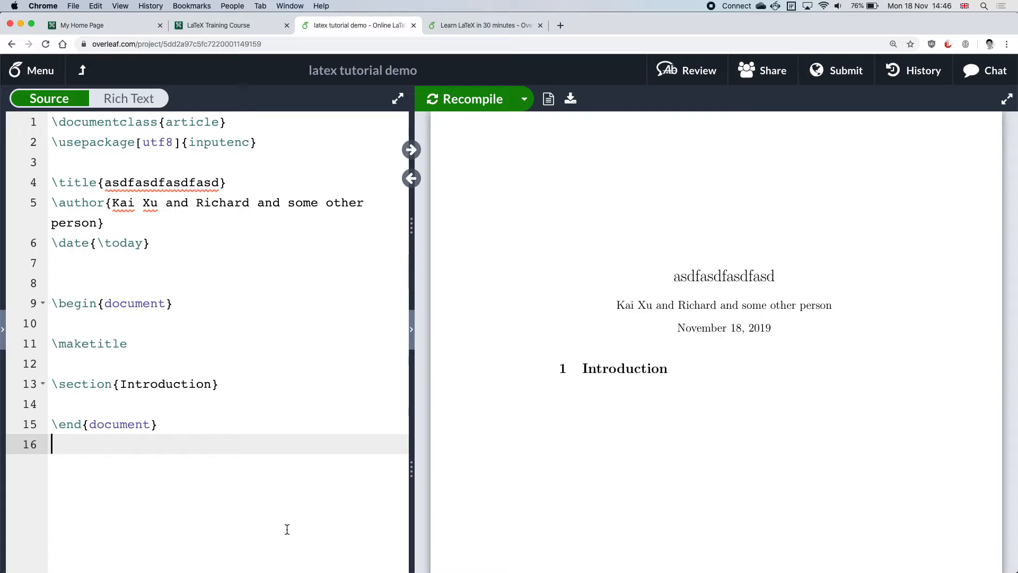
Return to the guide and examine its example preamble and the explanation of the \maketitle command.
left_click(468, 26)
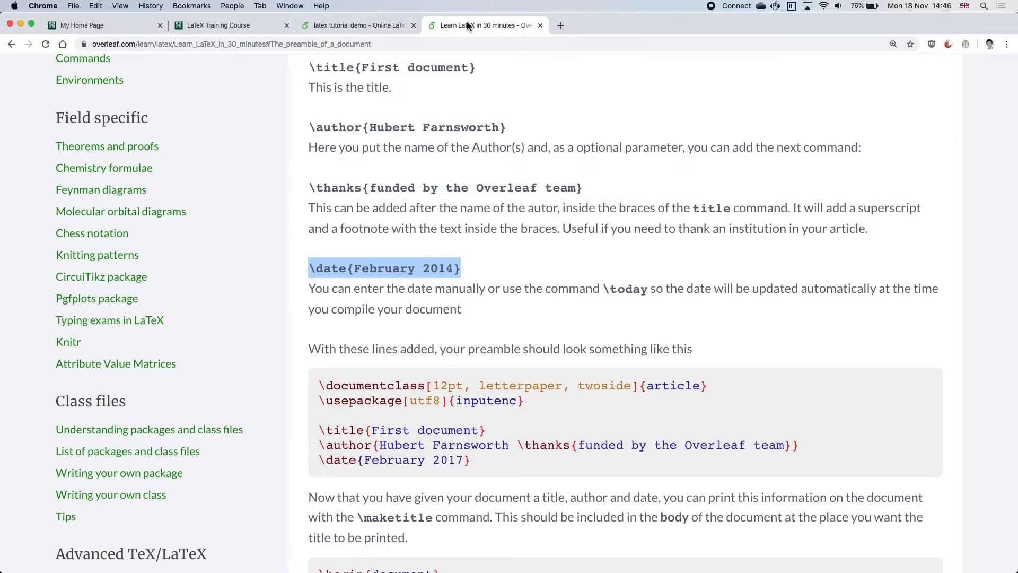
left_click(493, 266)
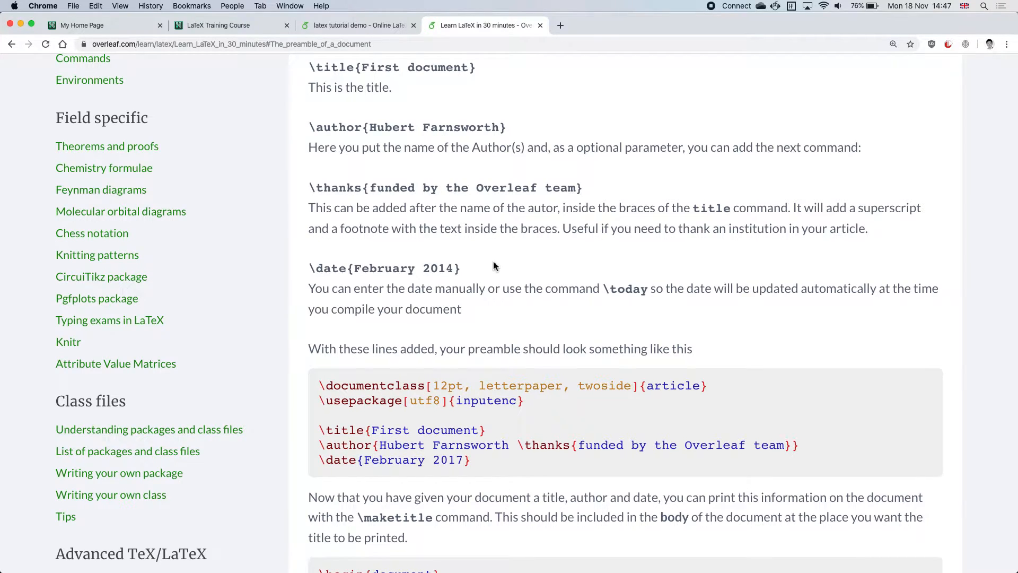
scroll(493, 265, "down", 5)
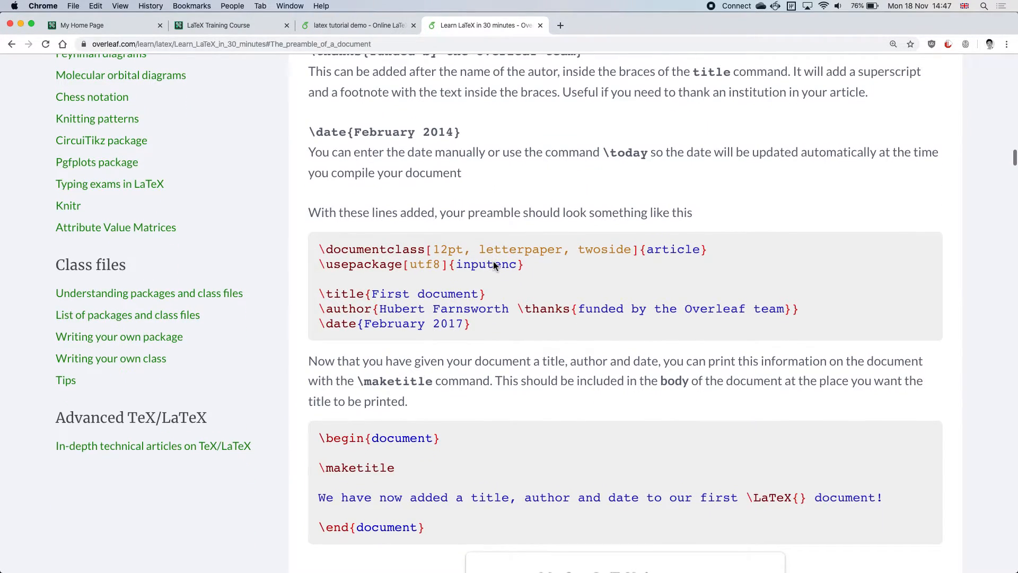
scroll(493, 261, "down", 2)
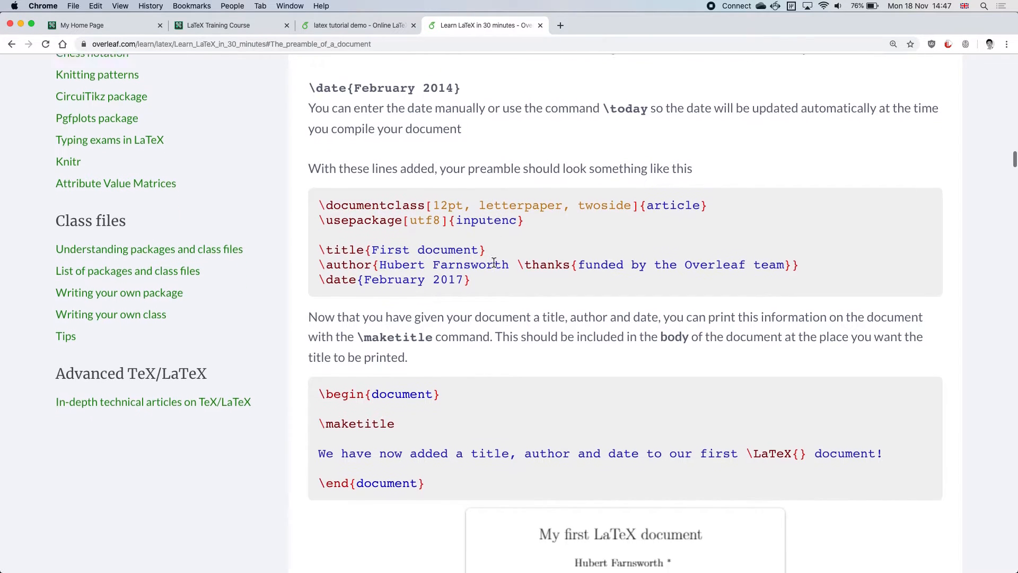
scroll(493, 262, "down", 3)
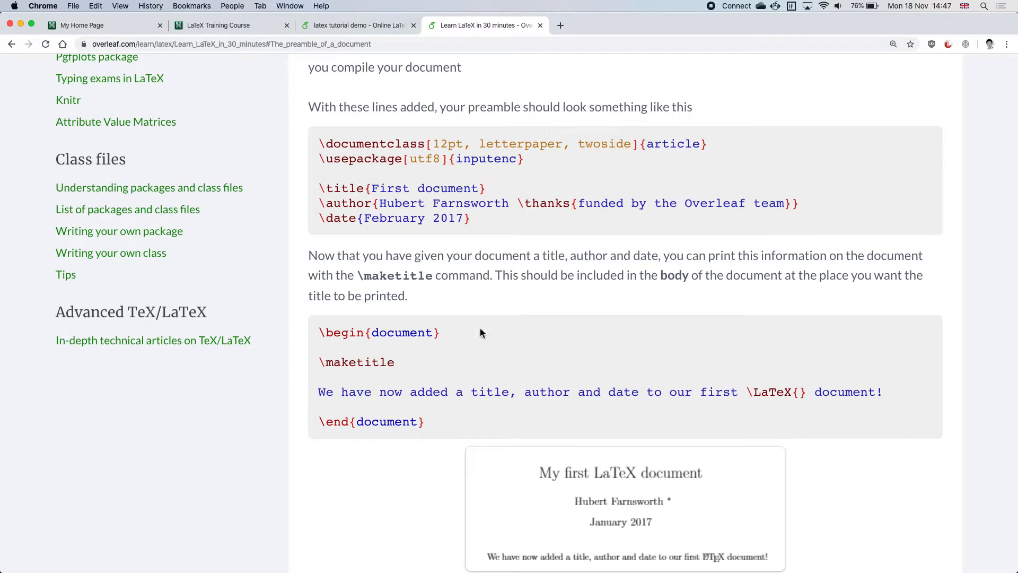
Go back to the latex tutorial demo project and highlight the \usepackage[utf8]{inputenc} line, especially its usepackage command.
left_click(368, 26)
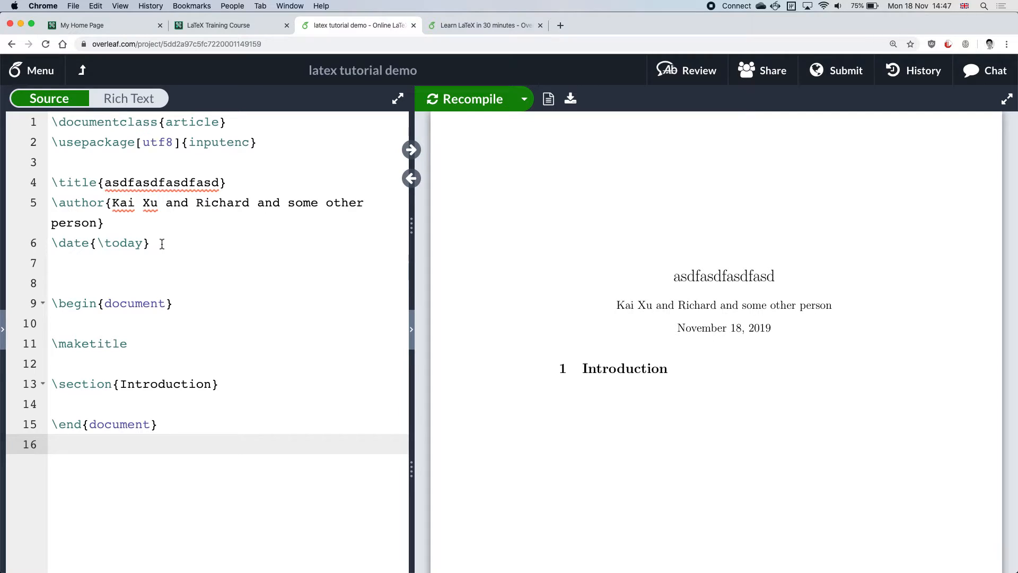
left_click(266, 139)
left_click_drag(257, 141, 23, 141)
left_click(68, 144)
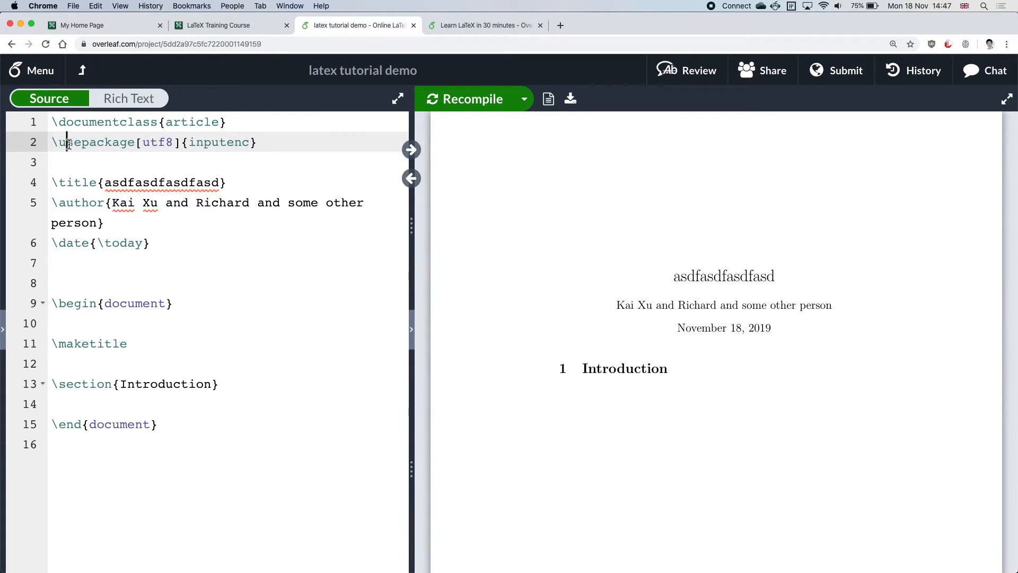
left_click_drag(61, 143, 132, 150)
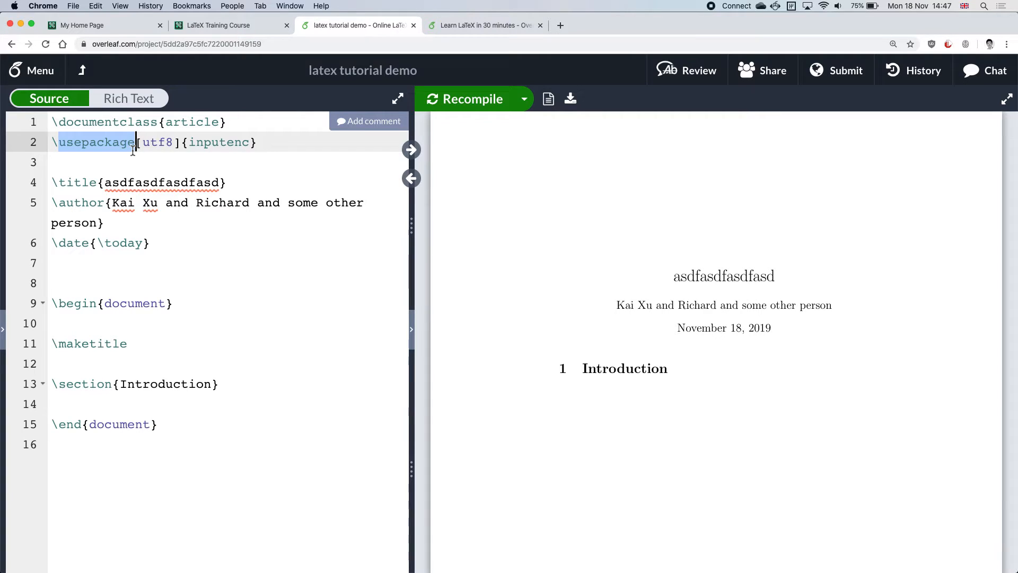
left_click(218, 150)
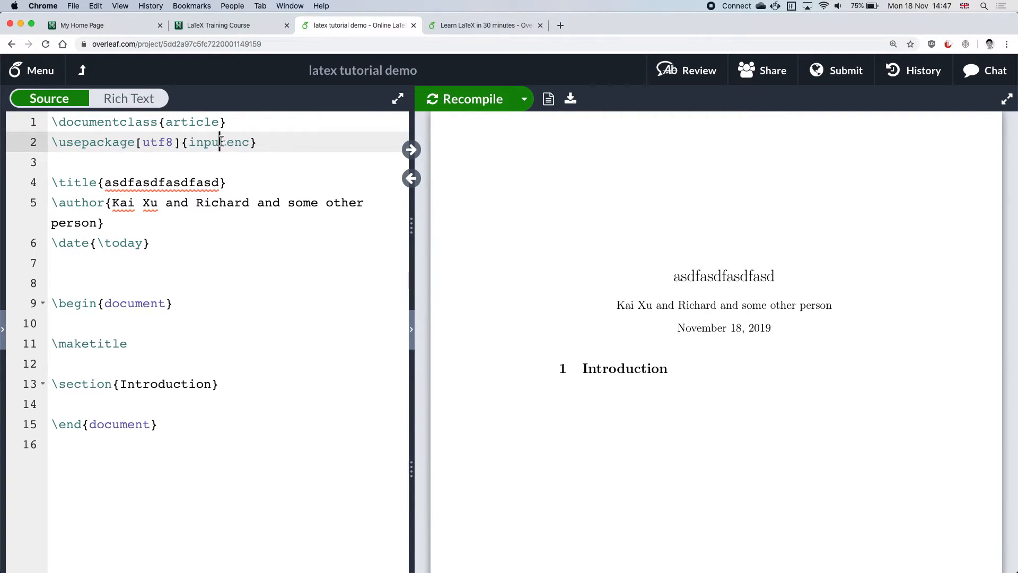
Highlight the inputenc package name, and return to the guide to examine its \maketitle example alongside the \title, \author and \date lines.
left_click(193, 143)
left_click_drag(193, 143, 250, 142)
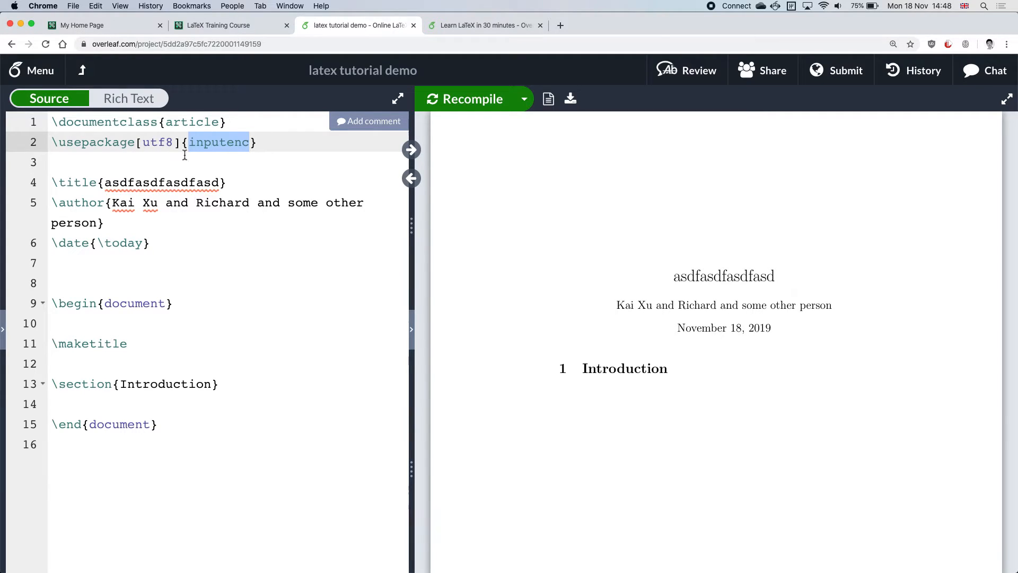
left_click(461, 27)
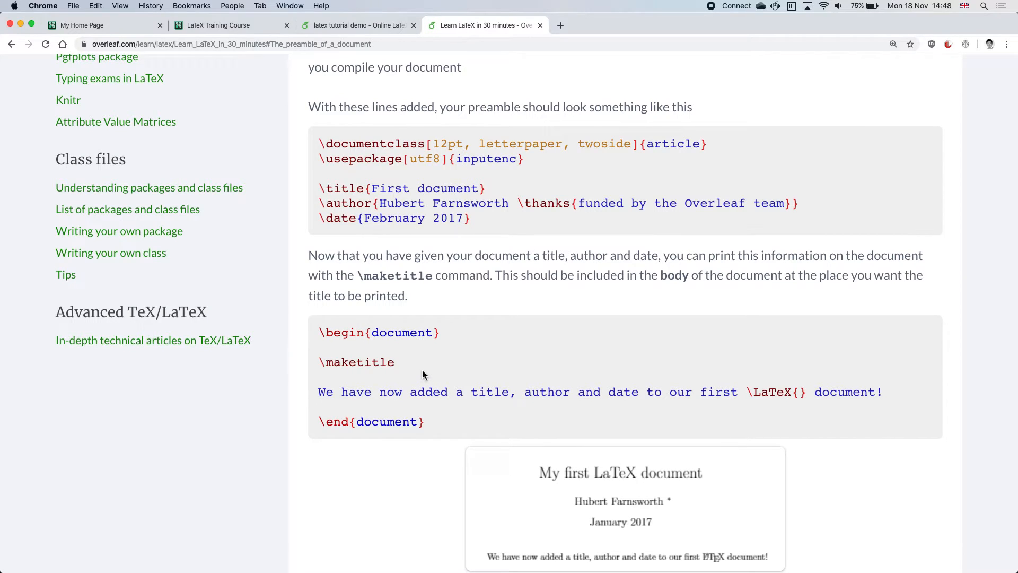
left_click_drag(392, 362, 440, 336)
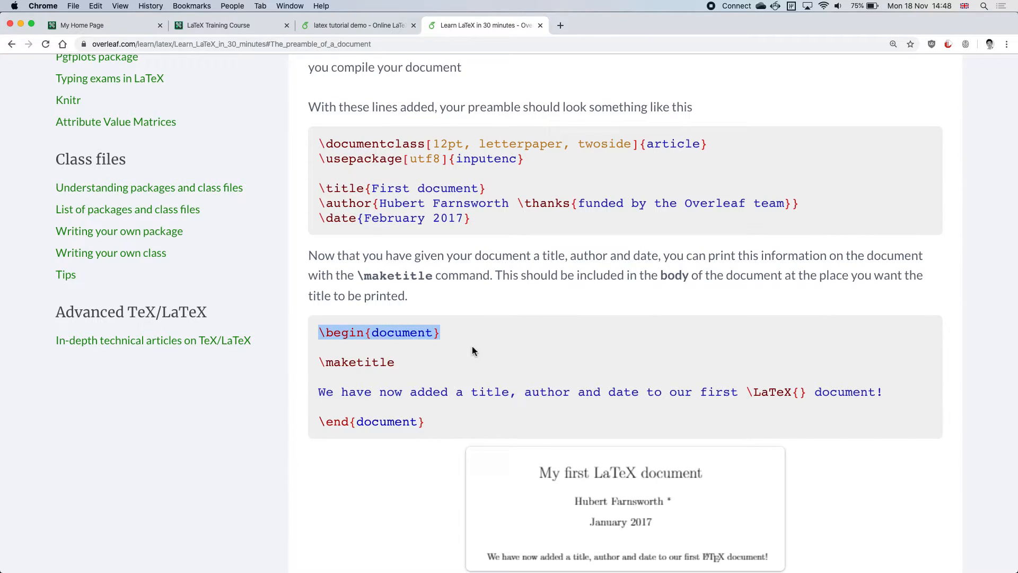
left_click_drag(394, 365, 320, 364)
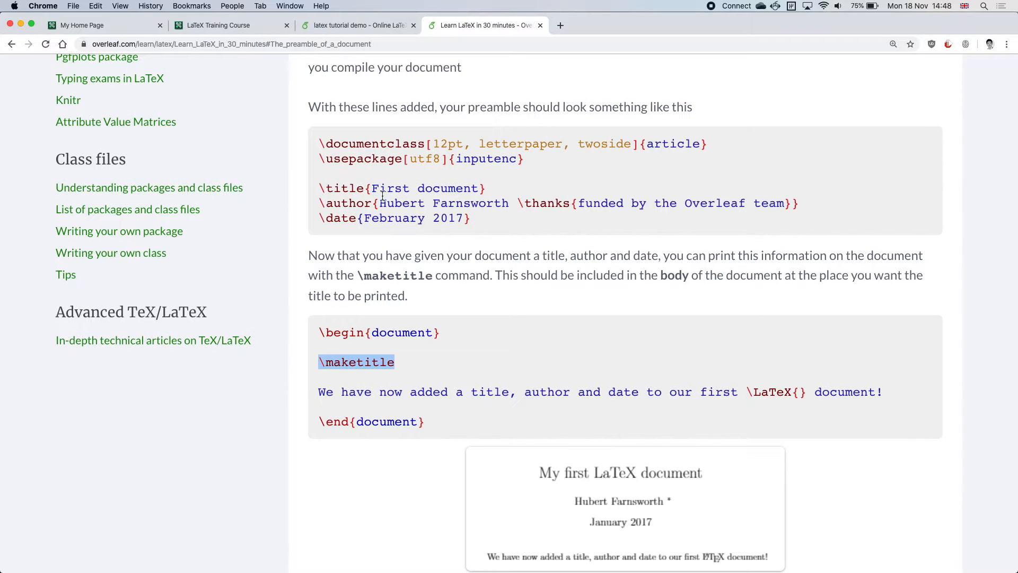
left_click(328, 188)
left_click_drag(327, 187, 357, 217)
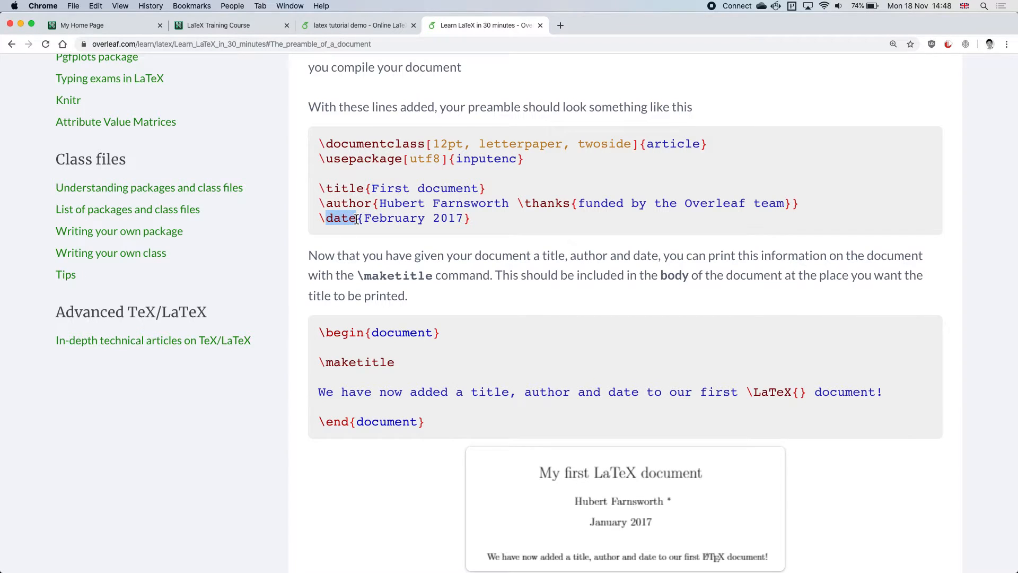
scroll(504, 390, "down", 5)
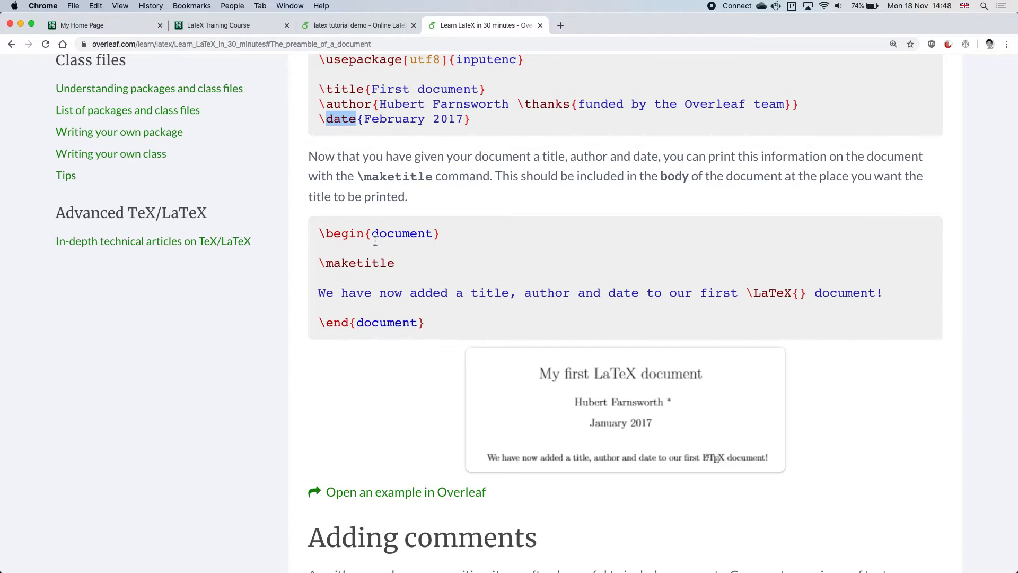
left_click_drag(403, 265, 317, 264)
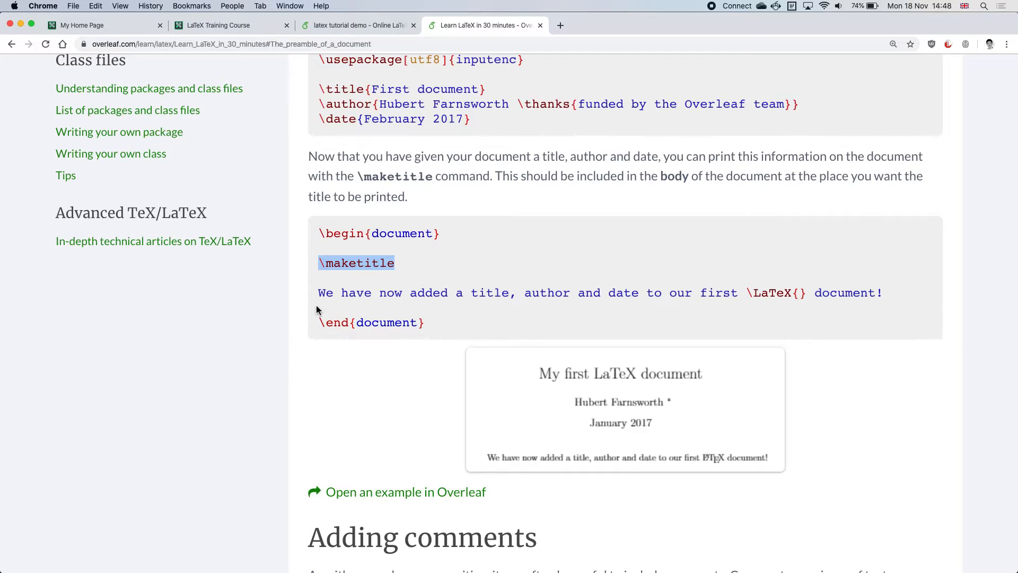
left_click_drag(321, 300, 882, 296)
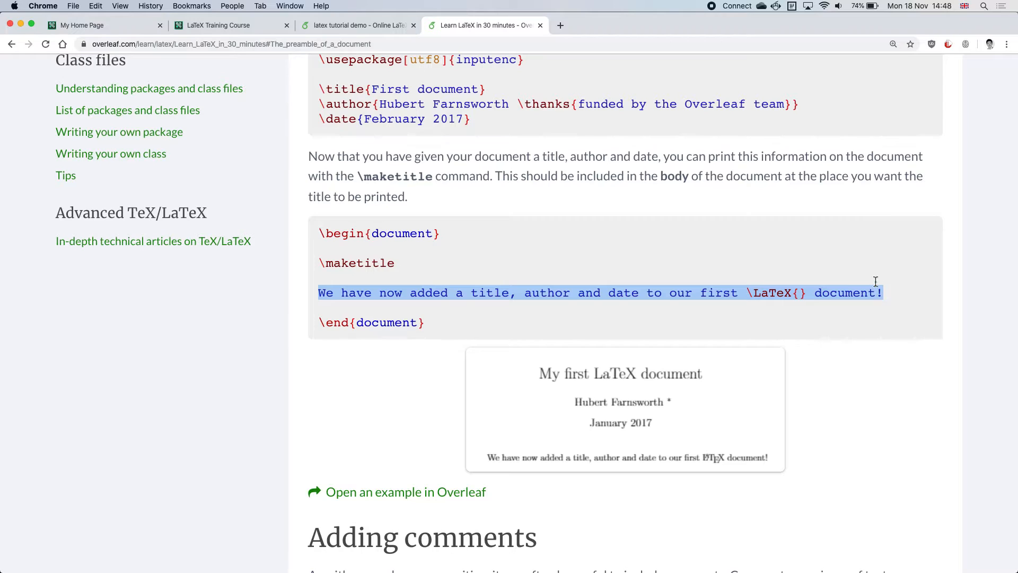
Switch back to the latex tutorial demo project and highlight its matching commands, from \documentclass and \author to \begin{document} and \maketitle.
left_click(365, 25)
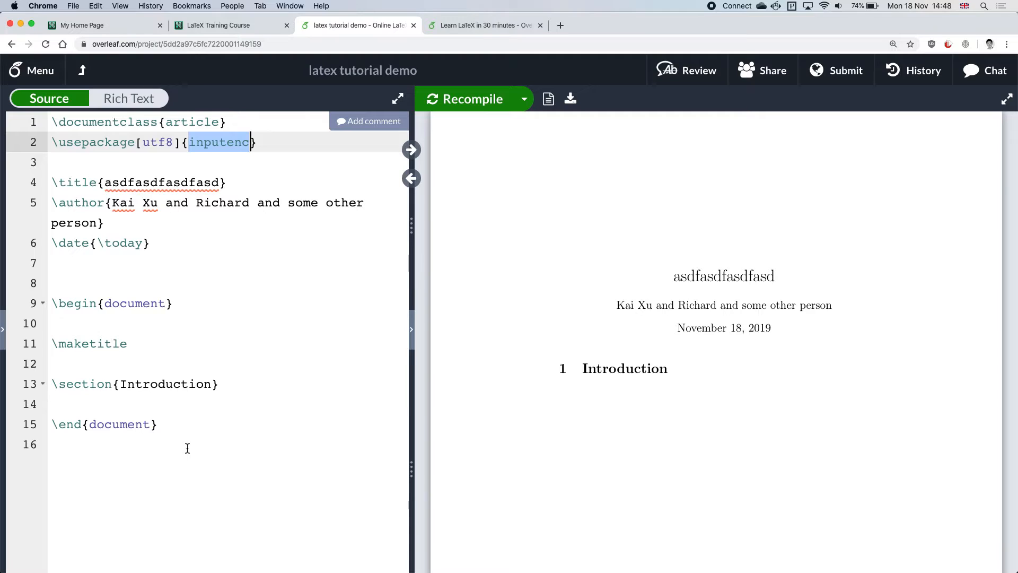
double_click(112, 122)
left_click(75, 183)
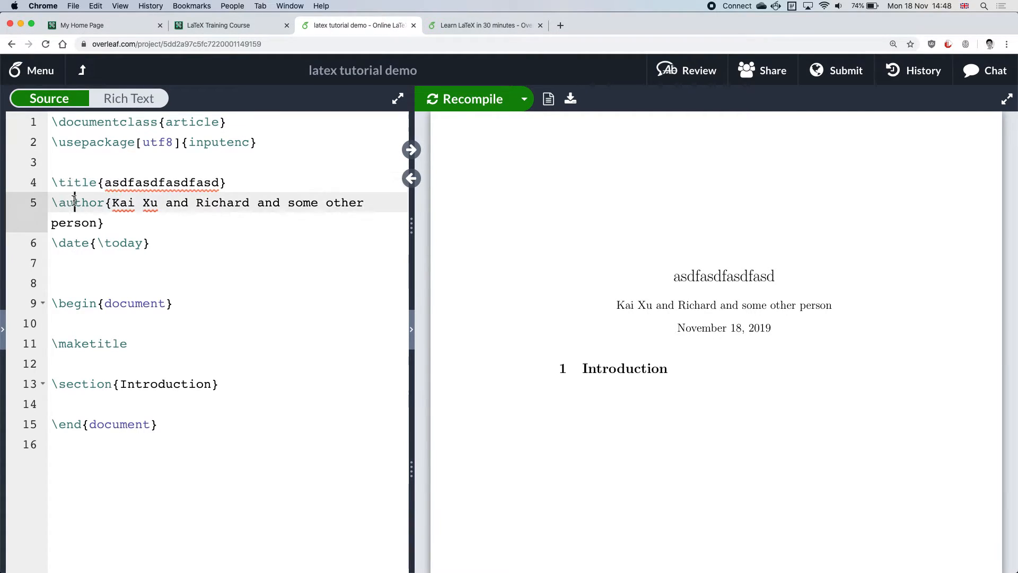
double_click(68, 203)
left_click(82, 303)
triple_click(82, 303)
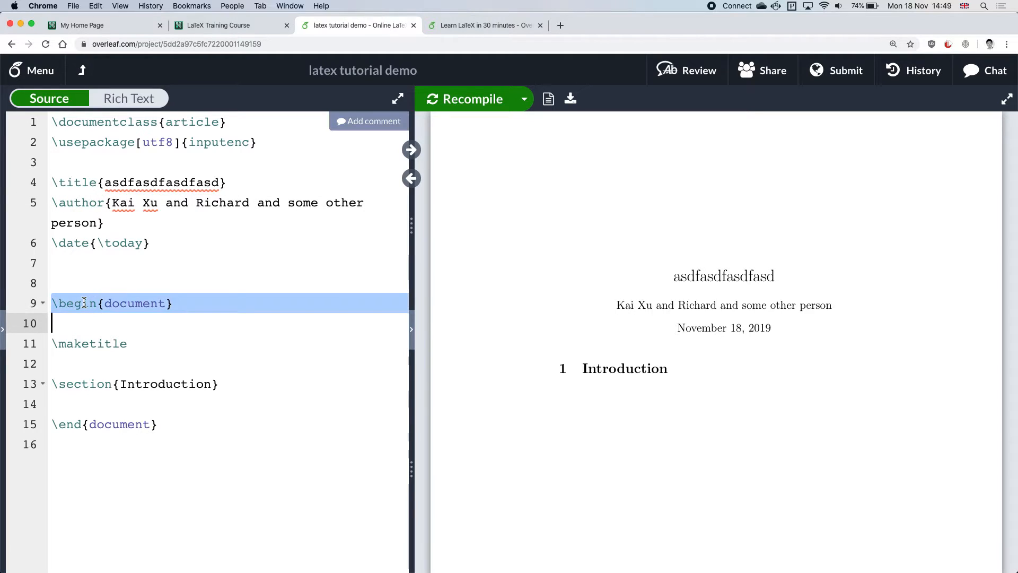
double_click(89, 344)
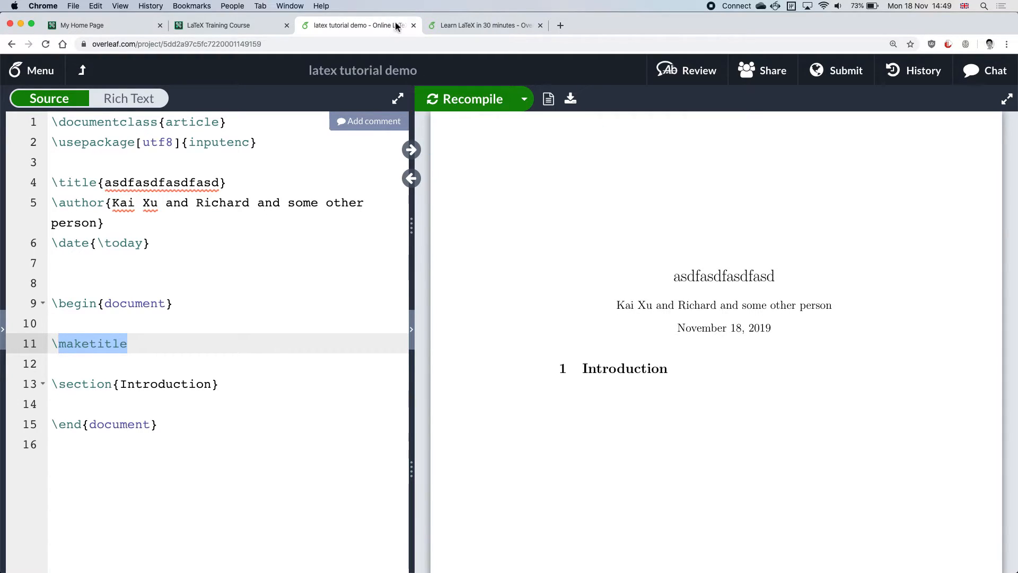
Go back to the guide and read the "Adding comments" section, highlighting the % symbol that starts the comment in its example.
left_click(457, 27)
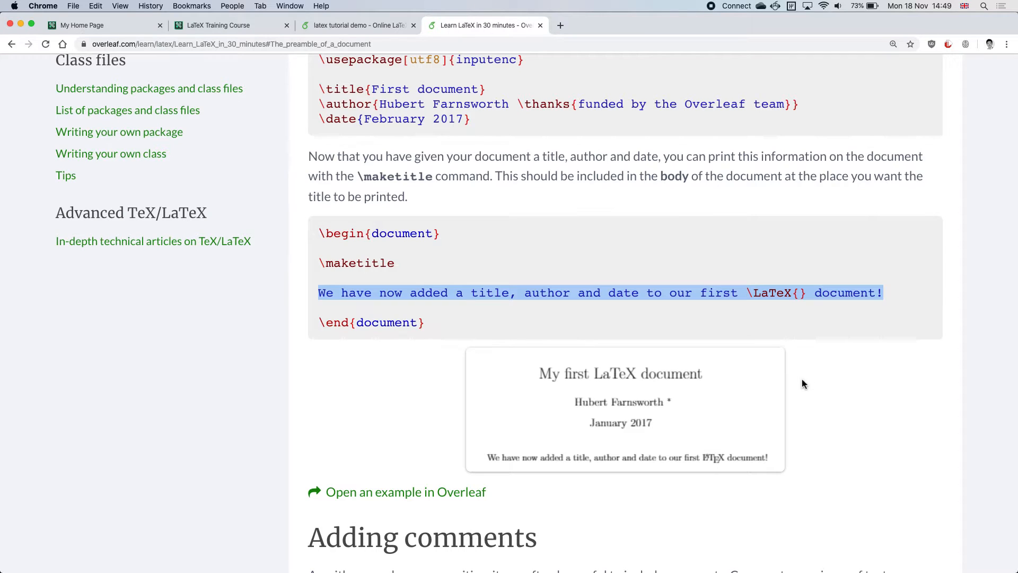
left_click(833, 398)
scroll(833, 398, "down", 4)
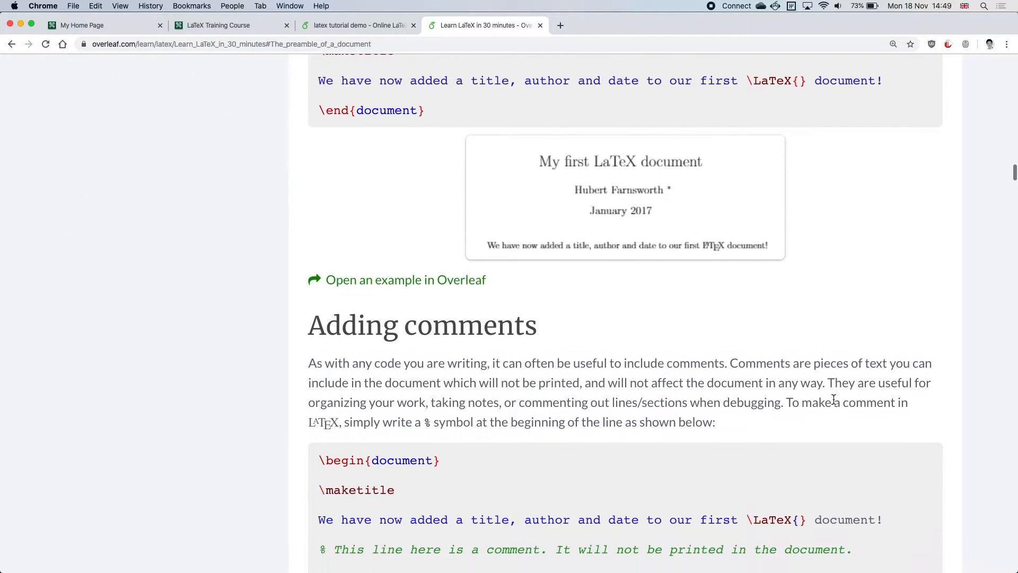
scroll(834, 399, "down", 1)
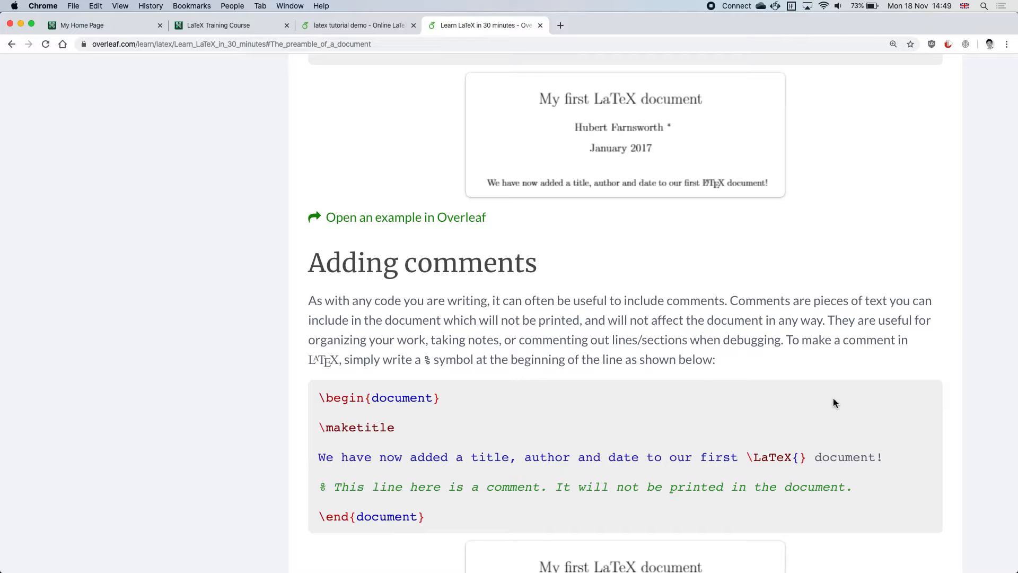
scroll(832, 403, "down", 1)
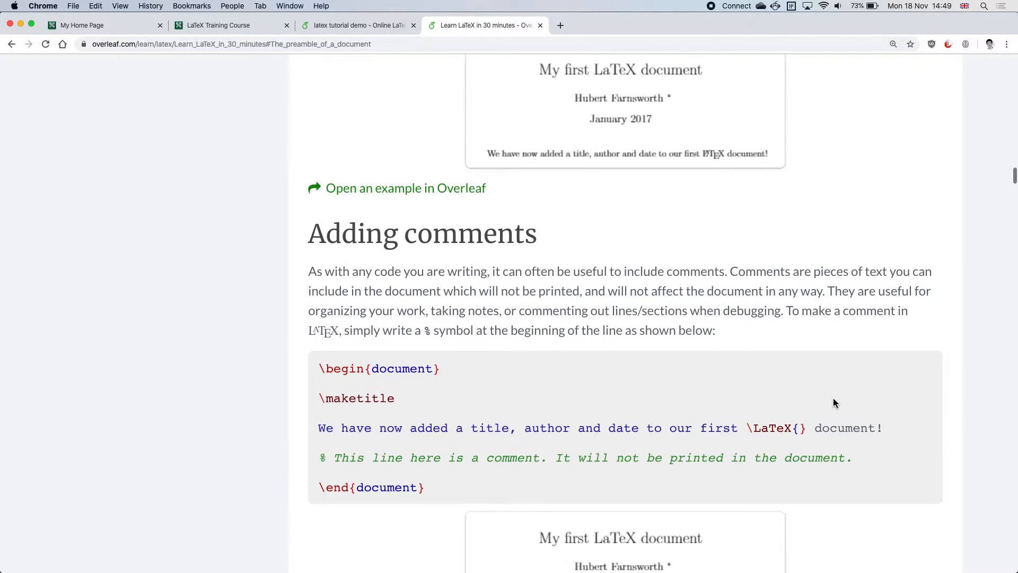
double_click(480, 236)
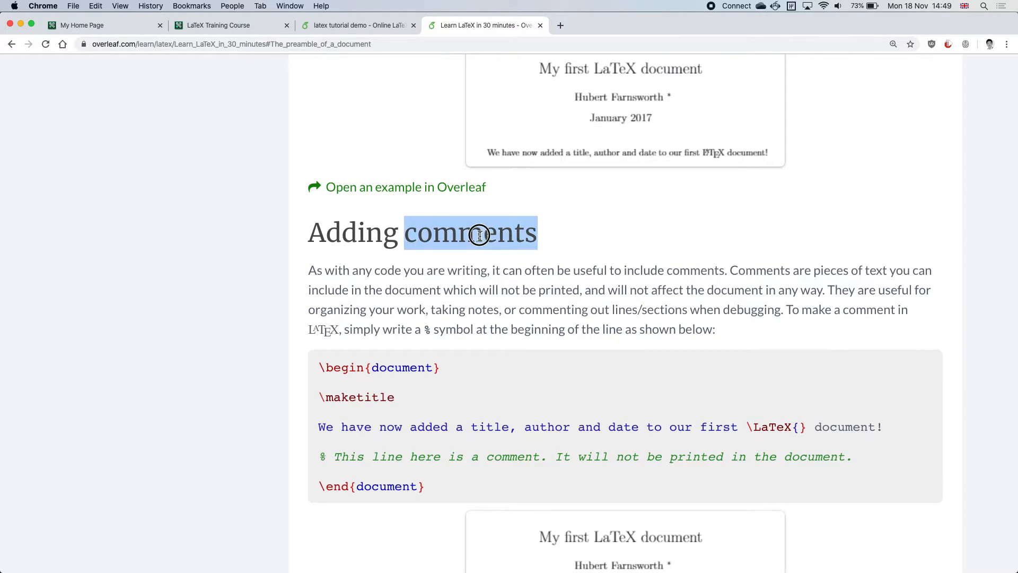
scroll(581, 235, "down", 2)
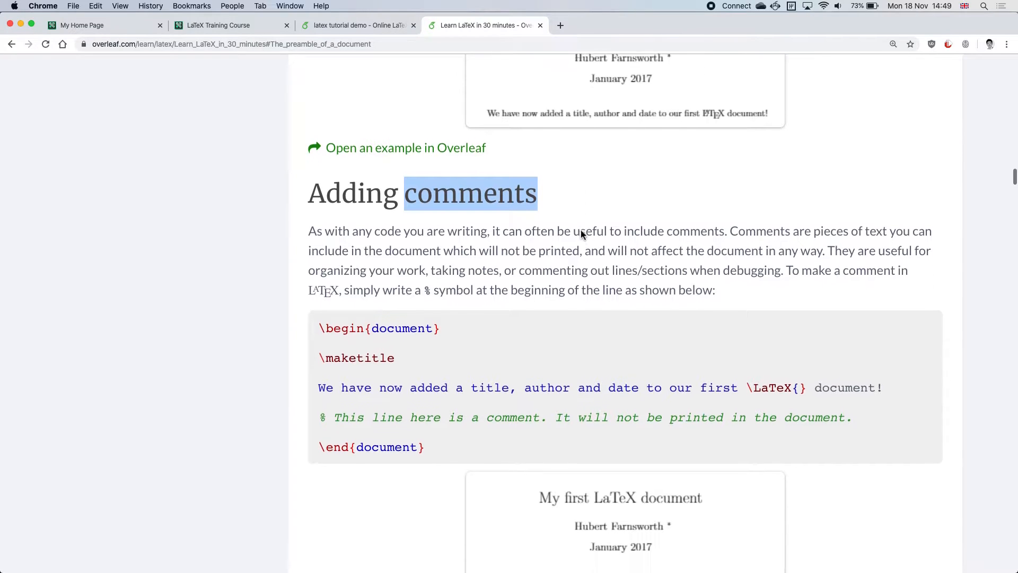
left_click(506, 309)
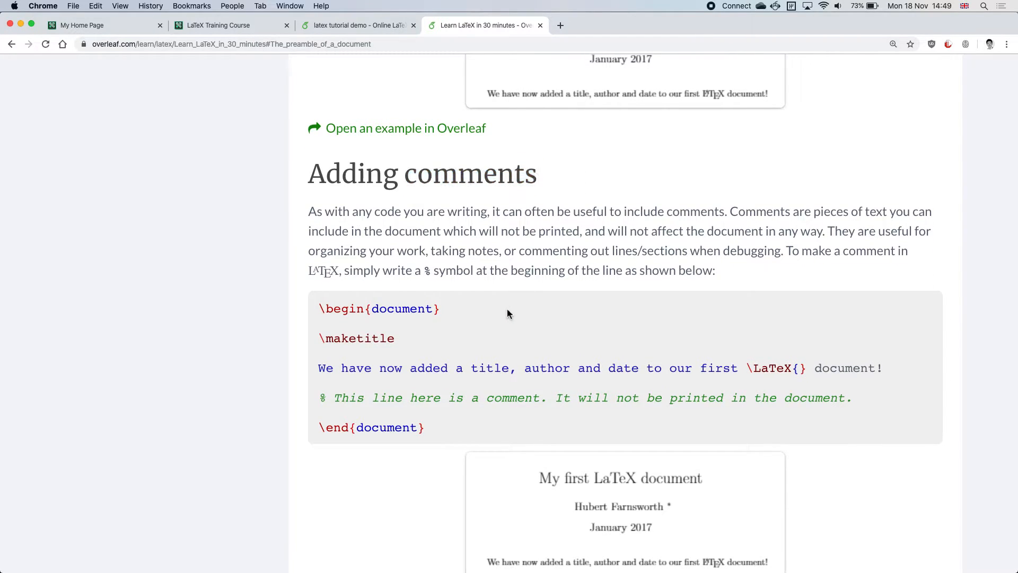
left_click_drag(322, 397, 325, 398)
In the latex tutorial demo project, add the line "This is my first latex document." below the Introduction section heading and recompile.
left_click(344, 24)
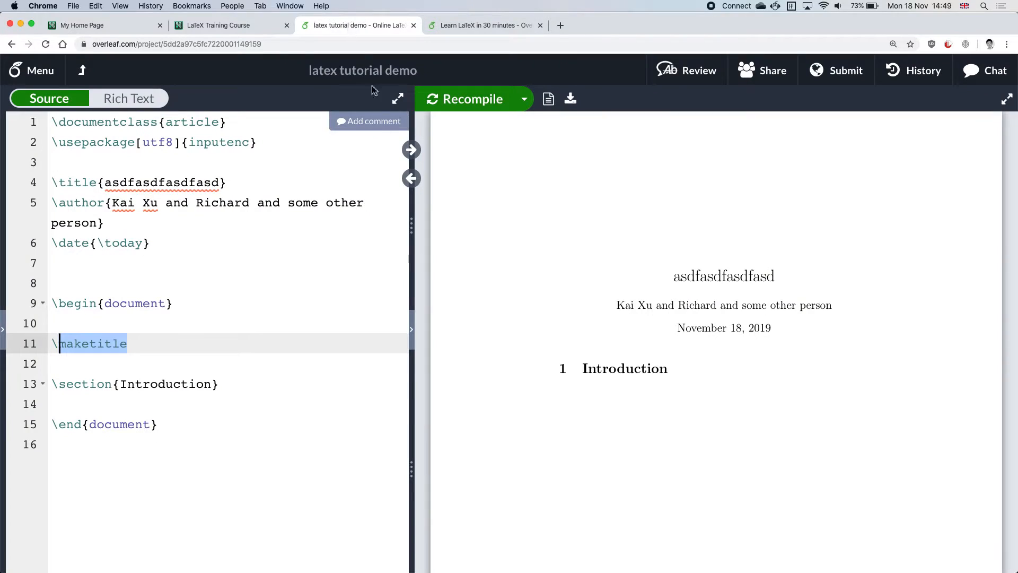
left_click(252, 389)
key("Return")
key("Return")
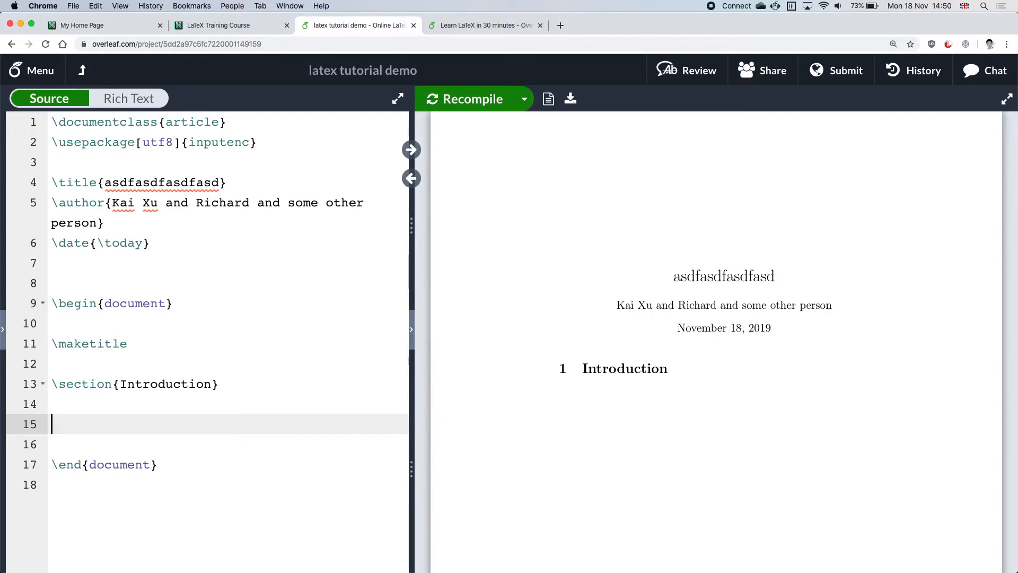
type("This is my first")
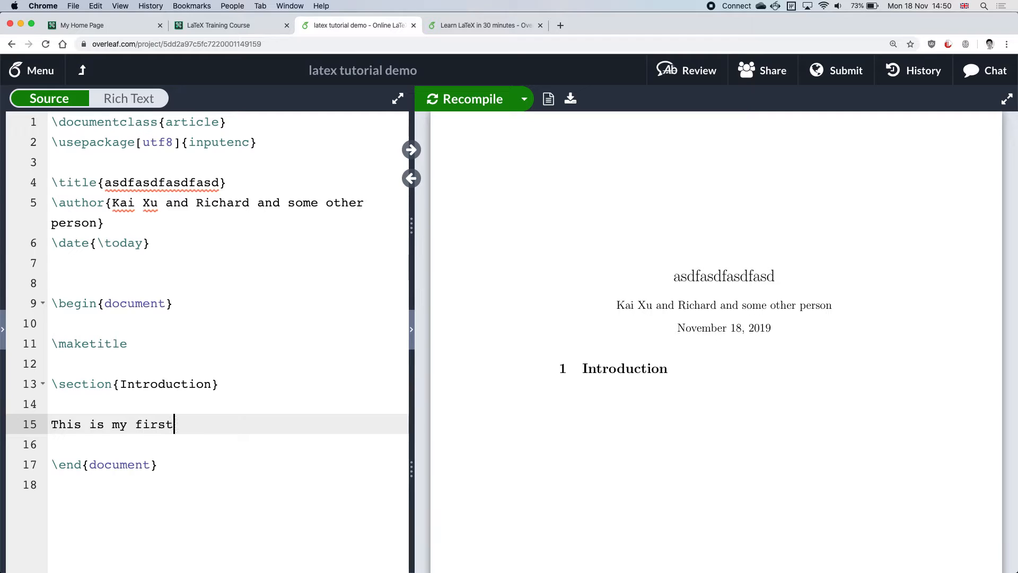
type(" latex document.")
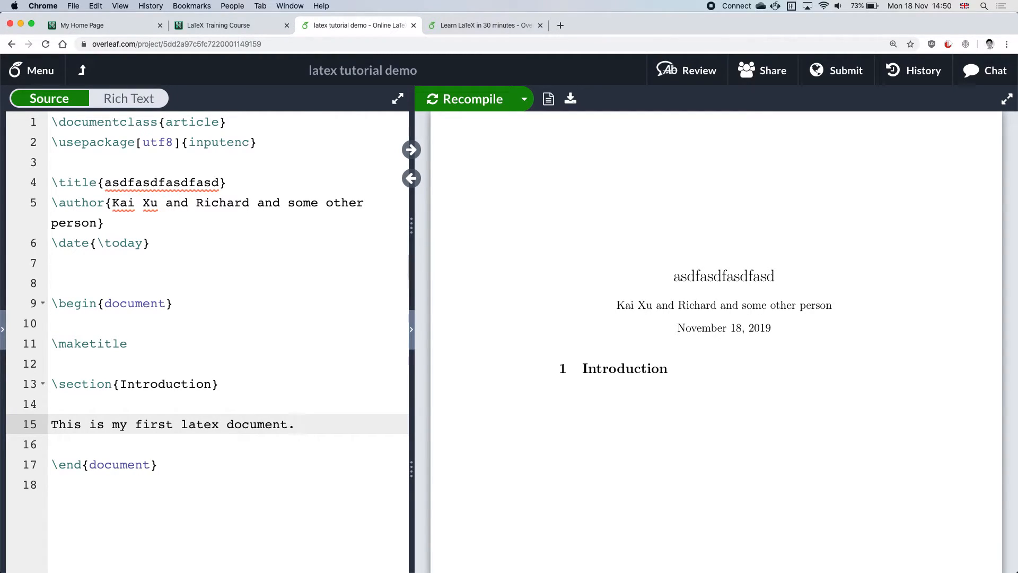
mouse_move(471, 133)
key("super+s")
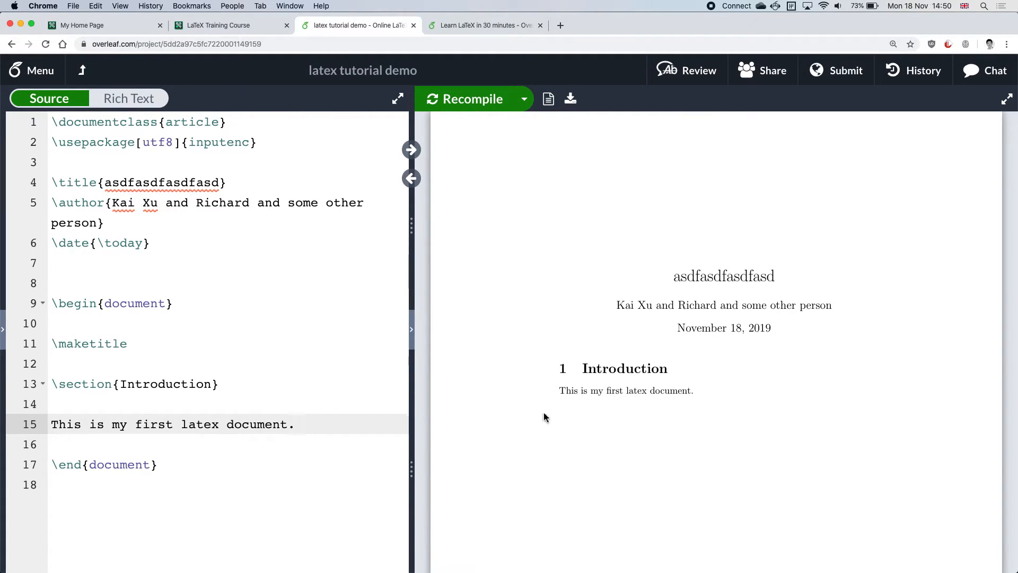
Highlight the new sentence in the PDF preview, comment out its source line with "% ", and recompile.
left_click(561, 391)
left_click_drag(562, 391, 700, 397)
left_click(691, 394)
type("%")
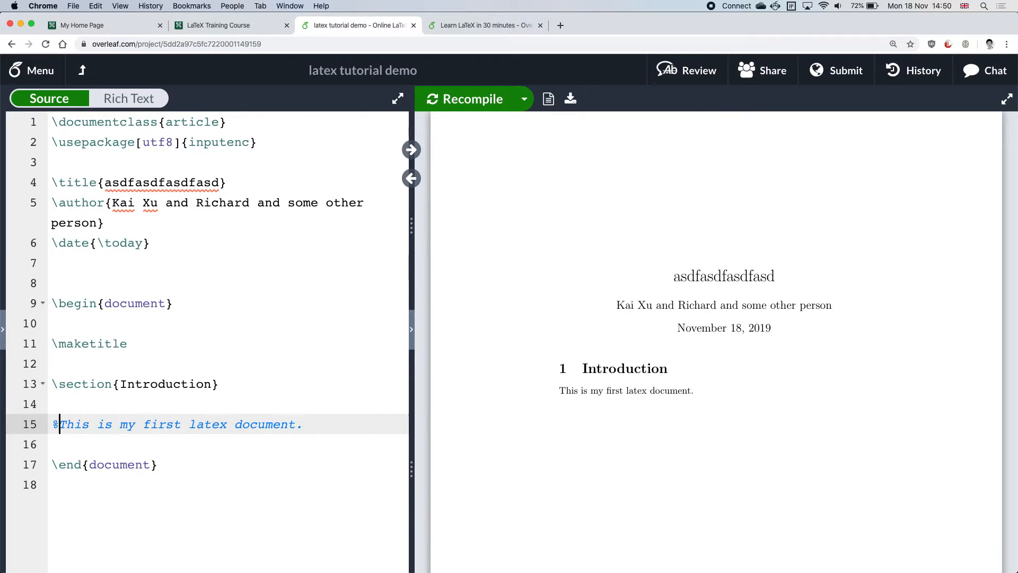
key("super+s")
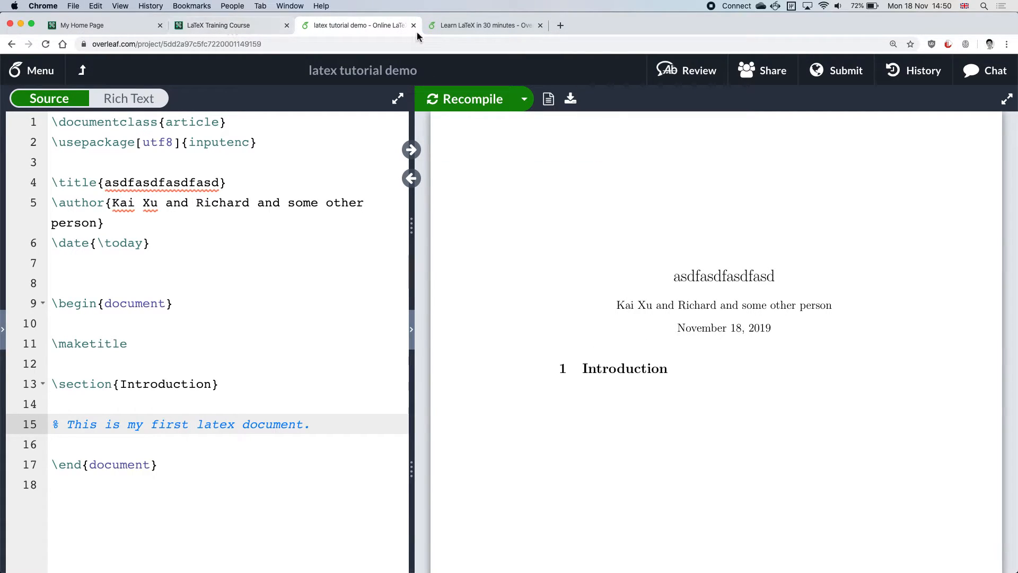
Return to the guide and examine the "Bold, italics and underlining" section, highlighting the Bold, Italics and Underline terms.
left_click(479, 25)
scroll(657, 237, "down", 8)
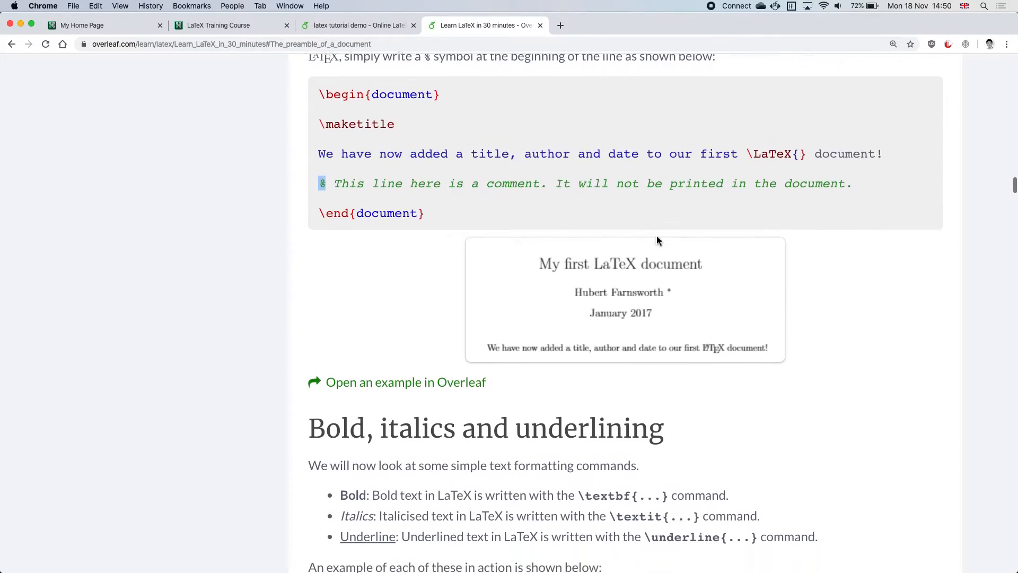
scroll(656, 237, "down", 1)
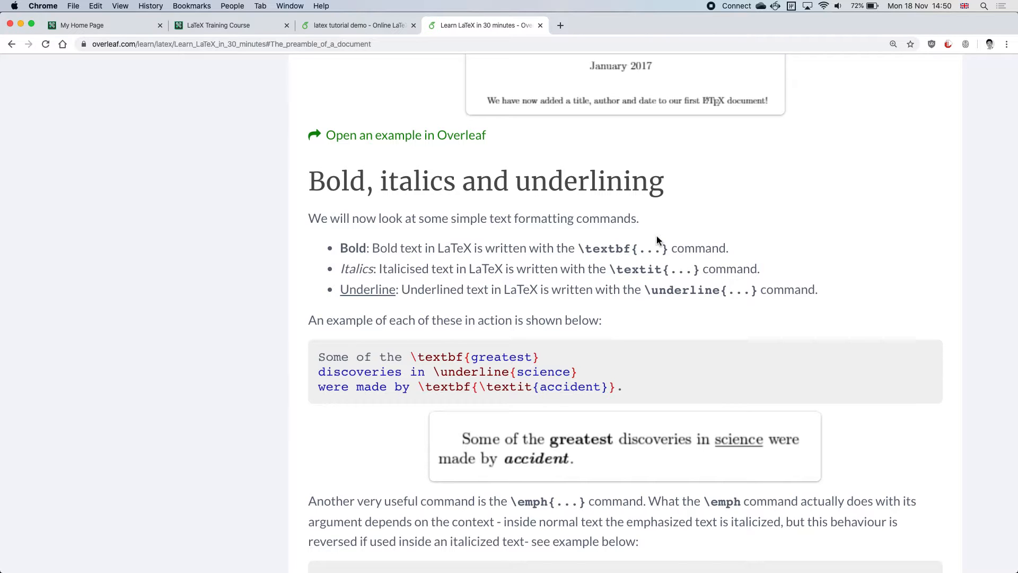
scroll(657, 236, "down", 2)
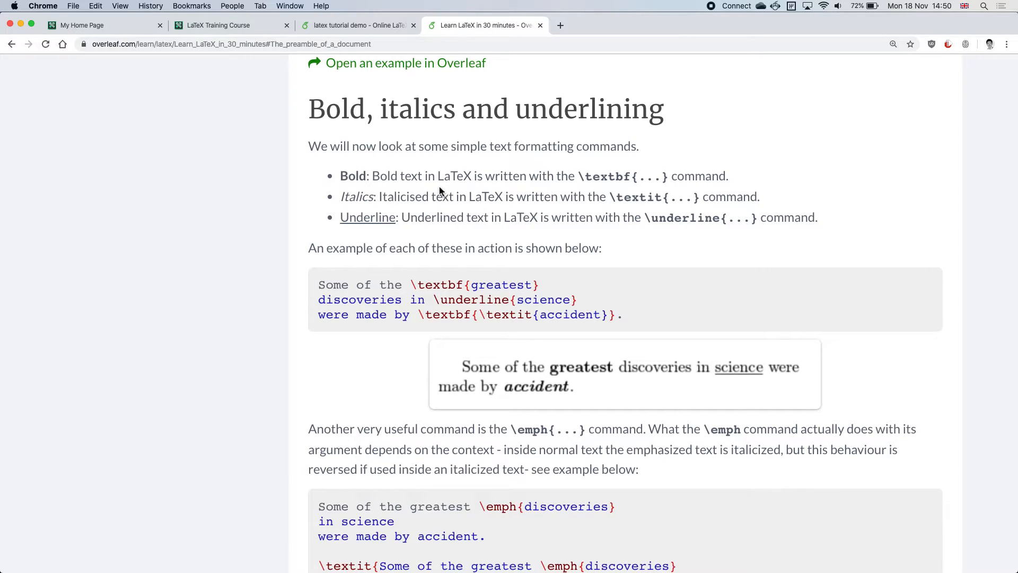
double_click(351, 178)
double_click(355, 197)
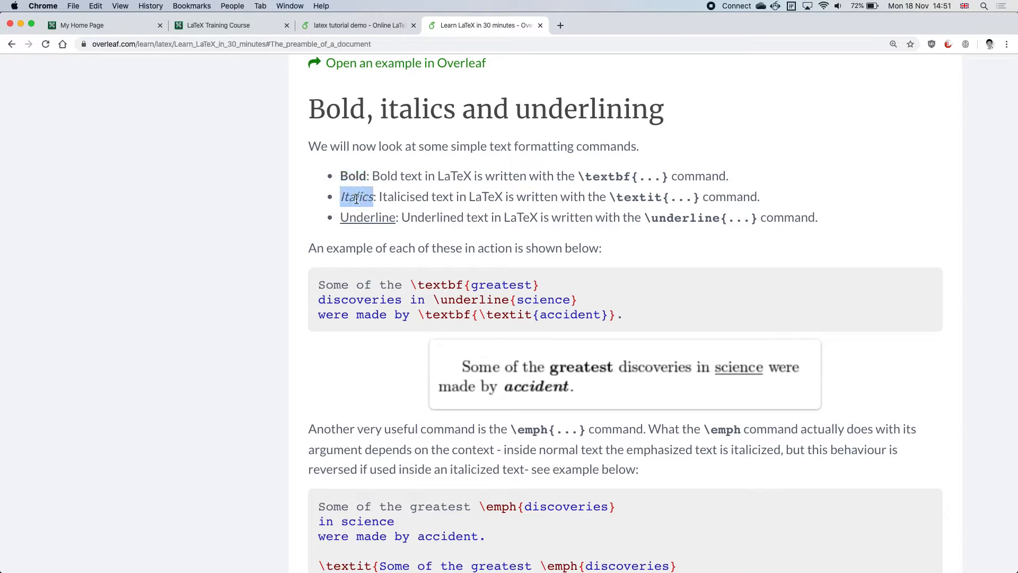
double_click(362, 217)
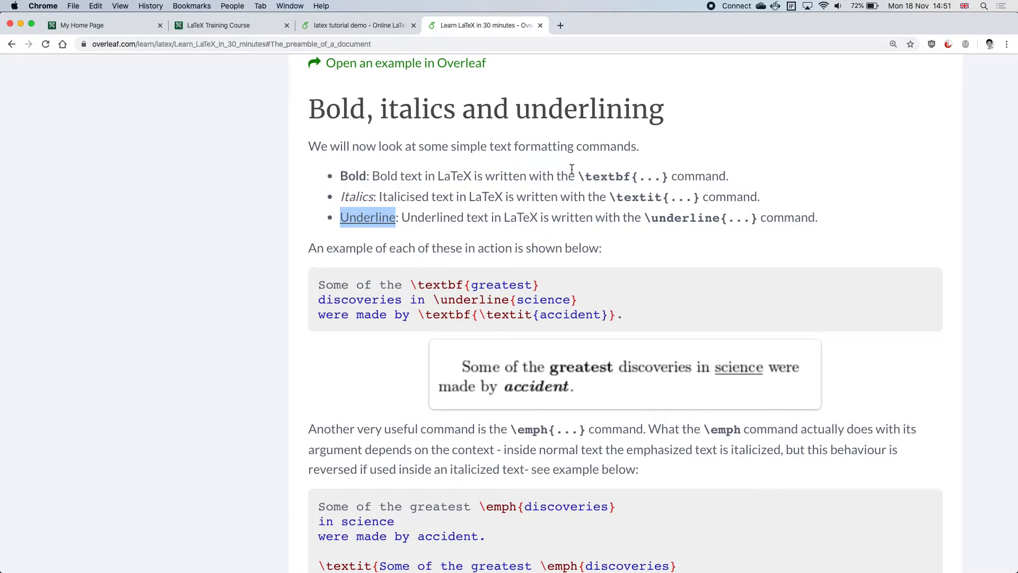
Examine the guide's Bold entry, highlighting the \textbf command and the place for its text argument.
double_click(346, 178)
left_click_drag(578, 177, 631, 178)
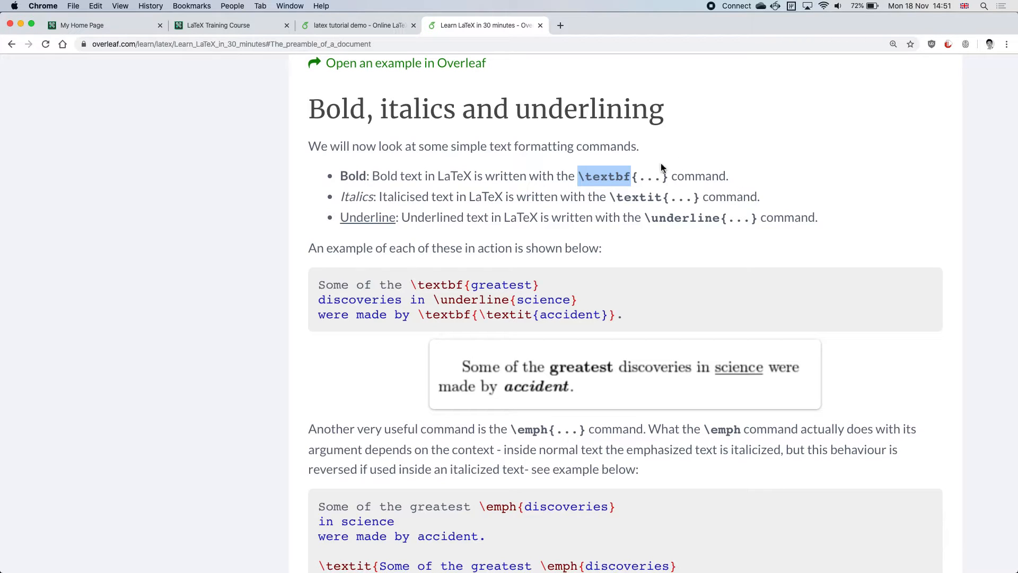
left_click(651, 177)
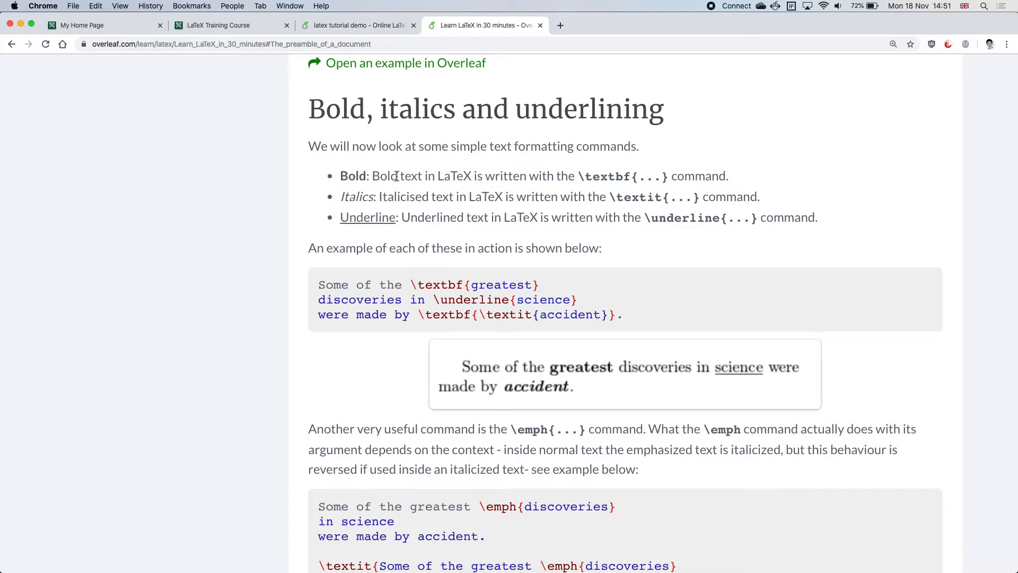
double_click(349, 175)
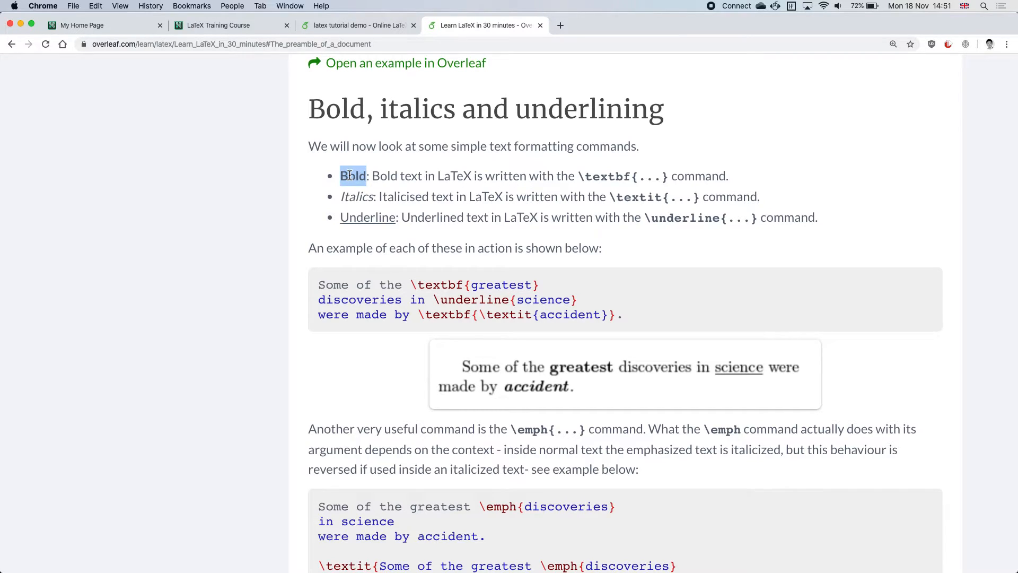
left_click(574, 170)
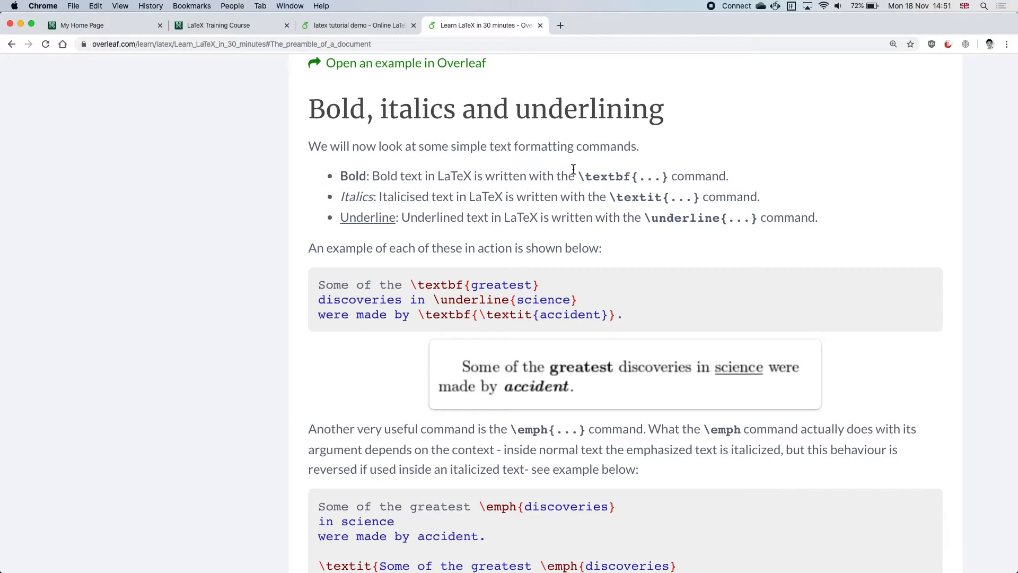
Re-examine the guide's \textbf{...} syntax and highlight the "greatest" argument in the code example below it.
left_click(579, 175)
left_click_drag(579, 175, 634, 177)
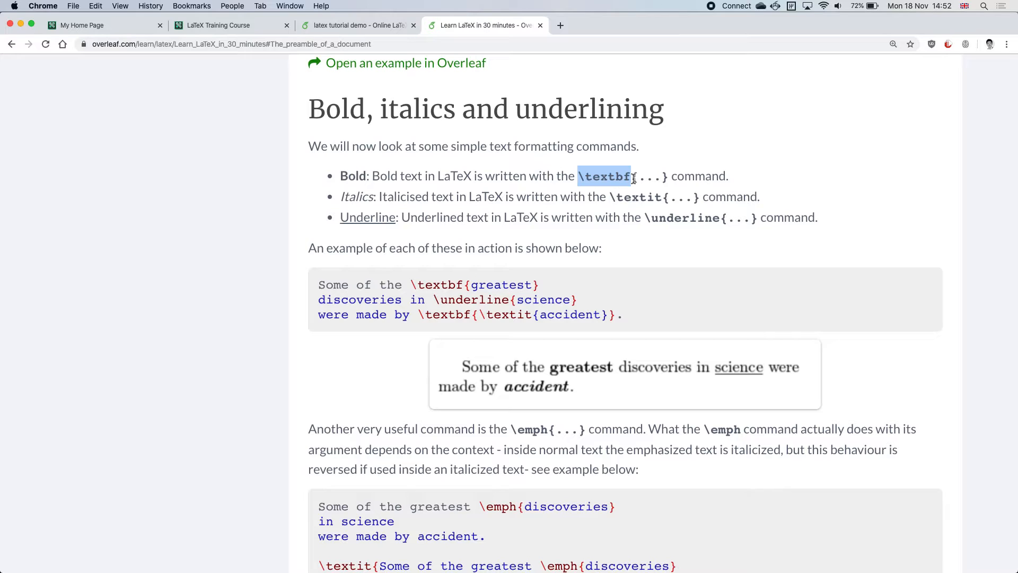
left_click(593, 179)
left_click_drag(592, 179, 662, 180)
left_click(639, 179)
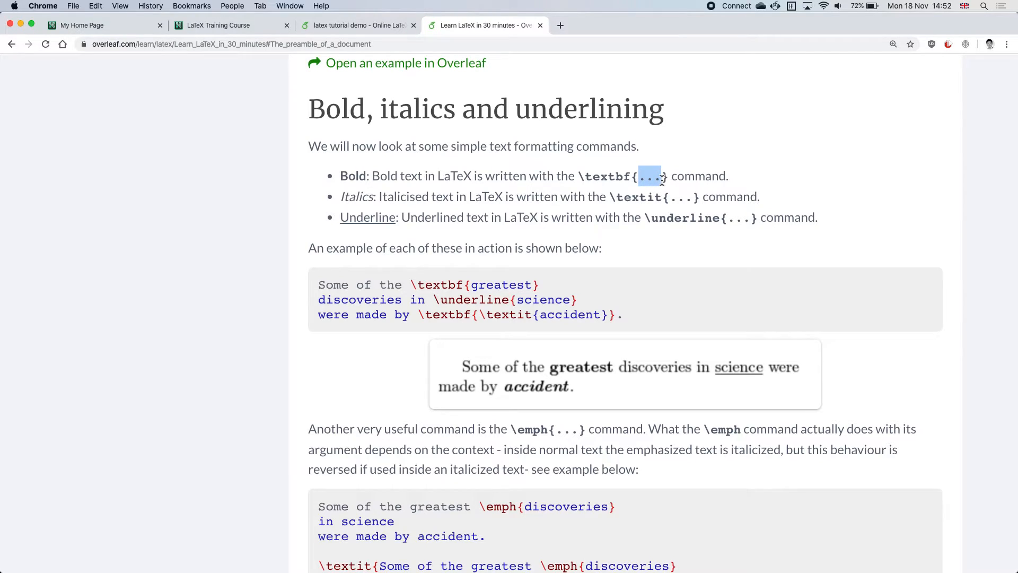
left_click(571, 283)
left_click(418, 285)
left_click_drag(418, 285, 532, 285)
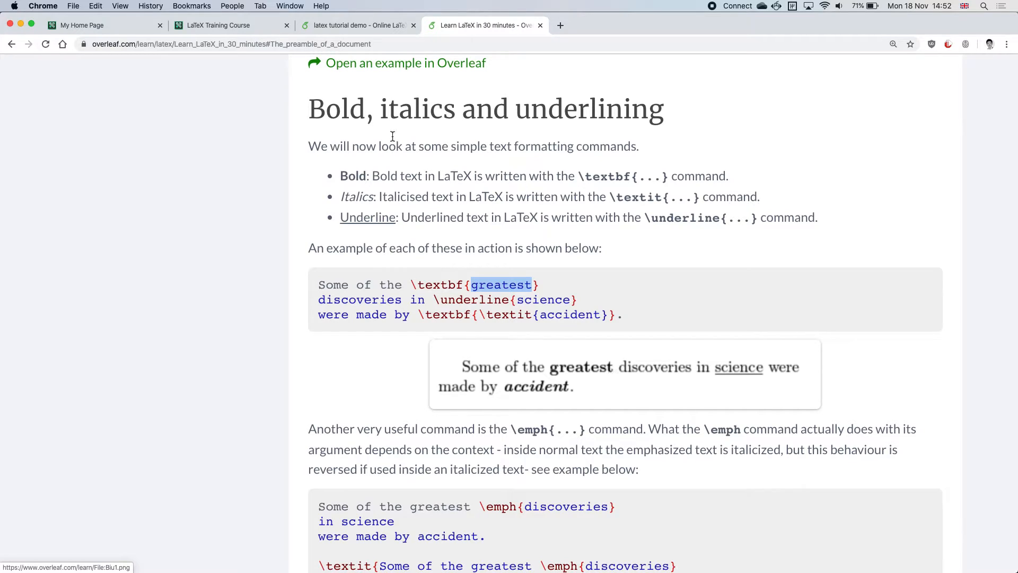
Switch to the latex tutorial demo project and uncomment the line "This is my first latex document.".
left_click(345, 30)
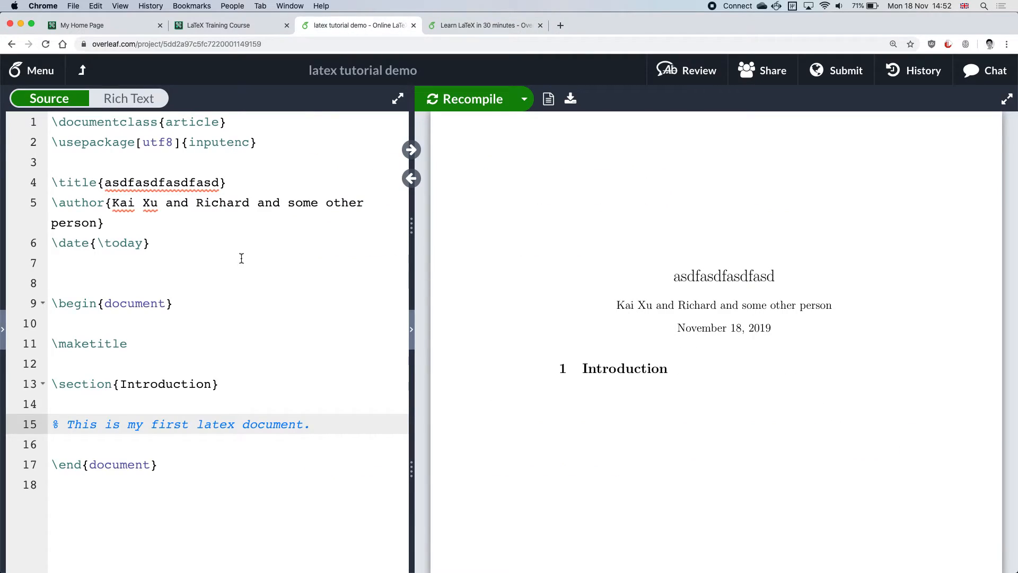
key("BackSpace")
key("BackSpace")
Make the word "first" bold by wrapping it as \textbf{first} in the Introduction sentence, and recompile.
key("Right")
key("Right")
key("Right")
key("Right")
key("Right")
key("Right")
key("Right")
key("Right")
key("Right")
key("Right")
key("Right")
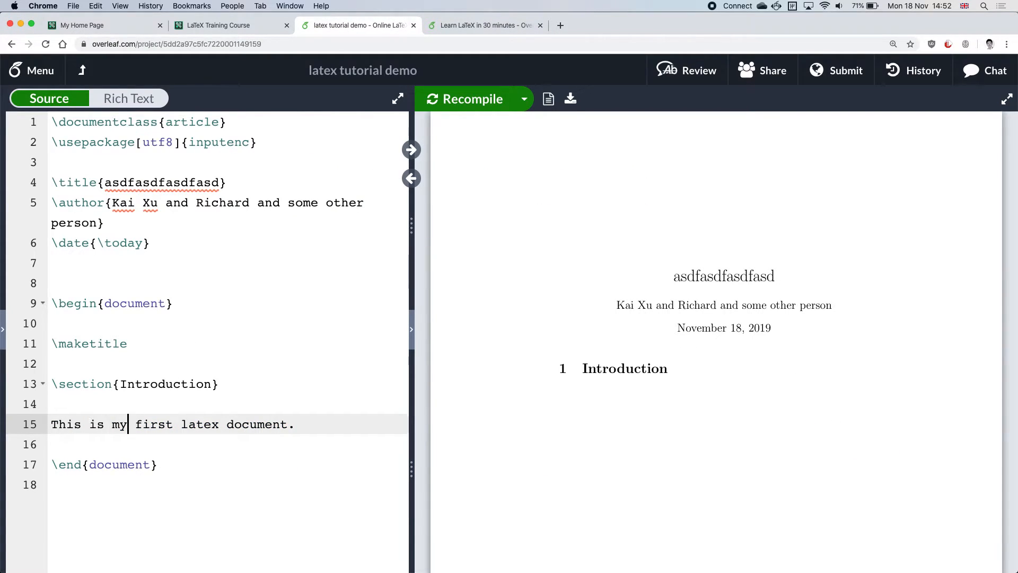
type("\\tex")
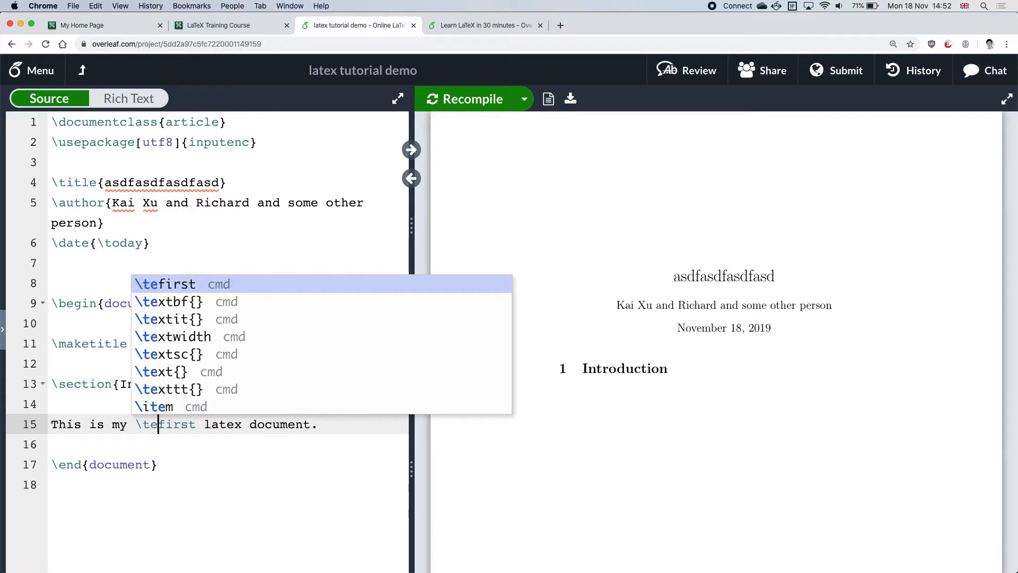
key("Down")
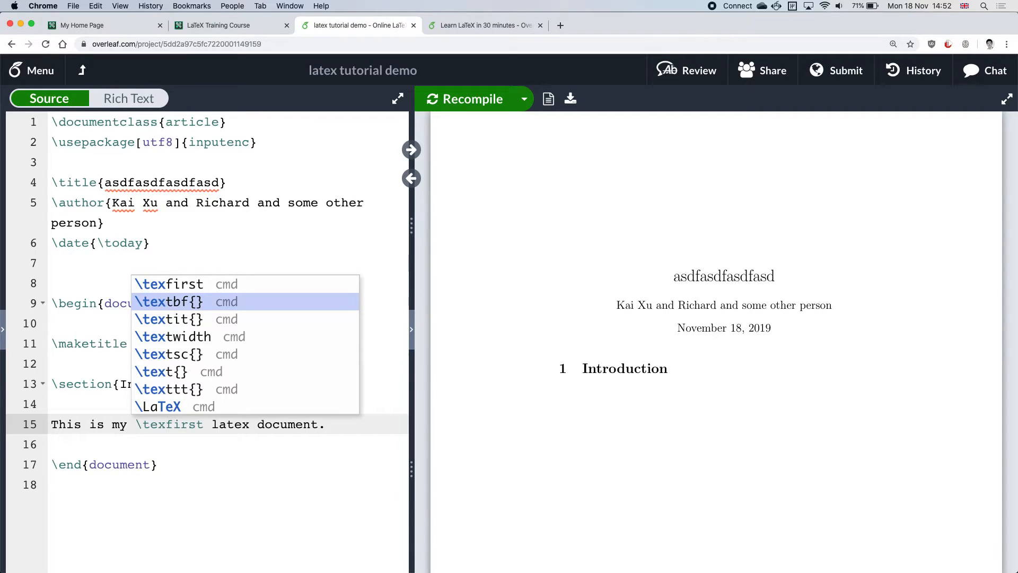
key("Return")
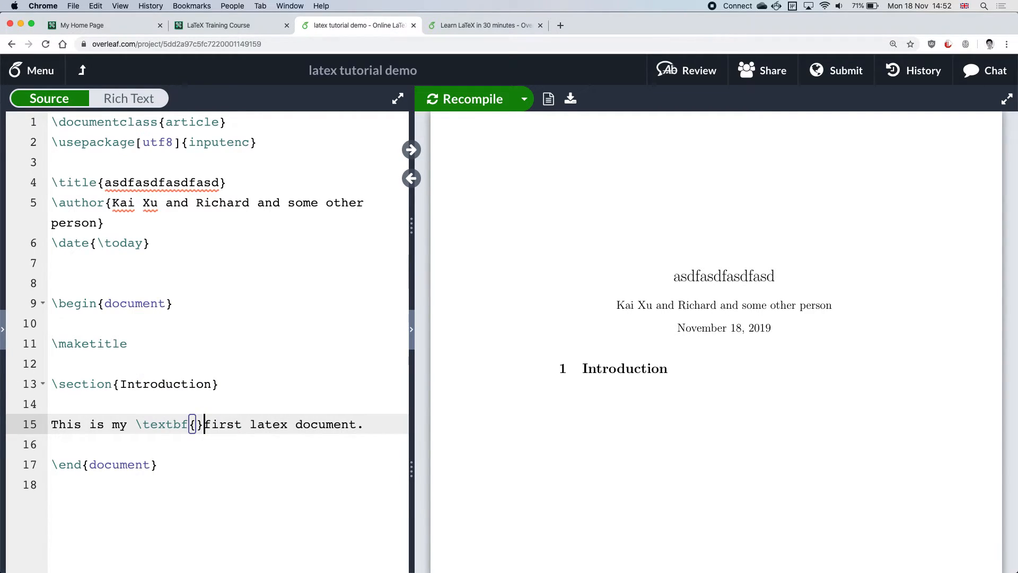
key("Delete")
key("Right")
key("Right")
key("Right")
key("Right")
key("Right")
type("}")
key("super+s")
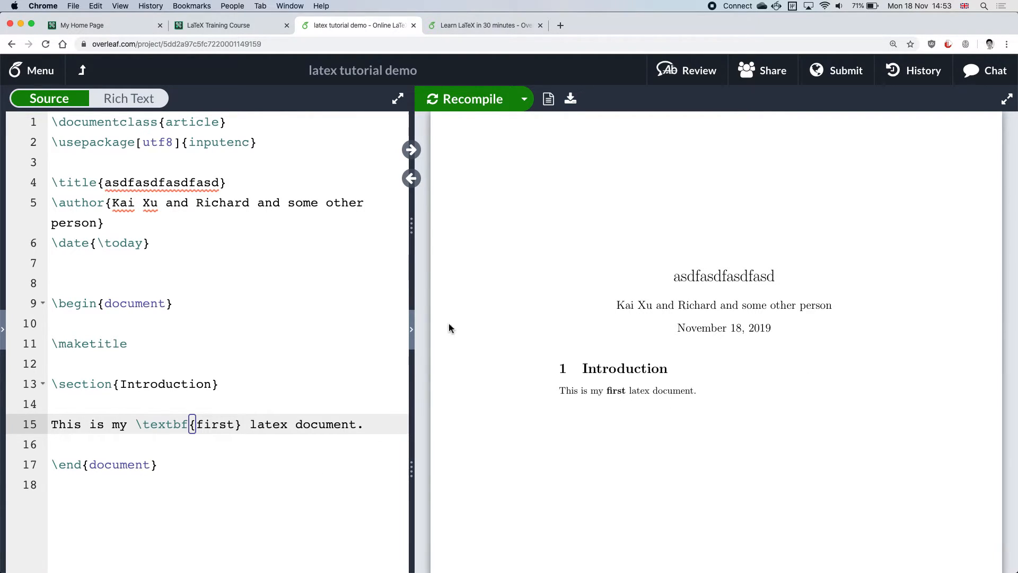
Enlarge the PDF preview to inspect the bold word, highlight \textbf{first} in the source, and widen the source editor again.
left_click_drag(415, 266, 281, 253)
scroll(759, 306, "down", 5)
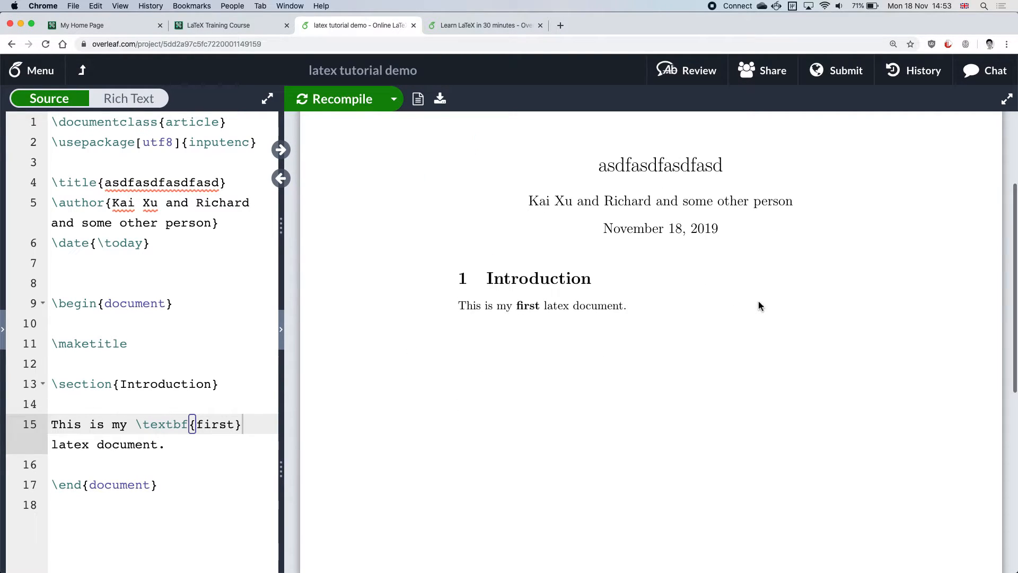
double_click(524, 285)
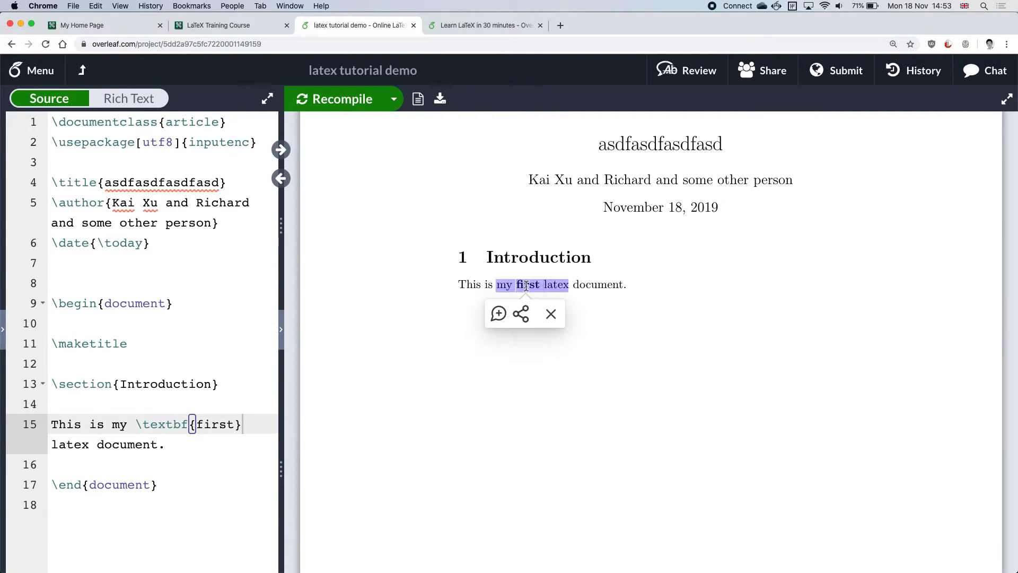
left_click(551, 313)
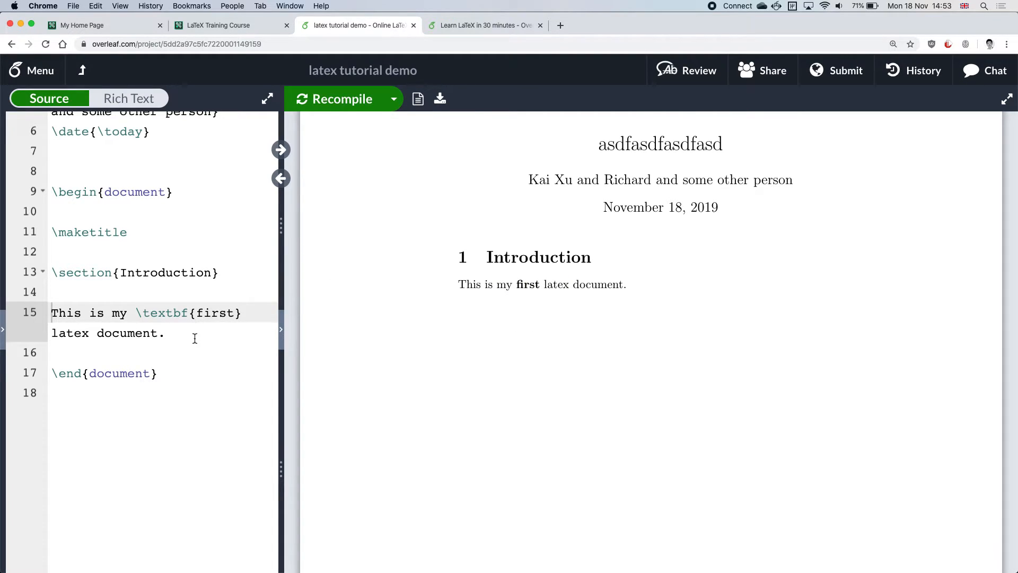
left_click_drag(136, 313, 252, 313)
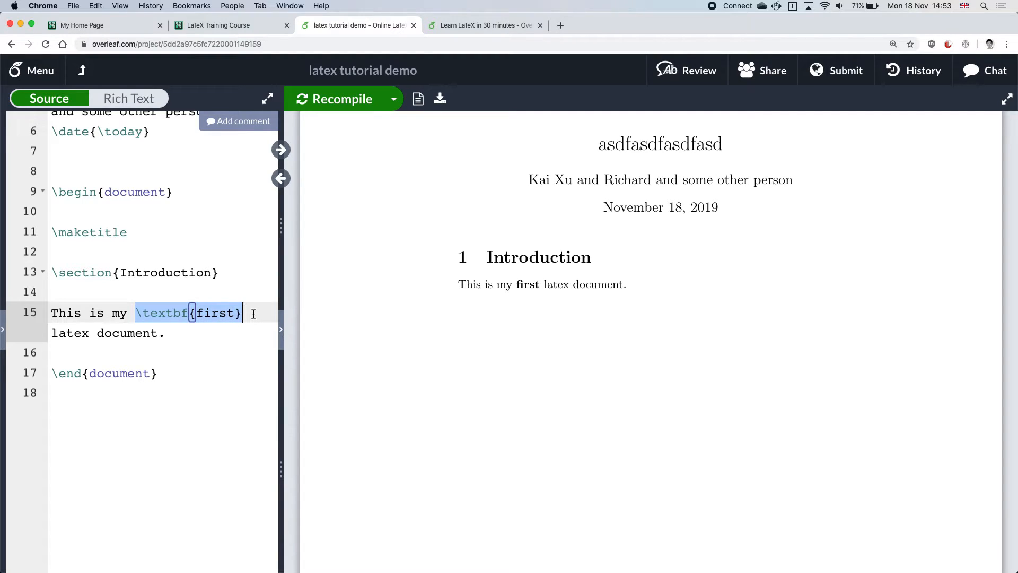
left_click_drag(281, 254, 349, 266)
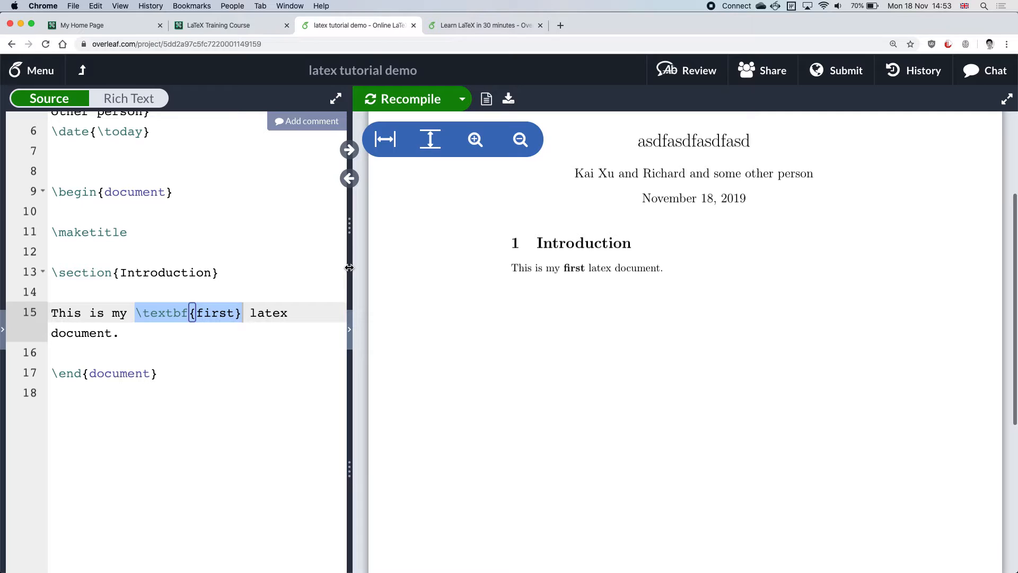
Return to the guide and highlight the textit and underline command names in the Italics and Underline entries.
left_click(488, 25)
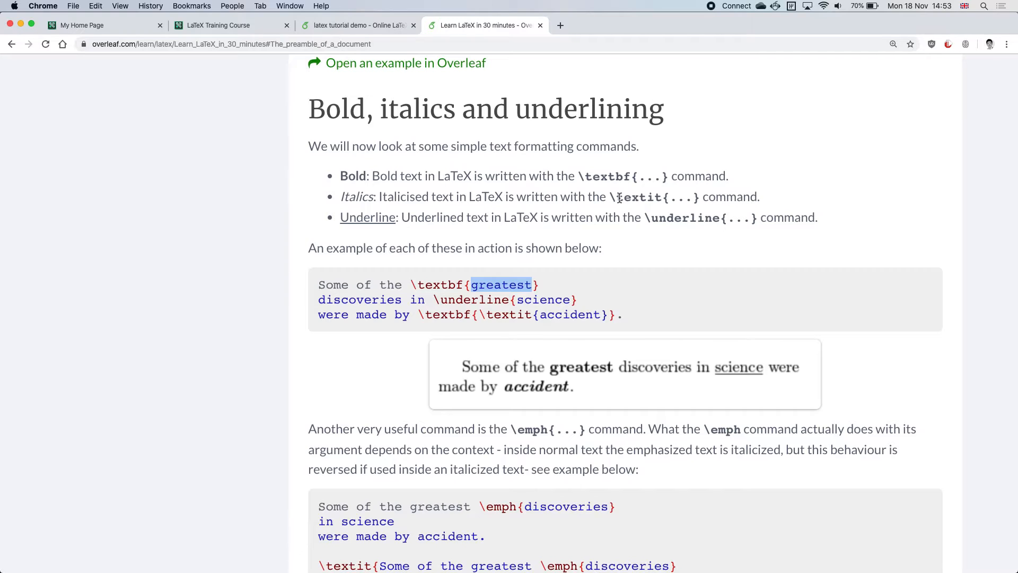
left_click_drag(617, 197, 662, 200)
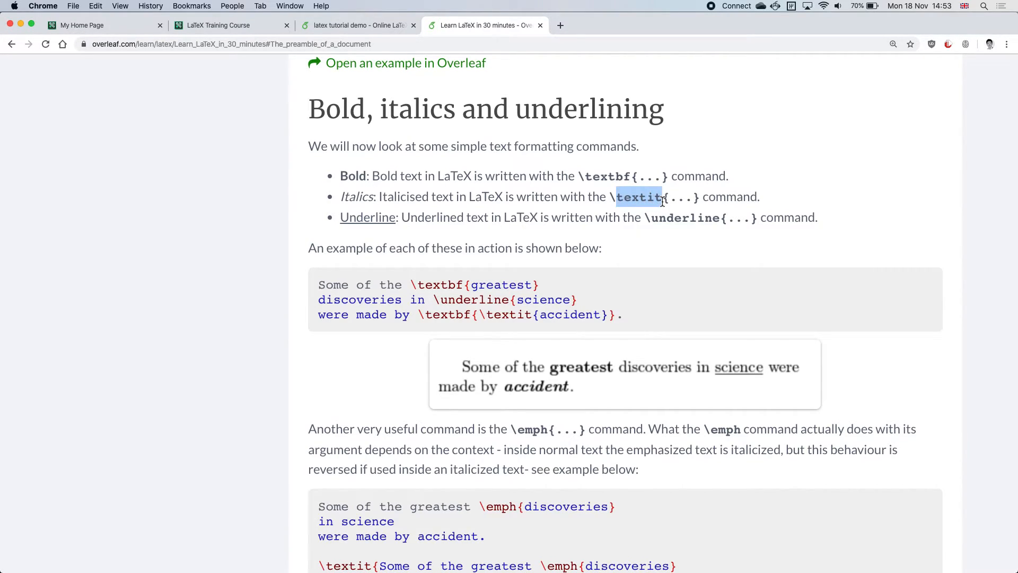
left_click(659, 240)
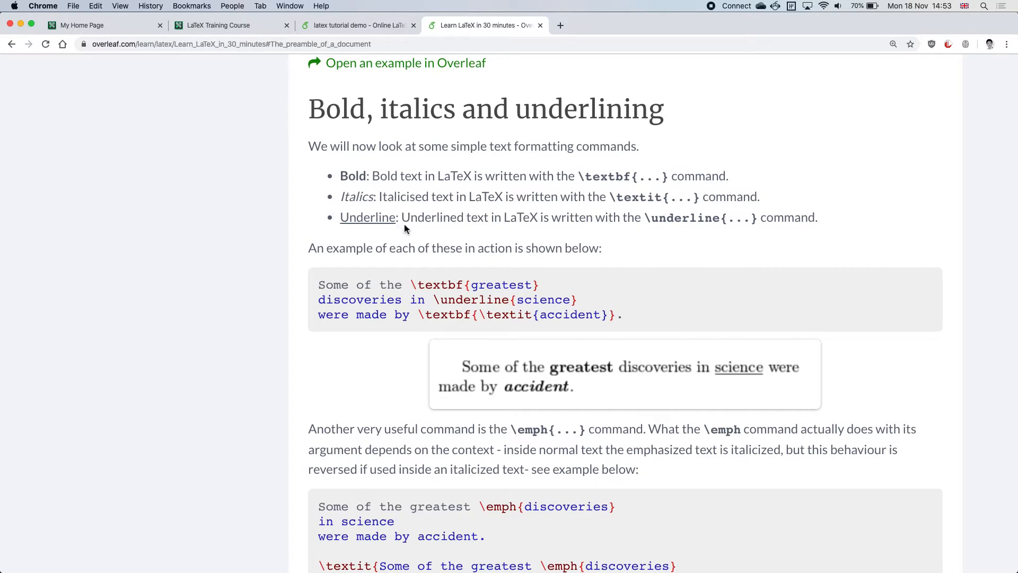
left_click_drag(654, 222, 722, 221)
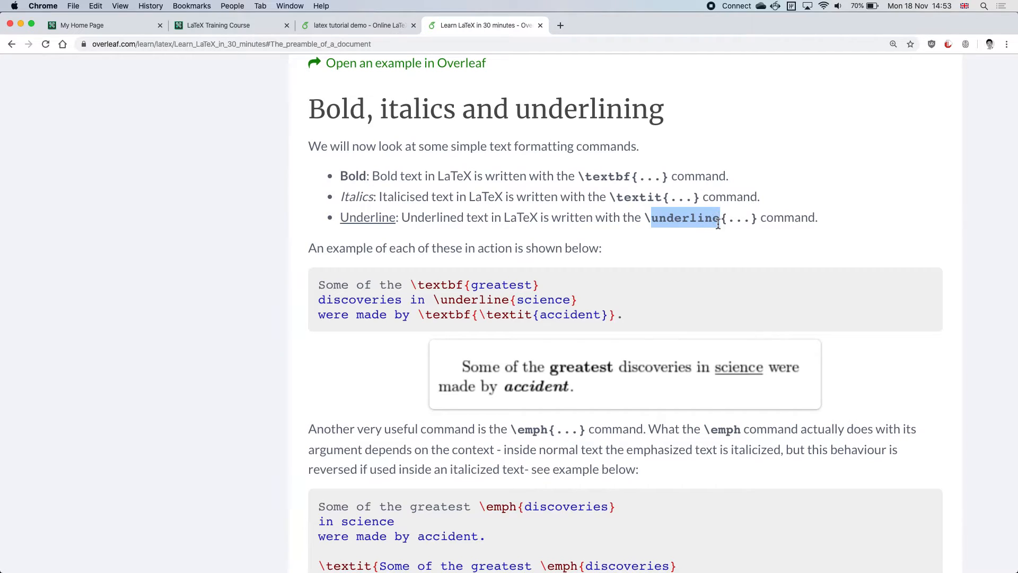
In the demo project, underline the words "latex document" with \underline{latex document}, recompile, and highlight the command in the source.
left_click(369, 25)
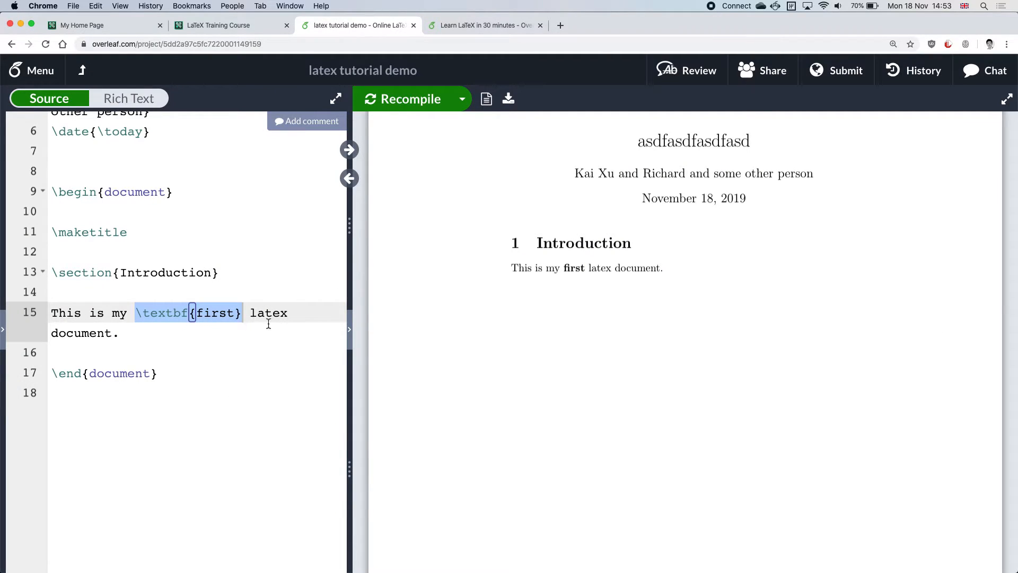
left_click(252, 314)
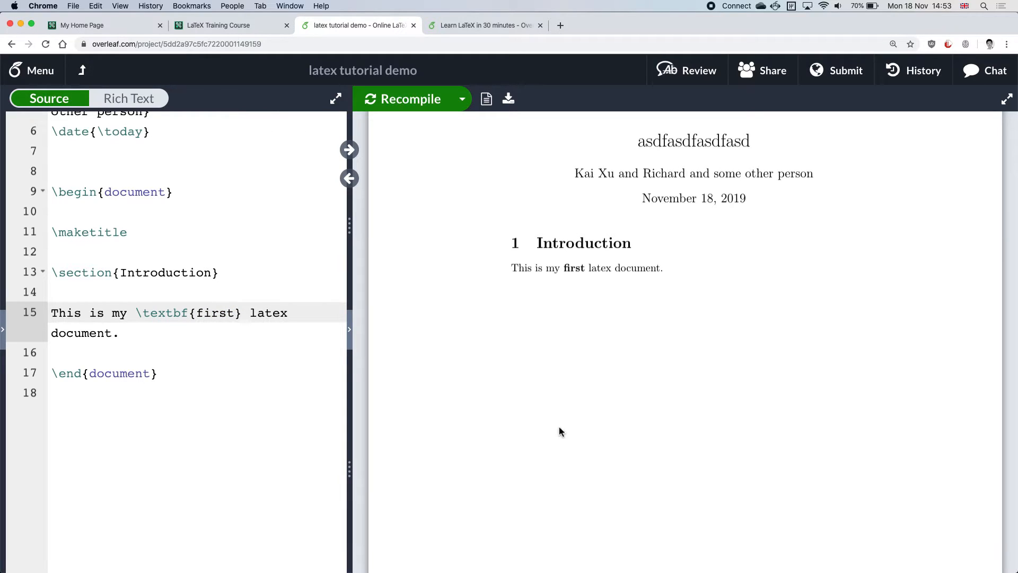
type("\\under")
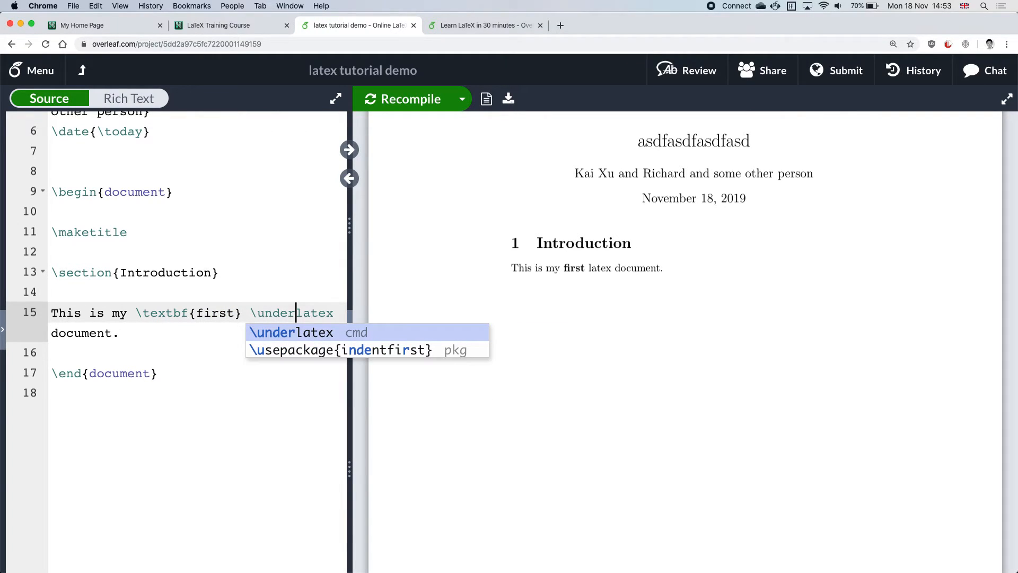
type("line{")
key("Right")
key("Right")
key("Right")
key("Right")
key("Right")
key("Right")
key("Right")
key("Right")
key("Right")
key("Right")
key("Right")
key("Right")
key("Right")
key("Right")
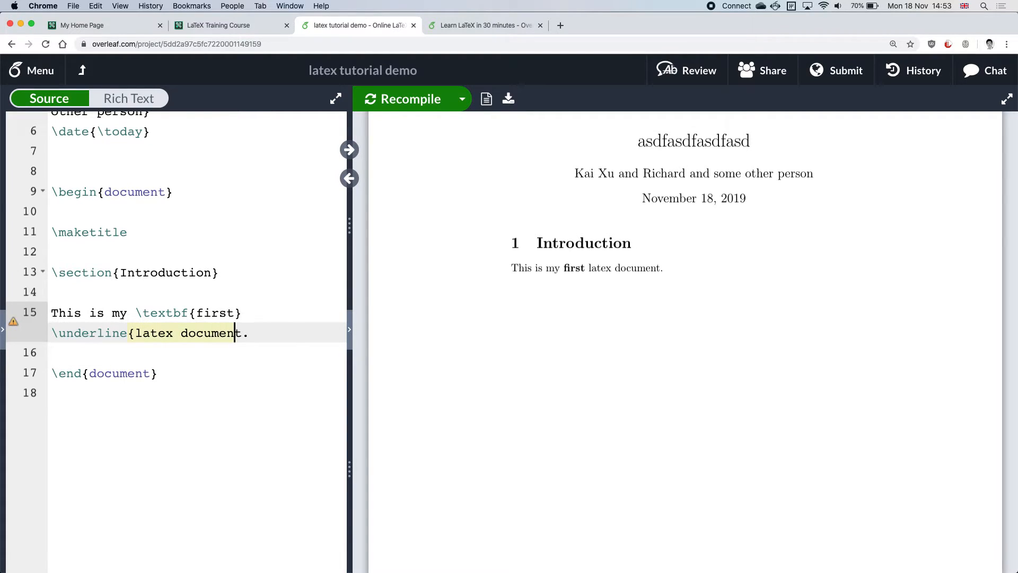
type("}")
key("super+s")
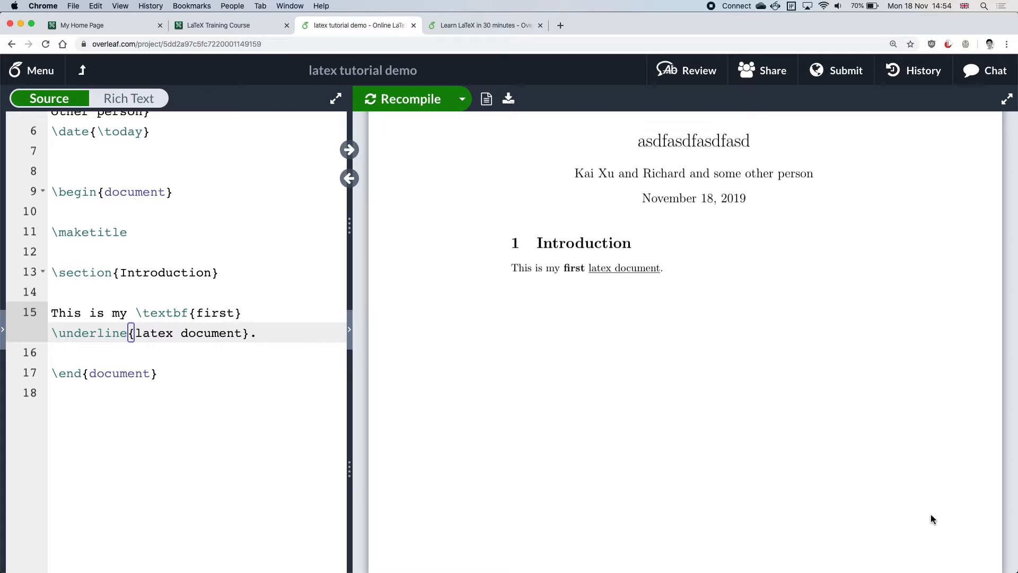
left_click_drag(54, 334, 248, 333)
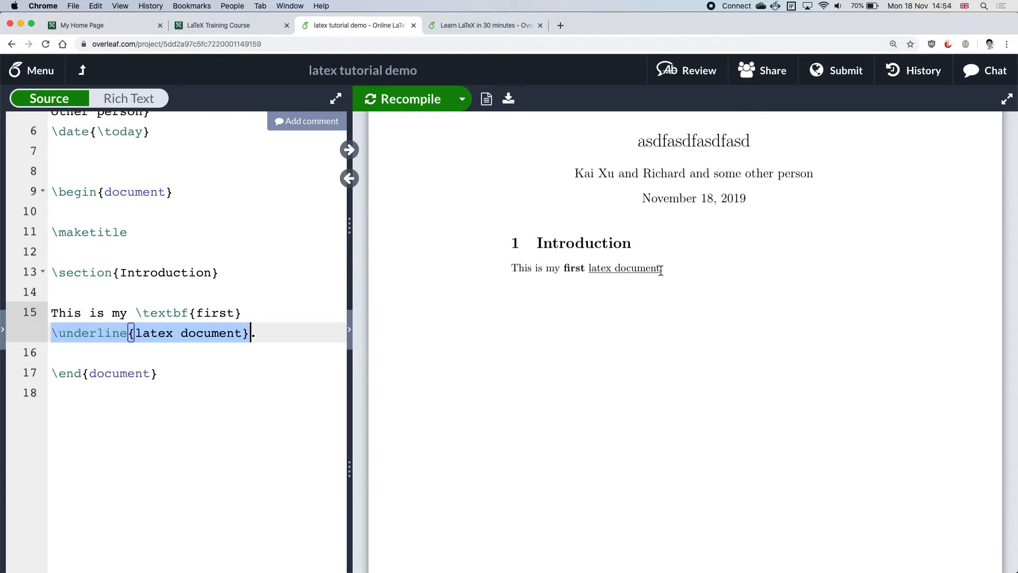
Return to the guide and go past the \emph examples to the "Adding images" section with its picture example.
left_click(473, 25)
scroll(778, 257, "down", 2)
scroll(778, 257, "down", 3)
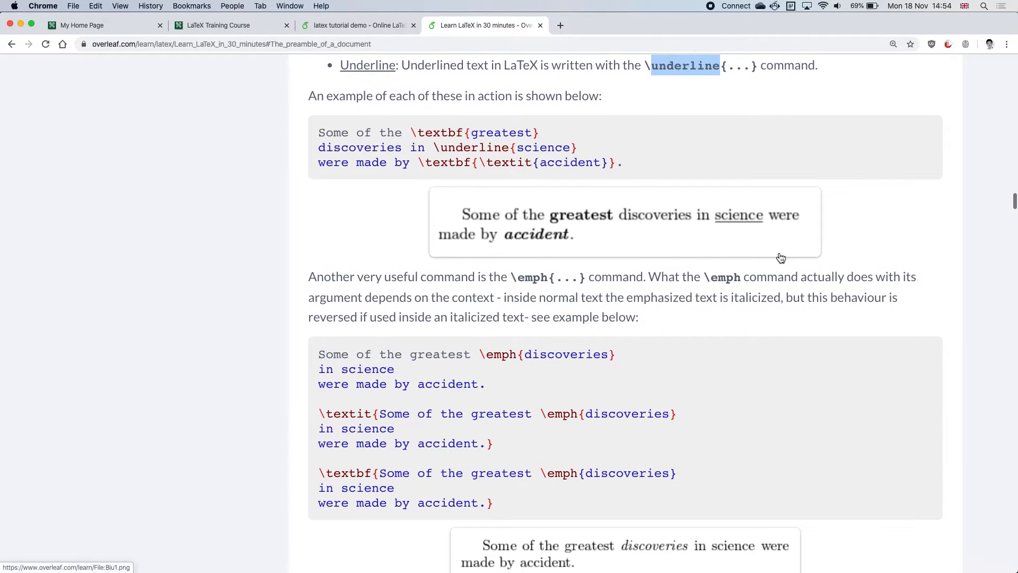
scroll(780, 258, "down", 3)
scroll(780, 258, "down", 10)
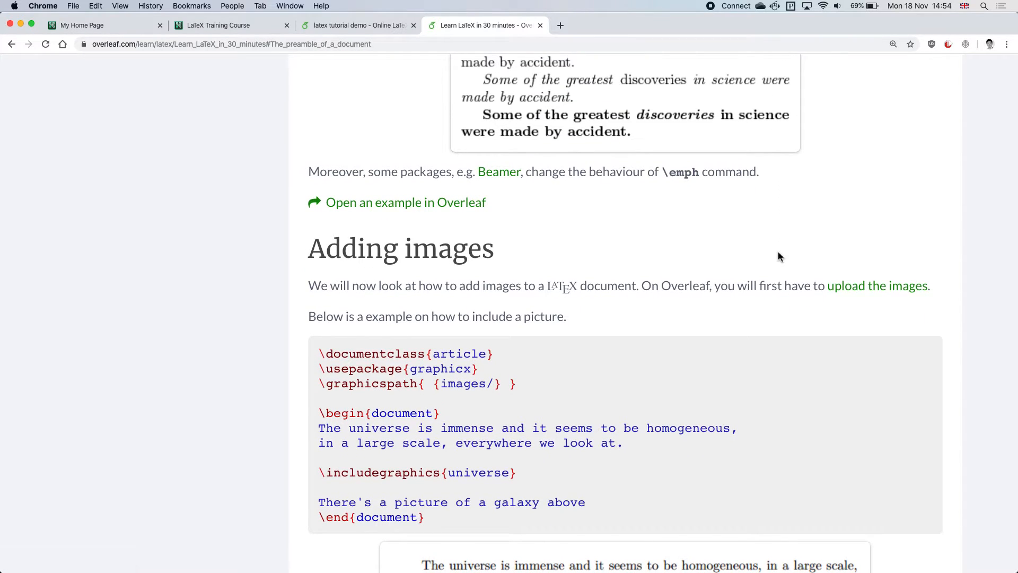
scroll(778, 257, "down", 3)
scroll(778, 256, "down", 5)
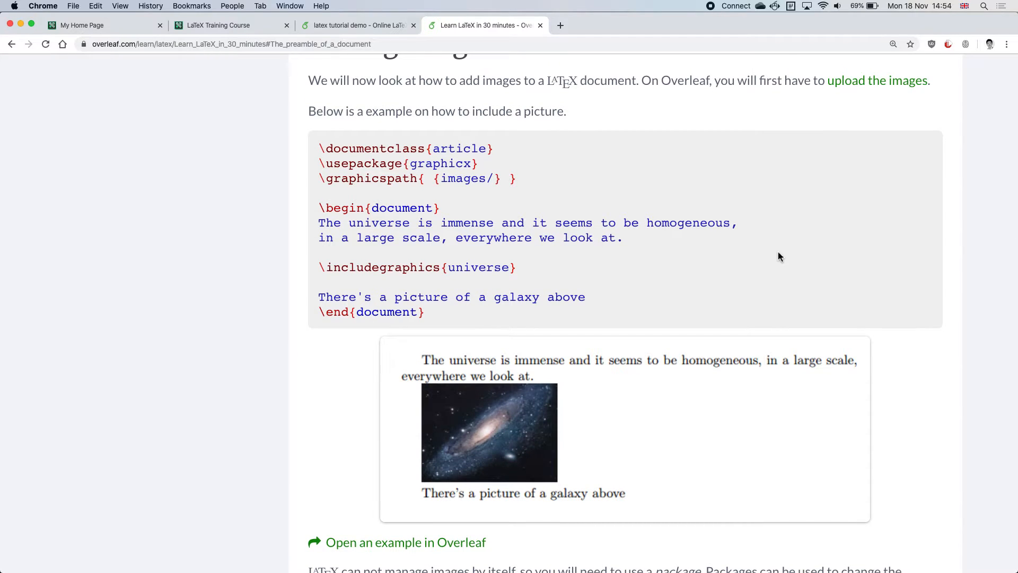
scroll(778, 257, "up", 2)
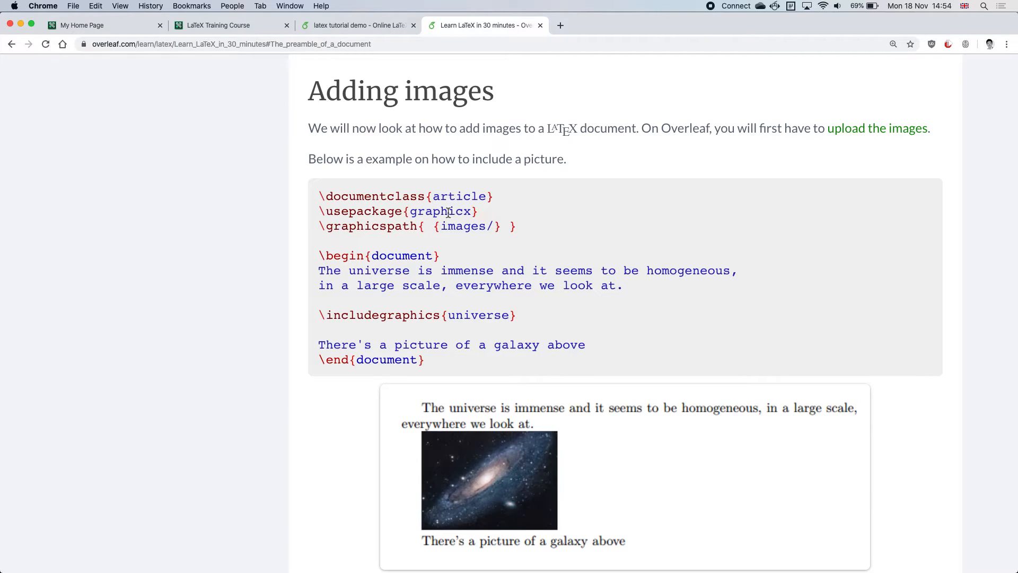
Examine the image example code, highlighting the \usepackage{graphicx} line and the \includegraphics command.
left_click_drag(472, 214, 412, 211)
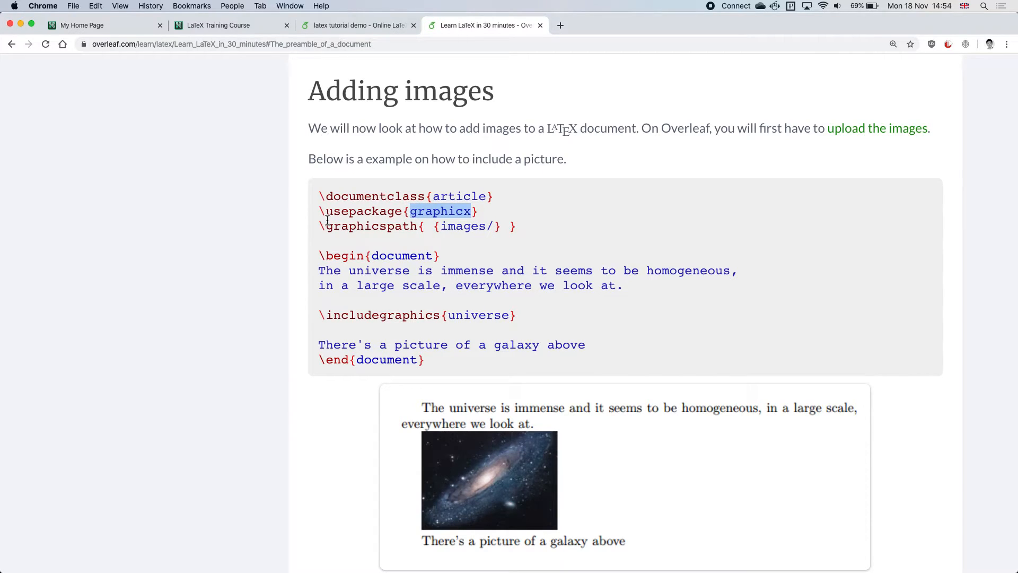
left_click_drag(316, 212, 479, 216)
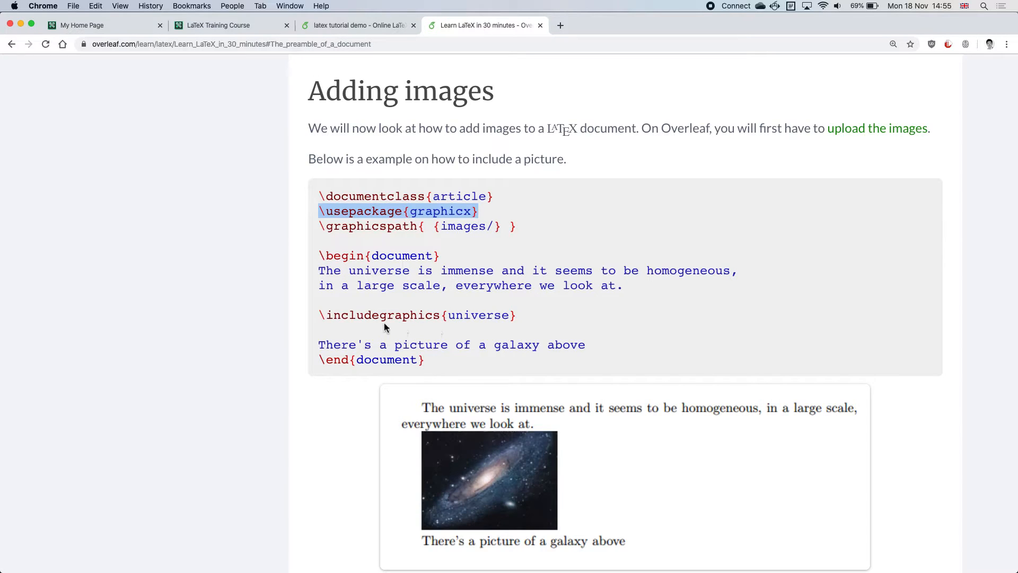
left_click(359, 319)
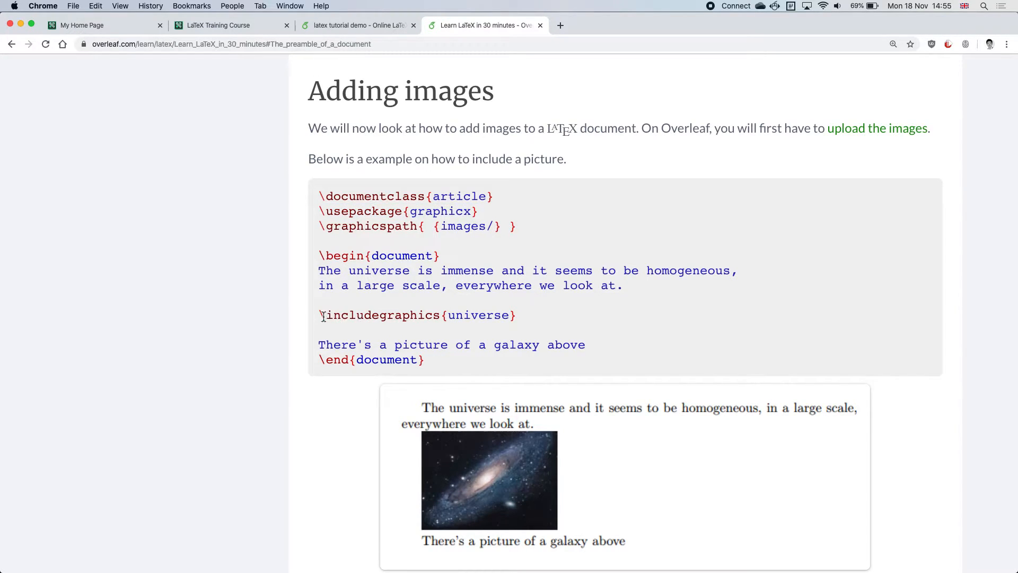
left_click(319, 214)
left_click_drag(319, 215, 482, 213)
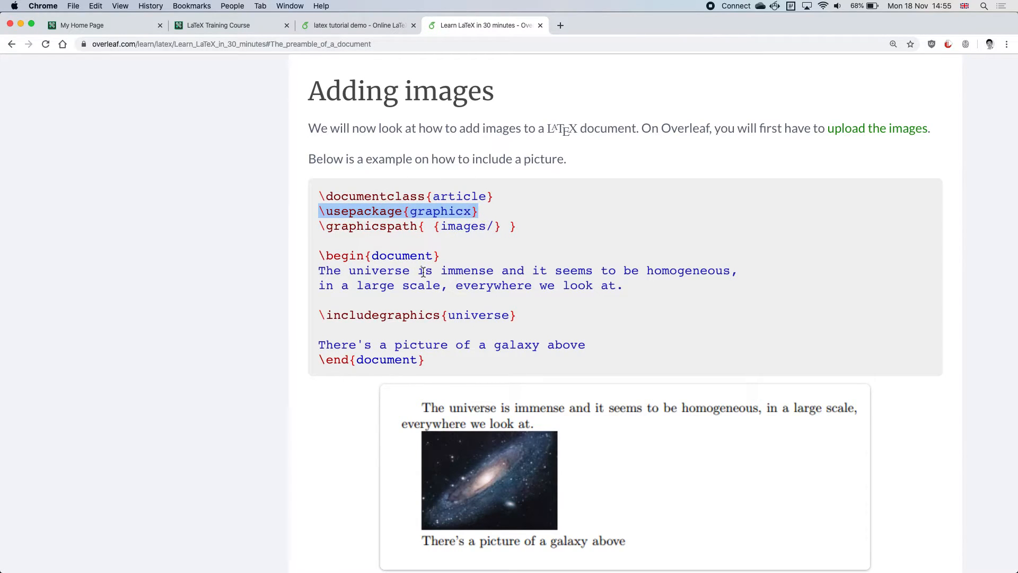
left_click(319, 315)
left_click_drag(320, 316, 440, 316)
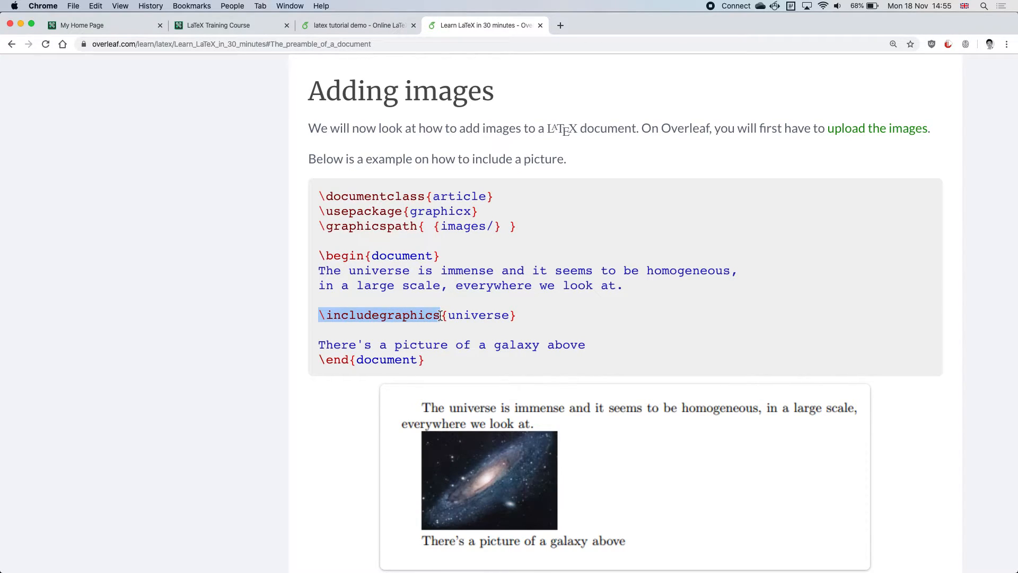
Look through the explanation of the graphicx package and image commands below the picture example, returning to the example code.
scroll(563, 301, "down", 5)
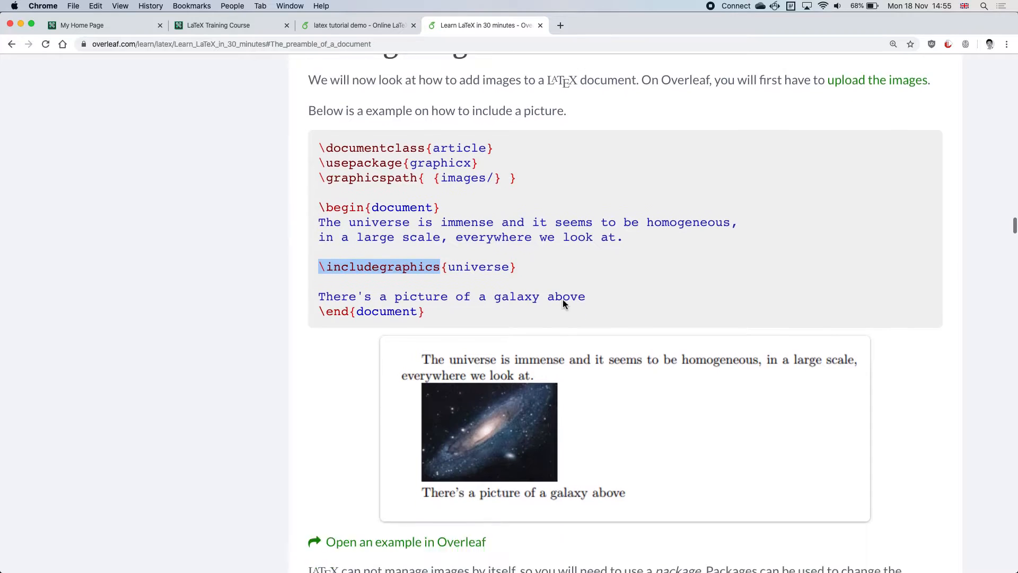
scroll(564, 304, "down", 8)
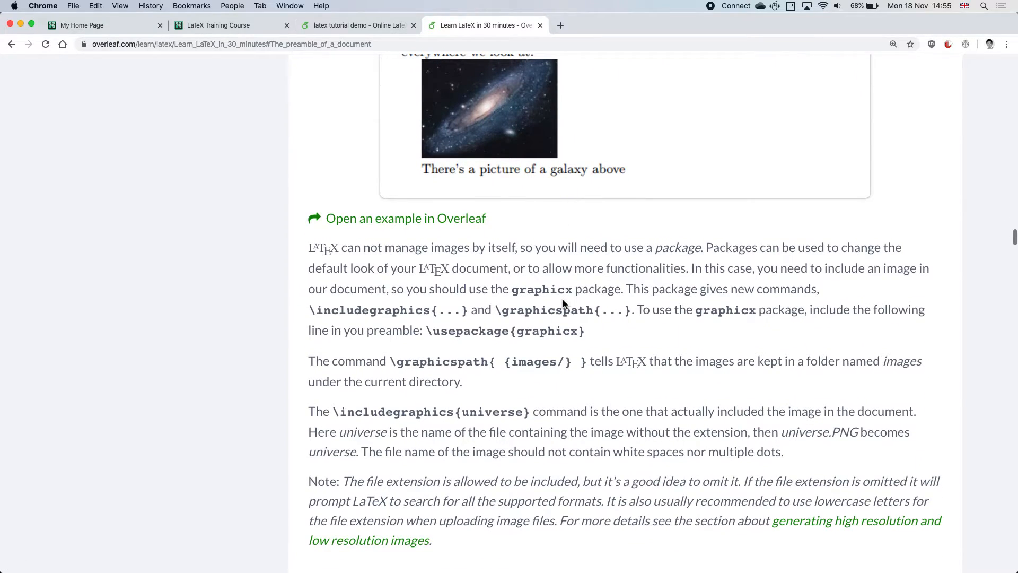
scroll(564, 303, "up", 9)
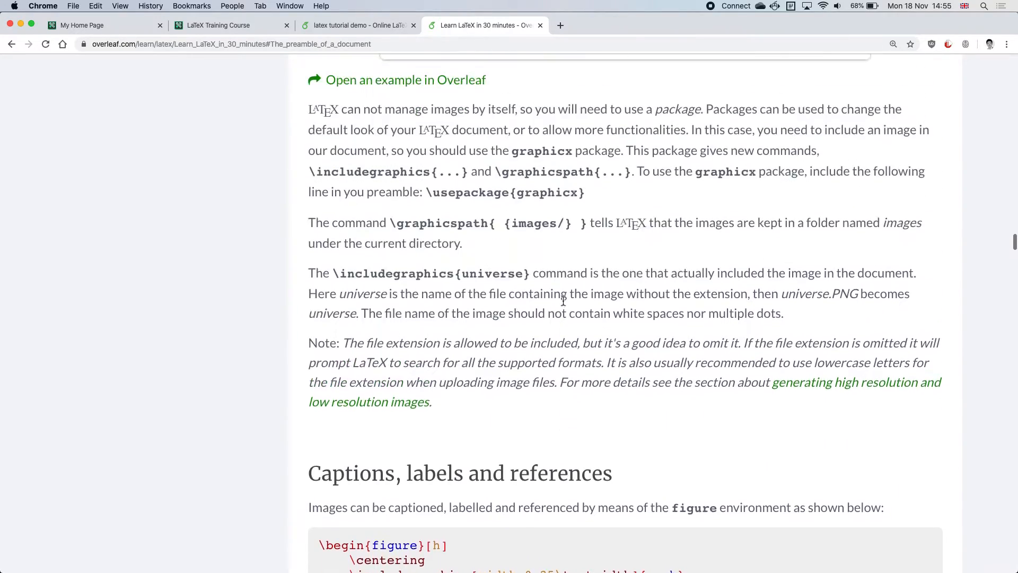
scroll(563, 304, "up", 3)
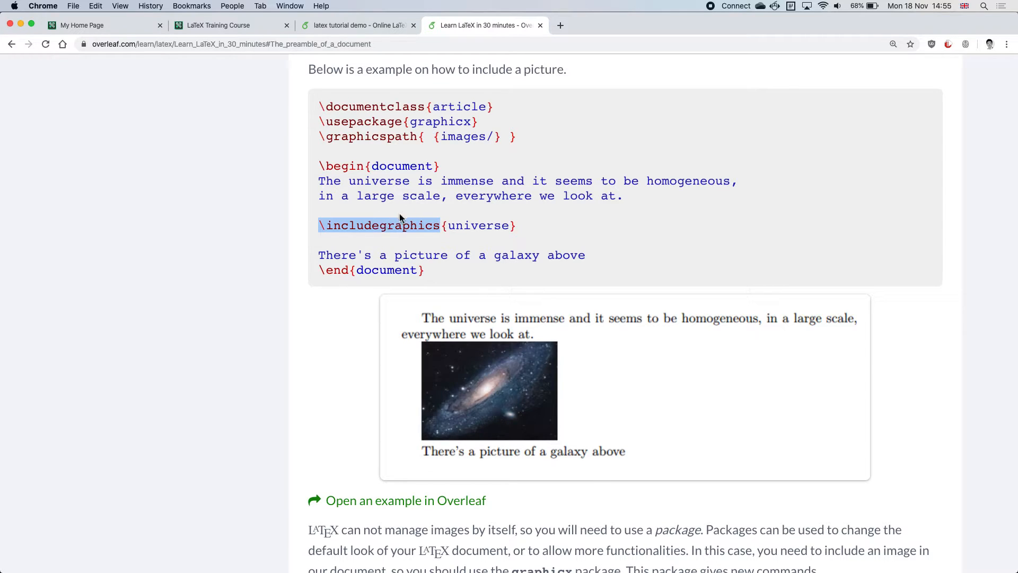
Highlight the \includegraphics{universe} line and the sentences before and after it, comparing them with the rendered galaxy picture.
left_click(318, 225)
left_click_drag(318, 225, 515, 227)
left_click_drag(319, 181, 608, 208)
left_click_drag(318, 257, 586, 257)
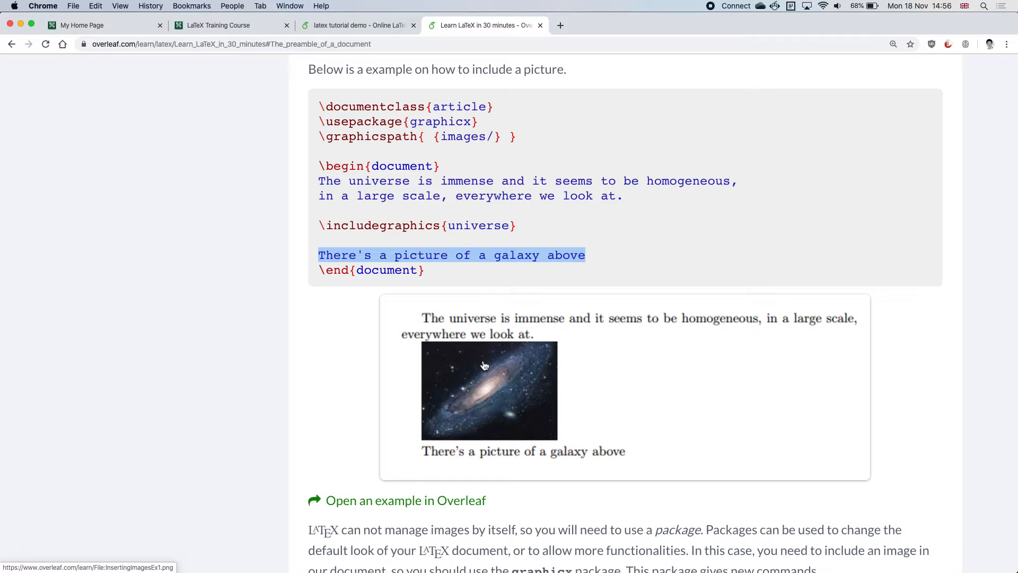
left_click(522, 224)
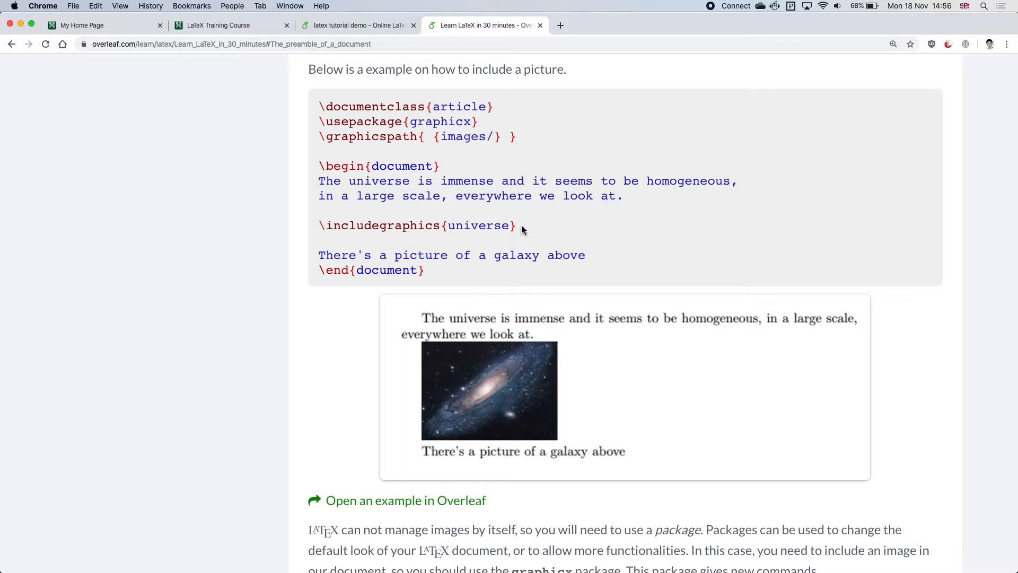
scroll(521, 226, "down", 1)
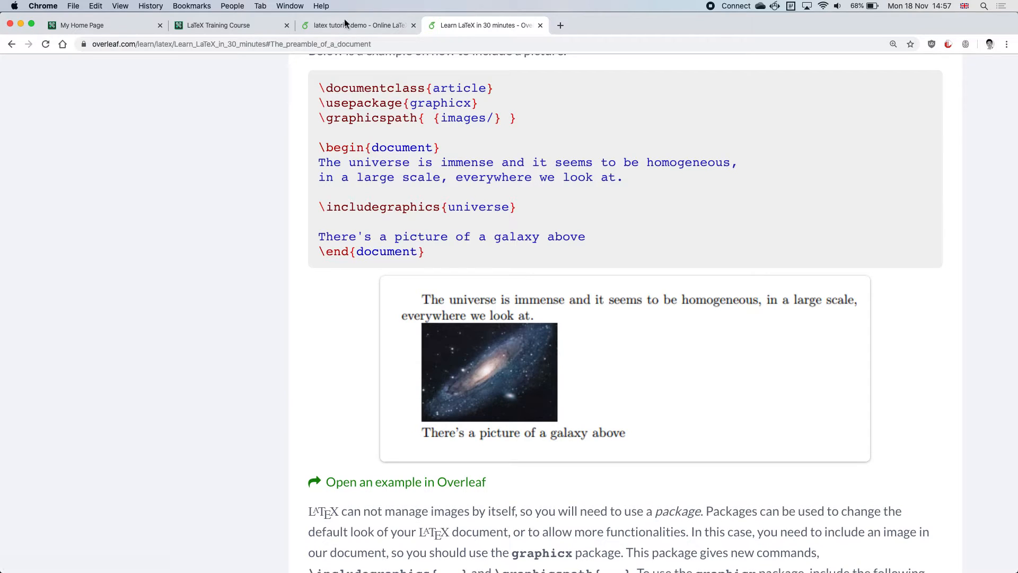
In the latex tutorial demo project, add \usepackage{graphicx} on a new line below the inputenc package.
left_click(334, 30)
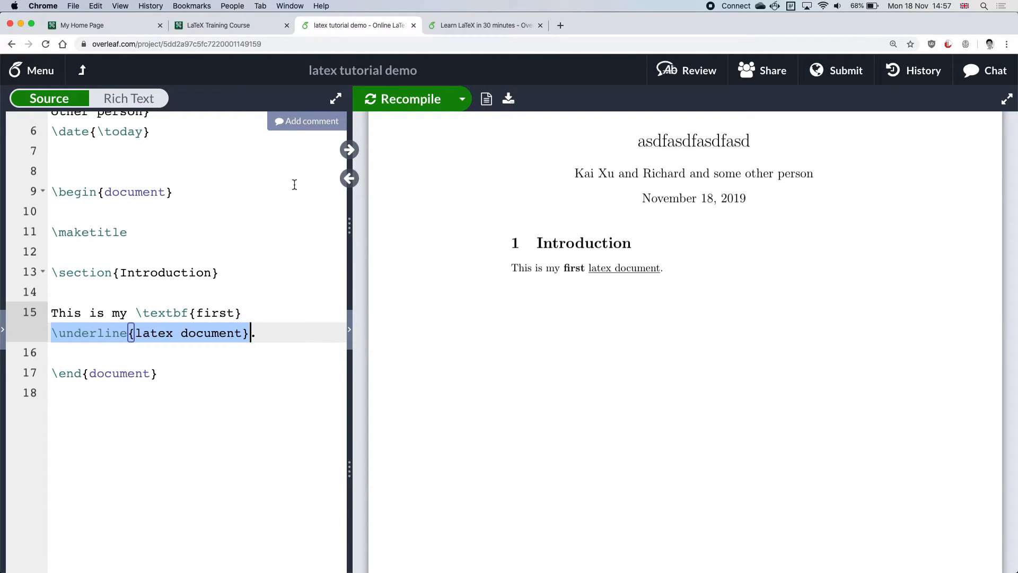
left_click(282, 326)
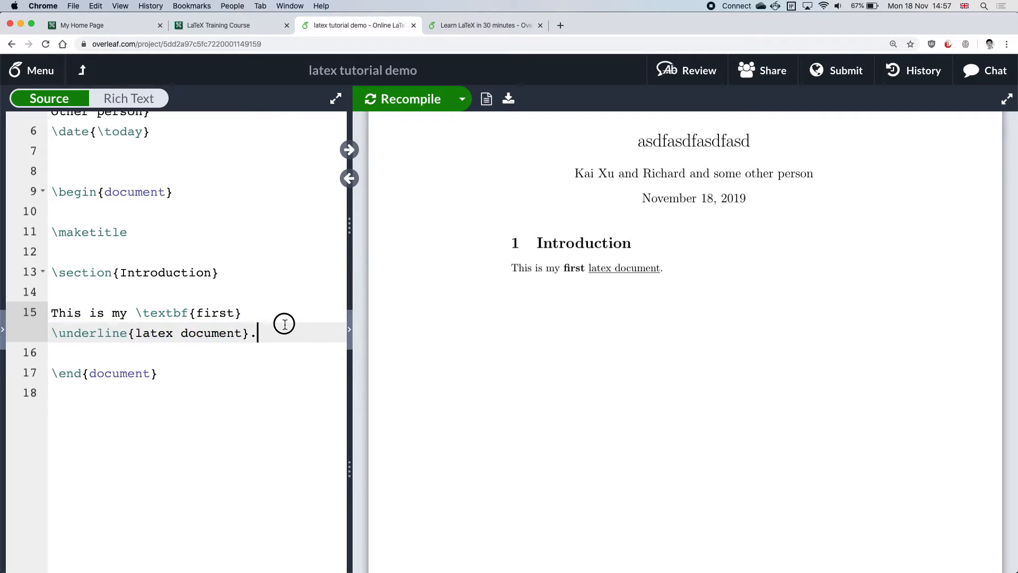
scroll(234, 157, "up", 3)
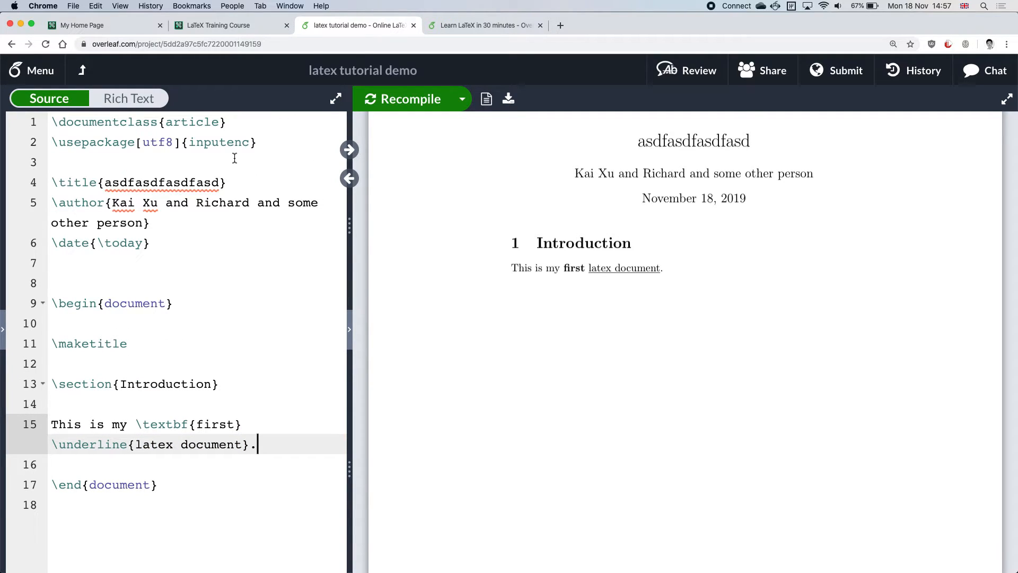
left_click(275, 148)
key("Return")
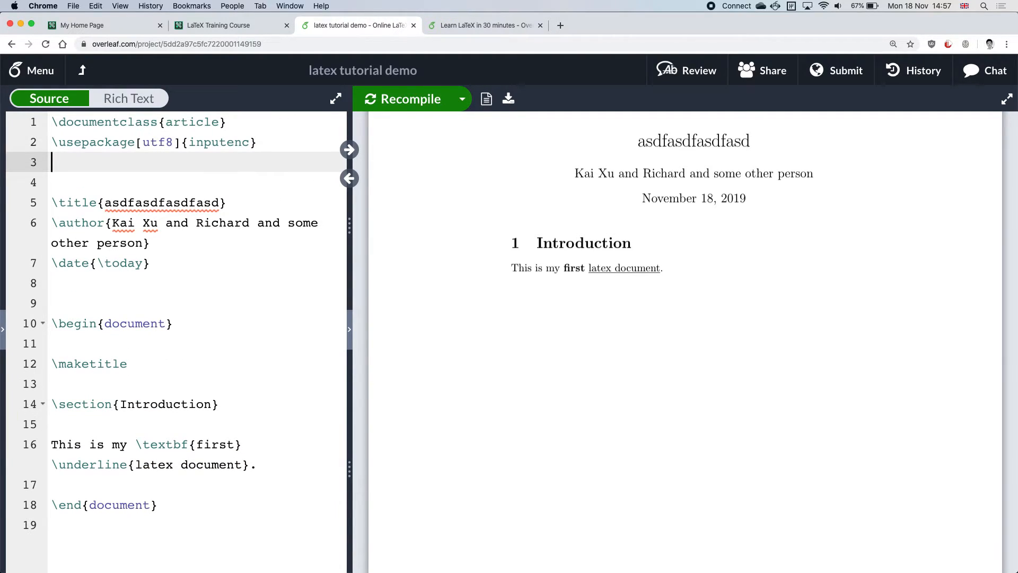
type("\\udat")
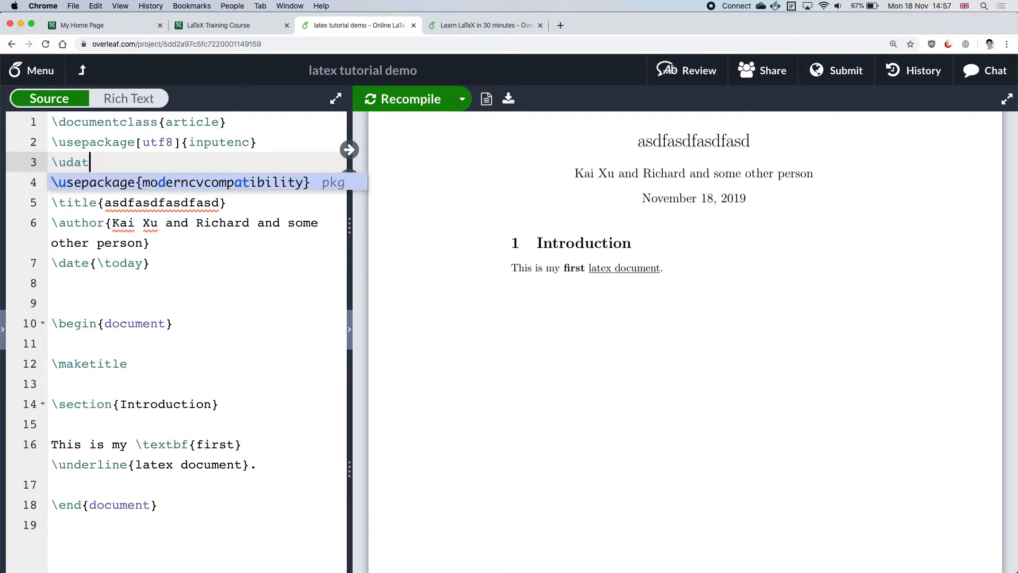
key("BackSpace")
key("BackSpace")
key("BackSpace")
type("s")
key("Return")
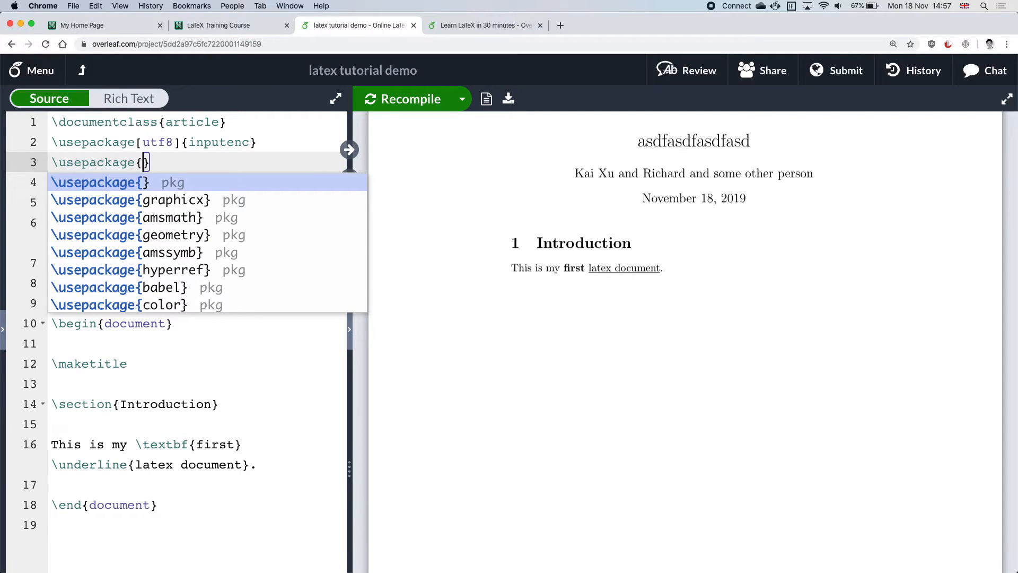
type("graphicx")
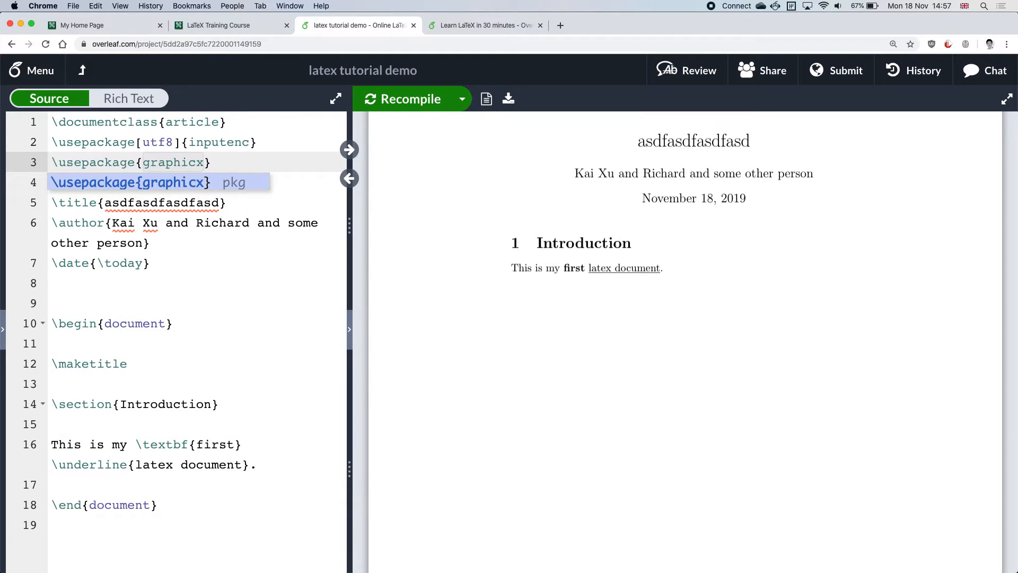
key("Right")
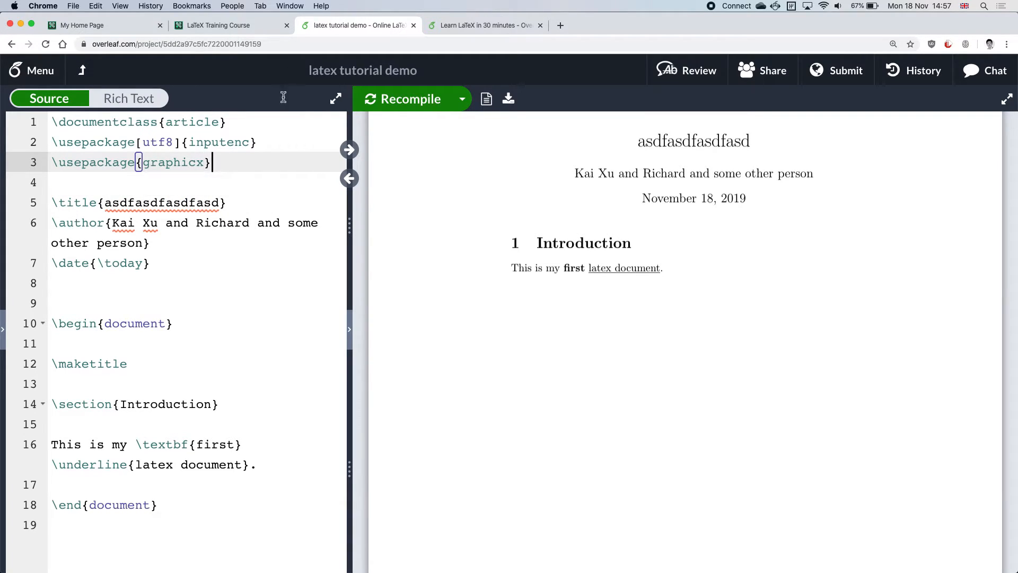
Recheck the guide's image example, then insert an empty \includegraphics[]{} command on its own line after the Introduction text.
left_click(457, 25)
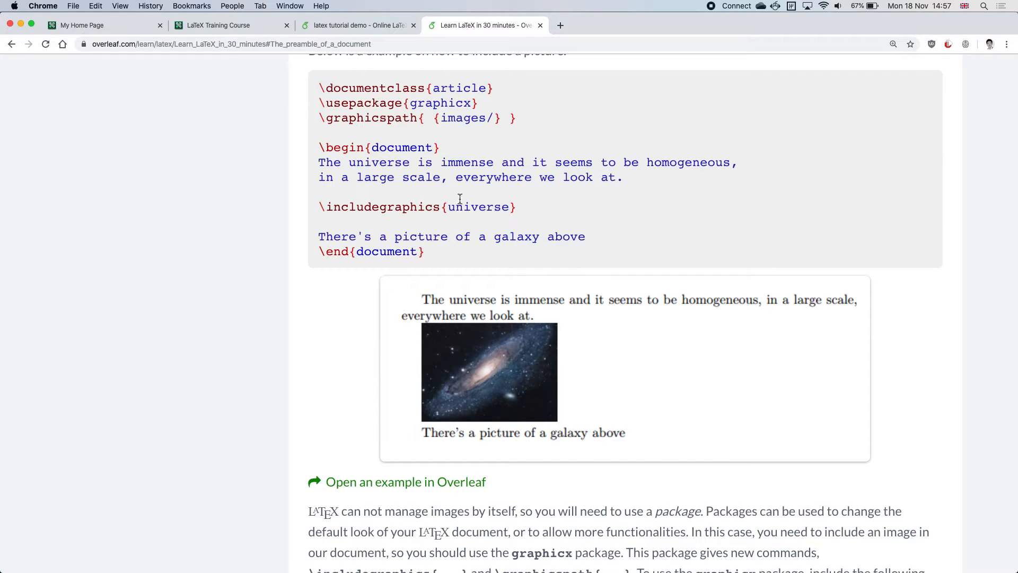
left_click(369, 27)
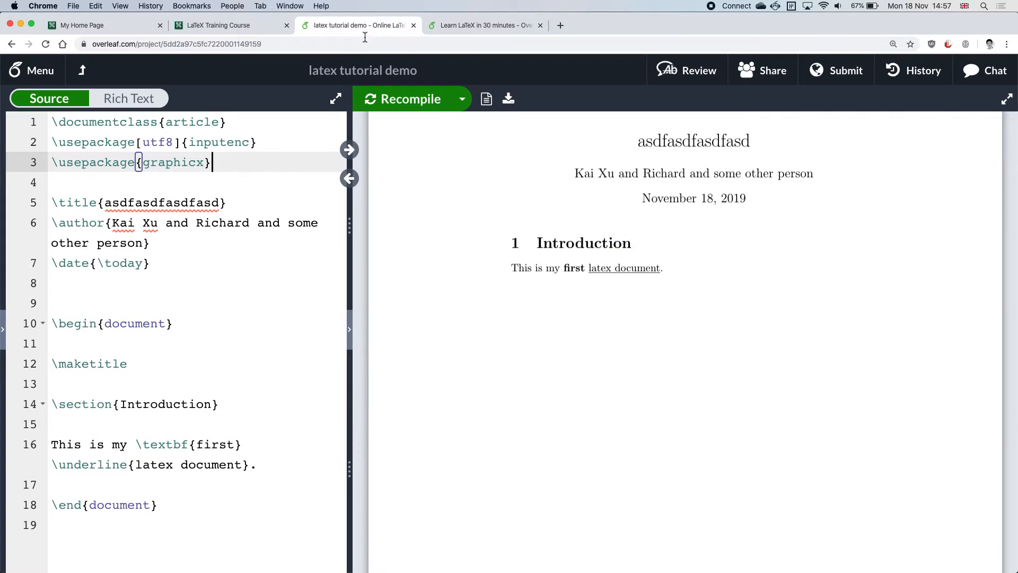
scroll(185, 376, "down", 3)
left_click(151, 346)
key("Return")
key("Return")
key("Up")
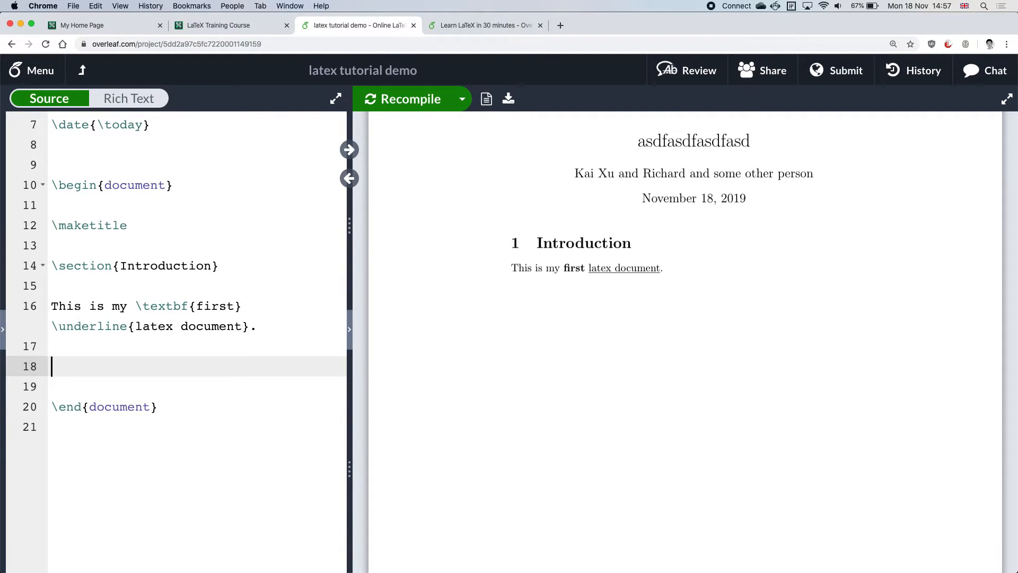
type("\\include")
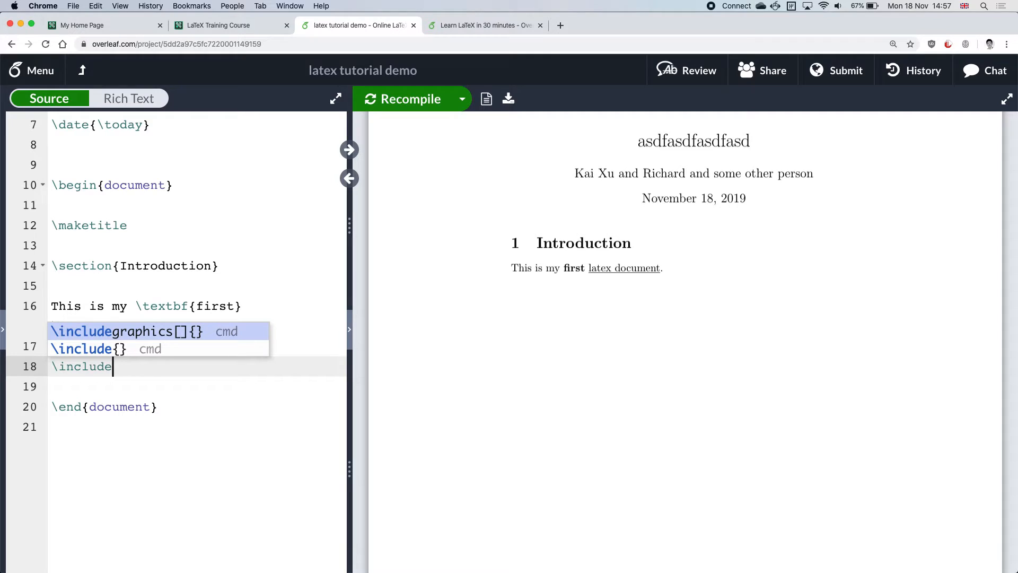
key("Return")
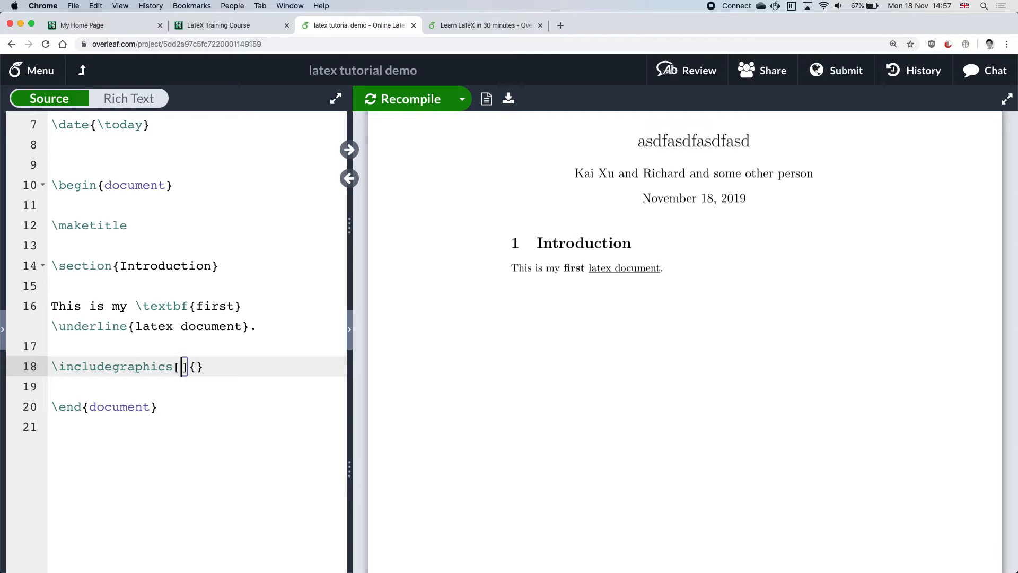
Start the image path inside the braces of the \includegraphics command with "/".
key("Right")
key("Right")
type("./")
key("BackSpace")
key("BackSpace")
type("/")
type("i")
key("BackSpace")
key("BackSpace")
type("/")
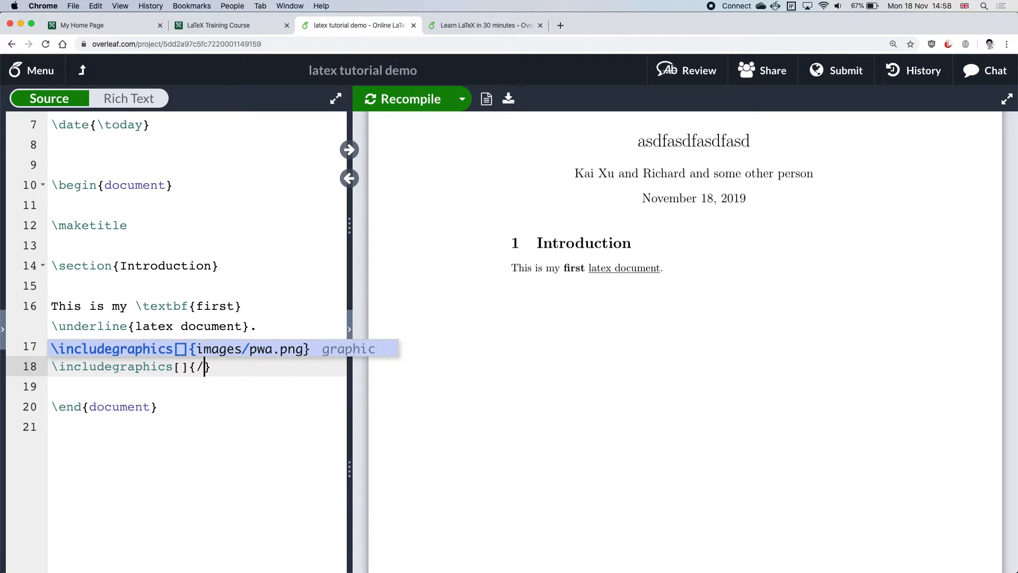
Show the project's file tree and complete the includegraphics command on line 18 with the path images/pwa.png.
left_click(3, 328)
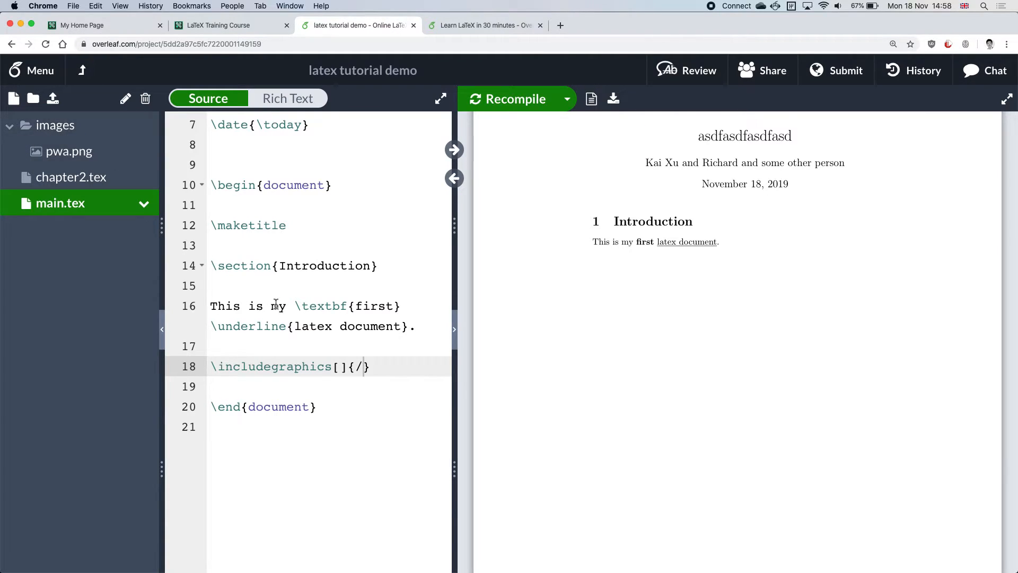
key("BackSpace")
type("/")
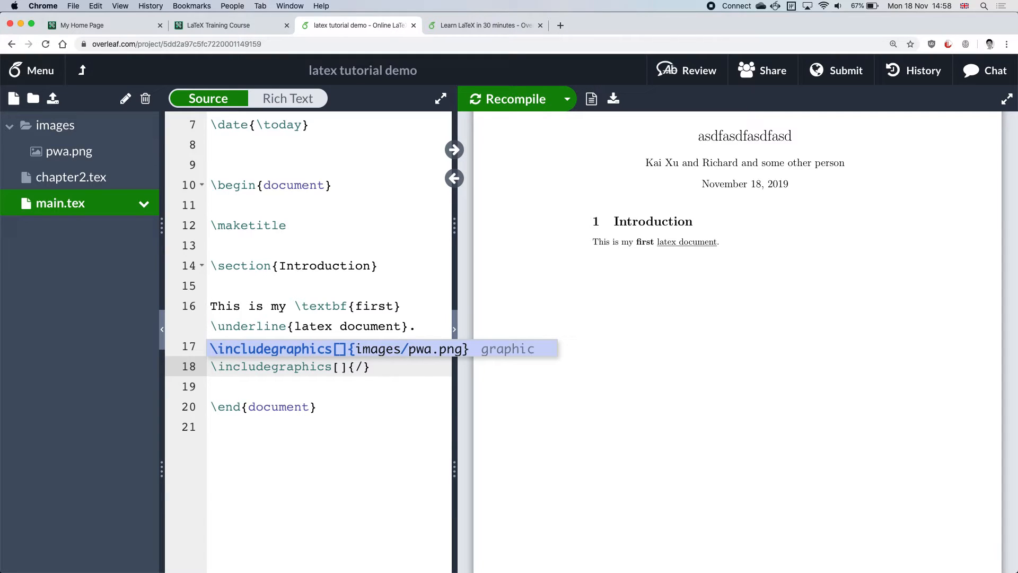
key("Escape")
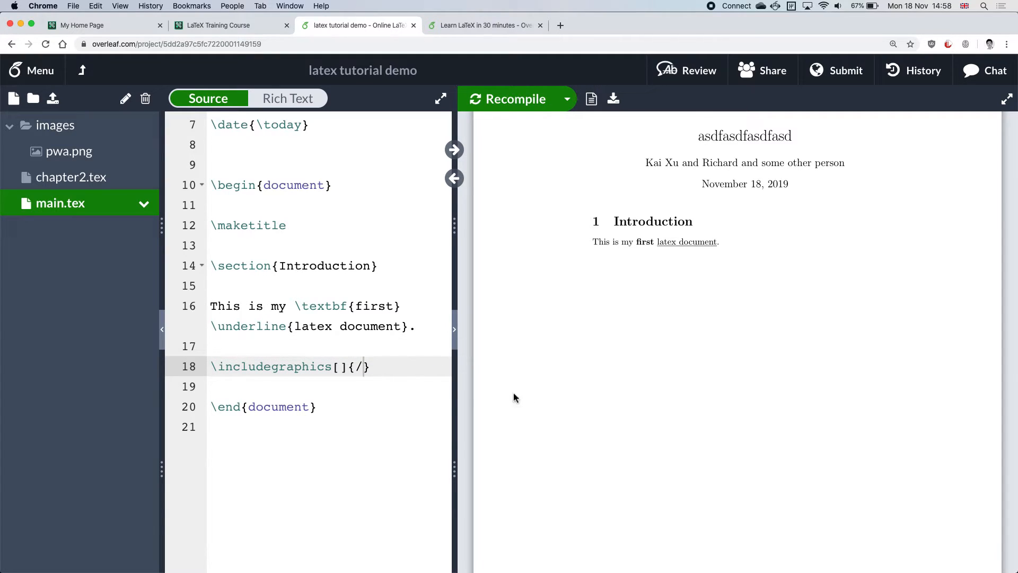
left_click(357, 367)
key("Right")
key("BackSpace")
type("/")
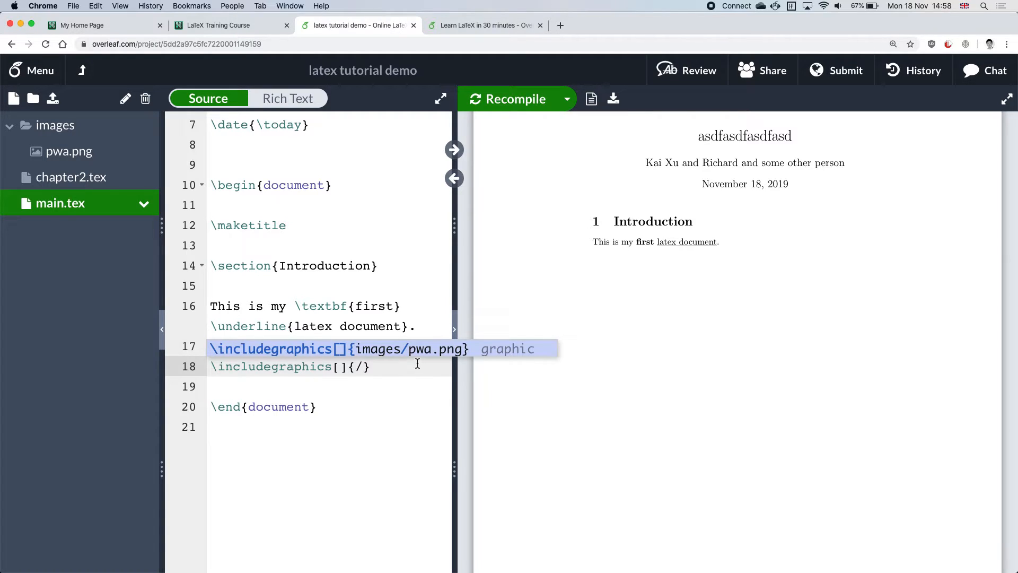
left_click(422, 348)
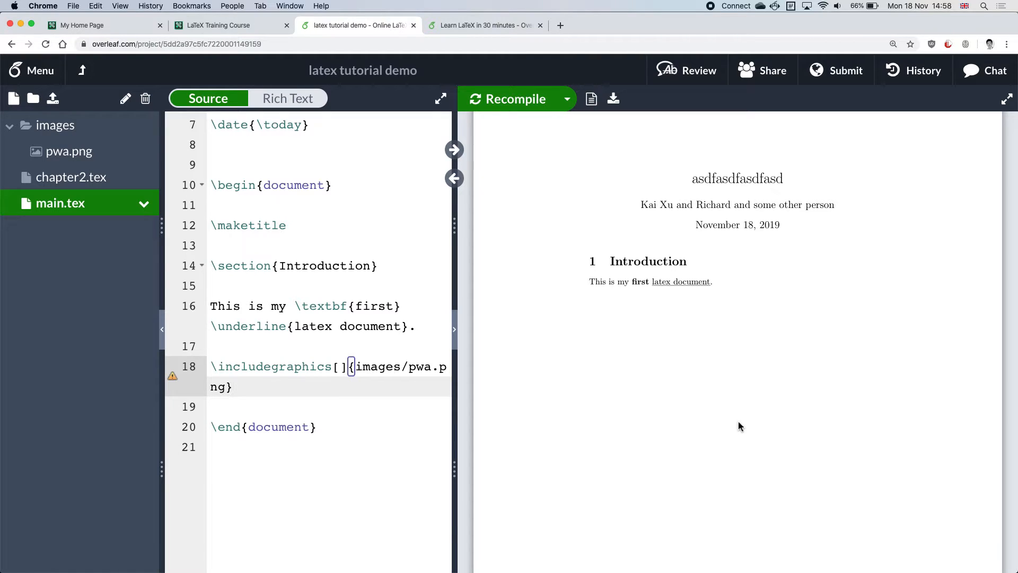
Examine the compiled pages to compare the placement and size of the image with the introduction sentence in the source.
scroll(738, 421, "down", 10)
scroll(738, 421, "down", 5)
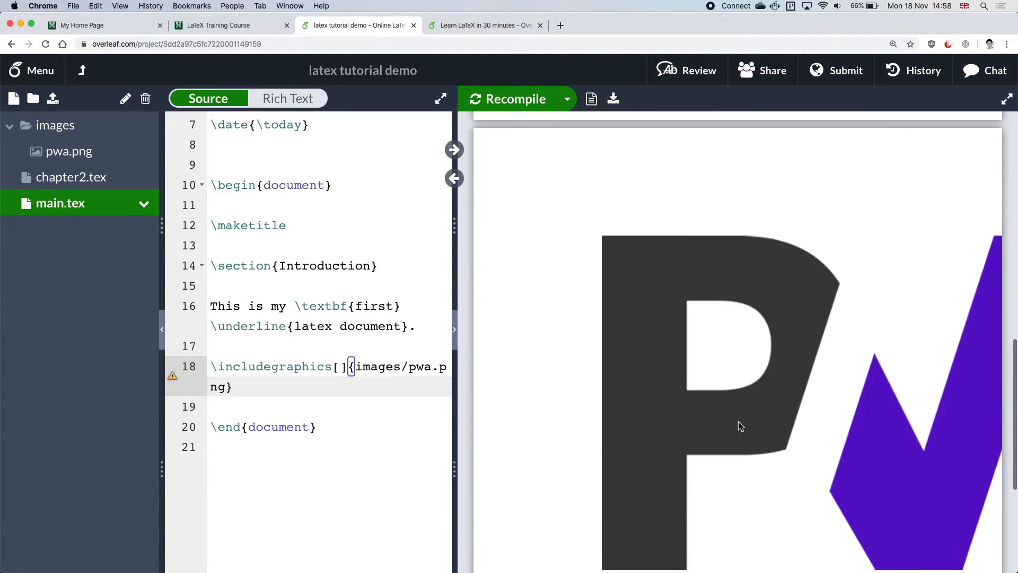
scroll(738, 421, "up", 3)
scroll(738, 421, "up", 10)
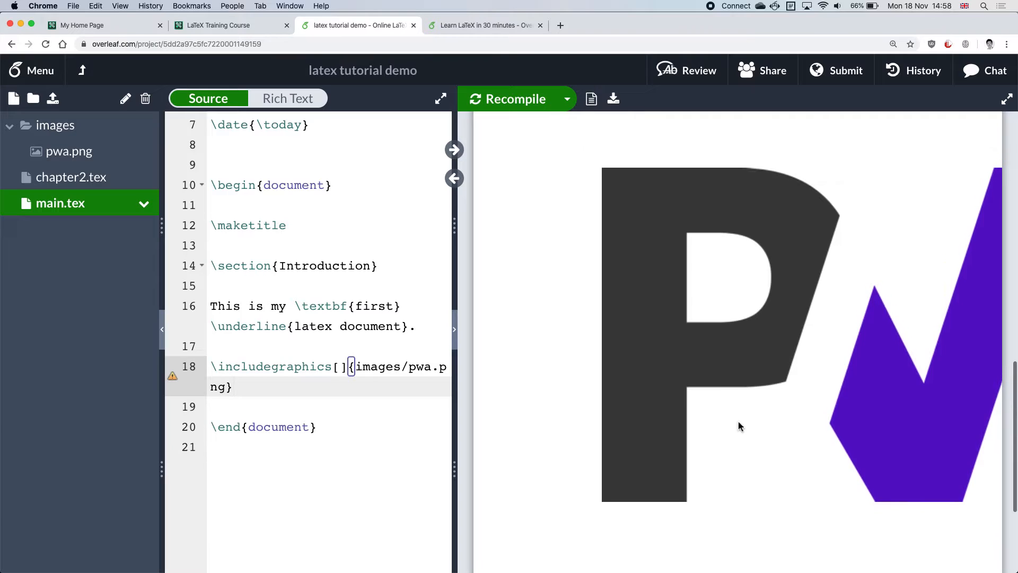
scroll(739, 421, "up", 4)
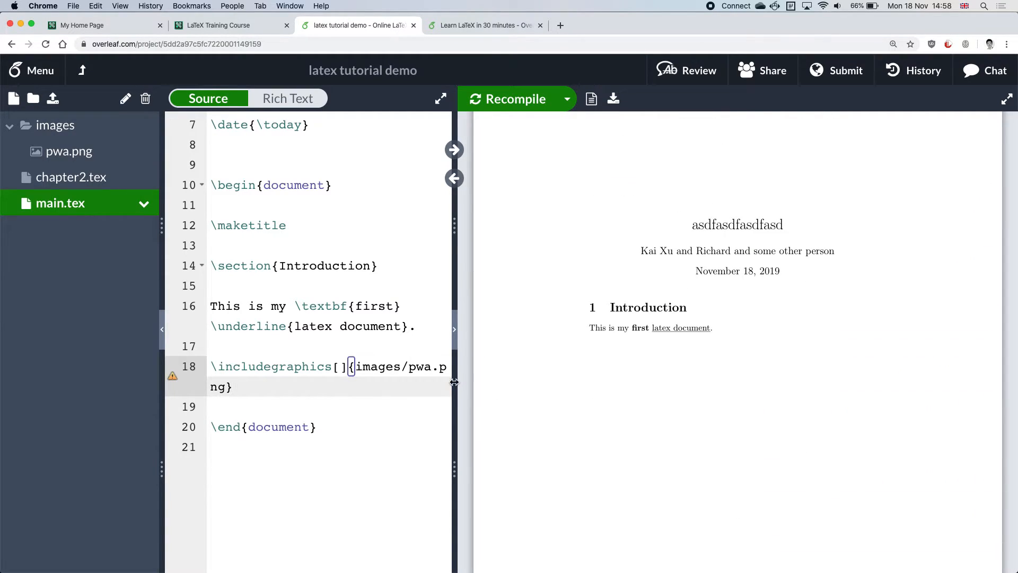
left_click_drag(414, 327, 194, 305)
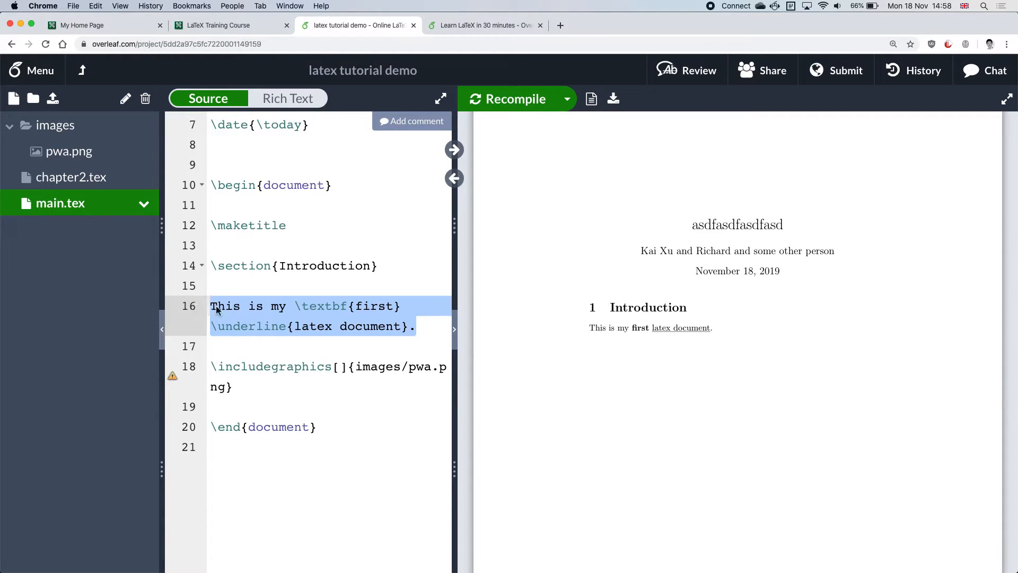
scroll(597, 378, "down", 10)
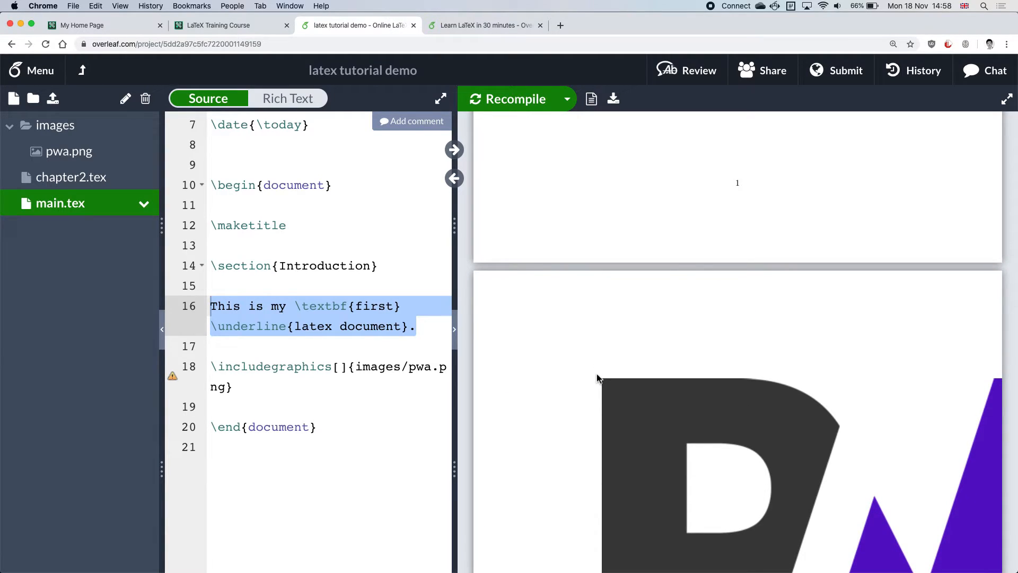
scroll(597, 379, "down", 5)
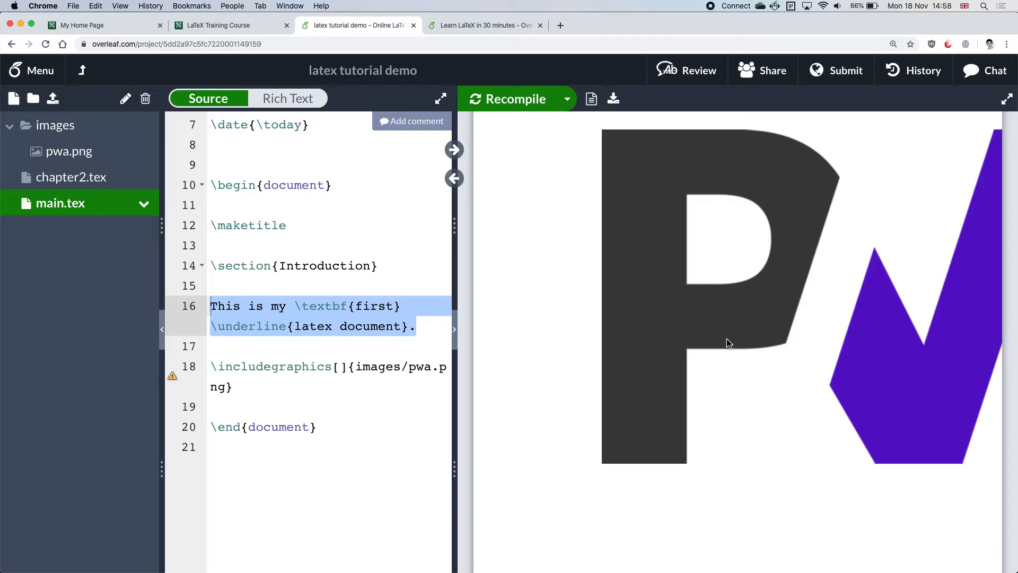
Add the option width=\textwidht to the includegraphics command on line 18 and recompile the document.
left_click(366, 366)
left_click(339, 367)
type("widht=")
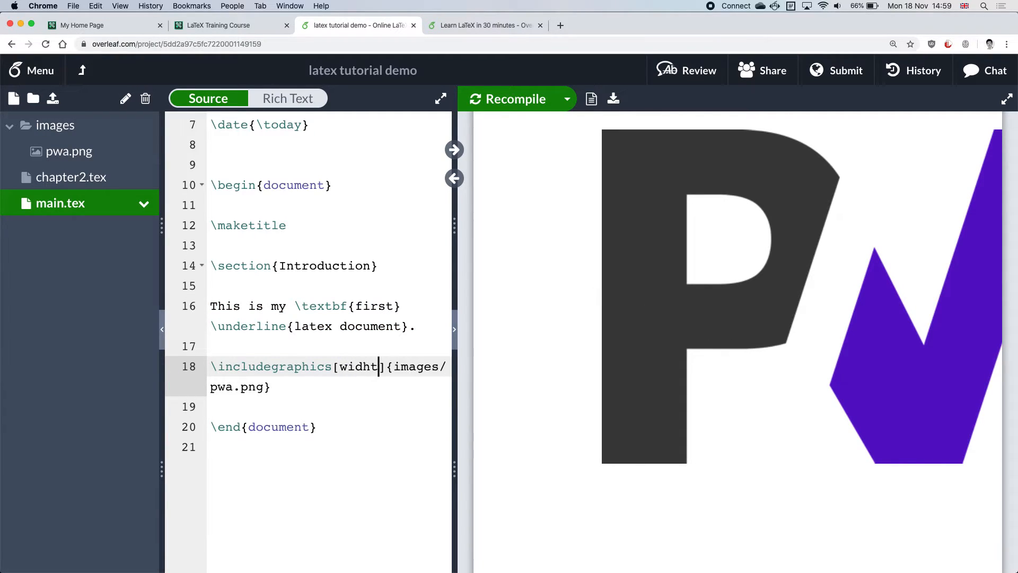
key("BackSpace")
key("BackSpace")
key("BackSpace")
type("th=")
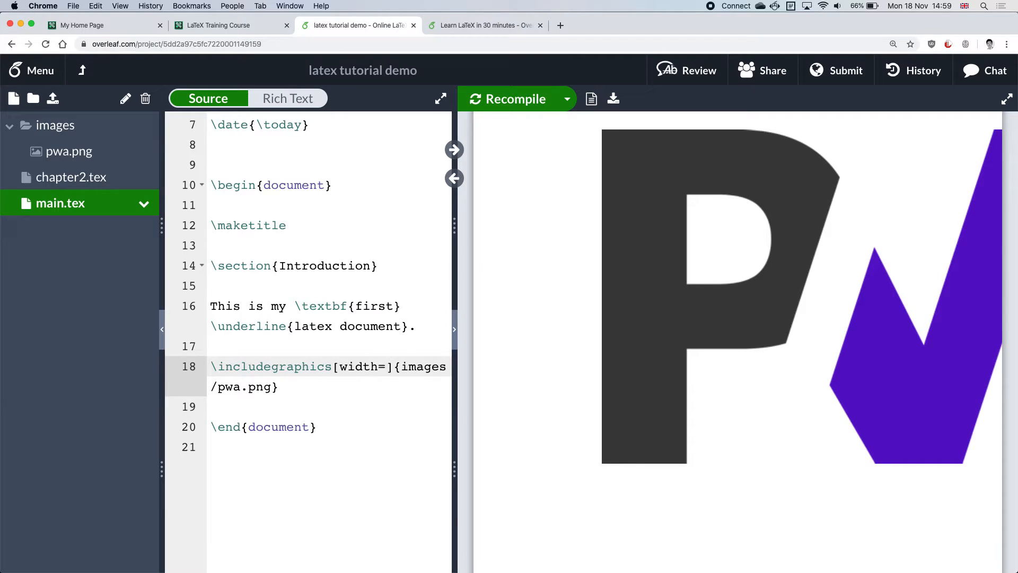
type("\\")
type("text")
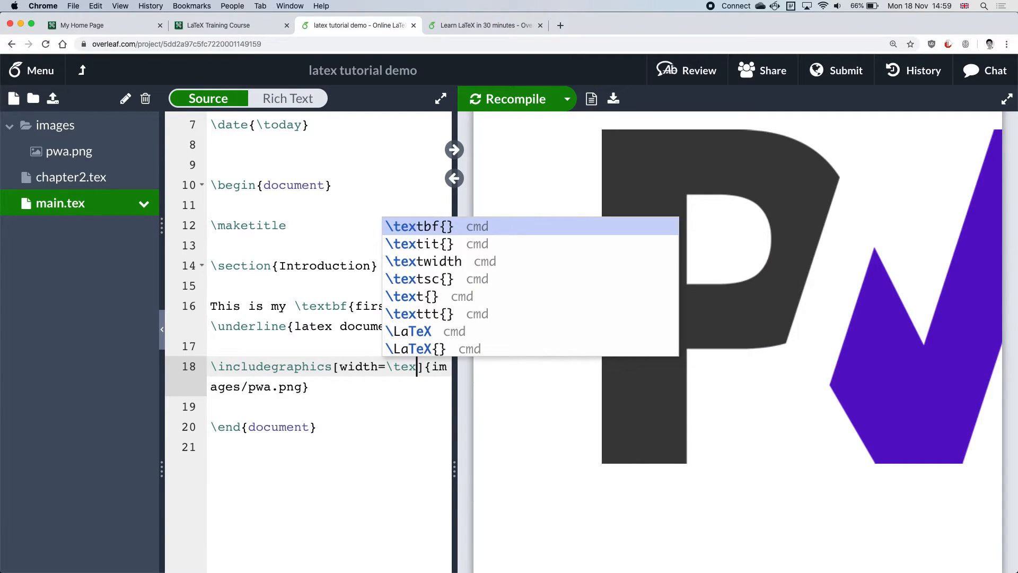
type("width")
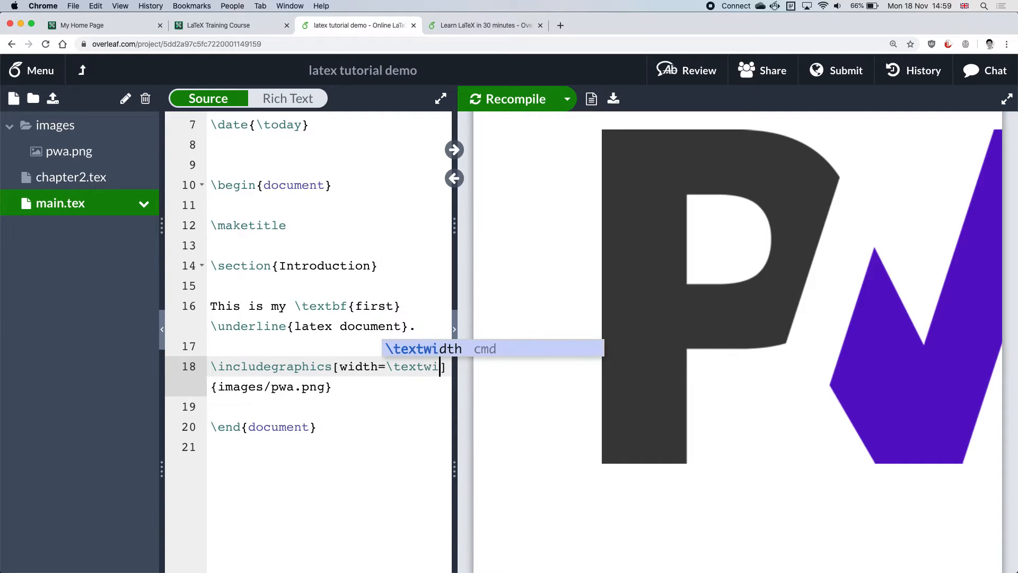
key("super+s")
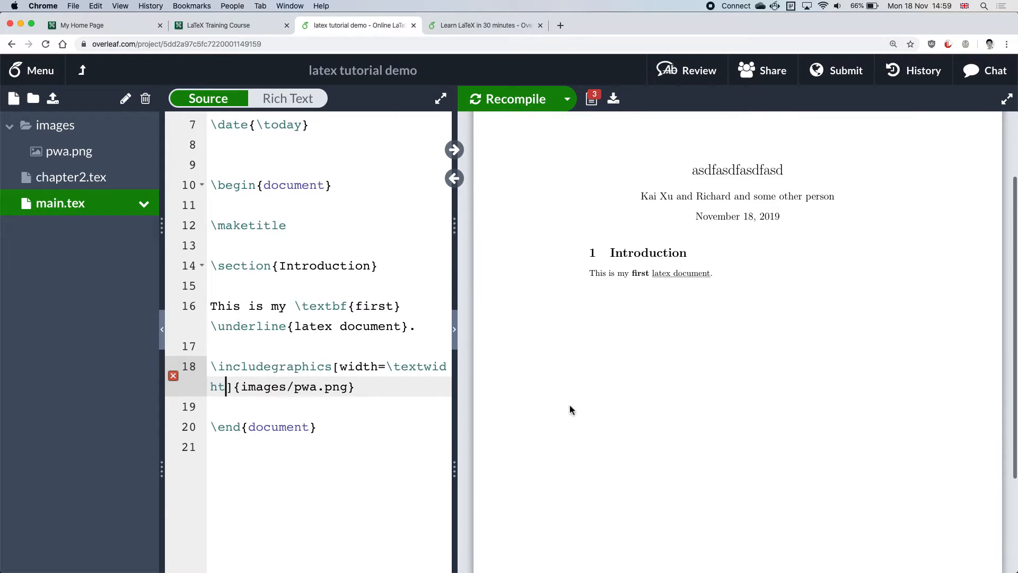
Open the compile log, correct the misspelled width value on line 18 to \textwidth and recompile.
left_click(597, 109)
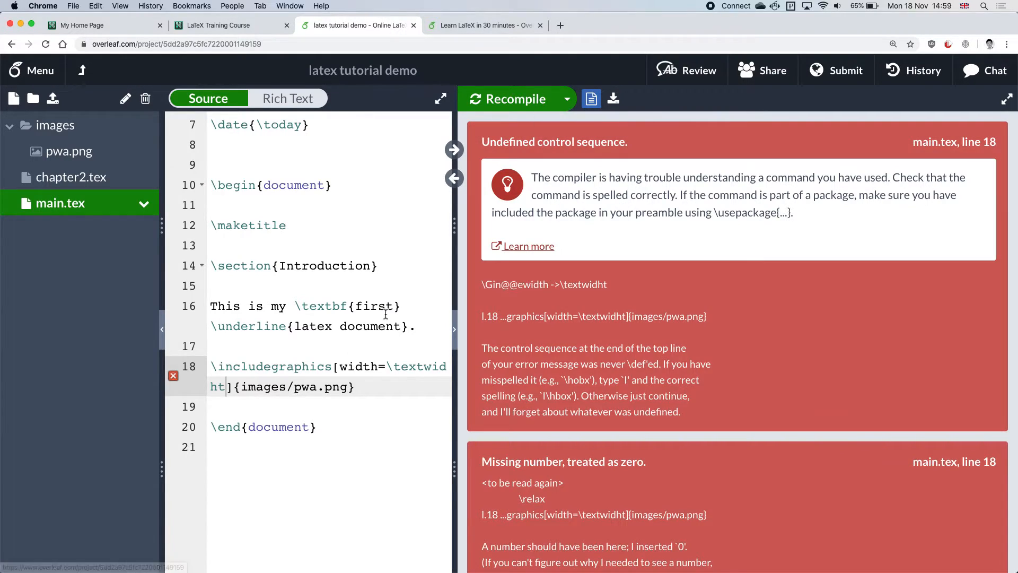
left_click(432, 367)
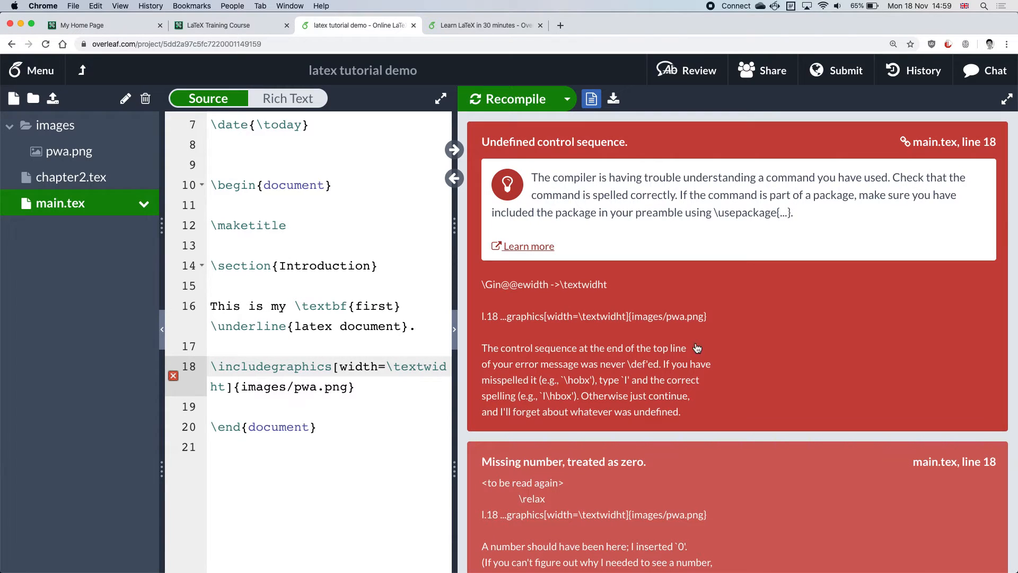
key("Right")
key("Right")
key("Right")
key("BackSpace")
key("BackSpace")
type("th")
key("super+s")
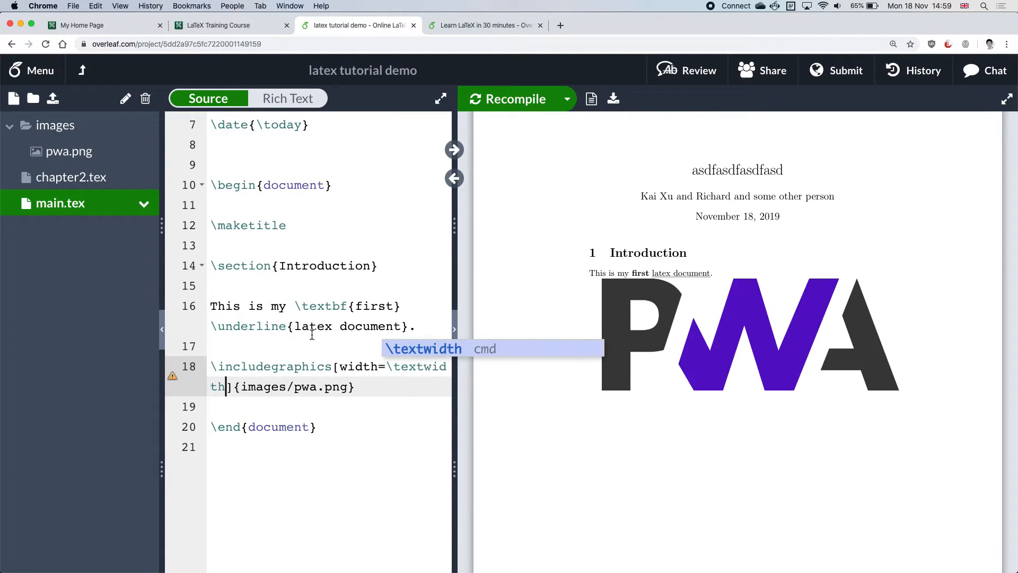
Hide the file tree and widen the source editor.
left_click(164, 333)
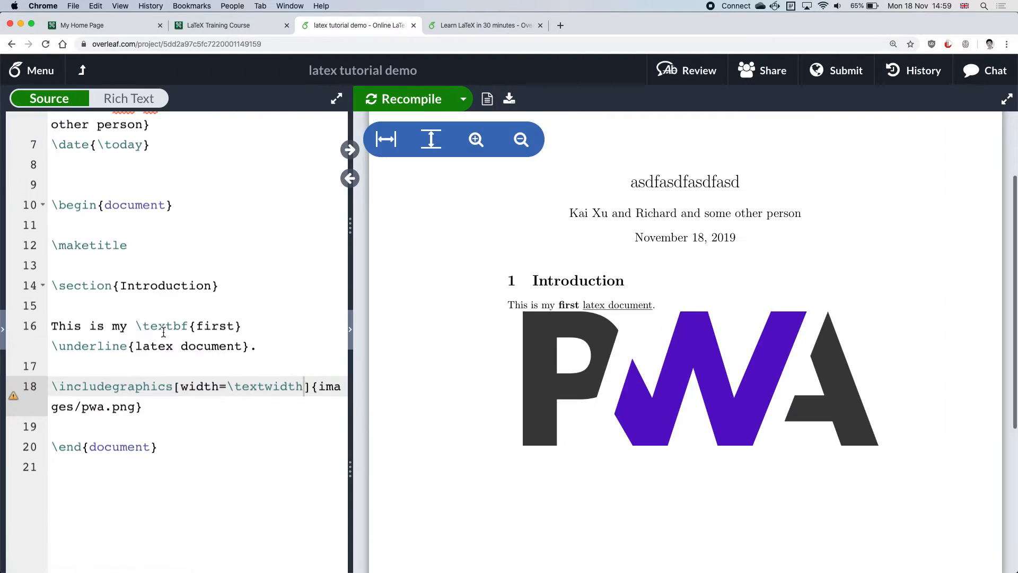
left_click_drag(350, 294, 416, 294)
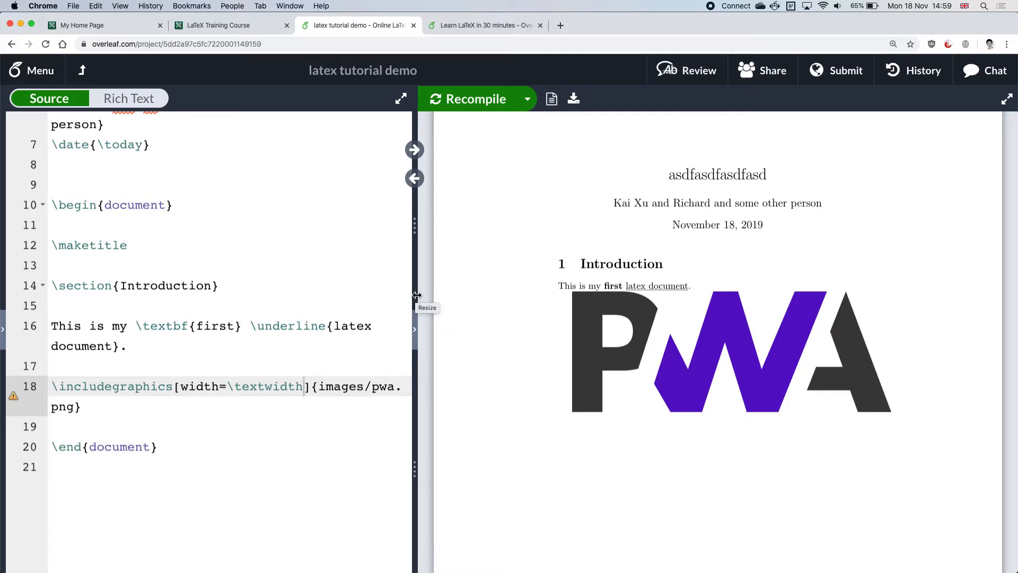
Highlight the whole bracketed width option of the includegraphics command, followed by only its \textwidth value.
left_click(174, 386)
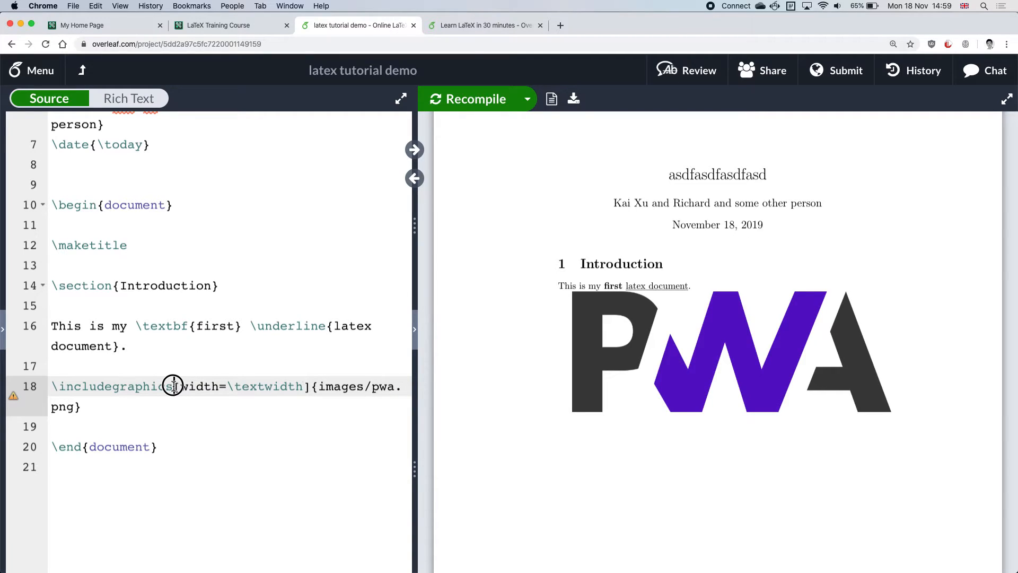
left_click_drag(173, 386, 311, 386)
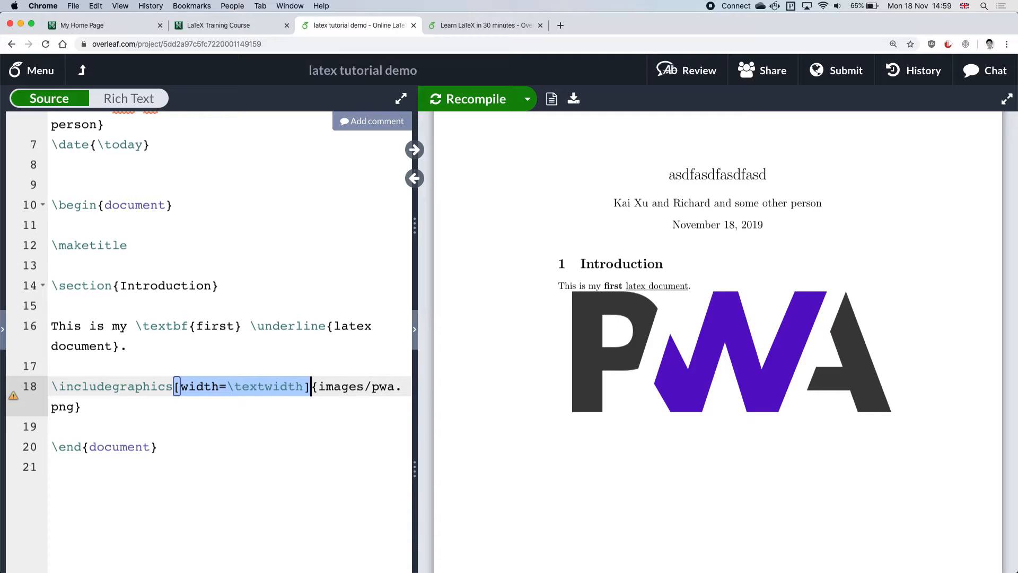
key("Left")
key("Right")
key("Right")
key("Right")
key("Right")
key("Right")
key("Right")
key("Right")
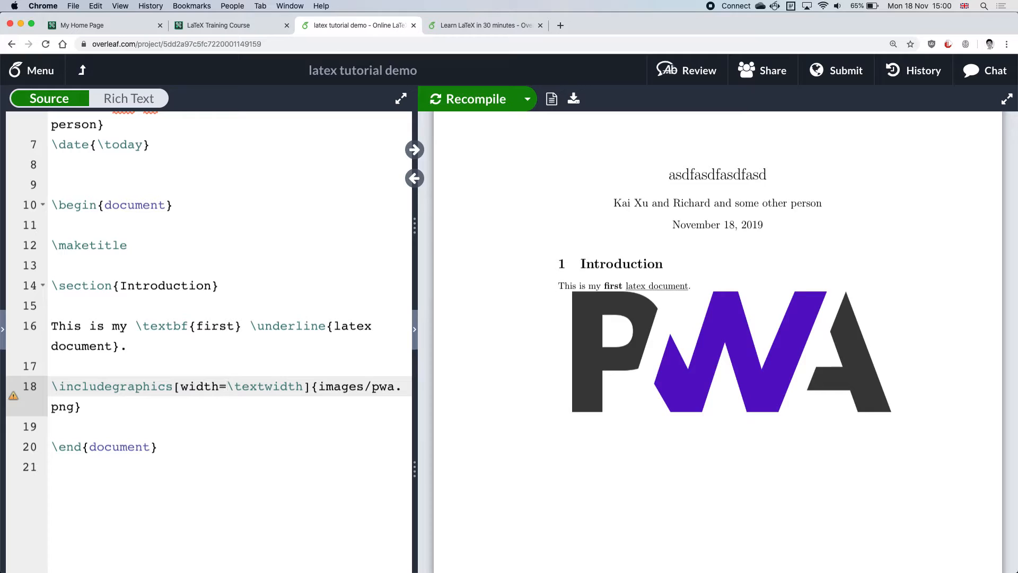
key("shift+Right")
key("shift+Right")
key("shift+Right")
key("shift+Right")
key("shift+Right")
key("shift+Right")
key("shift+Right")
key("shift+Right")
key("shift+Right")
key("shift+Right")
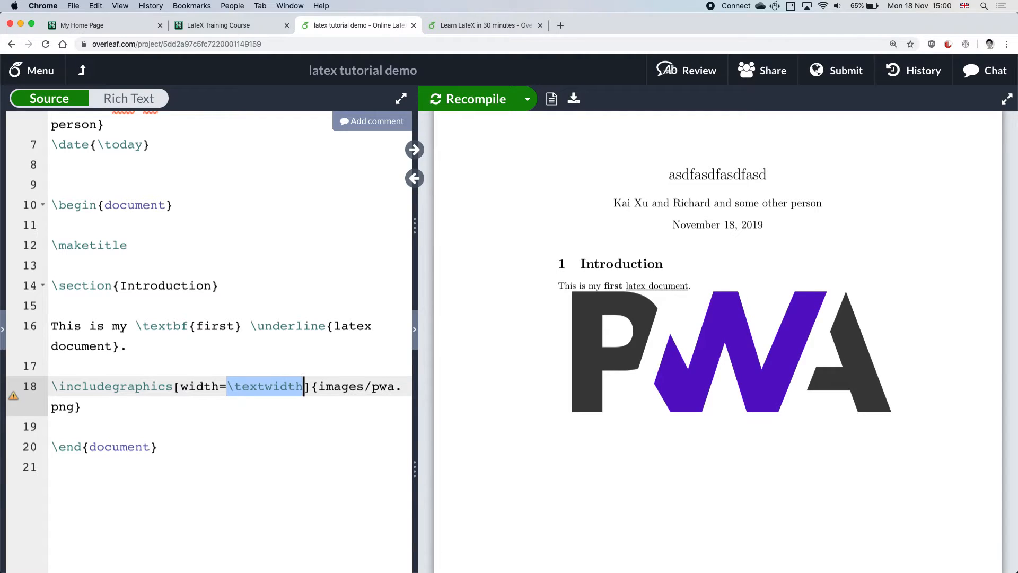
key("super+Tab")
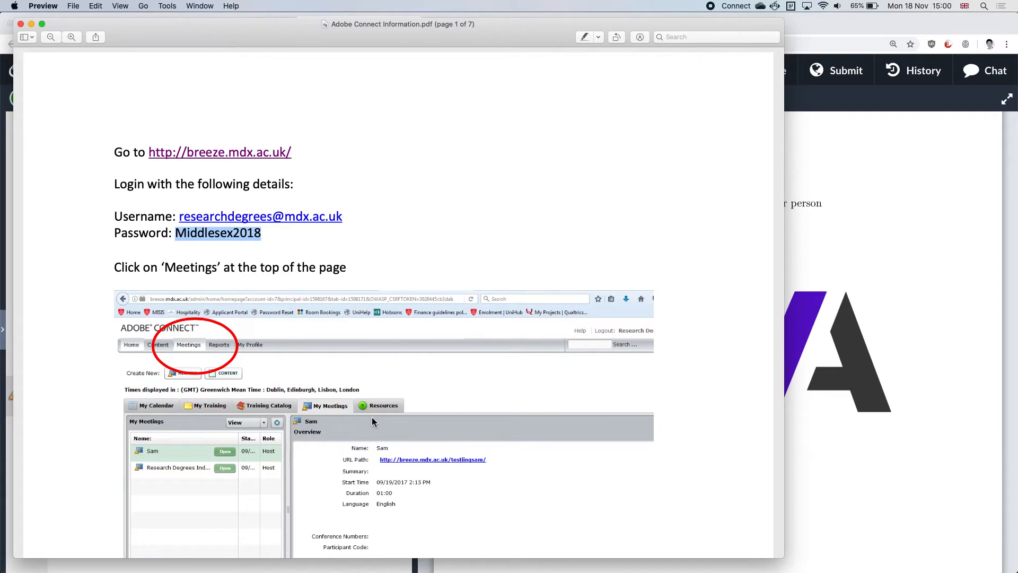
key("super+Tab")
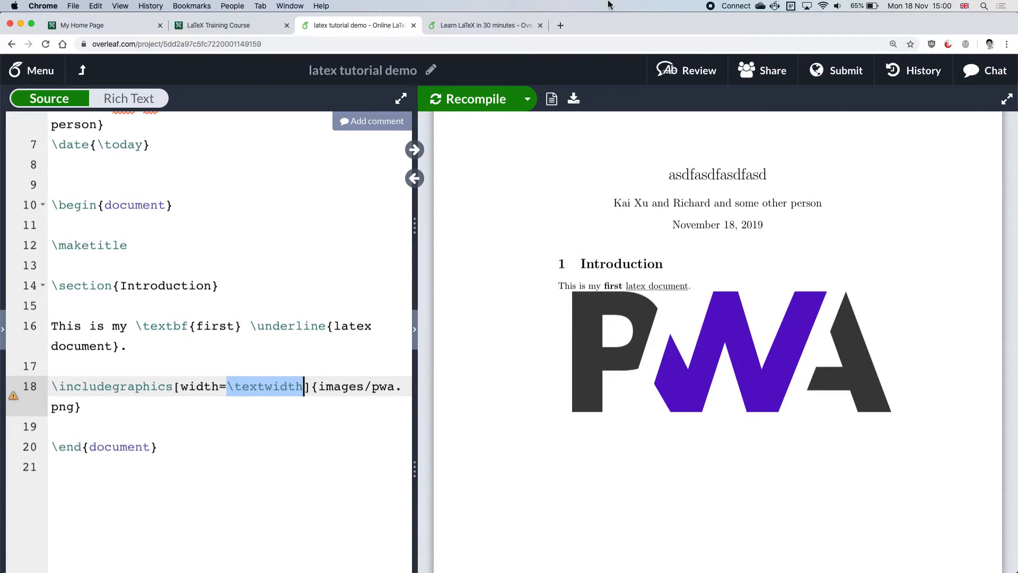
left_click(562, 26)
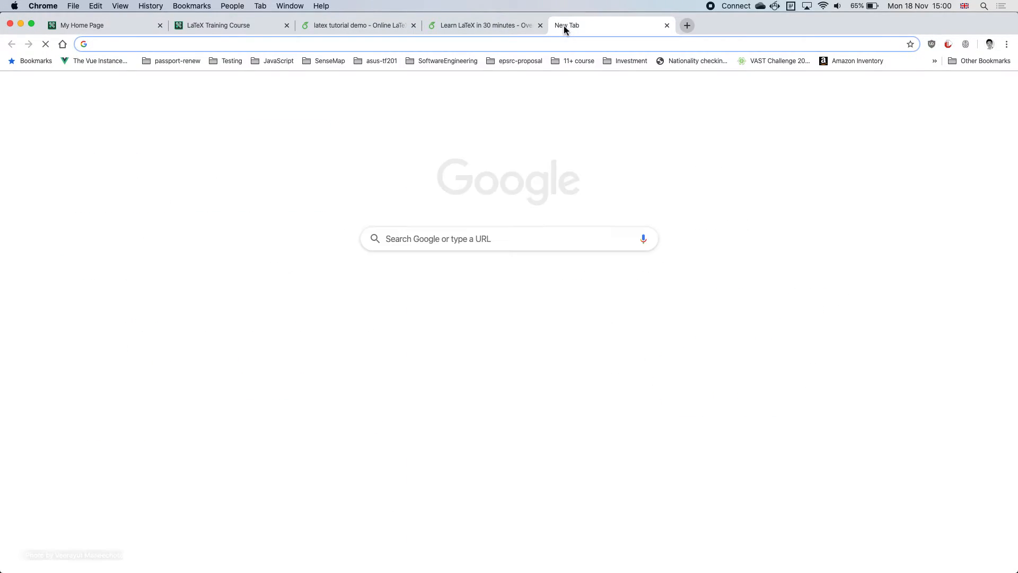
type("latex graphics")
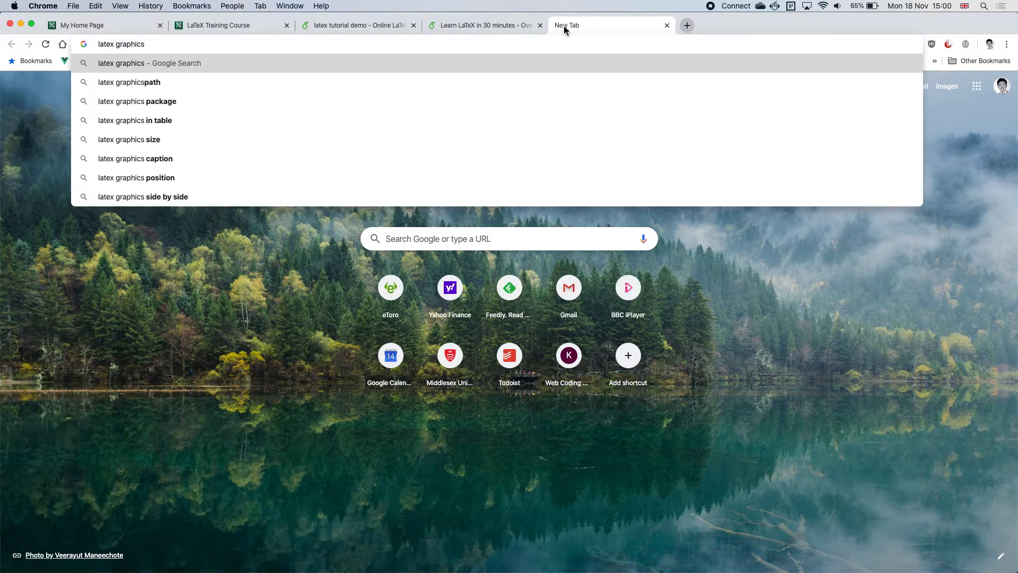
key("BackSpace")
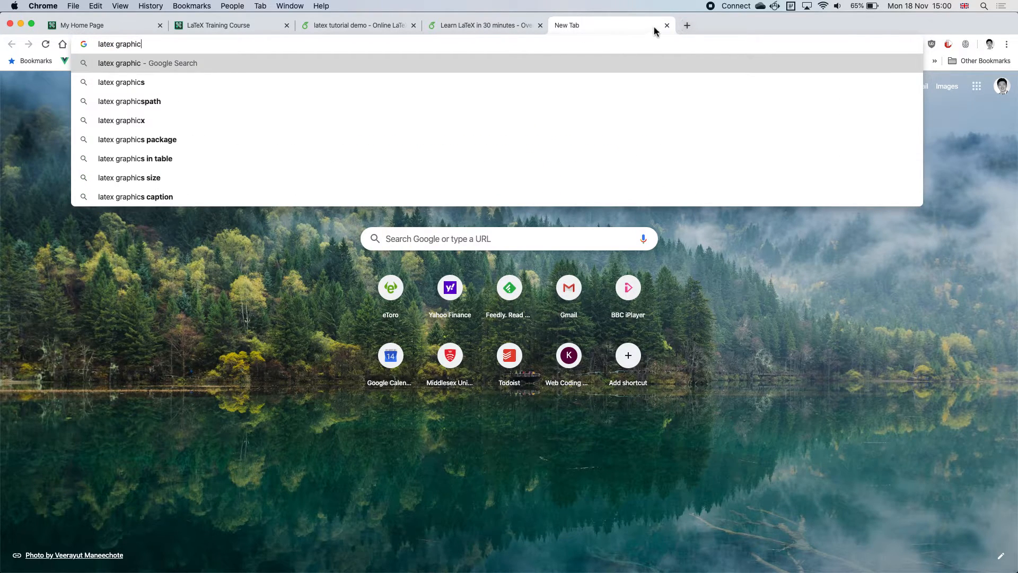
left_click(502, 28)
left_click(355, 23)
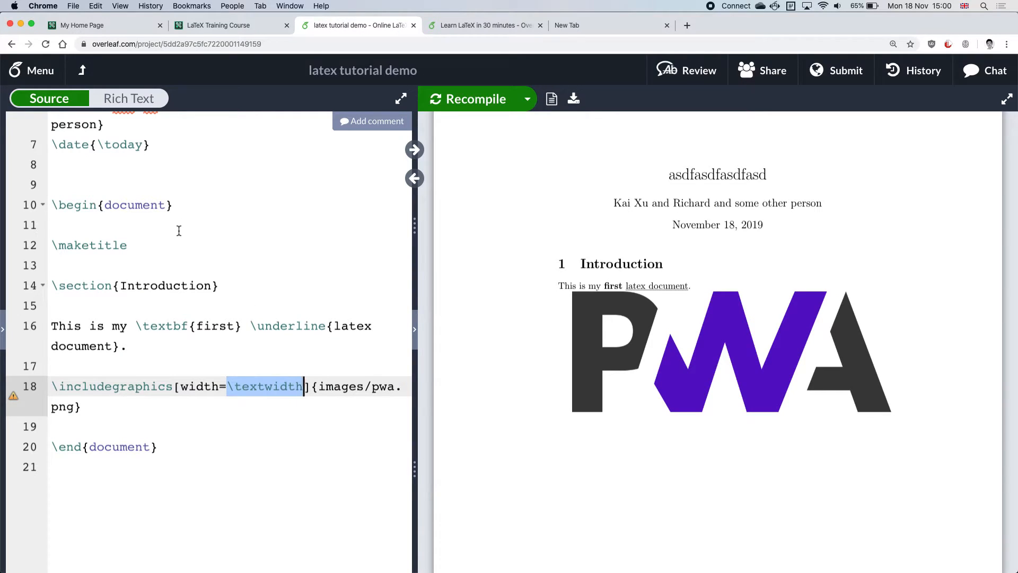
Highlight the graphicx package name in the document's preamble.
scroll(177, 231, "up", 5)
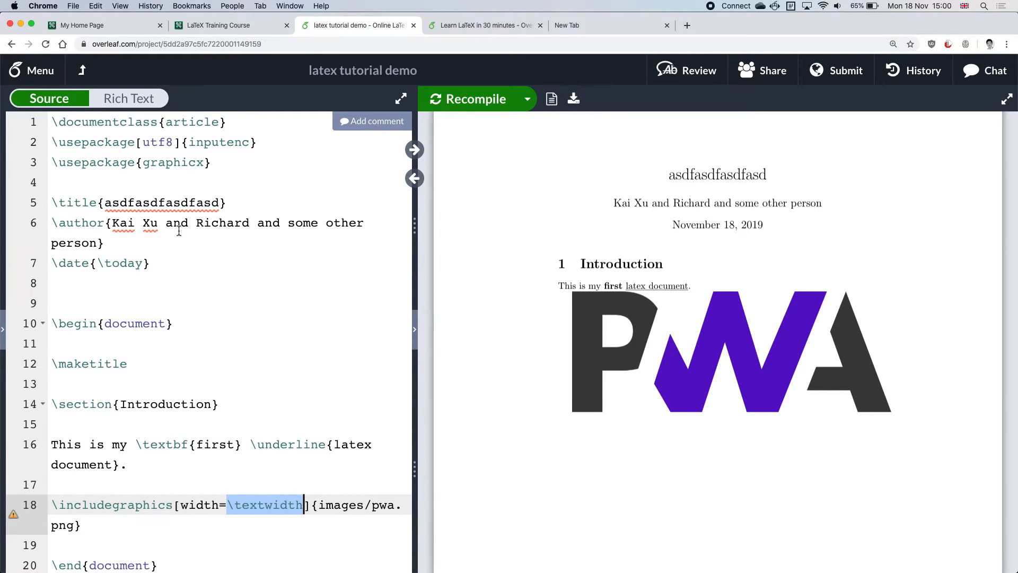
double_click(165, 163)
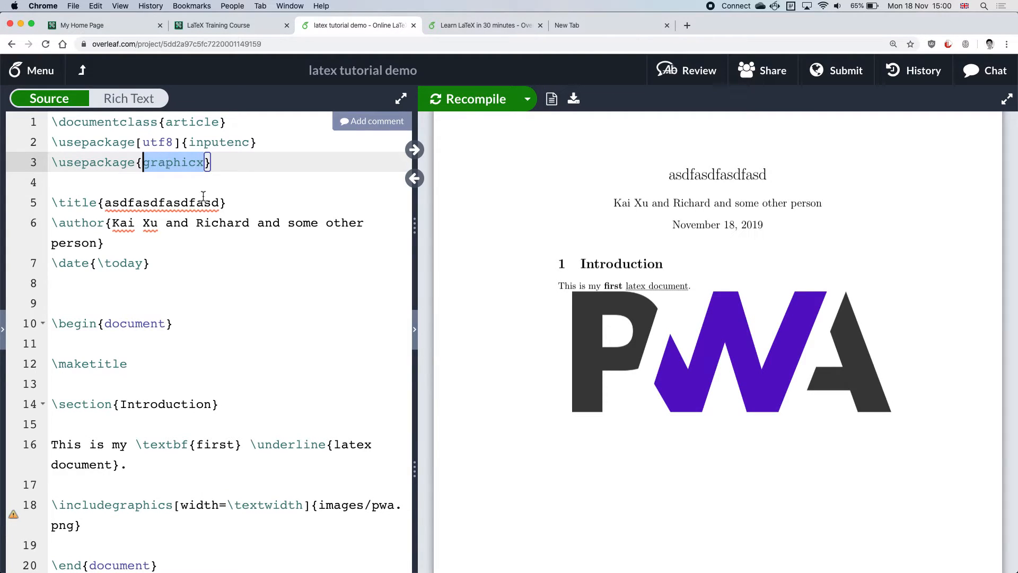
scroll(345, 378, "down", 5)
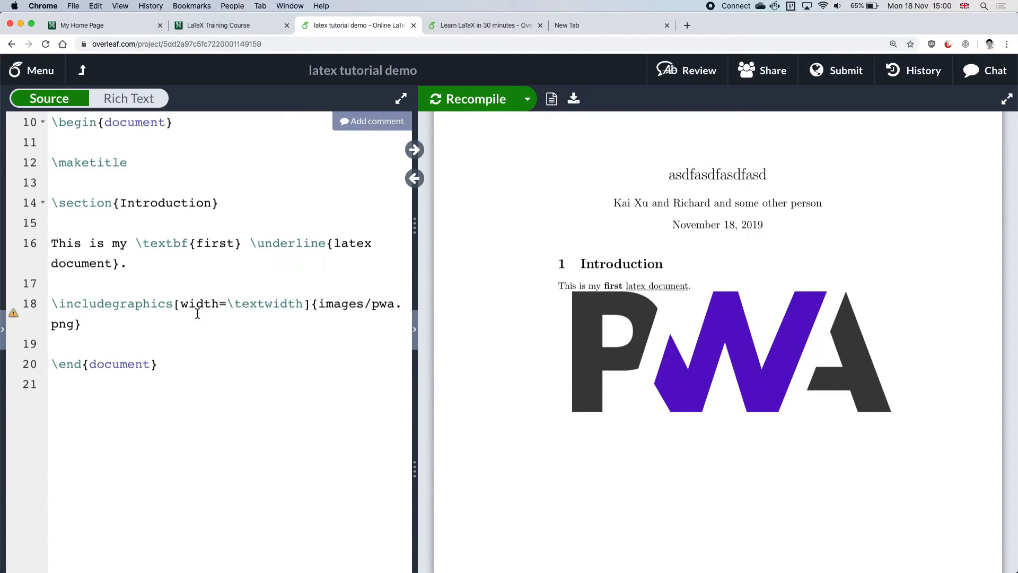
left_click(150, 322)
key("Return")
key("Return")
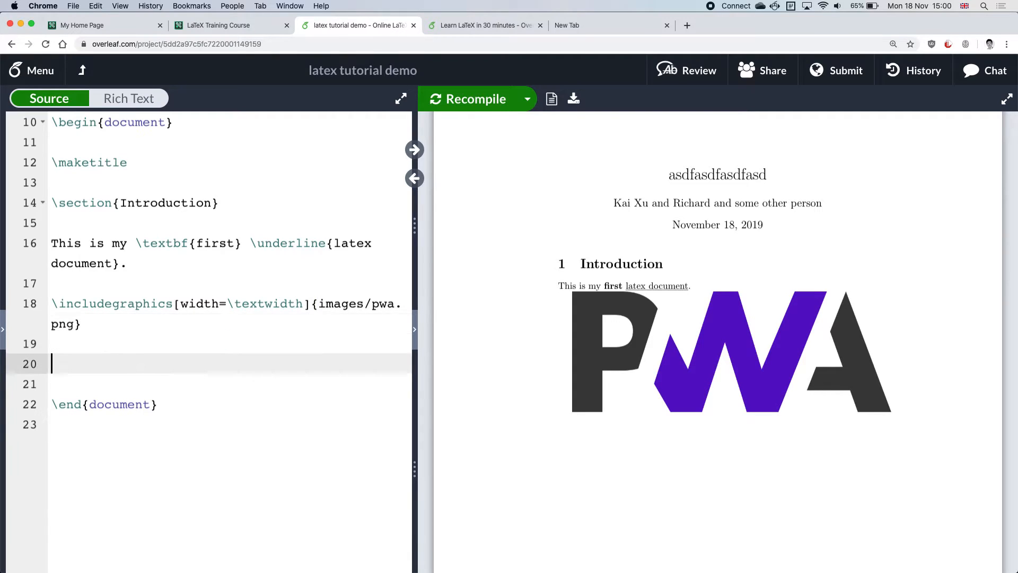
type("\\include")
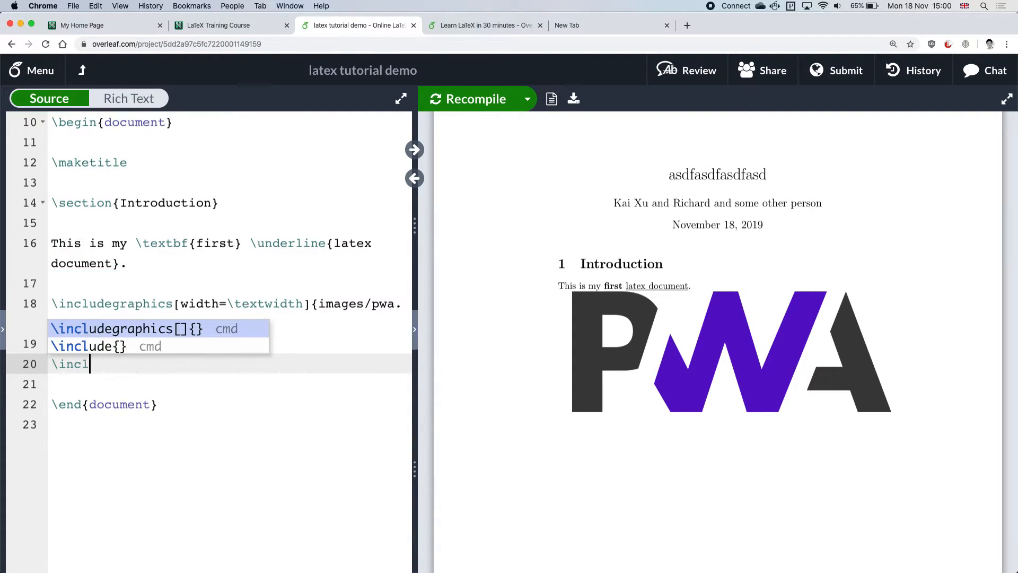
key("BackSpace")
key("BackSpace")
key("BackSpace")
key("BackSpace")
key("BackSpace")
key("BackSpace")
key("BackSpace")
key("BackSpace")
key("BackSpace")
key("BackSpace")
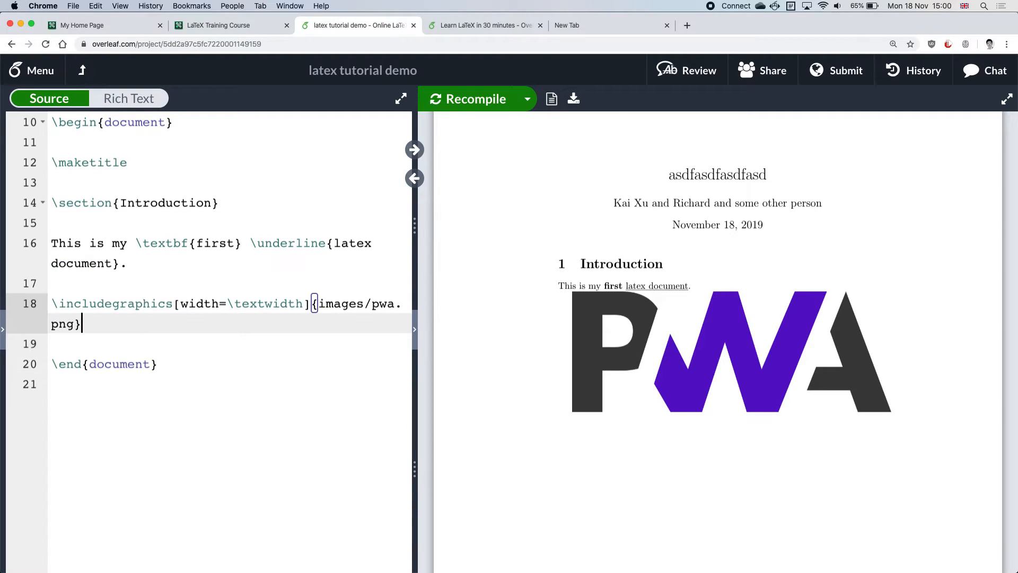
Search the web for "latex graphicx" in the empty browser tab and open the CTAN page of the graphicx package.
left_click(584, 25)
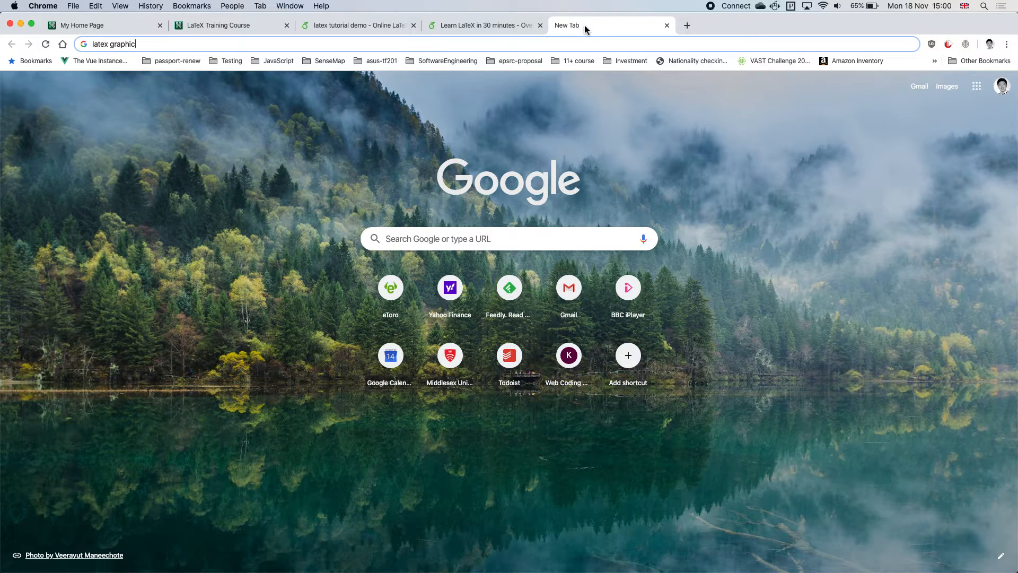
type("x")
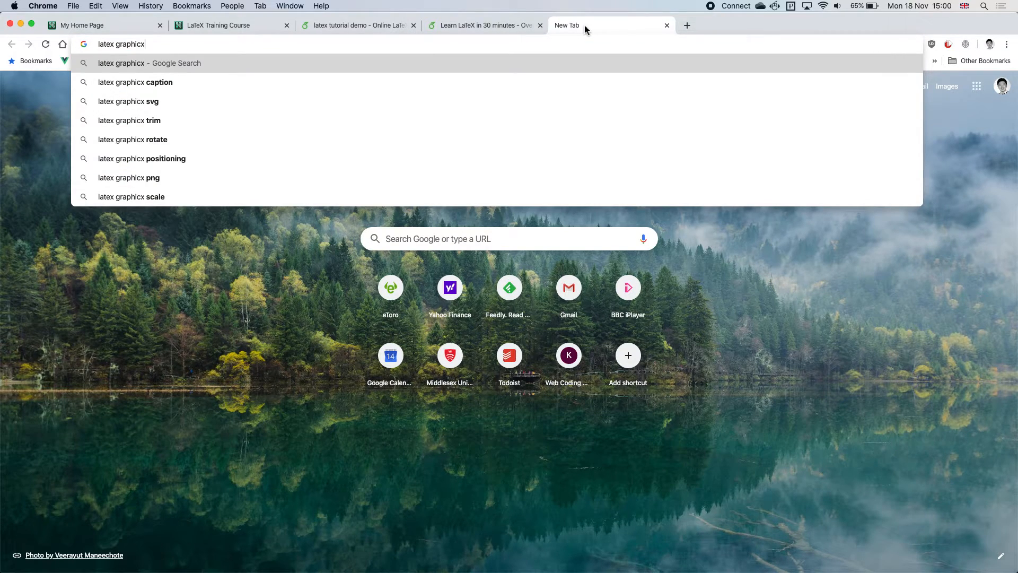
key("Return")
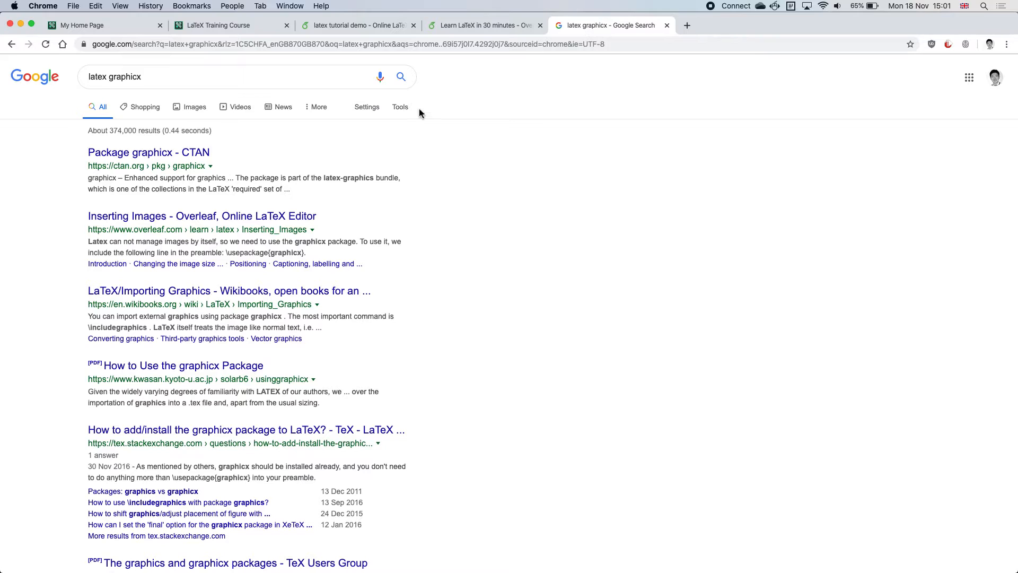
left_click(189, 152)
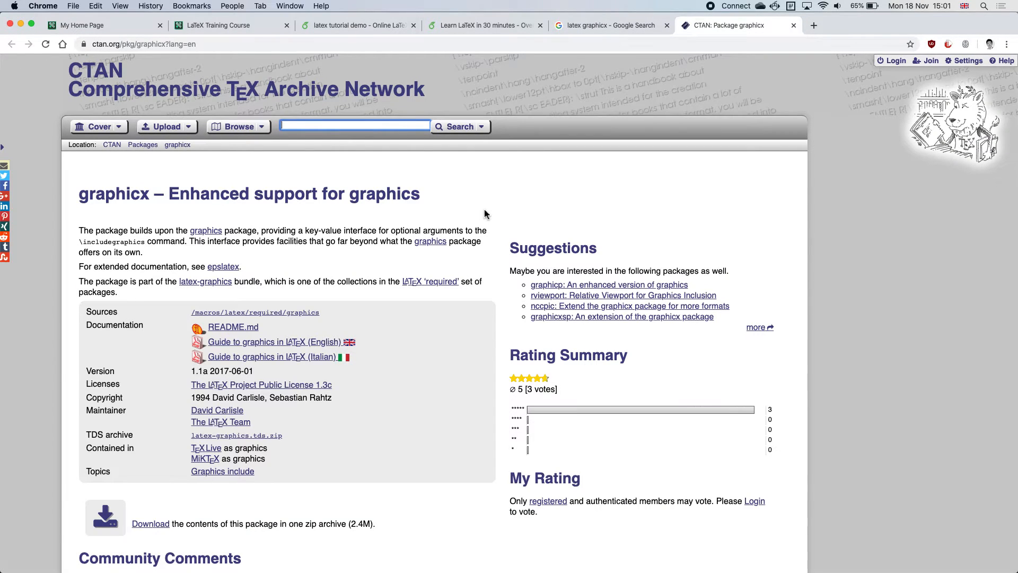
Open the English "Guide to graphics in LaTeX" from the package's documentation links and enlarge it to 150%.
scroll(484, 211, "down", 5)
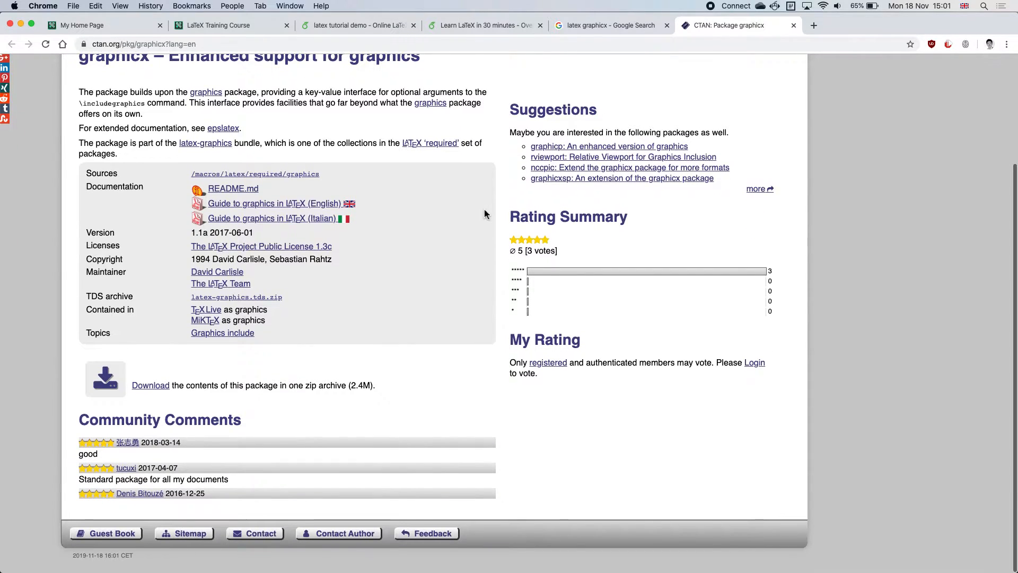
left_click(259, 206)
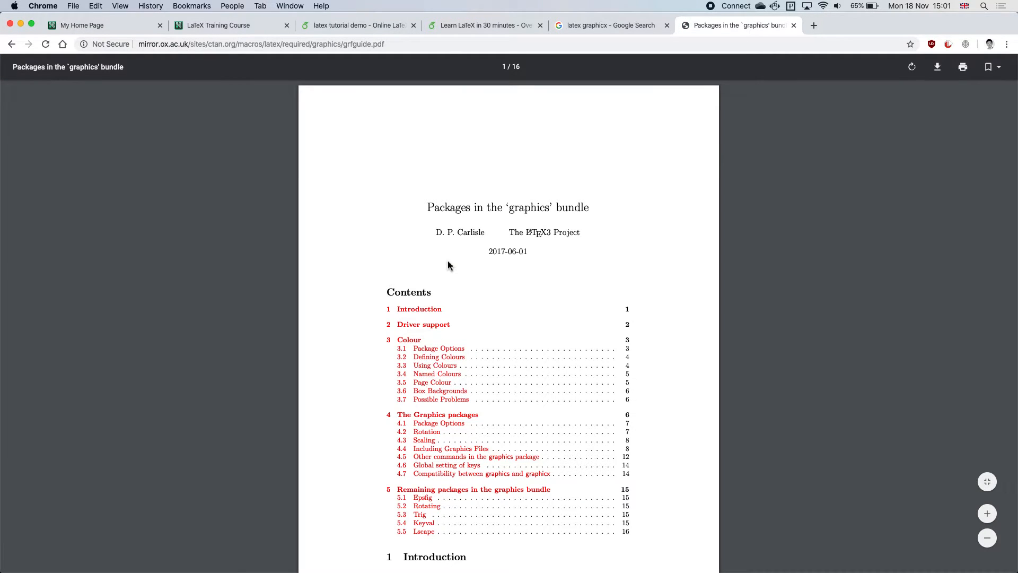
key("super+equal")
key("super+equal")
key("super+equal")
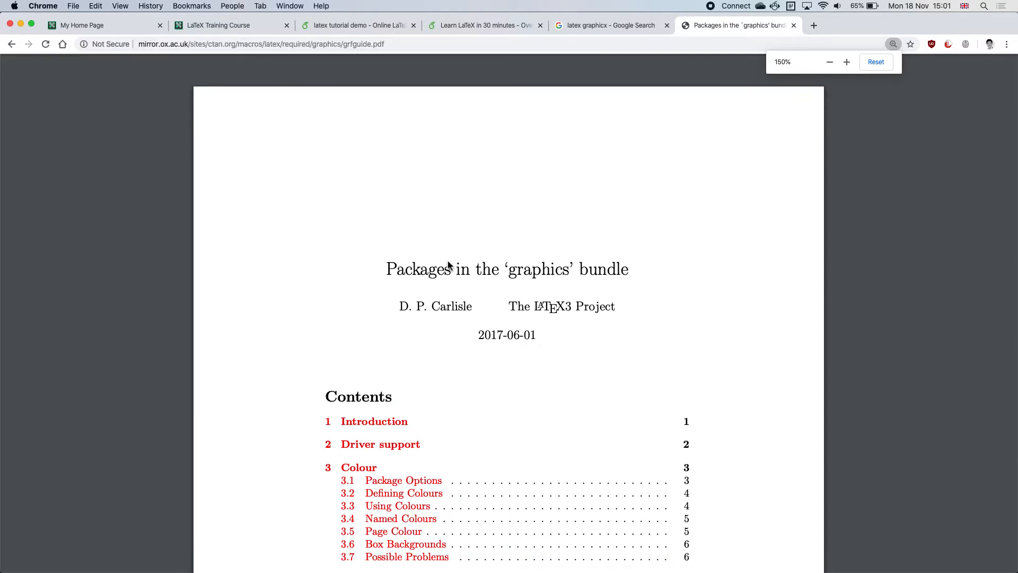
Return to the Google search results, enlarge them and highlight the word graphicx in the search query.
left_click(608, 24)
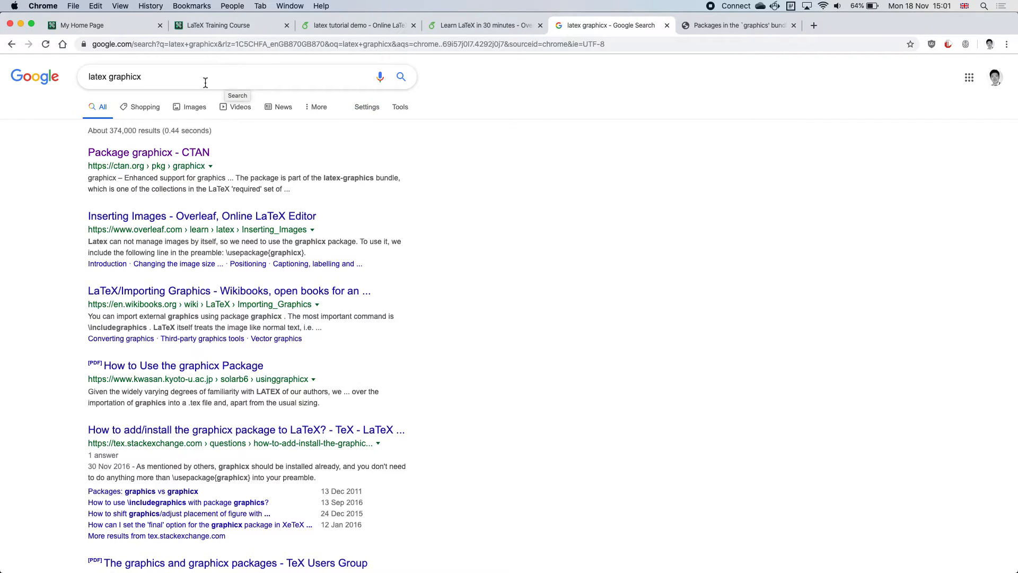
key("super+equal")
key("super+equal")
key("super+equal")
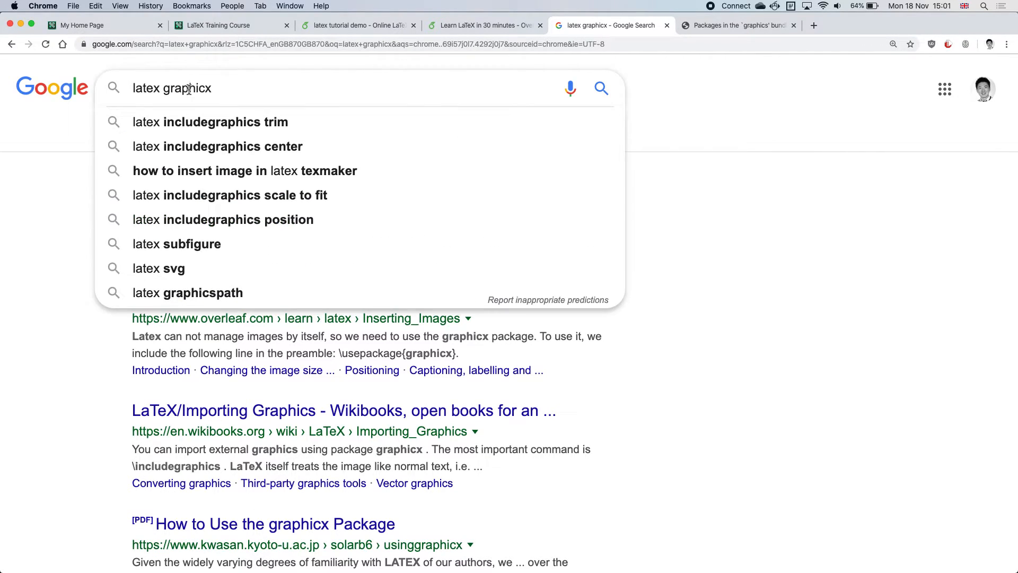
double_click(188, 89)
left_click(822, 212)
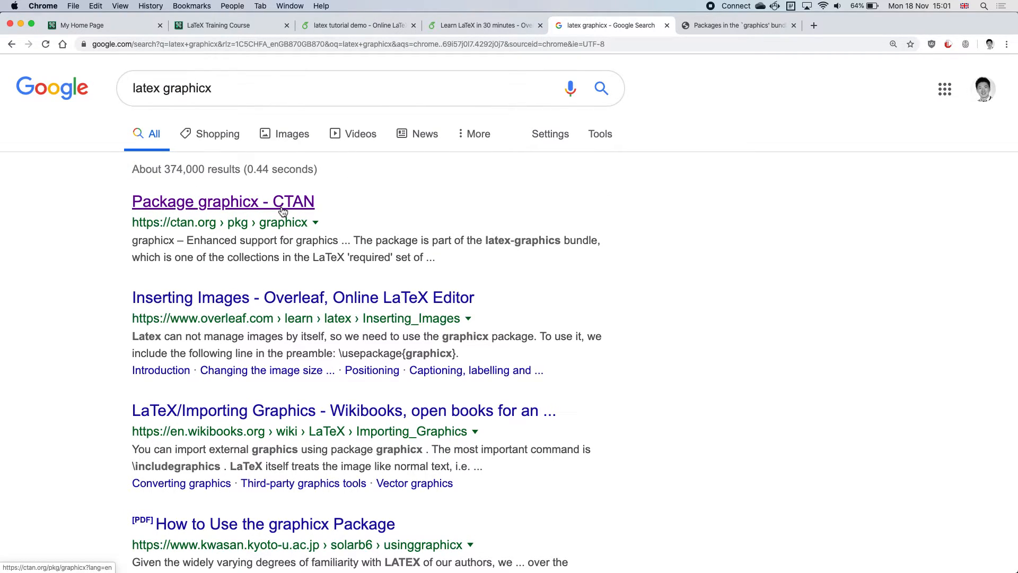
Go back from the guide to the CTAN package page and highlight the name graphicx in its heading.
left_click(725, 27)
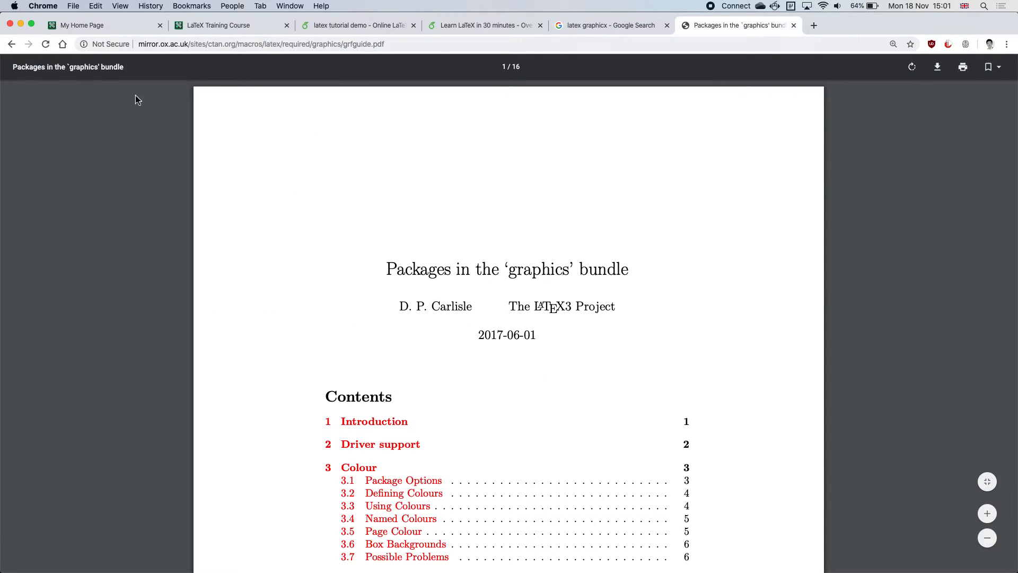
left_click(9, 46)
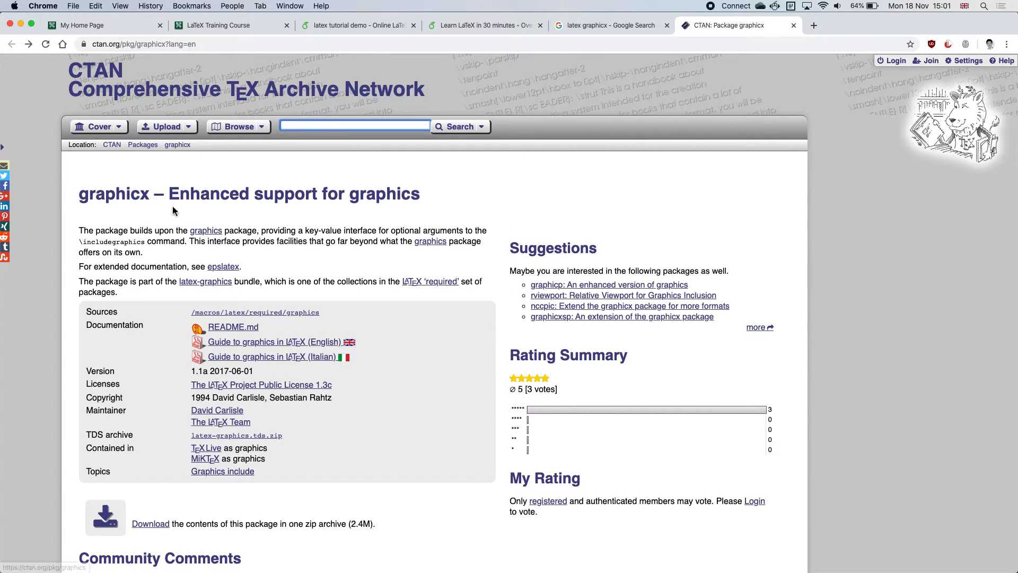
left_click_drag(150, 194, 83, 195)
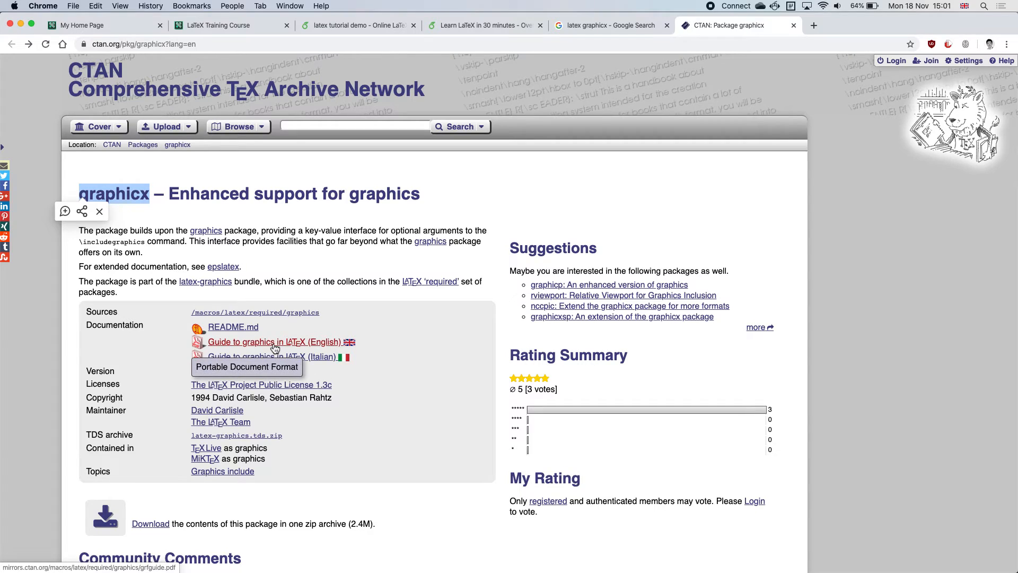
Reopen the graphics bundle guide, enlarge it and look through its table of contents and introduction.
left_click(28, 44)
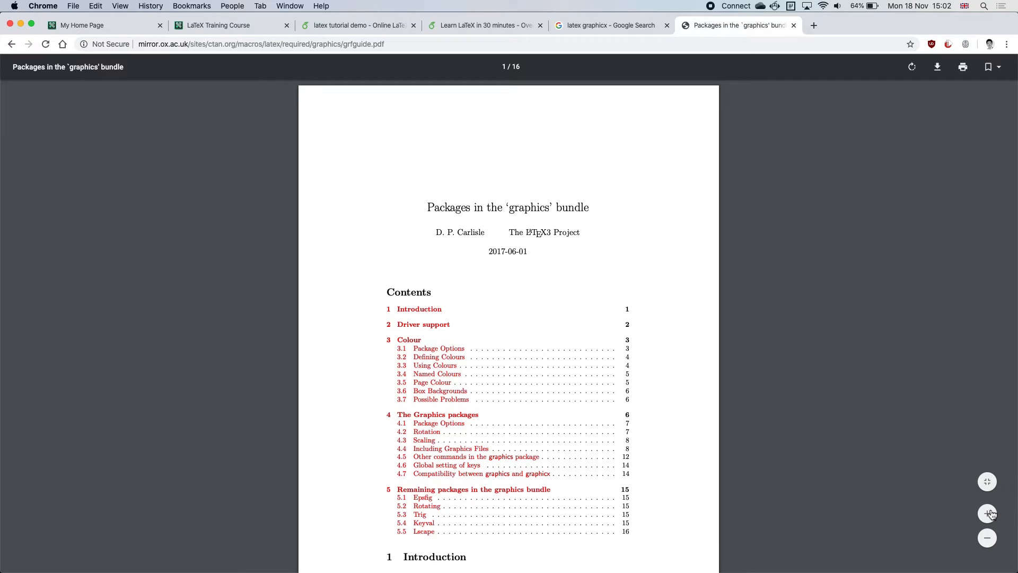
left_click(988, 513)
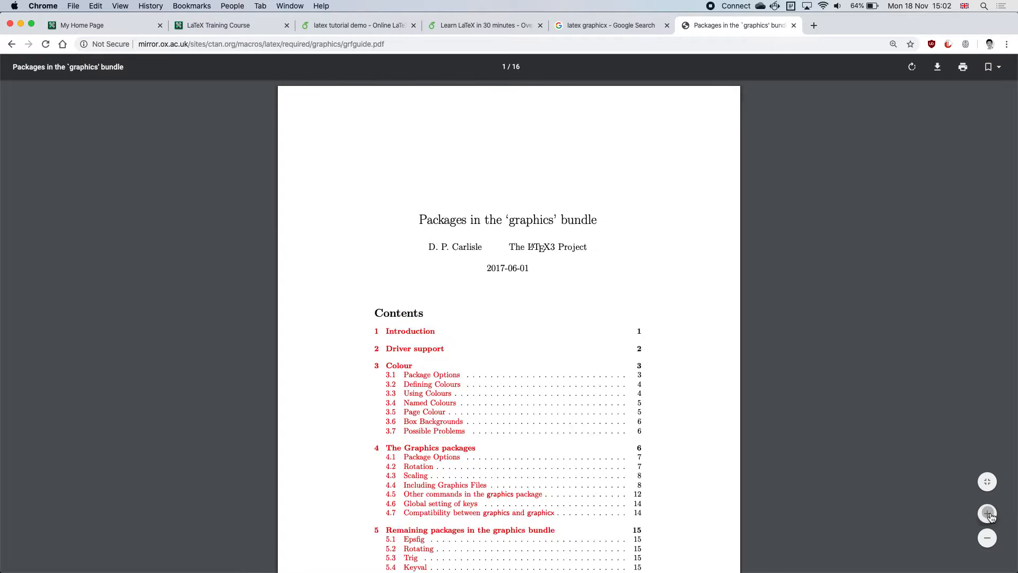
left_click(987, 513)
scroll(761, 374, "down", 5)
scroll(760, 373, "down", 10)
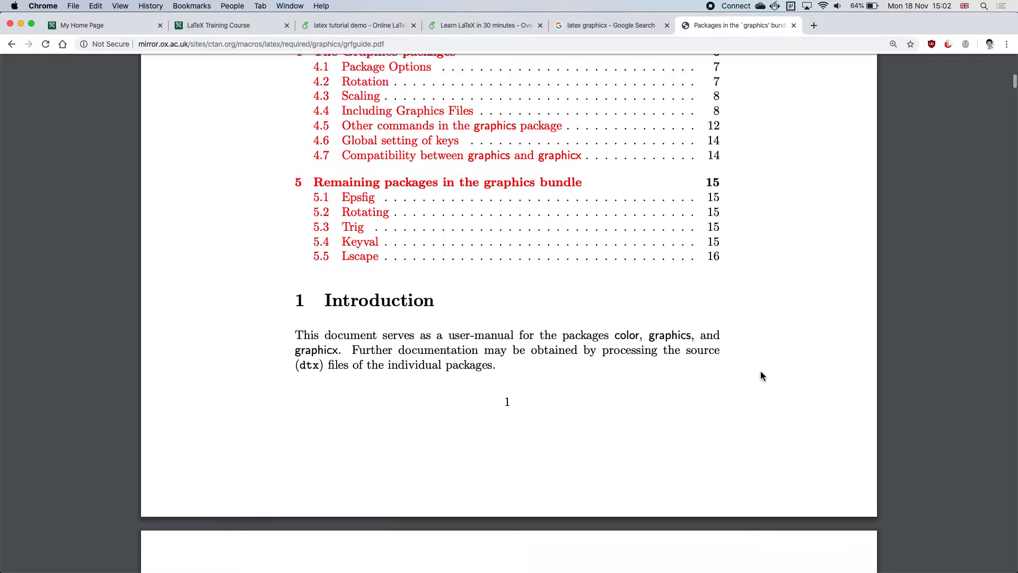
scroll(760, 370, "down", 6)
scroll(760, 370, "up", 9)
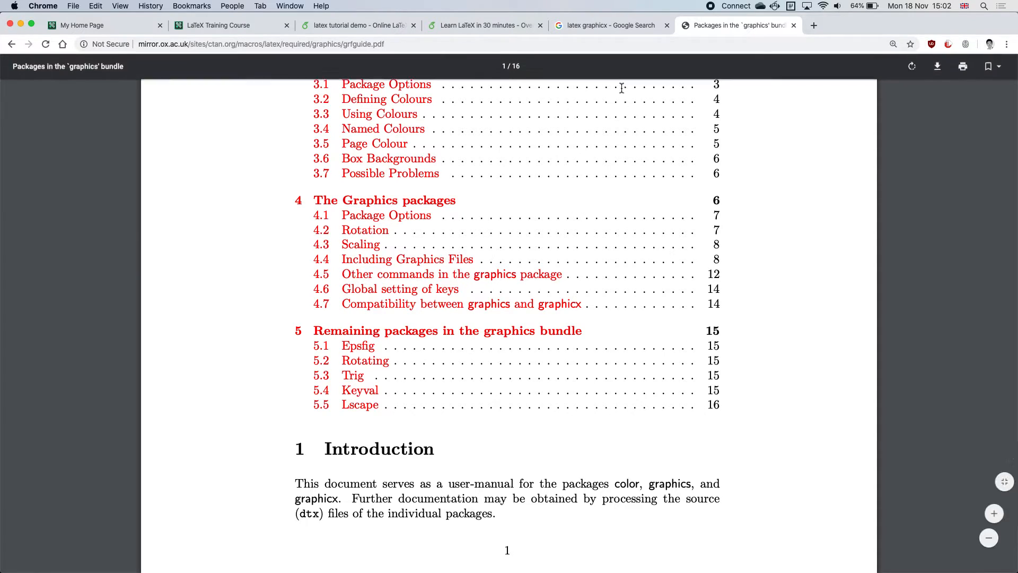
Return to the CTAN graphicx page and look over its package details.
left_click(10, 47)
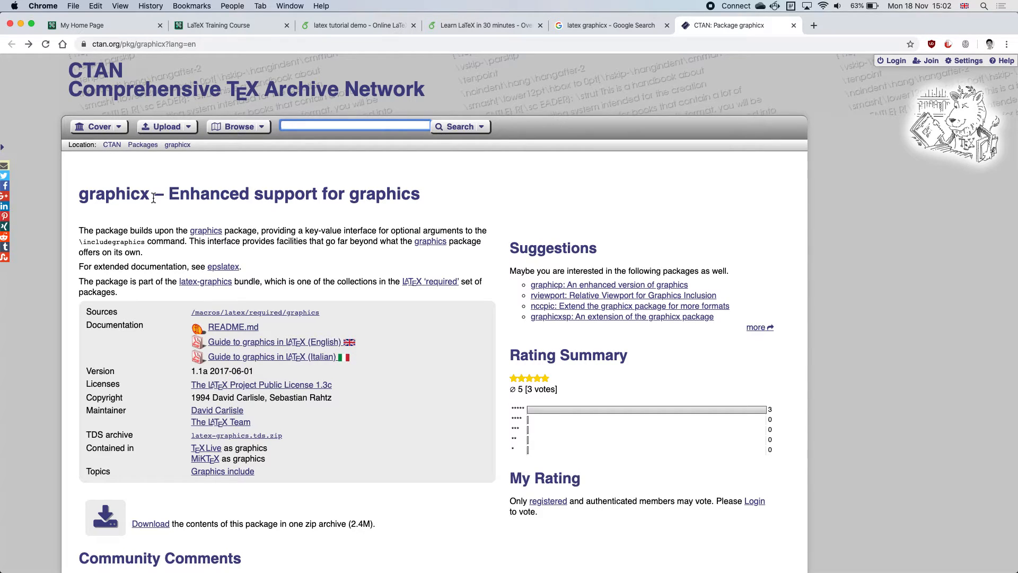
scroll(153, 198, "down", 5)
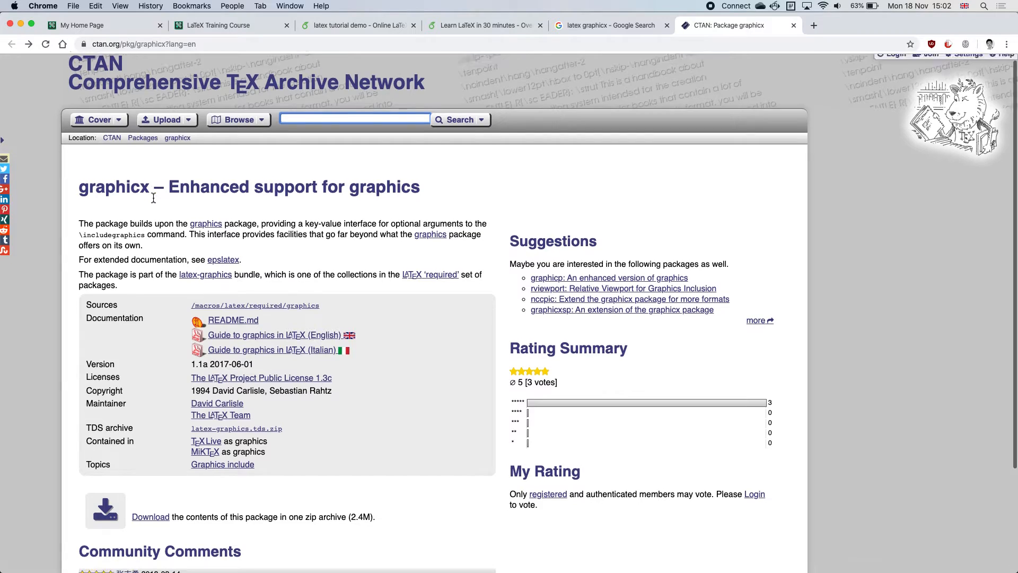
scroll(153, 198, "up", 5)
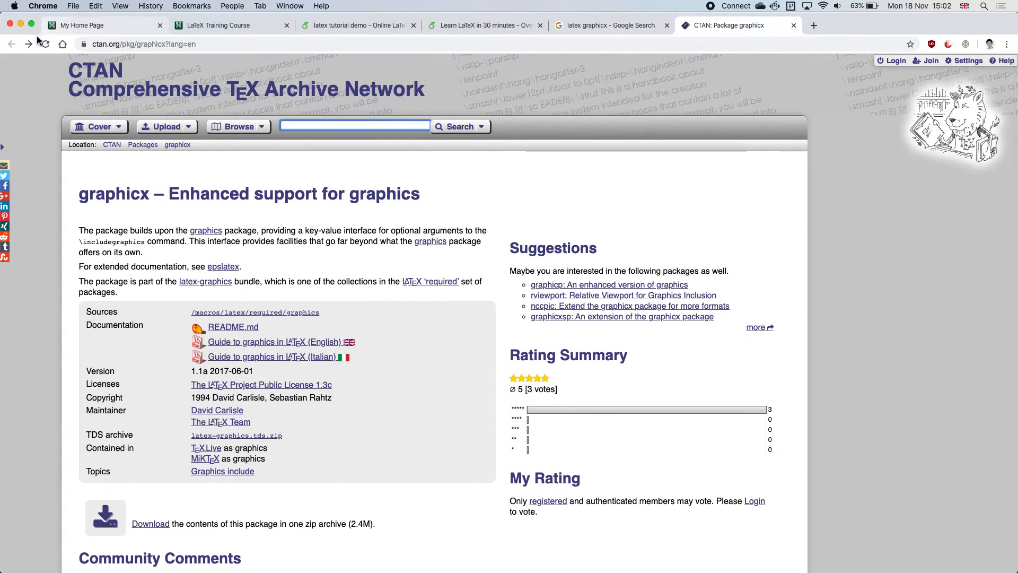
View the graphics bundle guide once more at 150% and go back to the CTAN package page.
left_click(29, 44)
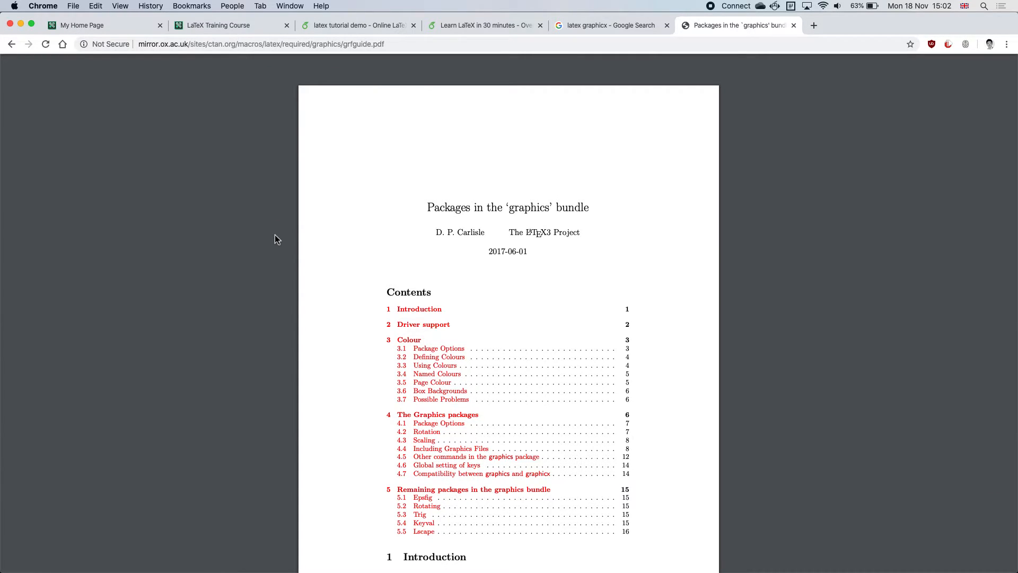
key("super+equal")
key("super+equal")
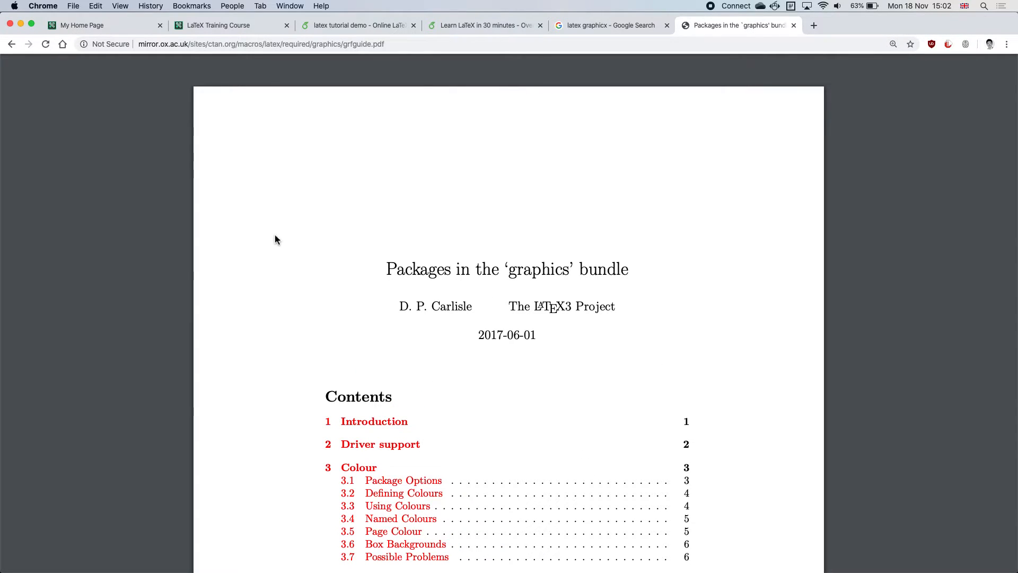
left_click(10, 44)
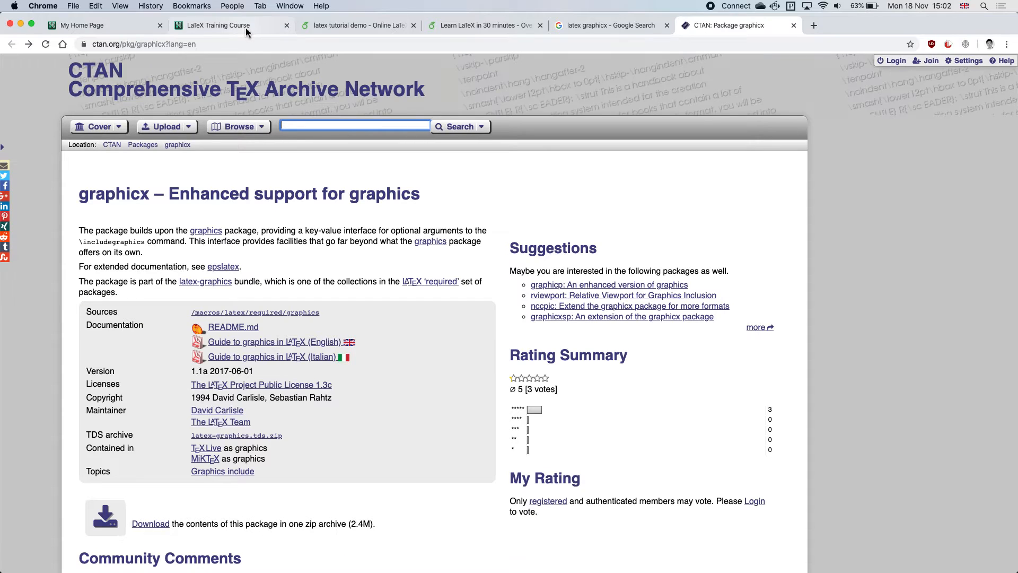
Switch to the latex tutorial demo project and check the presentation slide listing the tutorial topics.
left_click(246, 28)
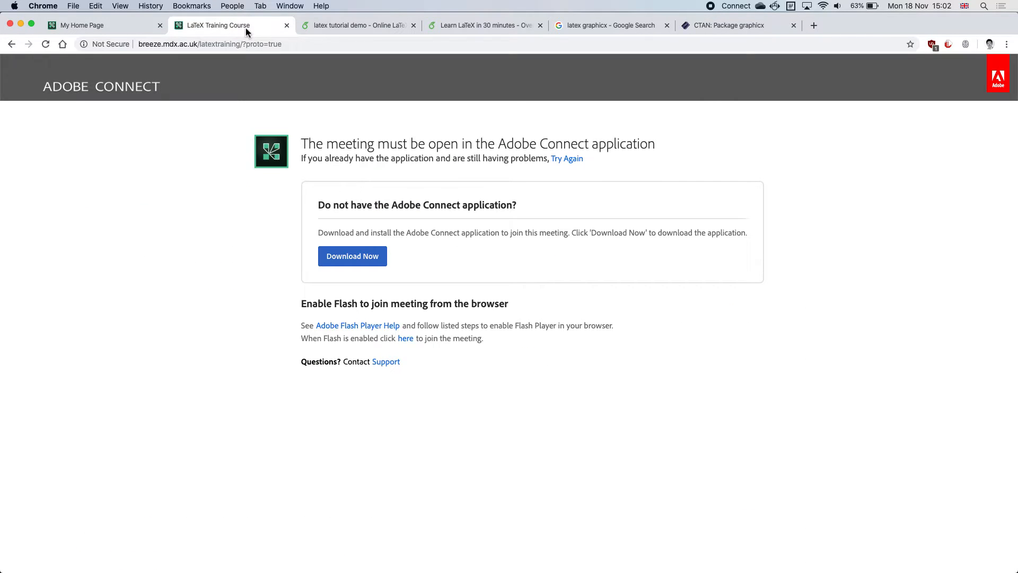
left_click(388, 27)
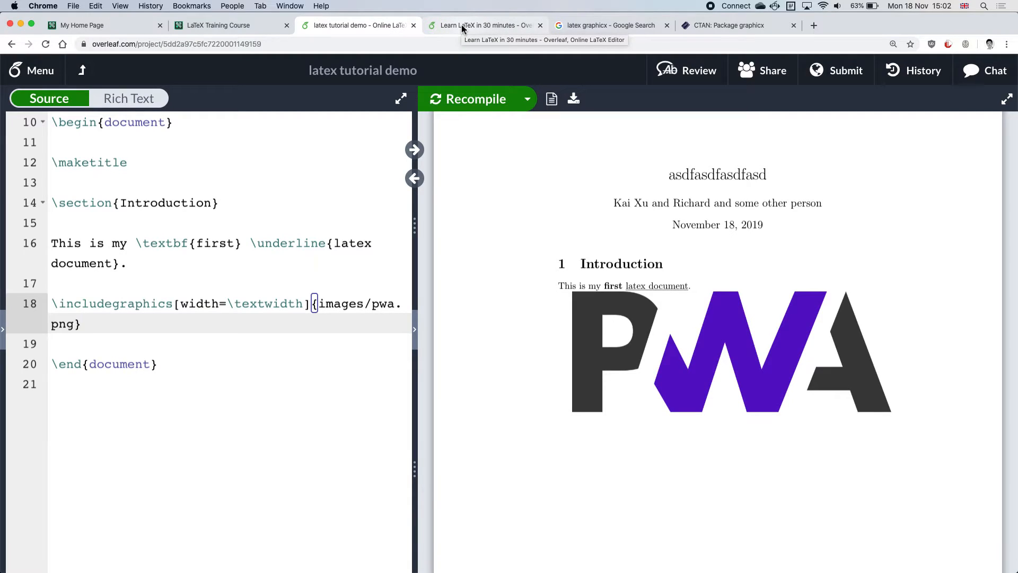
key("ctrl+Right")
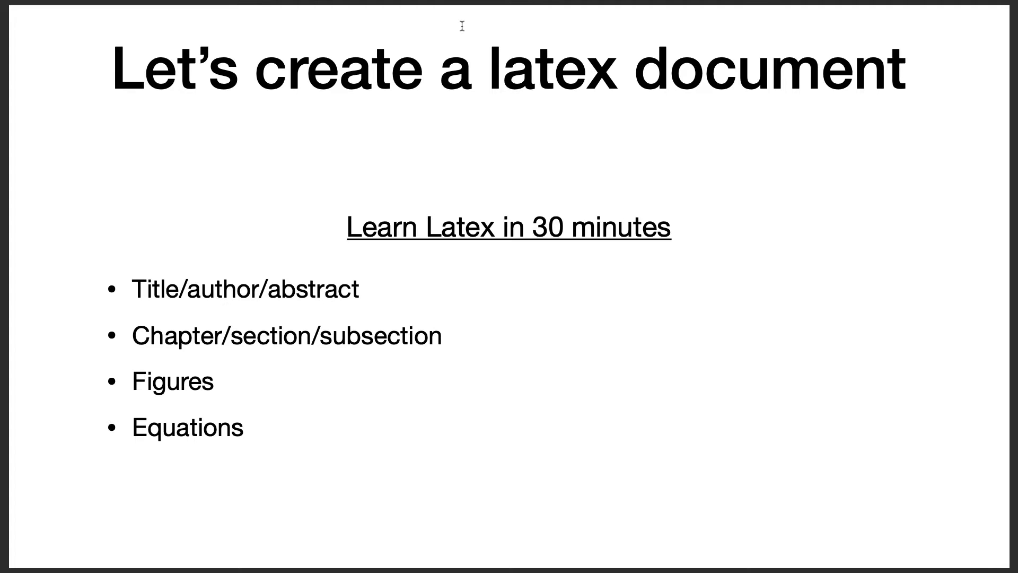
key("ctrl+Left")
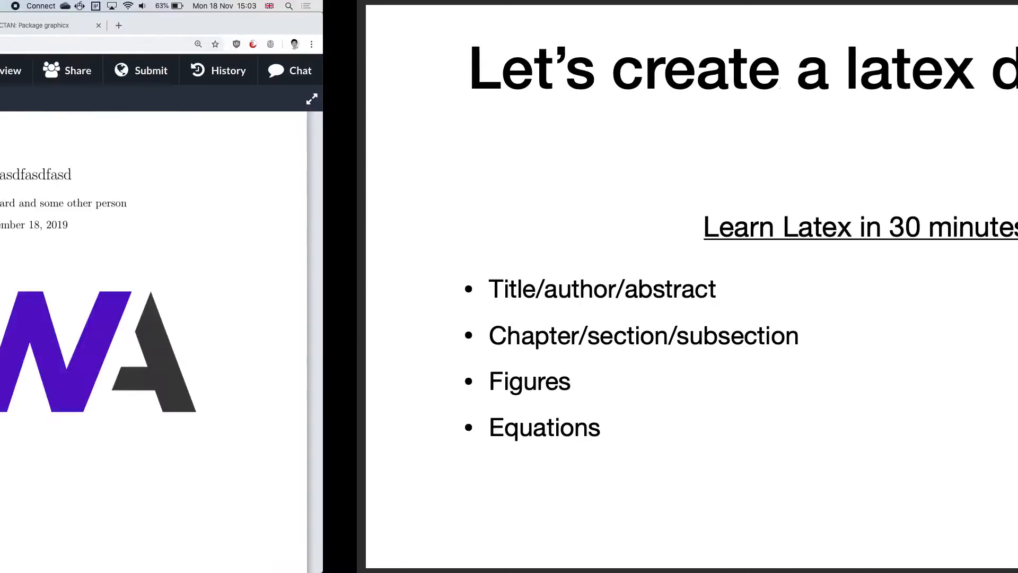
Open the "Learn LaTeX in 30 minutes" tutorial at the figure example under "Captions, labels and references".
left_click(492, 27)
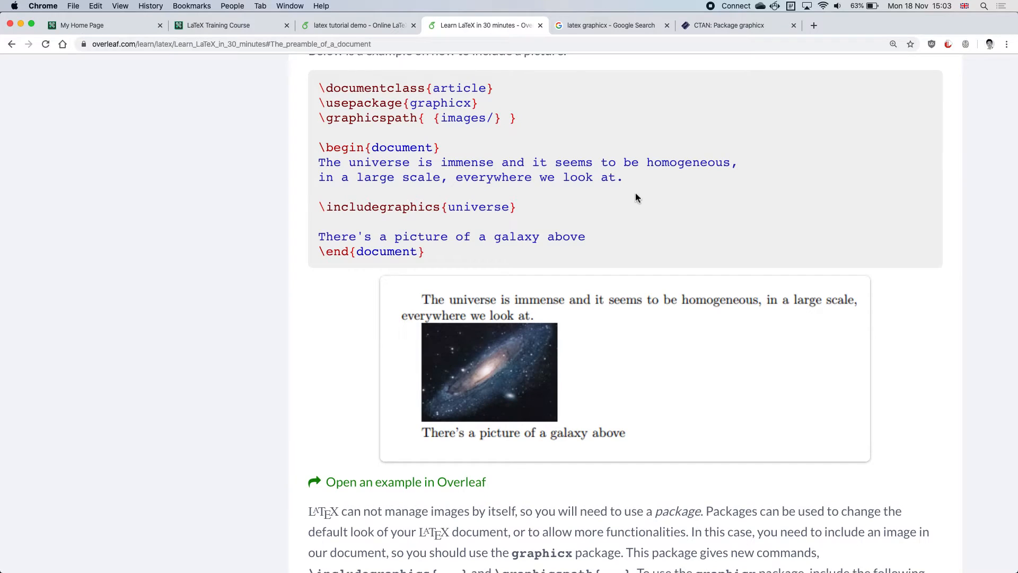
scroll(636, 198, "down", 10)
scroll(641, 212, "down", 3)
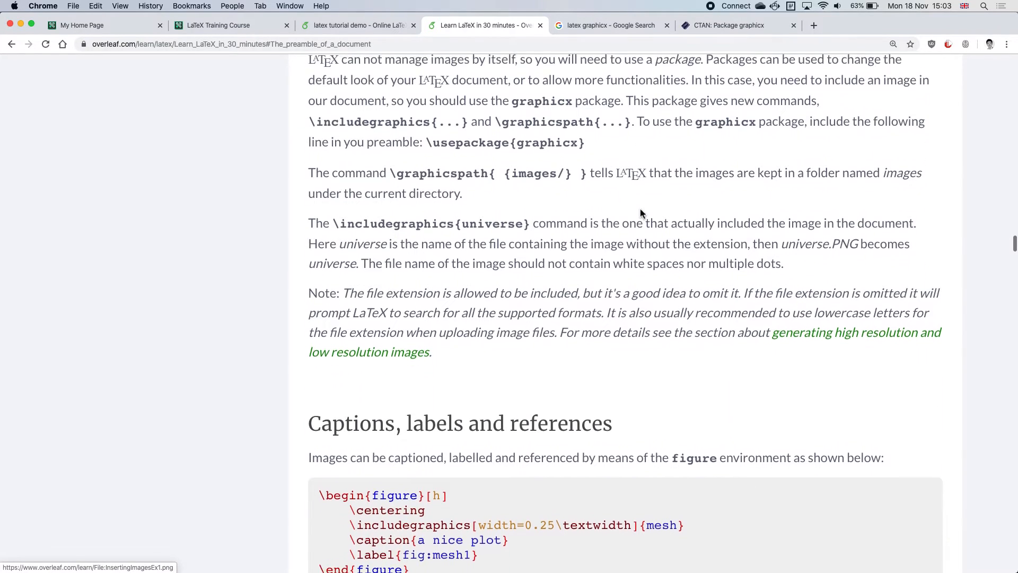
scroll(640, 210, "down", 5)
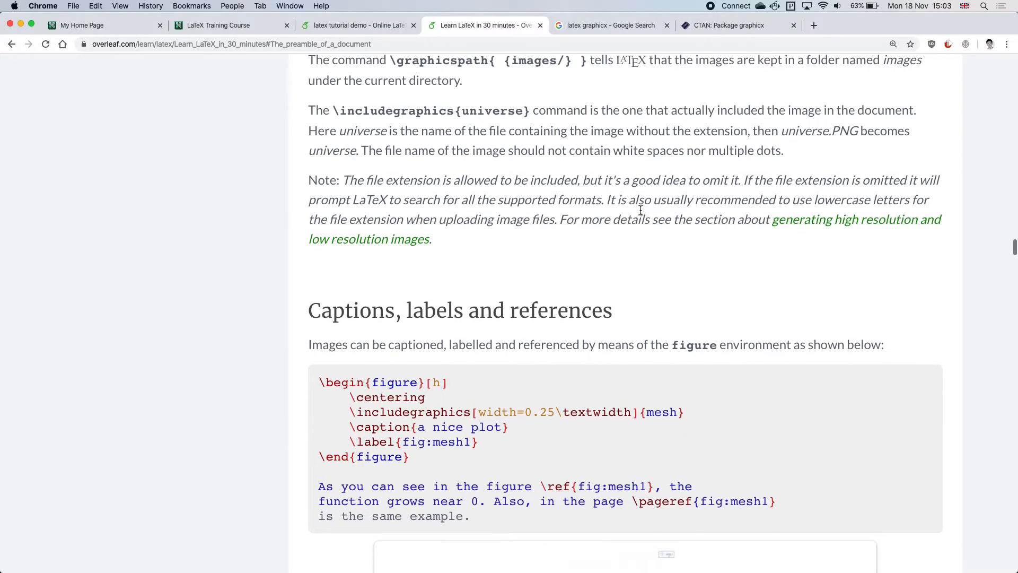
scroll(641, 212, "down", 18)
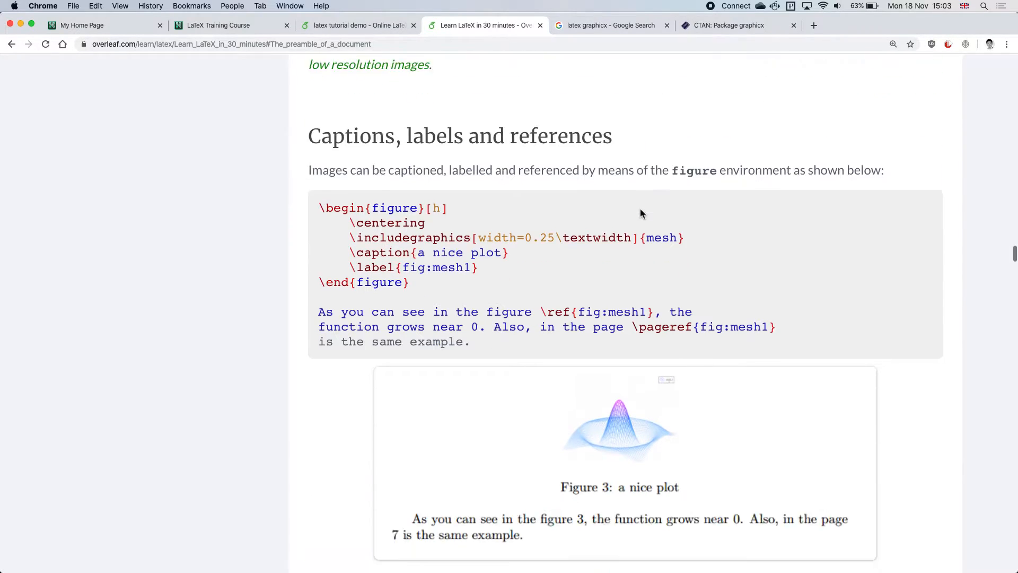
Read on past the figure commands to the "Unordered lists" section and highlight the itemize environment name in its example.
scroll(642, 212, "down", 10)
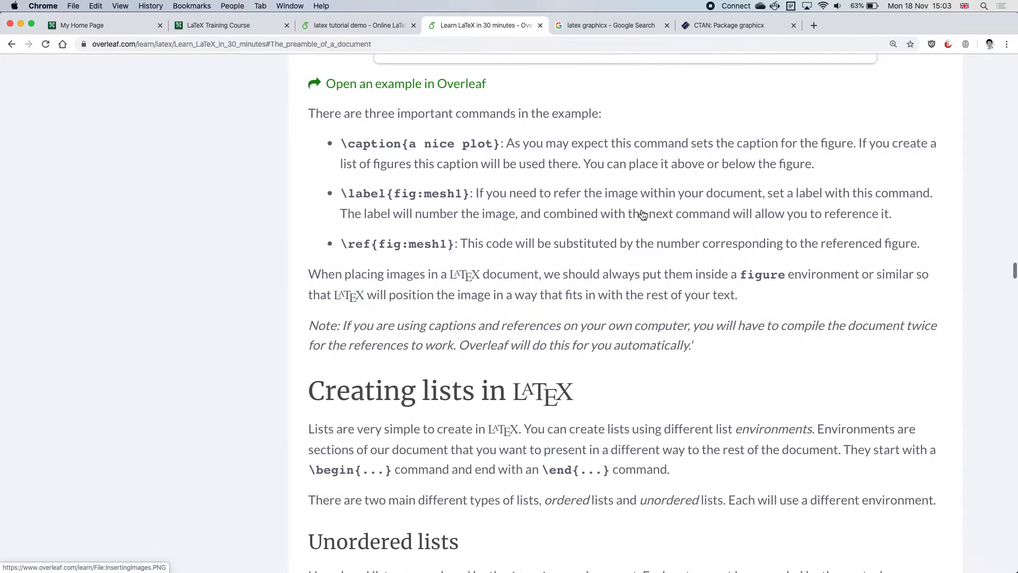
scroll(641, 212, "down", 4)
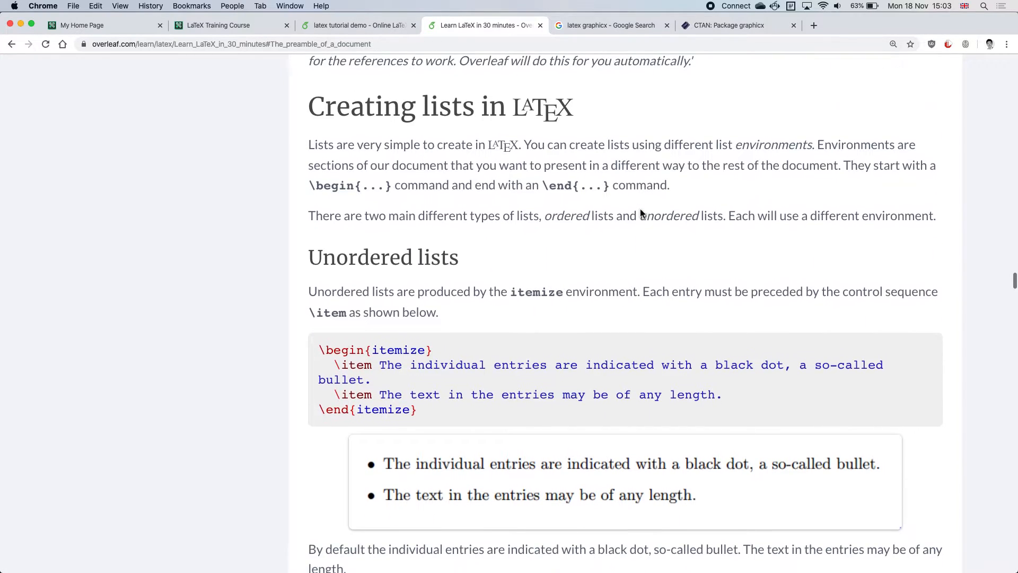
scroll(641, 212, "down", 3)
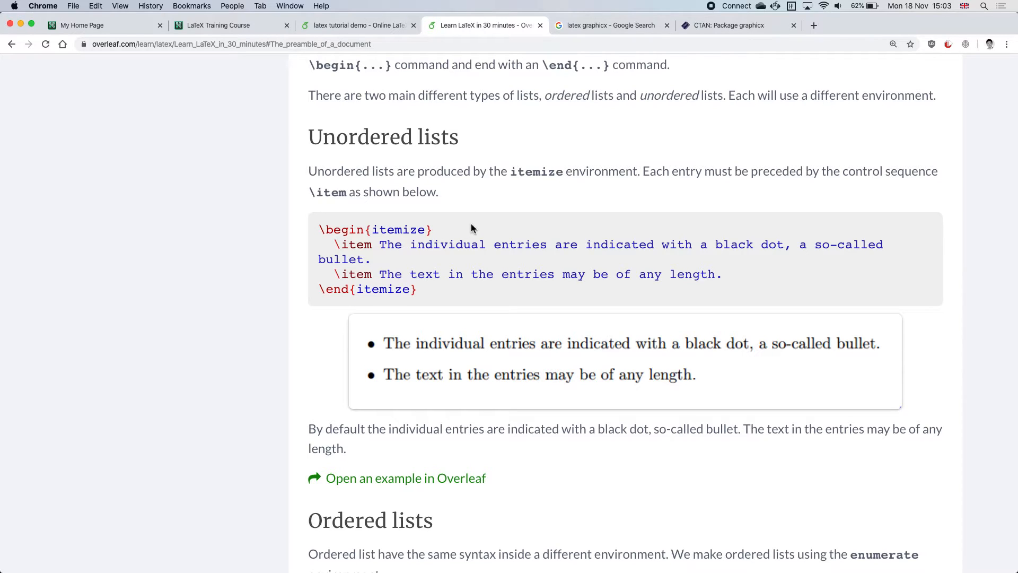
scroll(471, 225, "down", 2)
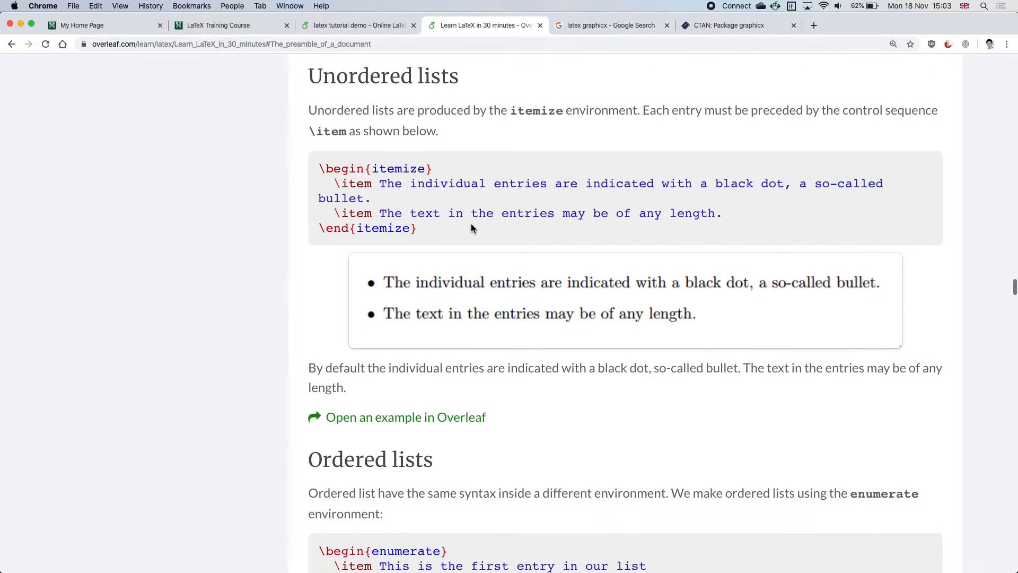
double_click(401, 168)
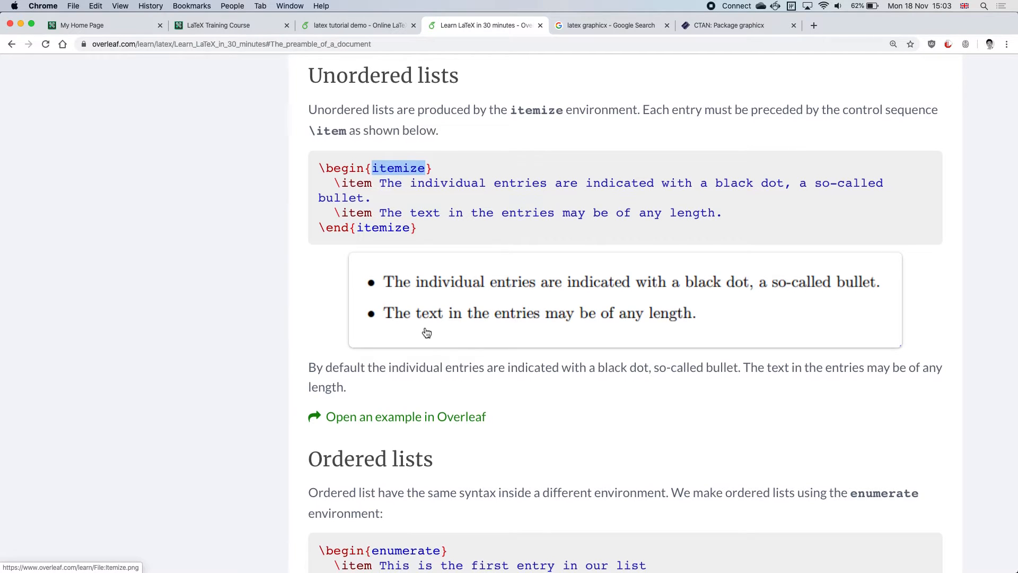
Examine the enumerate example under "Ordered lists" and compare its output with the bulleted list example.
scroll(427, 333, "down", 5)
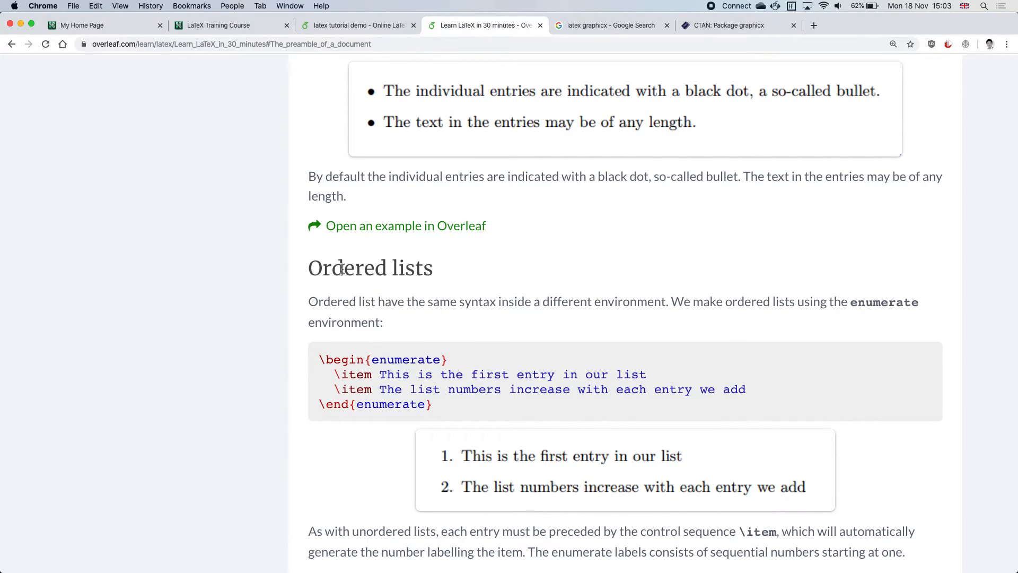
double_click(407, 366)
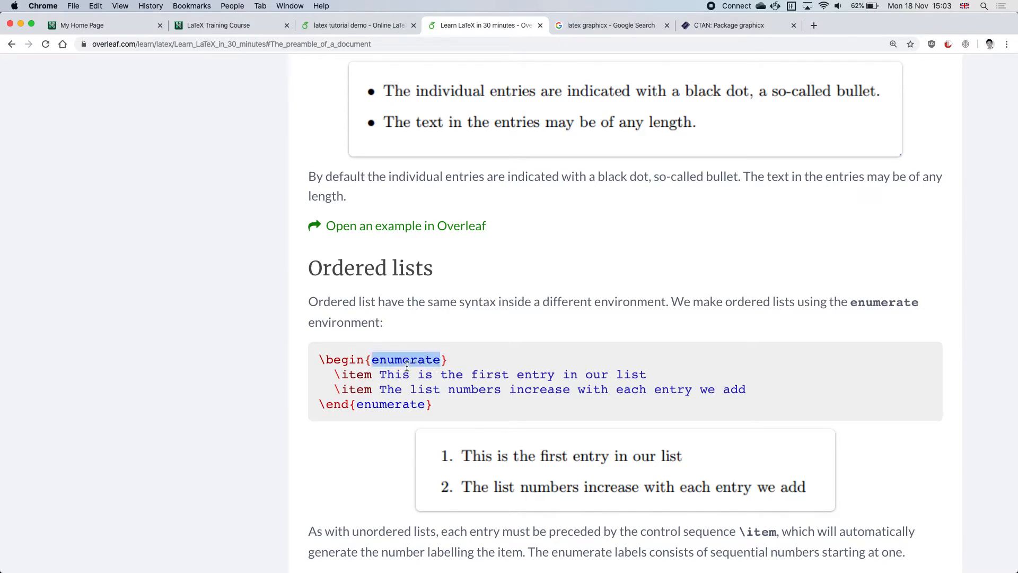
scroll(432, 409, "down", 3)
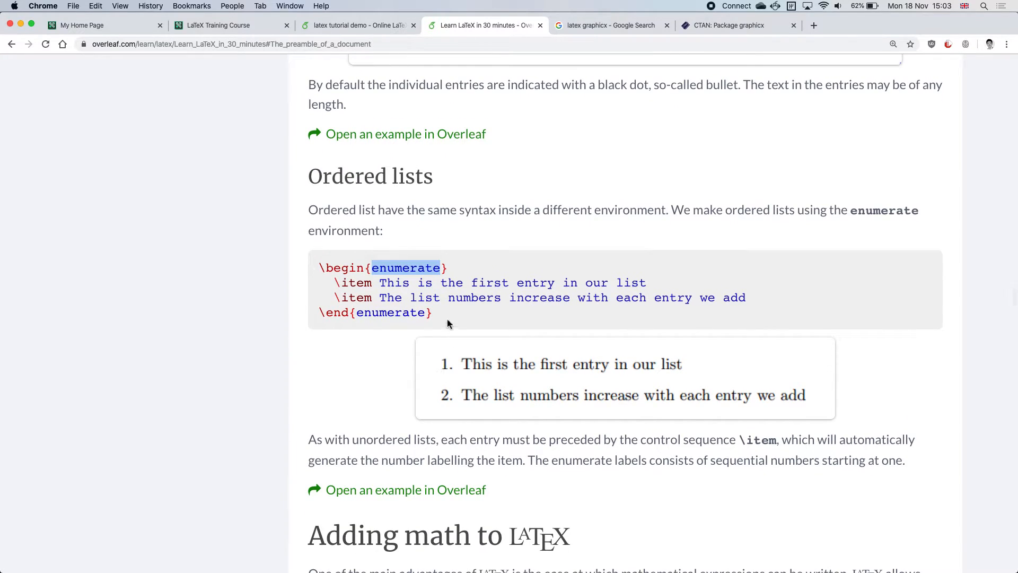
scroll(447, 320, "up", 5)
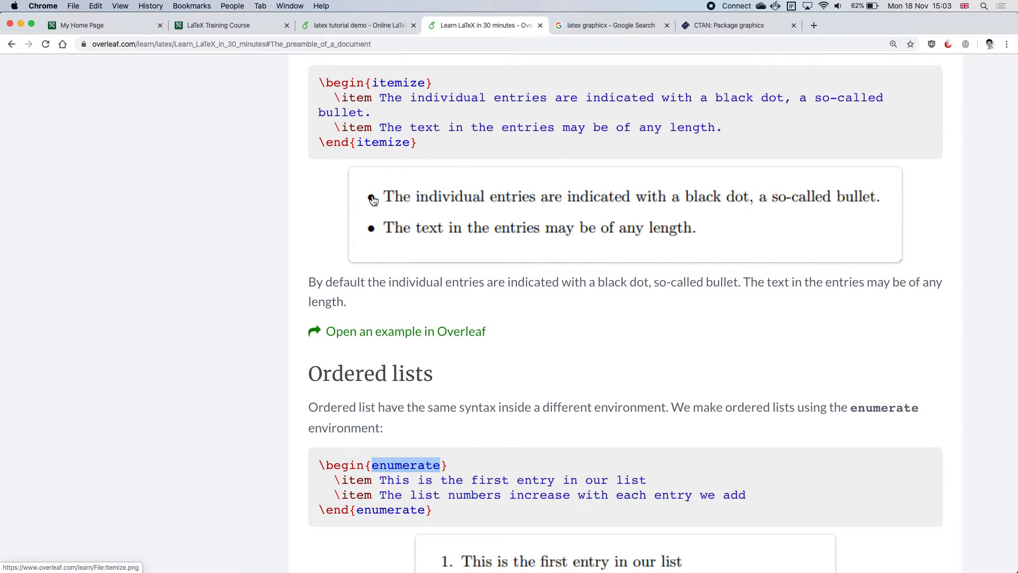
scroll(375, 204, "down", 3)
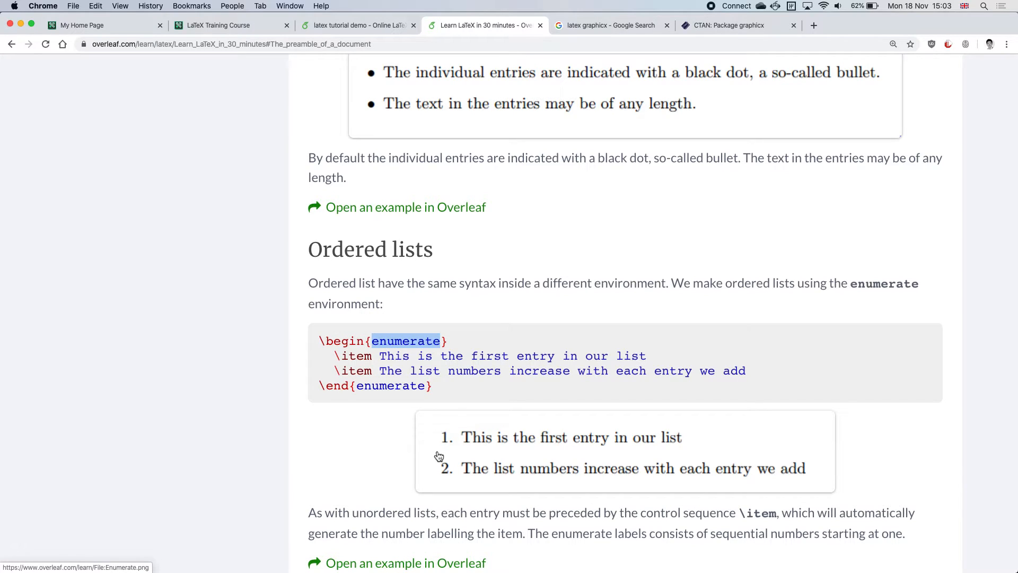
scroll(439, 456, "up", 1)
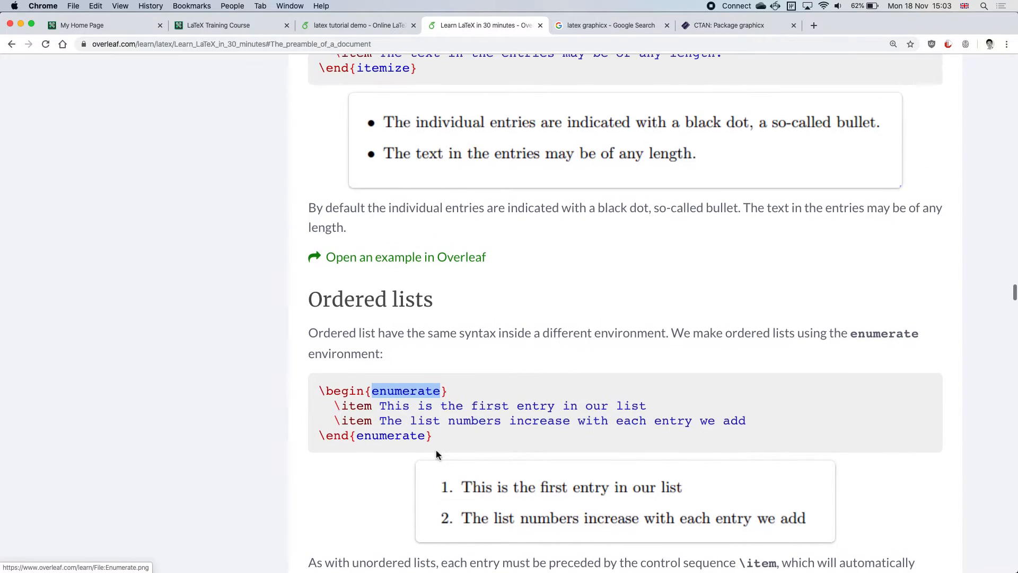
scroll(436, 450, "down", 6)
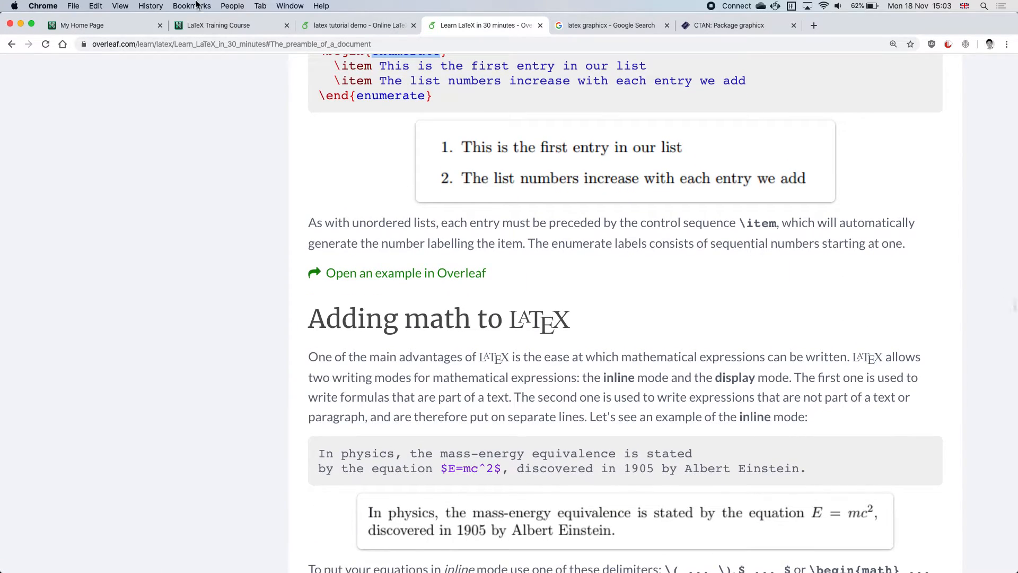
Switch to the latex tutorial demo project and insert an itemize environment below the \includegraphics line.
left_click(103, 25)
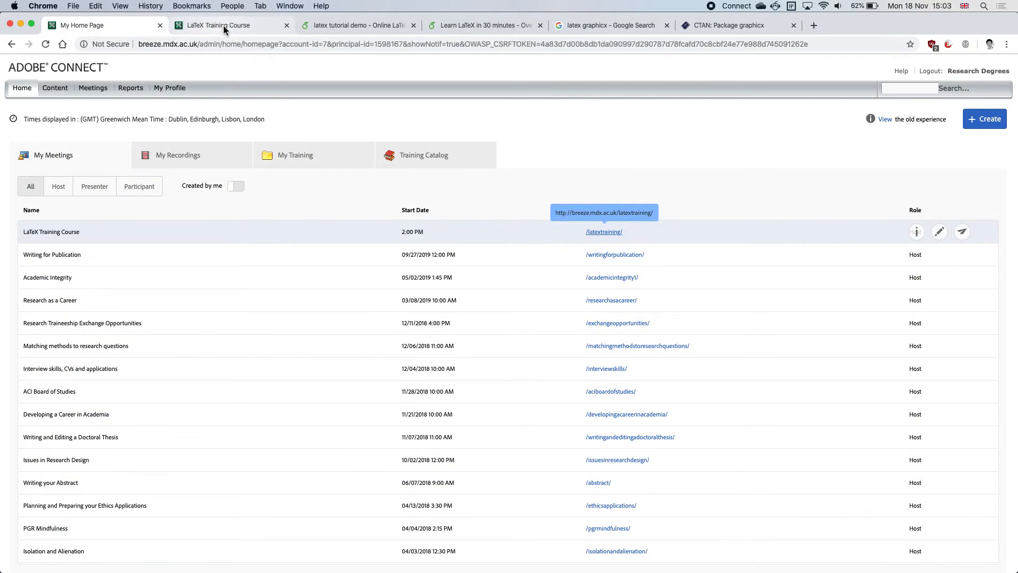
left_click(336, 25)
key("Return")
key("Return")
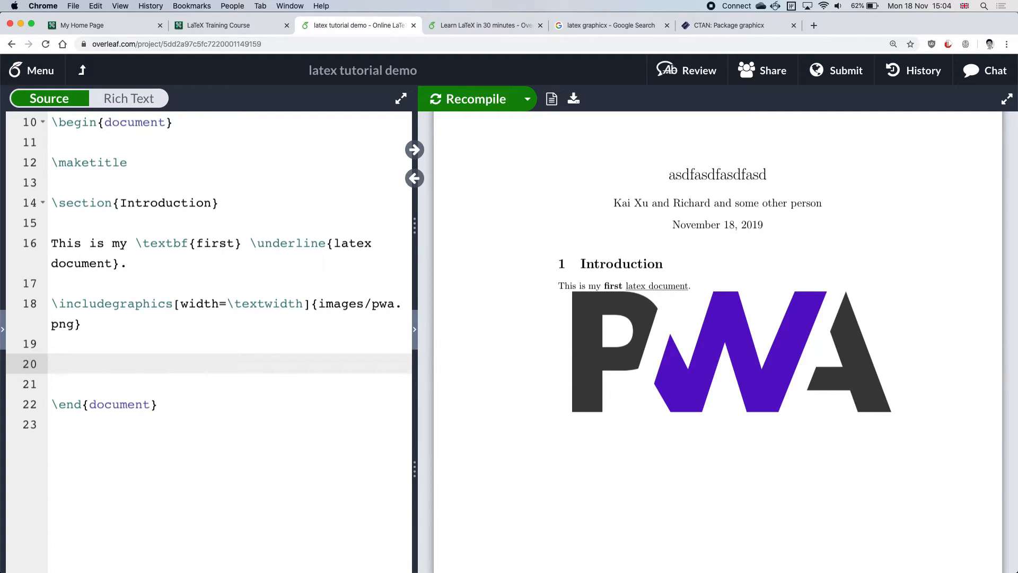
type("\beg")
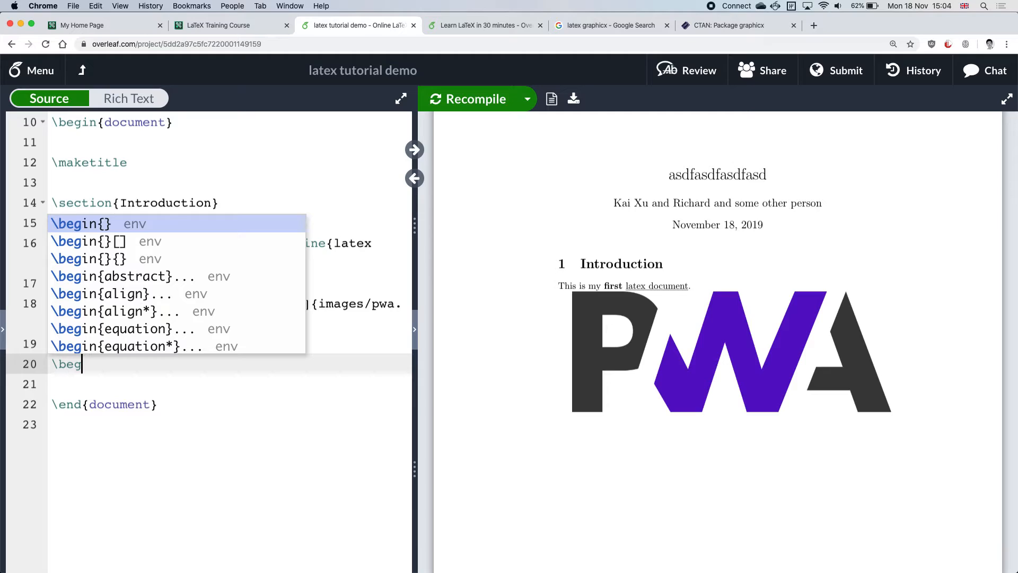
type("in{")
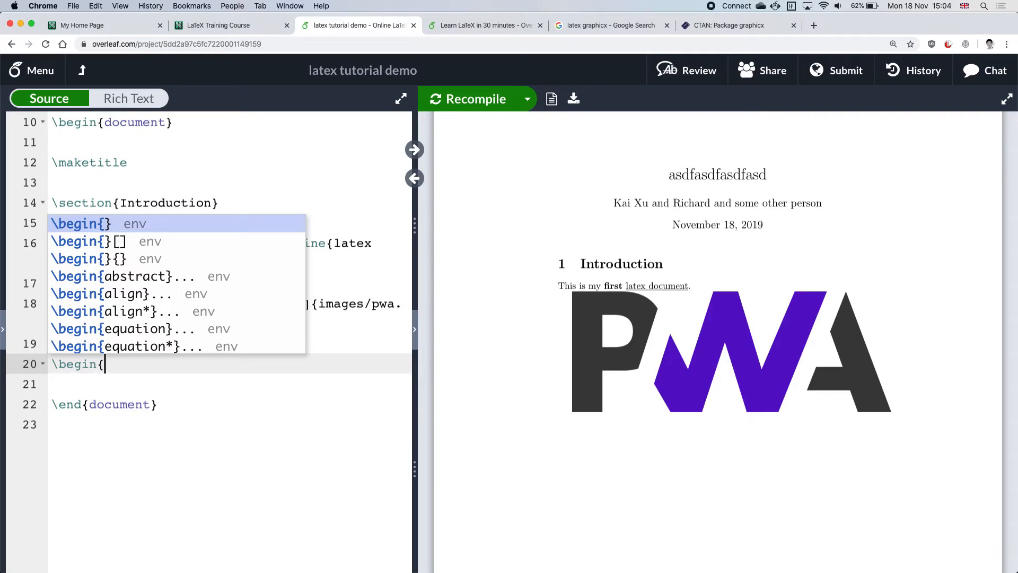
key("BackSpace")
type("{")
type("ite")
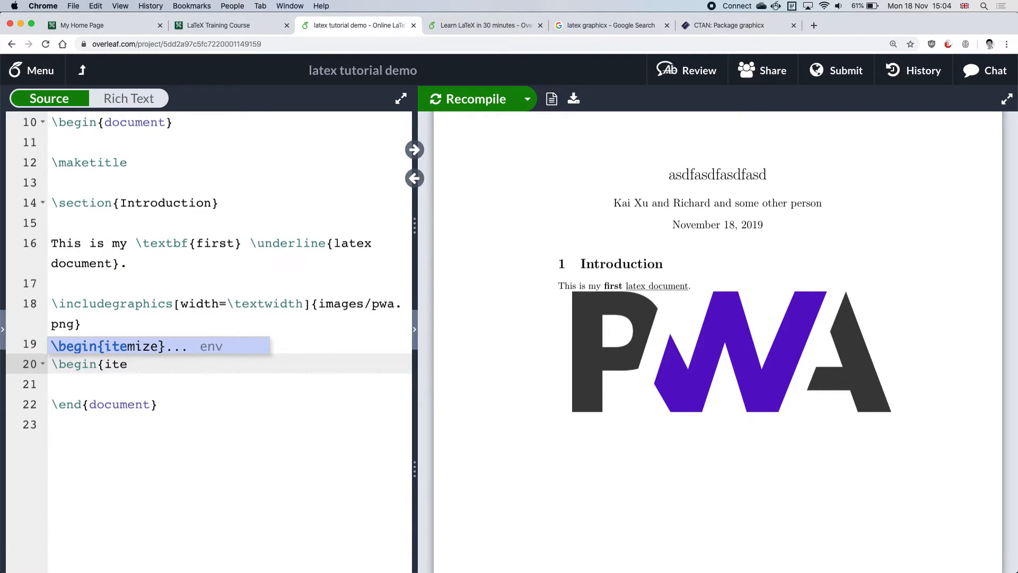
key("Return")
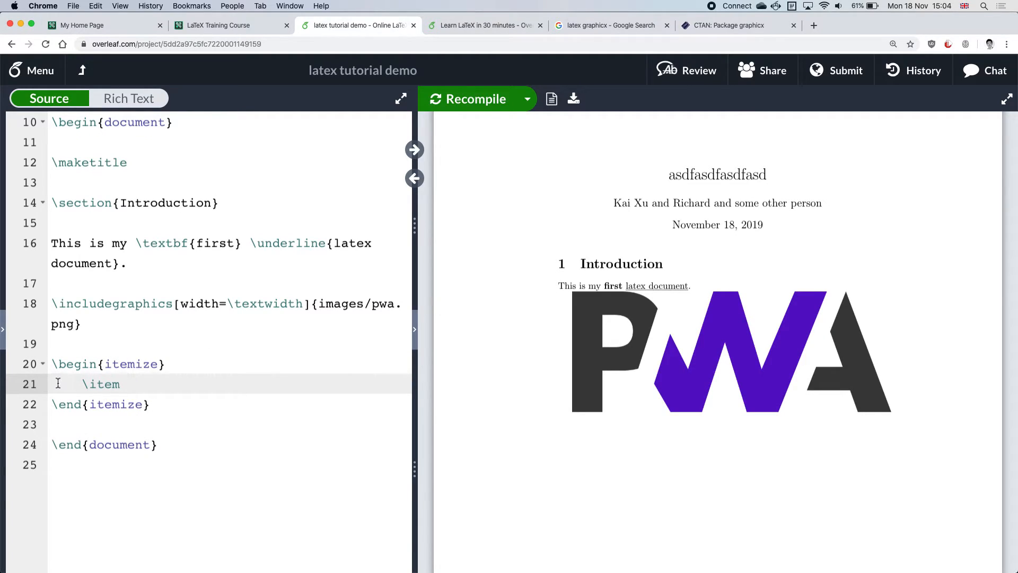
Point out the list's \begin, \end and \item commands, and enter "item 1" as the first entry.
left_click_drag(51, 364, 166, 364)
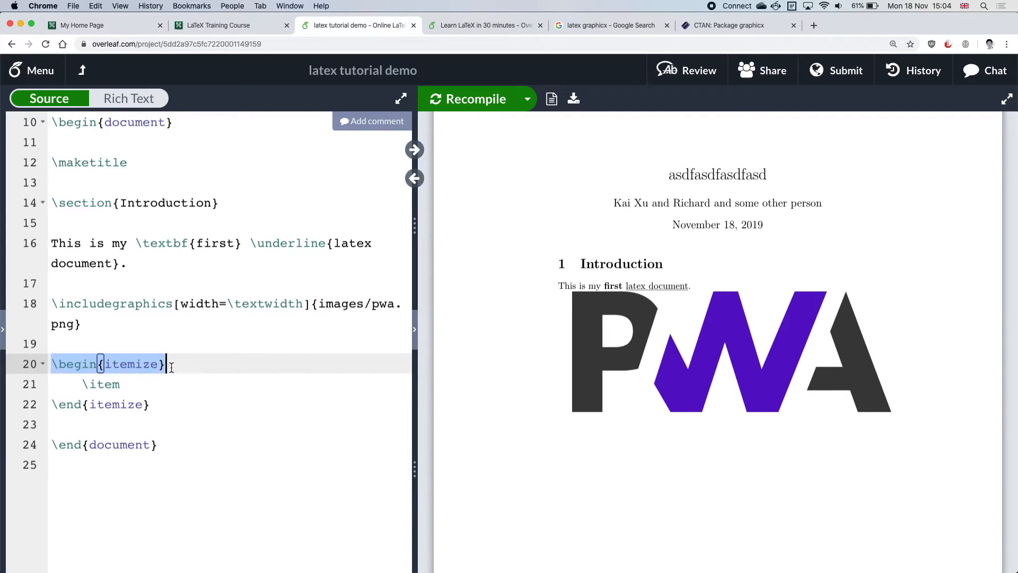
left_click_drag(154, 404, 32, 408)
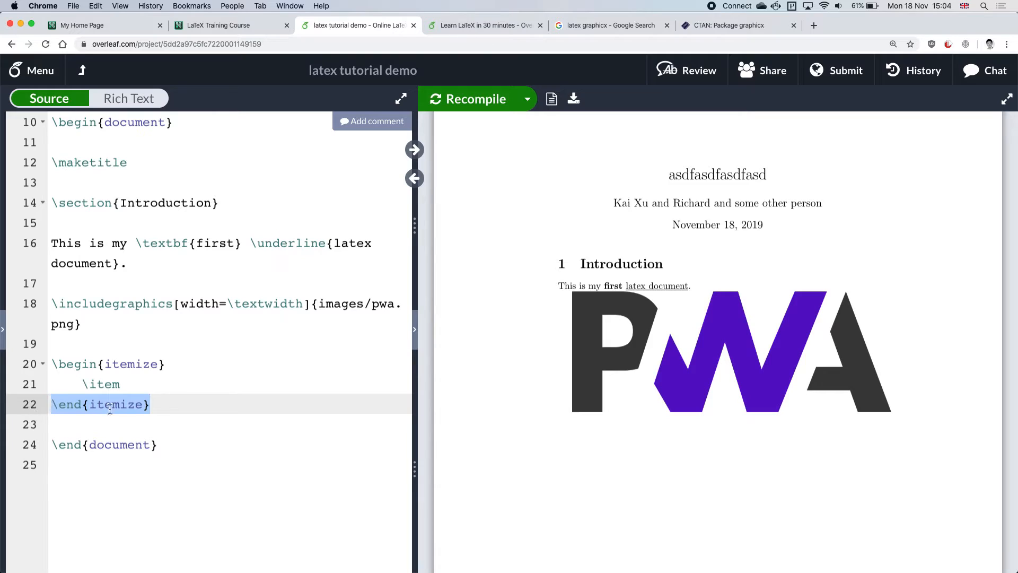
left_click(153, 387)
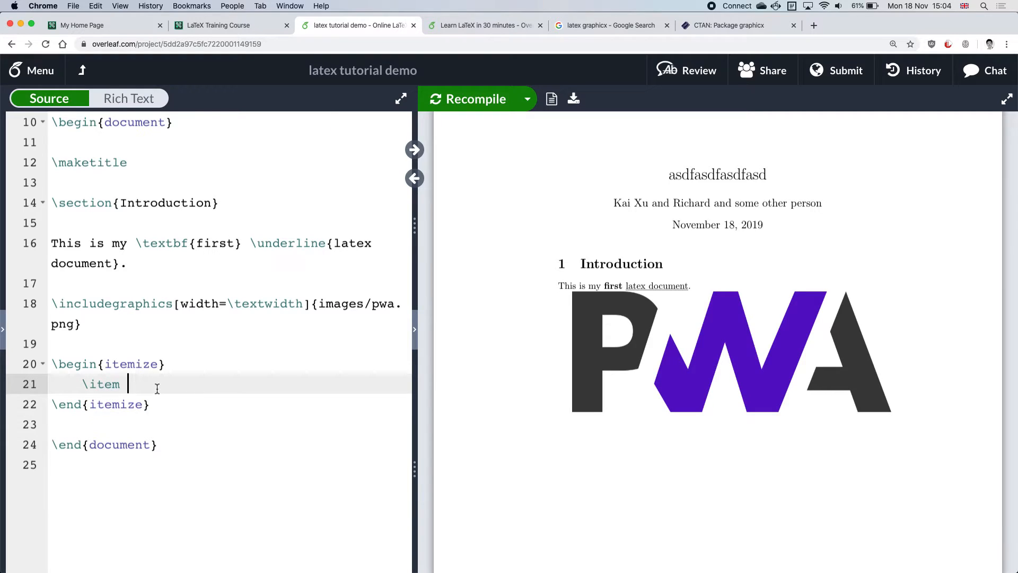
double_click(109, 386)
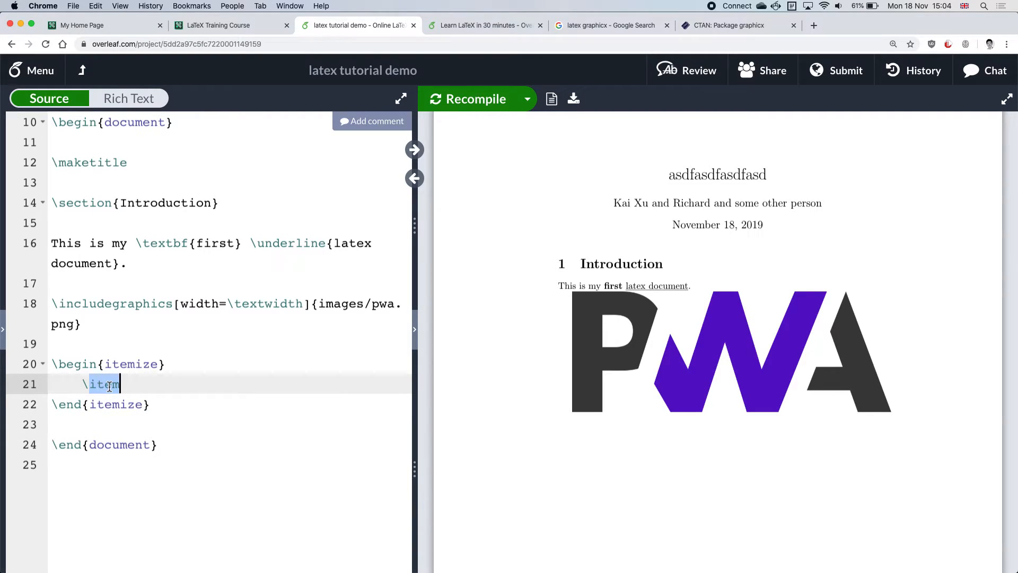
left_click(167, 388)
type("item 1")
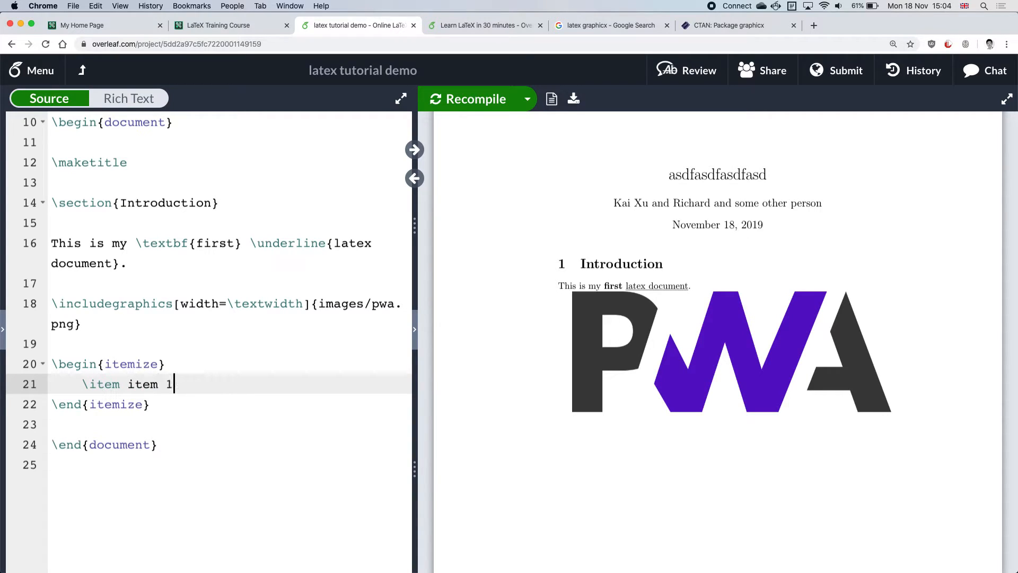
Add the entries "item 2" and "item 3" to the list, recompile the document and highlight the rendered bullets.
key("Return")
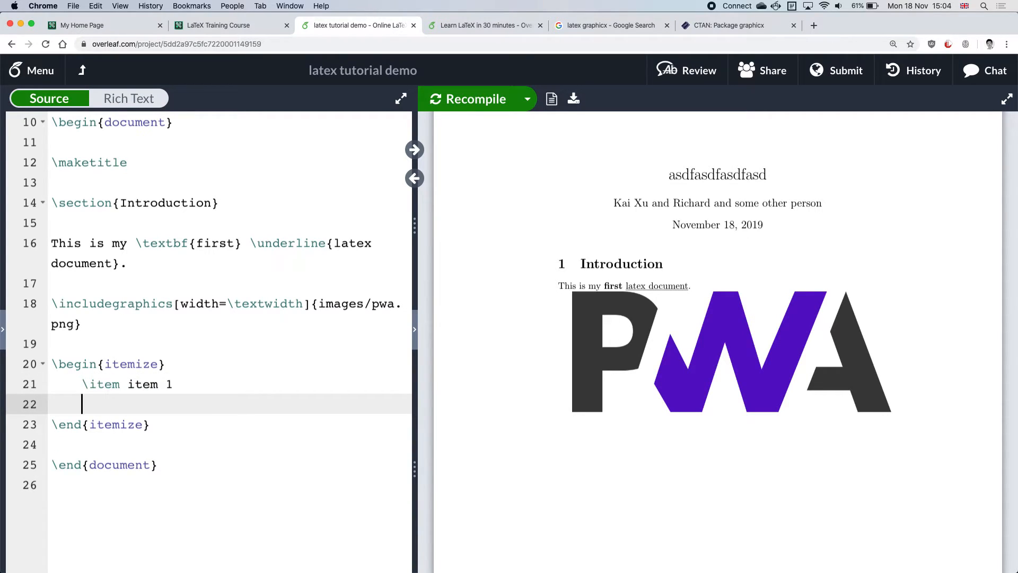
type("\\item item 2")
key("Return")
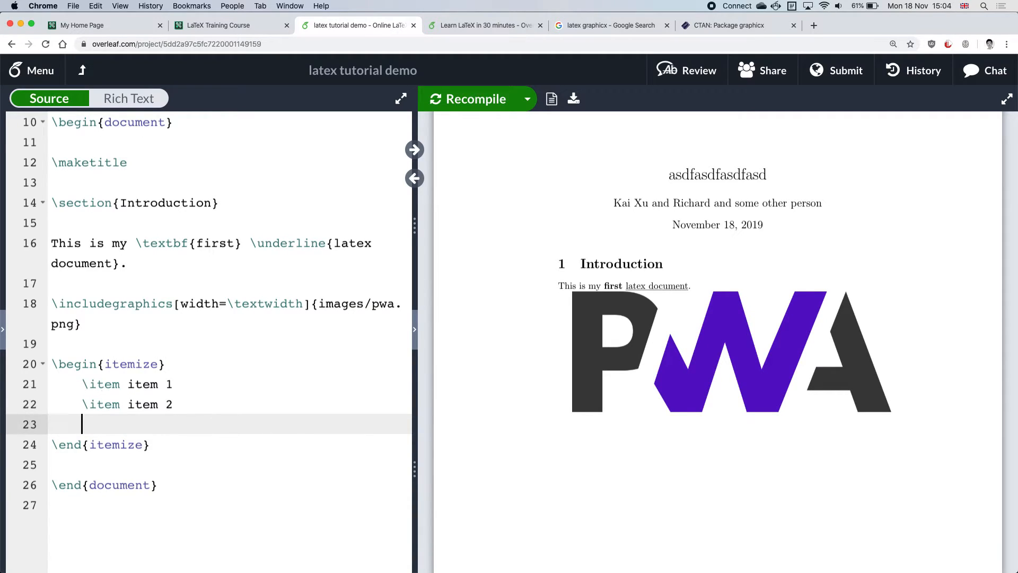
type("\\item item 3")
key("super+s")
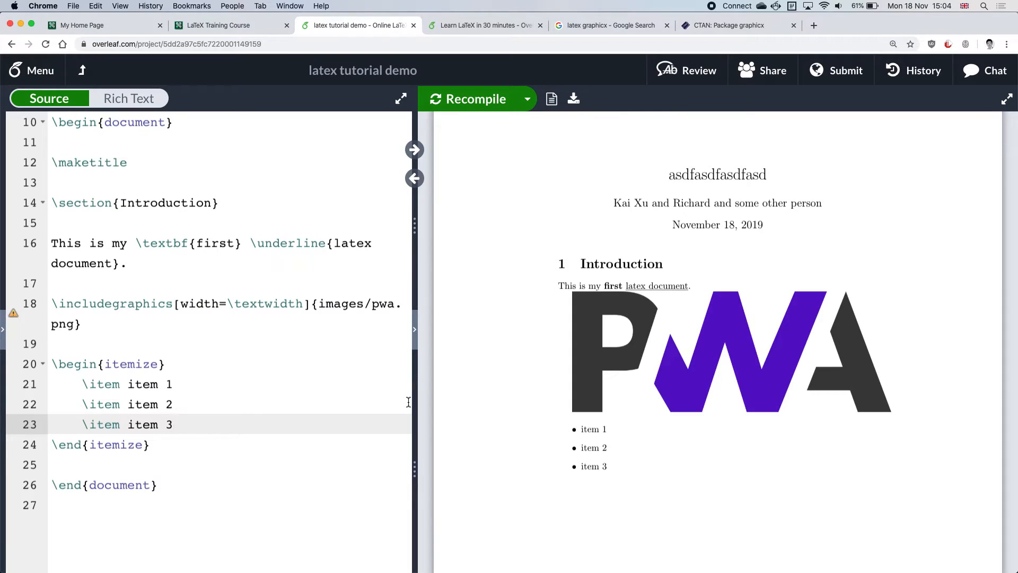
mouse_move(619, 470)
left_mouse_down()
mouse_move(572, 431)
mouse_move(598, 445)
mouse_move(606, 467)
left_mouse_up()
left_click(573, 431)
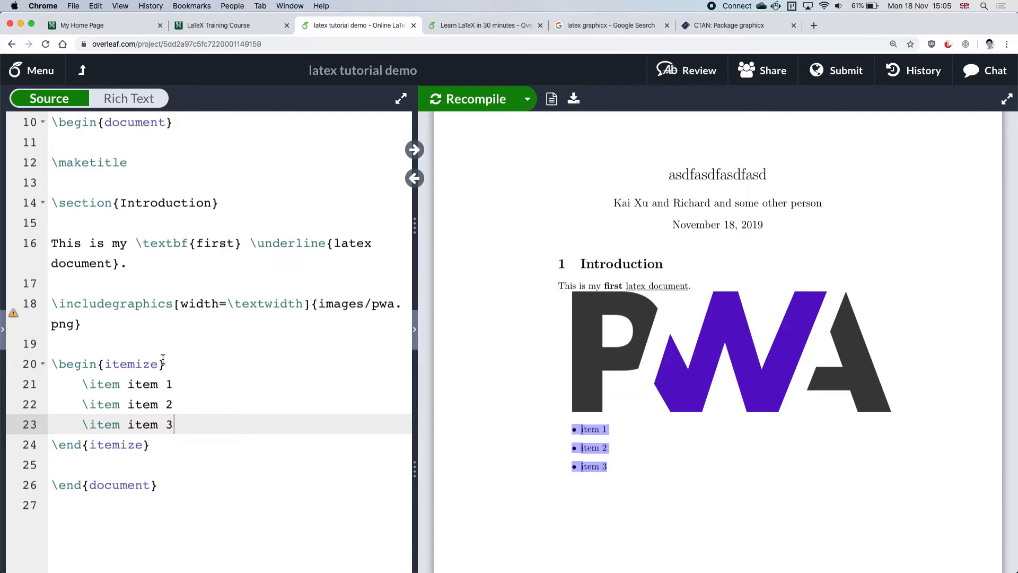
Change the list's opening environment from itemize to enumerate and delete the extra empty \item line inserted with it.
double_click(134, 362)
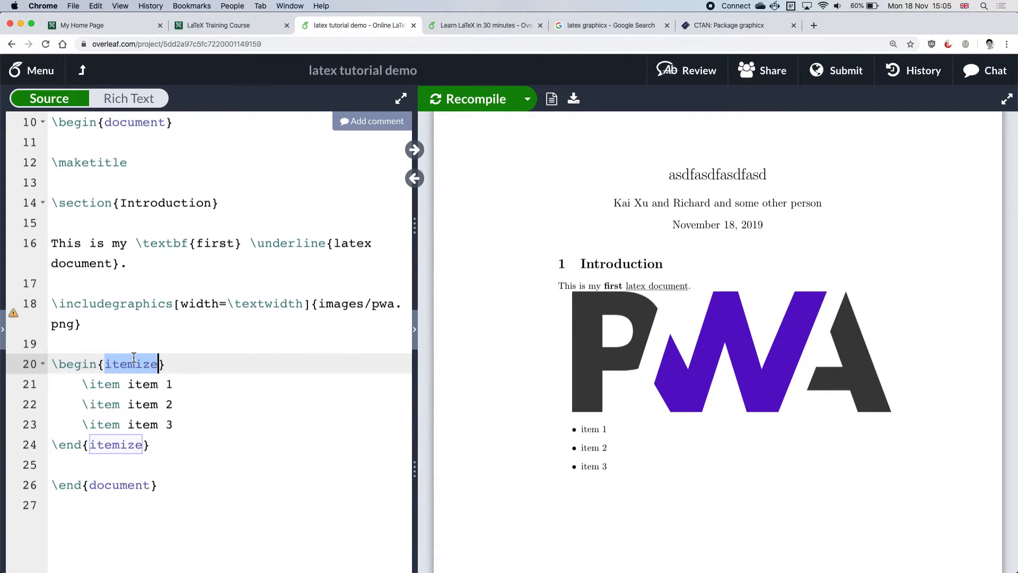
type("enu")
key("Return")
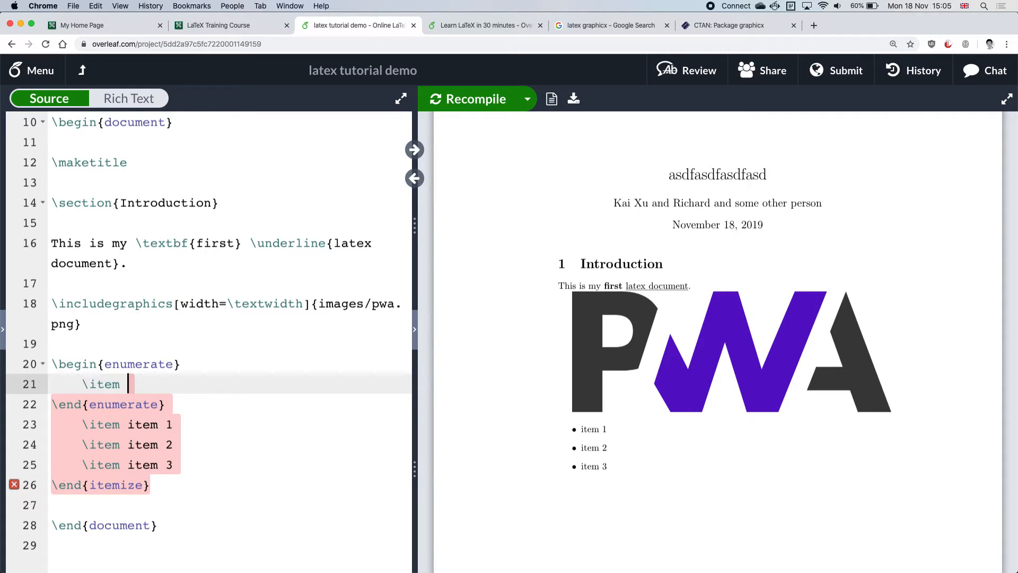
key("BackSpace")
key("BackSpace")
key("BackSpace")
key("BackSpace")
key("BackSpace")
key("BackSpace")
key("BackSpace")
key("BackSpace")
Move the \end{enumerate} line below the third item so that it replaces \end{itemize}.
key("Down")
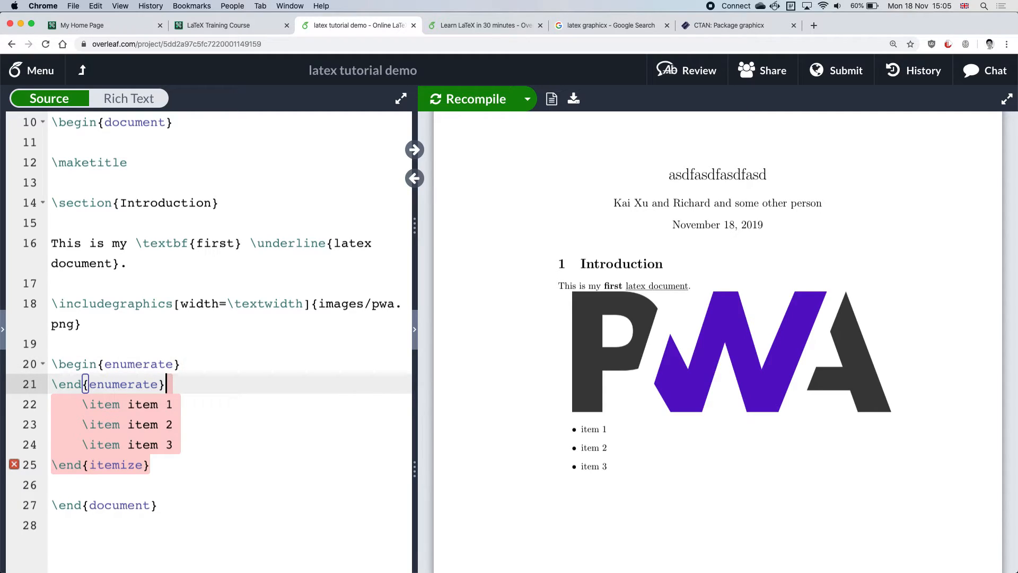
key("shift+Left")
key("super+shift+Left")
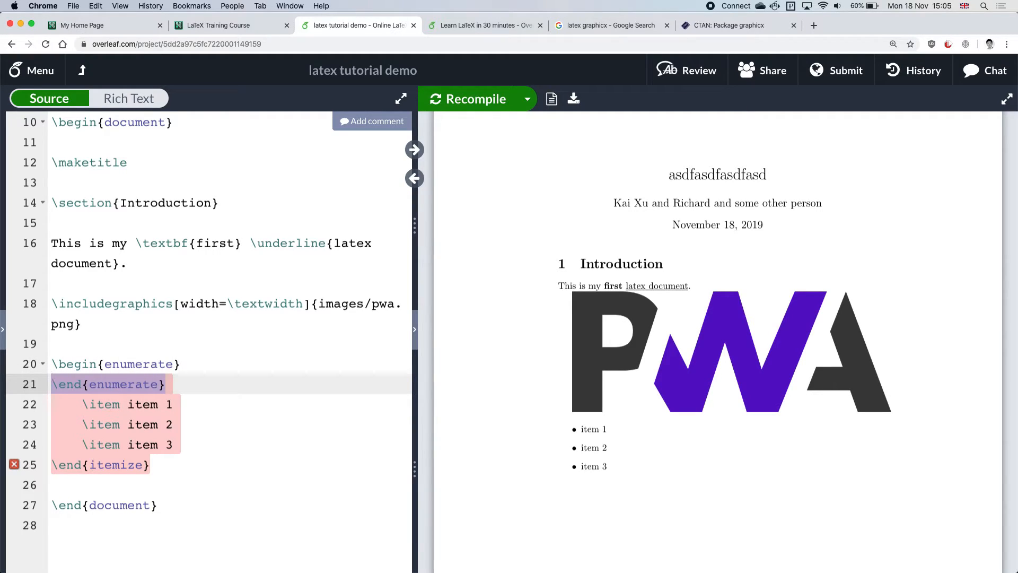
key("super+x")
key("Down")
key("Down")
key("Down")
key("Down")
key("shift+Down")
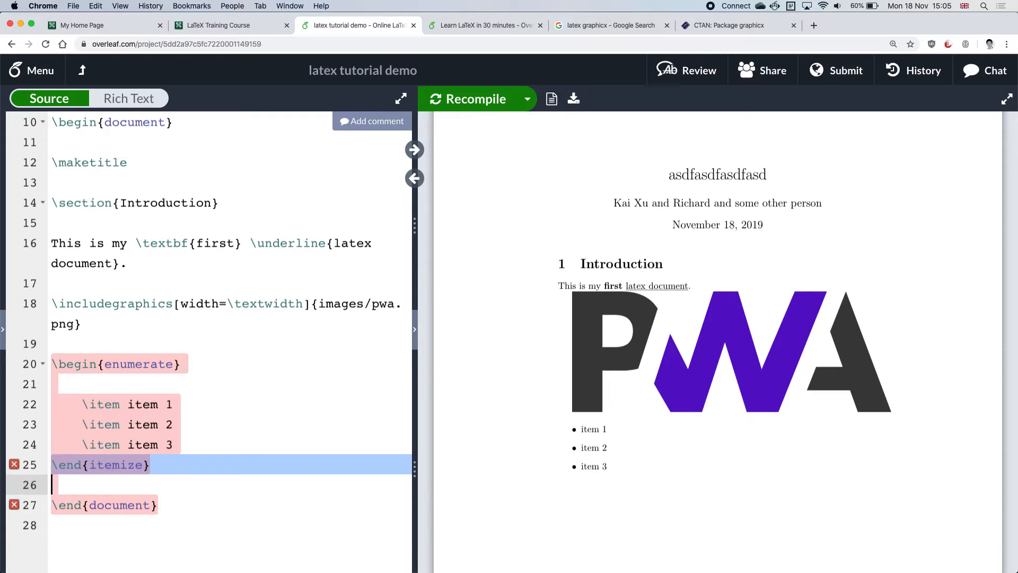
key("BackSpace")
key("super+v")
key("Return")
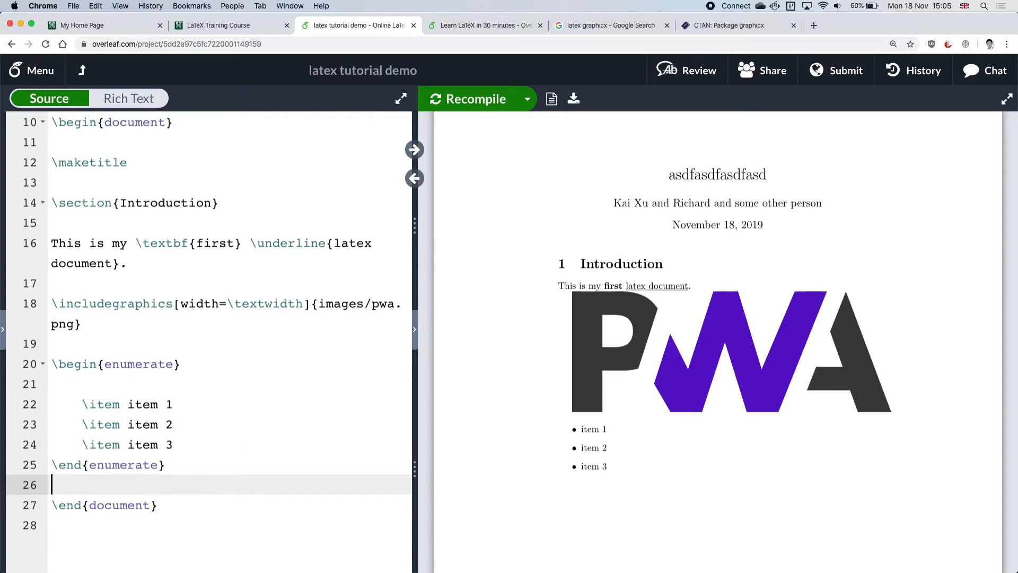
Remove the blank line between \begin{enumerate} and the first item.
key("BackSpace")
key("Up")
key("Up")
key("Up")
key("Up")
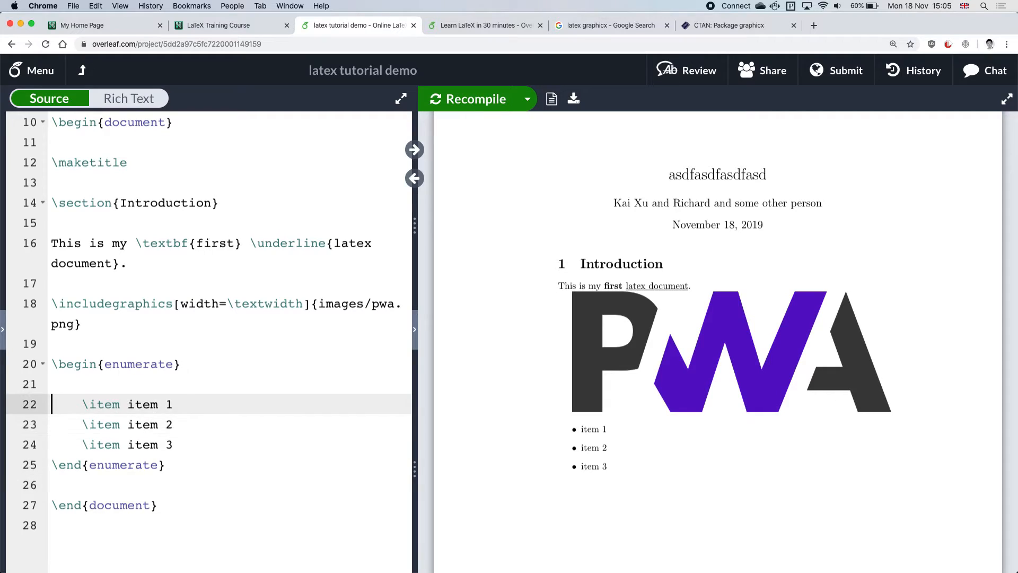
key("BackSpace")
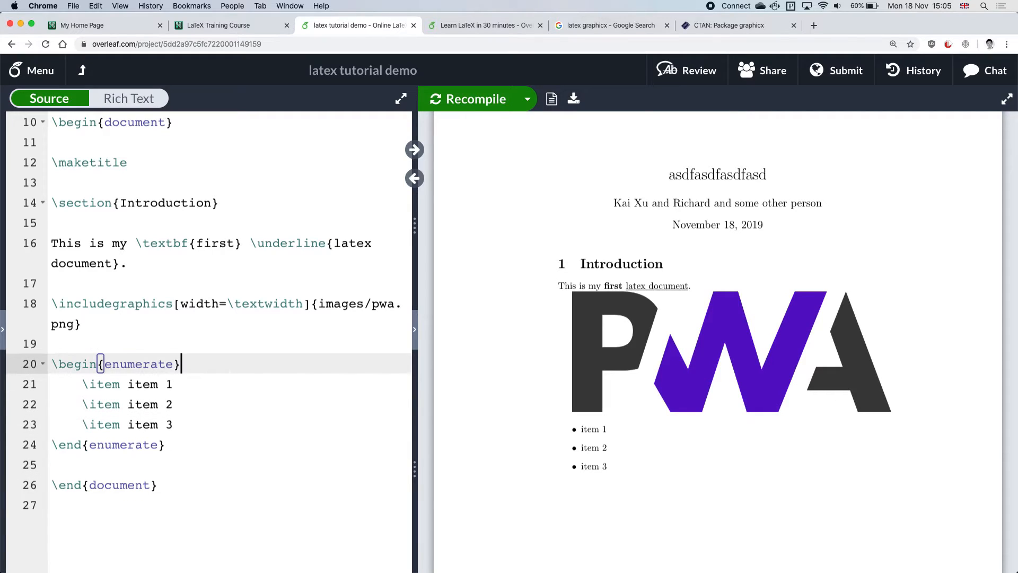
Highlight the enumerate environment name in the source and recompile the document to render the numbered list.
double_click(130, 364)
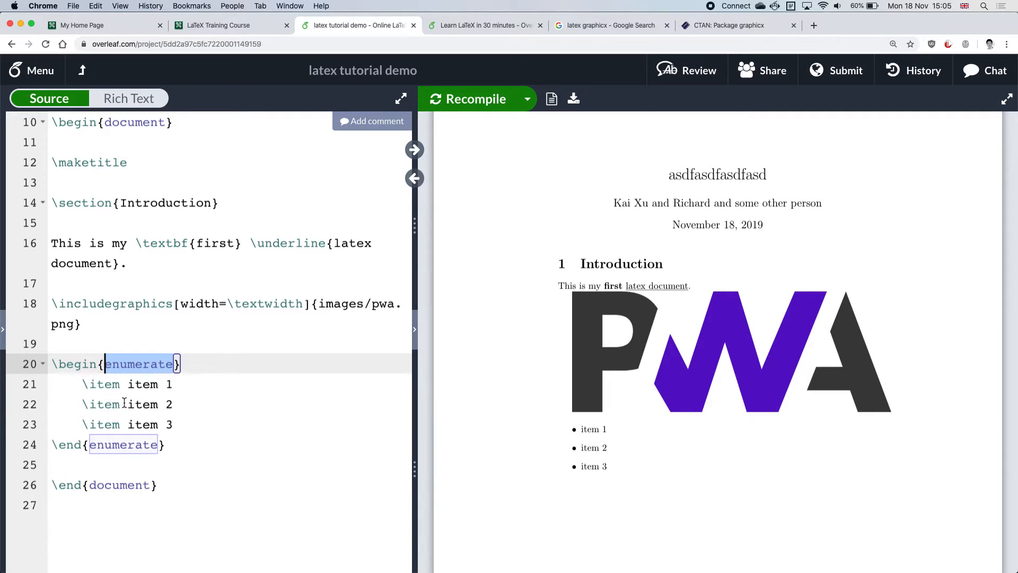
key("super+Return")
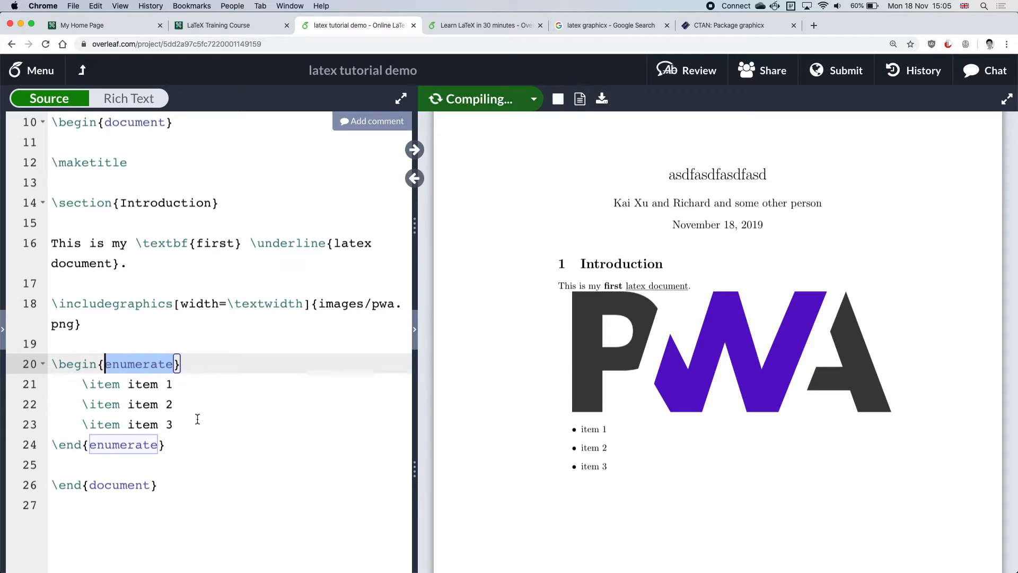
mouse_move(481, 374)
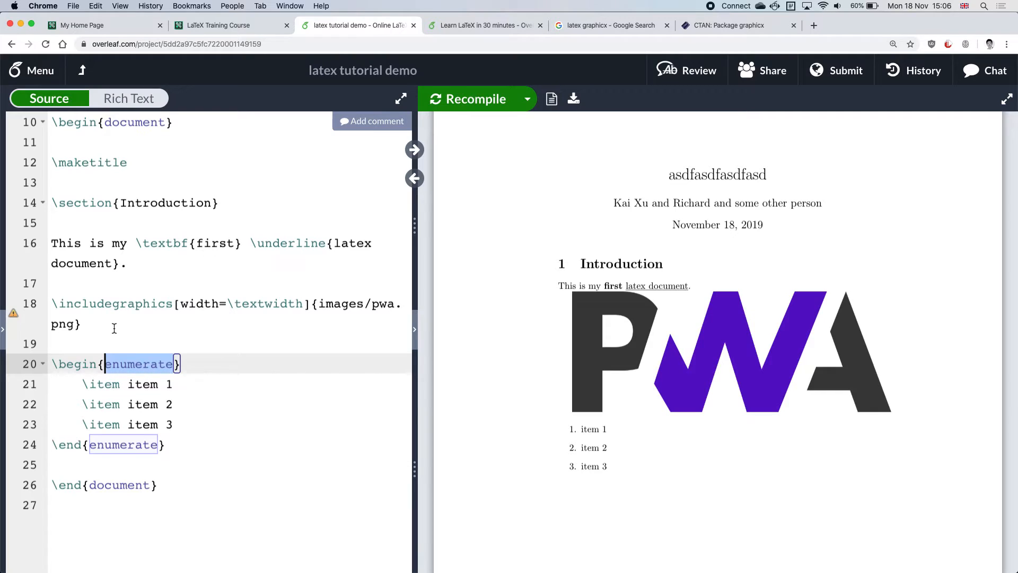
Switch to the Learn LaTeX in 30 minutes tutorial and read the introduction of the "Adding math to LaTeX" section.
left_click(488, 29)
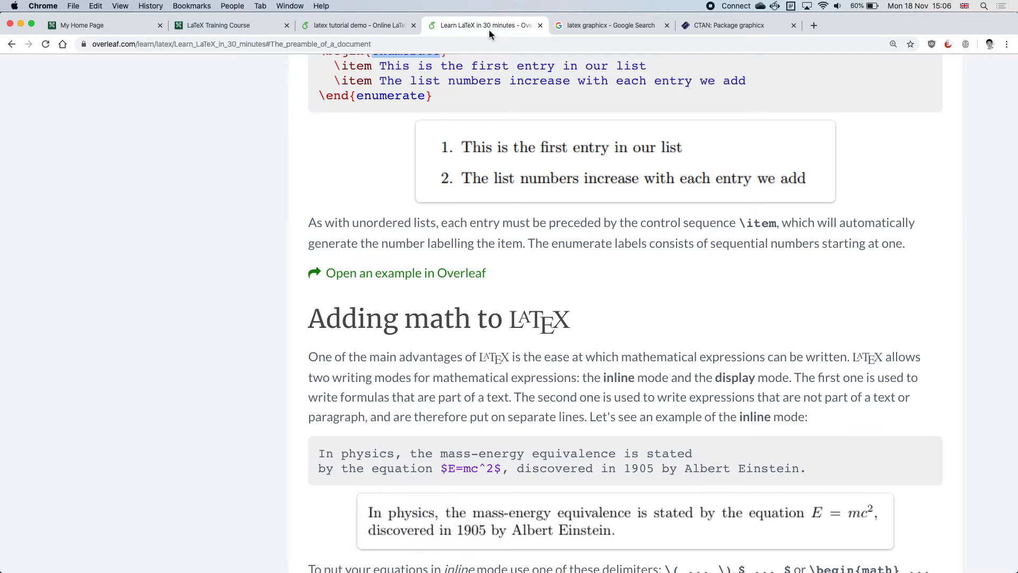
scroll(741, 270, "down", 6)
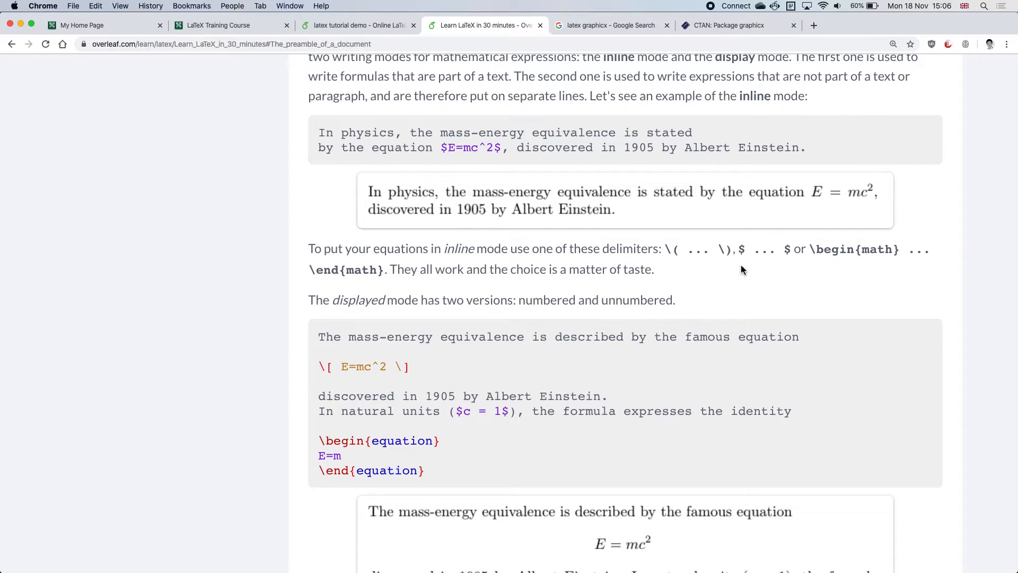
scroll(742, 270, "up", 3)
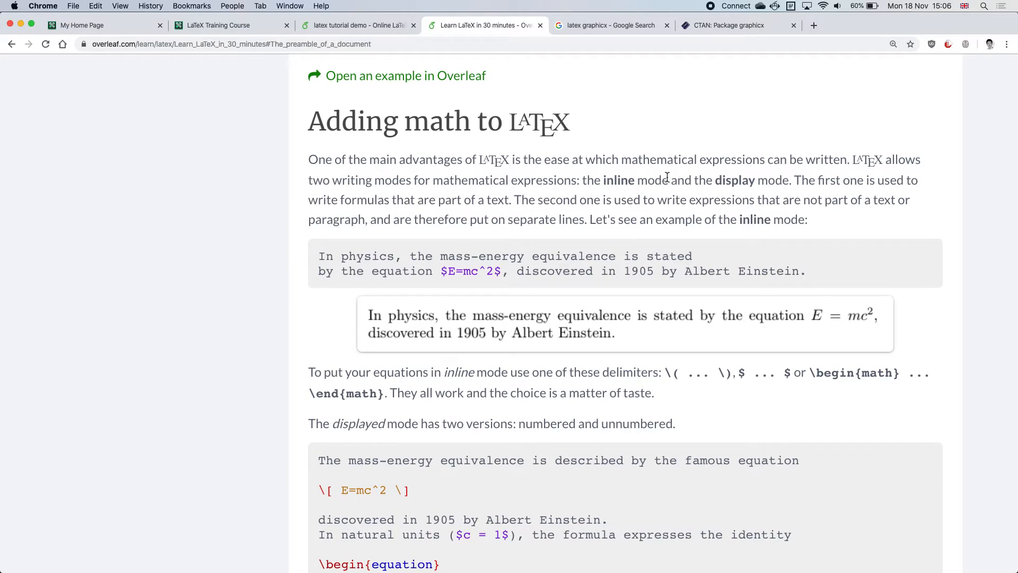
double_click(440, 124)
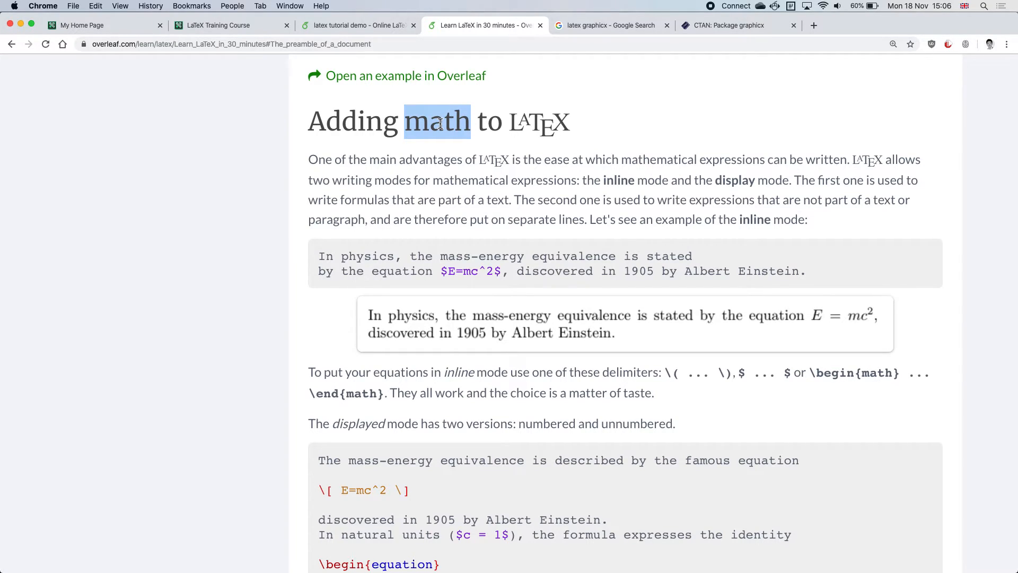
left_click(715, 138)
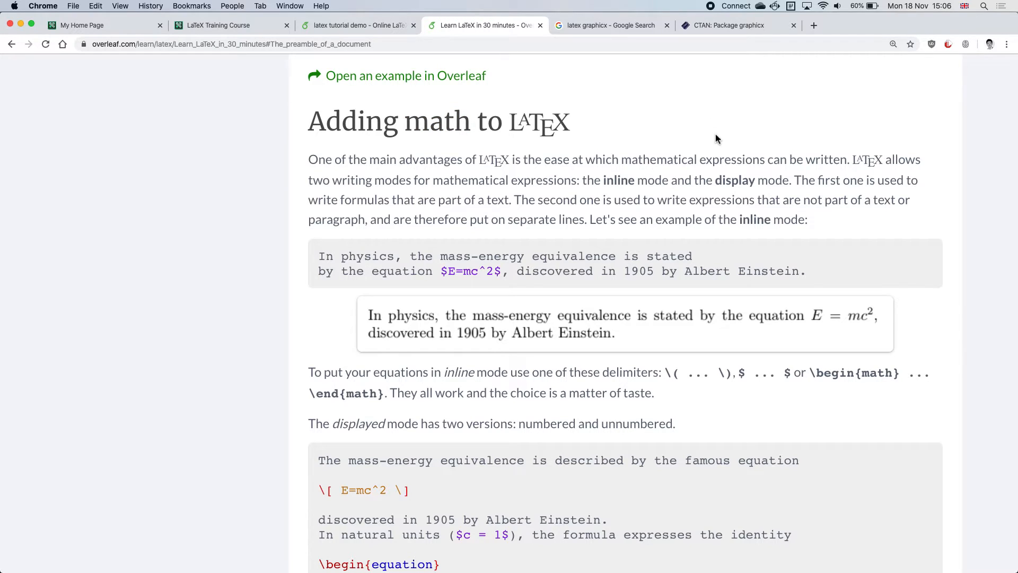
scroll(715, 139, "down", 2)
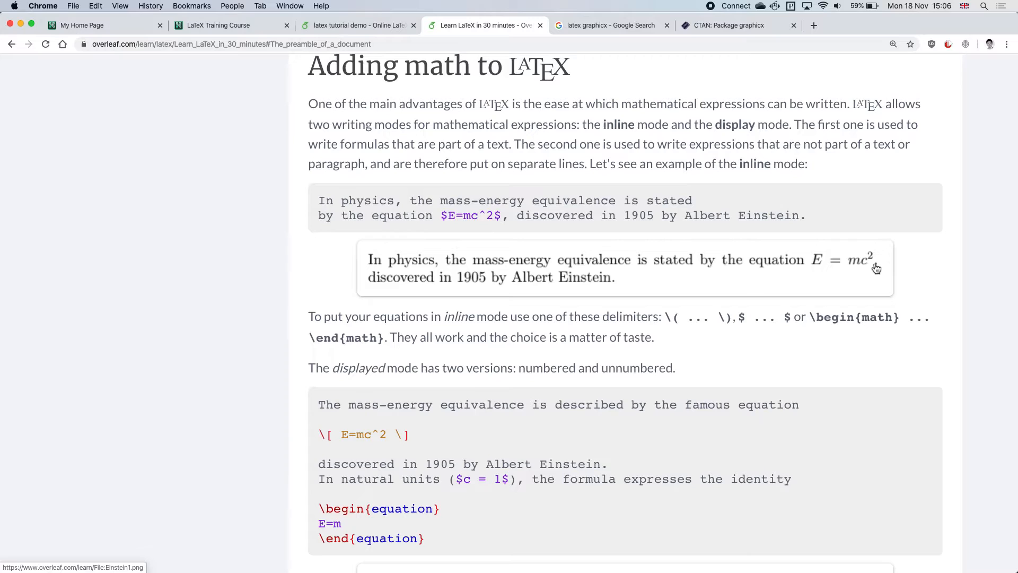
Examine the inline equation $E=mc^2$ in the tutorial's example code and its rendered output.
left_click_drag(439, 218, 502, 217)
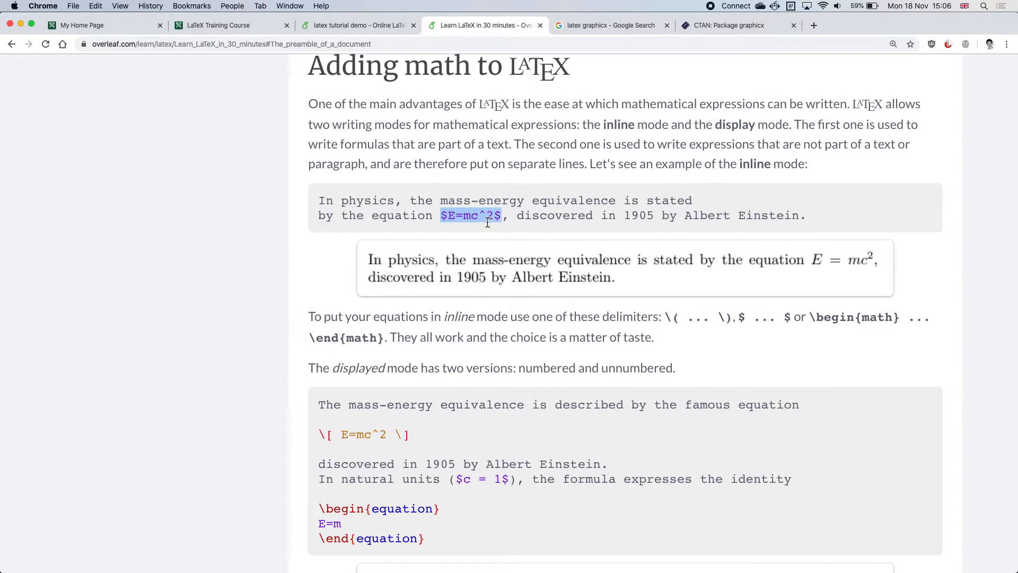
left_click(466, 234)
left_click(450, 216)
left_click(457, 216)
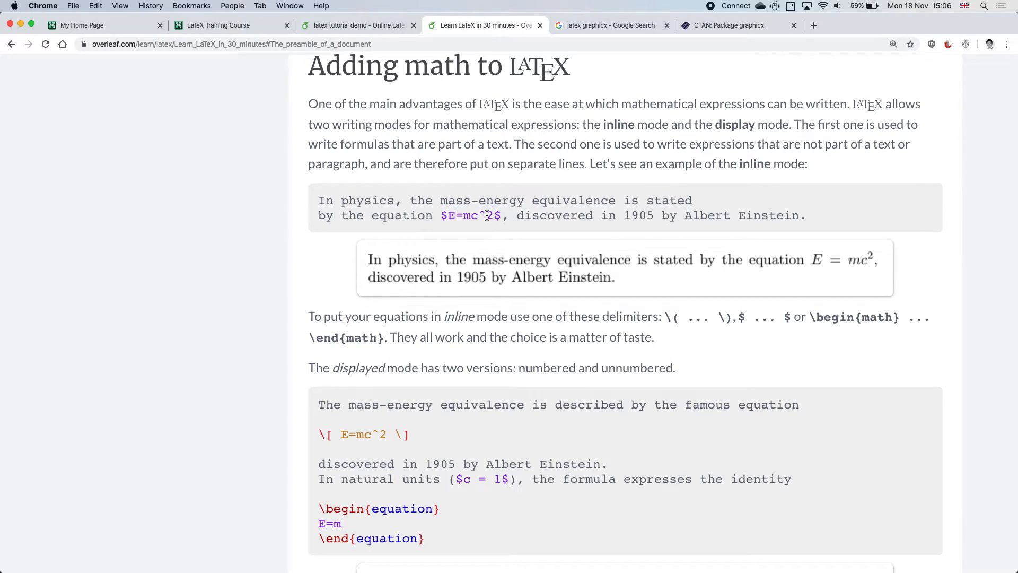
left_click(484, 215)
left_click(751, 264)
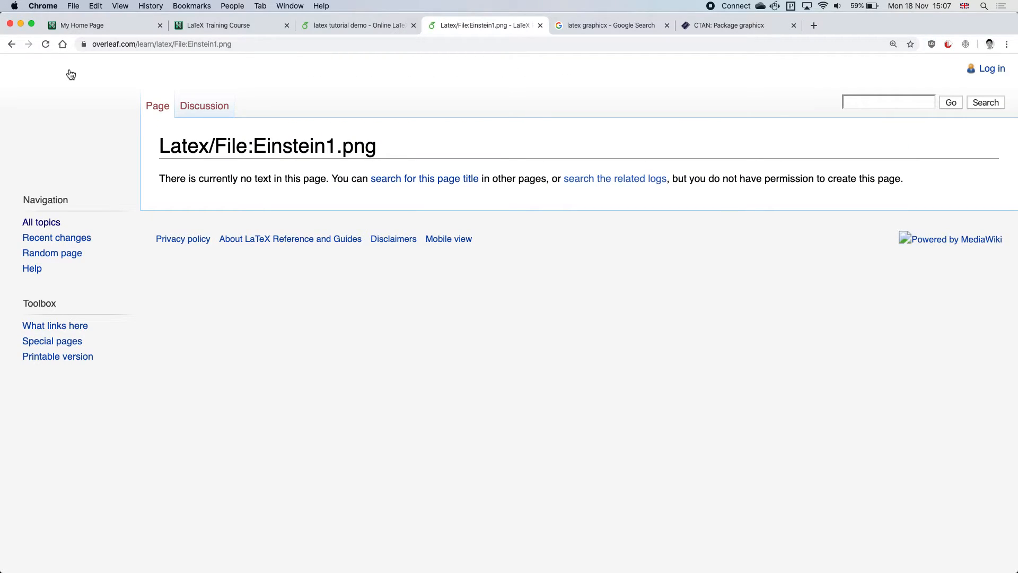
left_click(11, 44)
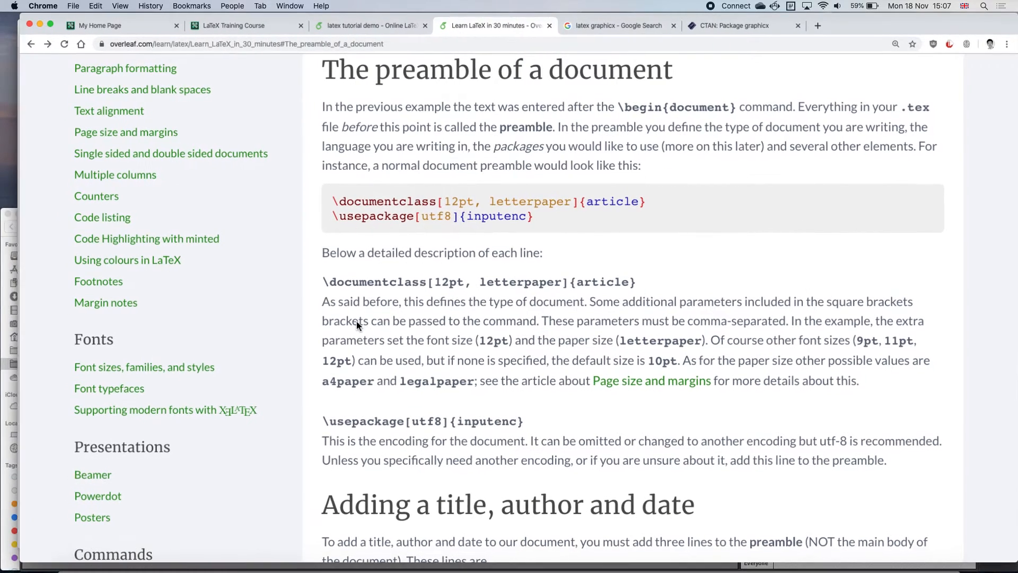
Return to the demo document and write "This is my first equation" with inline math delimiters on a new line below the enumerate list.
left_click(365, 26)
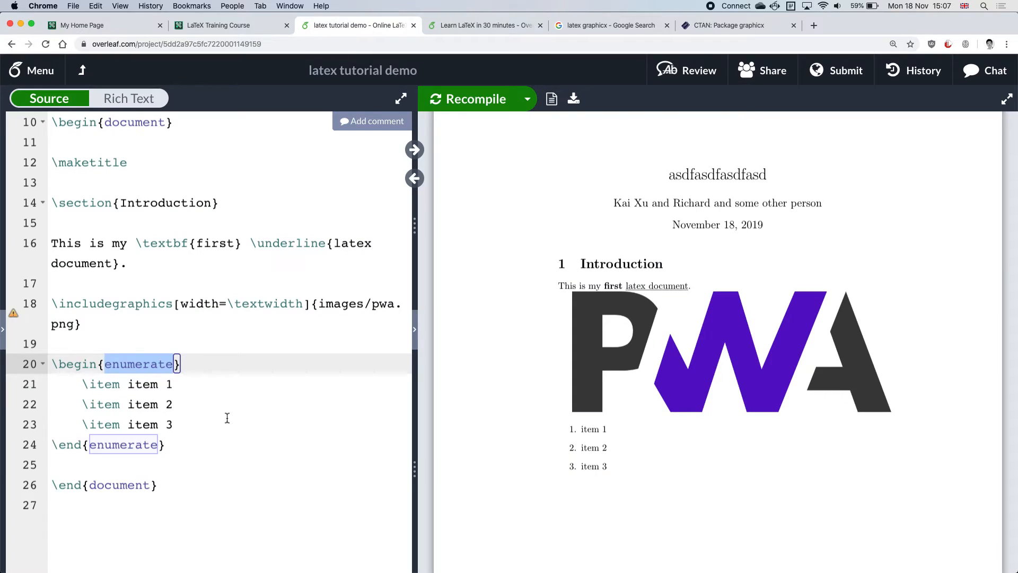
left_click(177, 463)
key("Return")
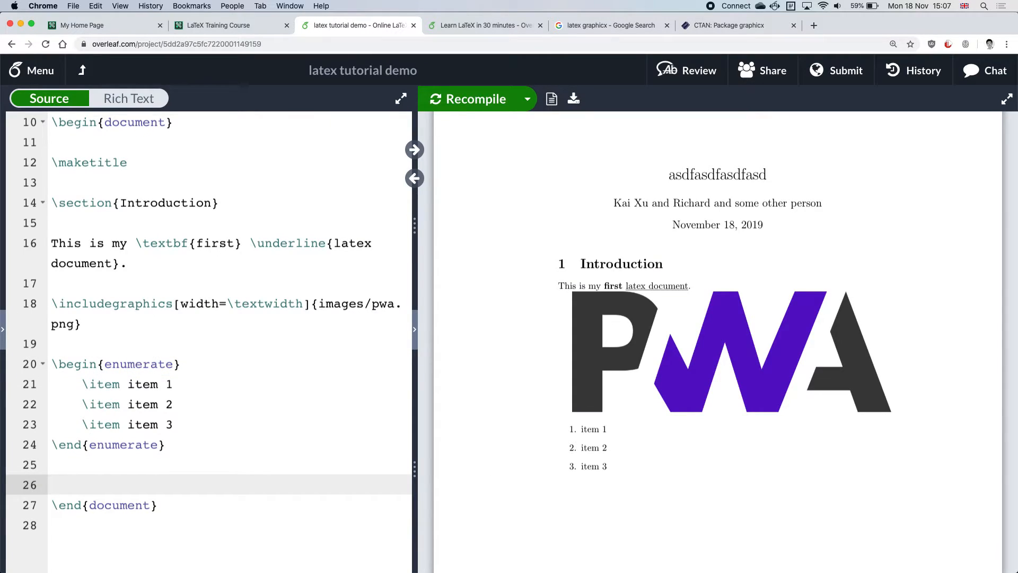
key("Return")
key("Up")
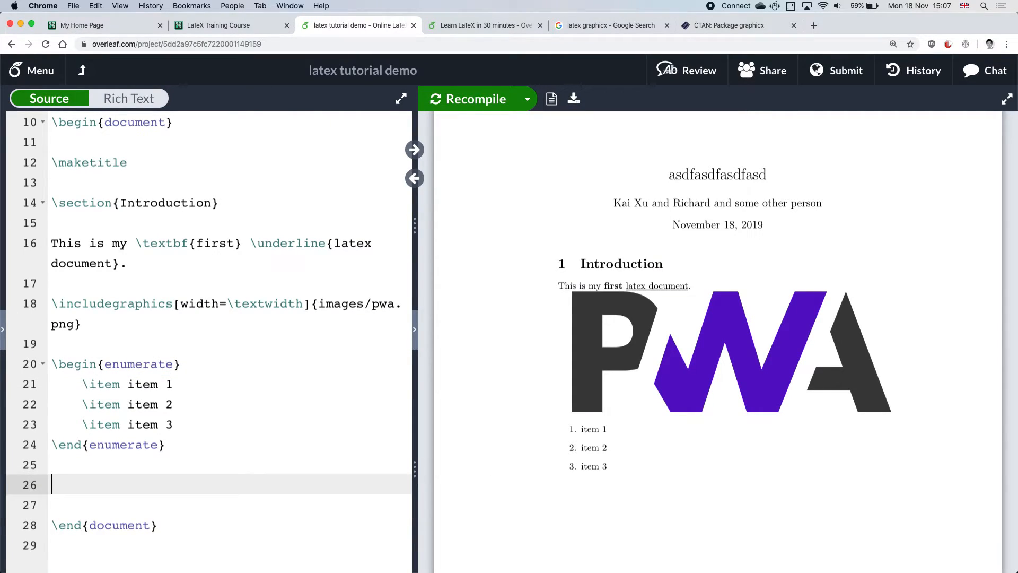
type("thgis")
key("BackSpace")
key("BackSpace")
key("BackSpace")
key("BackSpace")
key("BackSpace")
key("BackSpace")
type("This is my fi")
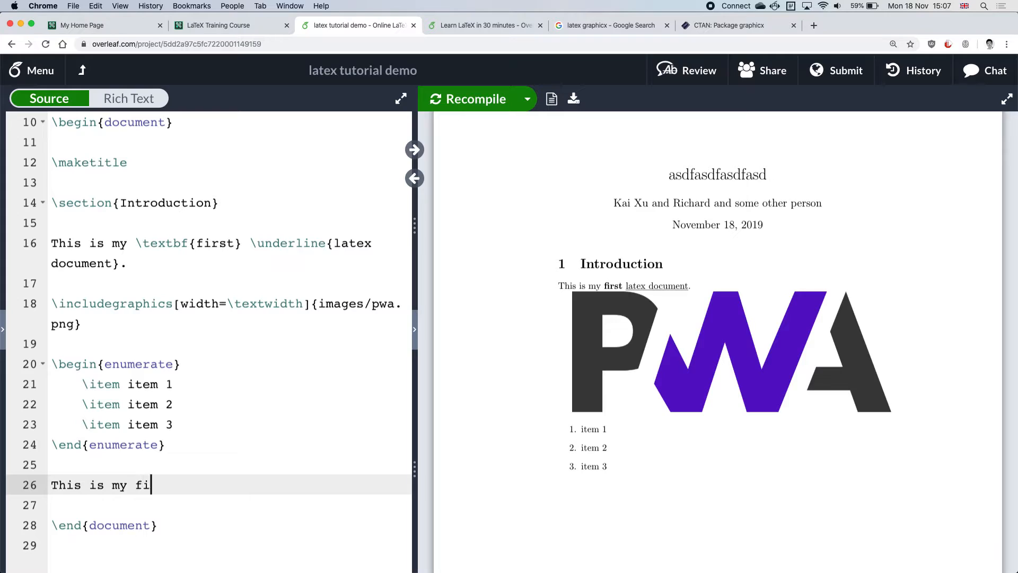
type("rst equation $")
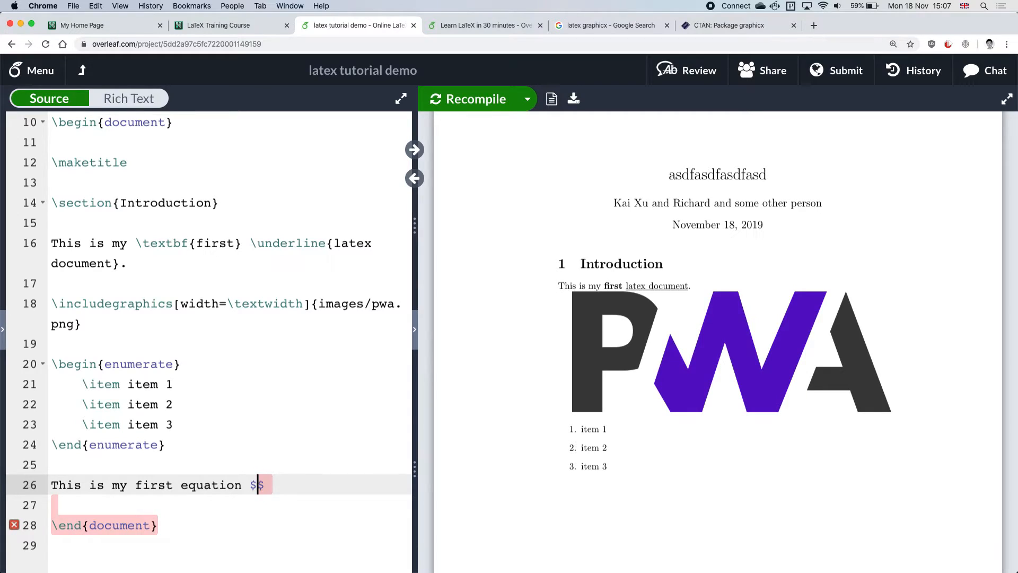
Enter E=mc^3 between the dollar signs and recompile the document.
type("E=mc^4")
key("BackSpace")
type("3")
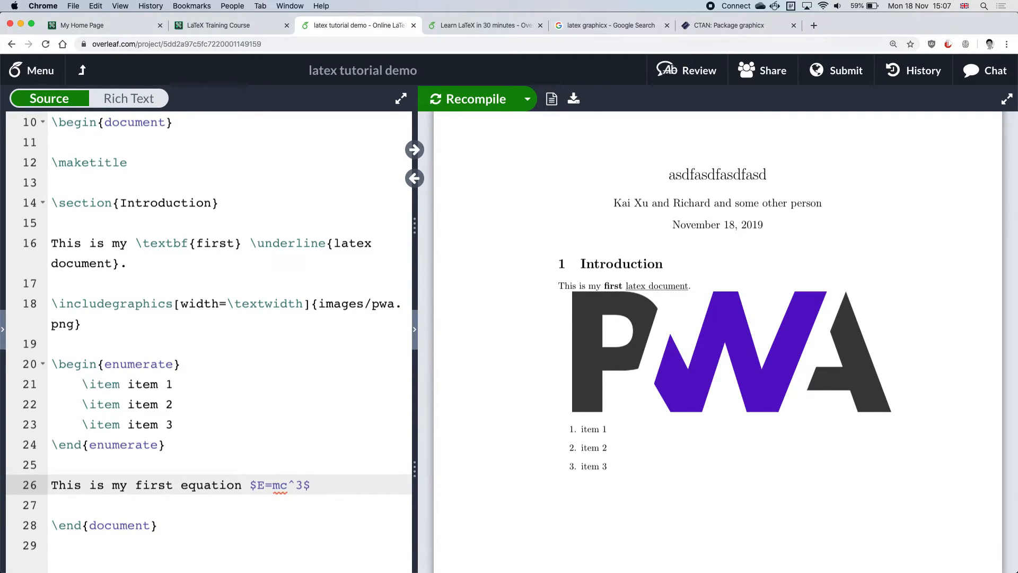
key("super+s")
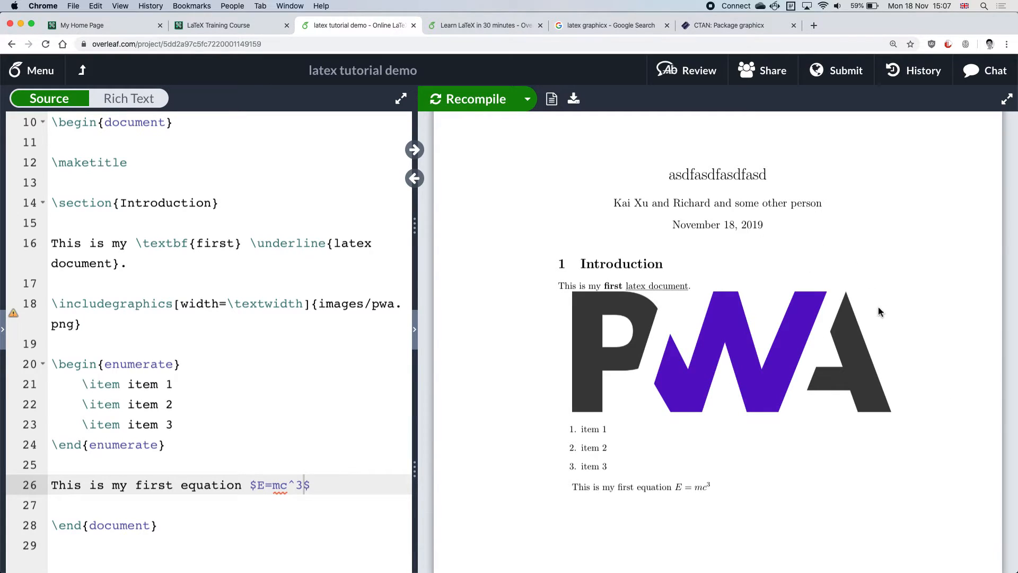
Review the page around the new equation and highlight $E=mc^3$ in the source code.
key("super+minus")
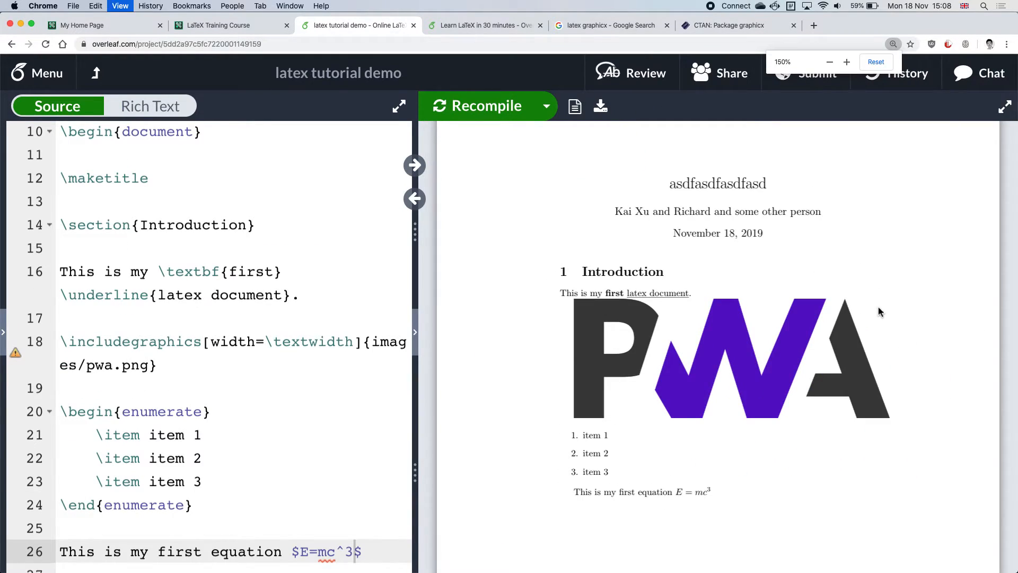
key("super+equal")
scroll(849, 302, "down", 5)
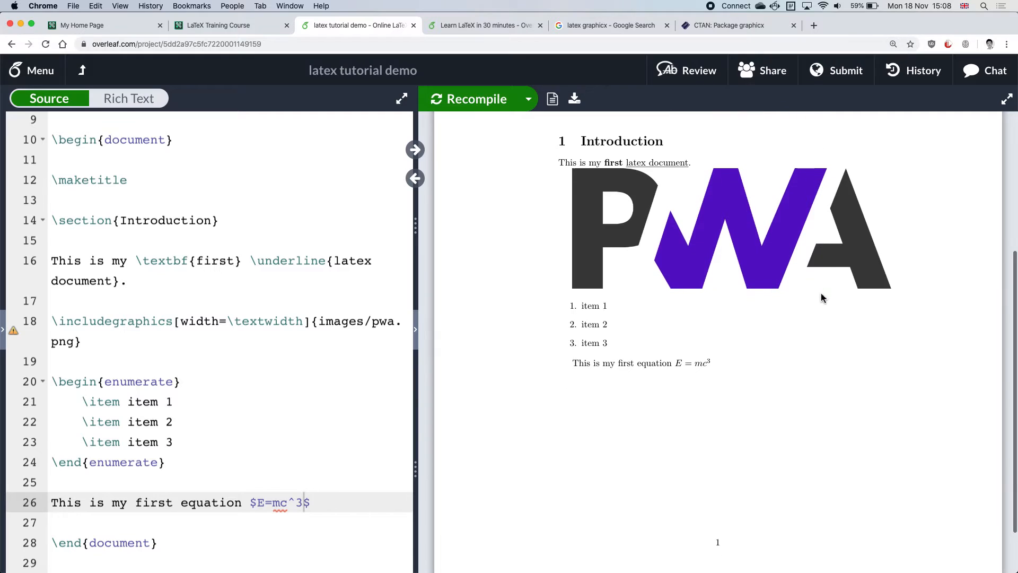
left_click(335, 504)
left_click(335, 504)
left_click_drag(334, 504, 252, 502)
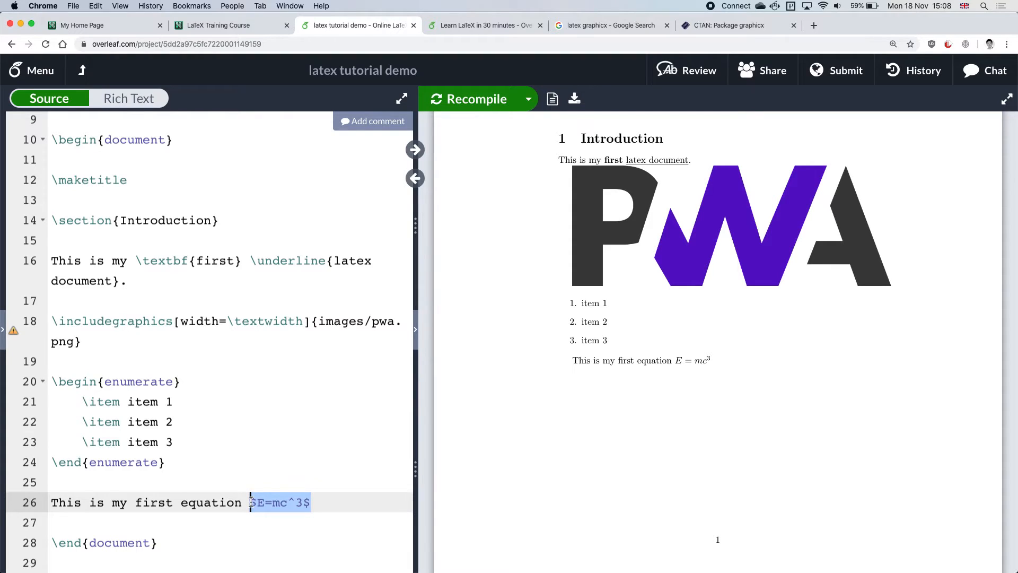
left_click(266, 506)
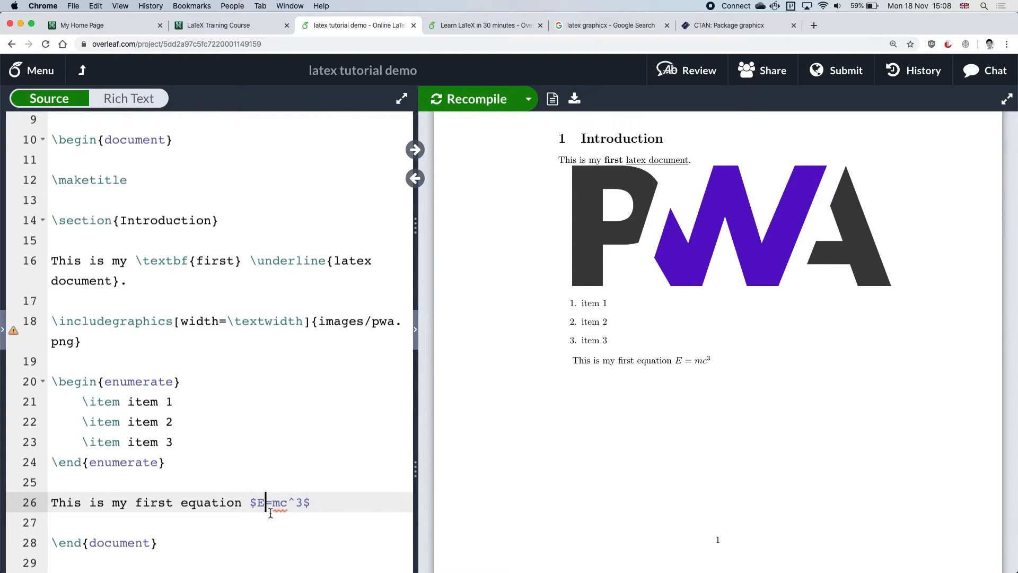
Point out the exponent in the source equation and highlight the rendered equation in the PDF preview.
key("Right")
key("Right")
key("Right")
key("shift+Right")
left_click(677, 358)
left_click_drag(677, 359, 711, 360)
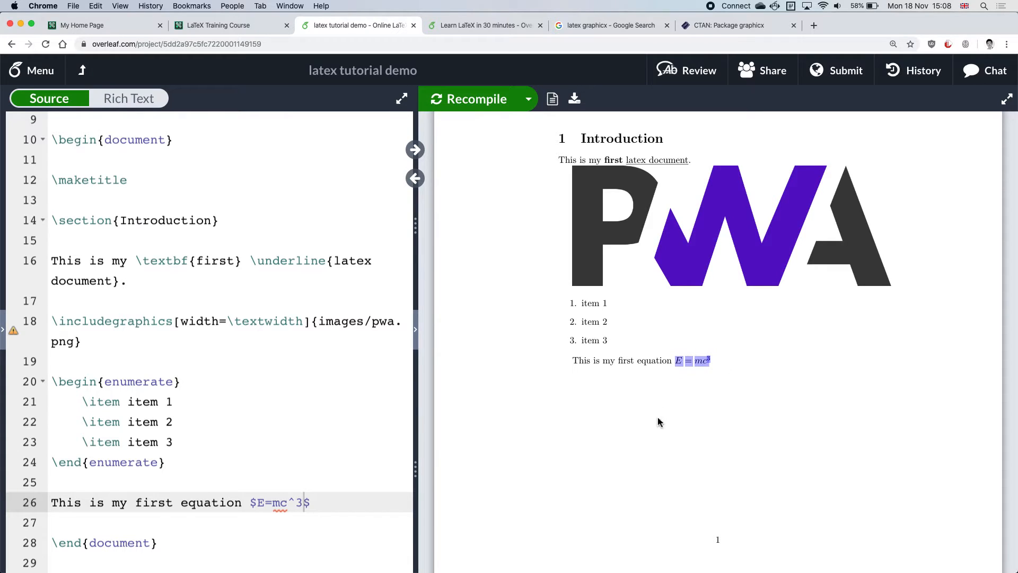
Return to the Learn LaTeX in 30 minutes tutorial and find the inline and displayed equation examples in the math section.
left_click(483, 26)
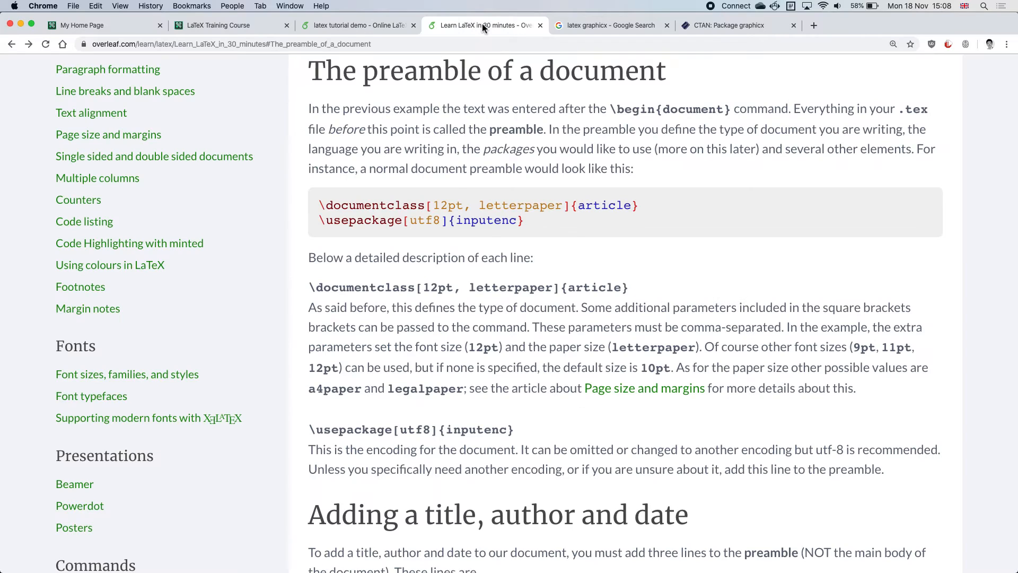
scroll(643, 237, "down", 5)
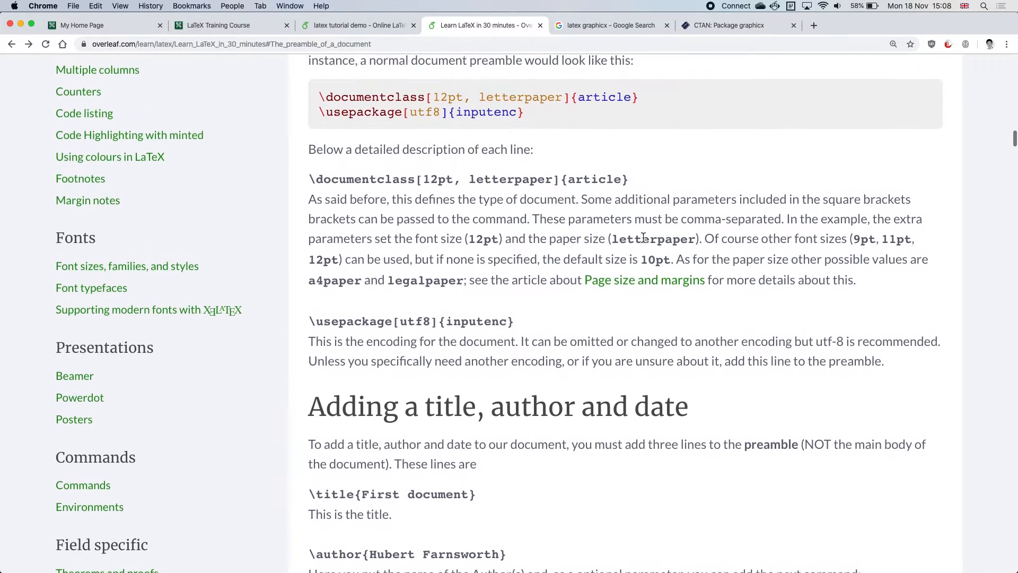
scroll(643, 236, "down", 3)
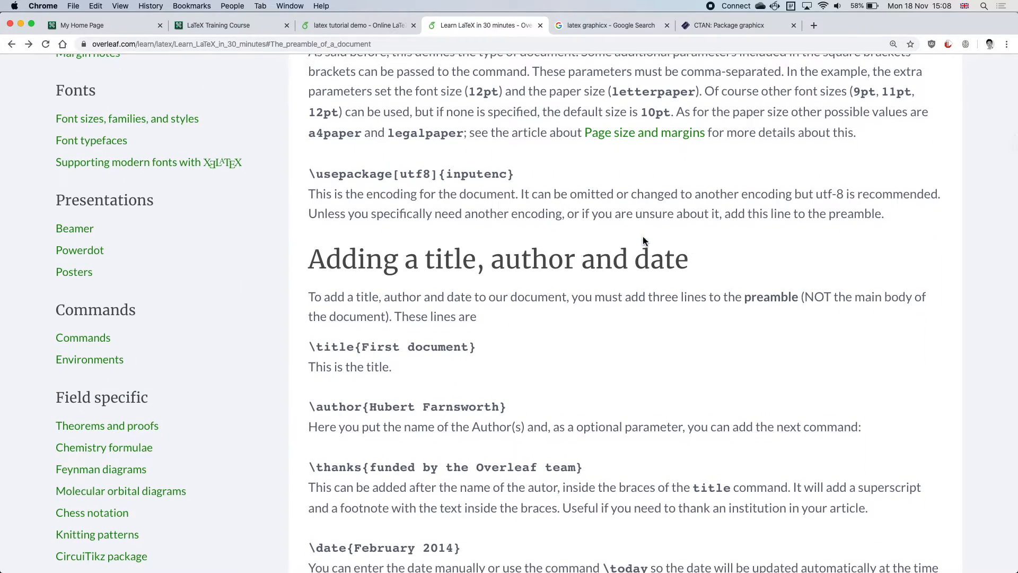
scroll(643, 236, "down", 15)
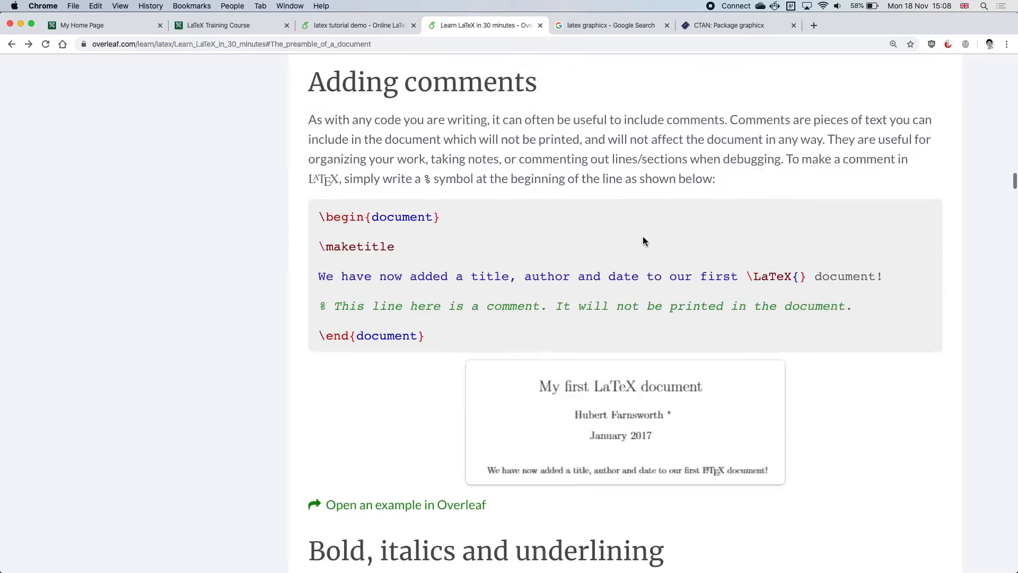
scroll(643, 237, "down", 20)
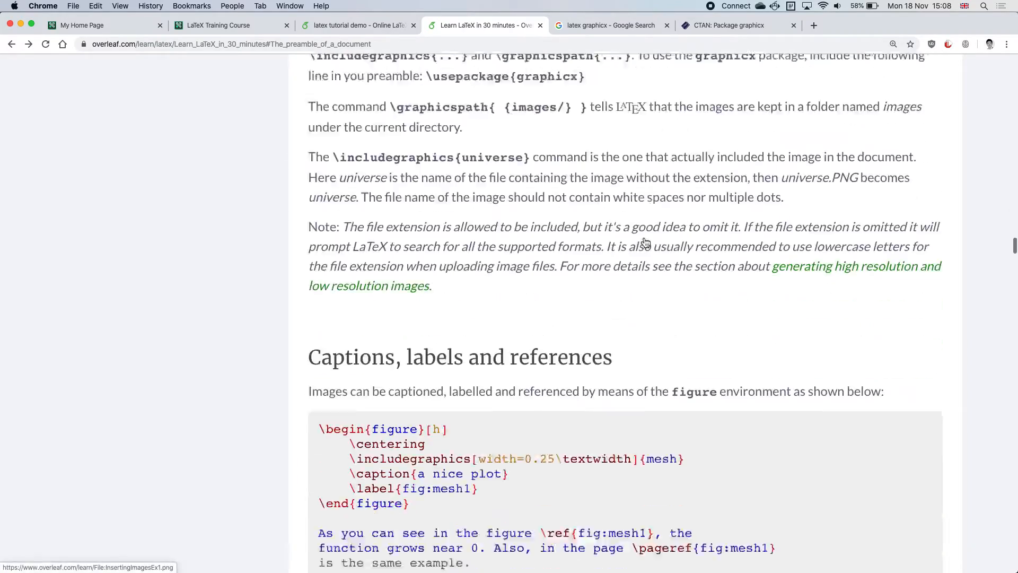
scroll(645, 241, "down", 20)
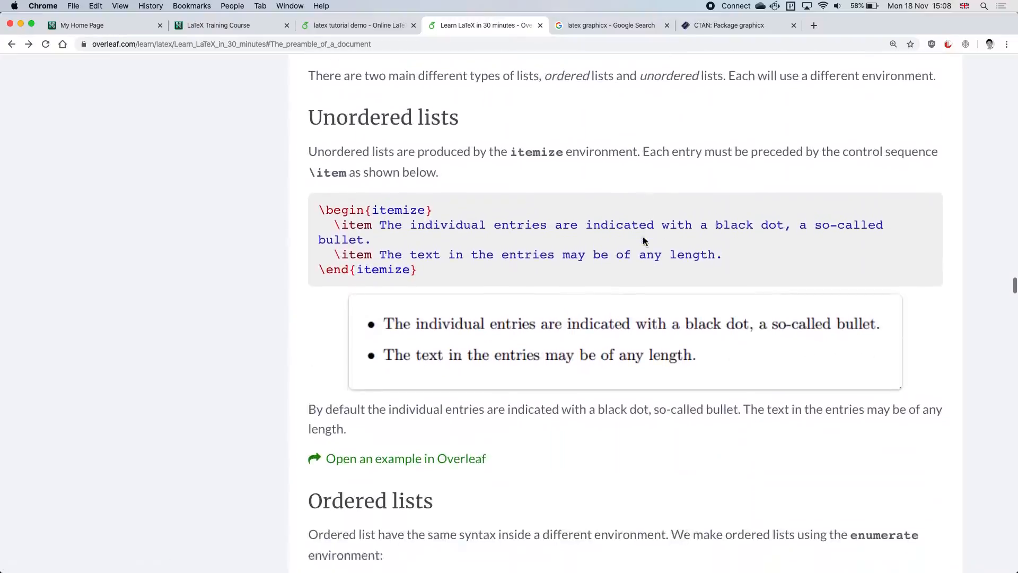
scroll(644, 240, "down", 15)
scroll(645, 242, "down", 1)
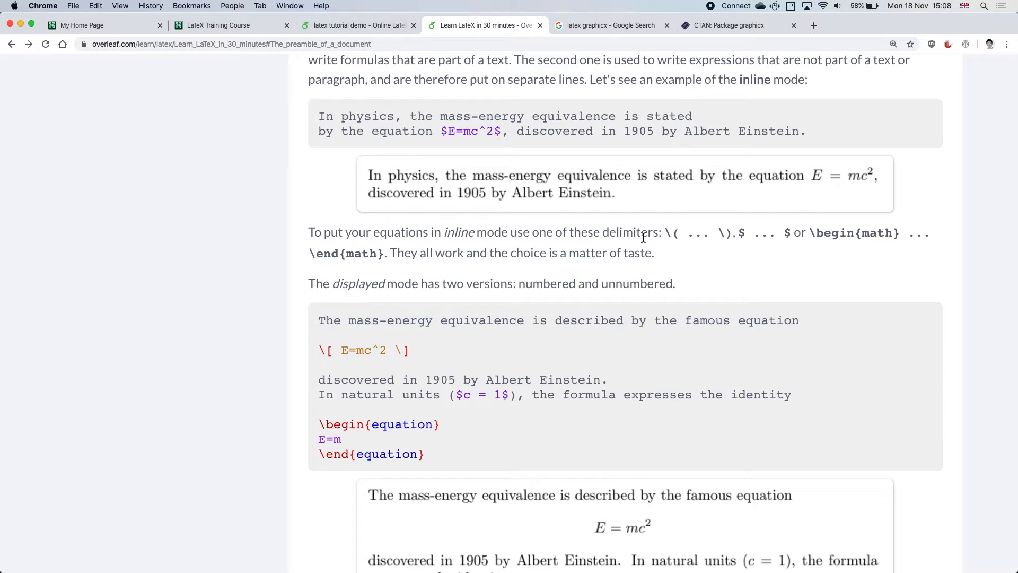
Check the demo document briefly, then examine the tutorial's display-mode equation example and its amsmath command examples.
left_click(358, 23)
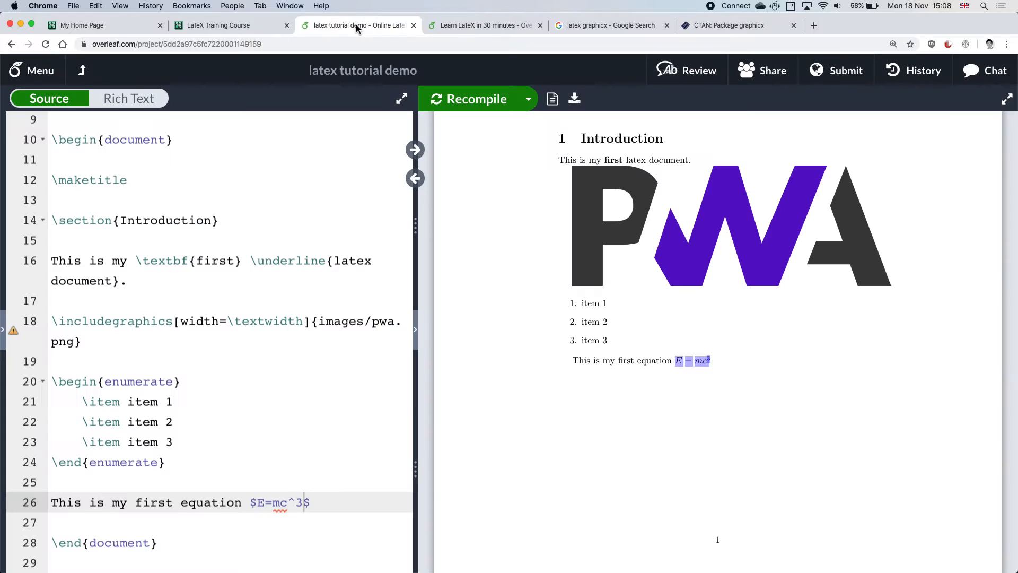
left_click(454, 31)
scroll(645, 220, "down", 5)
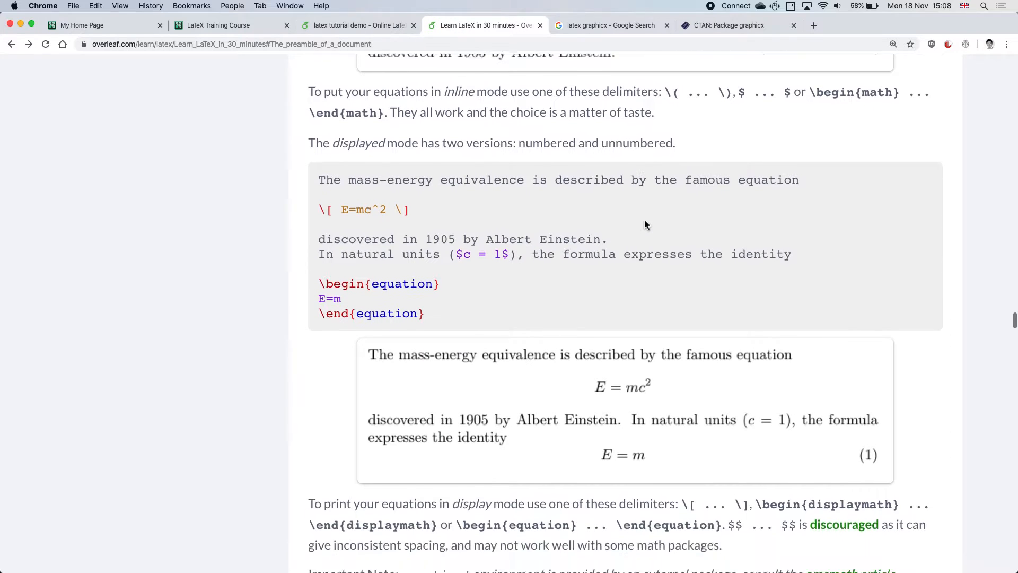
scroll(645, 220, "down", 7)
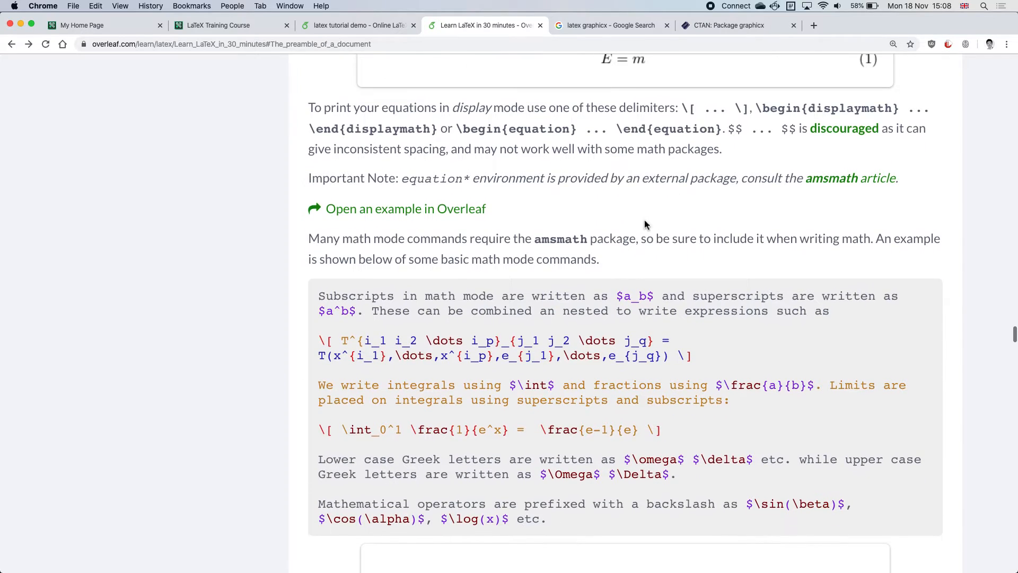
Examine the tutorial's amsmath command examples and rendered output, then review the display-mode equation example again.
scroll(644, 220, "down", 4)
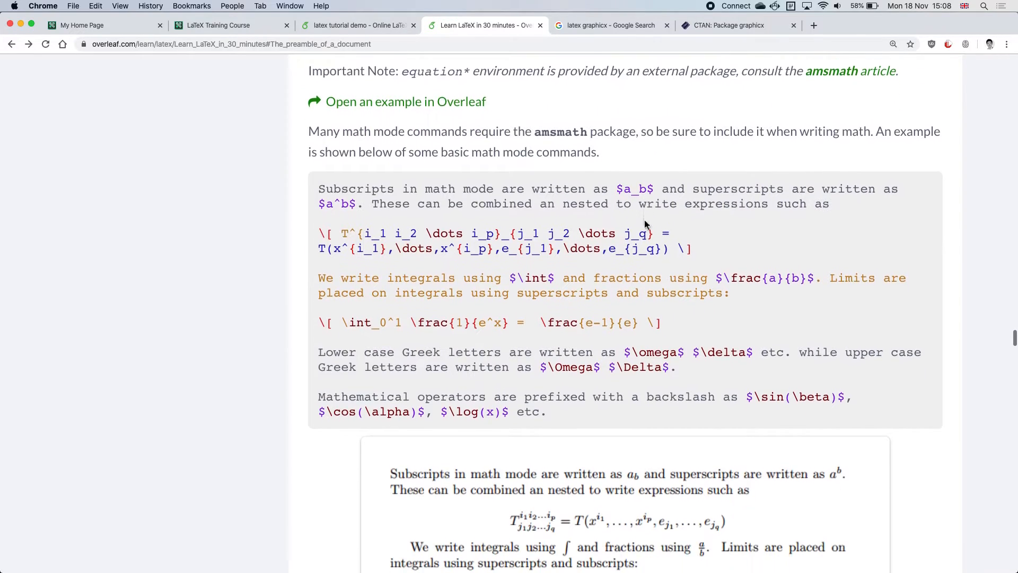
scroll(645, 221, "down", 3)
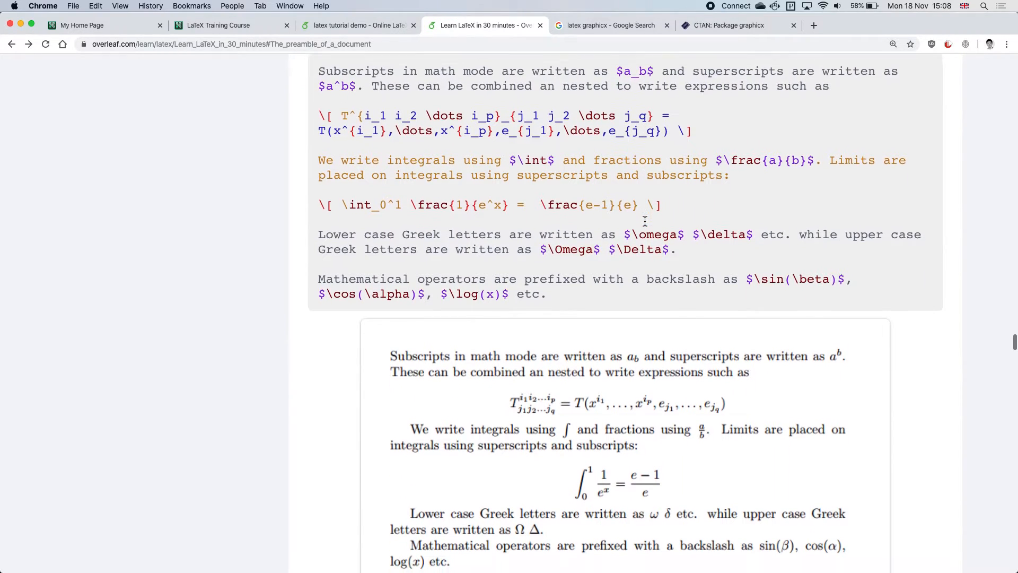
scroll(645, 221, "up", 4)
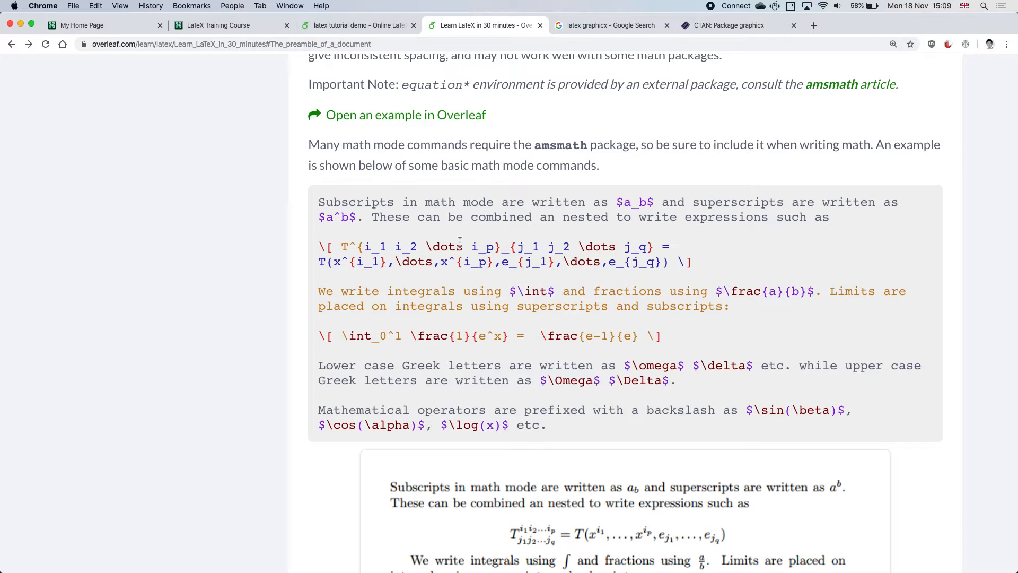
scroll(459, 240, "up", 10)
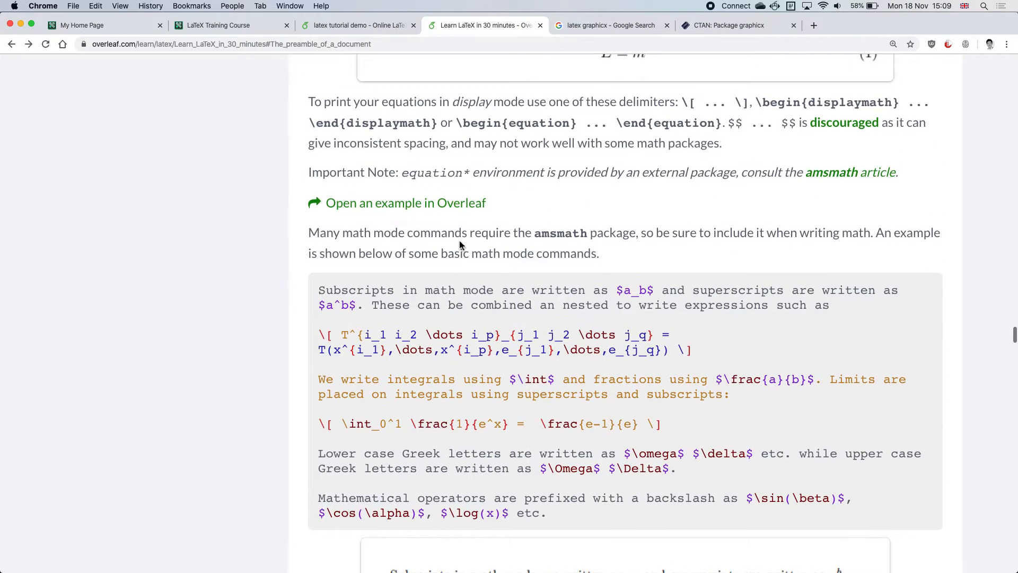
scroll(459, 240, "up", 3)
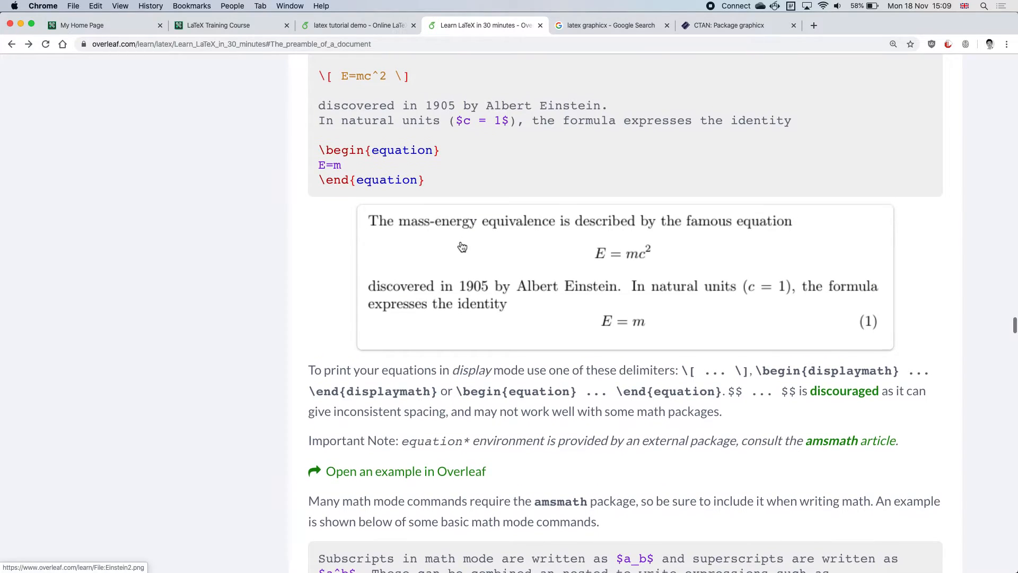
In the demo document, wrap the equation E=mc^3 in double dollar signs as $$E=mc^3$$ and recompile.
left_click(336, 25)
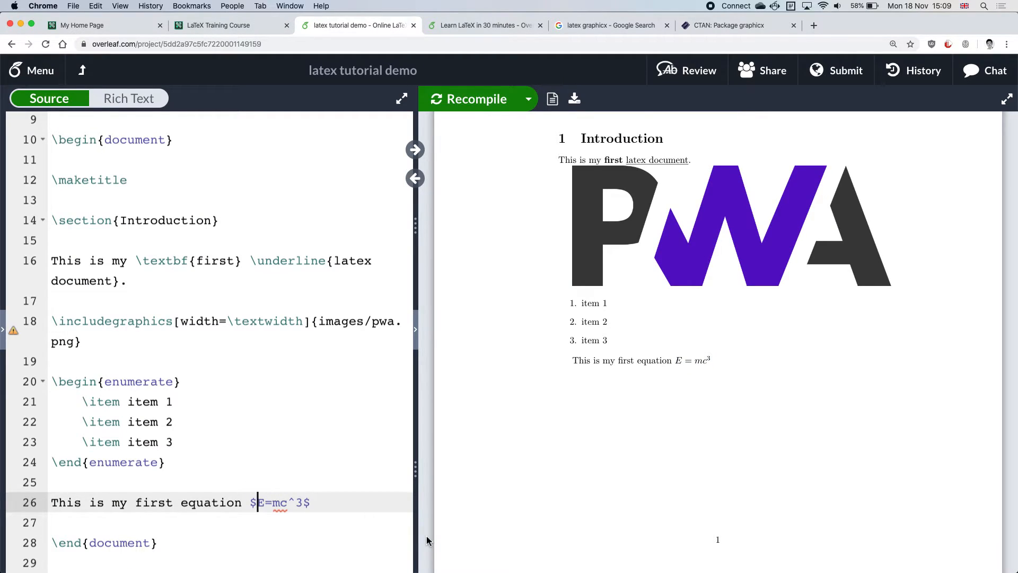
type("$")
key("Right")
key("Right")
key("Right")
key("Right")
key("Right")
key("Right")
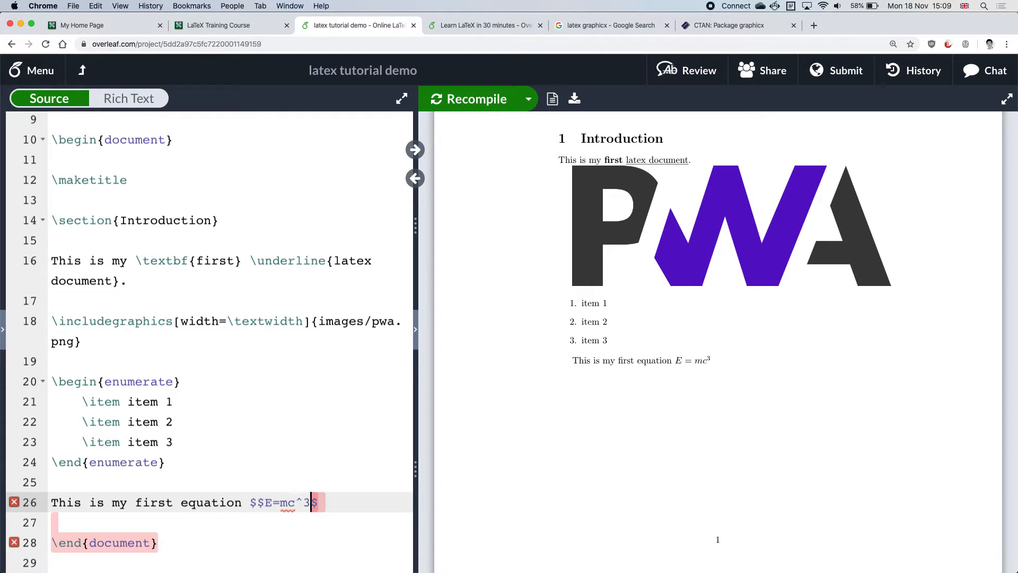
key("Right")
type("$")
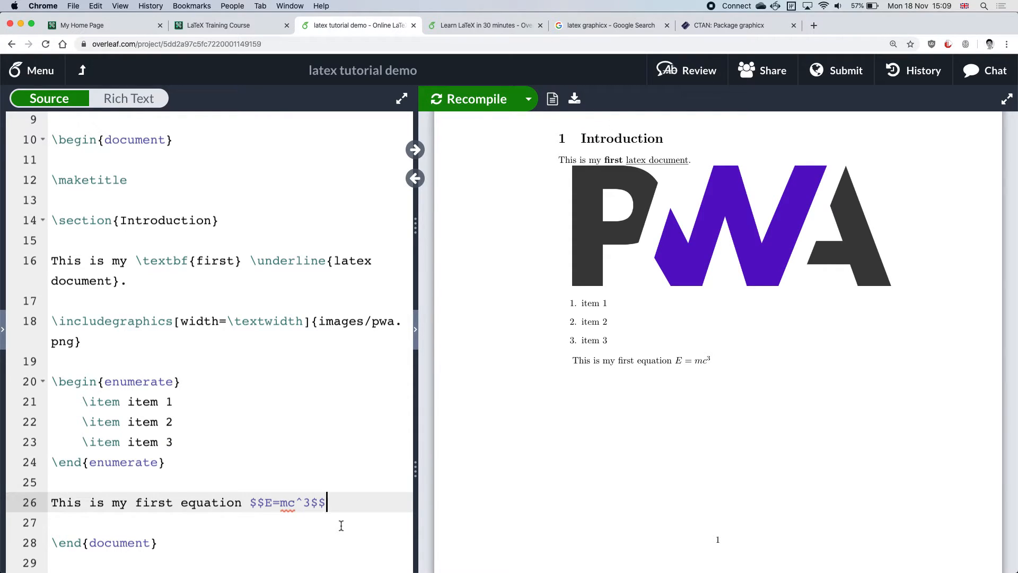
key("super+s")
Replace the $$ delimiters around E=mc^3 with \[ and \], and recompile the document.
key("BackSpace")
key("BackSpace")
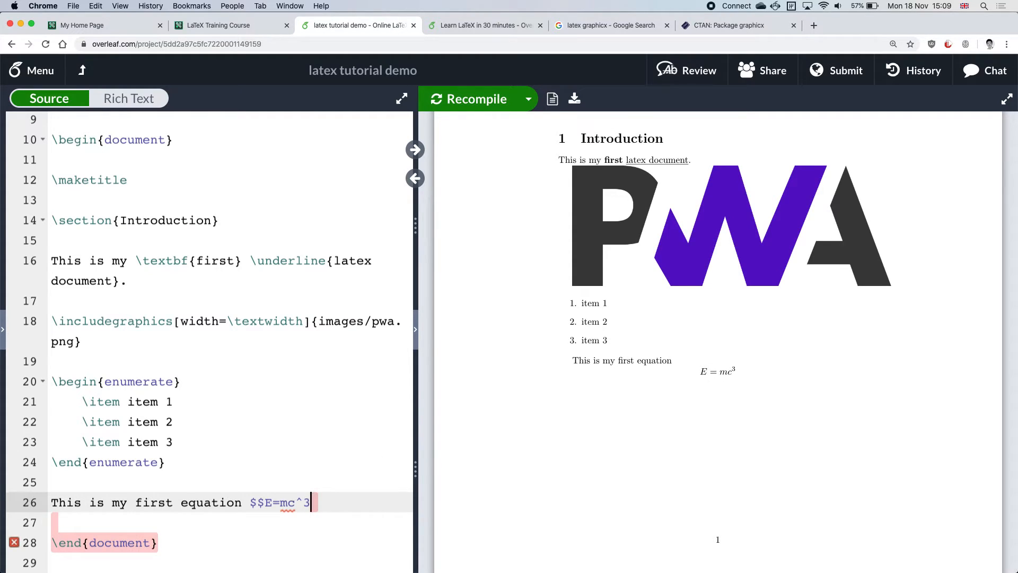
type("\\]")
key("Left")
key("Left")
key("Left")
key("Left")
key("Left")
key("Left")
key("Left")
key("Left")
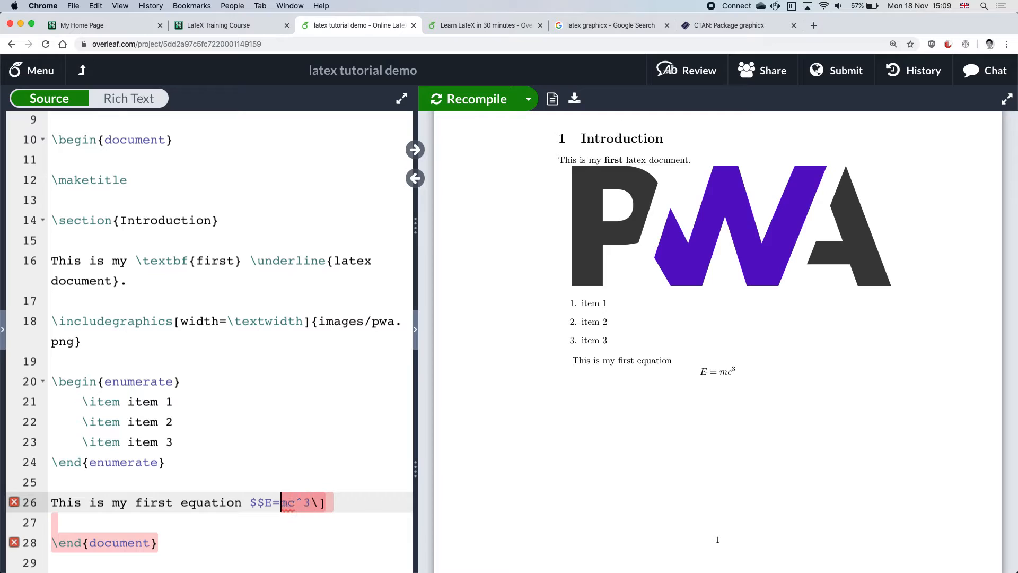
key("BackSpace")
key("BackSpace")
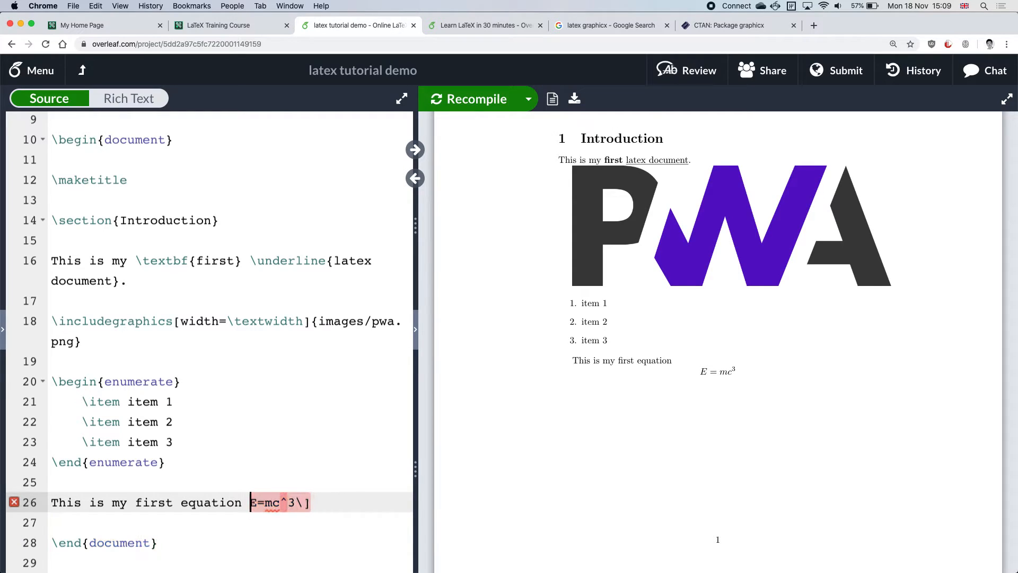
type("\\{")
key("BackSpace")
type("[")
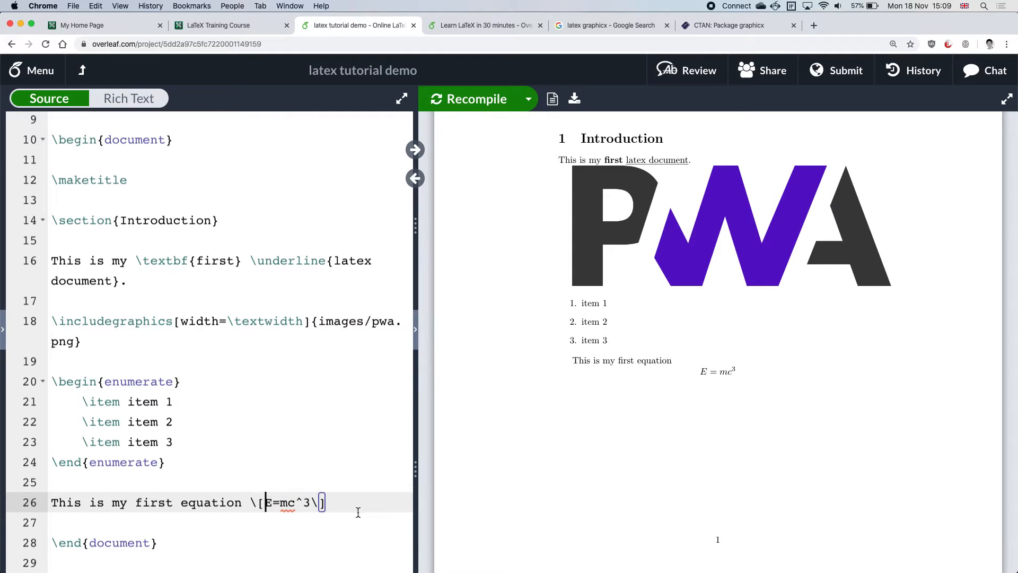
key("super+s")
left_click_drag(265, 503, 250, 502)
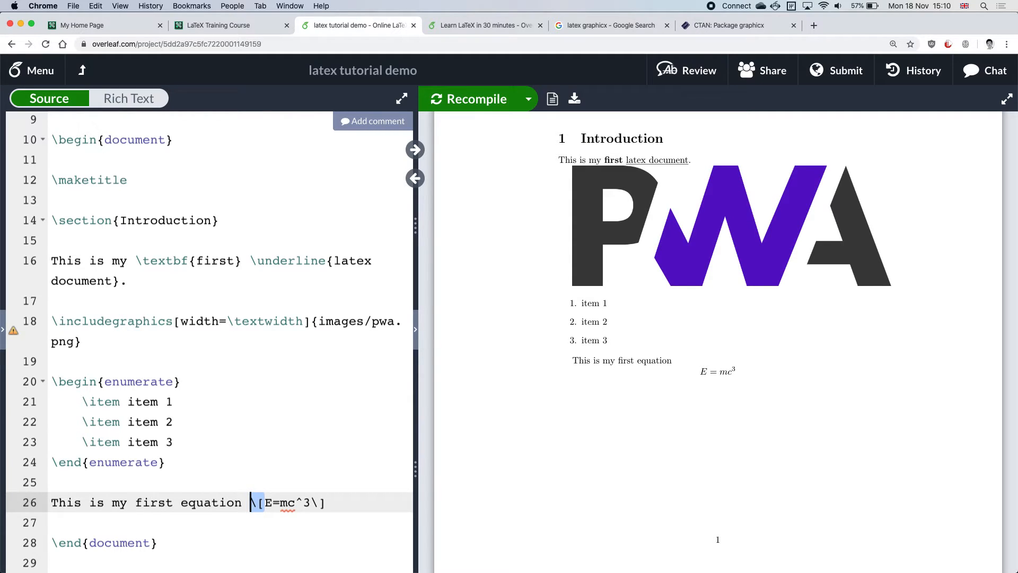
Return to the Learn LaTeX in 30 minutes tutorial and highlight the \[ and \] delimiters around the nested T expression.
left_click(474, 25)
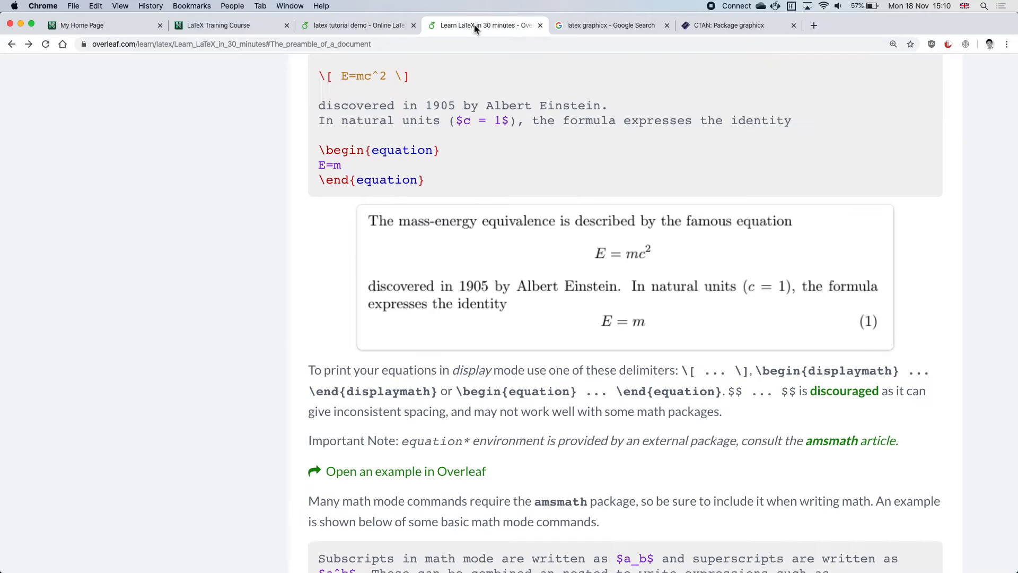
scroll(612, 196, "down", 8)
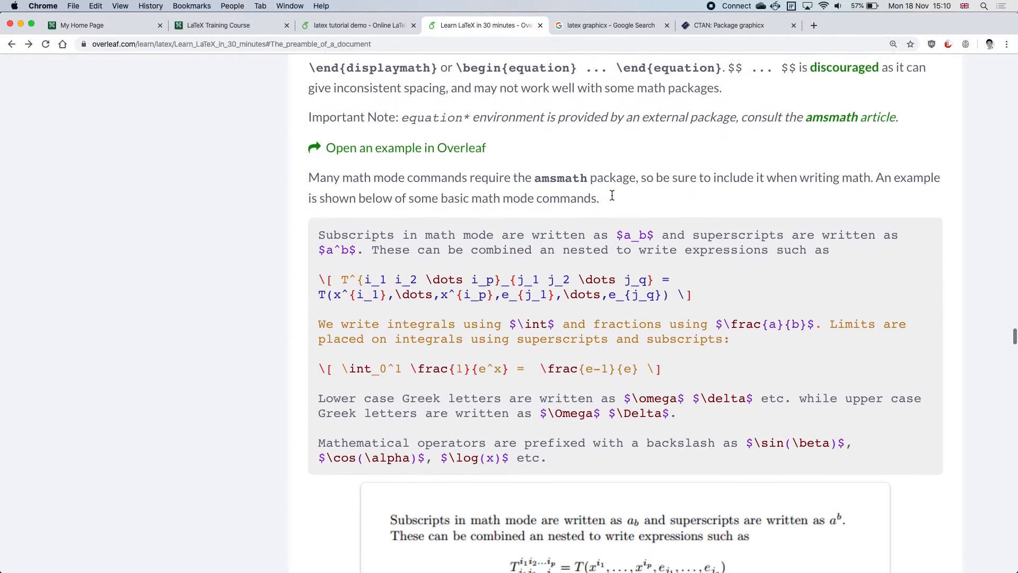
scroll(612, 197, "down", 2)
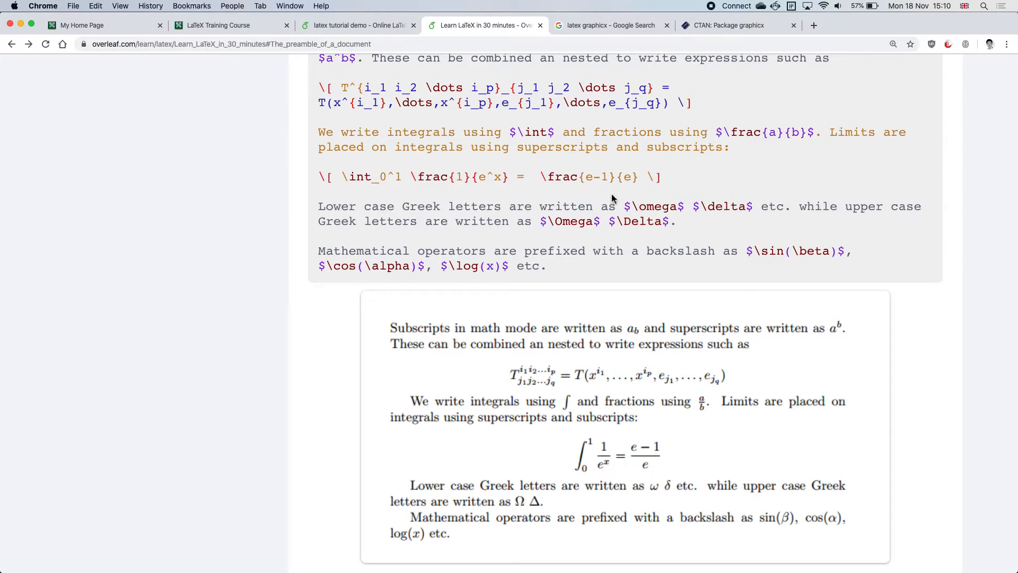
scroll(612, 196, "up", 1)
scroll(612, 194, "up", 1)
left_click_drag(321, 118, 693, 137)
left_click(692, 137)
left_click_drag(334, 118, 321, 118)
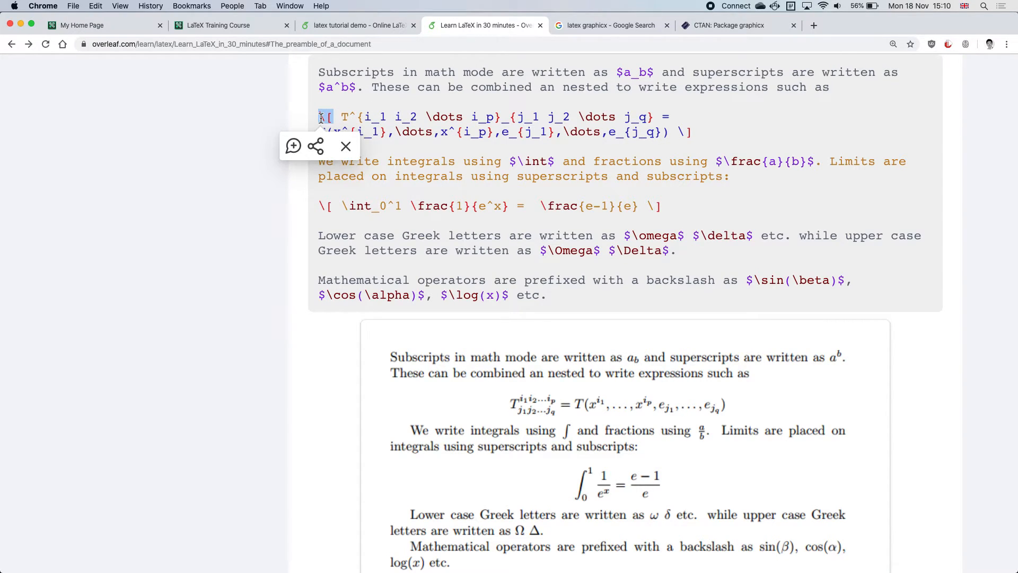
left_click_drag(677, 132, 692, 134)
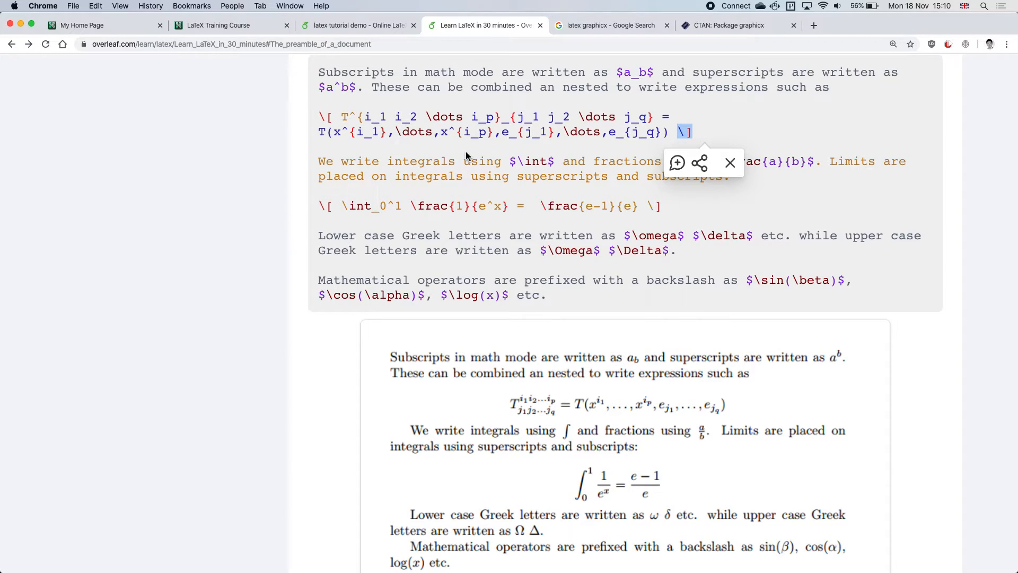
Highlight the base T, the superscript group and the subscript marker in the nested expression and compare them with the rendered output.
left_click_drag(341, 119, 347, 119)
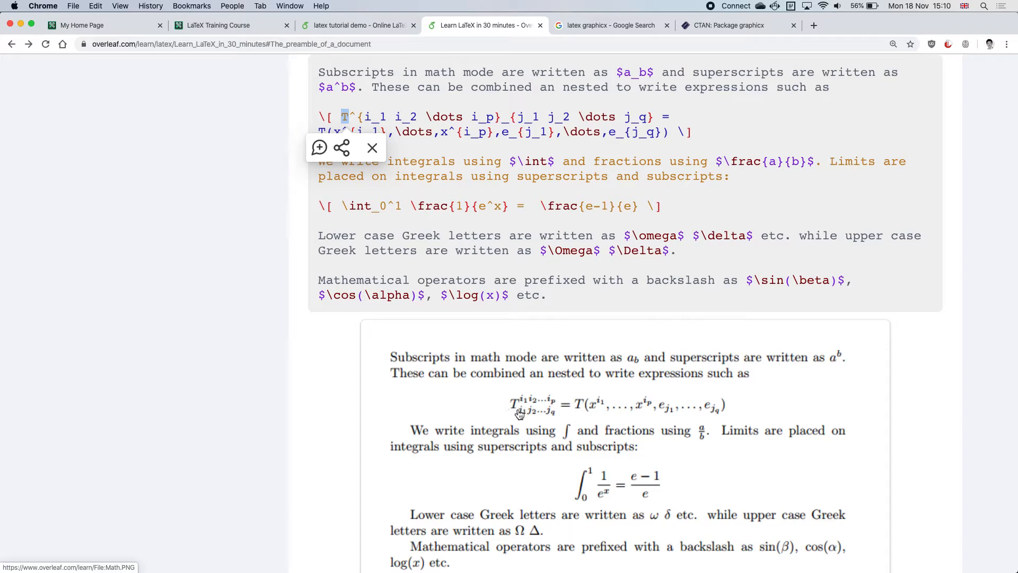
left_click(354, 118)
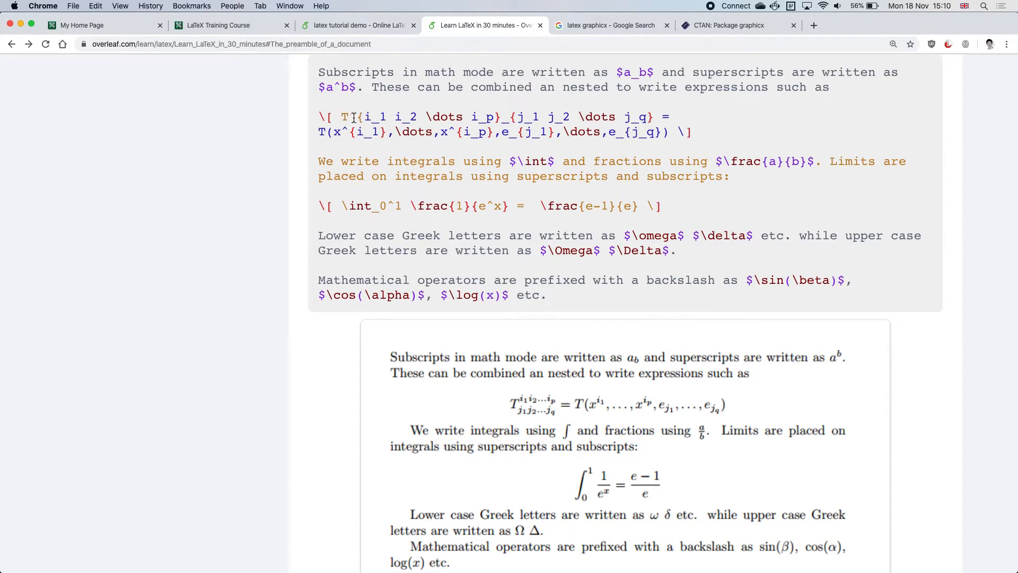
left_click_drag(352, 118, 358, 119)
left_click_drag(500, 119, 355, 117)
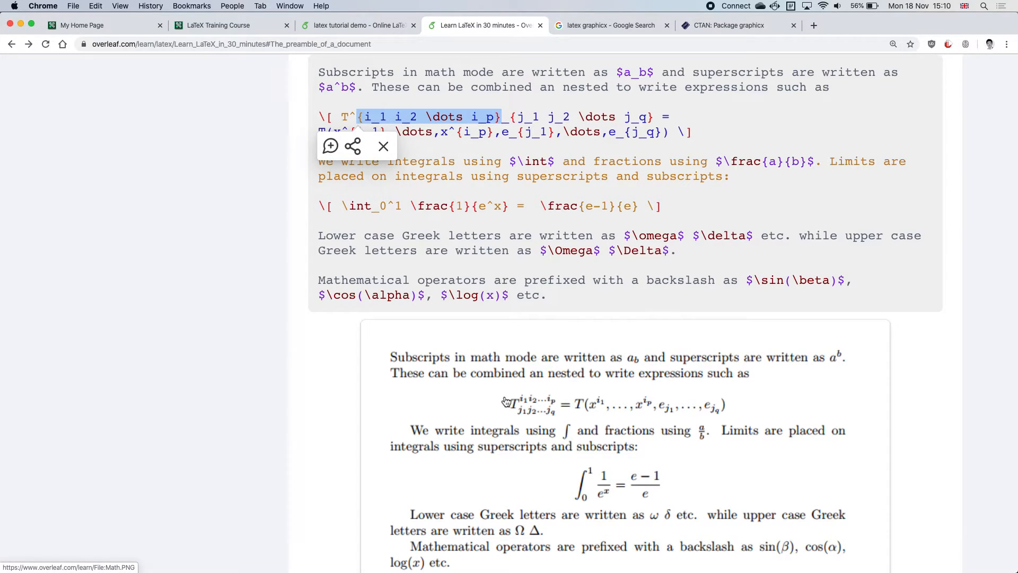
left_click(696, 138)
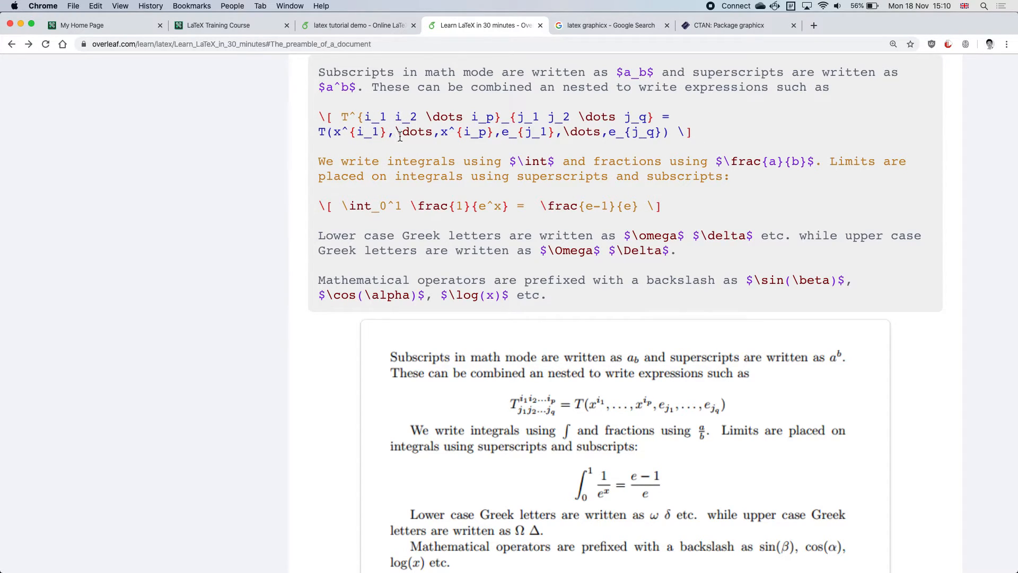
double_click(504, 121)
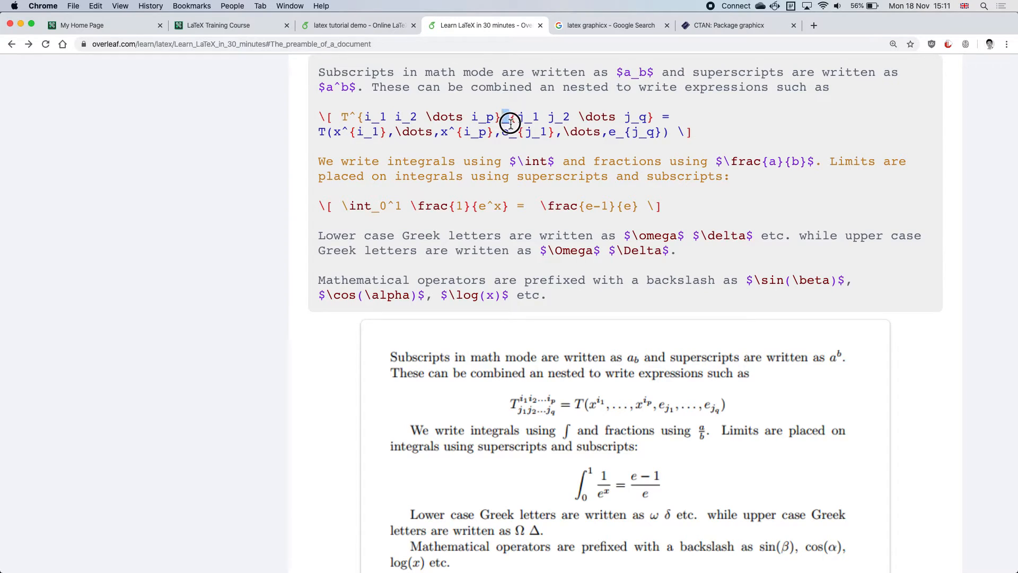
left_click(707, 131)
scroll(706, 134, "down", 1)
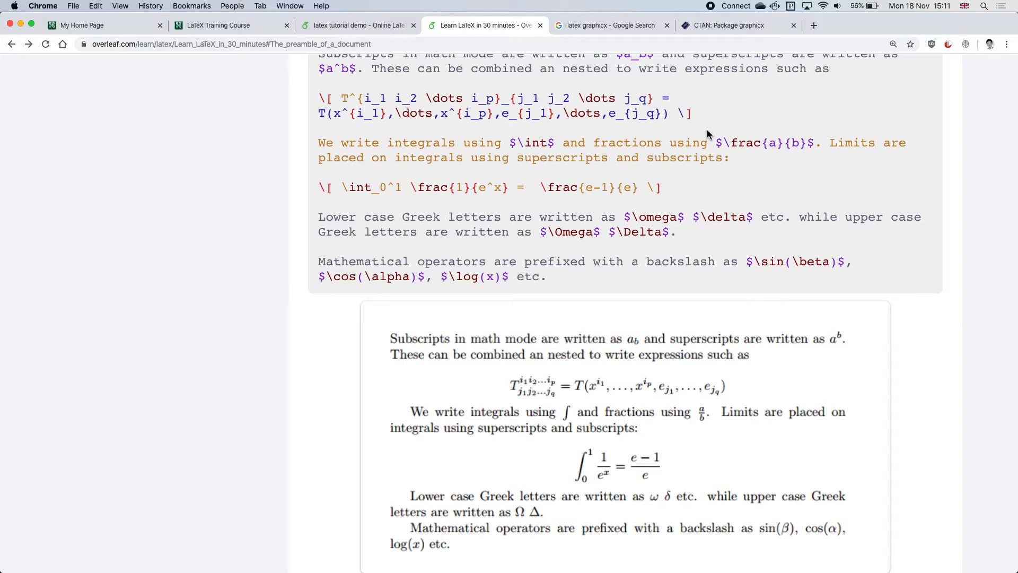
left_click_drag(679, 113, 342, 97)
Open the Mathematical expressions article from the tutorial's list of math articles in a new tab and view its introductory examples.
scroll(522, 374, "down", 3)
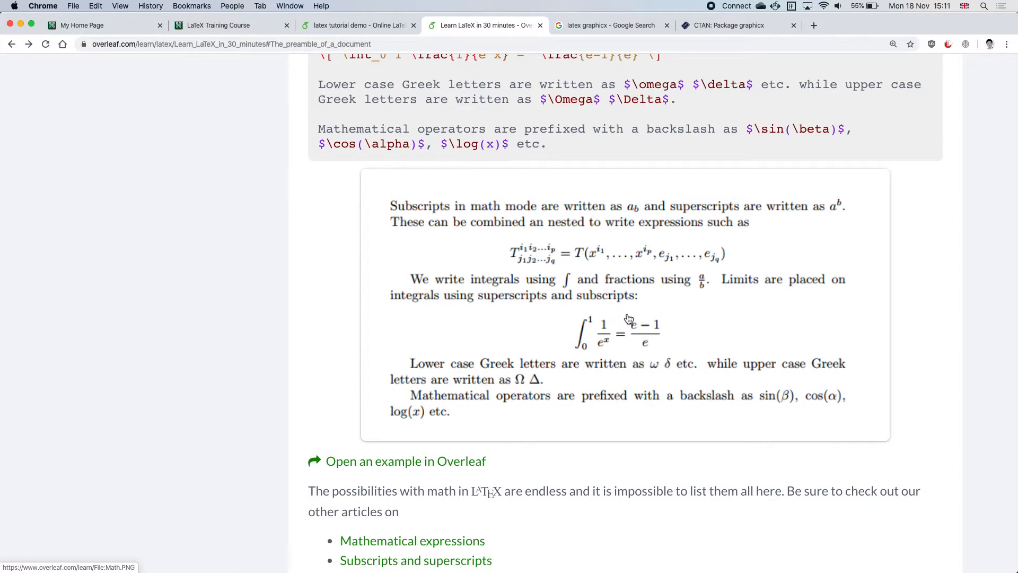
scroll(629, 318, "down", 4)
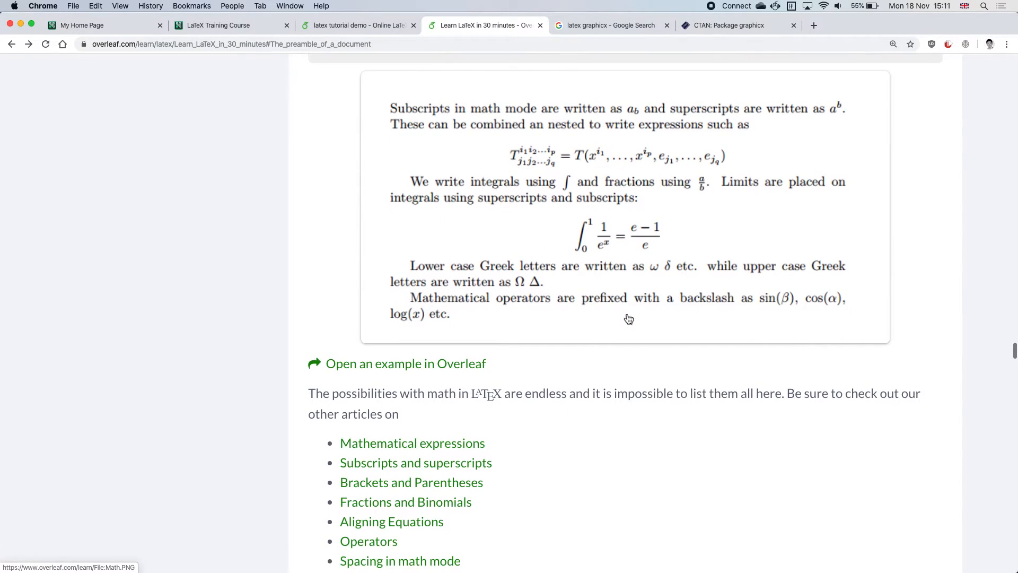
scroll(629, 318, "down", 6)
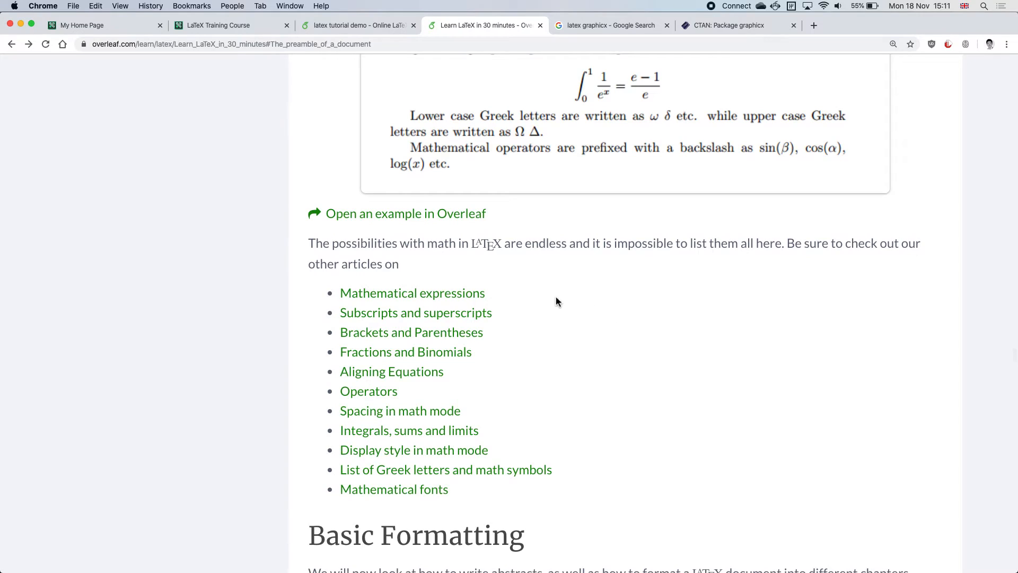
left_click(462, 295, "super")
left_click(603, 24)
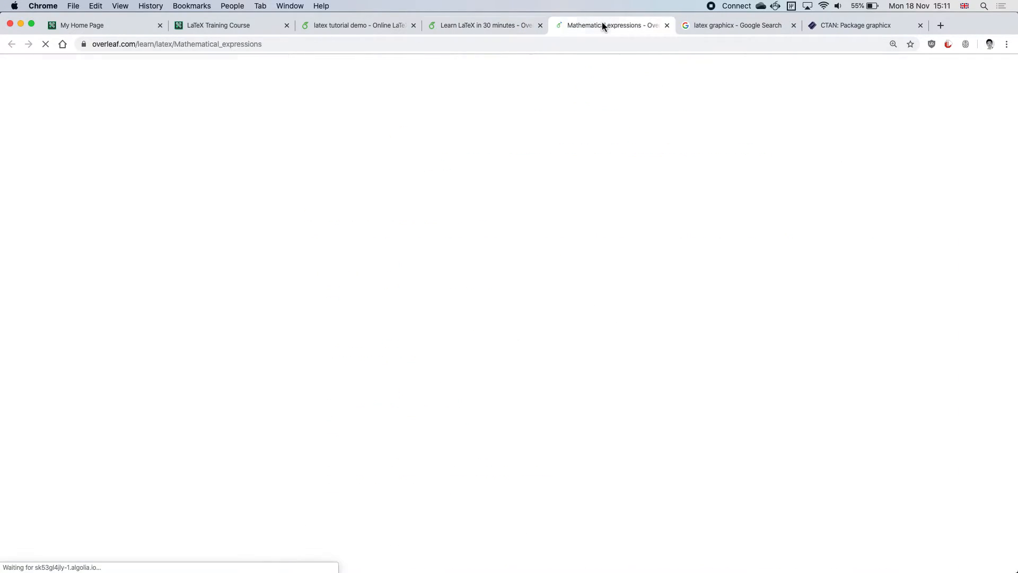
scroll(692, 187, "down", 10)
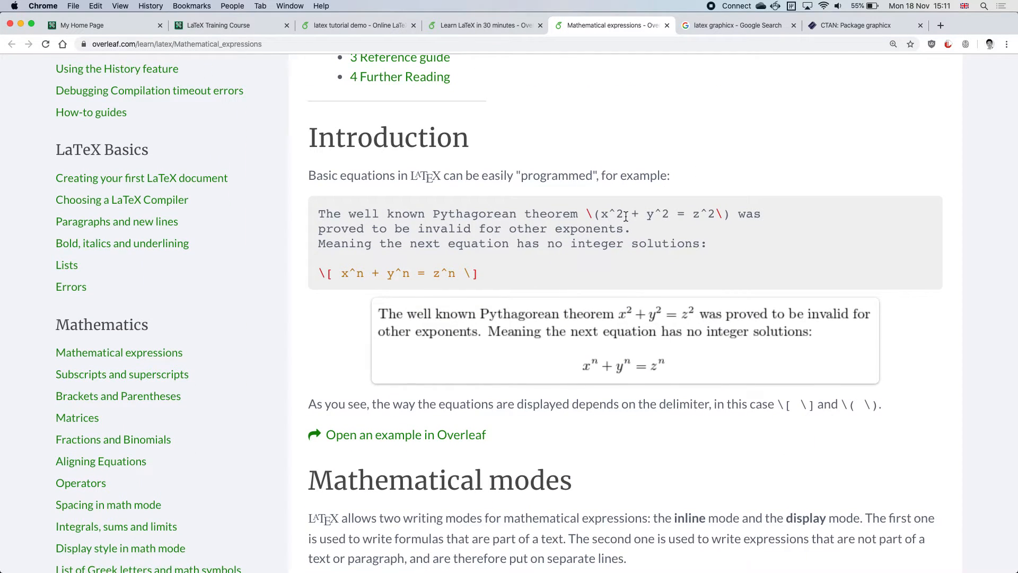
From the tutorial, open the List of Greek letters and math symbols article in a new tab and review its Greek letters table.
left_click(501, 24)
left_click(568, 312)
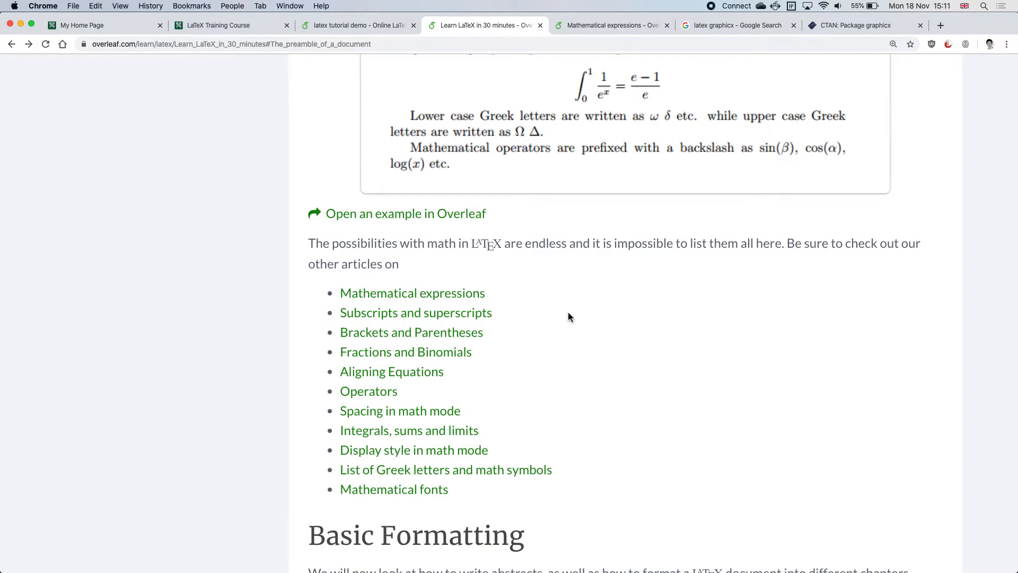
left_click(481, 472, "super")
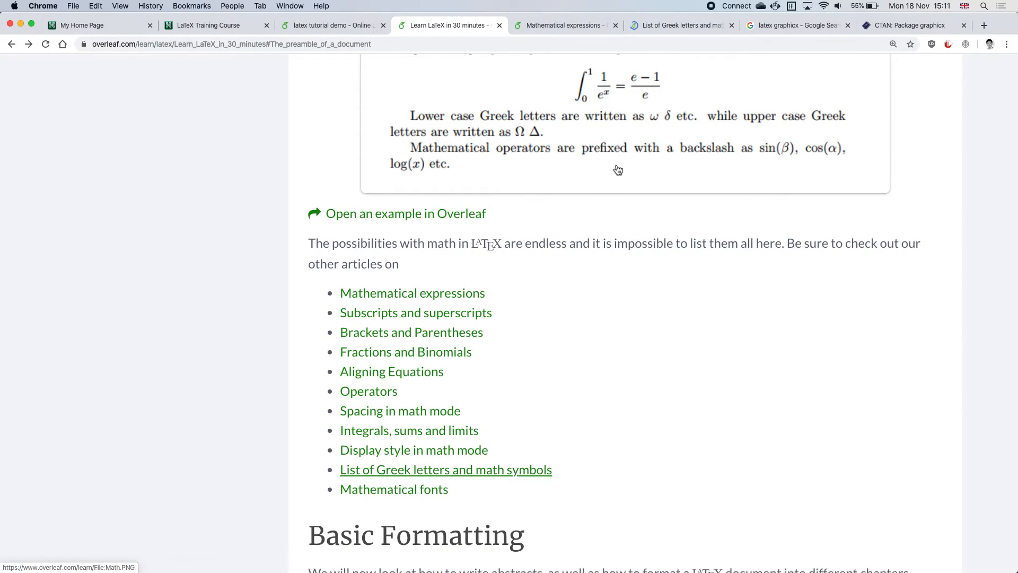
left_click(675, 29)
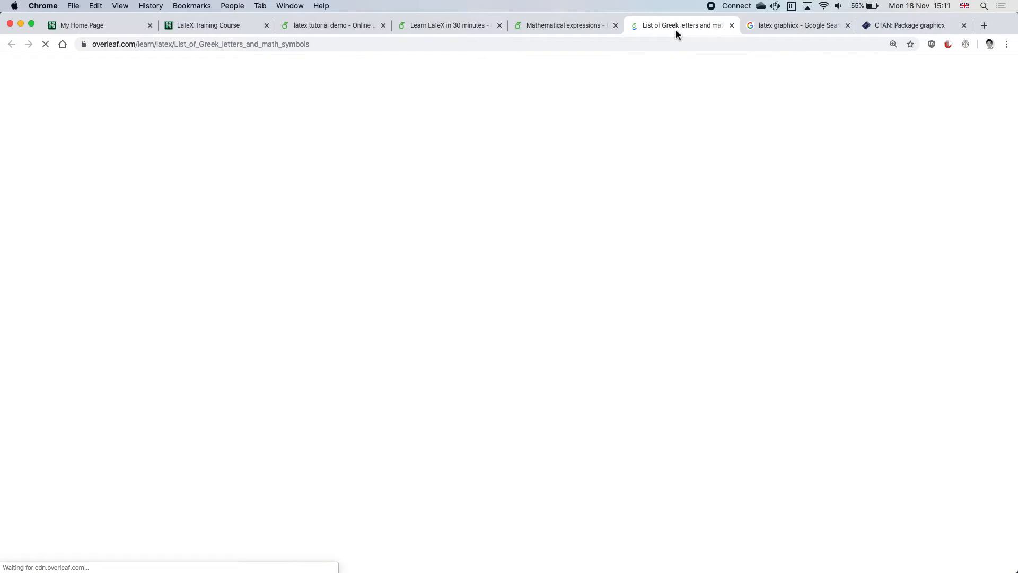
scroll(666, 190, "down", 5)
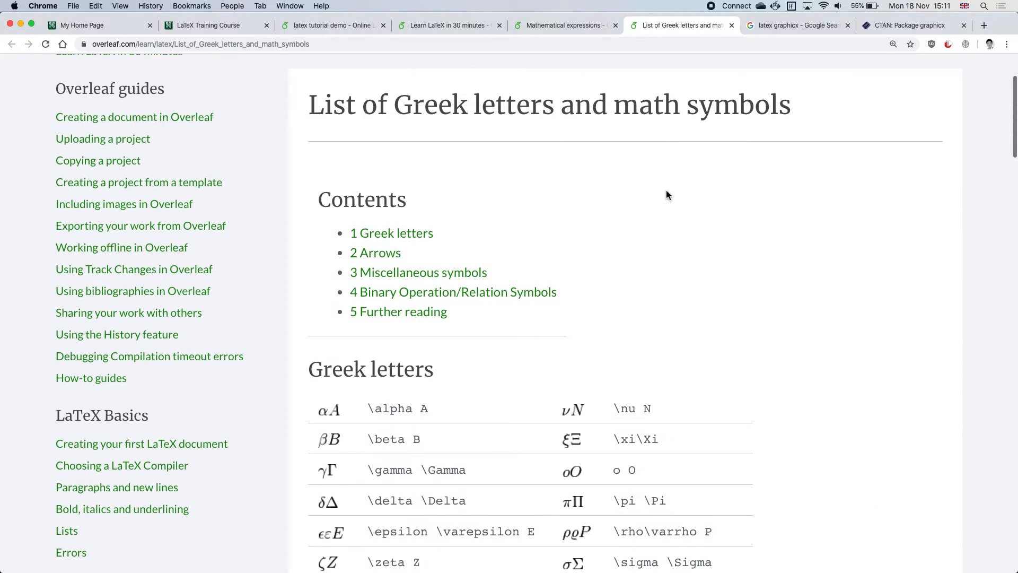
scroll(666, 189, "down", 3)
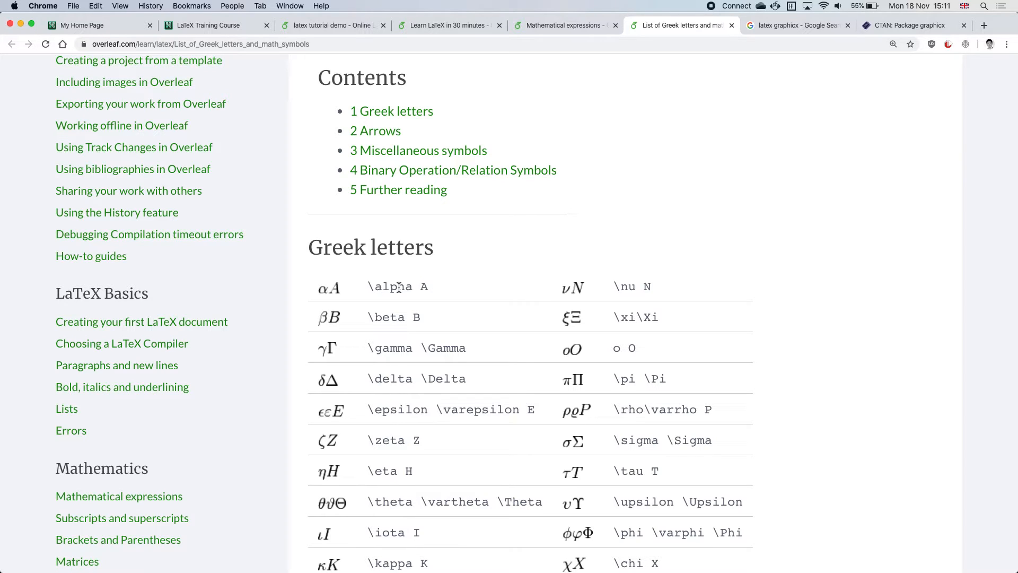
Return to the latex tutorial demo project, append +\alpha to the displayed equation E=mc^3, recompile, and highlight the added command.
left_click(336, 24)
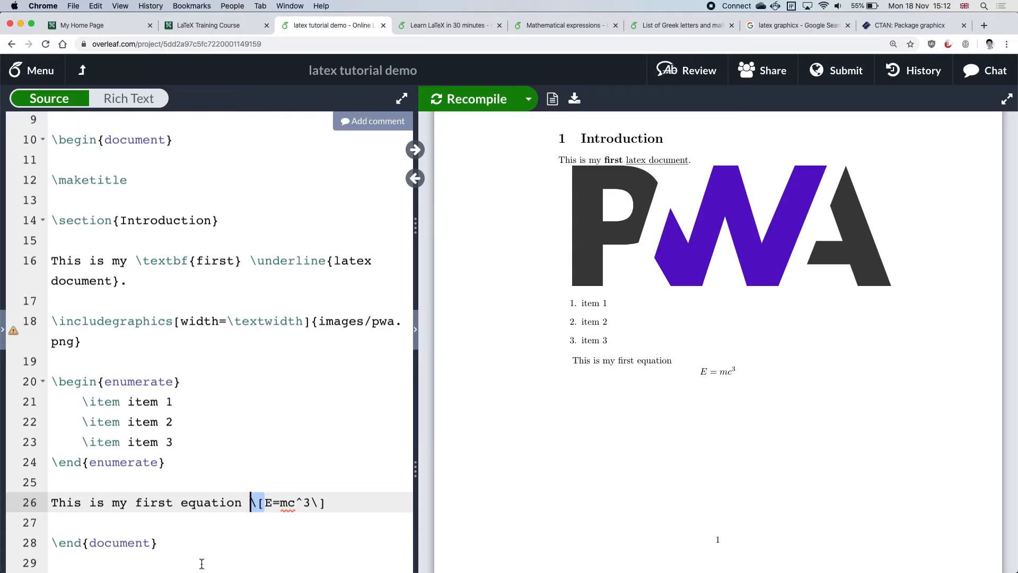
key("Right")
key("Right")
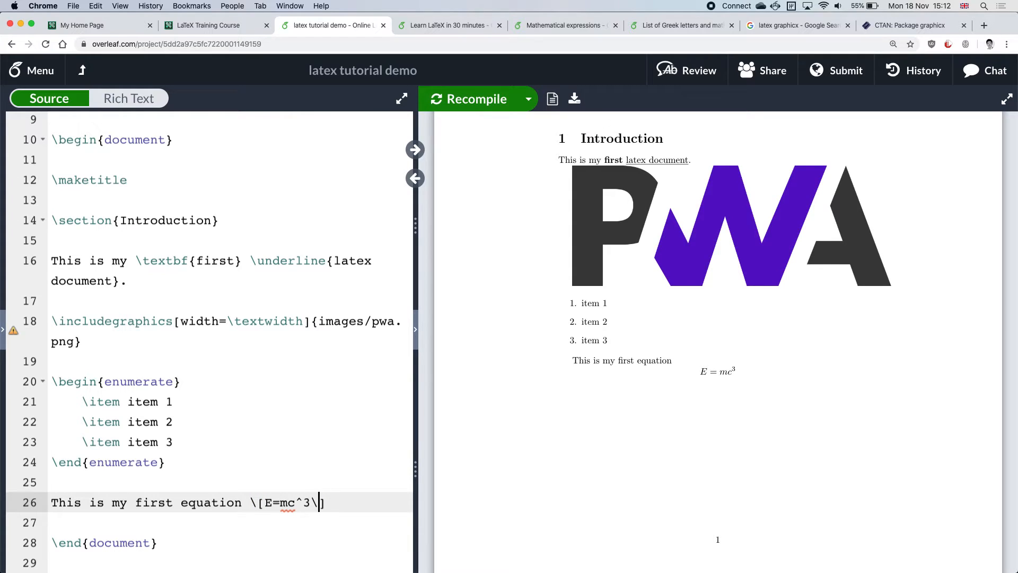
type("+")
type("\\alpha")
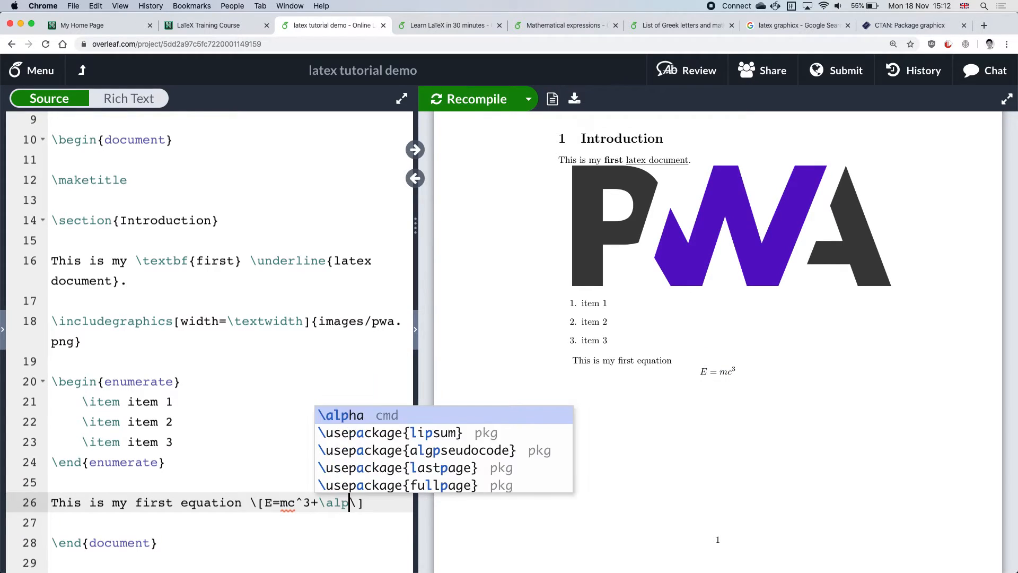
key("super+s")
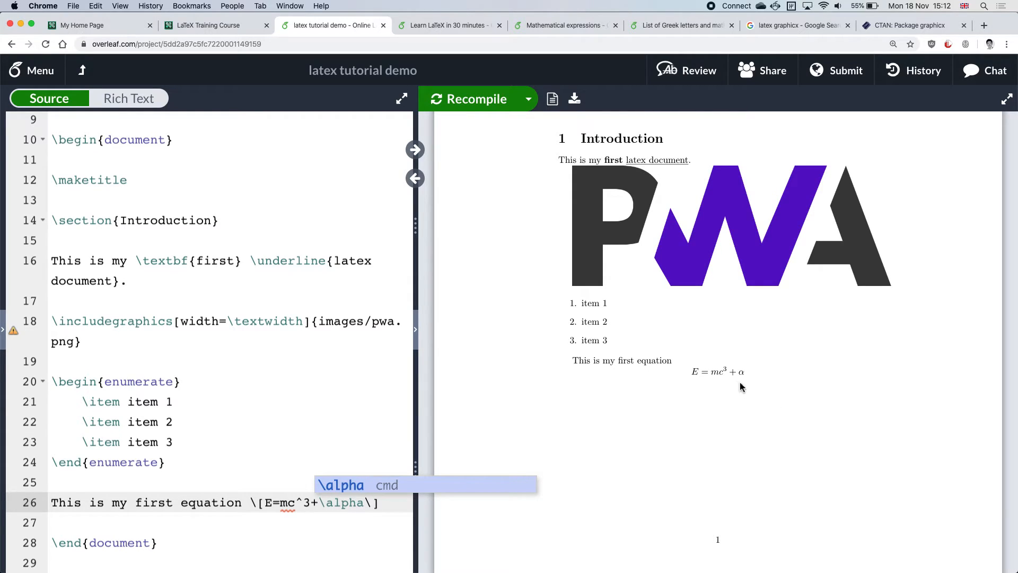
left_click(319, 502)
left_click_drag(319, 503, 363, 505)
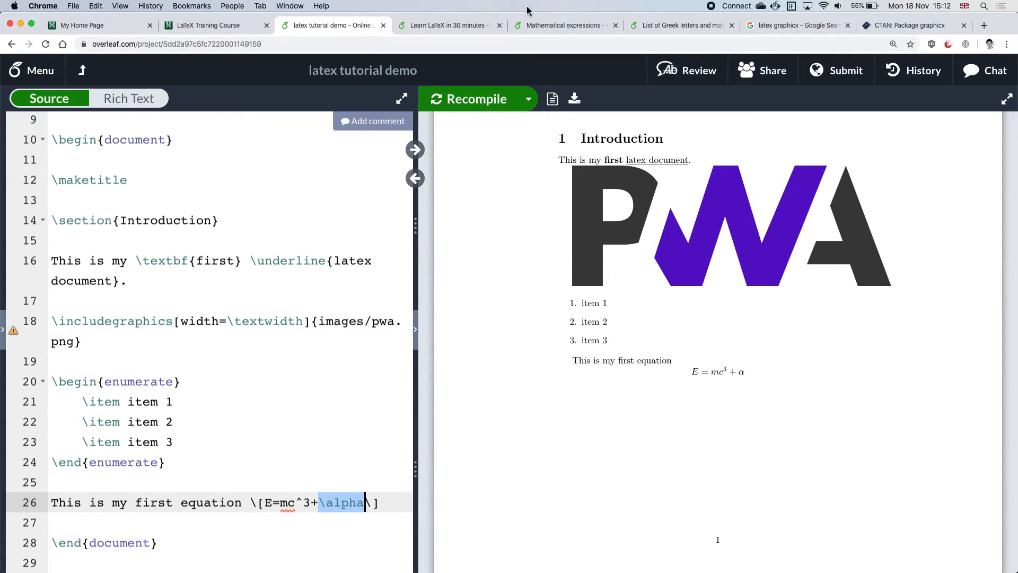
Skim the Mathematical expressions article, covering its math modes, symbol reference guide and further reading list.
left_click(538, 28)
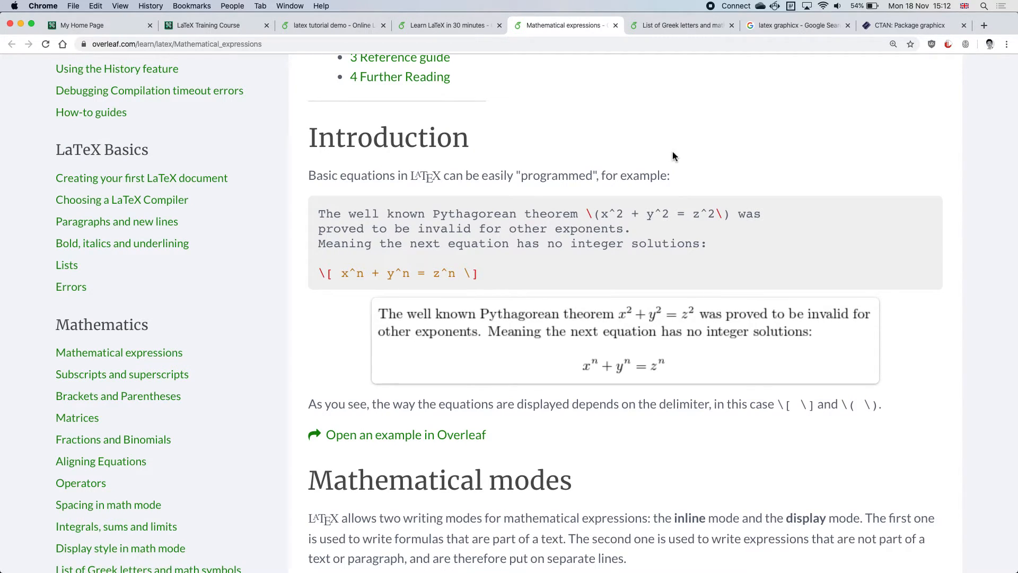
scroll(672, 155, "down", 15)
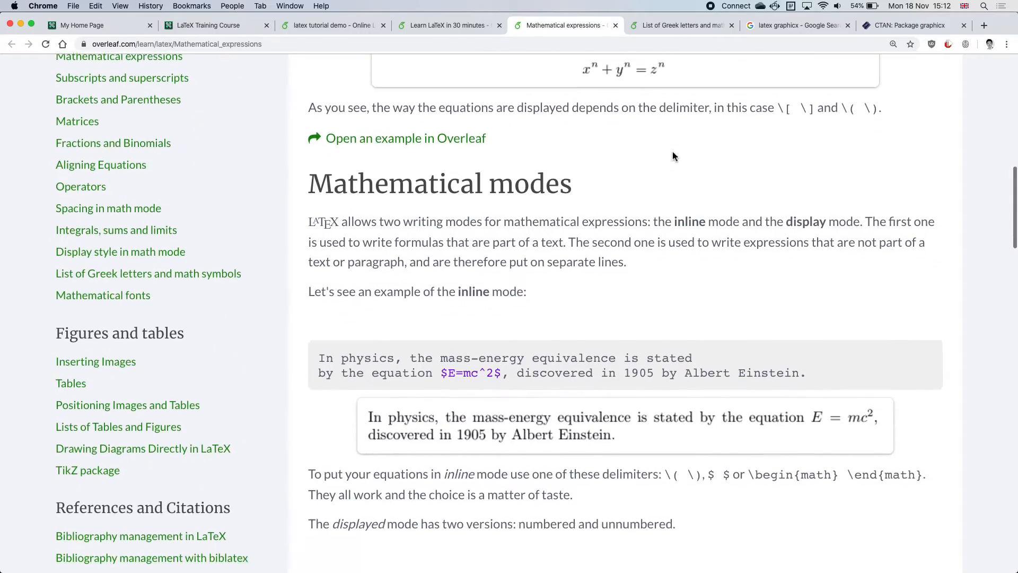
scroll(673, 152, "down", 5)
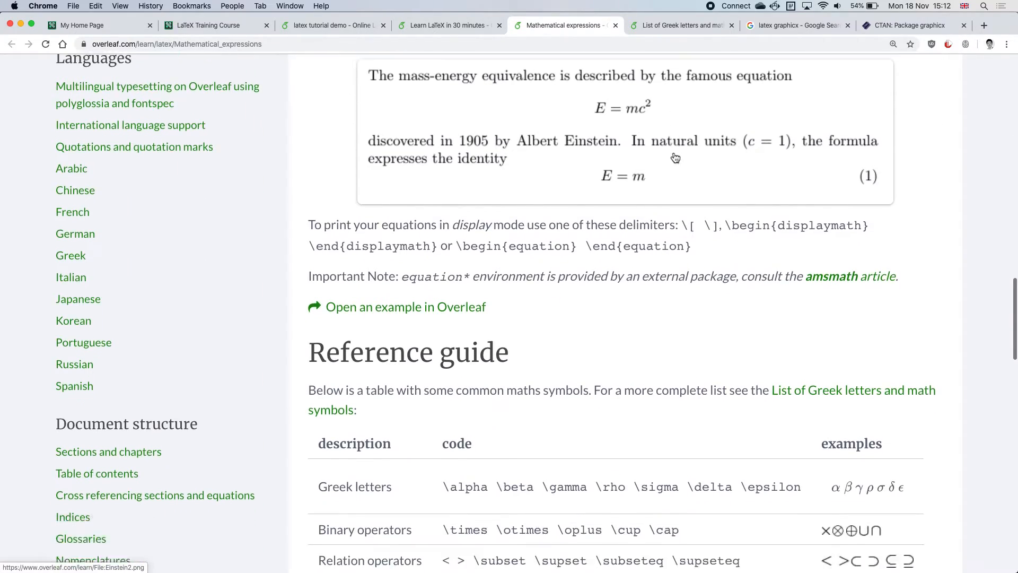
scroll(672, 153, "down", 10)
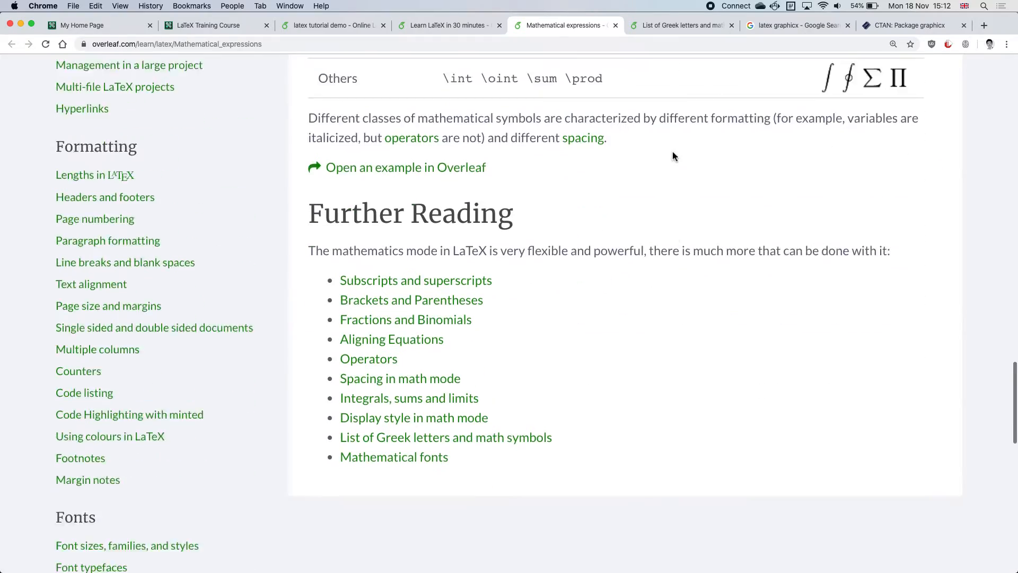
scroll(675, 156, "up", 1)
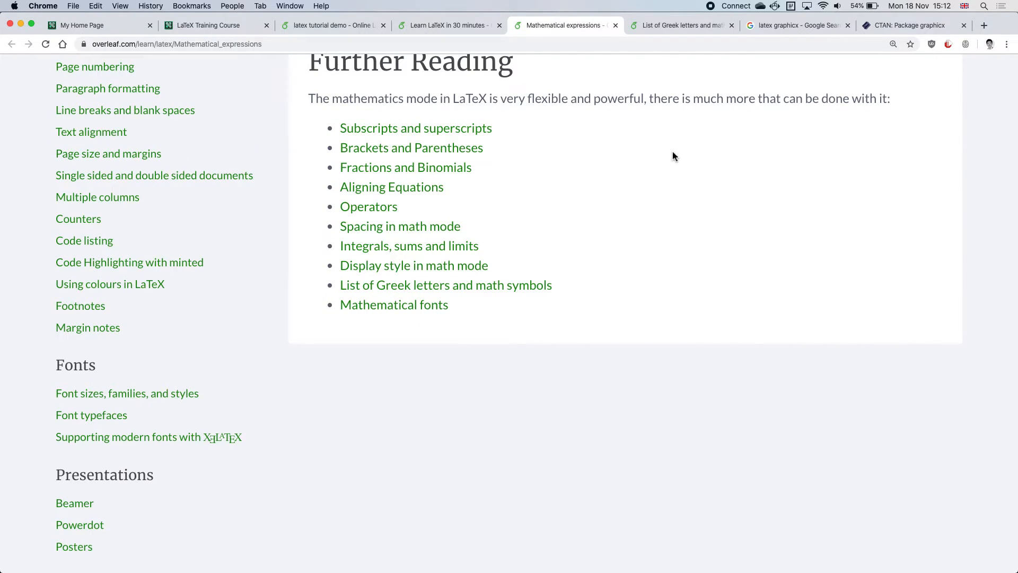
scroll(672, 156, "up", 1)
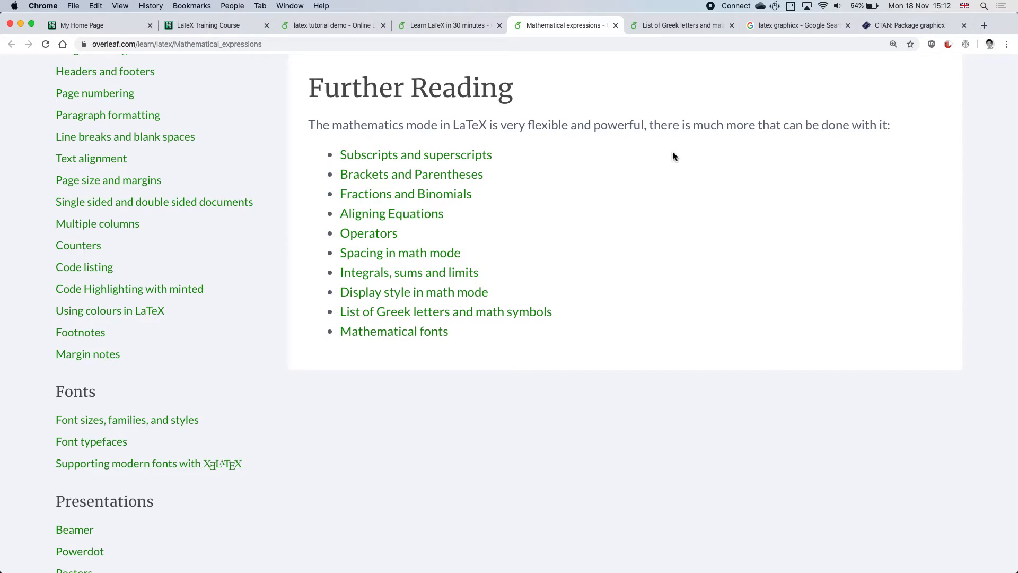
scroll(673, 154, "up", 20)
scroll(673, 156, "down", 1)
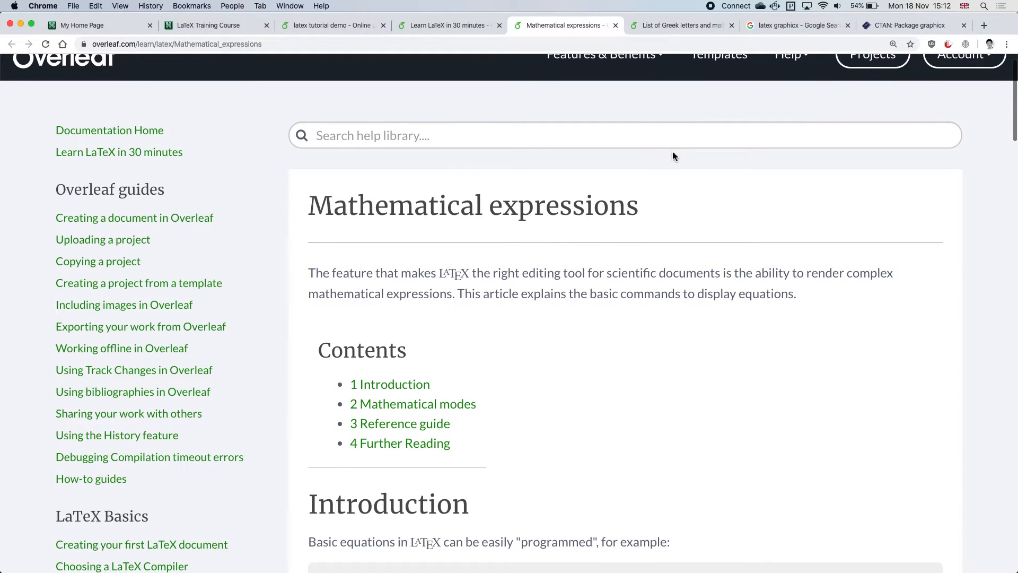
Close the Mathematical expressions and Greek letters articles and go back to the Learn LaTeX in 30 minutes tutorial.
left_click(615, 25)
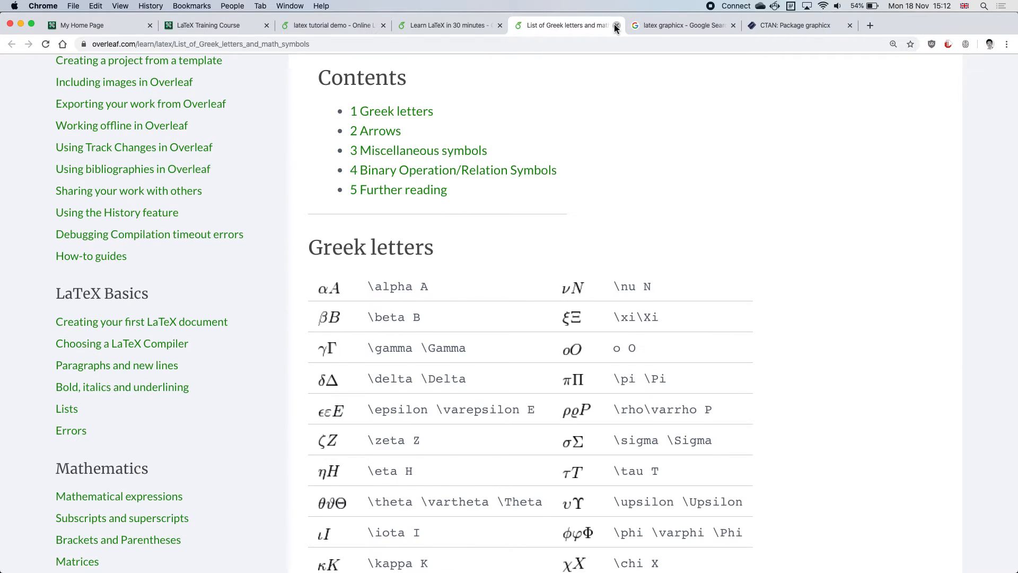
left_click(615, 26)
left_click(502, 24)
Find the Abstracts section in the tutorial and highlight the whole abstract environment in its code example.
scroll(675, 288, "down", 10)
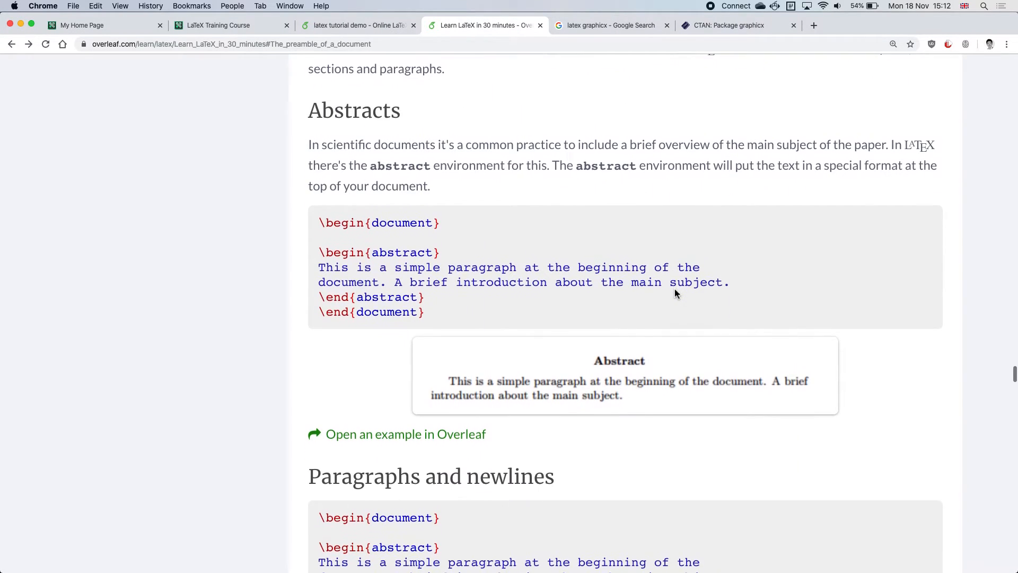
scroll(675, 293, "down", 1)
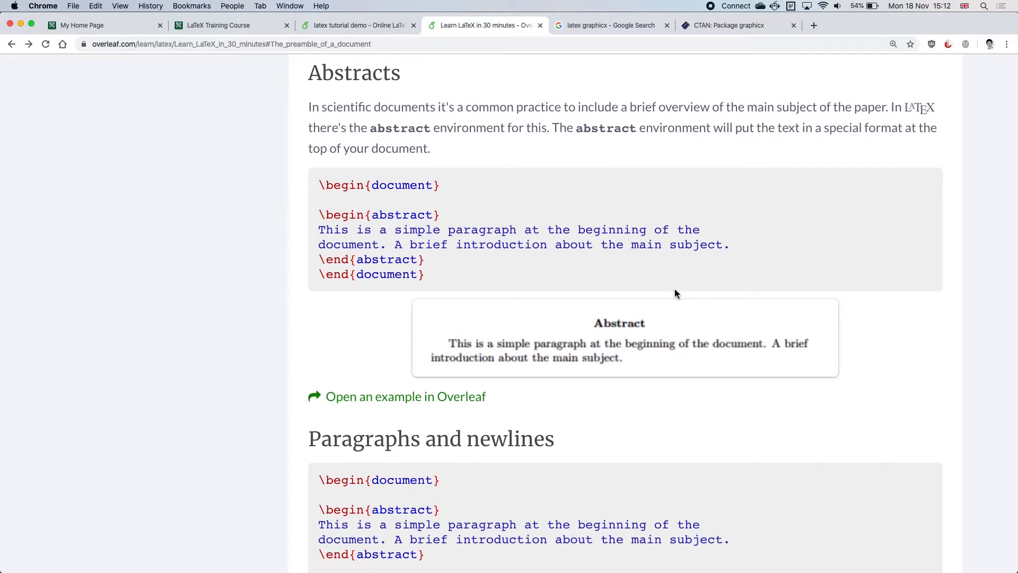
scroll(675, 290, "down", 1)
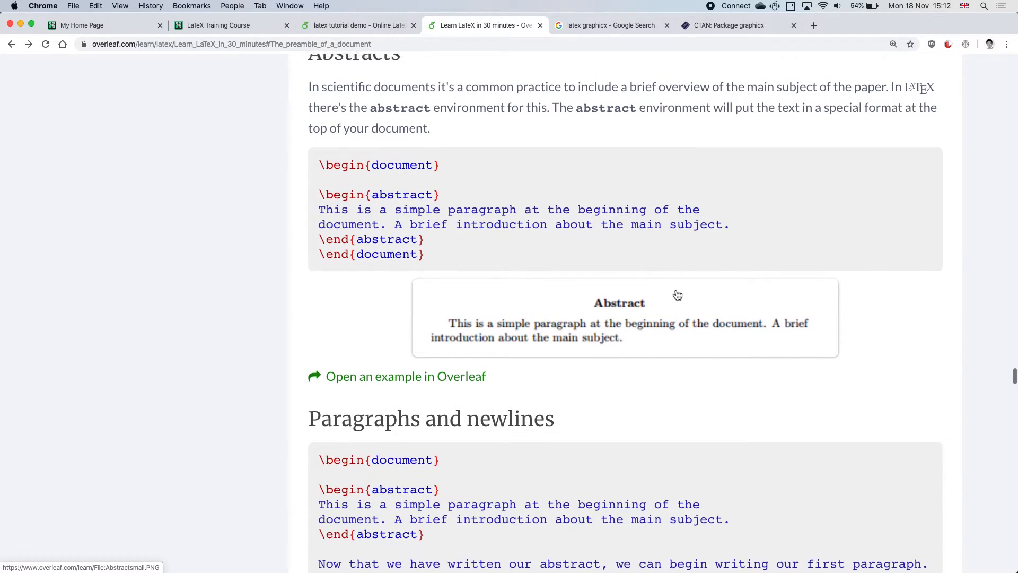
scroll(675, 292, "up", 1)
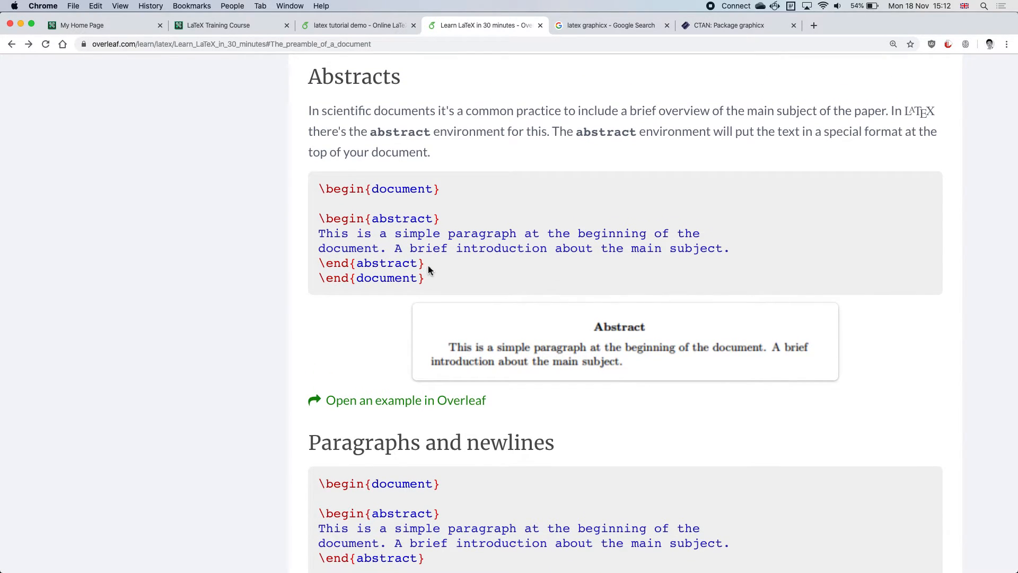
left_click_drag(424, 264, 320, 216)
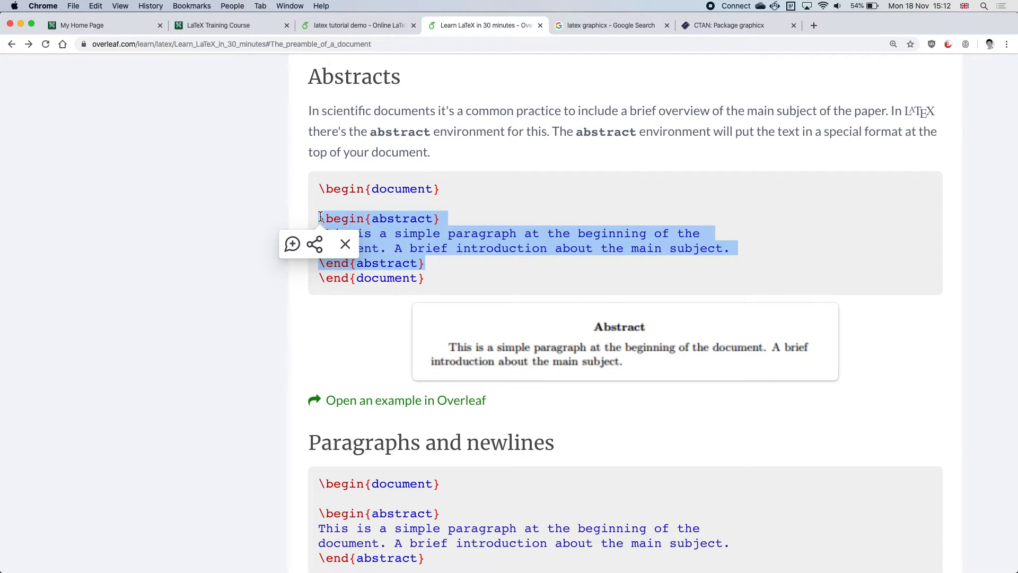
Highlight the \begin{abstract} line and the \end{abstract} line in the tutorial's example one after the other.
left_click(403, 214)
left_click_drag(319, 218, 441, 219)
left_click(322, 266)
left_click_drag(322, 265, 476, 267)
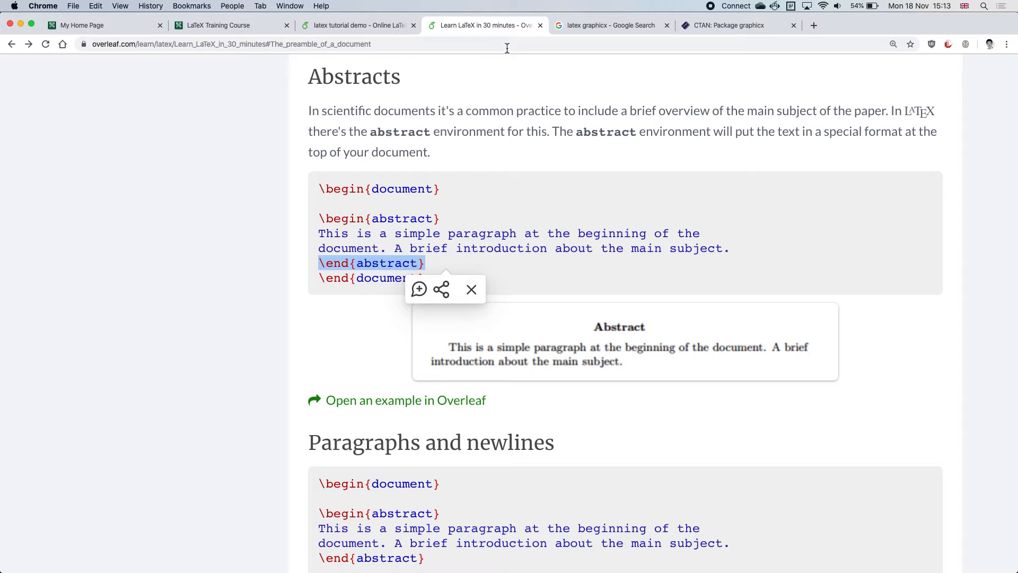
In the latex tutorial demo project, insert an abstract environment between \maketitle and the Introduction section.
left_click(350, 26)
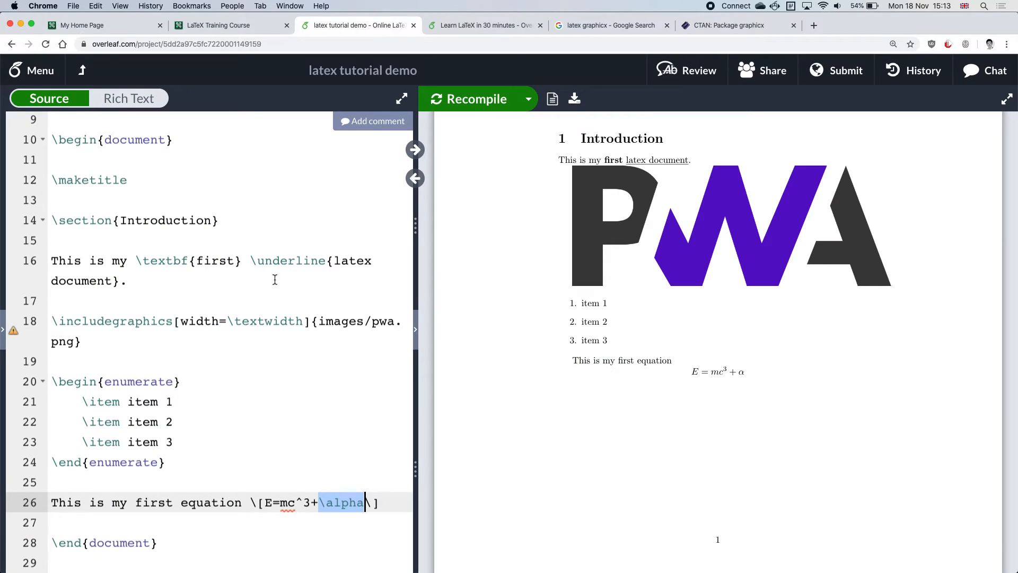
left_click(240, 191)
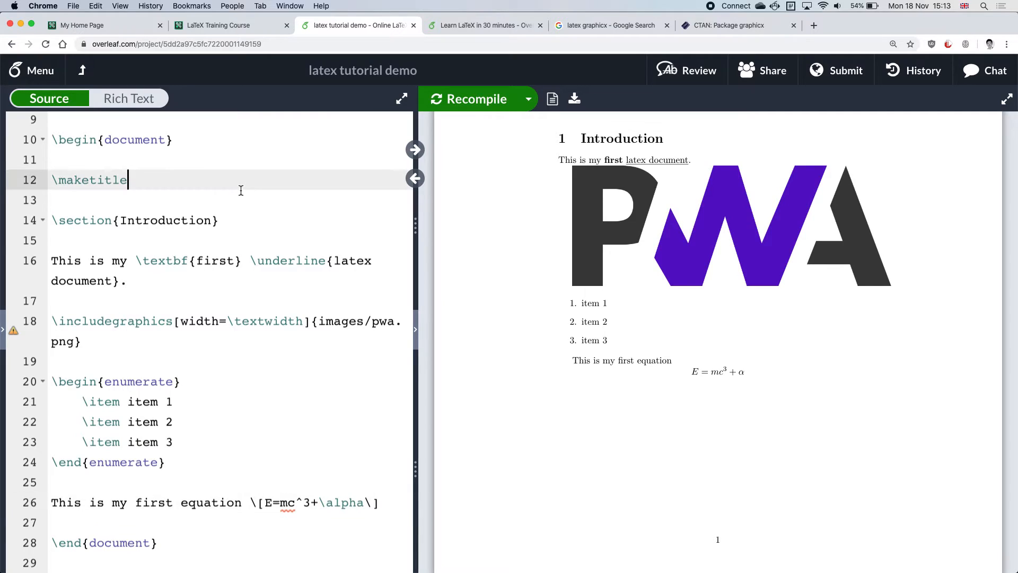
key("Return")
key("Return")
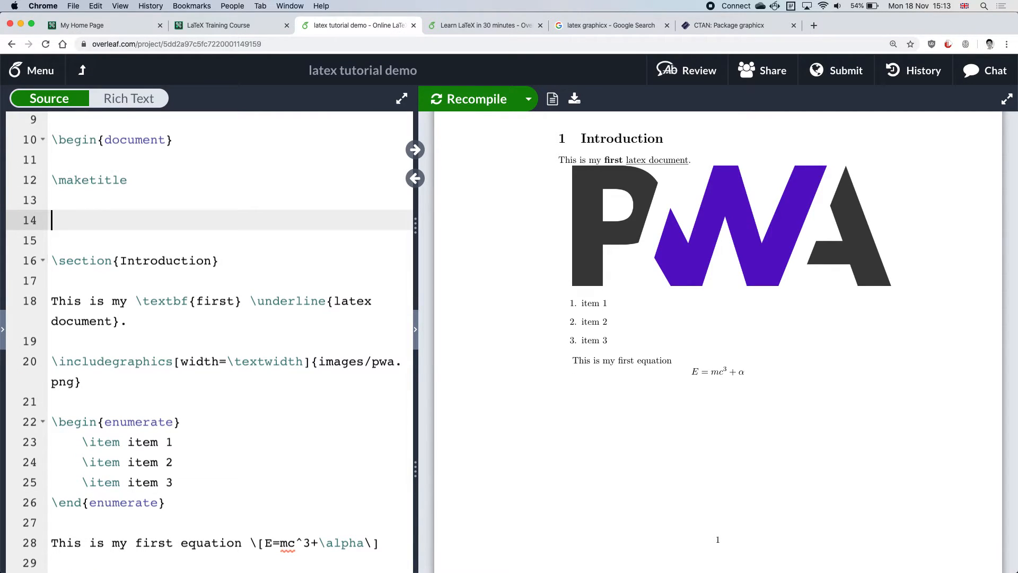
type("\\be")
key("Return")
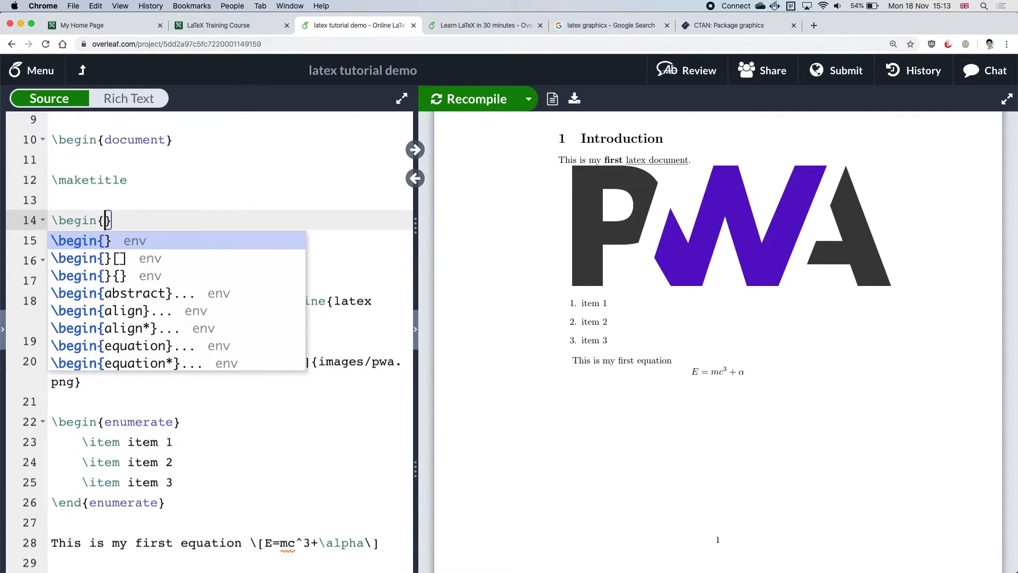
type("ab")
key("Return")
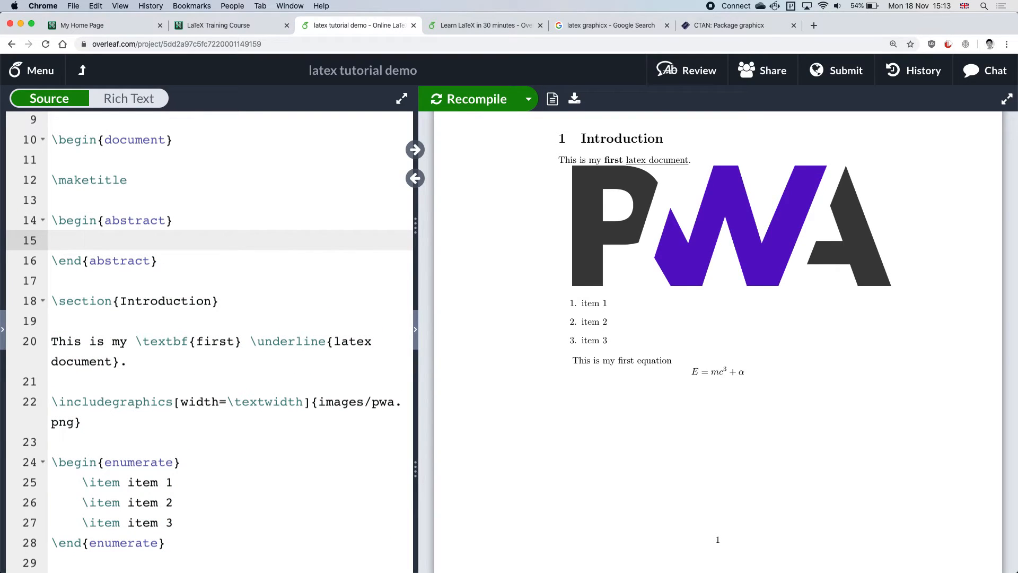
Write "This is an abstract." inside the abstract environment, then recompile and view the abstract in the PDF.
type("This is")
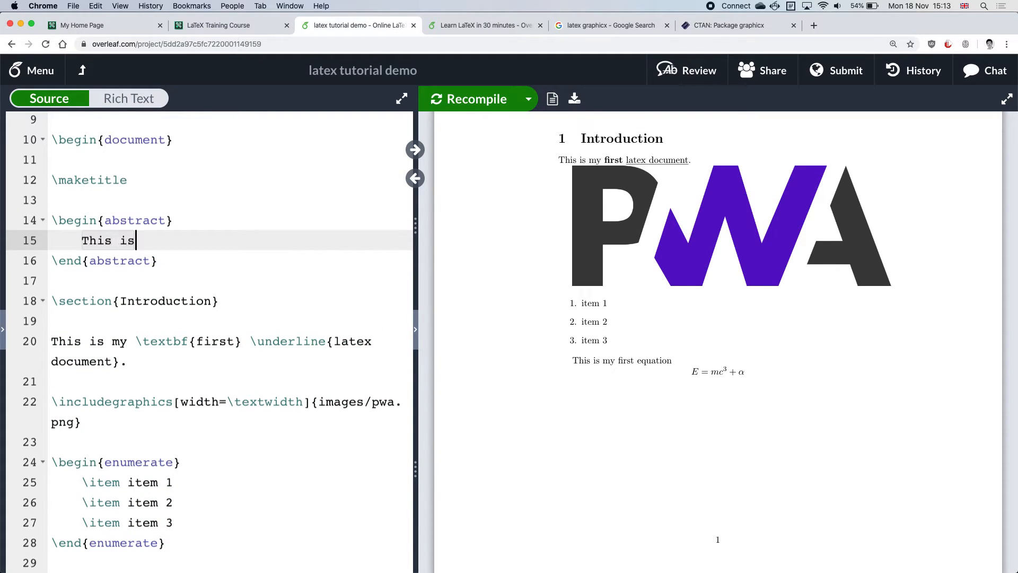
type(" an abstract.")
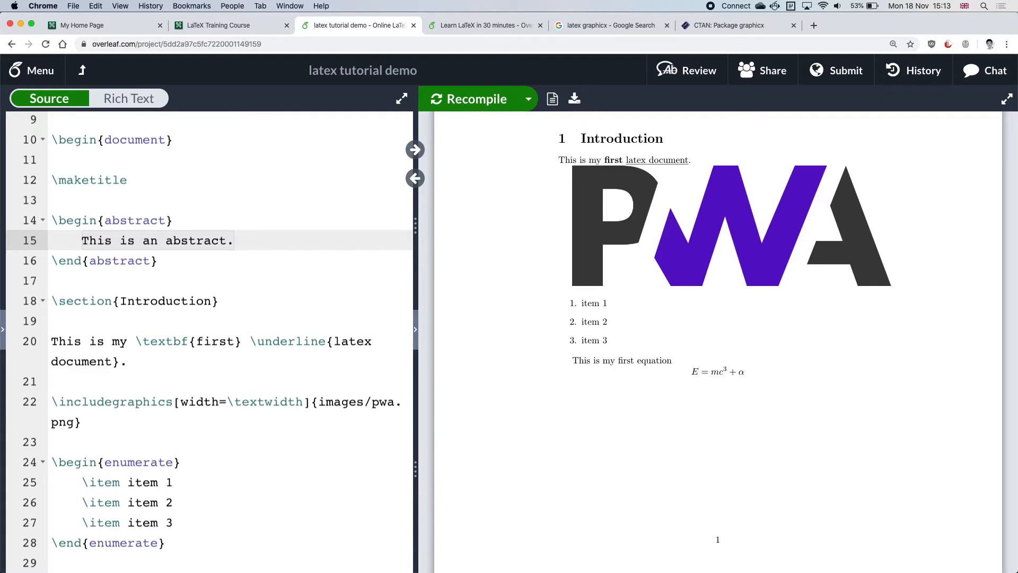
key("super+s")
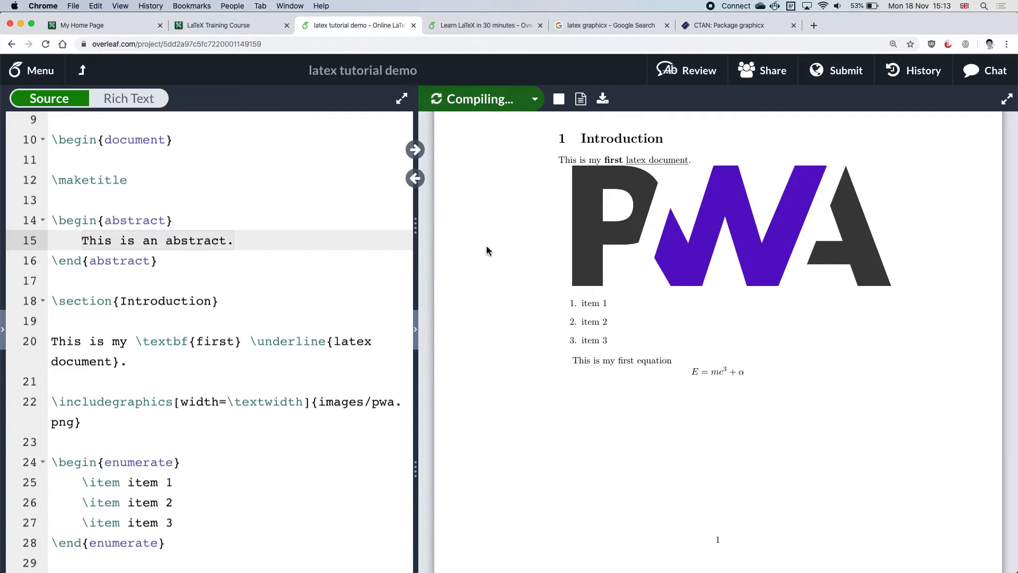
scroll(645, 370, "up", 1)
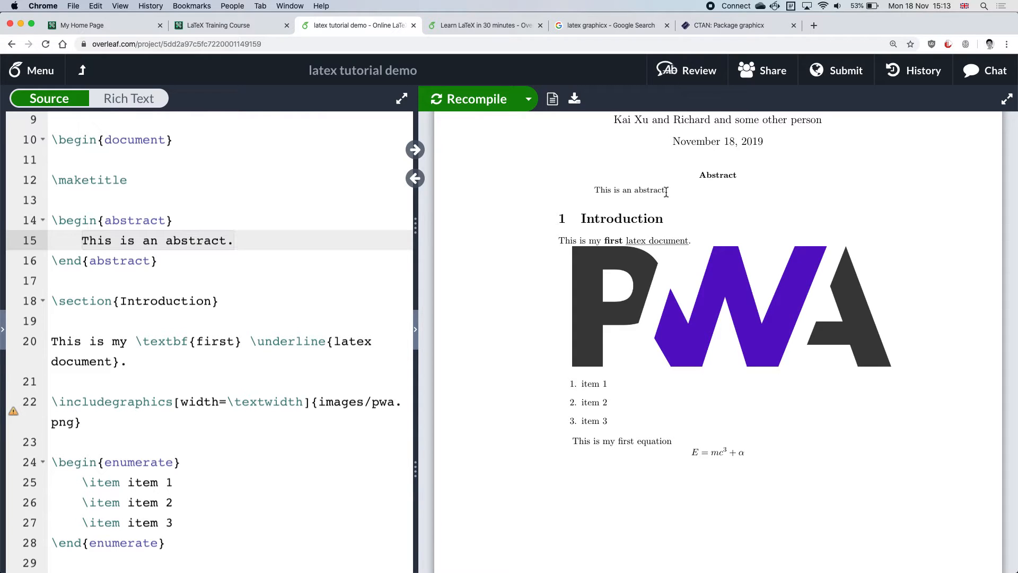
Highlight the article class name in the \documentclass line at the beginning of the source.
scroll(384, 207, "up", 3)
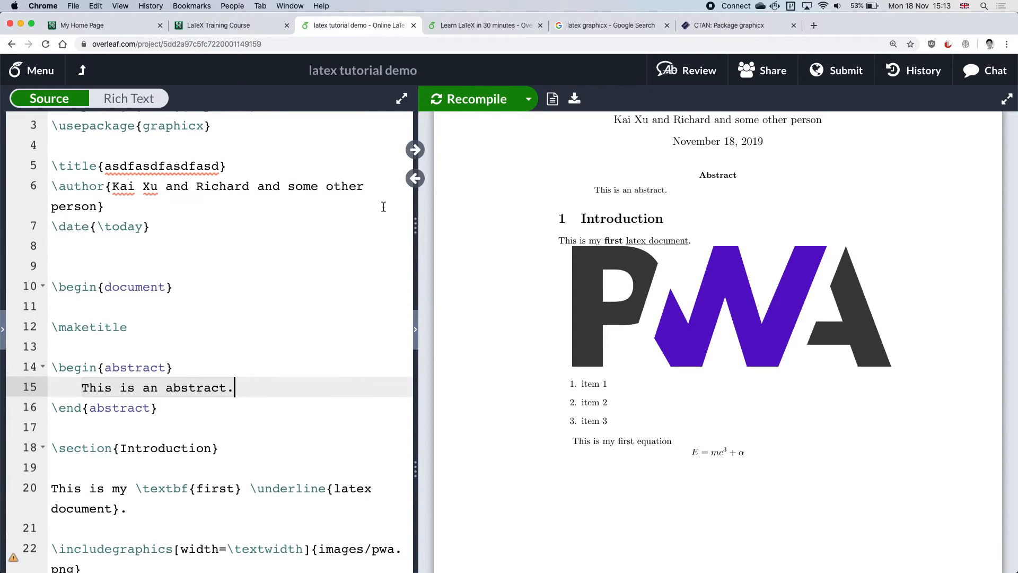
scroll(383, 207, "up", 1)
left_click(196, 122)
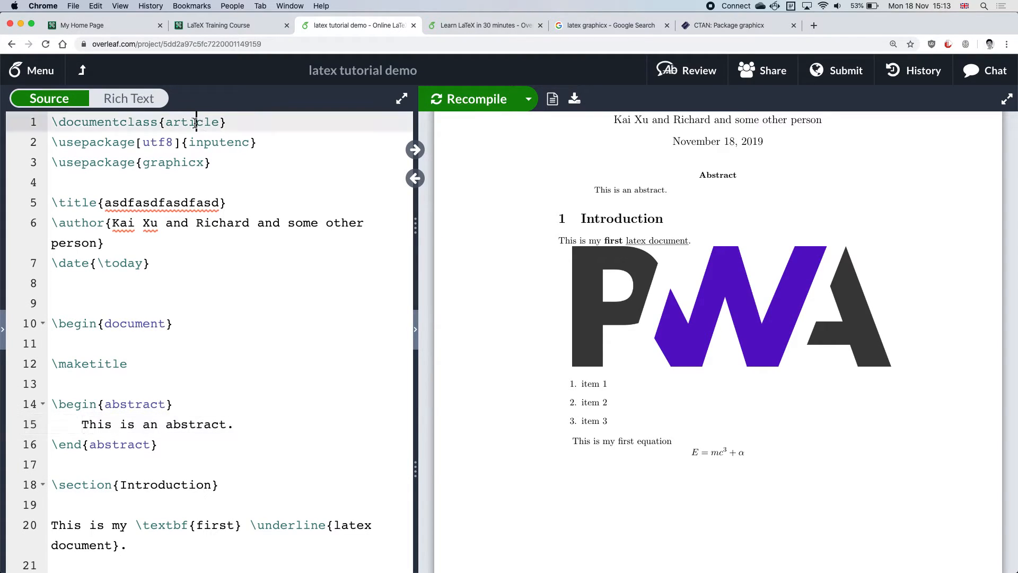
double_click(195, 122)
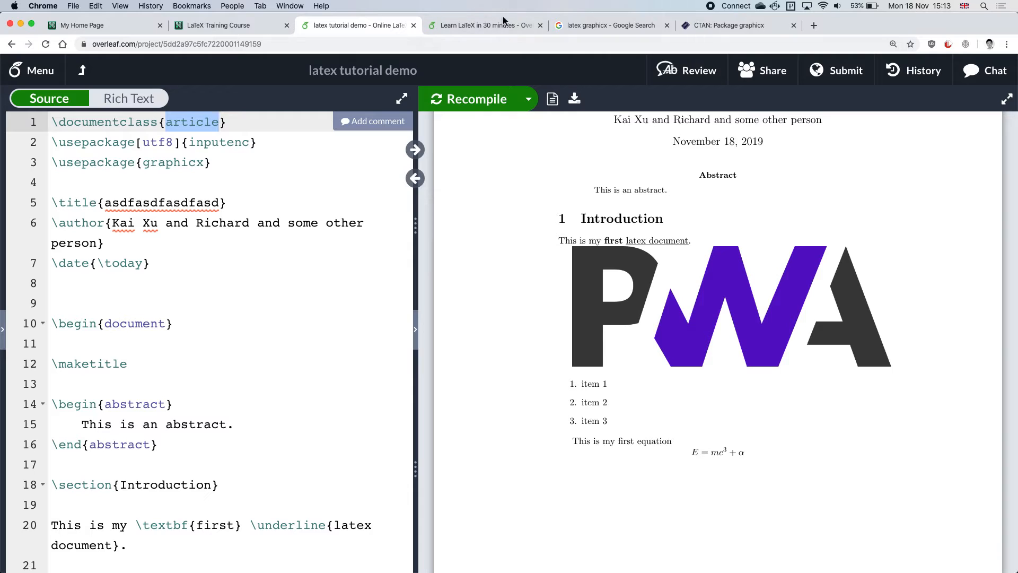
Return to the Learn LaTeX in 30 minutes tutorial and skim Paragraphs and newlines through to Chapters and Sections.
left_click(488, 24)
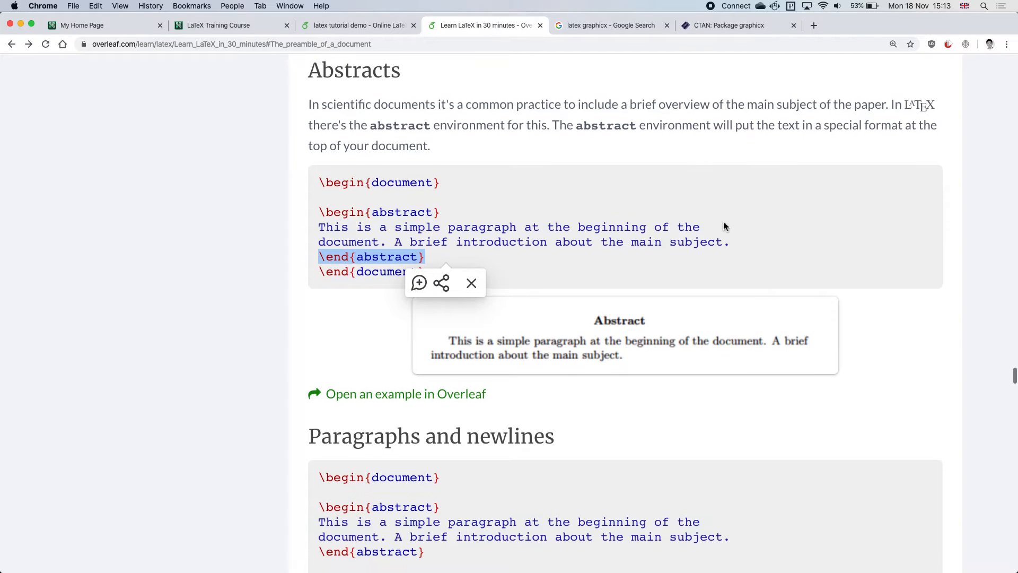
scroll(725, 223, "down", 5)
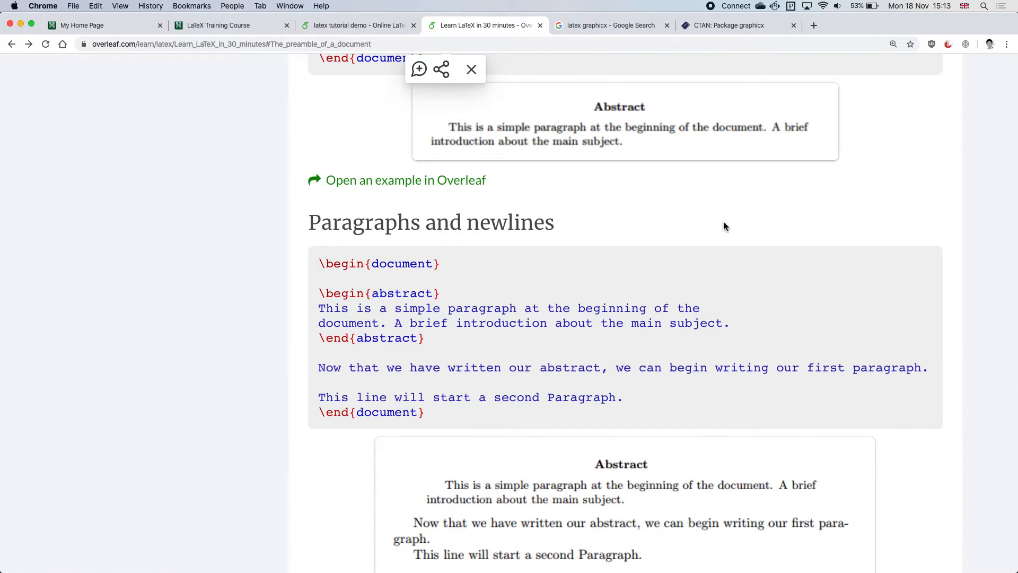
scroll(724, 225, "down", 3)
scroll(724, 226, "down", 10)
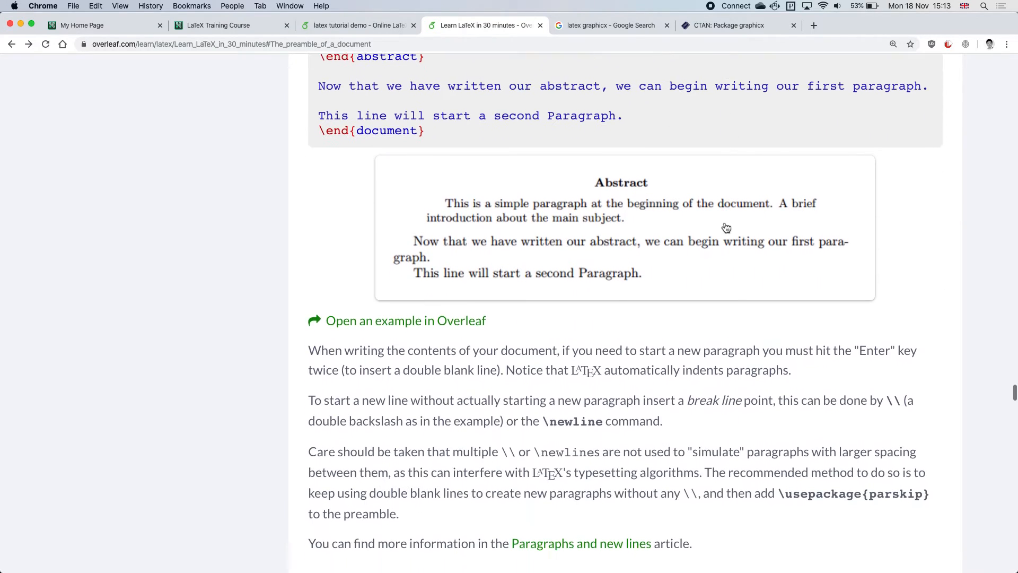
scroll(726, 228, "down", 2)
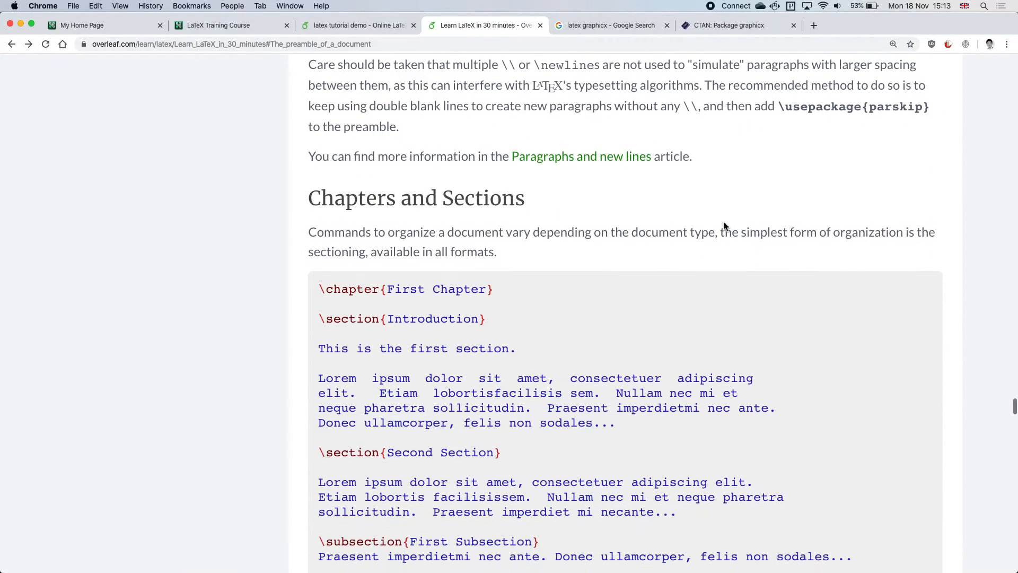
Highlight the \section{Introduction} command in the tutorial's Chapters and Sections example.
scroll(723, 226, "down", 1)
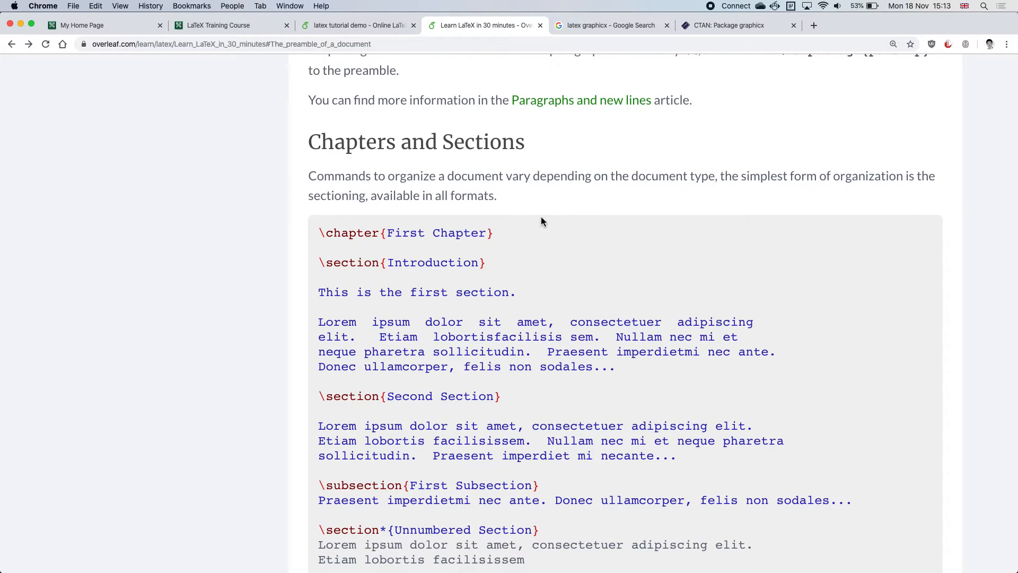
left_click(489, 265)
left_click_drag(489, 265, 319, 260)
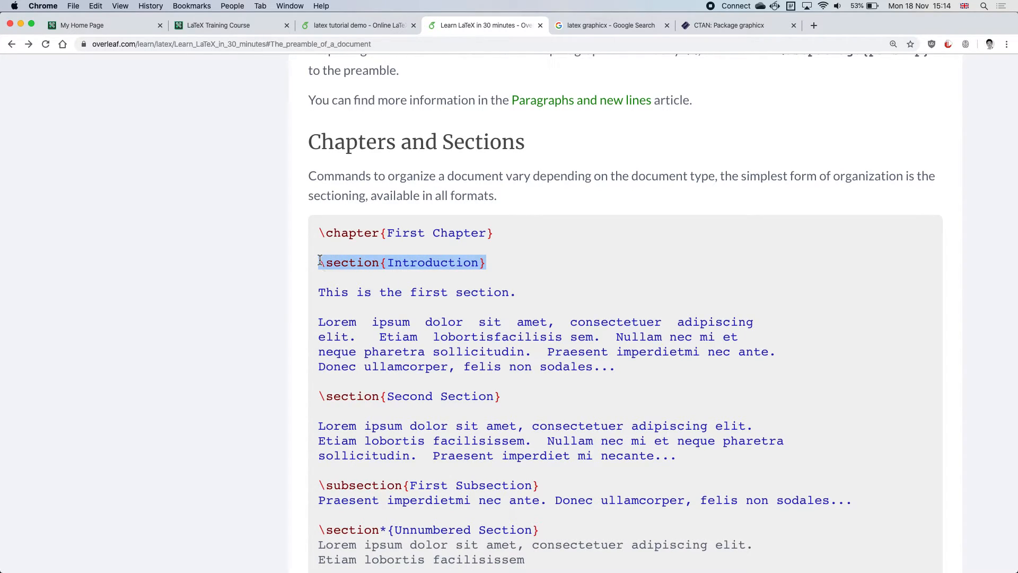
left_click(540, 273)
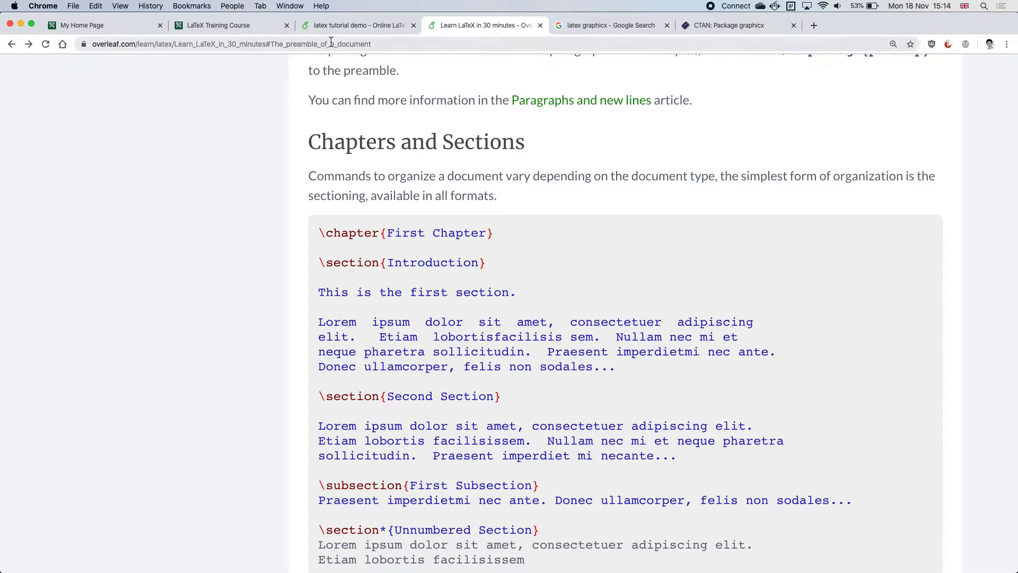
Switch to the latex tutorial demo project and highlight the \section{Introduction} line in the source.
left_click(342, 25)
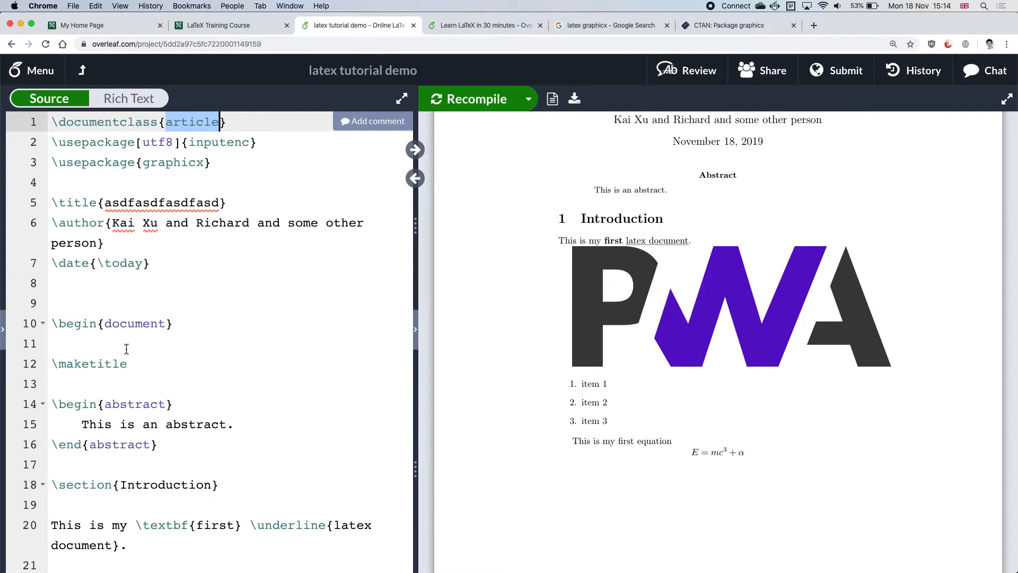
scroll(134, 353, "down", 5)
left_click_drag(226, 313, 11, 309)
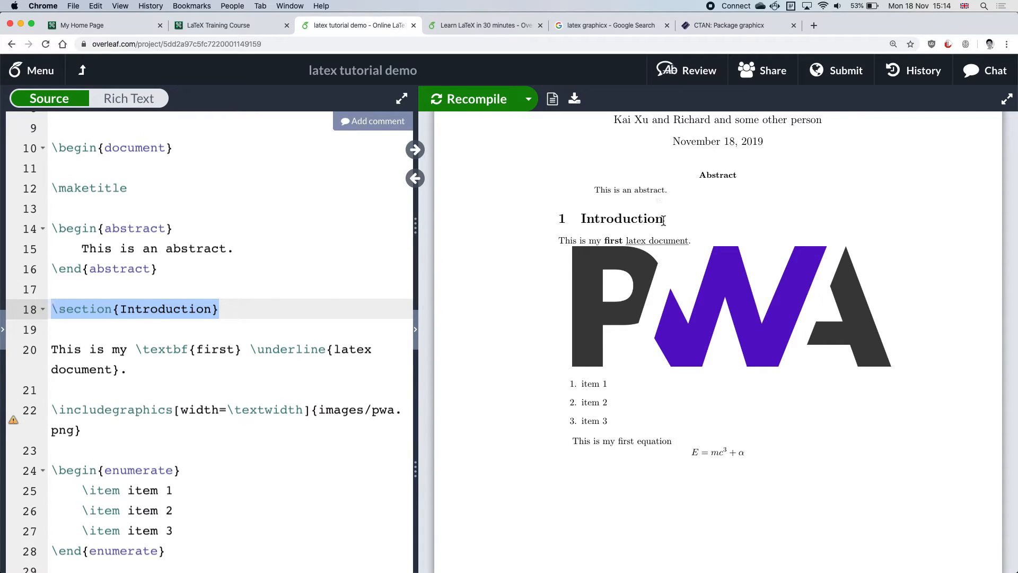
Insert an empty \section{} command on a new line below the first equation, before \end{document}.
scroll(241, 310, "down", 10)
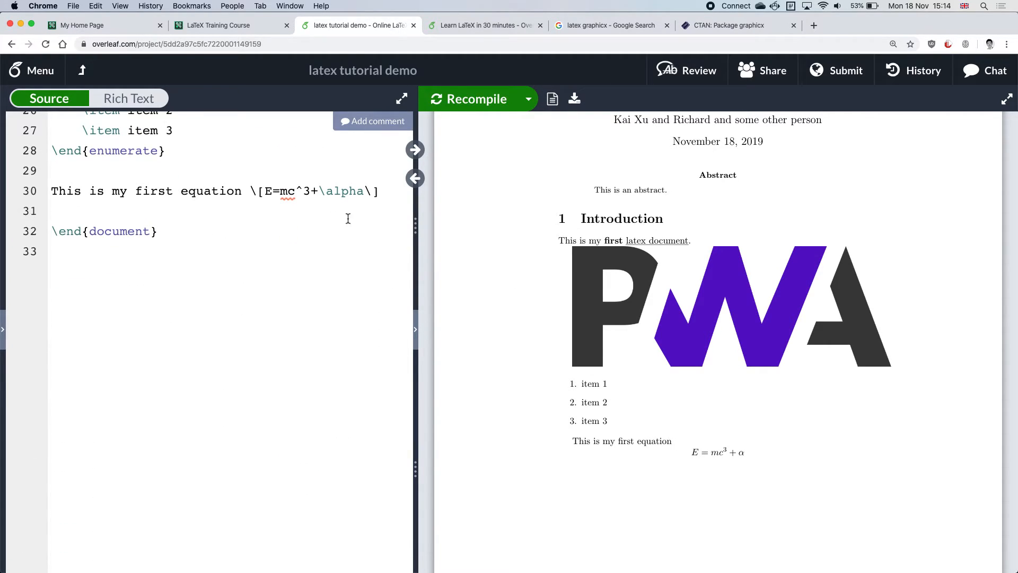
left_click(386, 195)
key("Return")
key("Return")
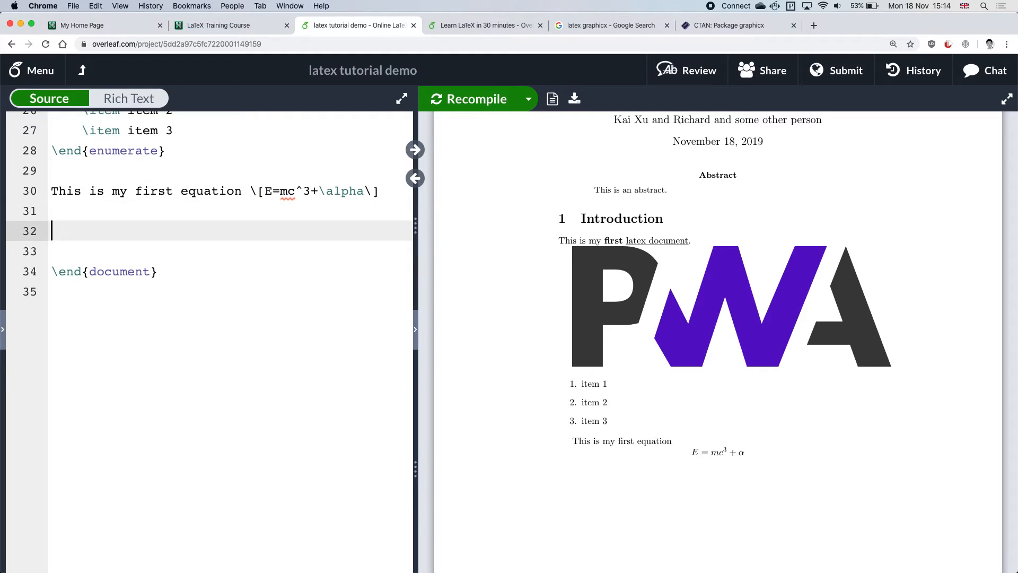
type("\\se")
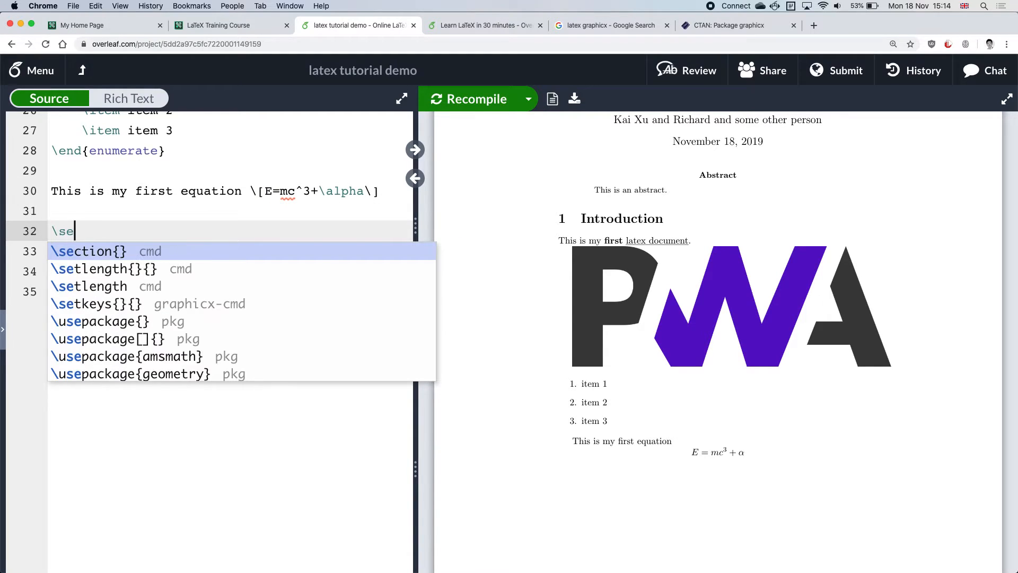
key("Return")
type("Ba")
key("BackSpace")
key("BackSpace")
type("Background")
key("BackSpace")
key("BackSpace")
key("BackSpace")
key("BackSpace")
key("BackSpace")
key("BackSpace")
key("BackSpace")
key("BackSpace")
key("BackSpace")
key("BackSpace")
Title the new section "Related Work" and recompile the document.
type("Related W")
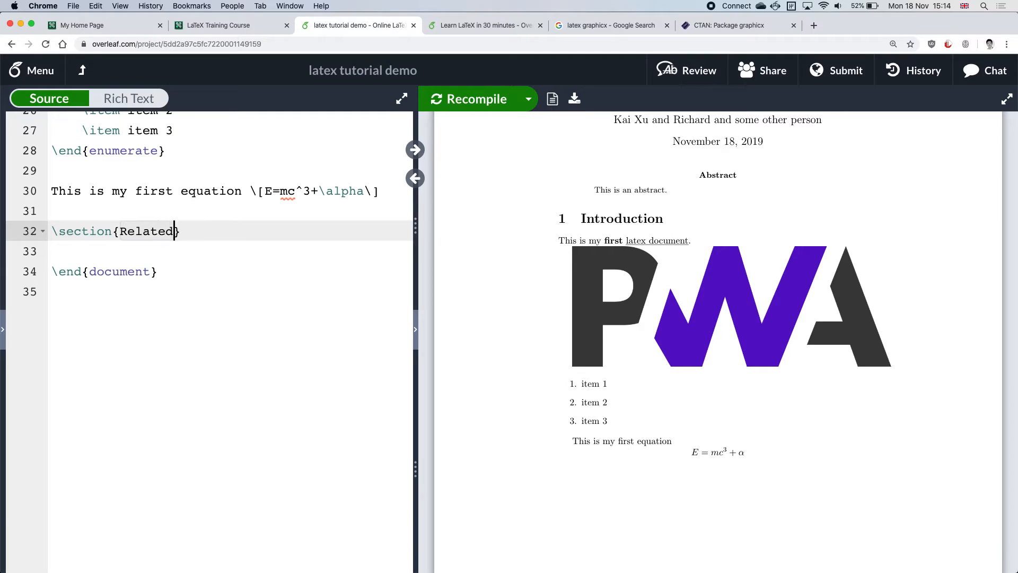
type("orkd")
key("BackSpace")
key("super+s")
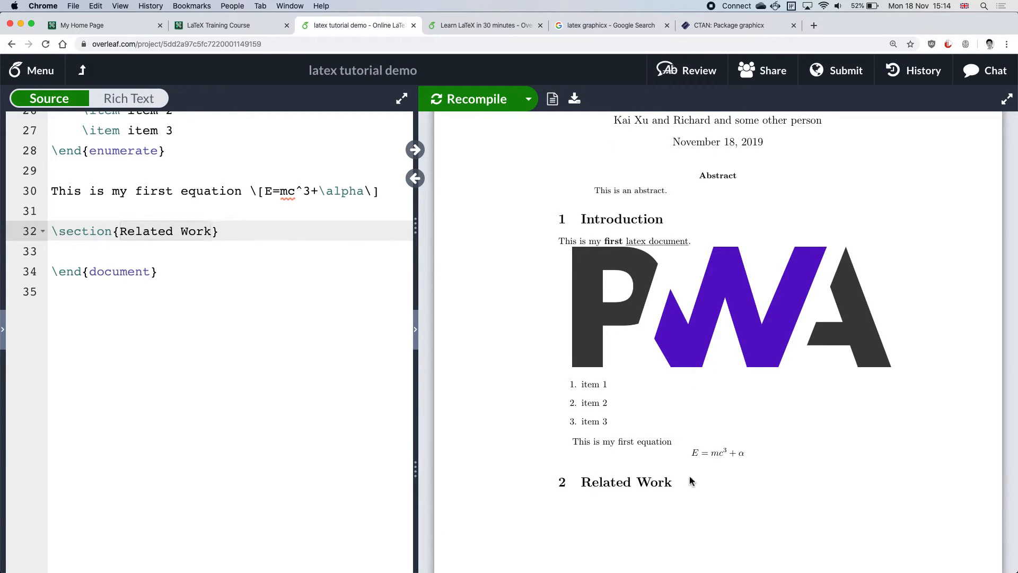
Return to the Learn LaTeX in 30 minutes tutorial and highlight the \subsection command in the sectioning example.
left_click(491, 23)
scroll(507, 258, "down", 2)
scroll(507, 261, "down", 3)
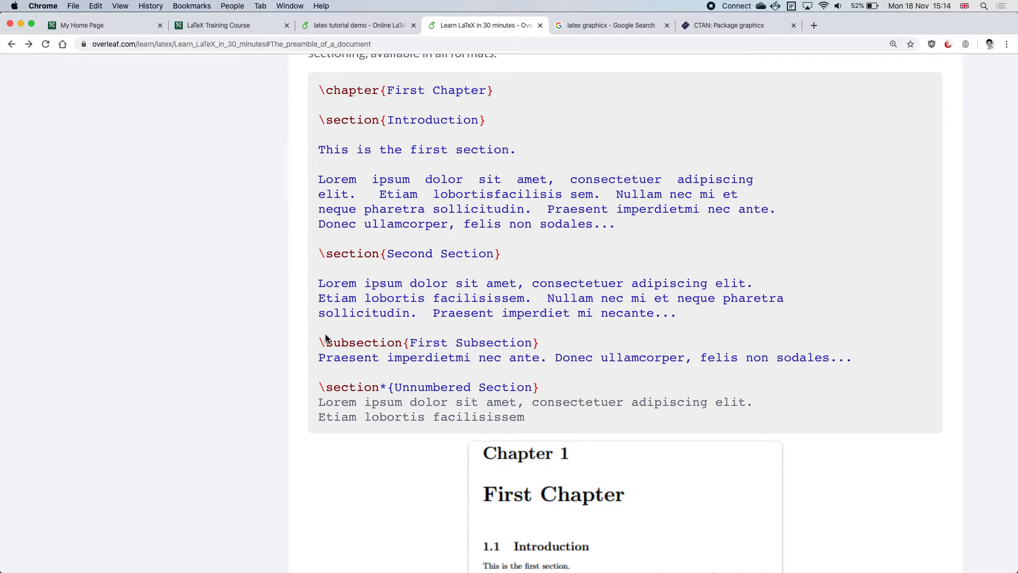
left_click_drag(319, 342, 405, 340)
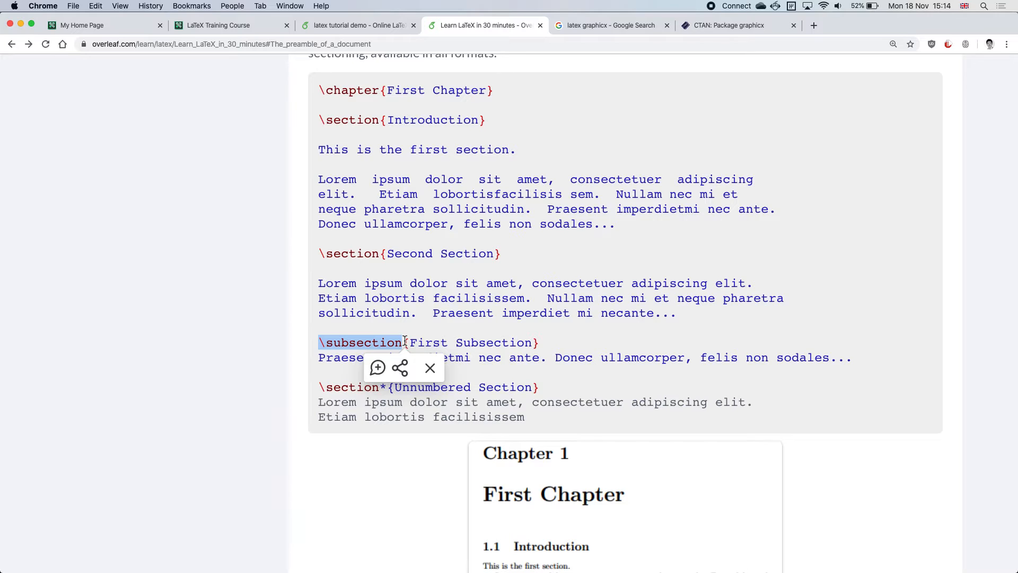
In the demo project, add \subsection{Related work in sub-field 1} below the Related Work section, then recompile and view it in the PDF.
left_click(363, 24)
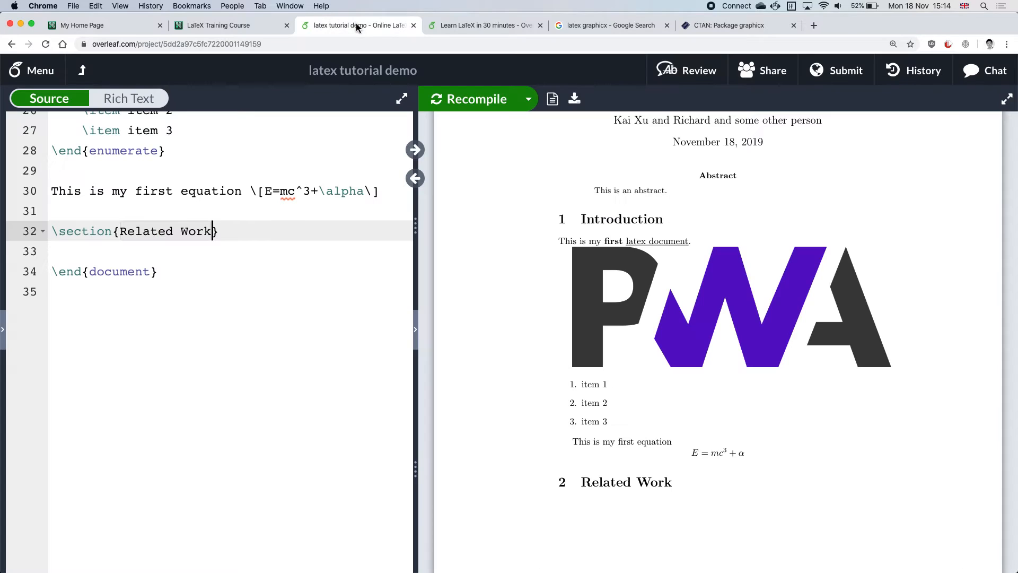
scroll(266, 223, "up", 3)
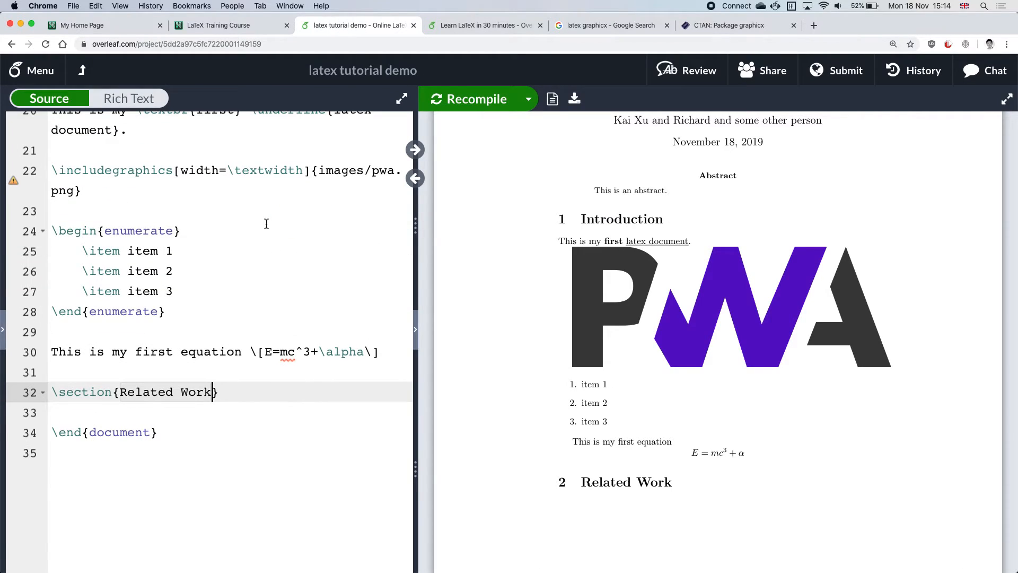
left_click(232, 390)
key("Return")
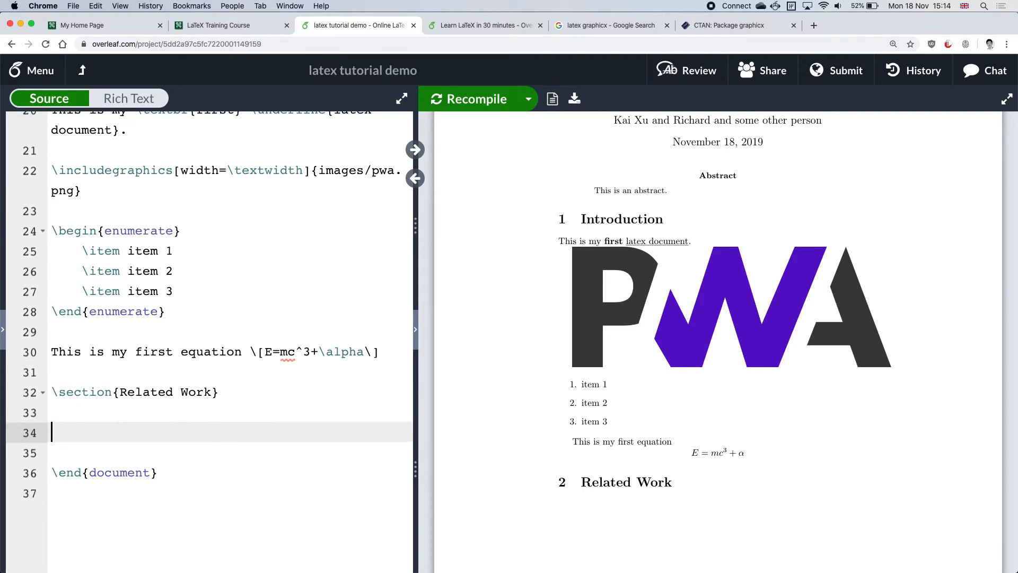
type("\\subs")
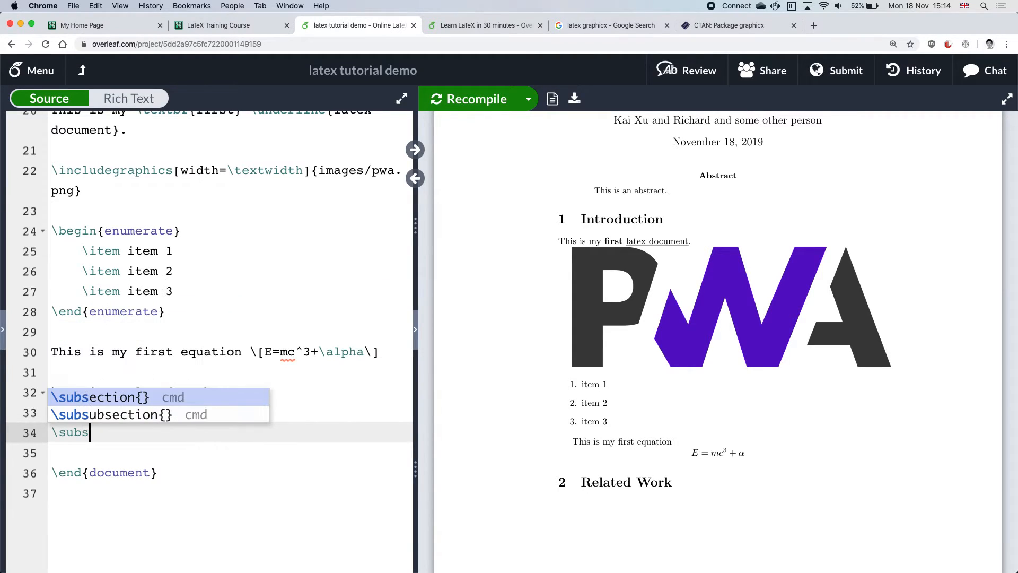
key("Return")
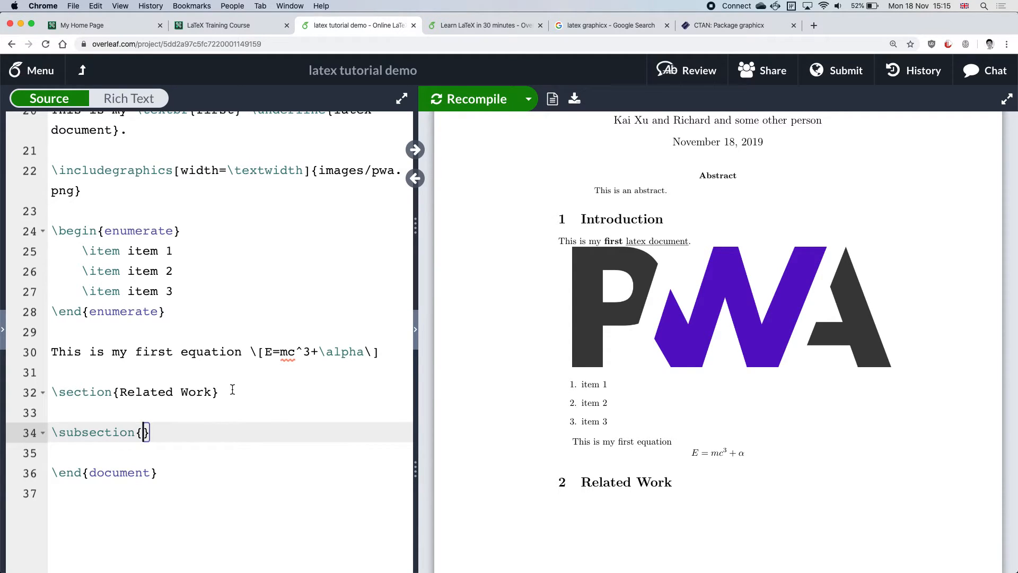
type("Related work")
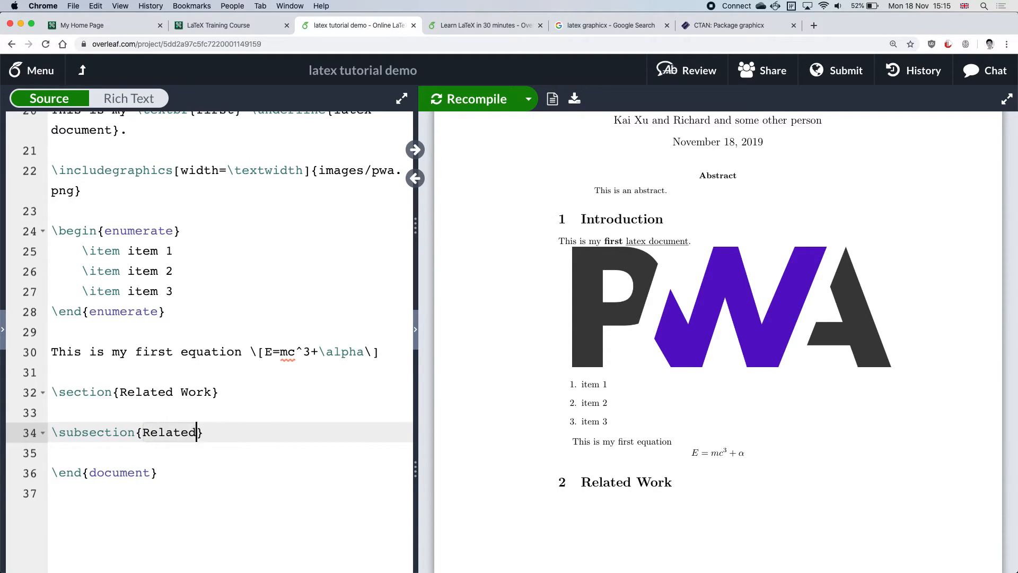
type(" in sub-field 1")
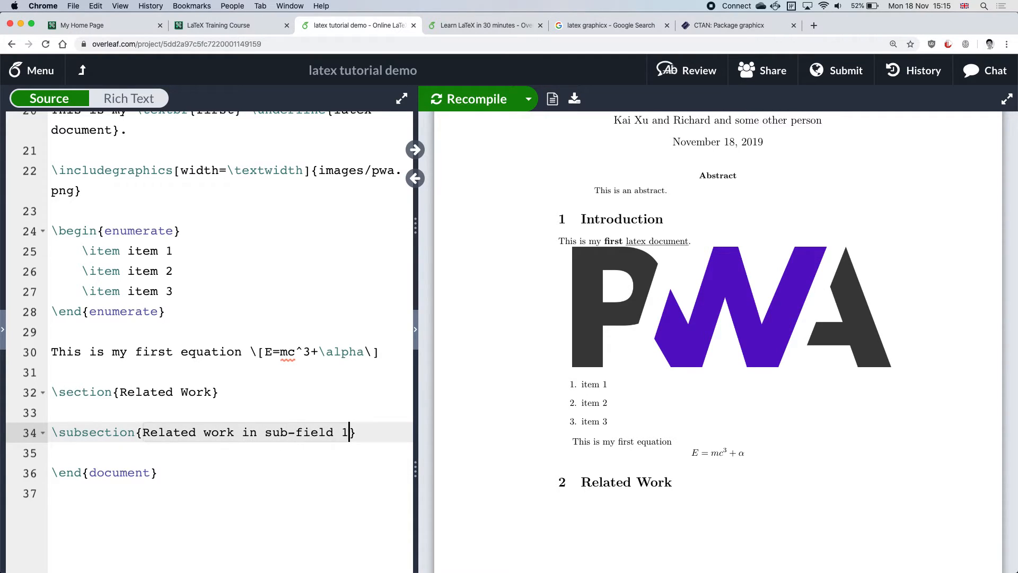
key("super+s")
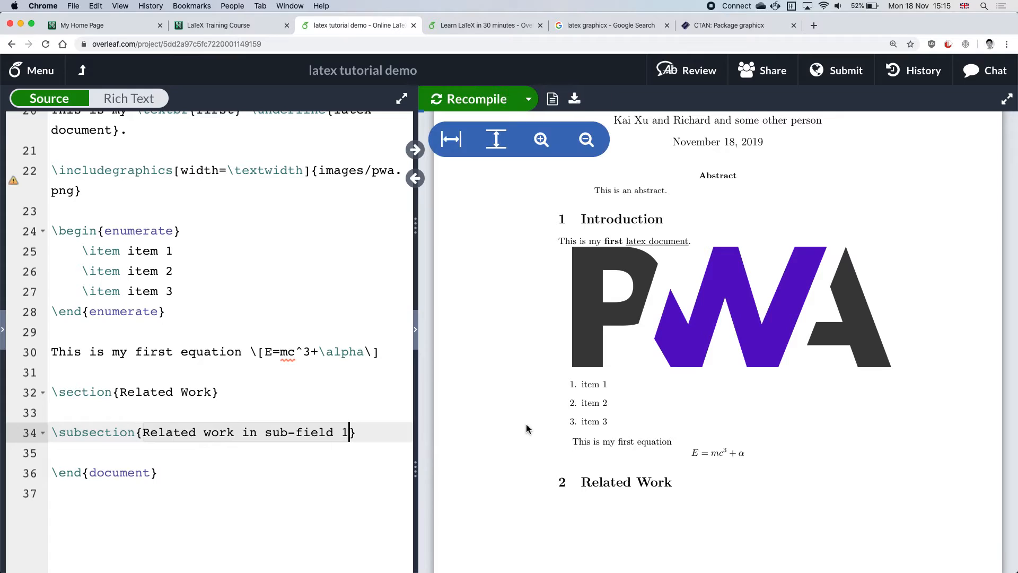
scroll(526, 424, "down", 2)
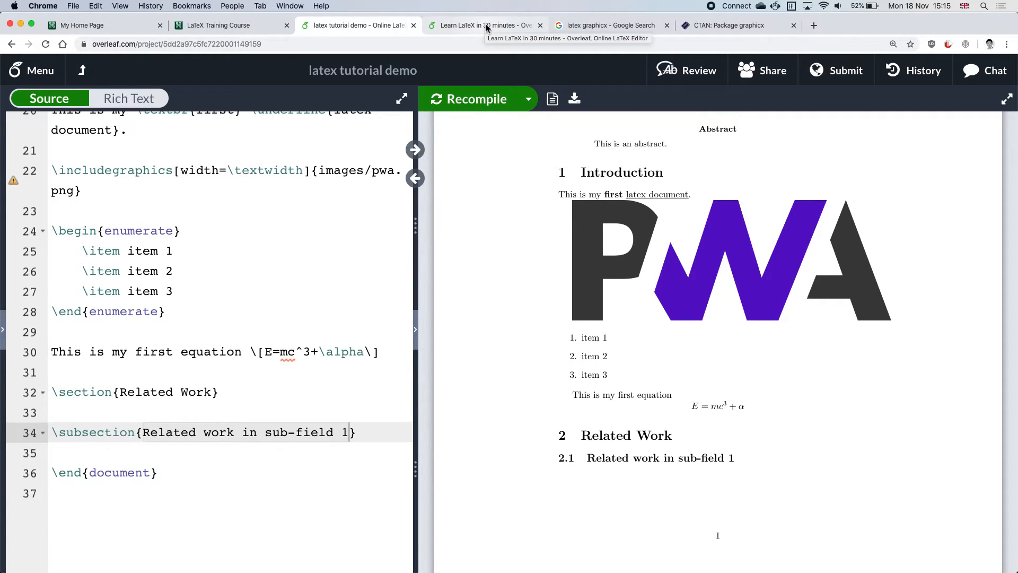
Add \subsubsection{topics in subfield 1} below the subsection and recompile the document.
left_click(363, 434)
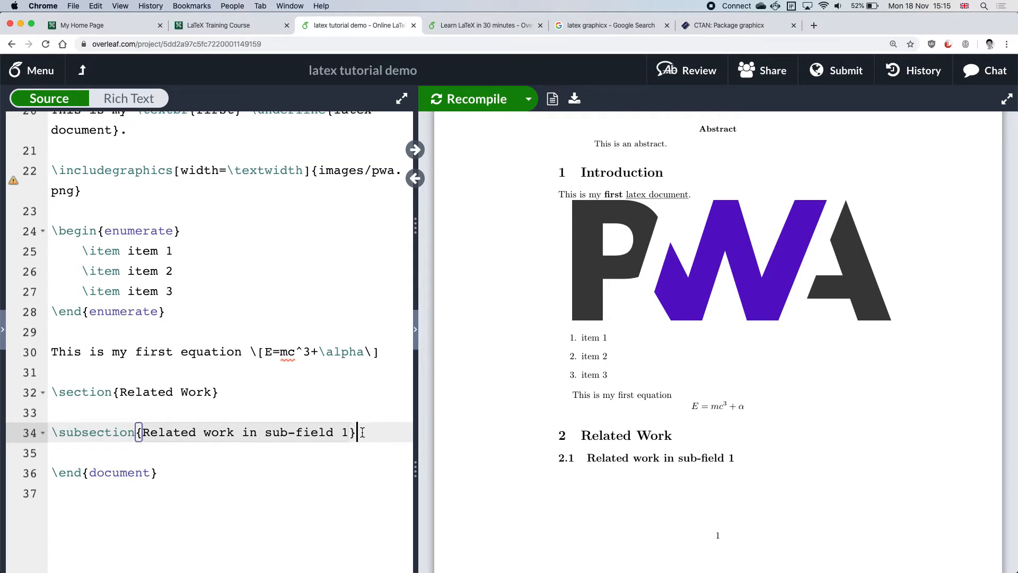
key("Return")
key("Return")
type("\\subsub")
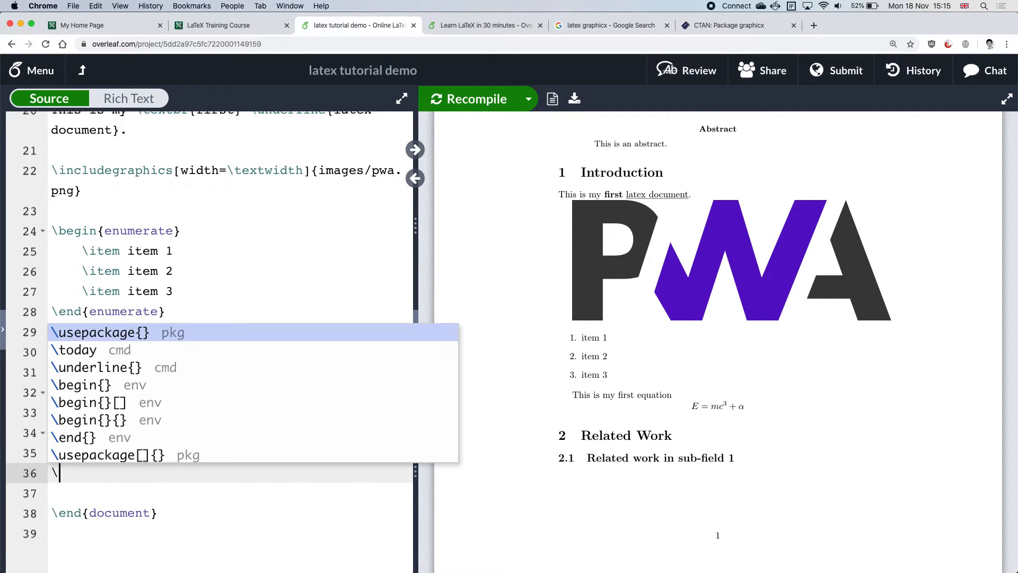
key("Return")
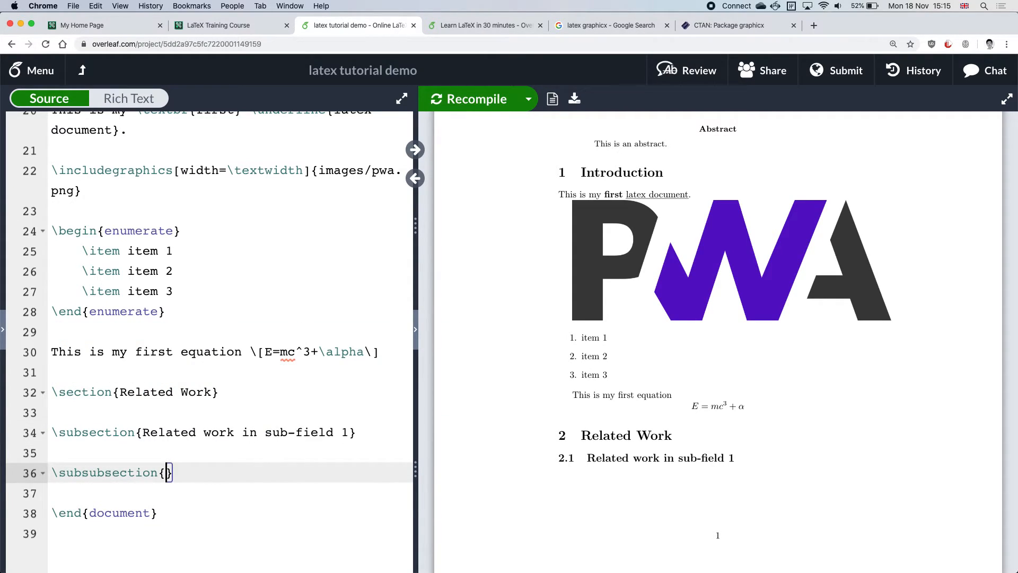
type("topics")
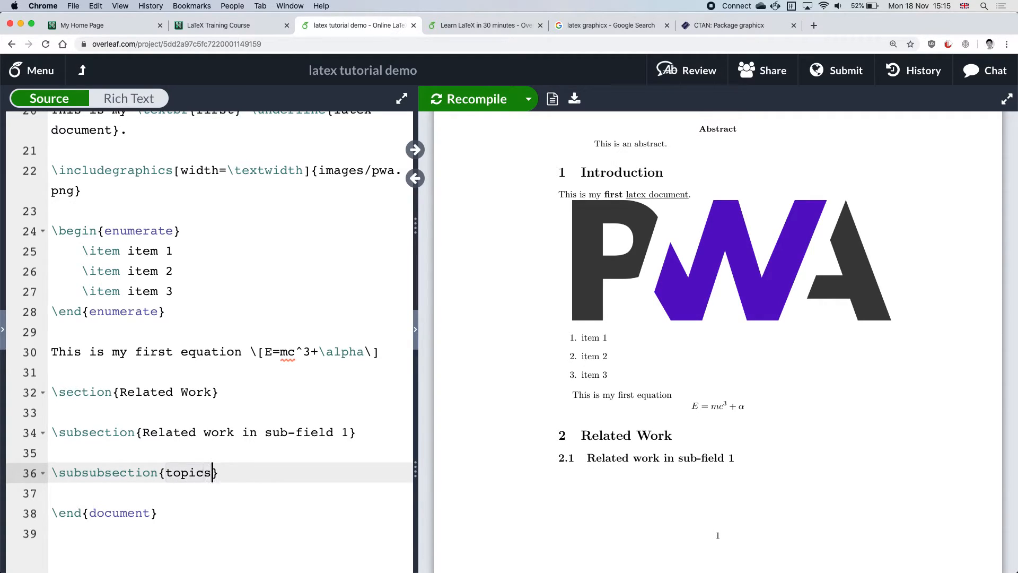
type(" in subfield 1")
key("super+s")
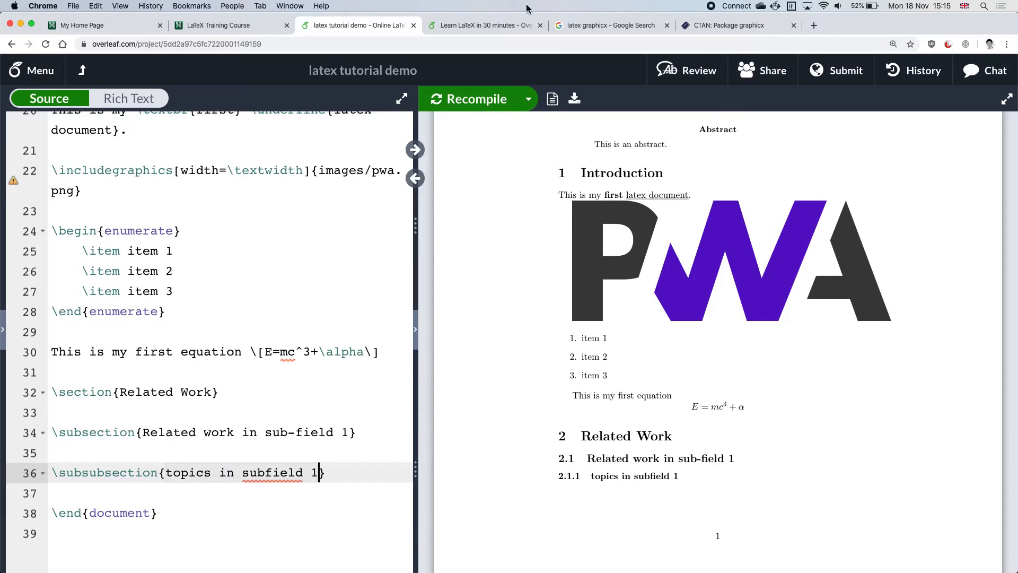
Return to the tutorial, view the sample output with the unnumbered section, and highlight the \section* command in the code example.
left_click(489, 26)
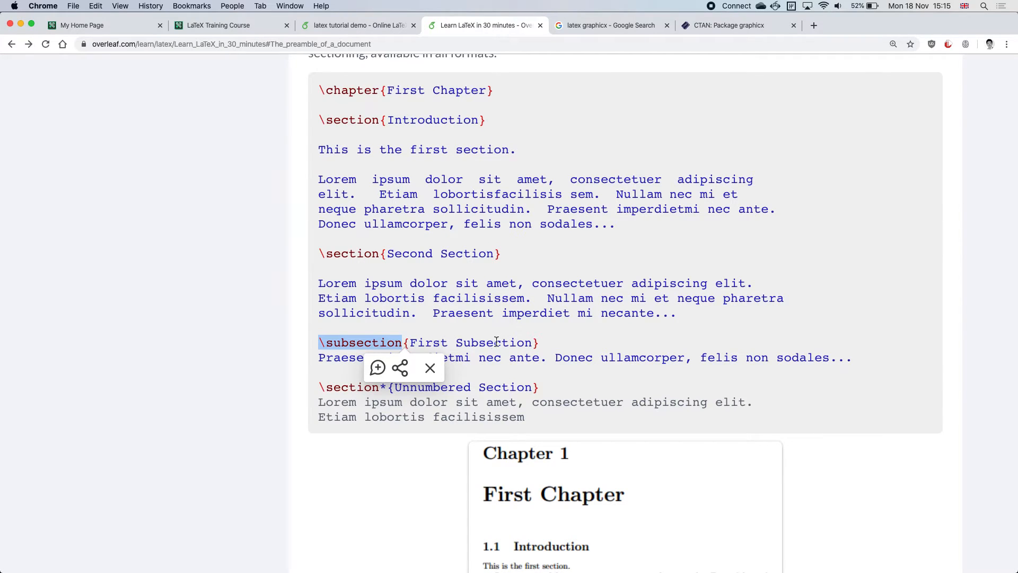
left_click(430, 367)
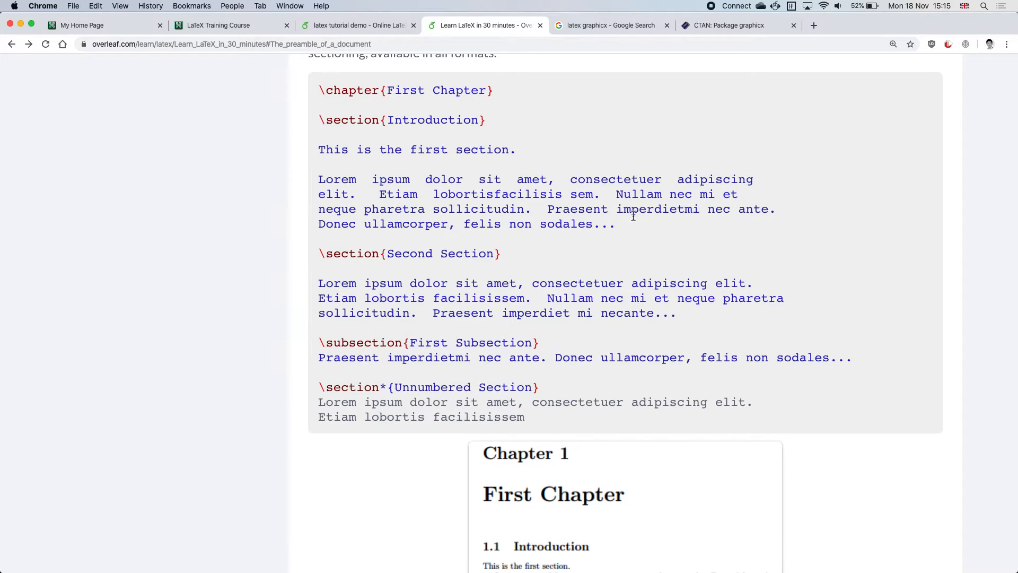
scroll(633, 216, "down", 5)
scroll(633, 216, "down", 3)
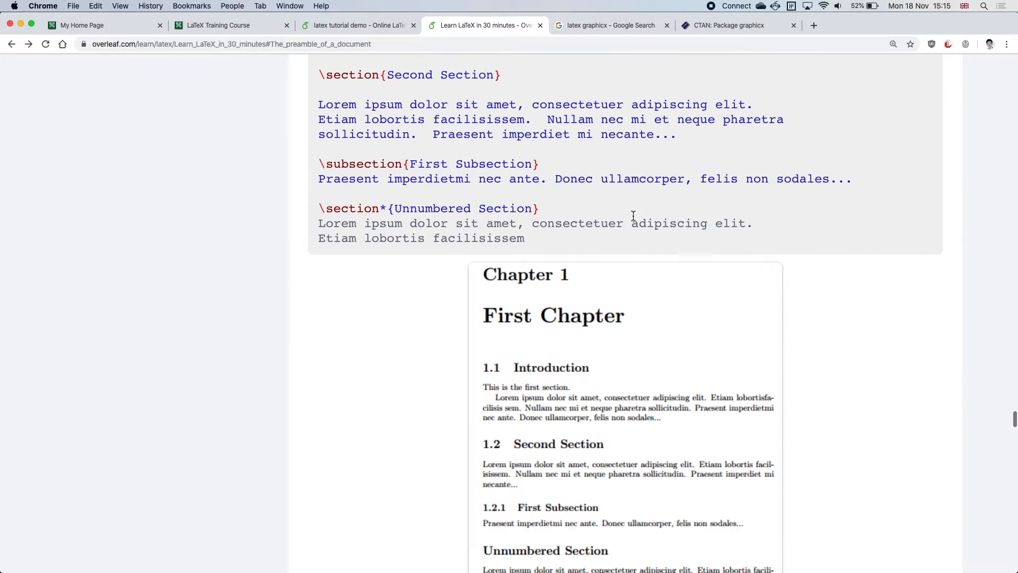
scroll(633, 216, "up", 1)
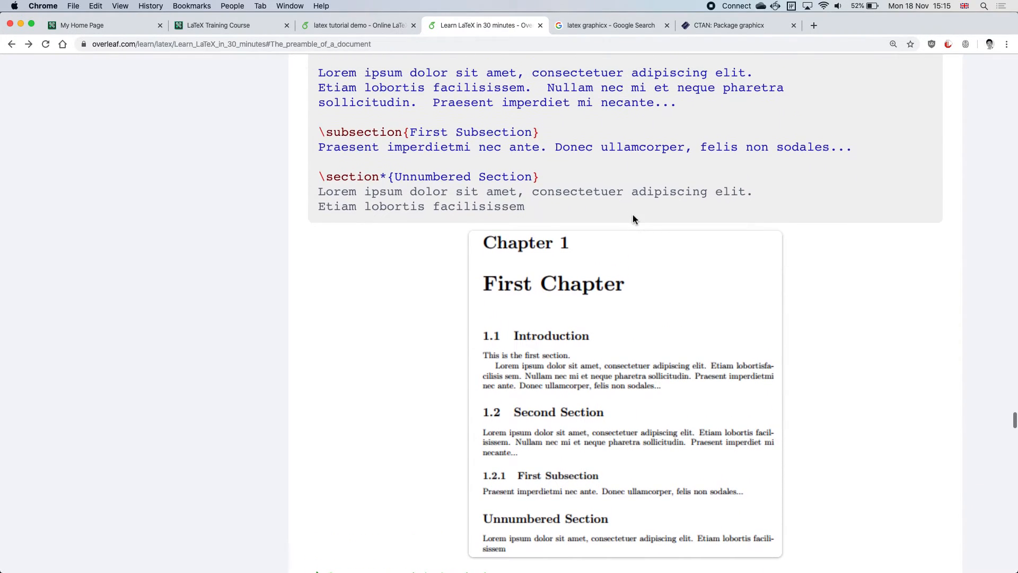
left_click_drag(318, 176, 385, 177)
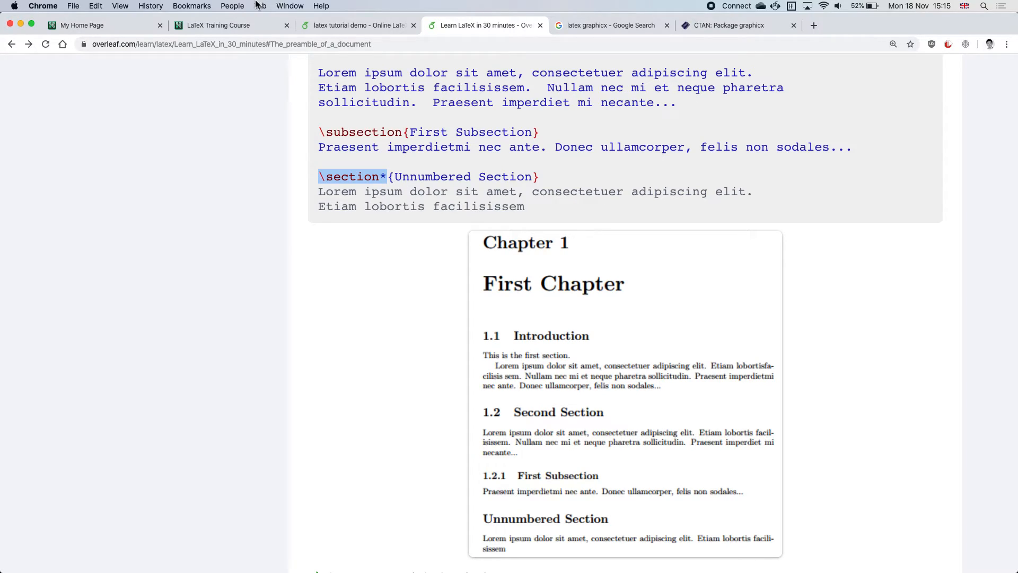
In the demo project, make the "topics in subfield 1" heading unnumbered by changing its command to \subsubsection*, then recompile.
left_click(339, 25)
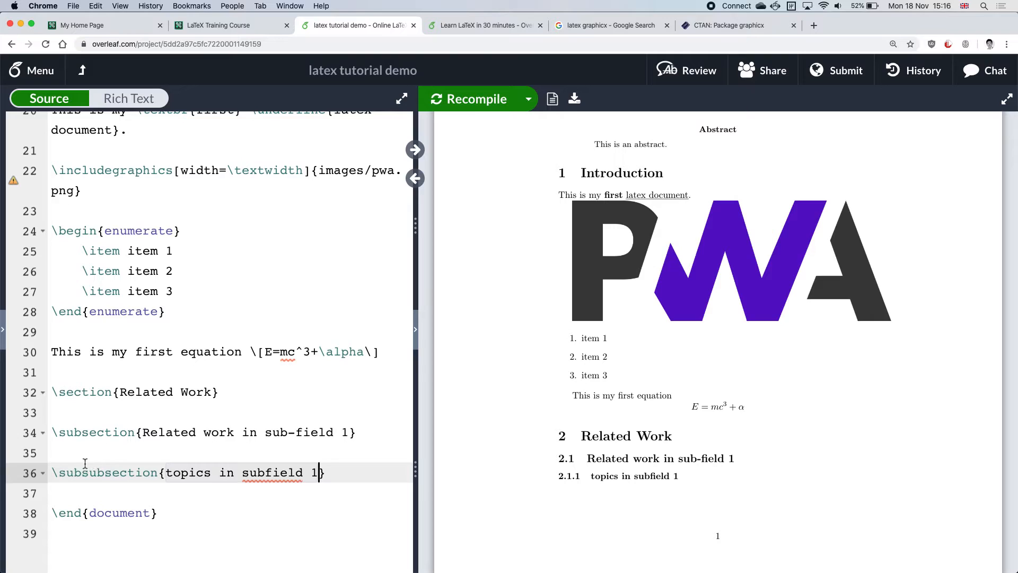
left_click(154, 473)
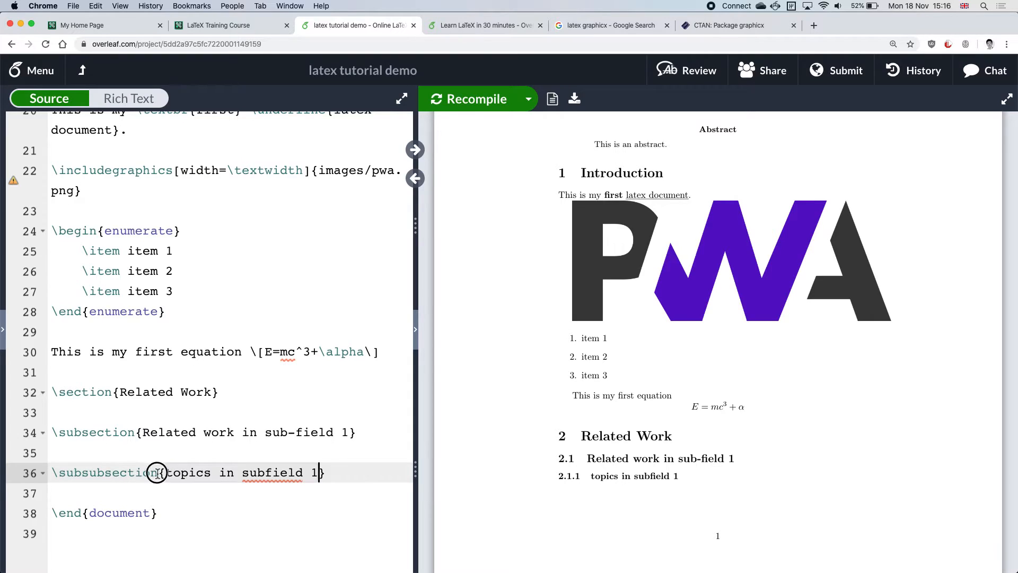
left_click(119, 391)
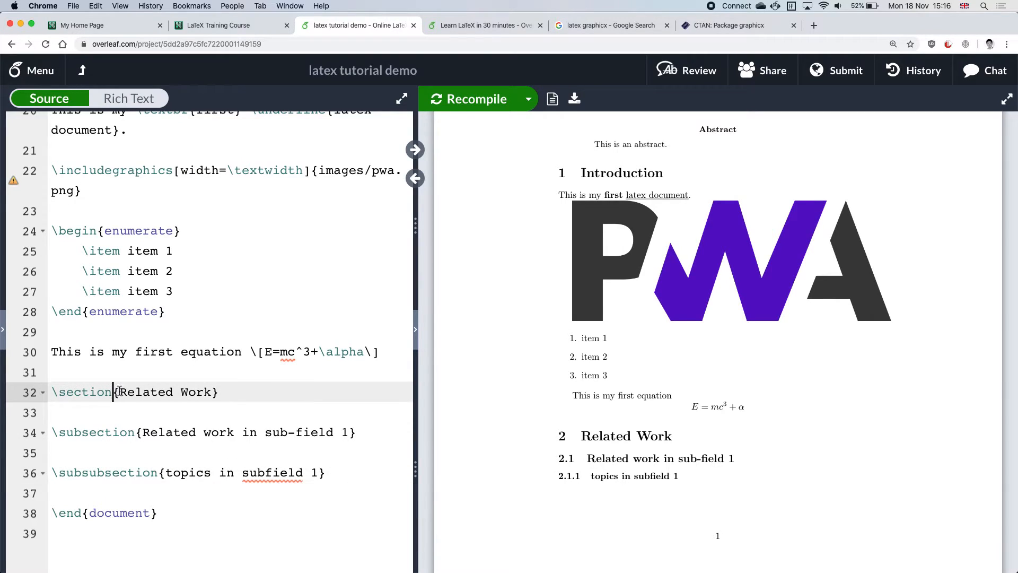
left_click(158, 472)
type("*")
key("super+s")
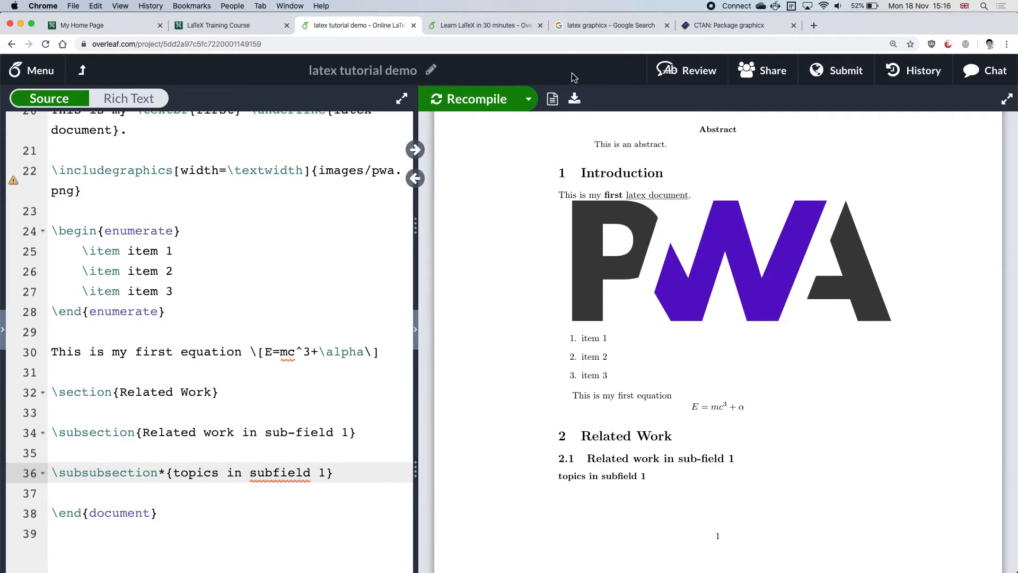
Return to the "Learn LaTeX in 30 minutes" tutorial and skim the sectioning levels and table examples down to Adding a Table of Contents.
left_click(490, 26)
scroll(676, 241, "down", 9)
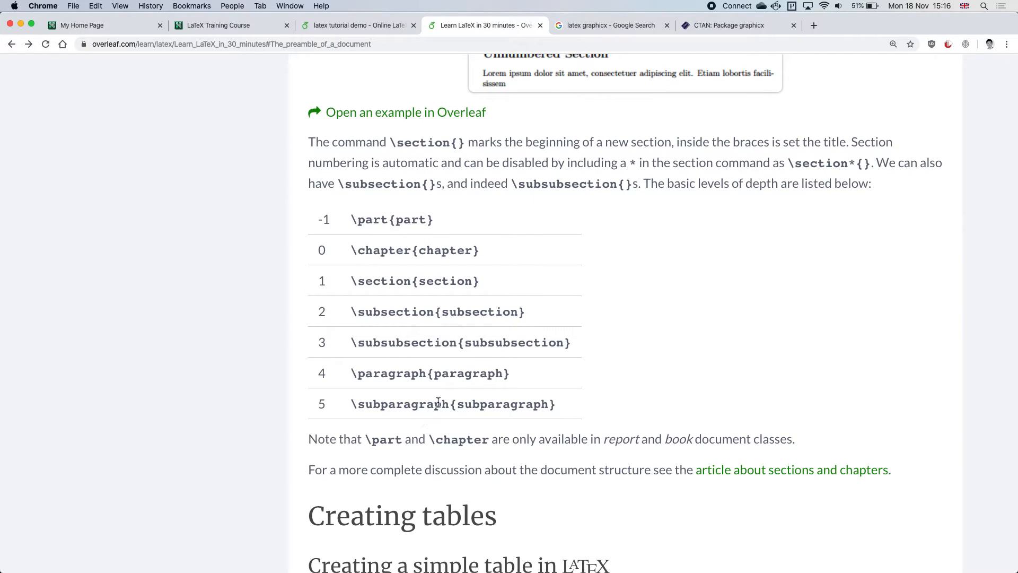
scroll(438, 401, "down", 10)
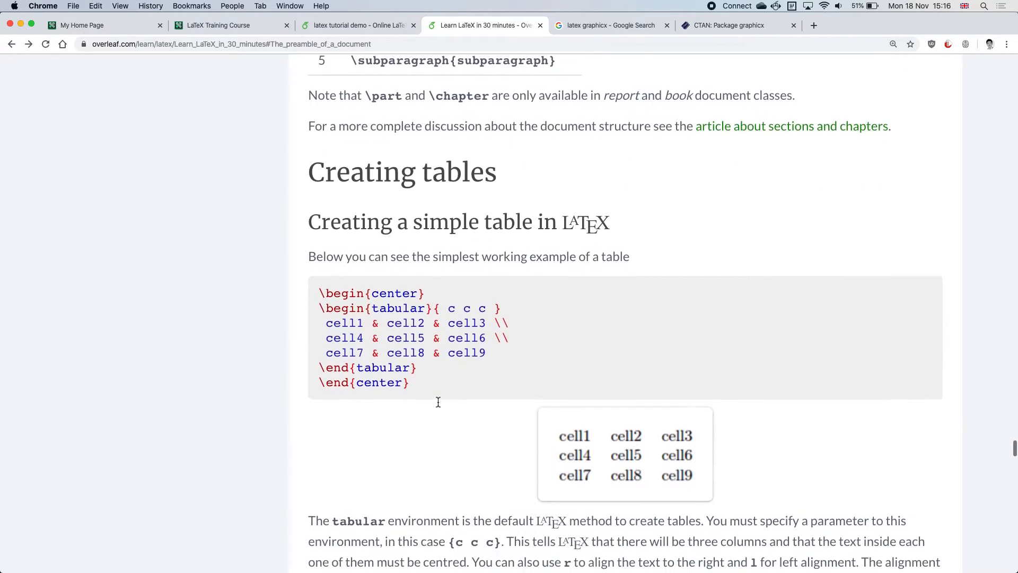
scroll(438, 401, "up", 3)
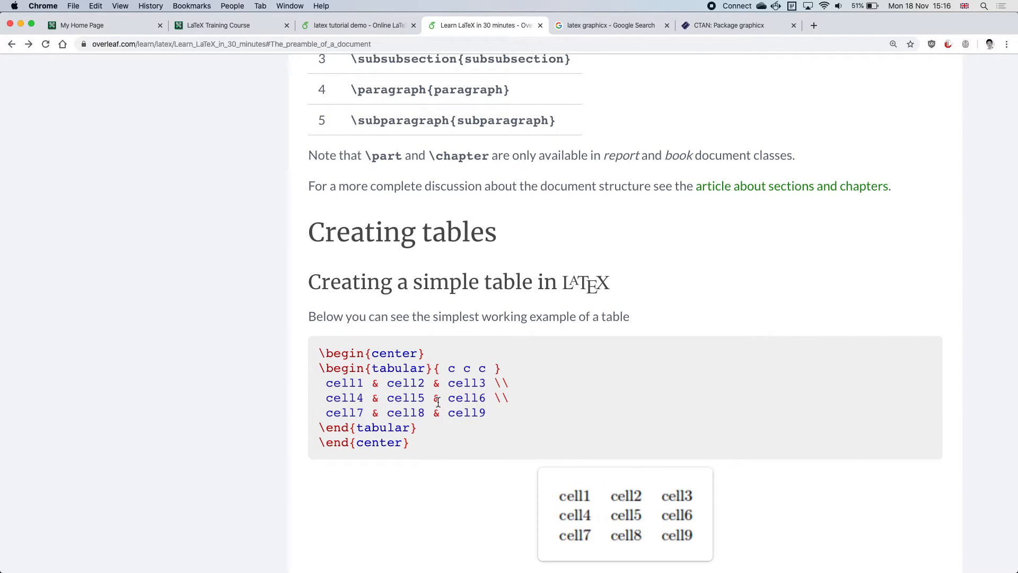
scroll(438, 401, "down", 1)
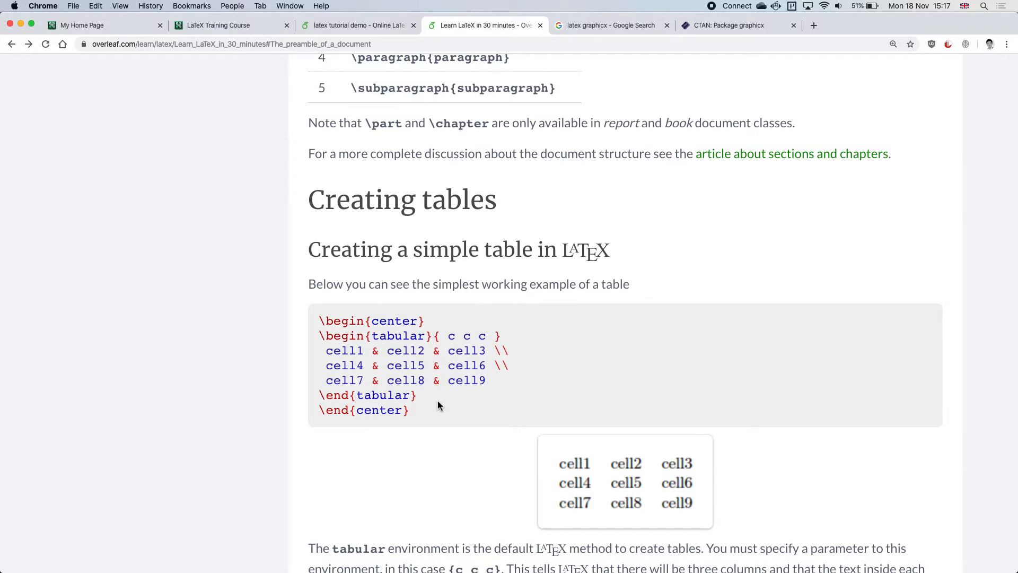
scroll(438, 401, "down", 10)
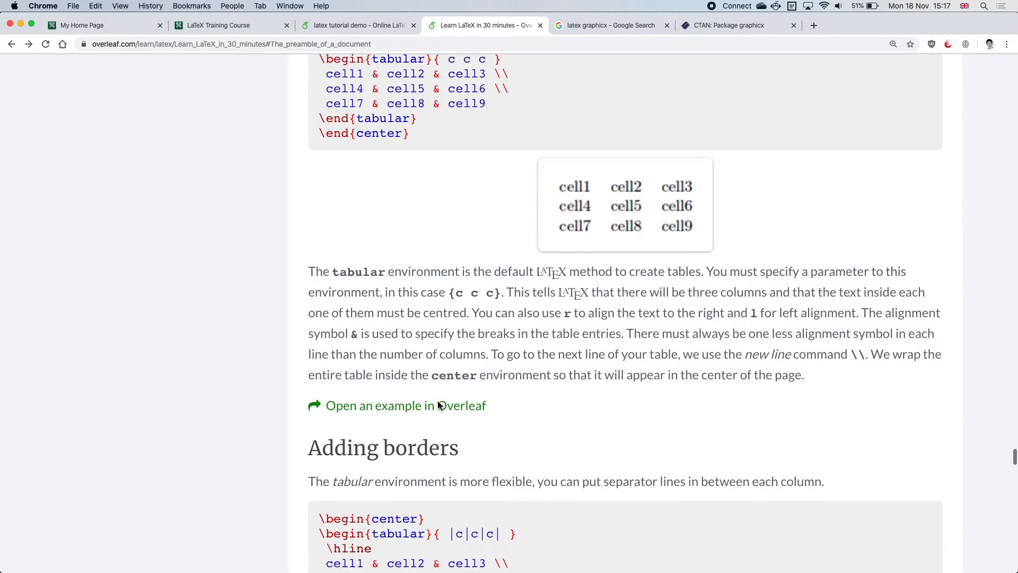
scroll(437, 400, "down", 15)
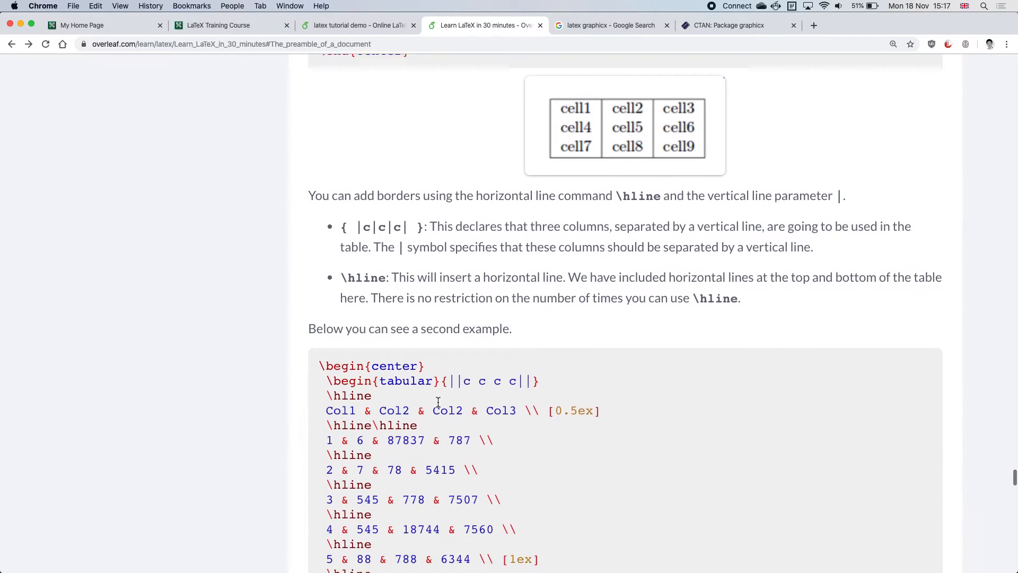
scroll(438, 401, "down", 14)
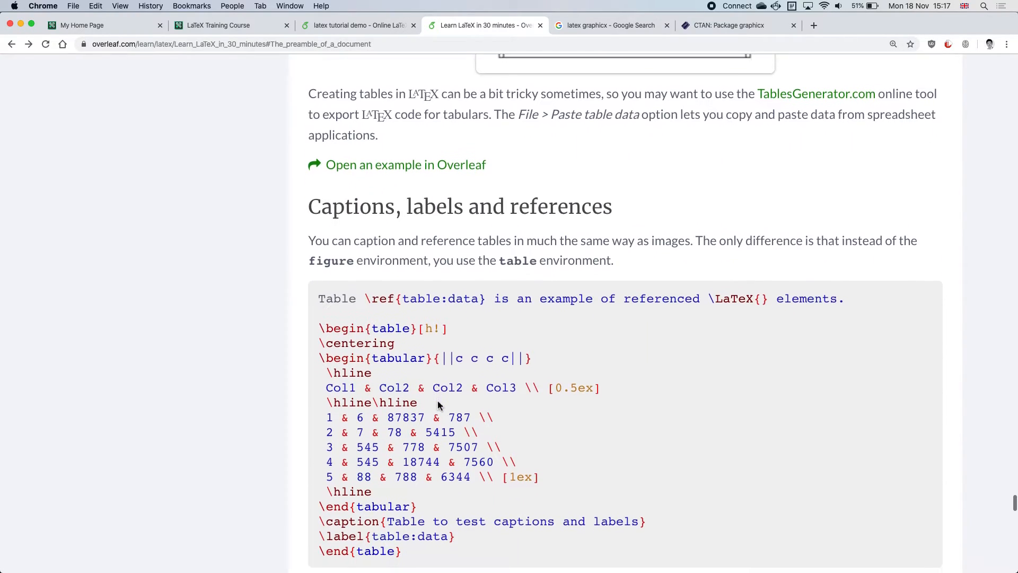
scroll(438, 402, "down", 2)
scroll(438, 402, "down", 9)
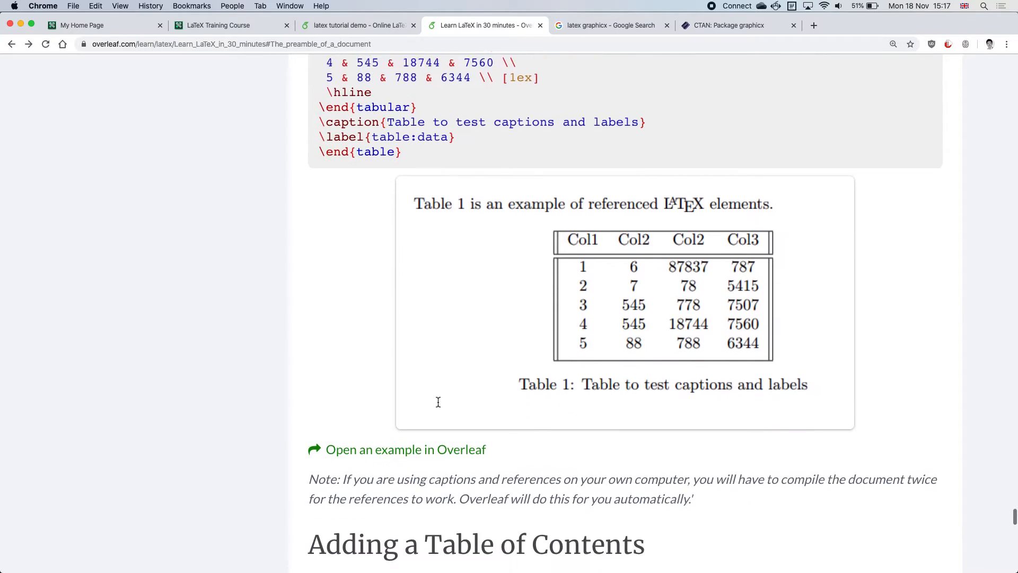
scroll(441, 406, "down", 7)
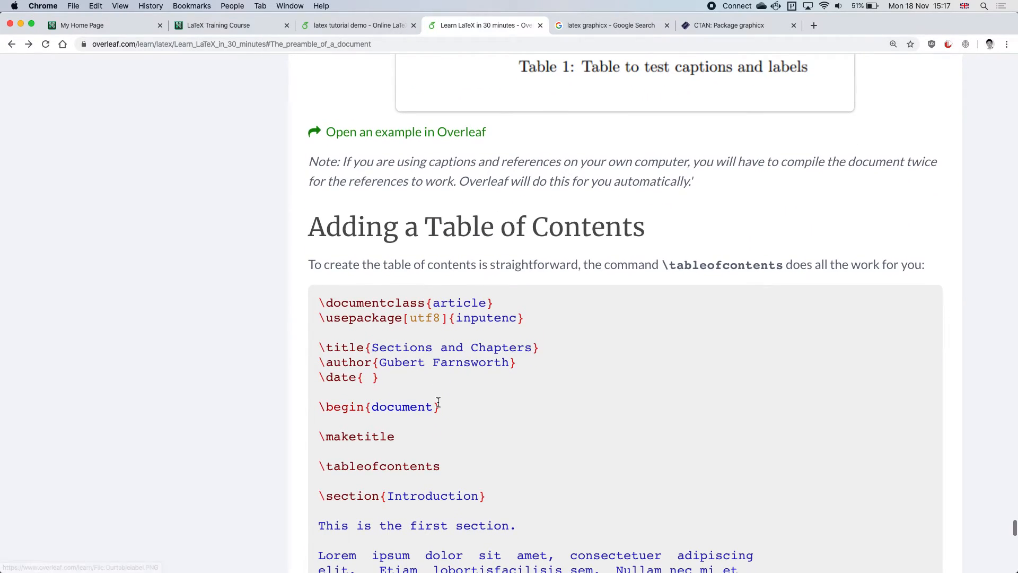
scroll(438, 402, "down", 2)
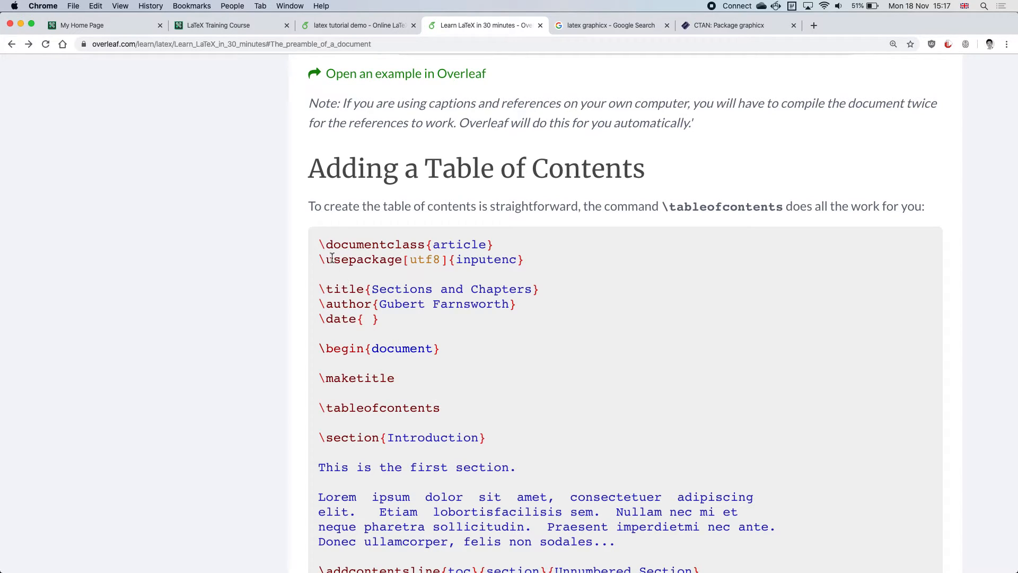
Highlight the Adding a Table of Contents heading and the \tableofcontents command in the example, then view the sample output.
left_click(310, 169)
left_click_drag(311, 169, 651, 159)
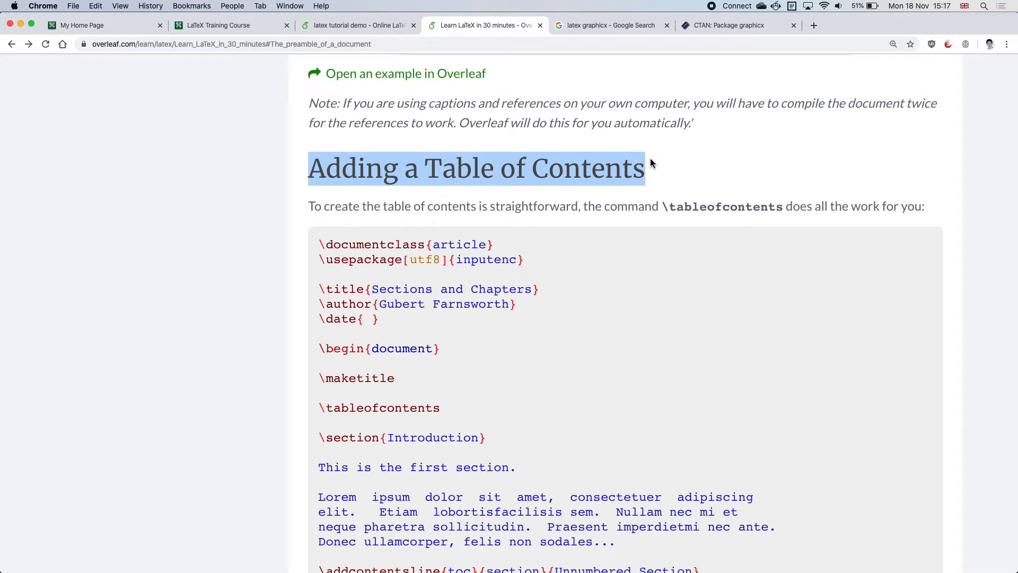
scroll(605, 316, "down", 2)
left_click(606, 316)
left_click_drag(451, 359, 315, 357)
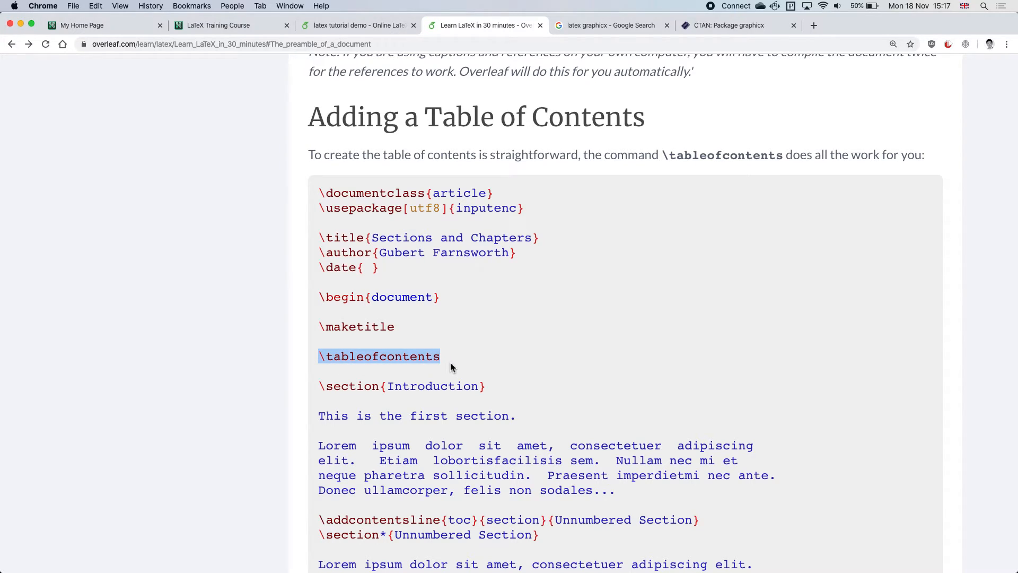
scroll(450, 367, "down", 10)
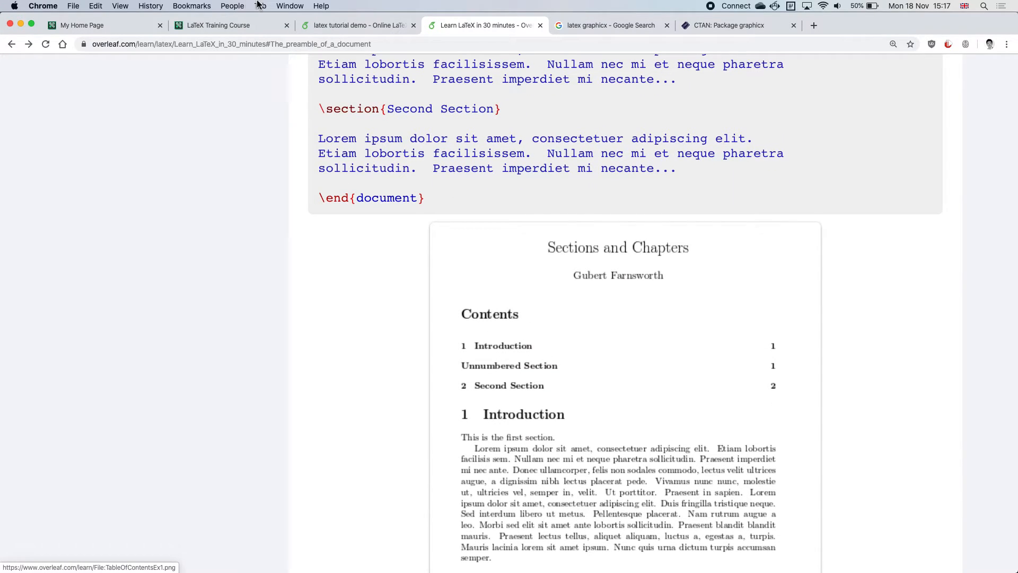
In the demo project, add \tableofcontents on its own line between \maketitle and the abstract.
left_click(357, 26)
scroll(226, 253, "up", 8)
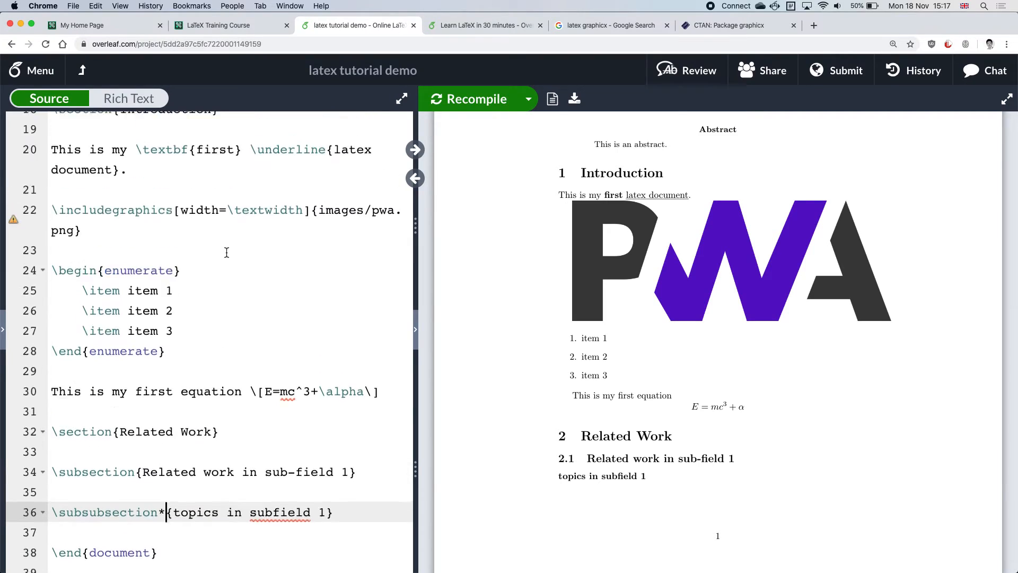
scroll(227, 253, "down", 2)
left_click(183, 257)
key("Return")
key("Return")
type("ableofcontents")
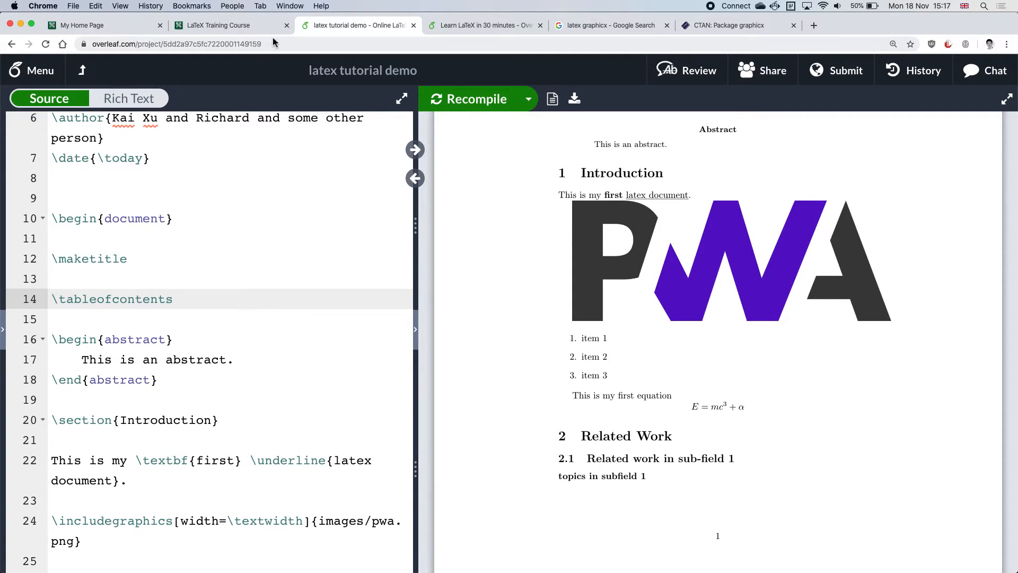
Check the placement of \tableofcontents against the tutorial's example, then recompile the demo document and view the contents list in the PDF.
left_click(470, 25)
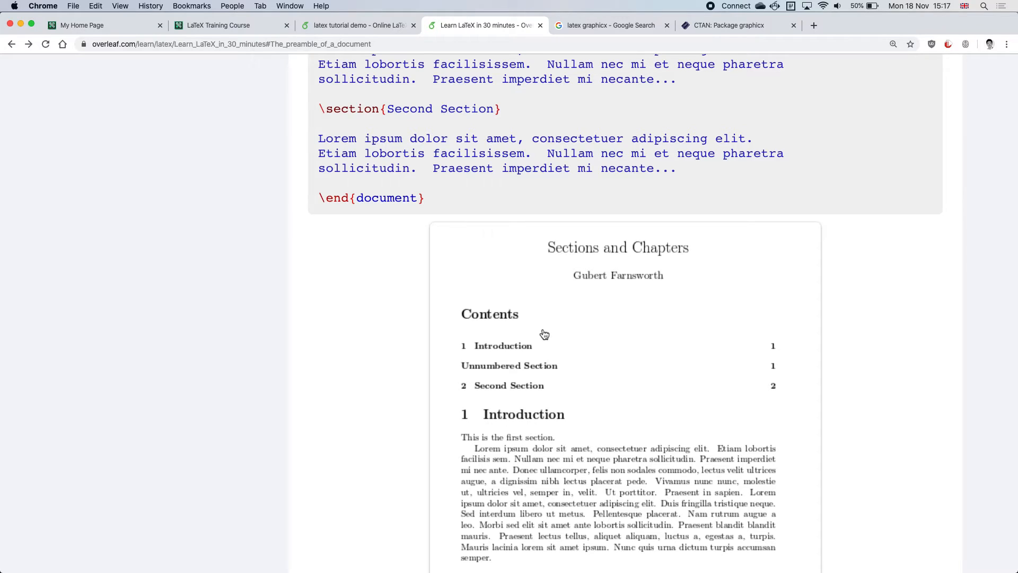
scroll(541, 333, "up", 10)
scroll(542, 330, "up", 2)
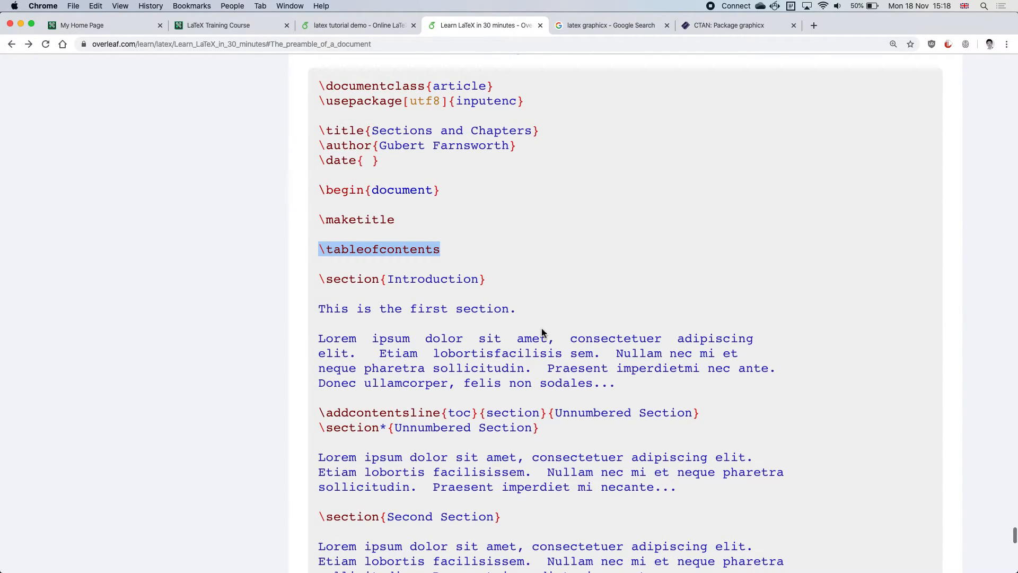
left_click(382, 25)
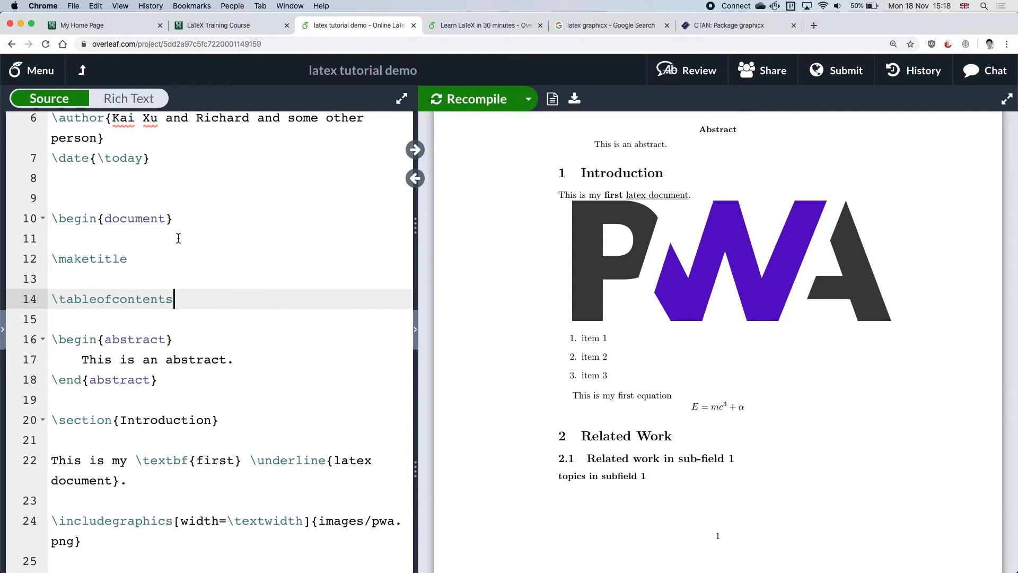
key("super+s")
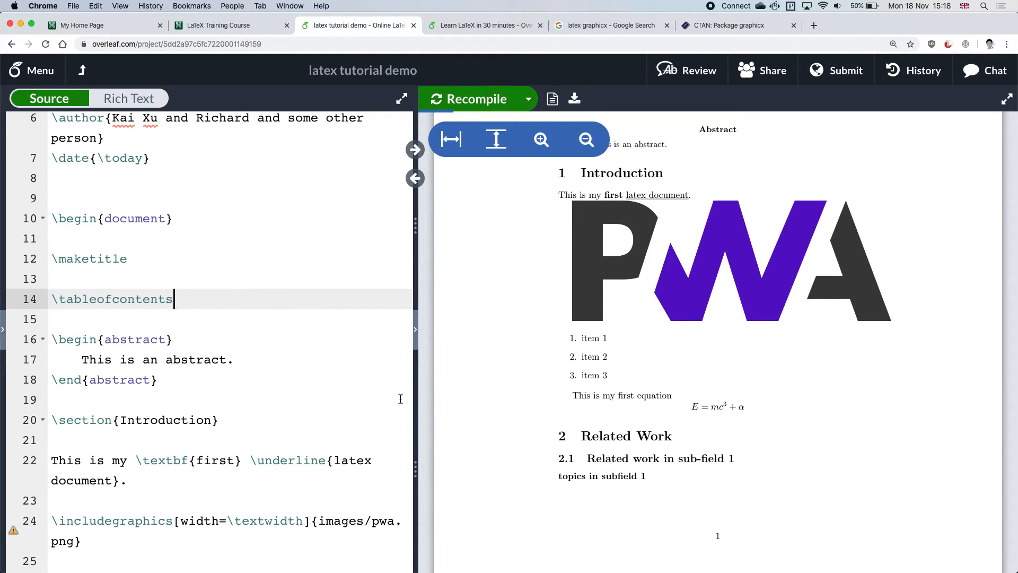
scroll(837, 431, "up", 2)
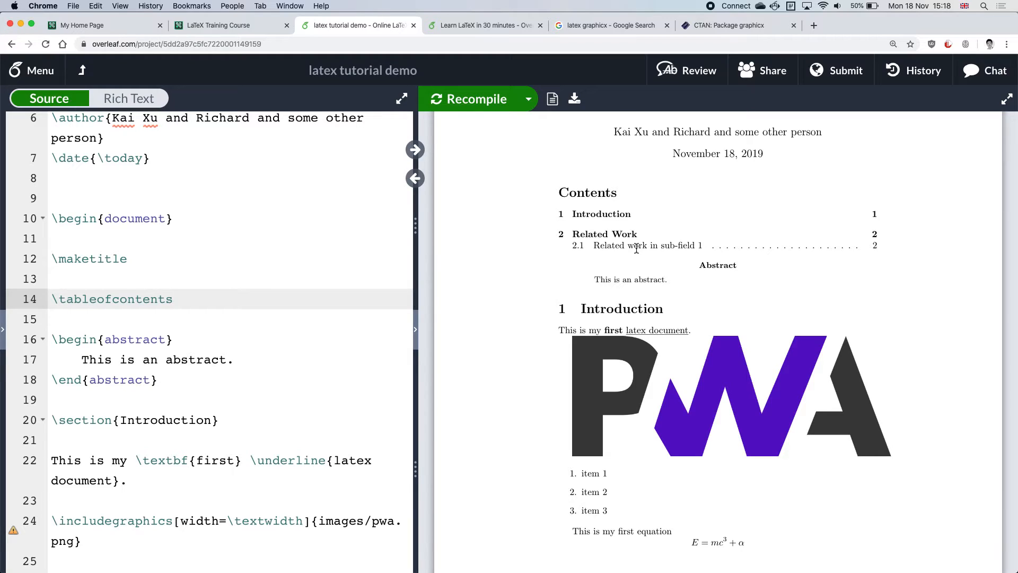
Move the \tableofcontents command to the end of the document, below the "topics in subfield 1" heading, with a blank line before it.
key("super+shift+Left")
key("super+x")
key("Down")
key("Down")
key("Down")
key("Down")
key("Down")
key("Down")
key("Down")
key("Down")
key("Down")
key("Down")
key("Down")
key("Down")
key("Down")
key("Down")
key("Down")
key("Down")
key("Down")
key("Down")
key("Down")
key("Down")
key("Down")
key("Down")
key("Down")
key("Down")
key("Down")
key("Down")
key("Down")
key("Down")
key("Down")
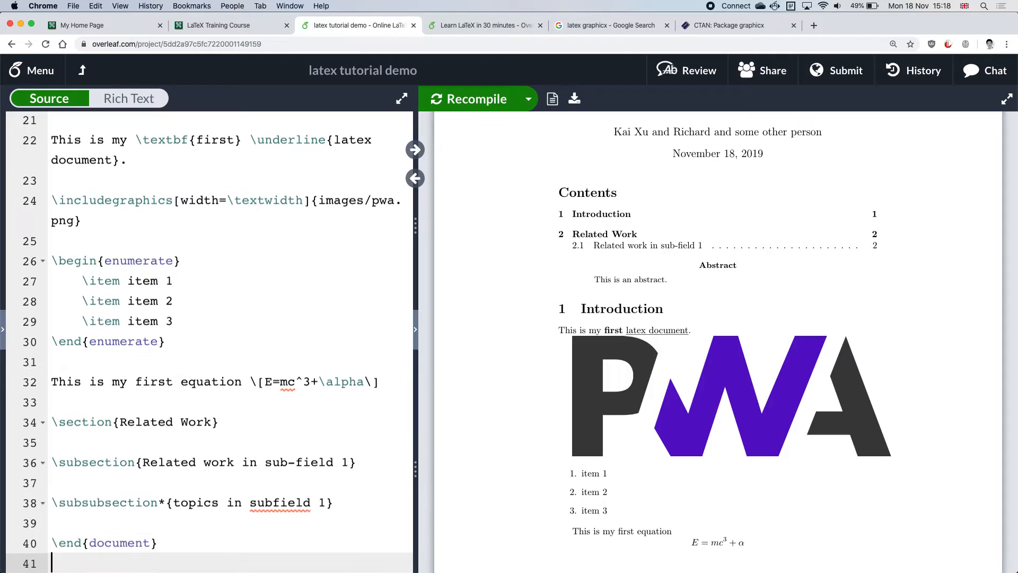
key("Up")
key("Up")
key("super+v")
key("Return")
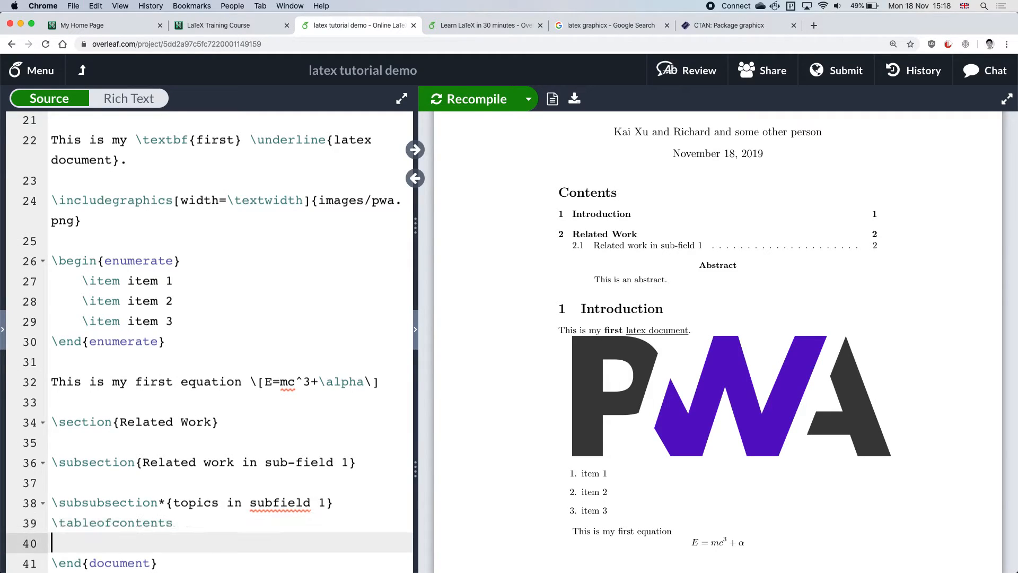
key("Up")
key("Return")
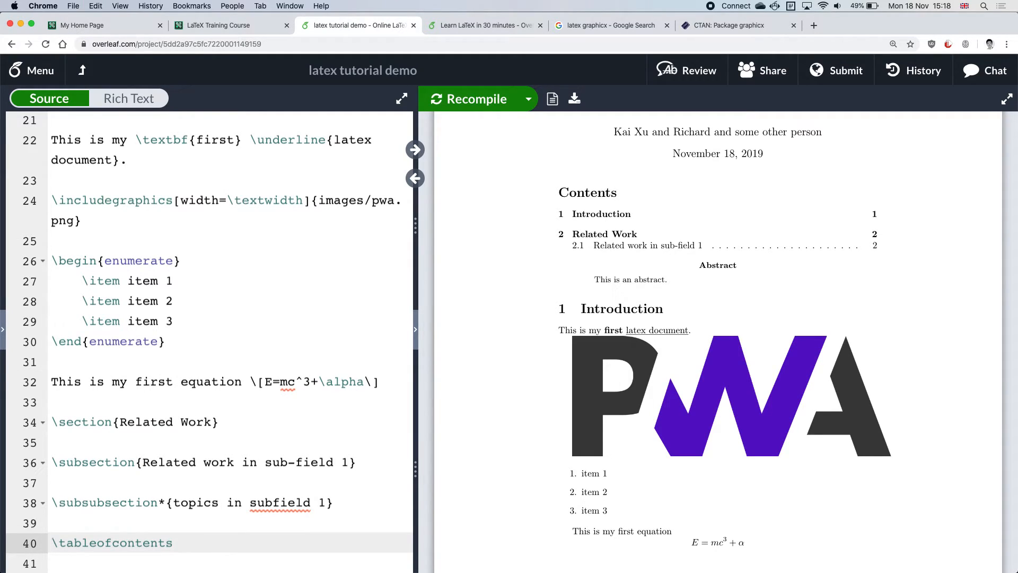
Recompile the document and view the contents list at the end of the PDF.
key("super+s")
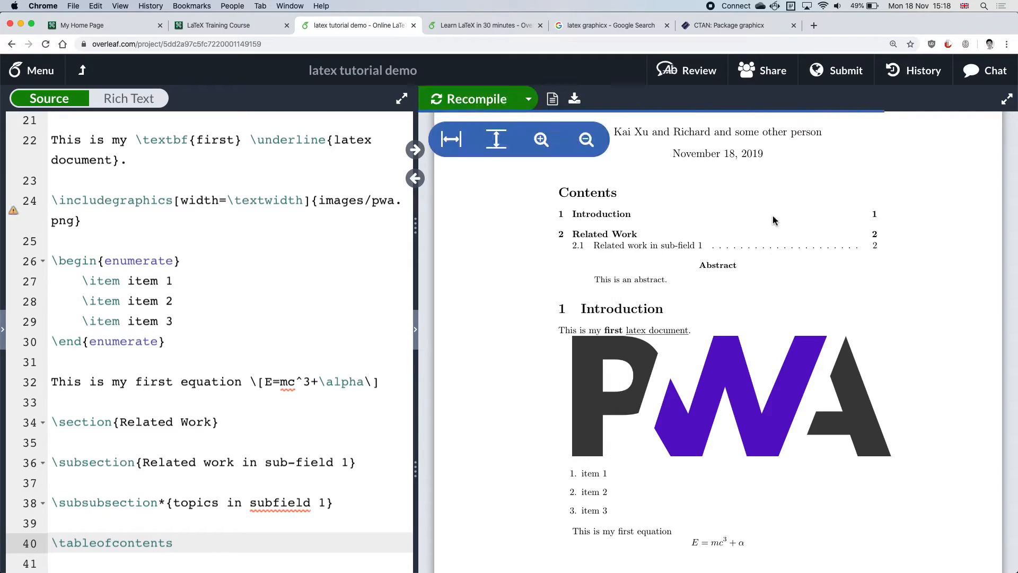
scroll(773, 215, "down", 3)
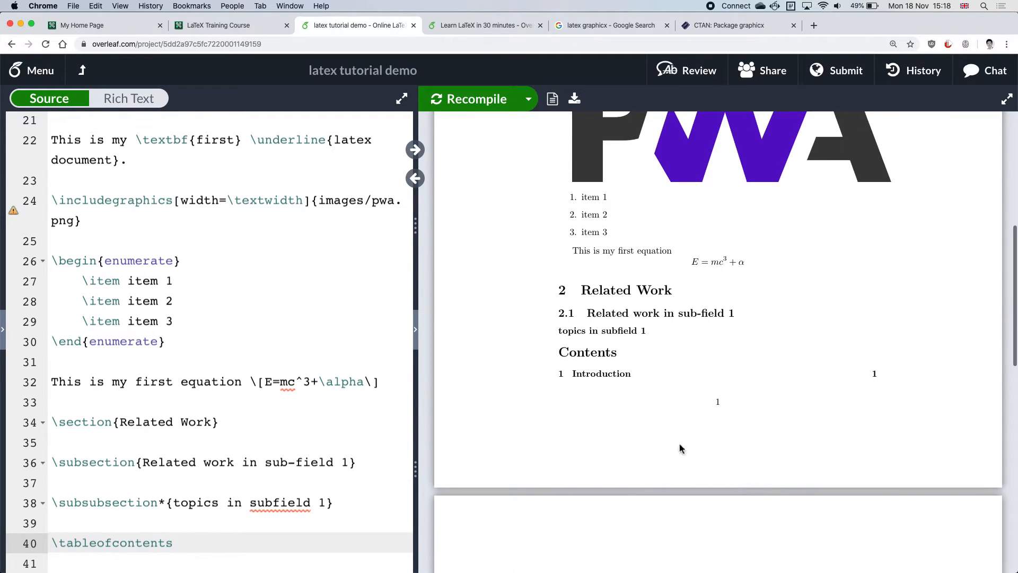
scroll(612, 384, "down", 3)
scroll(612, 383, "down", 3)
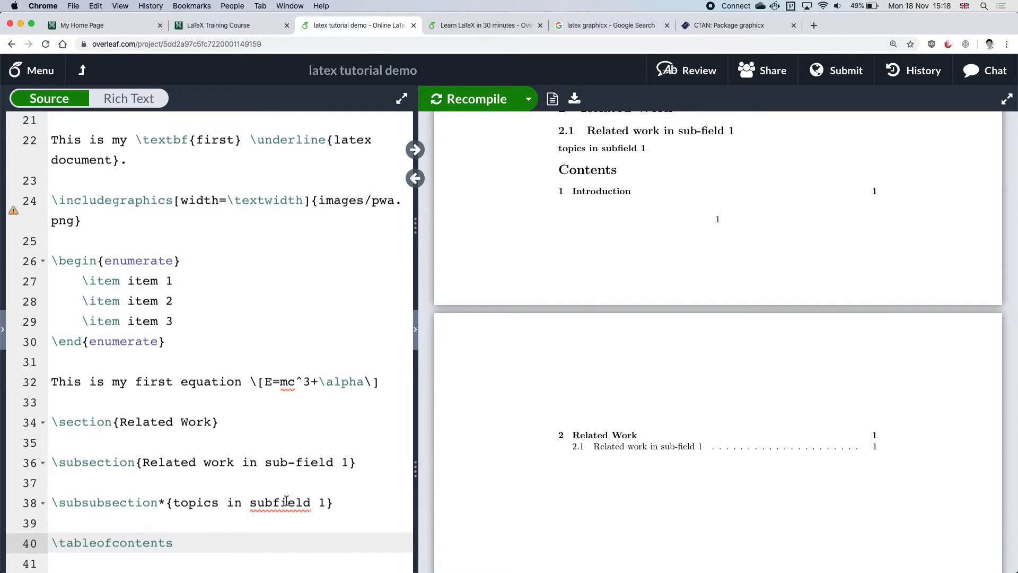
Return to the tutorial and view its remaining part, from the table of contents sample to Downloading your finished document.
left_click(490, 27)
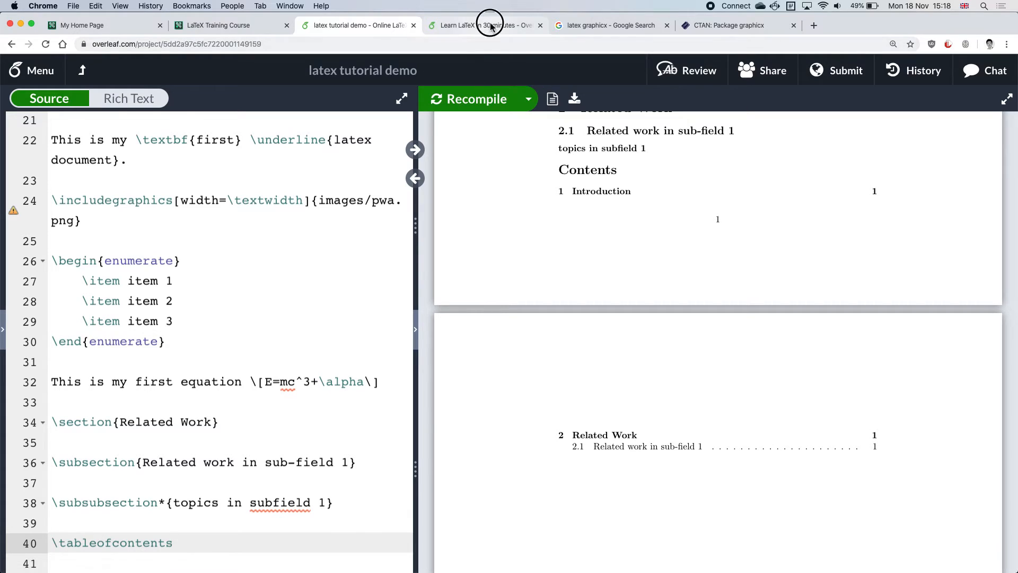
scroll(582, 240, "down", 5)
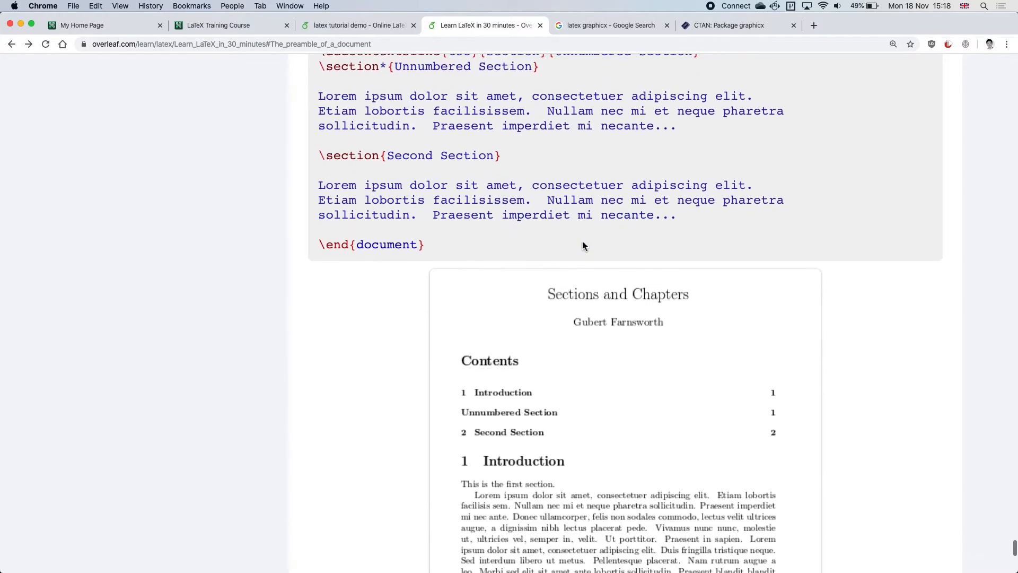
scroll(582, 245, "down", 8)
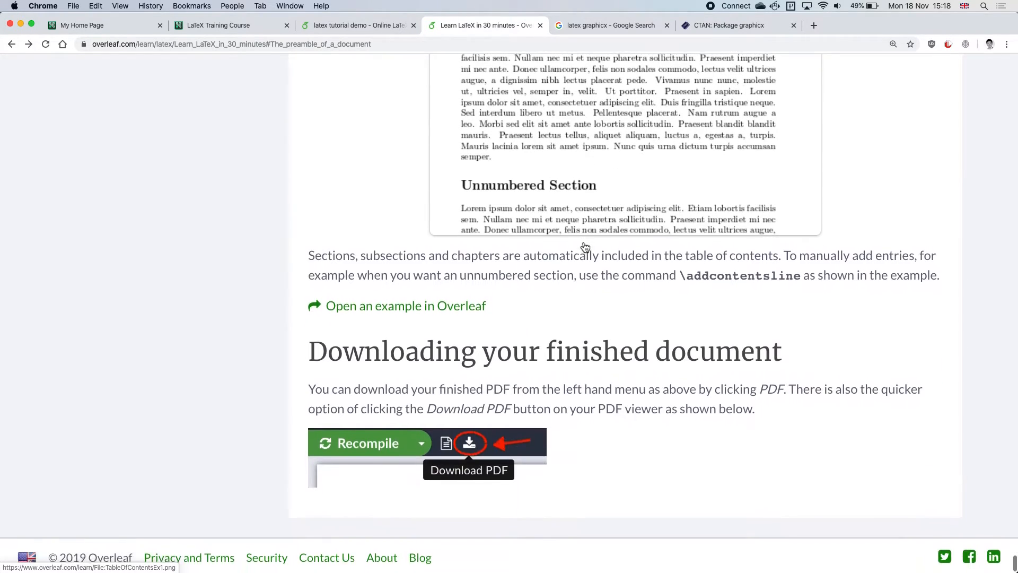
scroll(585, 246, "up", 5)
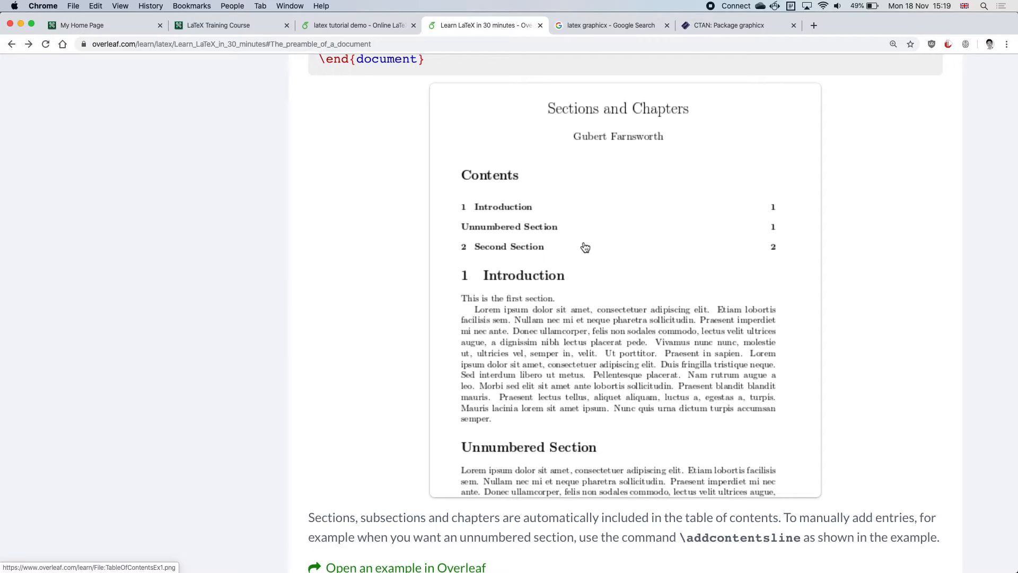
Switch to the presentation, advance to the "Add some reference" slide, and open its "Bibliography management in LaTeX" article at the minimal biblatex example.
key("ctrl+Right")
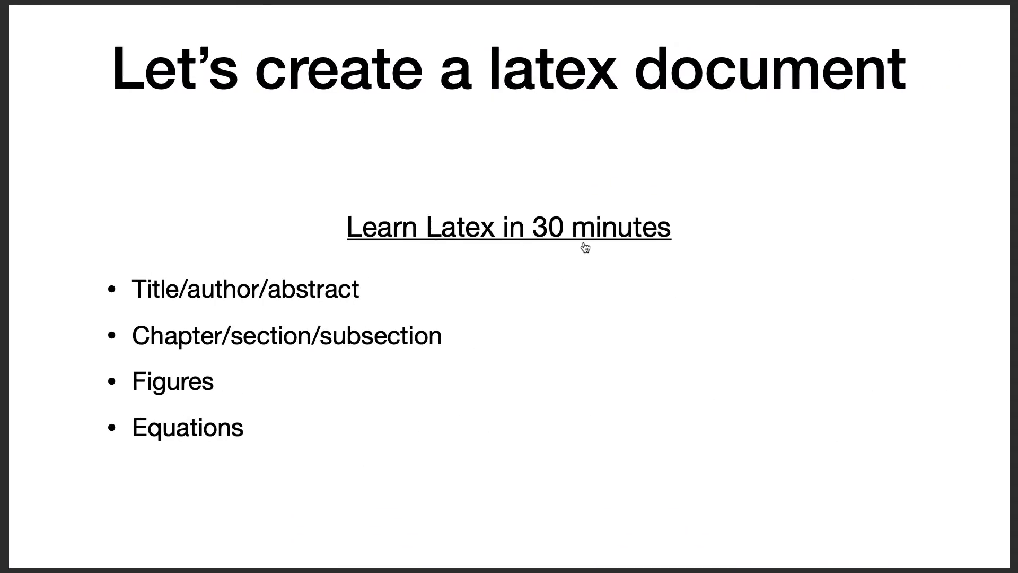
key("Right")
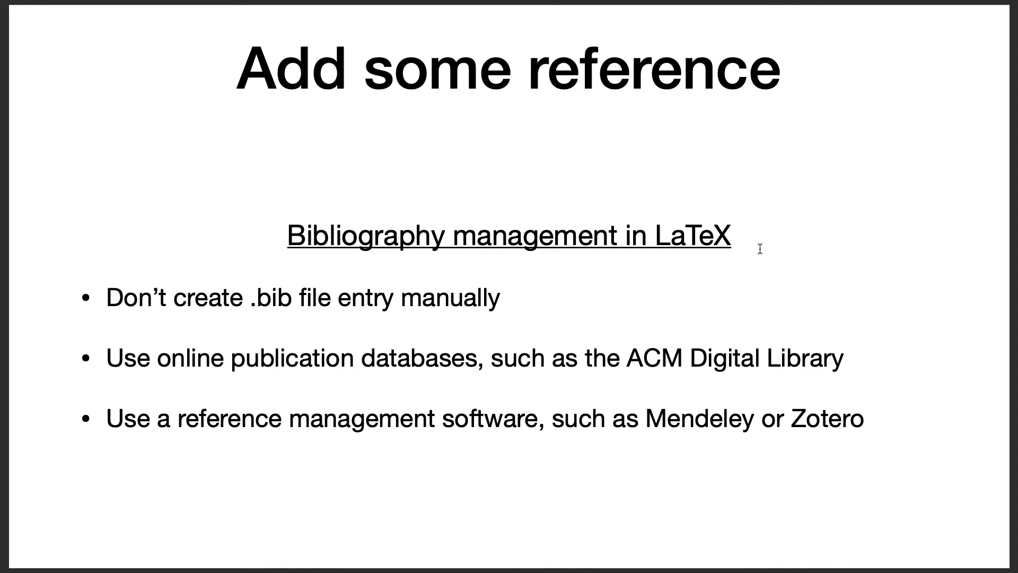
left_click(683, 239)
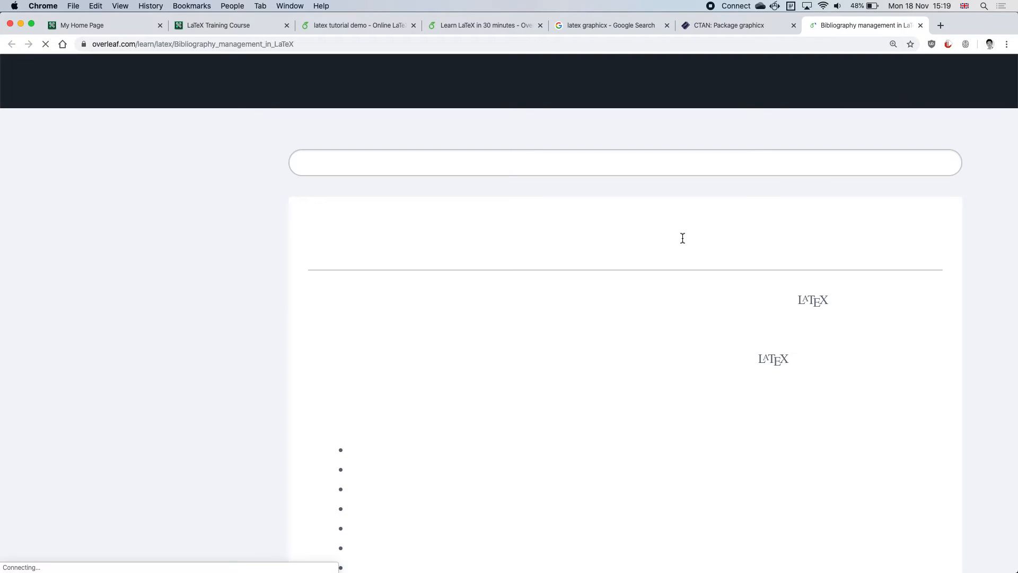
scroll(683, 239, "down", 10)
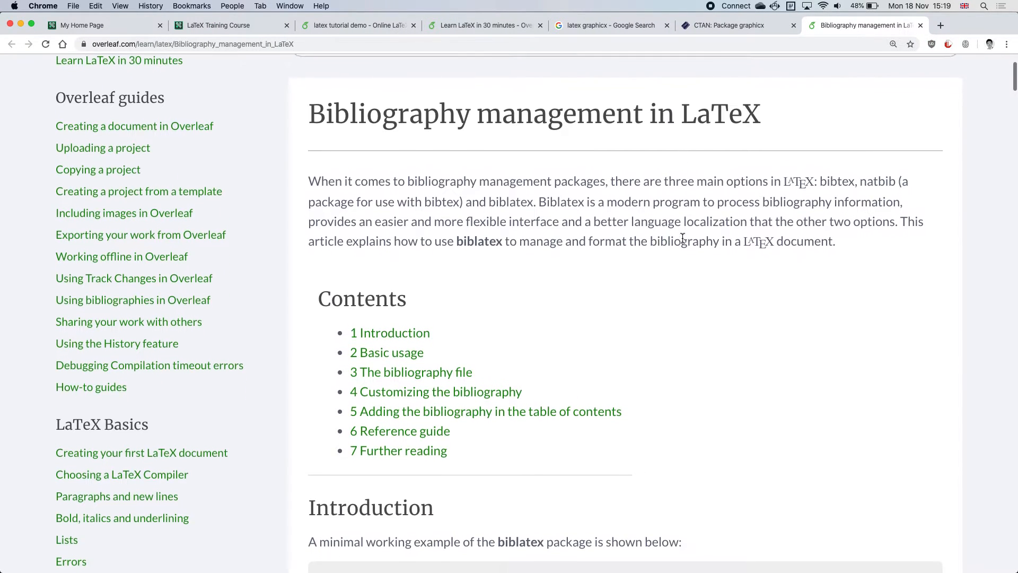
scroll(682, 238, "down", 3)
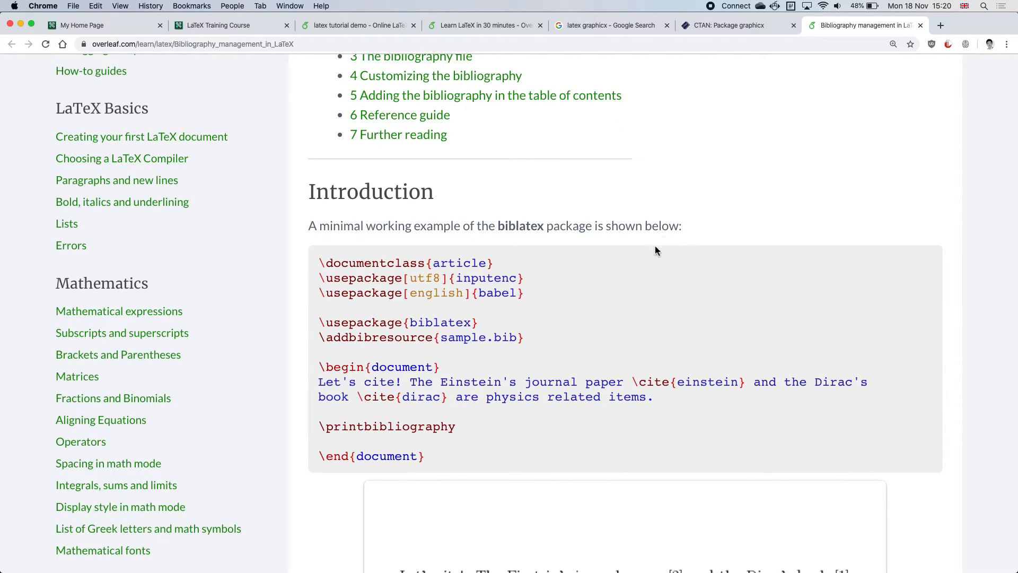
Highlight the \usepackage{biblatex} line in the article's minimal working example.
double_click(438, 323)
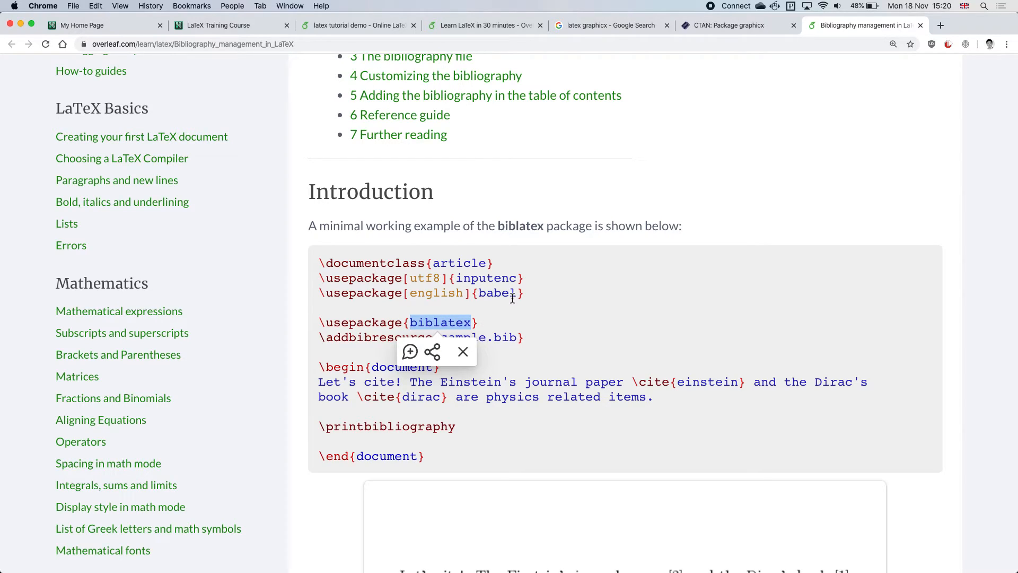
left_click(539, 289)
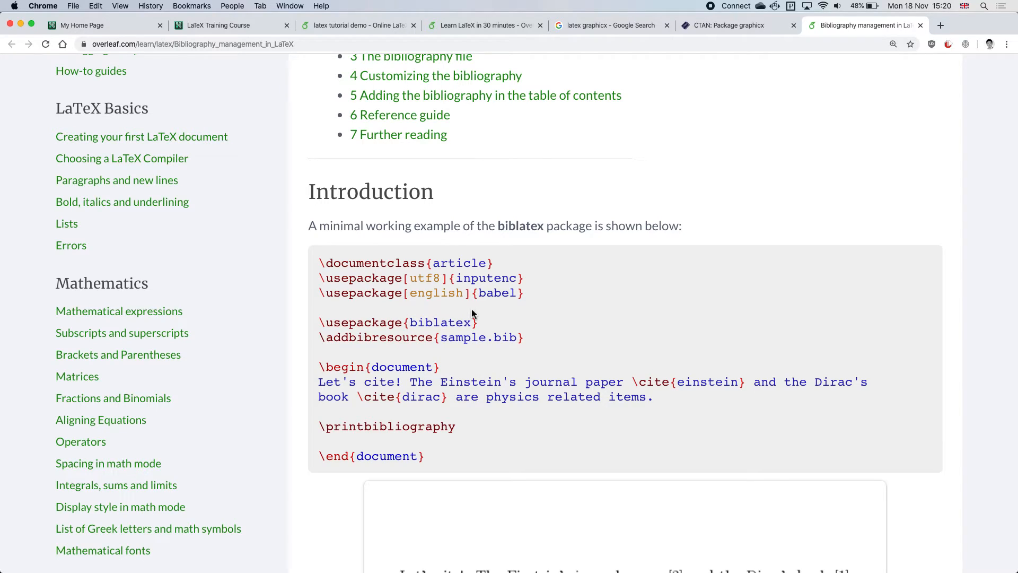
double_click(434, 325)
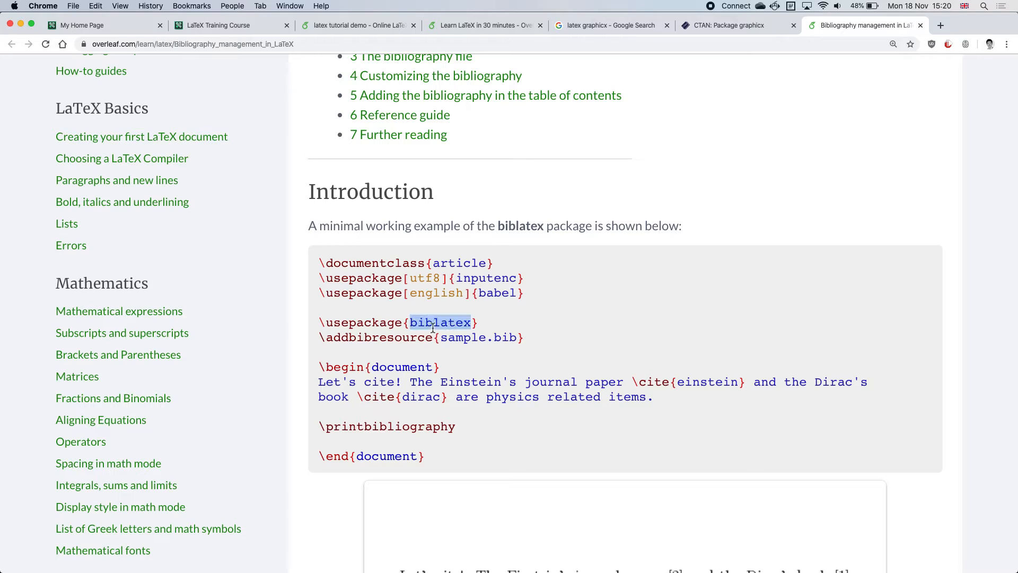
left_click(490, 321)
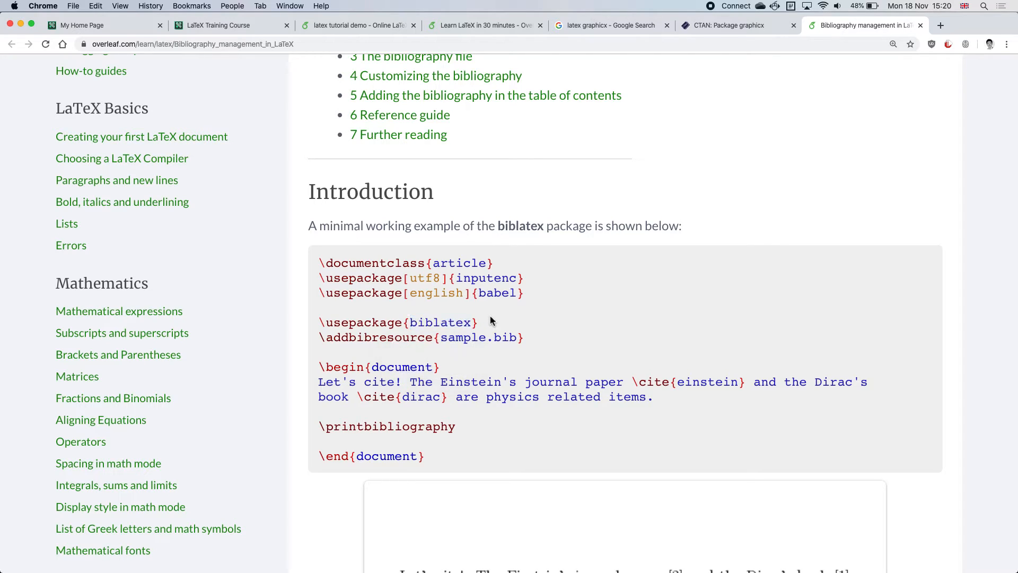
left_click(482, 324)
left_click_drag(482, 324, 318, 324)
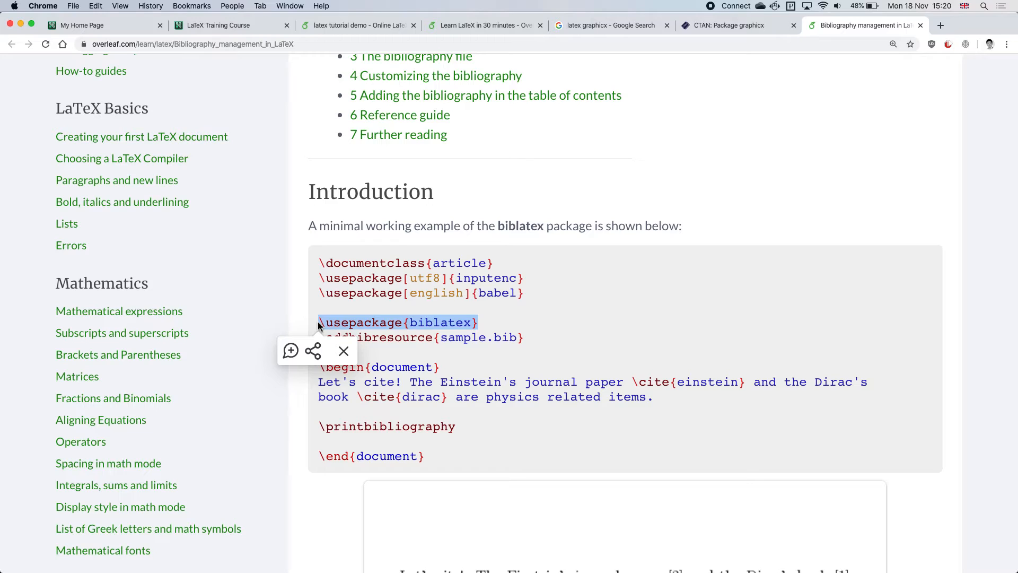
left_click(343, 352)
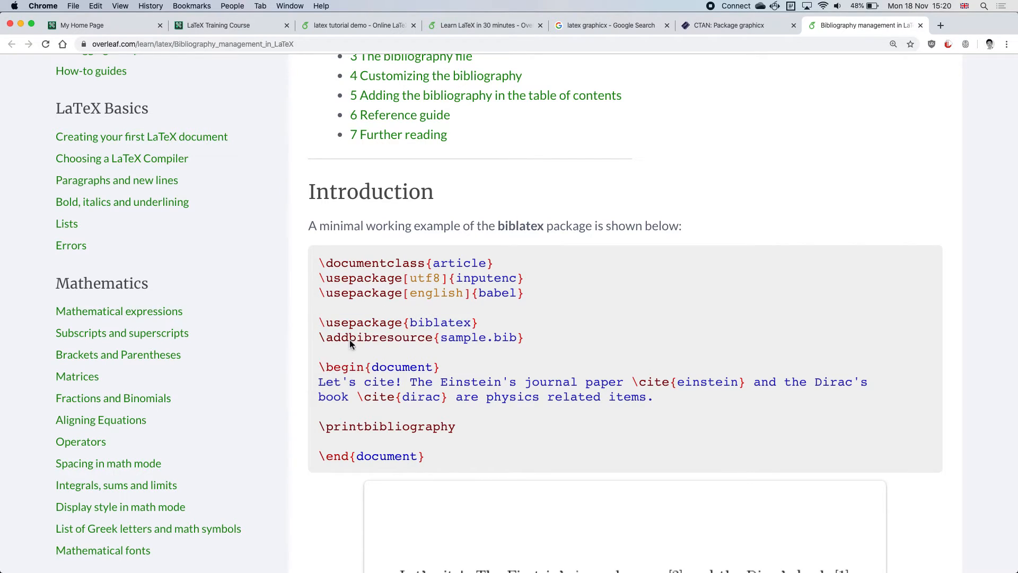
left_click_drag(318, 322, 482, 327)
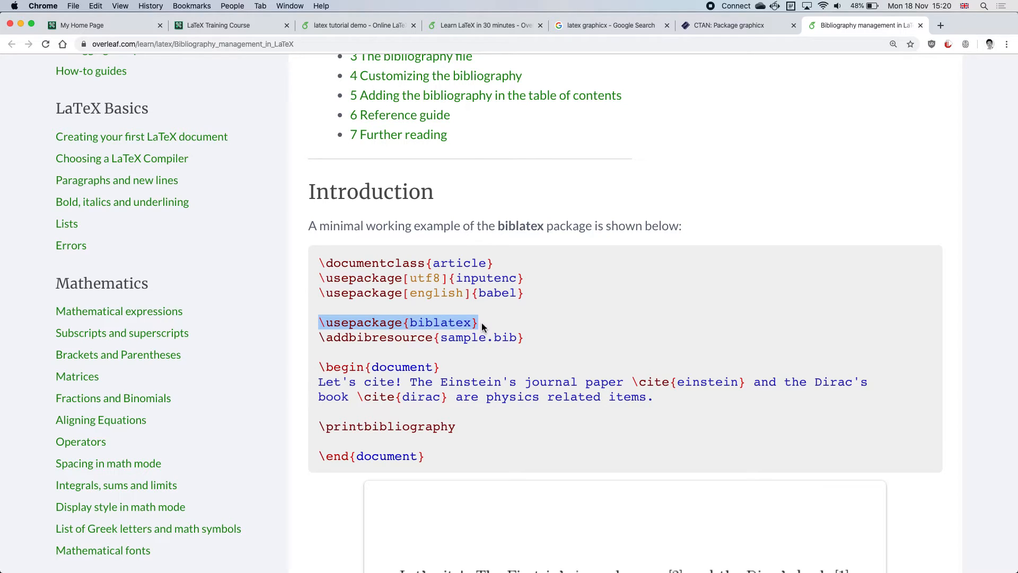
Highlight the \addbibresource command, the biblatex package name and the sample.bib file name in the minimal example.
left_click_drag(319, 337, 431, 337)
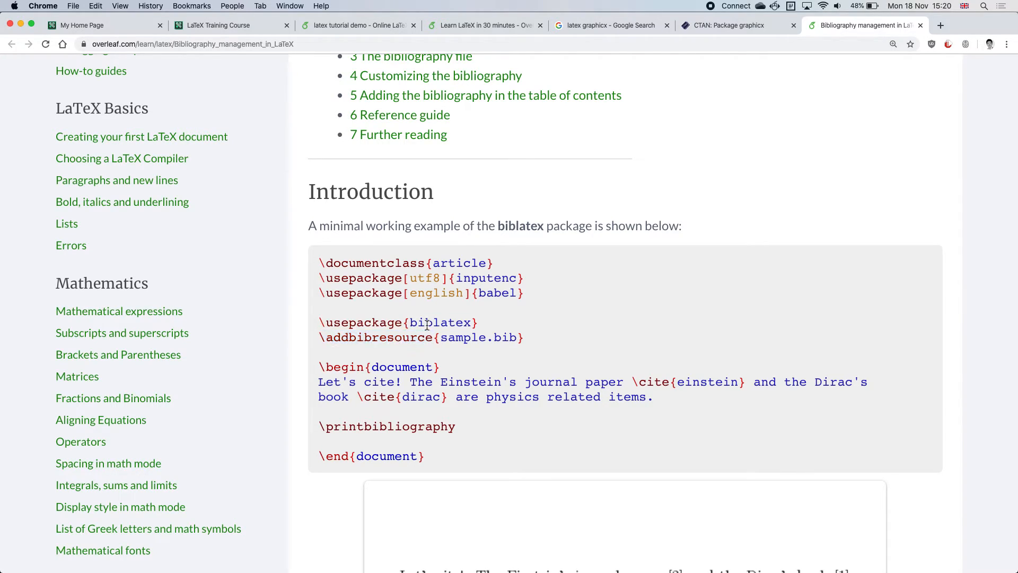
double_click(427, 324)
left_click_drag(443, 339, 517, 342)
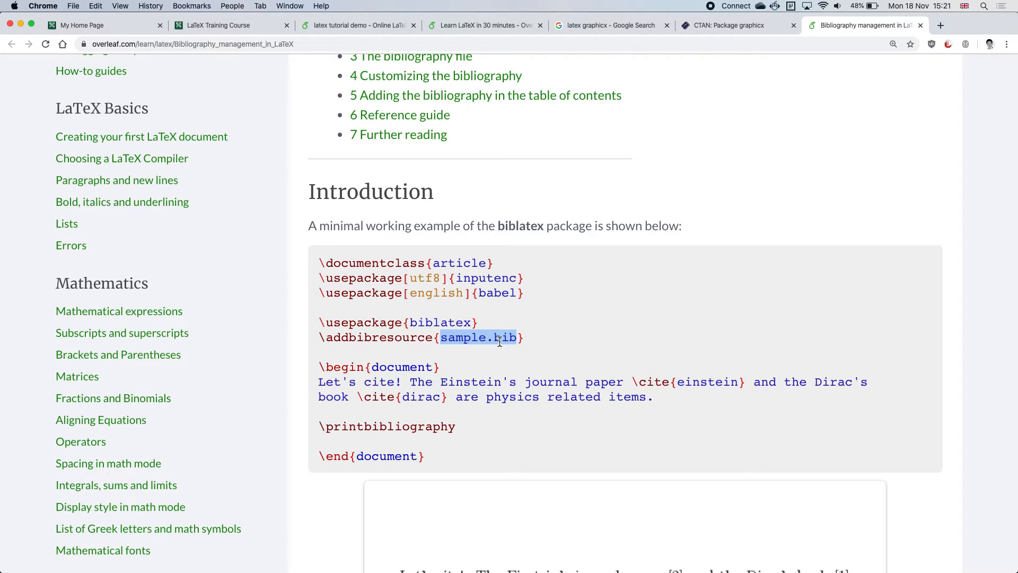
left_click(538, 339)
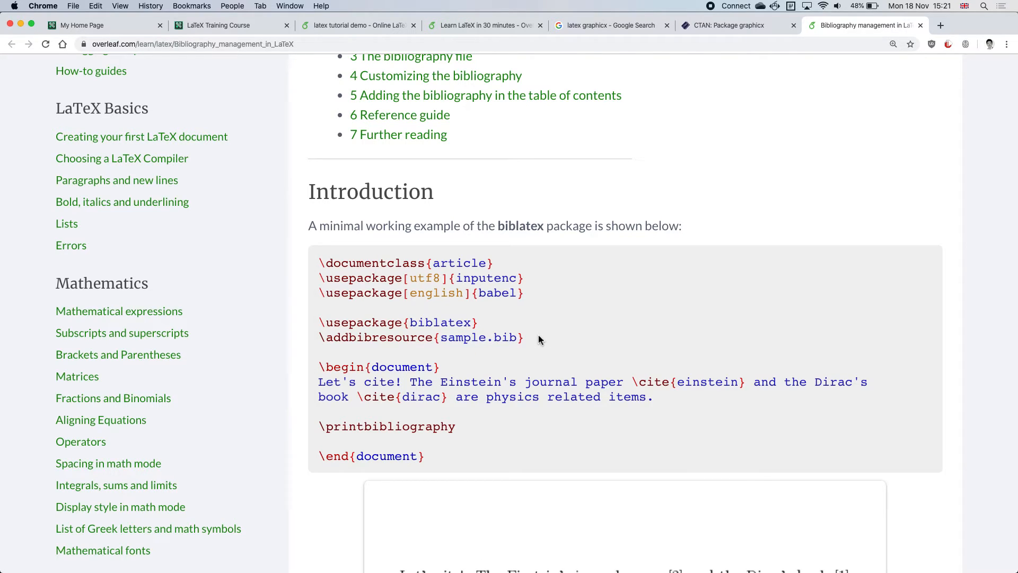
Highlight the \cite command with its einstein key, and the \cite{dirac} citation in the example's body text.
scroll(538, 339, "down", 2)
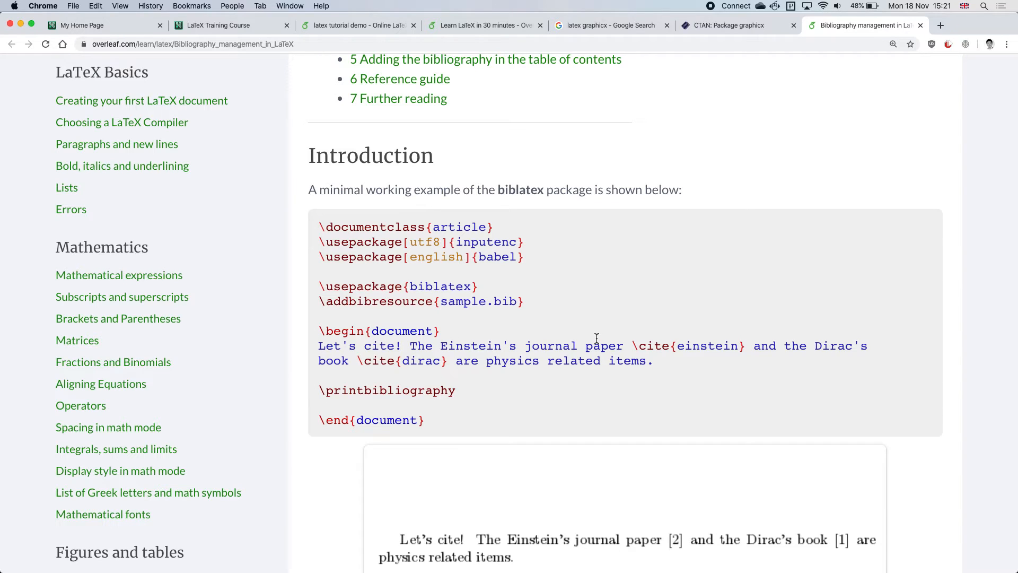
scroll(618, 339, "down", 5)
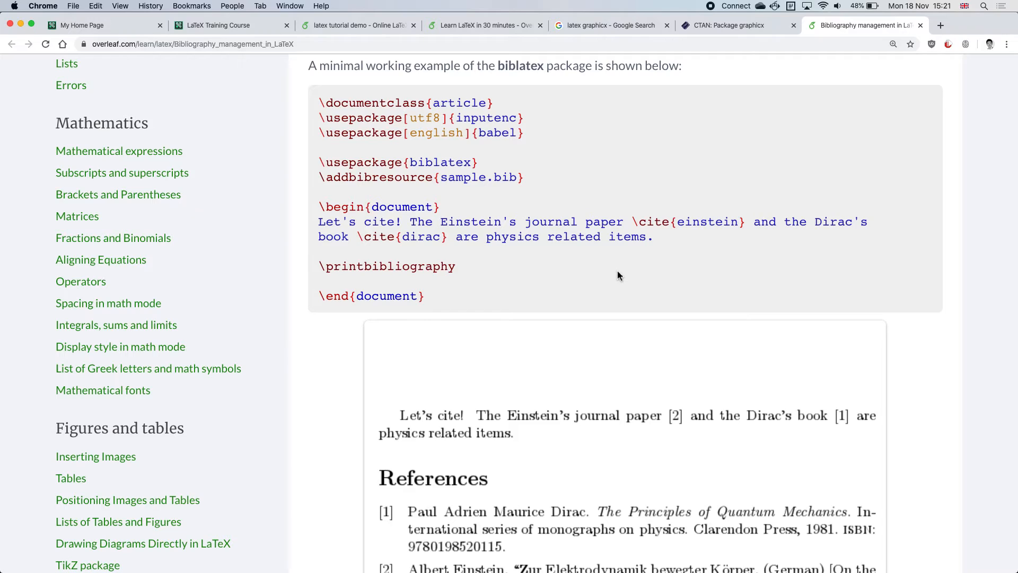
left_click_drag(630, 222, 673, 223)
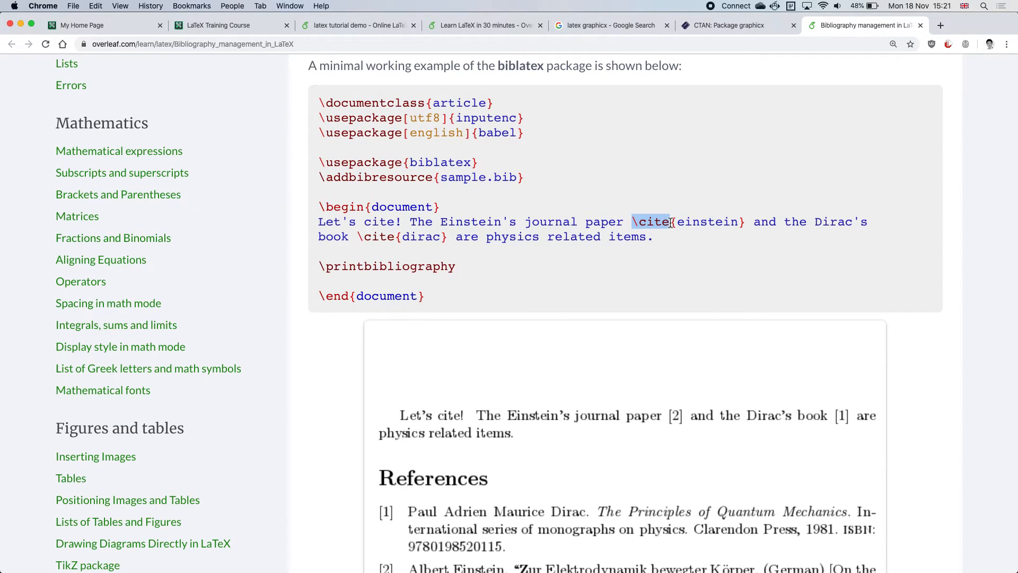
left_click_drag(677, 222, 736, 223)
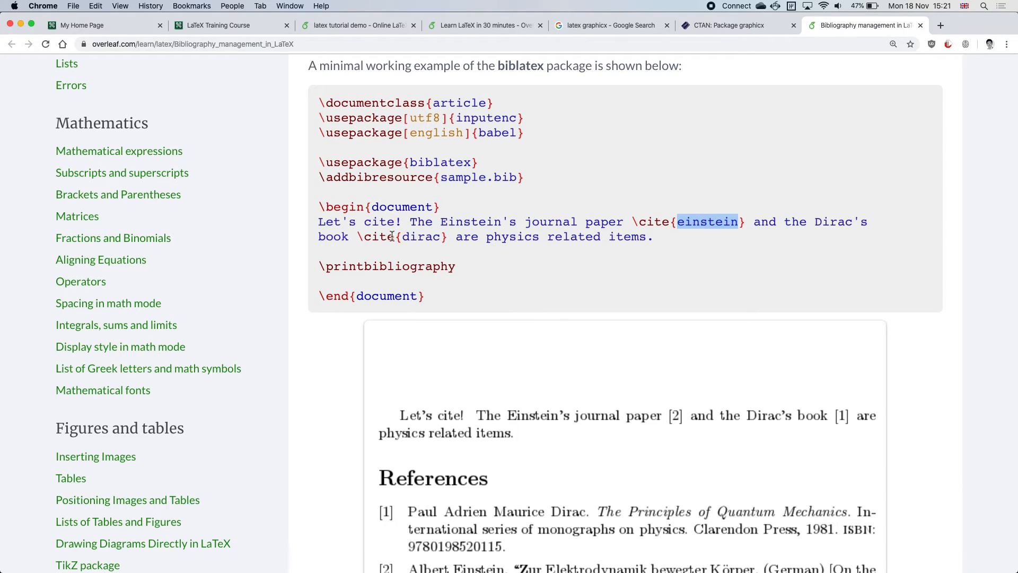
left_click_drag(357, 236, 445, 240)
left_click(446, 239)
Highlight the \printbibliography command and view the References list in the sample output below the code.
left_click(460, 268)
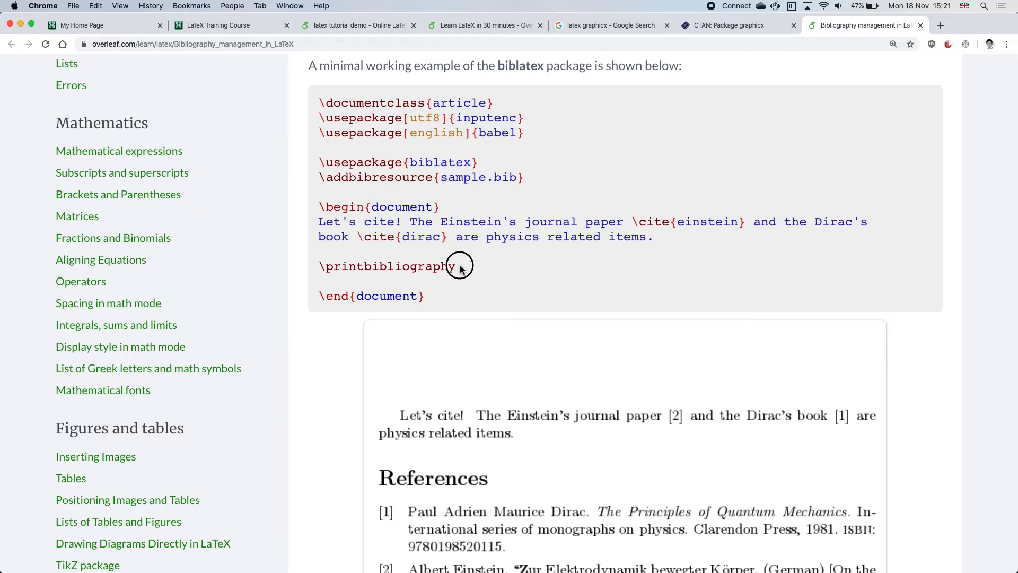
left_click_drag(461, 268, 321, 268)
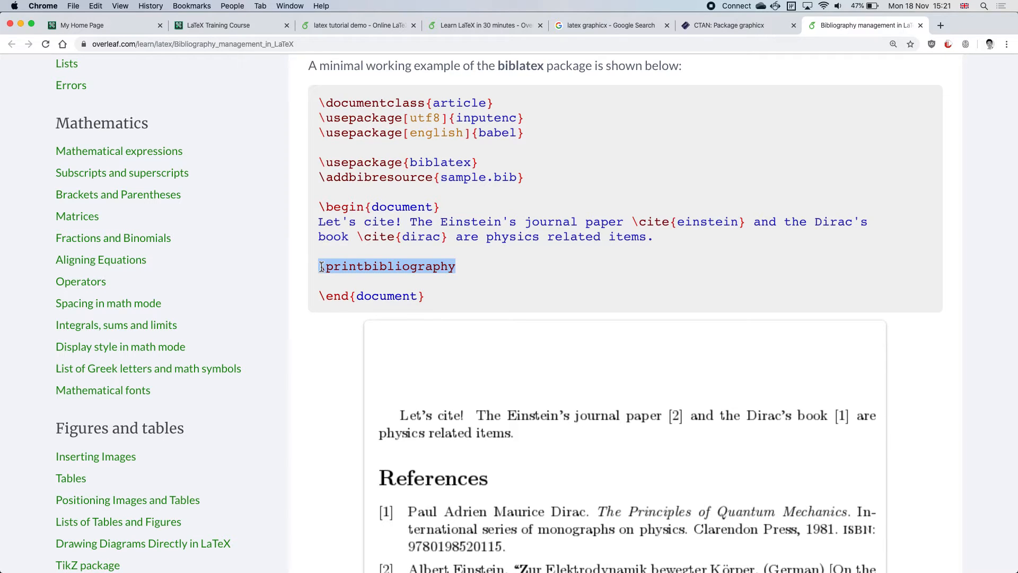
scroll(322, 266, "down", 5)
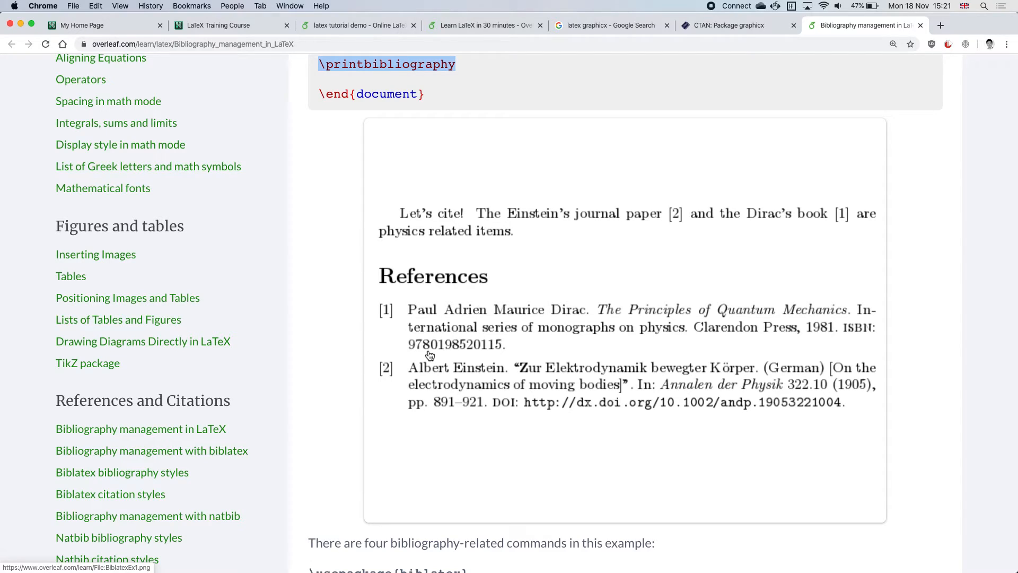
Return to the example code and go over the biblatex package, \addbibresource{sample.bib}, \cite and \printbibliography commands again by highlighting them.
scroll(429, 354, "up", 10)
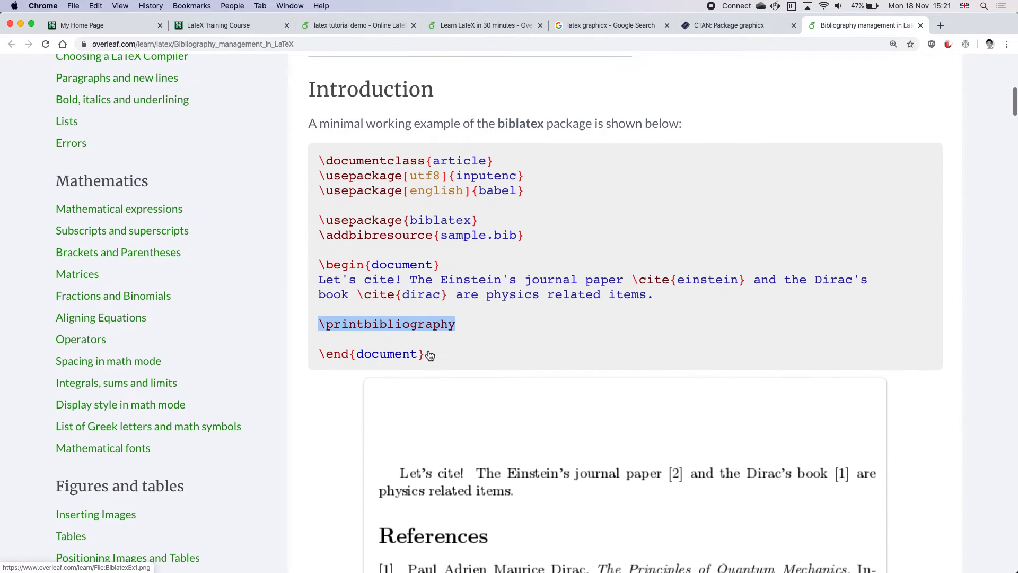
double_click(417, 269)
left_click(319, 280)
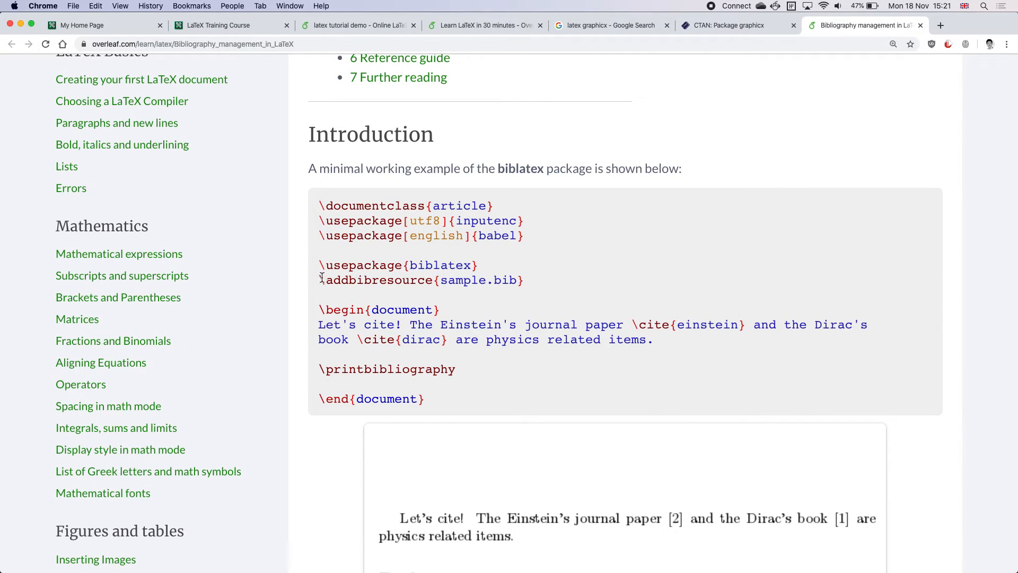
left_click(320, 279)
left_click_drag(320, 279, 526, 282)
left_click_drag(633, 325, 672, 326)
left_click(507, 384)
left_click(460, 371)
left_click_drag(459, 371, 319, 370)
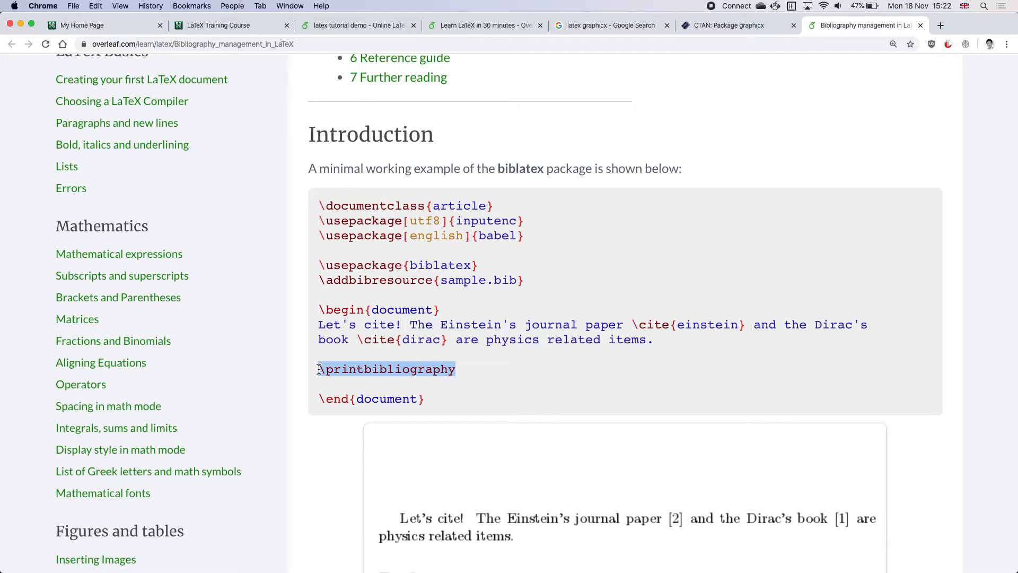
View the explanations of the four bibliography-related commands, down to the start of the Basic usage section.
scroll(534, 353, "down", 10)
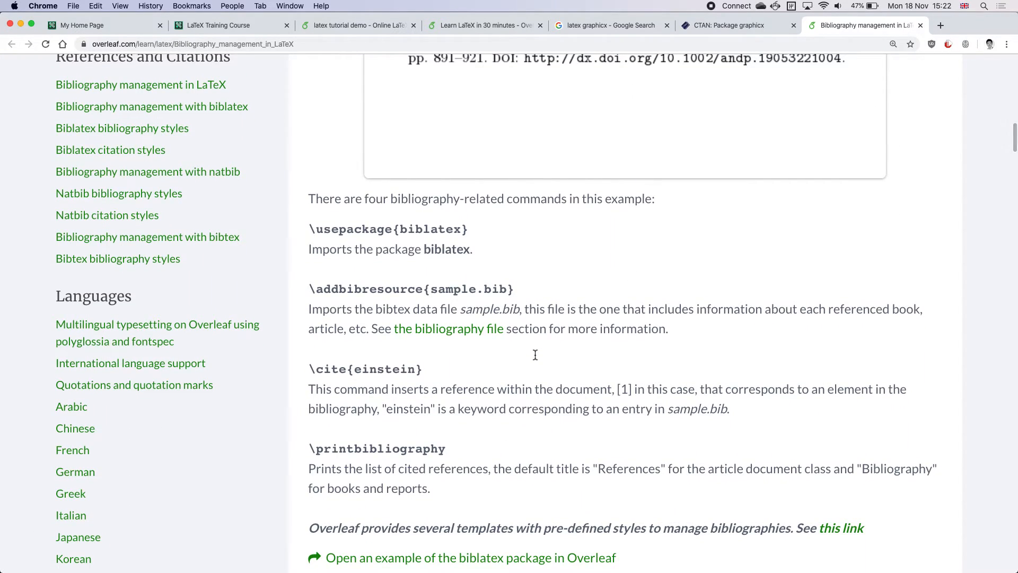
scroll(535, 355, "down", 3)
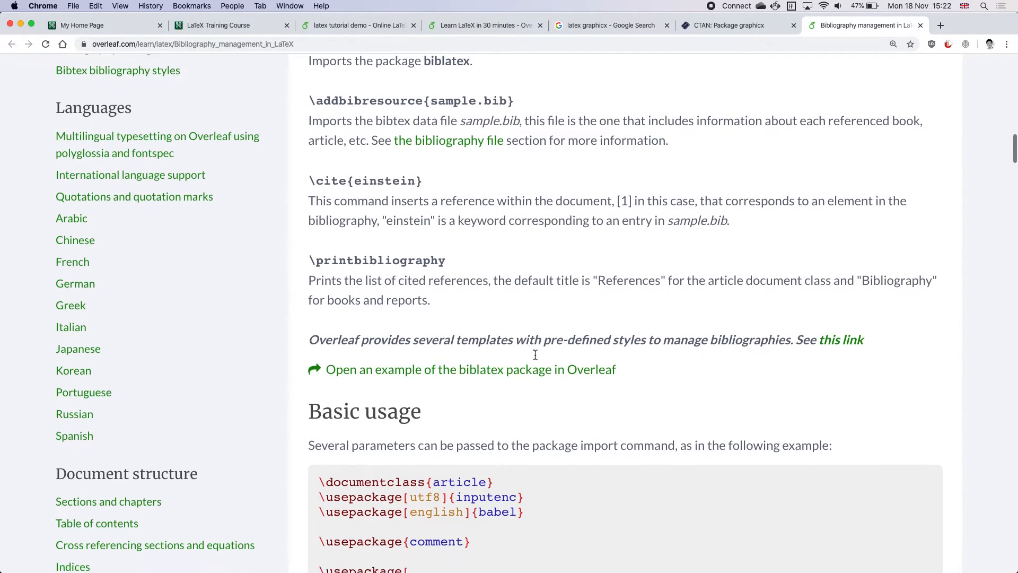
Examine the Basic usage example, focusing on the \usepackage command that imports biblatex and its bracketed options.
scroll(535, 354, "down", 3)
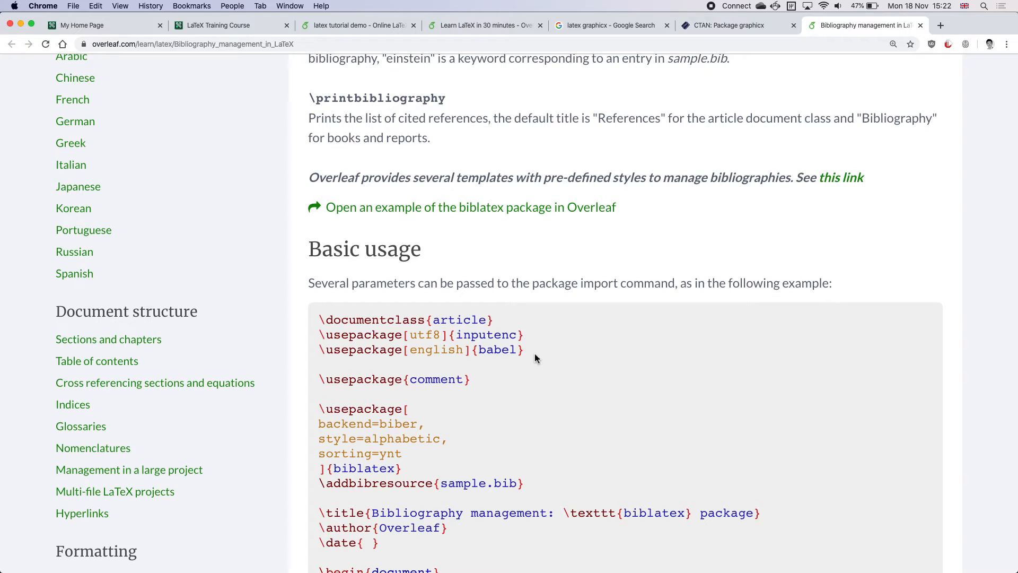
scroll(535, 355, "down", 2)
scroll(534, 358, "down", 3)
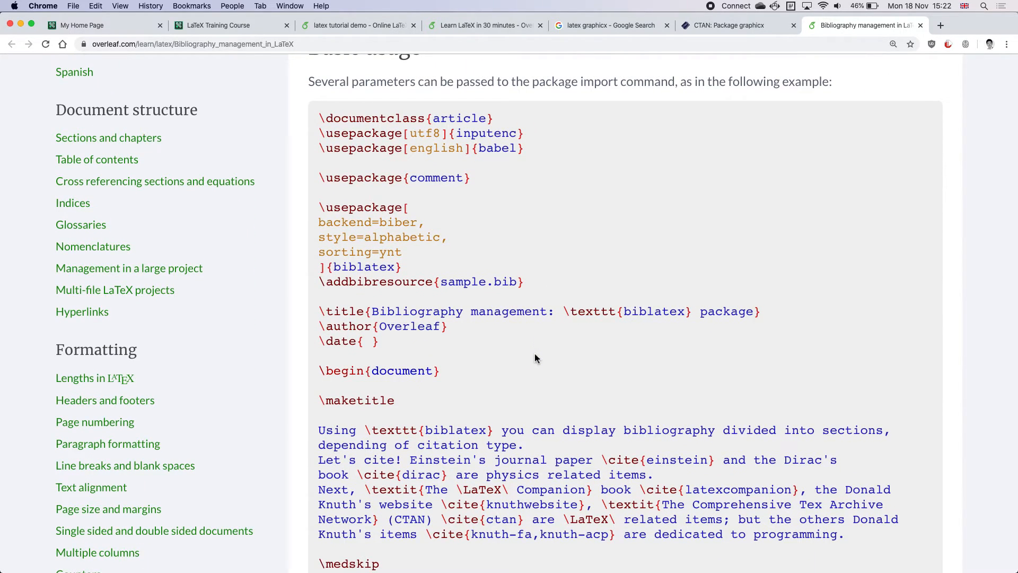
scroll(535, 359, "down", 6)
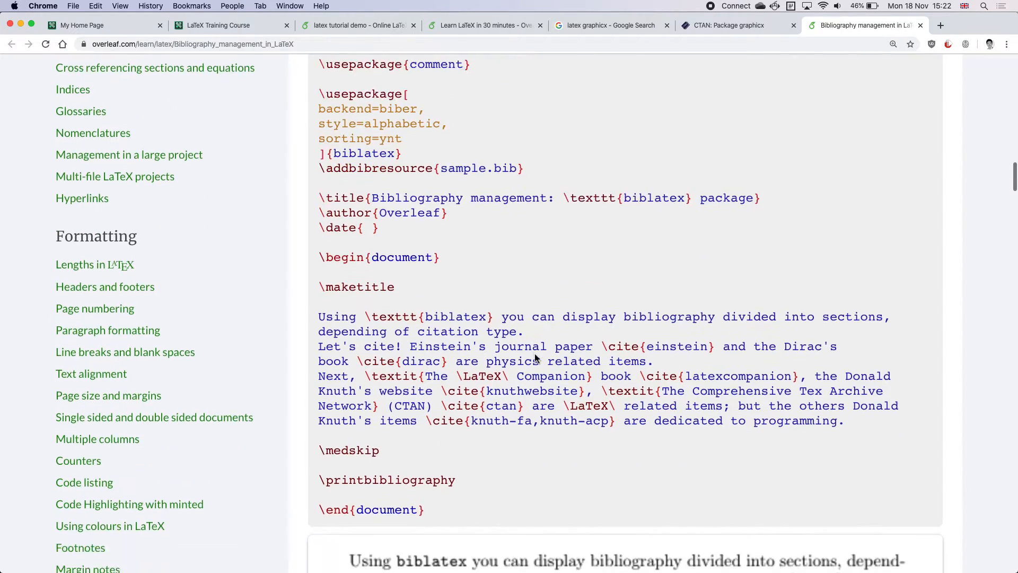
scroll(538, 359, "up", 6)
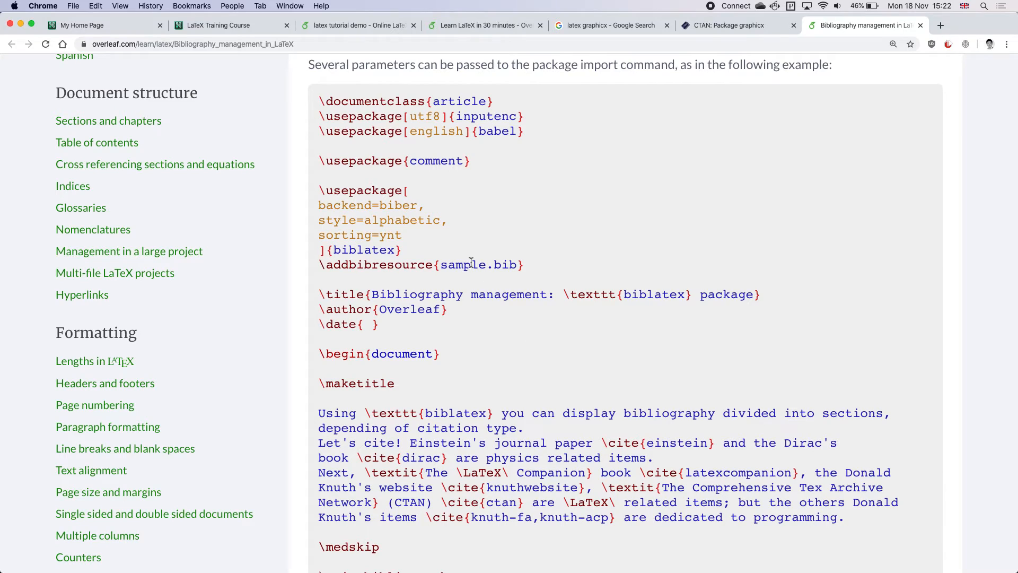
double_click(365, 250)
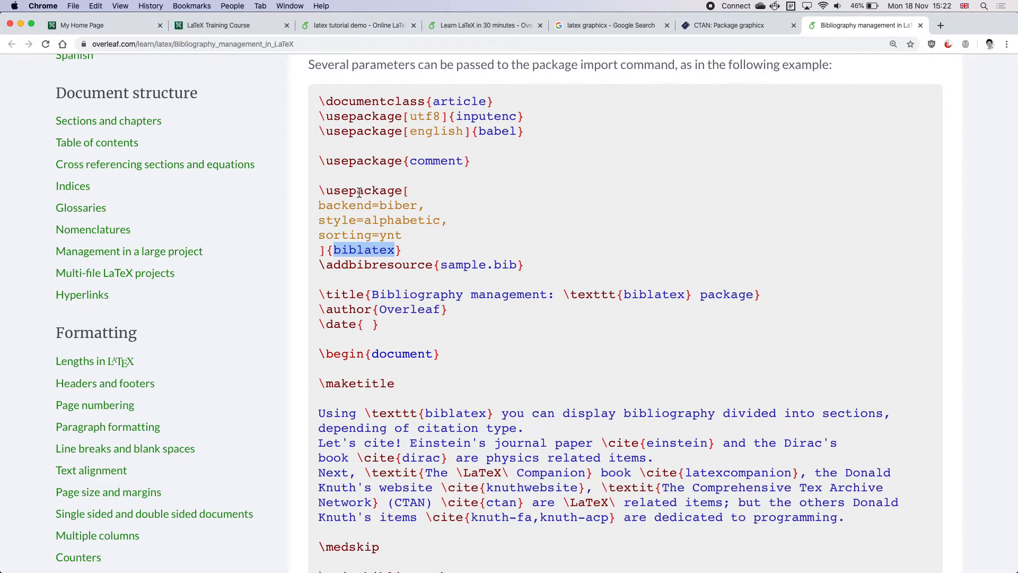
left_click_drag(319, 191, 400, 190)
double_click(367, 249)
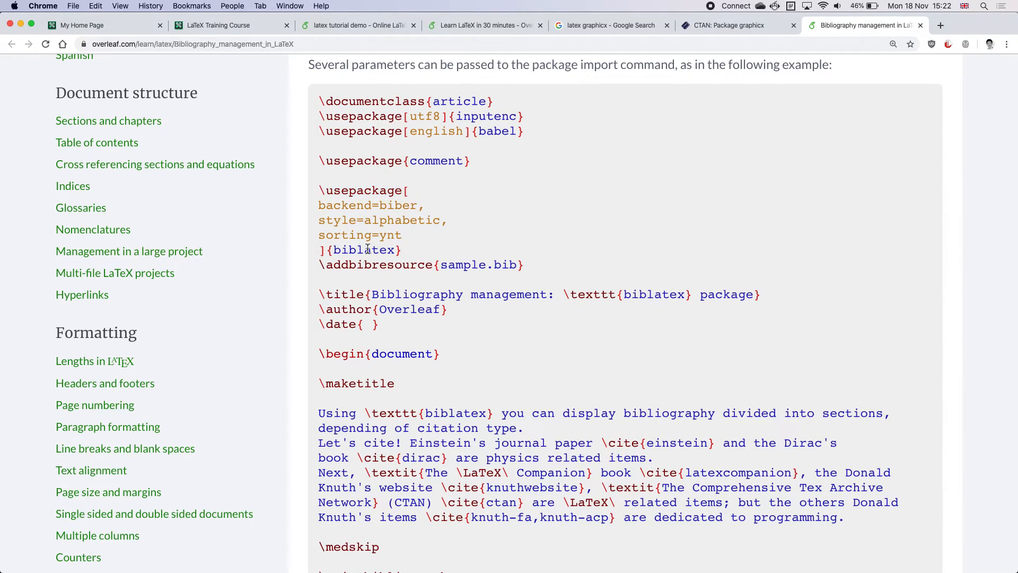
left_click(403, 213)
left_click_drag(406, 193, 328, 249)
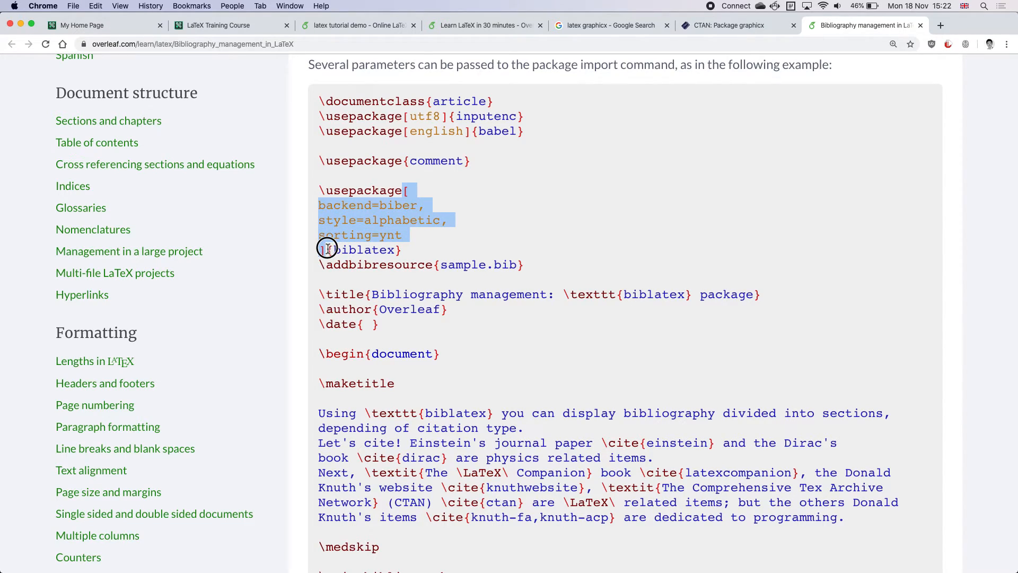
left_click(438, 221)
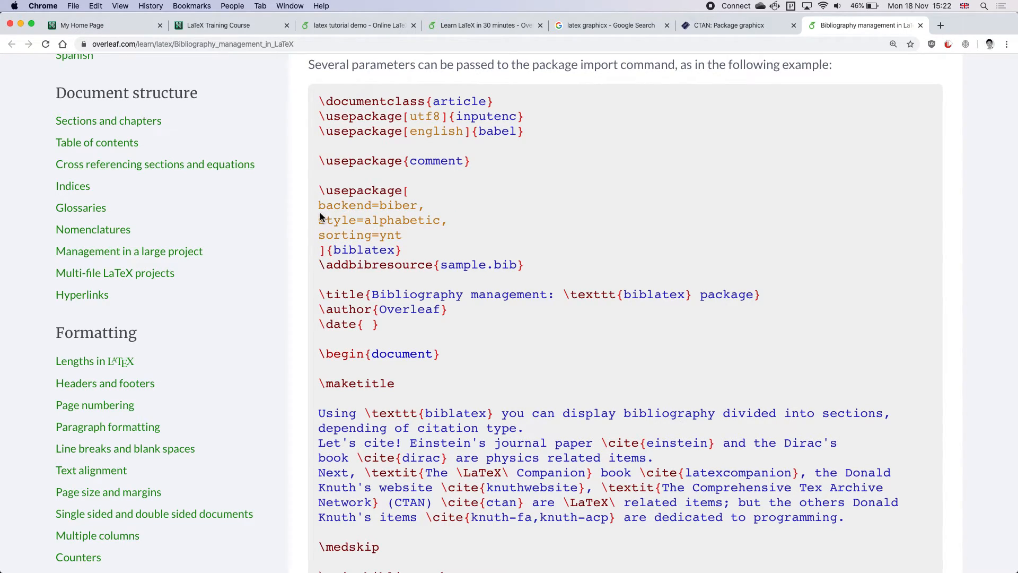
Examine the backend=biber, style=alphabetic and sorting=ynt options of the biblatex import one by one.
left_click_drag(319, 205, 422, 210)
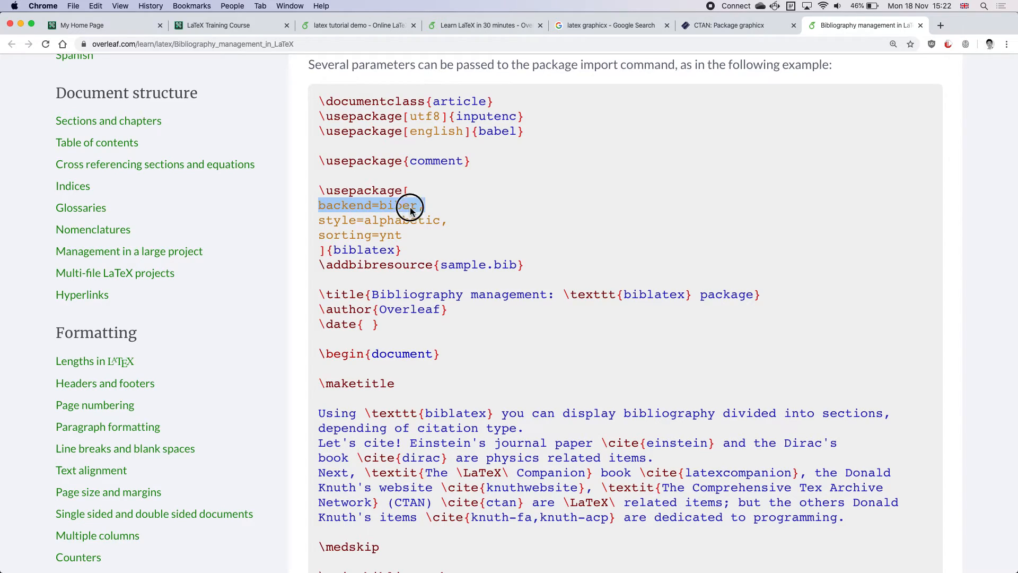
double_click(409, 207)
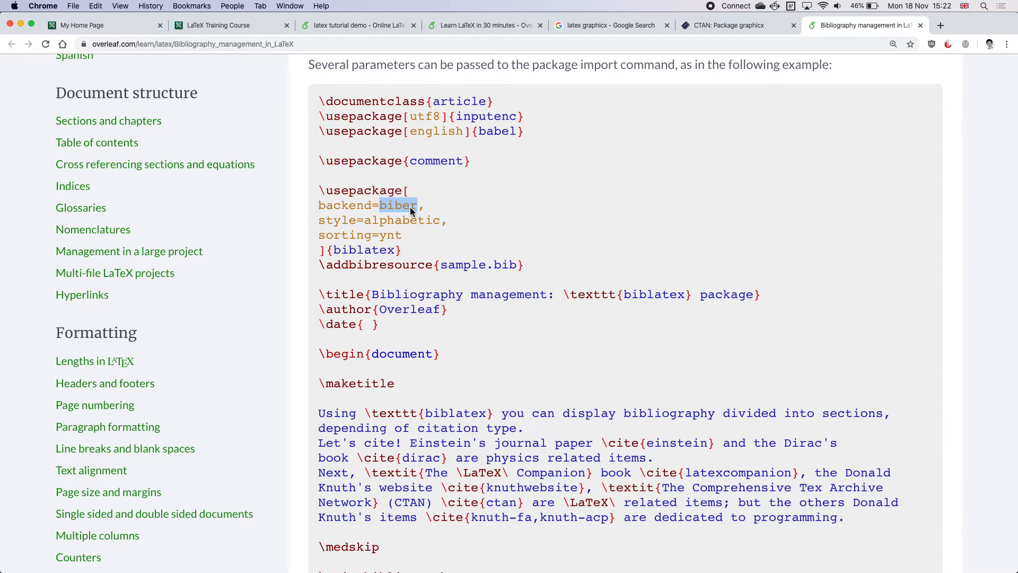
double_click(366, 253)
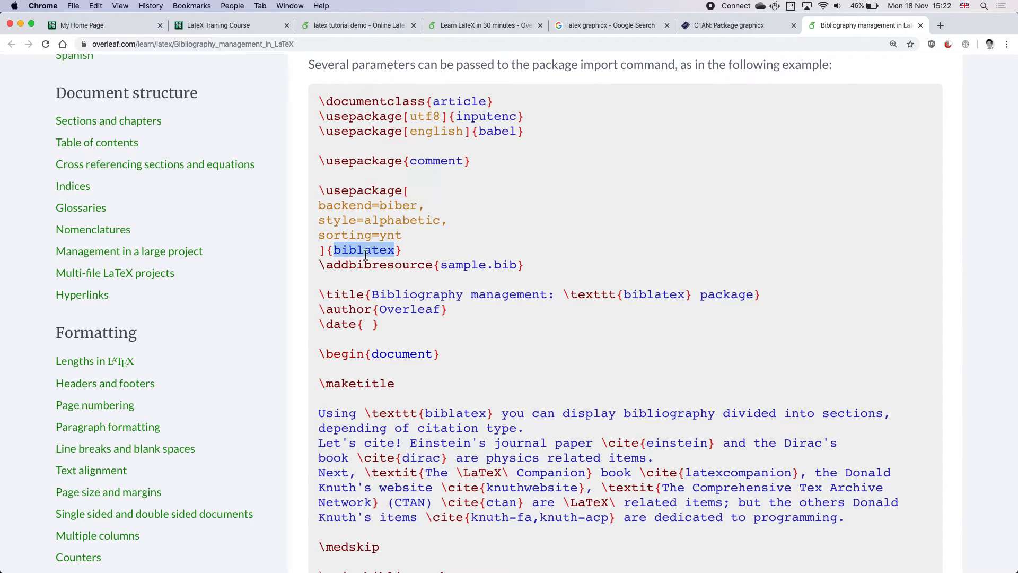
left_click(412, 248)
left_click_drag(319, 223, 444, 227)
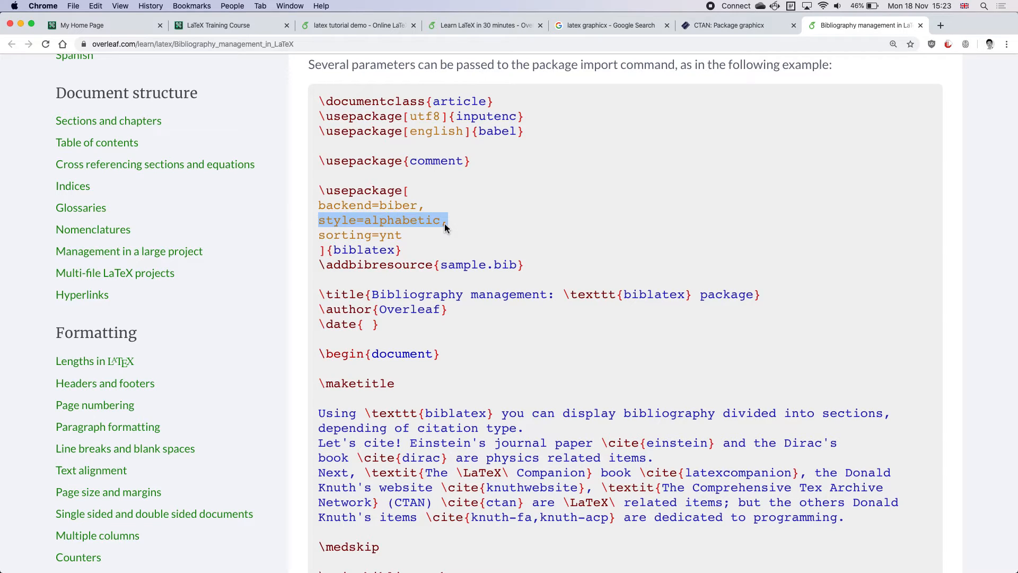
left_click(422, 217)
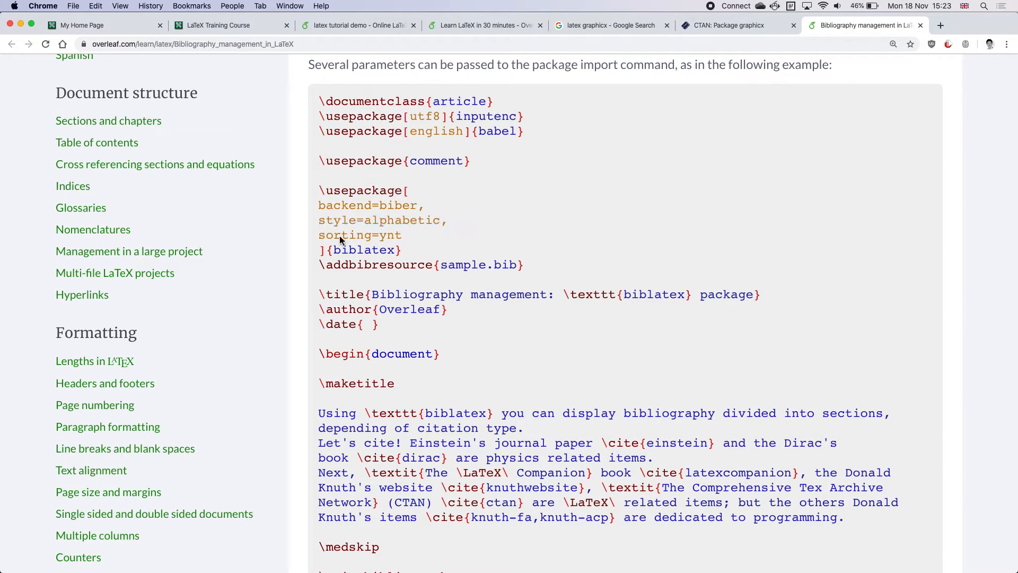
left_click_drag(319, 237, 403, 240)
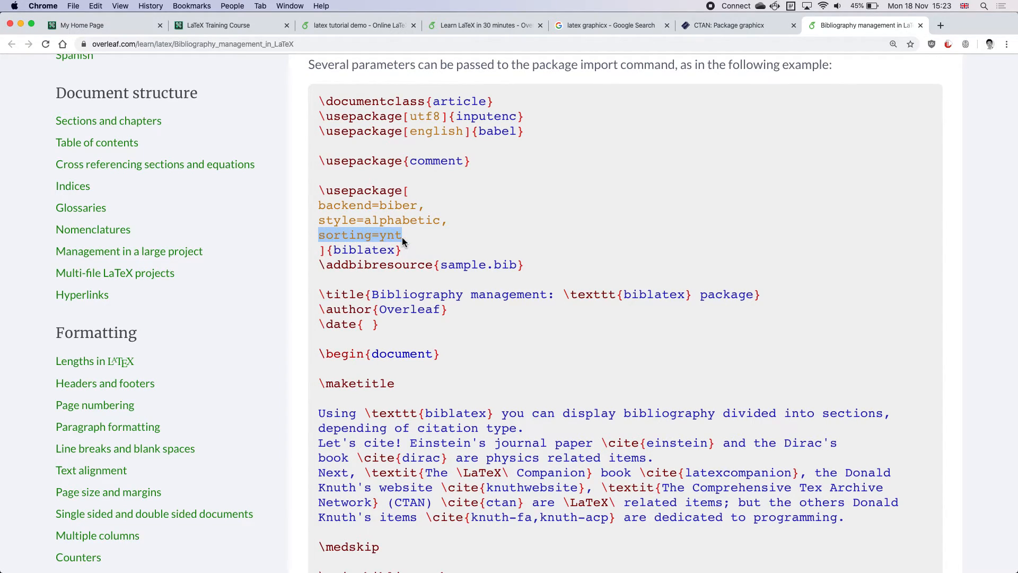
Compare the example code with its rendered citations and References list.
scroll(530, 292, "down", 2)
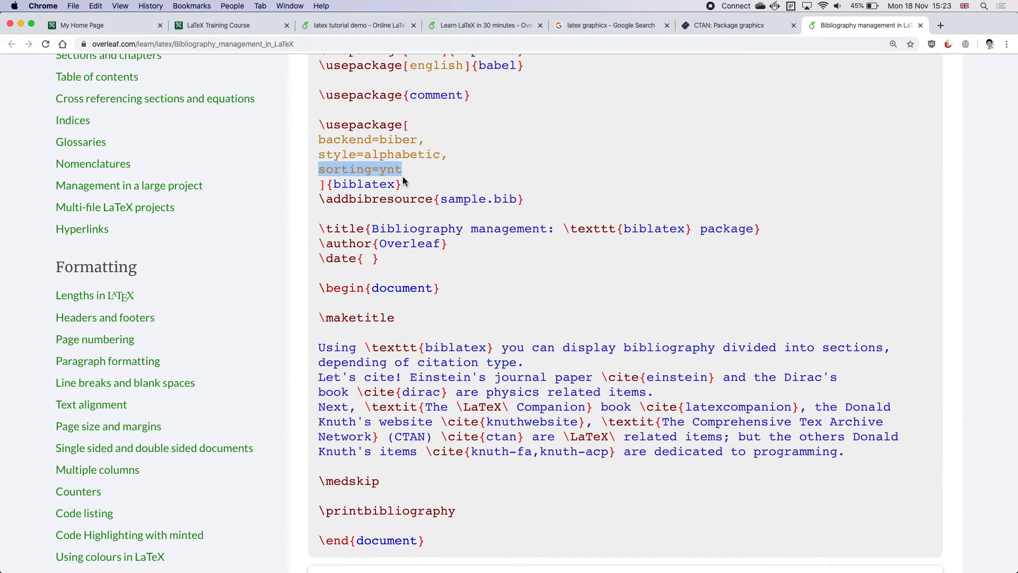
scroll(402, 178, "down", 10)
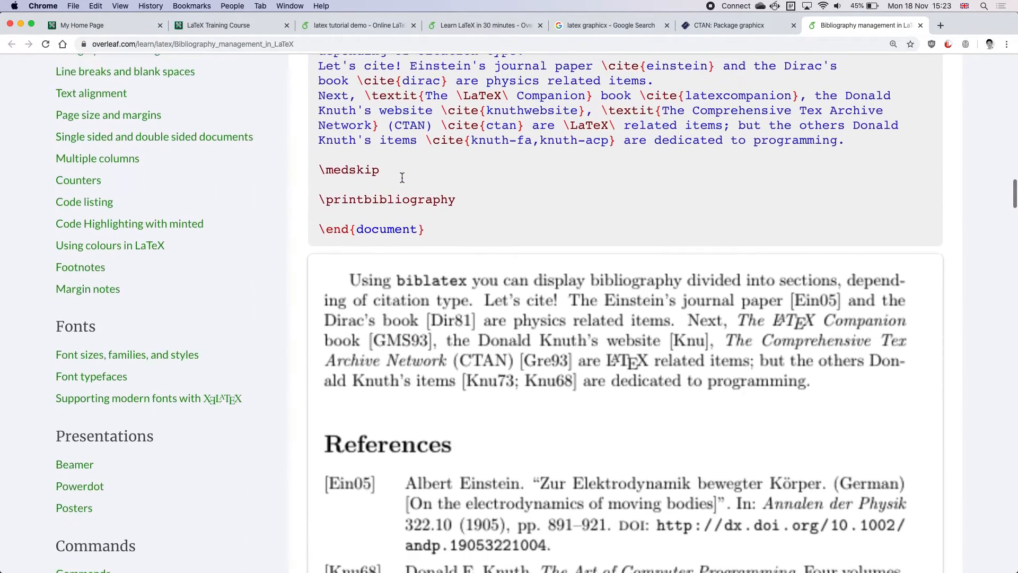
scroll(404, 182, "down", 2)
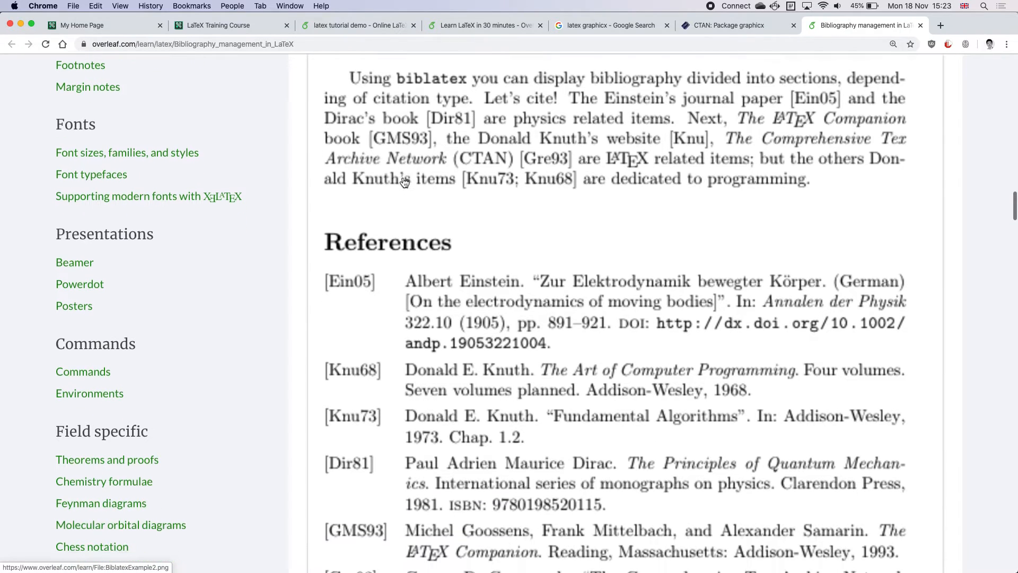
scroll(404, 181, "down", 5)
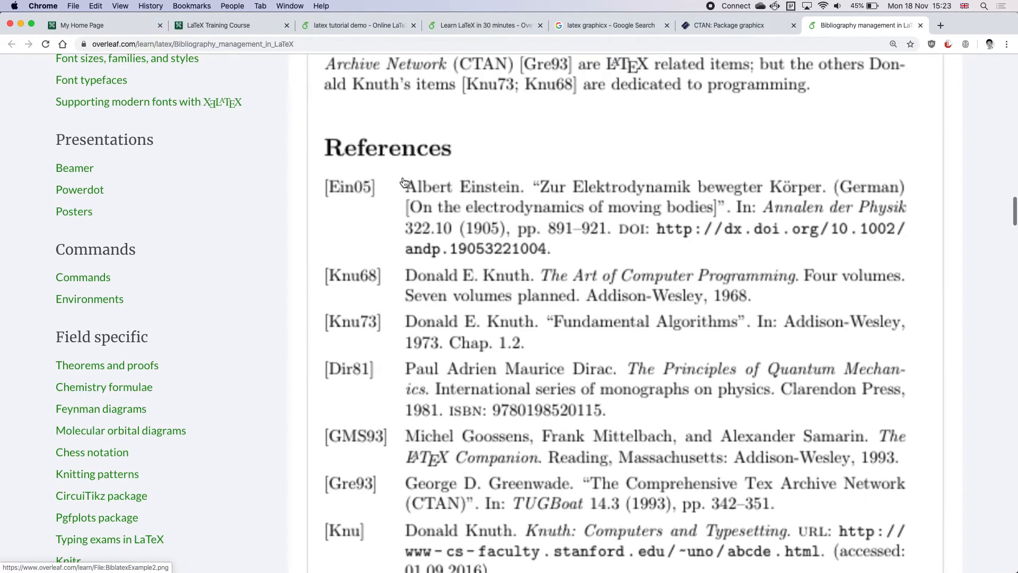
scroll(404, 181, "up", 15)
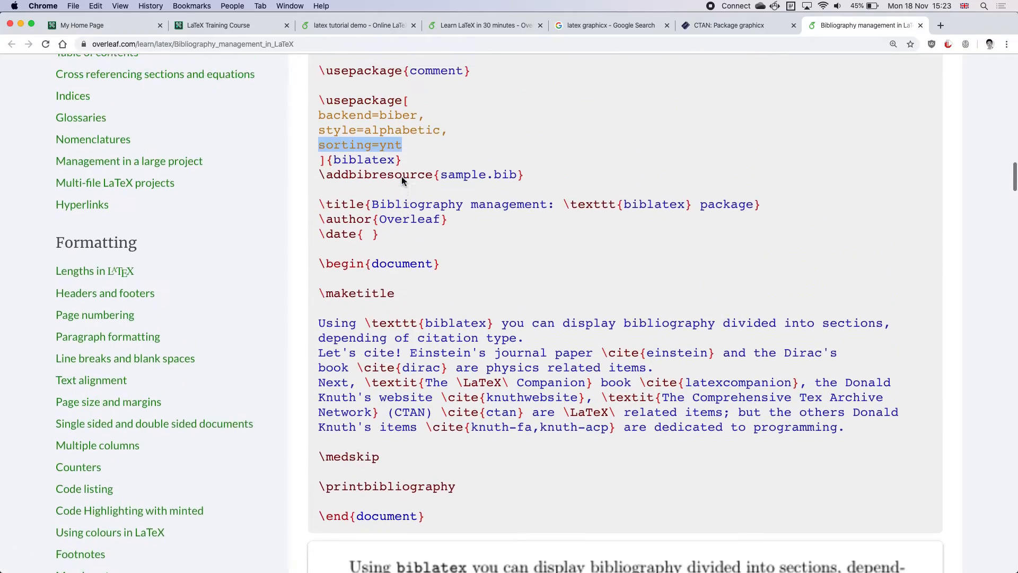
left_click(436, 228)
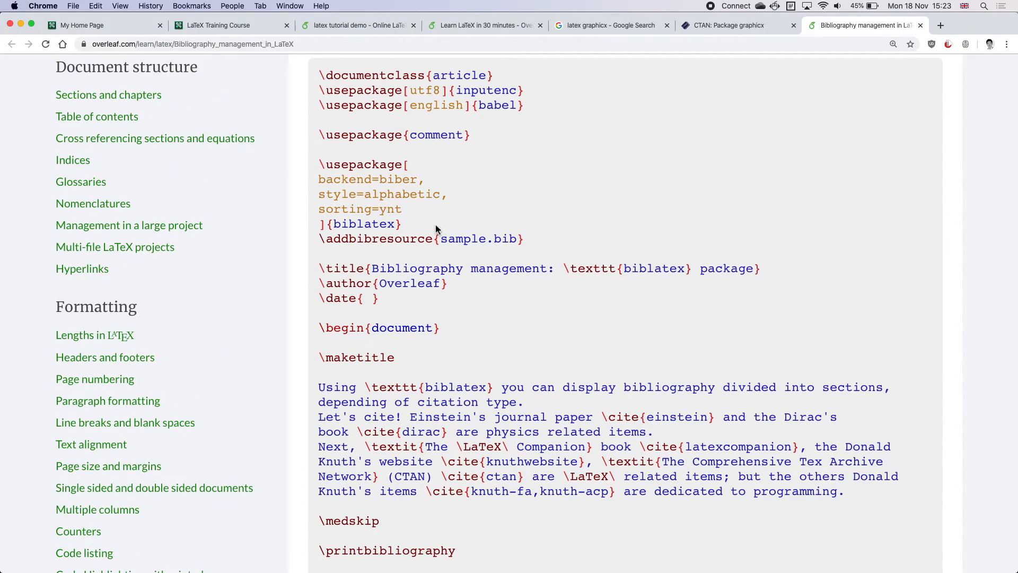
Read the explanations of the biblatex import options and look over the section on the bibliography file.
scroll(436, 228, "down", 20)
scroll(438, 230, "down", 5)
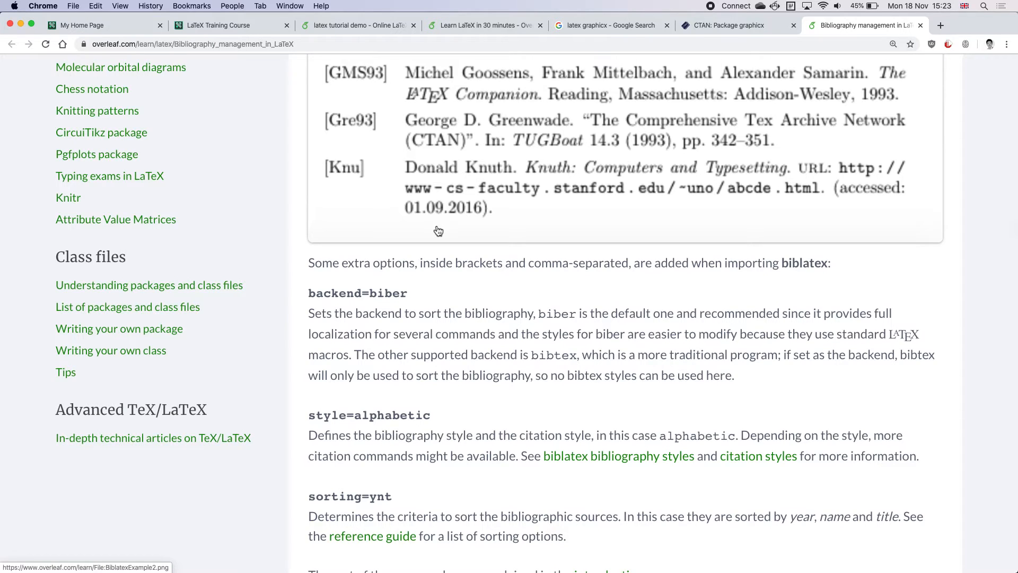
scroll(438, 229, "down", 5)
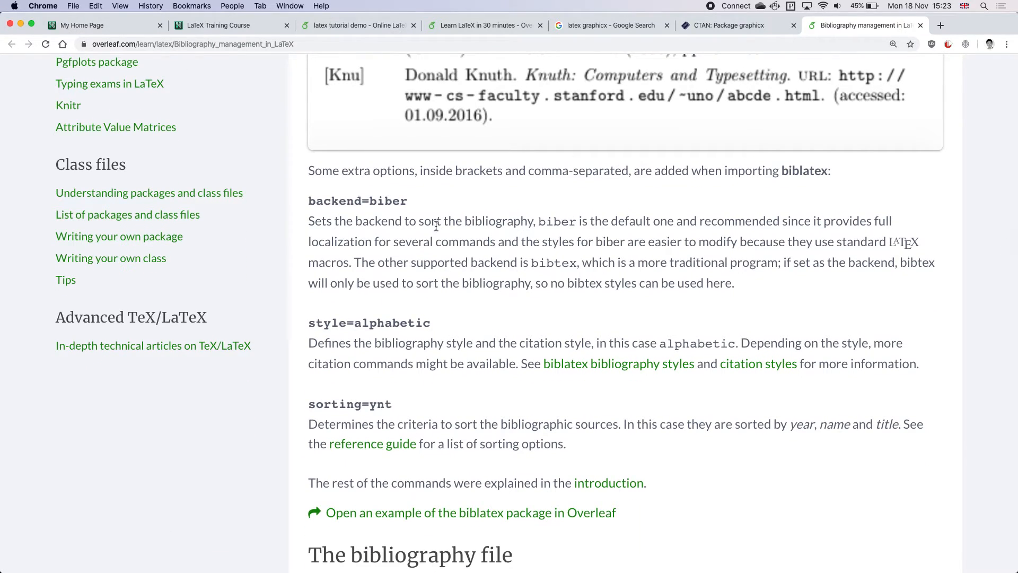
scroll(435, 226, "down", 10)
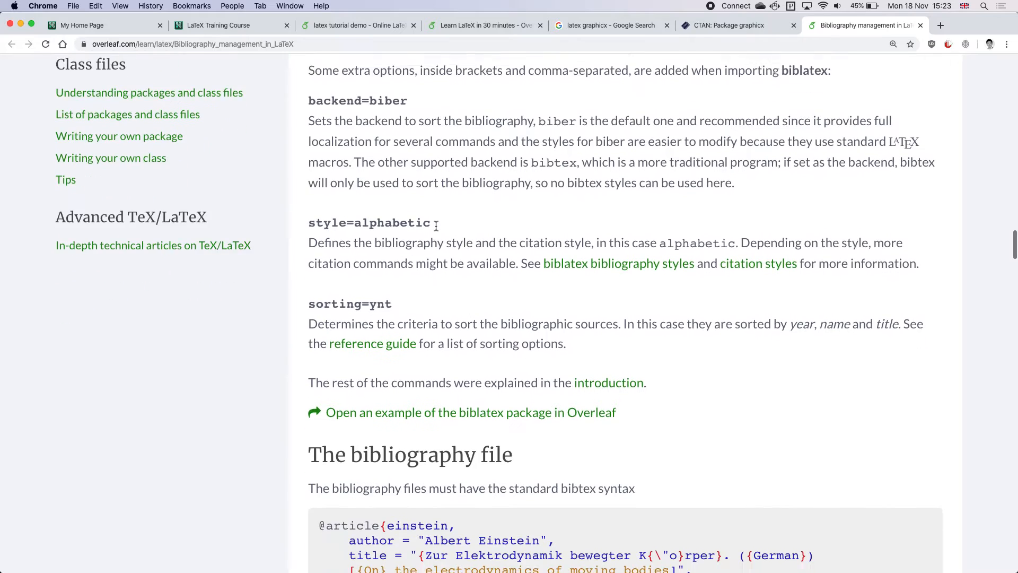
scroll(436, 228, "down", 10)
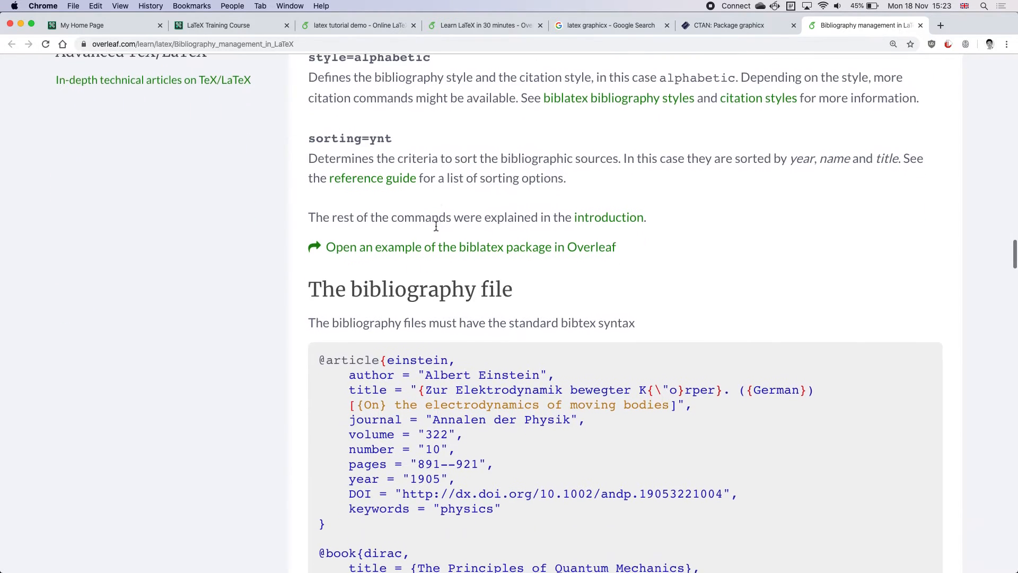
scroll(436, 226, "down", 5)
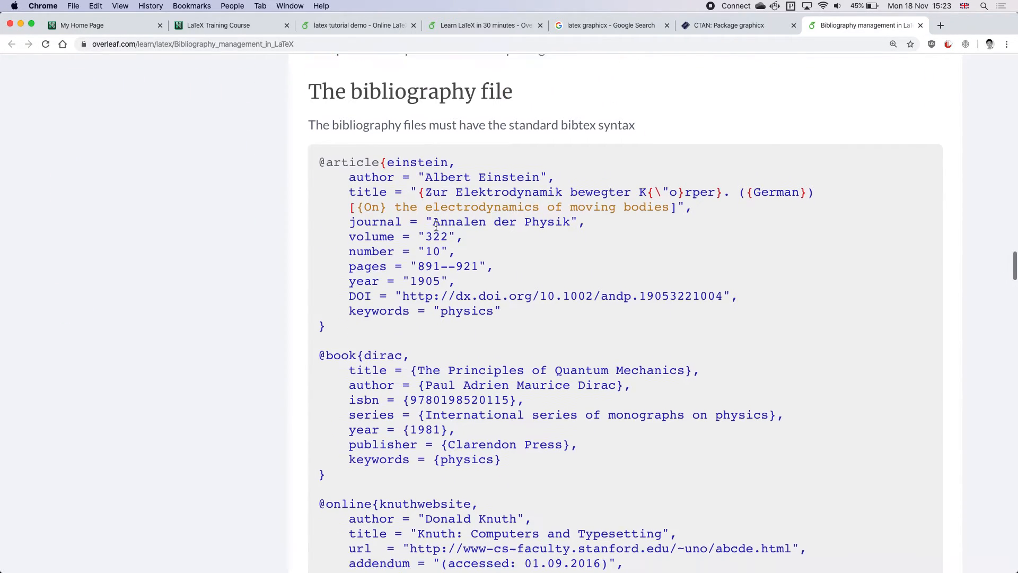
scroll(436, 227, "up", 8)
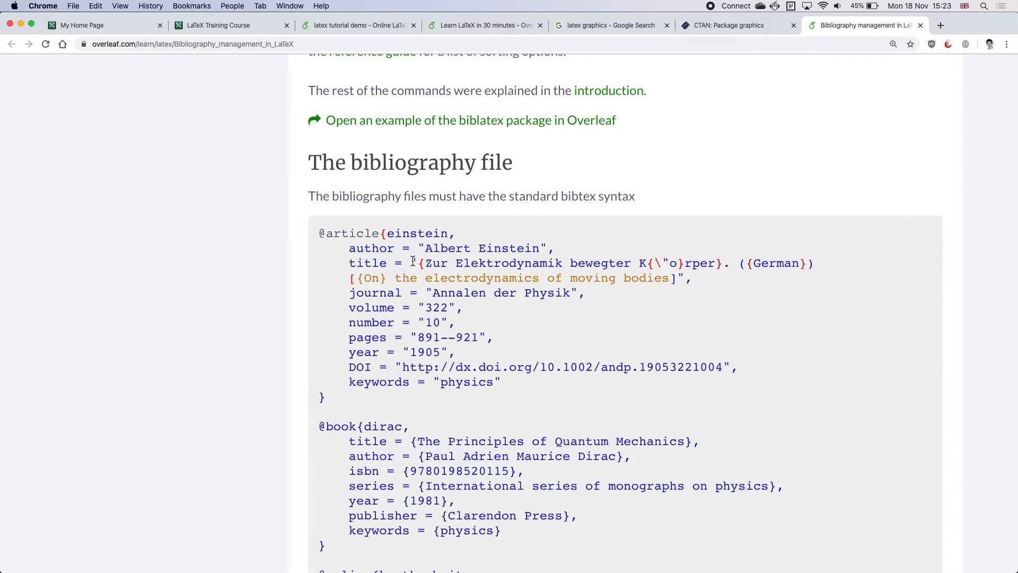
Return to the Basic usage code and examine the \addbibresource{sample.bib} line, including its file name and .bib extension.
scroll(414, 261, "up", 20)
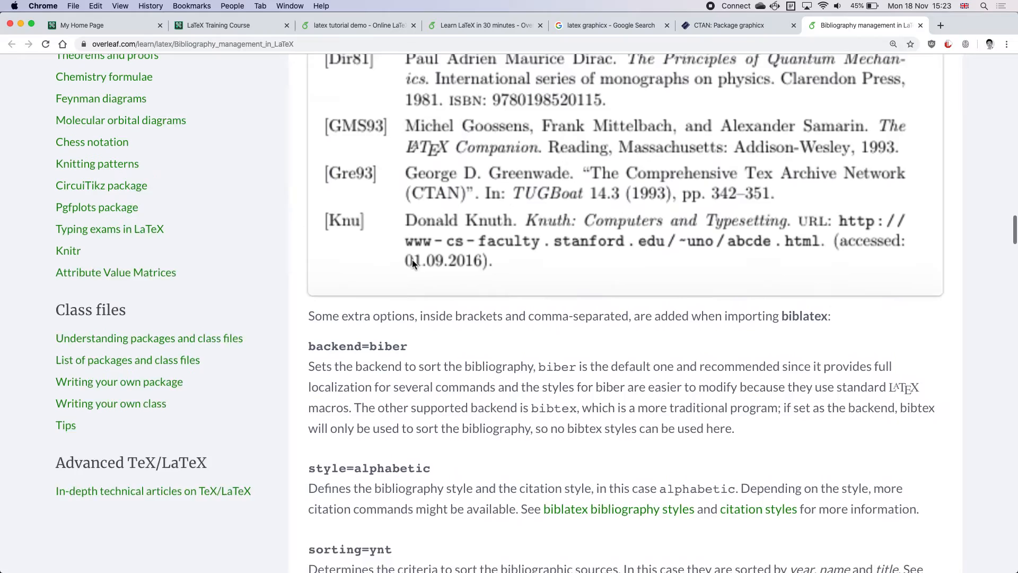
scroll(415, 265, "up", 15)
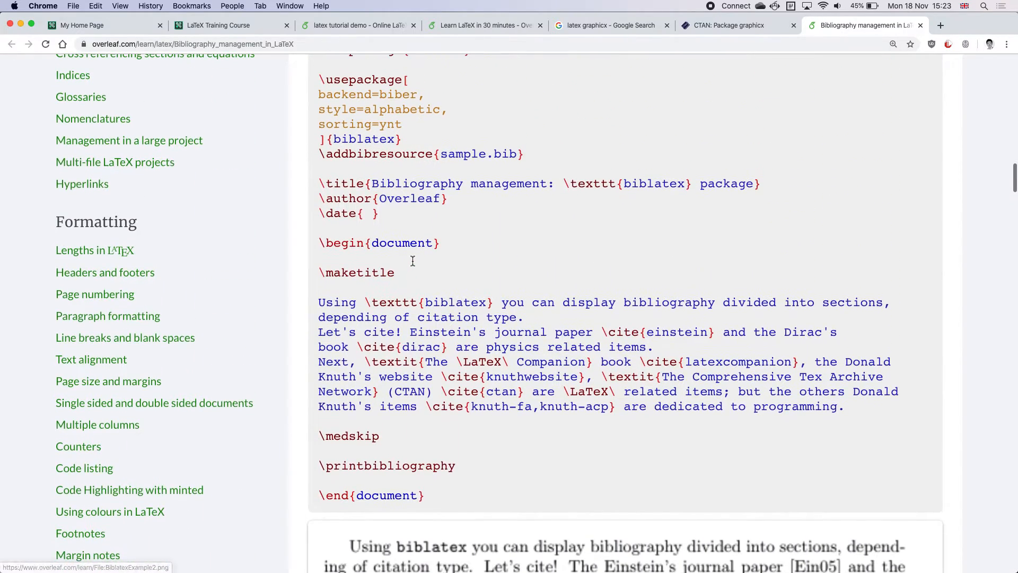
scroll(446, 245, "up", 2)
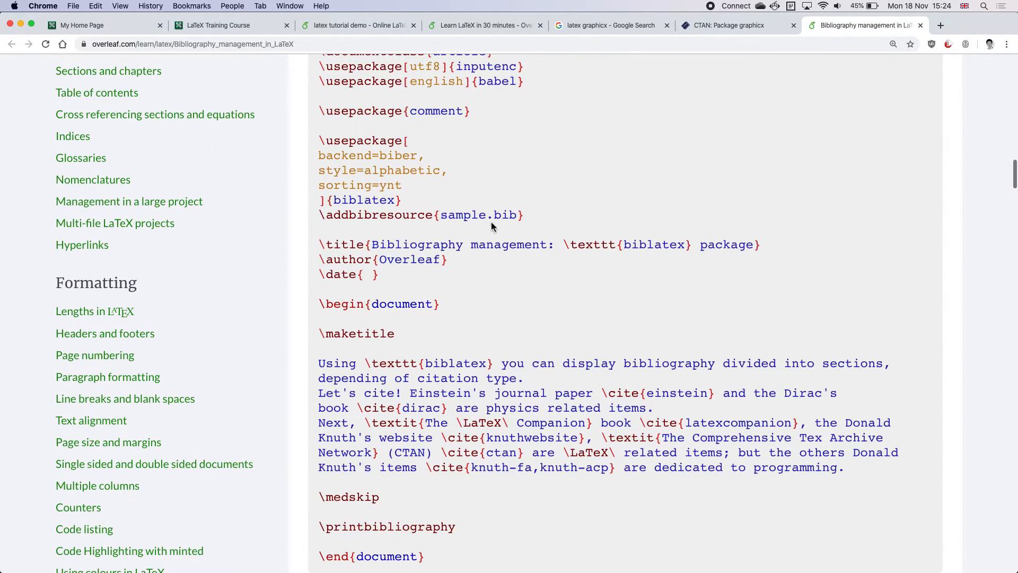
left_click_drag(525, 215, 320, 218)
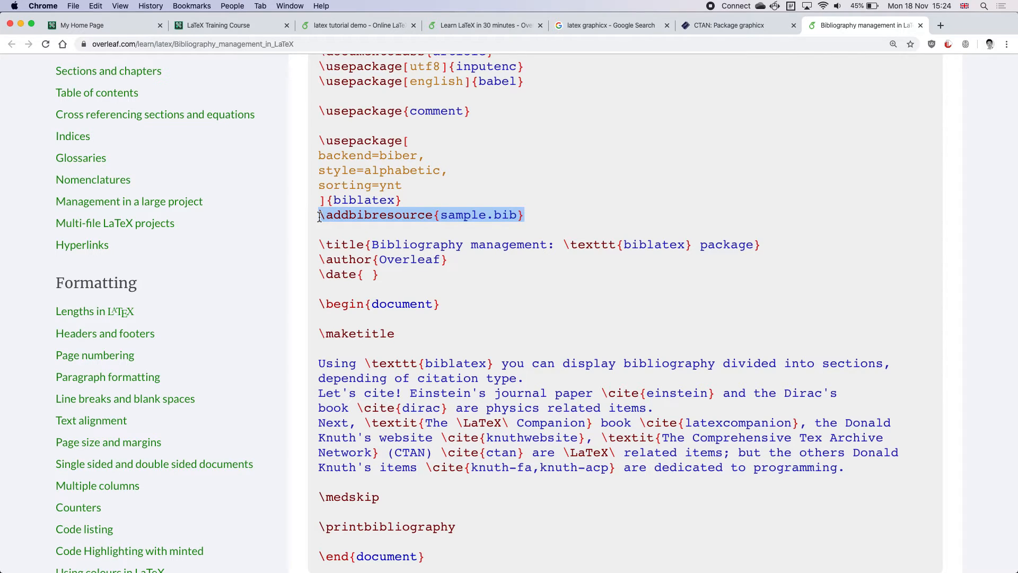
left_click(467, 228)
left_click_drag(443, 215, 516, 214)
left_click(485, 216)
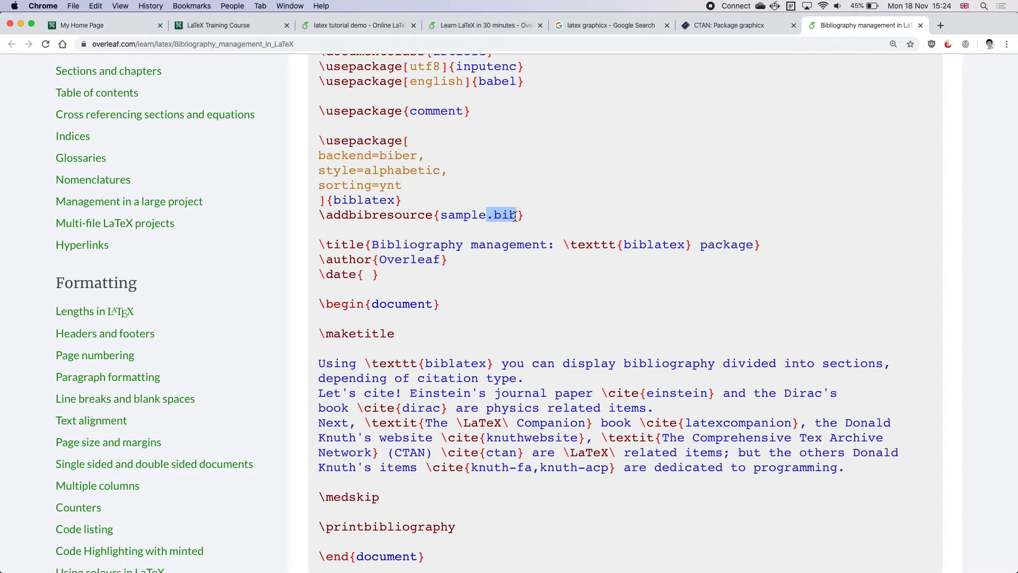
double_click(467, 216)
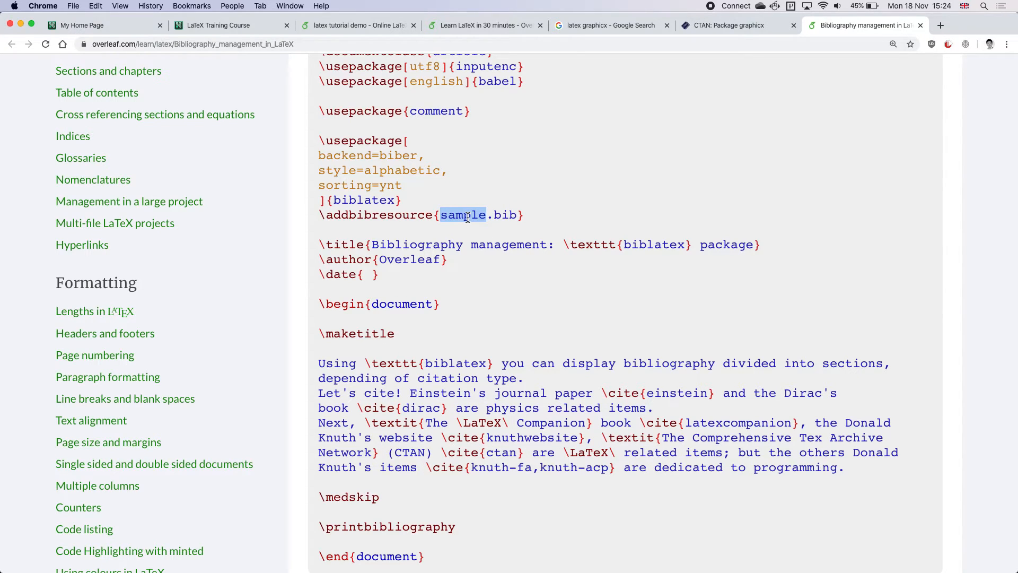
Examine the sample BibTeX entries in the section on the bibliography file.
scroll(467, 216, "down", 20)
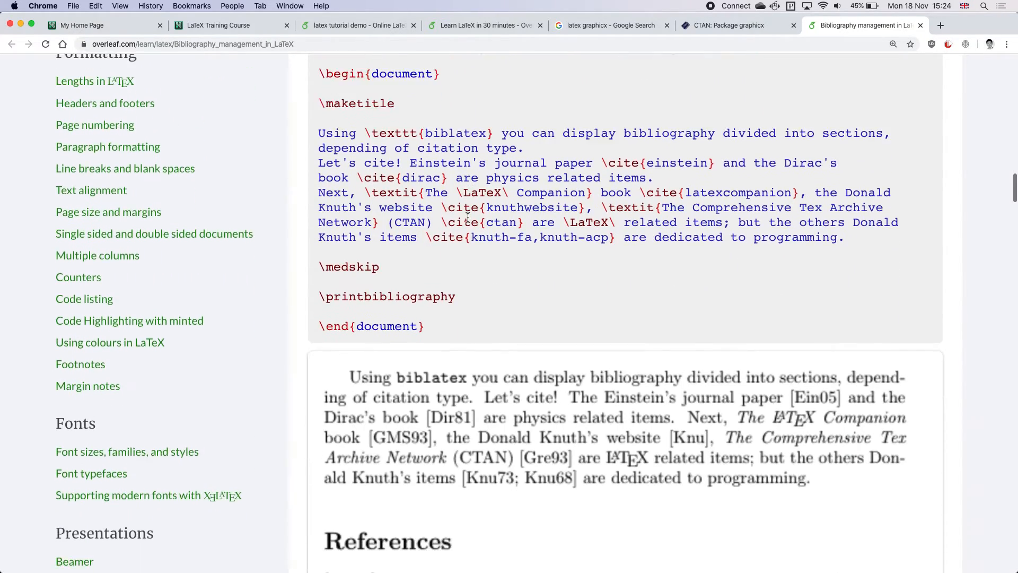
scroll(467, 217, "down", 10)
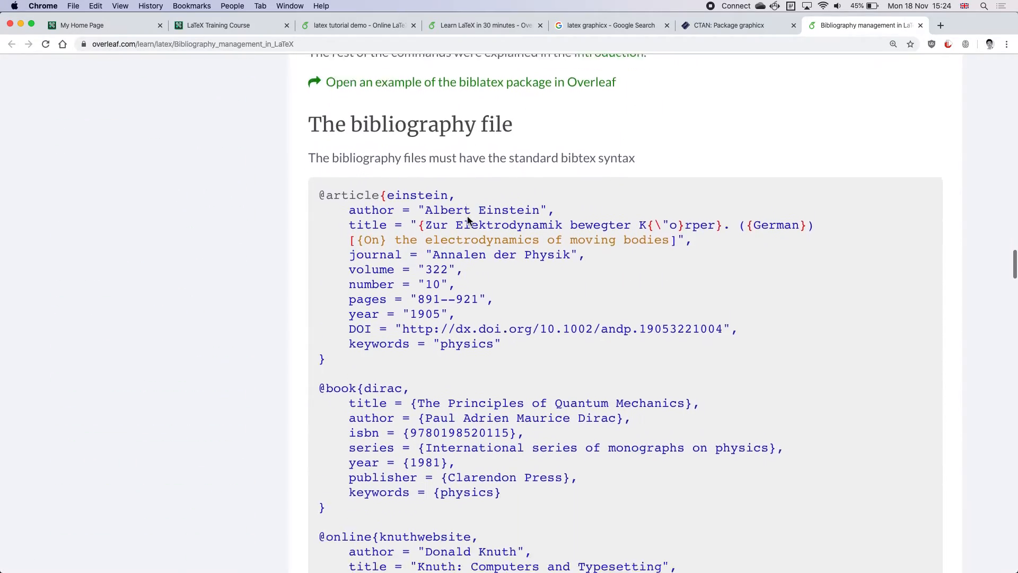
scroll(467, 216, "up", 3)
scroll(467, 216, "up", 5)
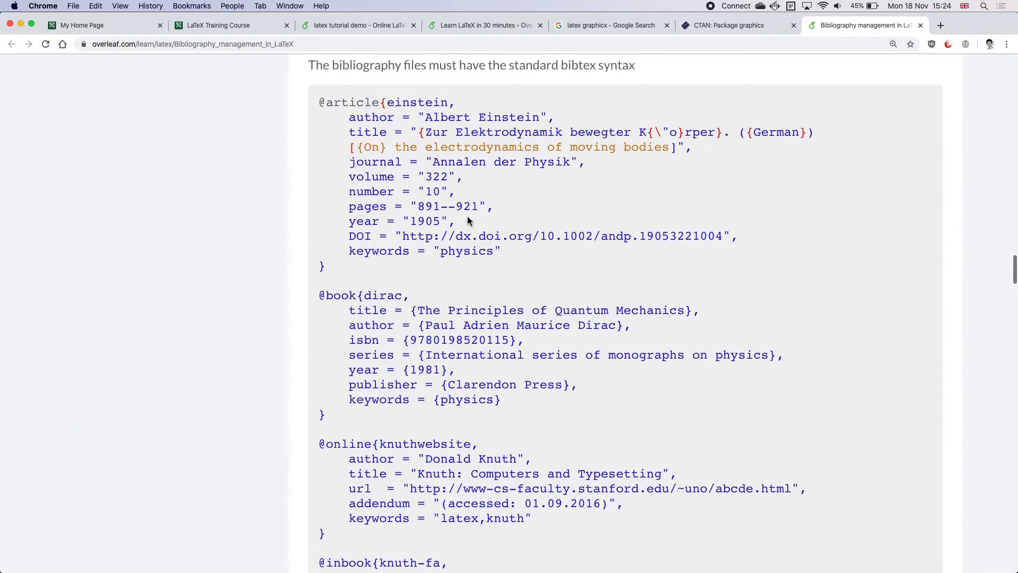
Examine the first sample entry, including its author, title and journal fields and its einstein citation key.
left_click(331, 301)
left_click_drag(330, 301, 303, 137)
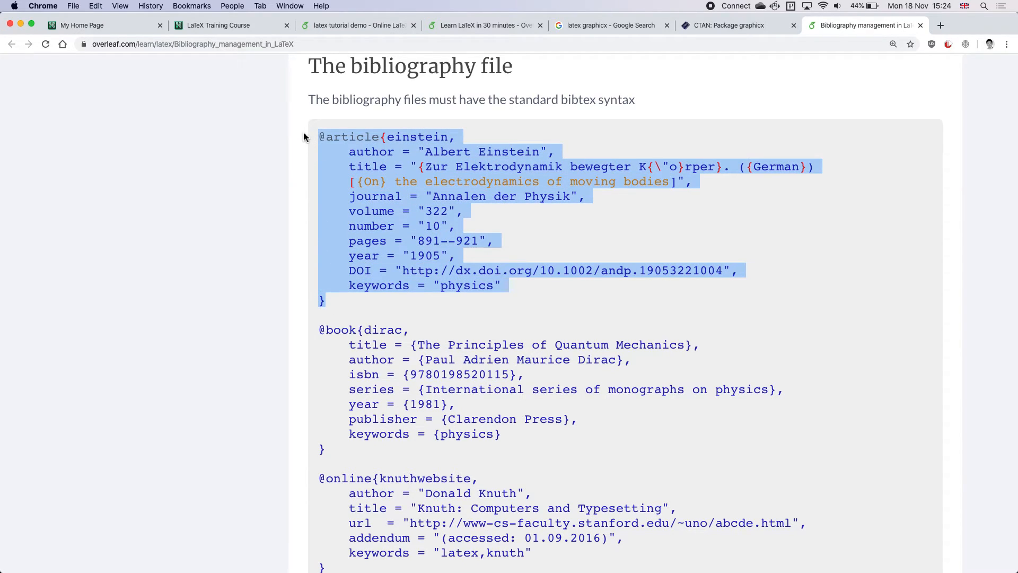
left_click(303, 137)
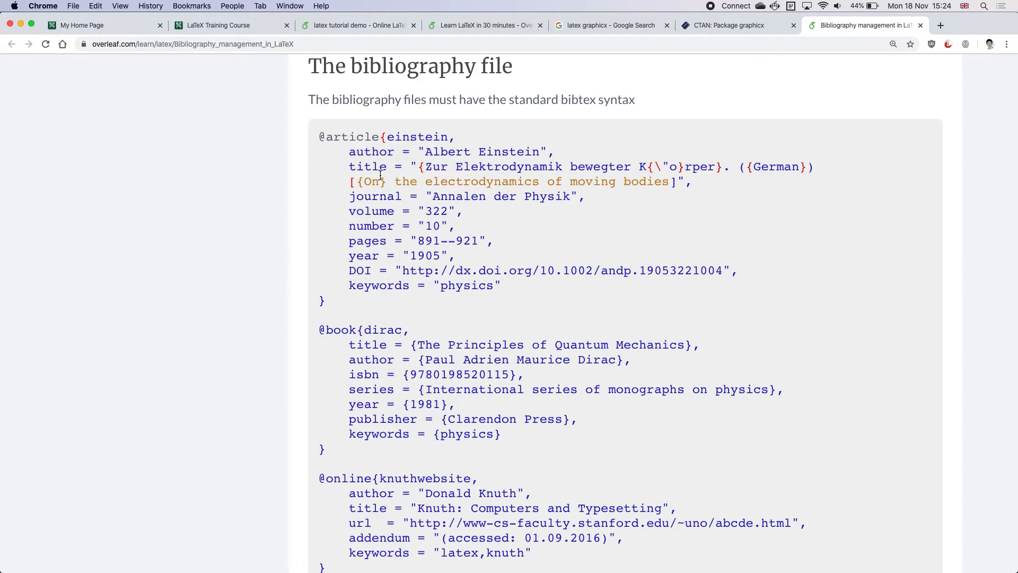
double_click(367, 154)
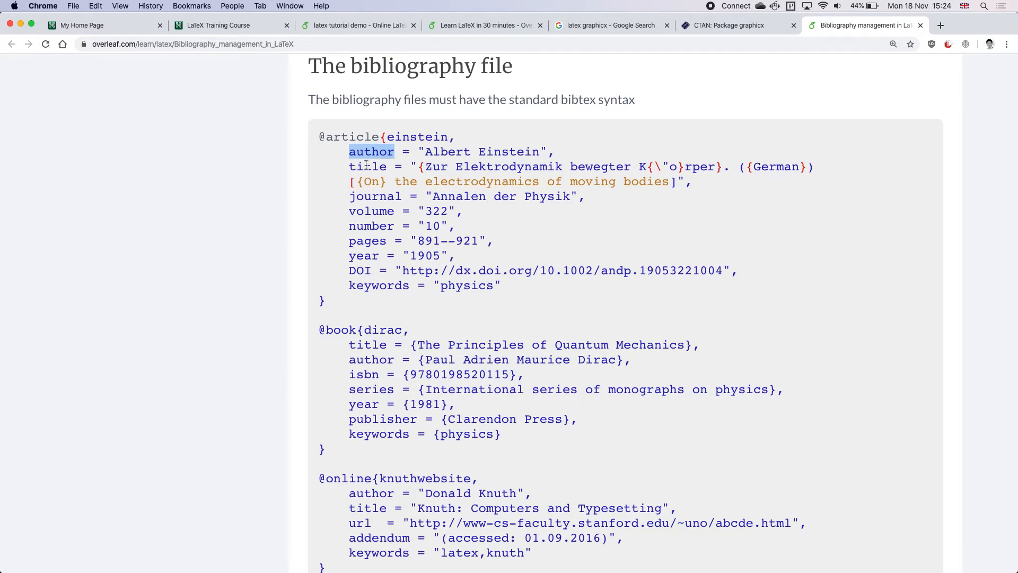
double_click(367, 165)
left_click(368, 197)
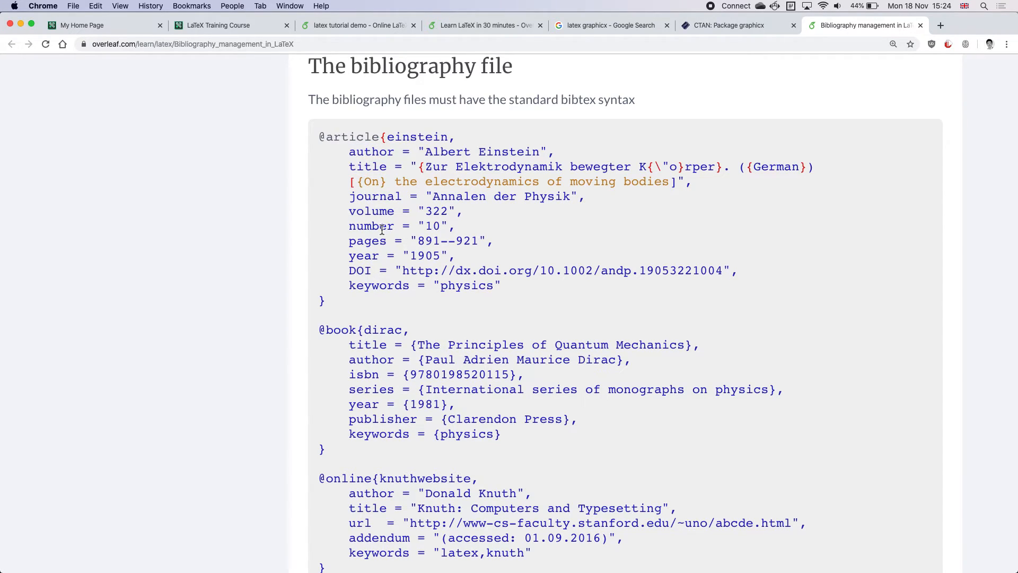
double_click(418, 139)
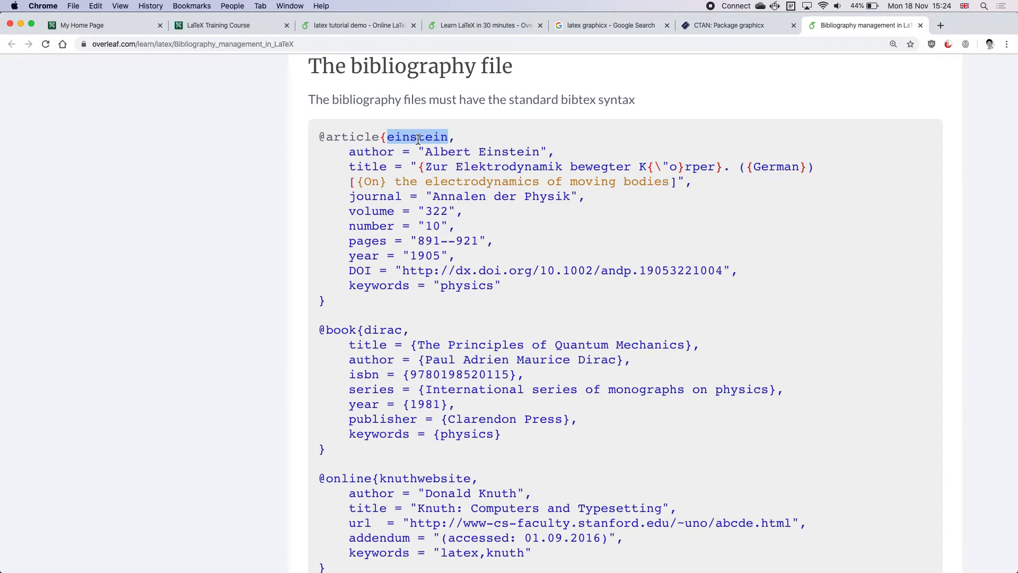
Compare the entry types of the sample records: article, book, online and inbook.
double_click(354, 139)
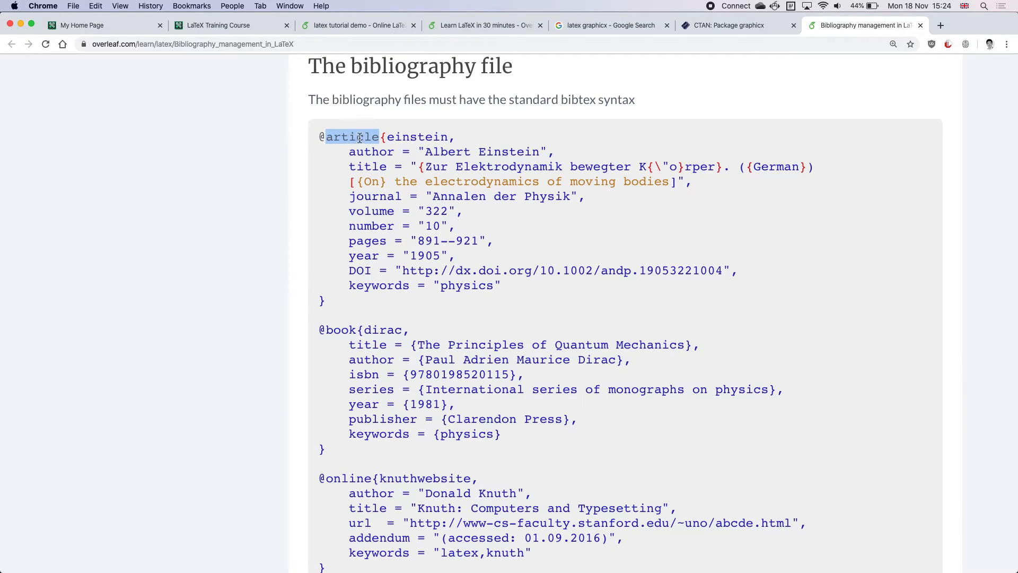
double_click(336, 330)
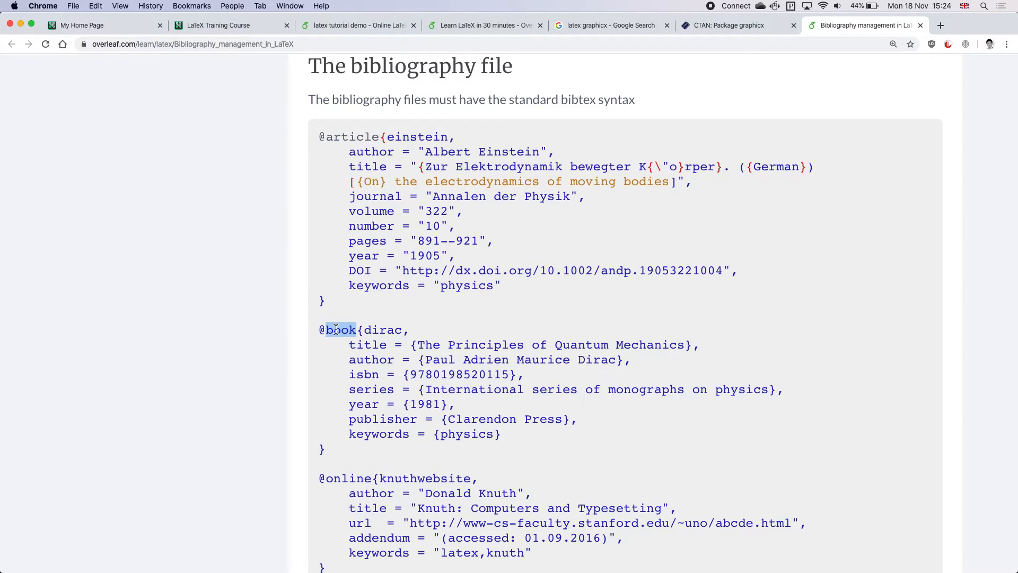
scroll(336, 371, "down", 4)
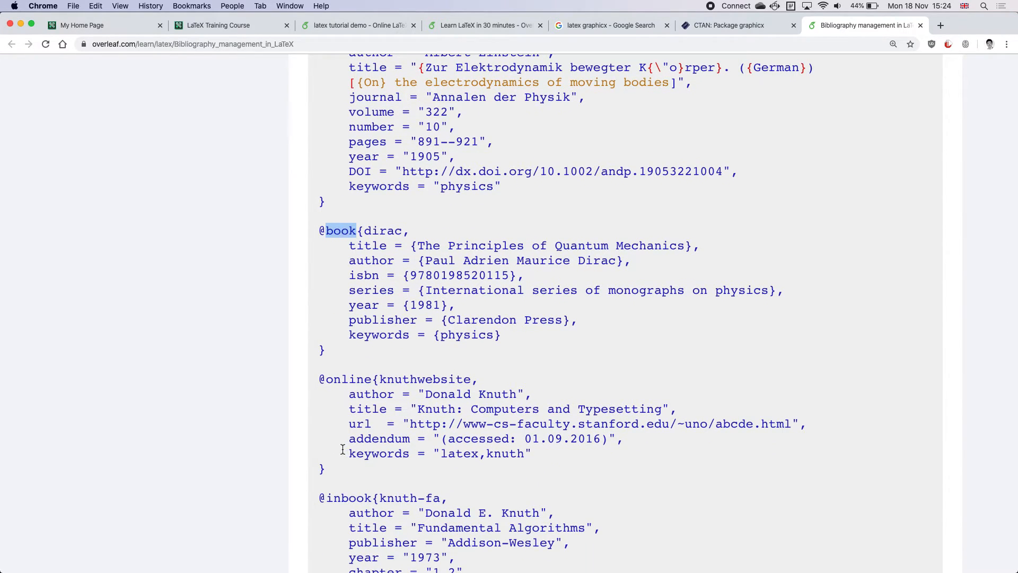
scroll(343, 449, "down", 7)
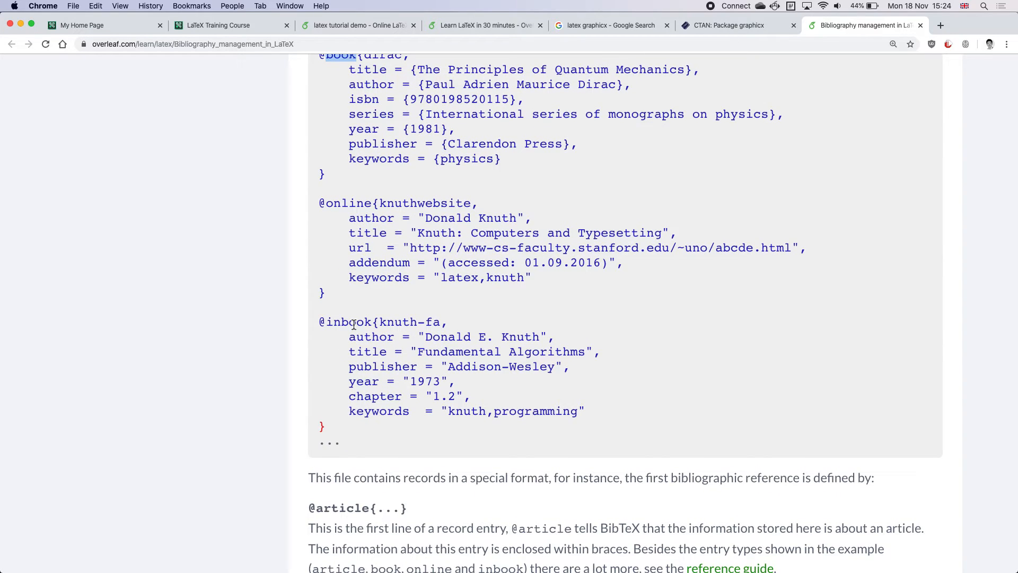
Match the einstein key in the bibliography file to the \cite{einstein} command in the Basic usage code.
scroll(354, 324, "up", 20)
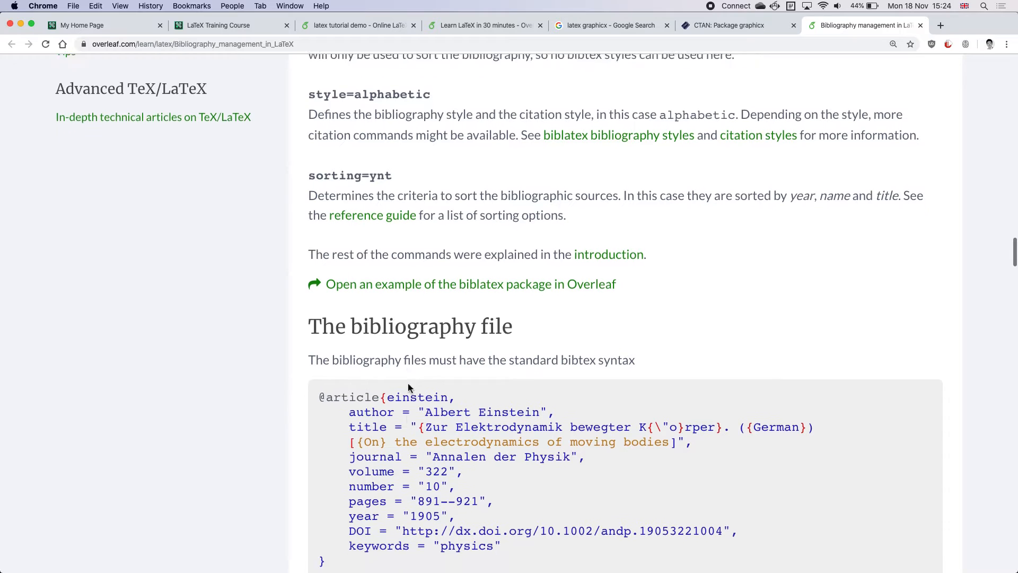
scroll(408, 388, "down", 2)
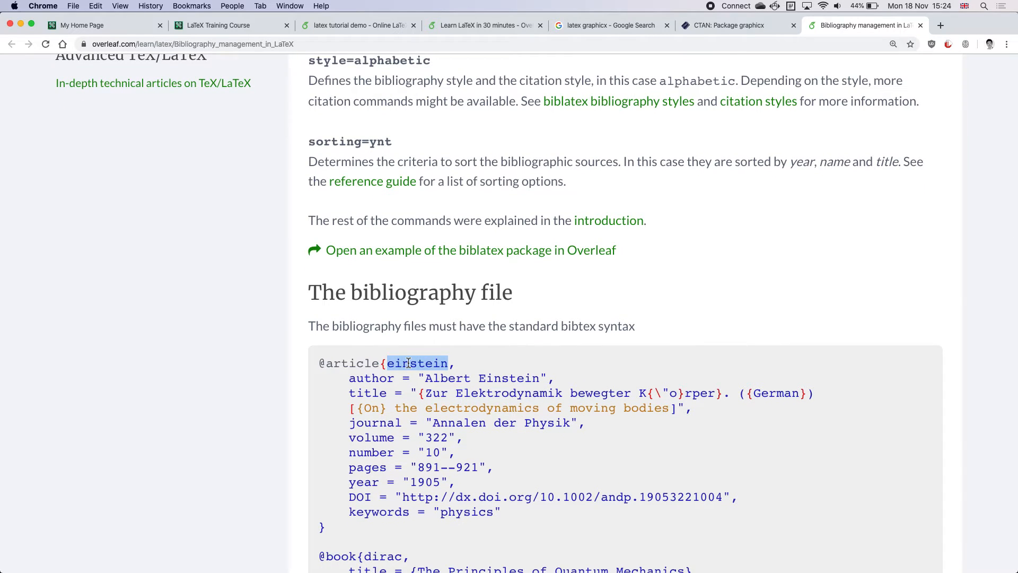
scroll(408, 363, "up", 15)
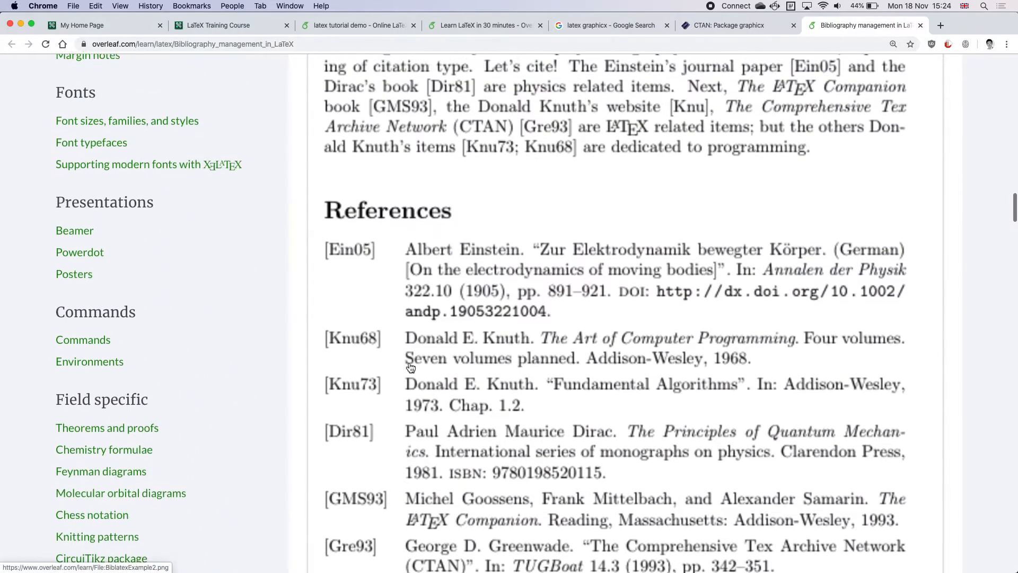
scroll(411, 367, "up", 8)
scroll(529, 290, "up", 4)
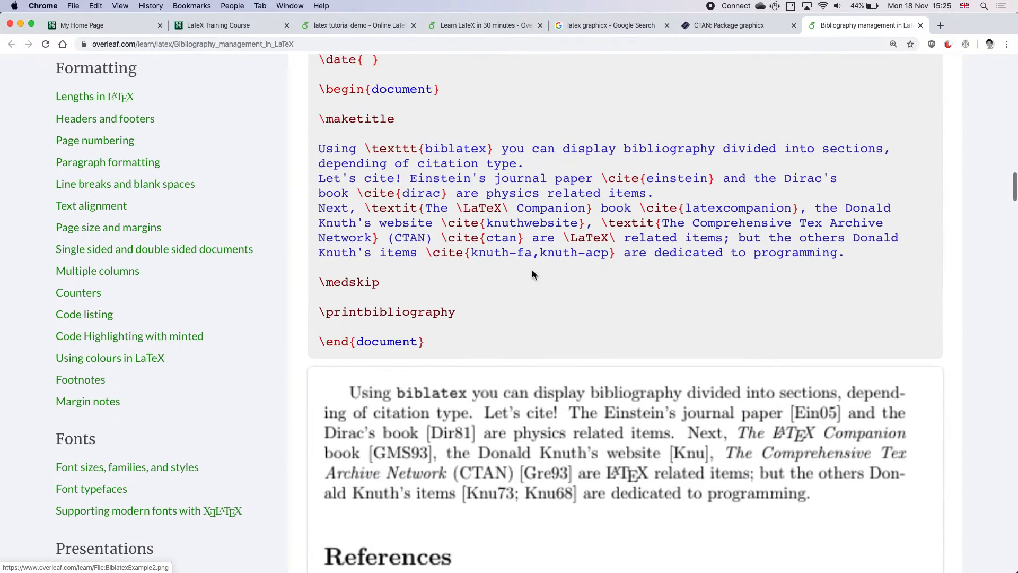
left_click_drag(601, 180, 711, 181)
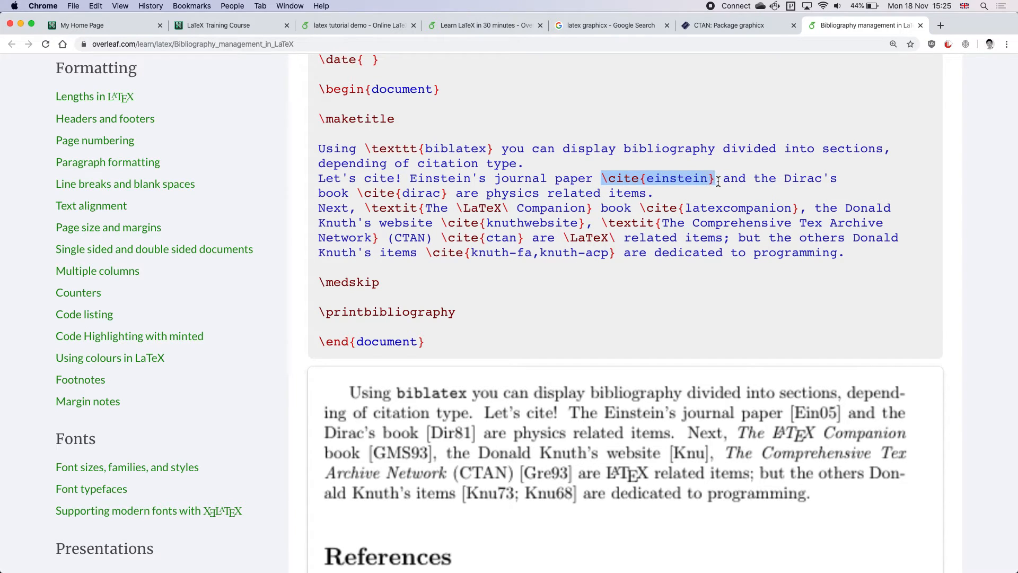
double_click(696, 181)
scroll(696, 181, "down", 20)
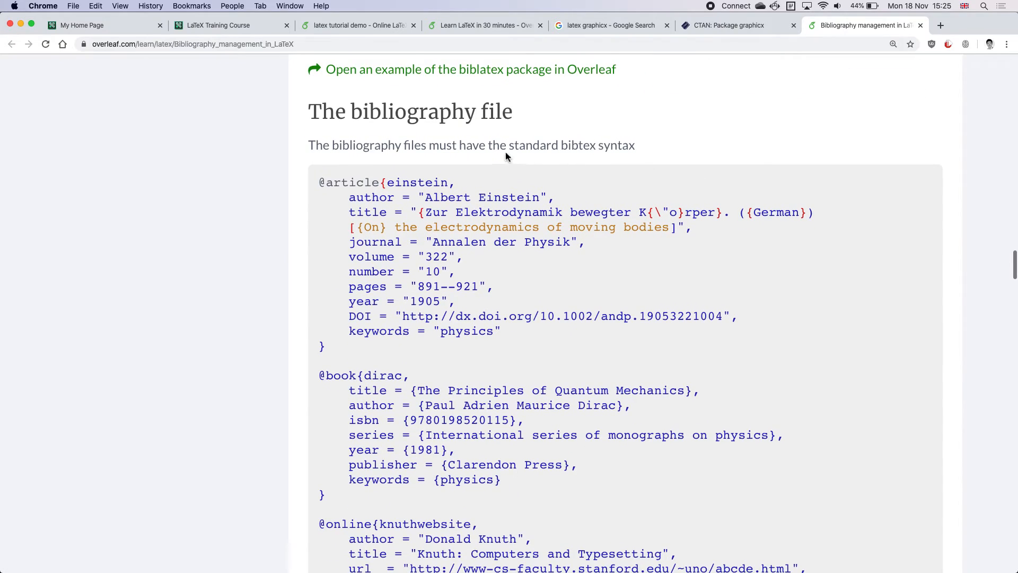
double_click(412, 185)
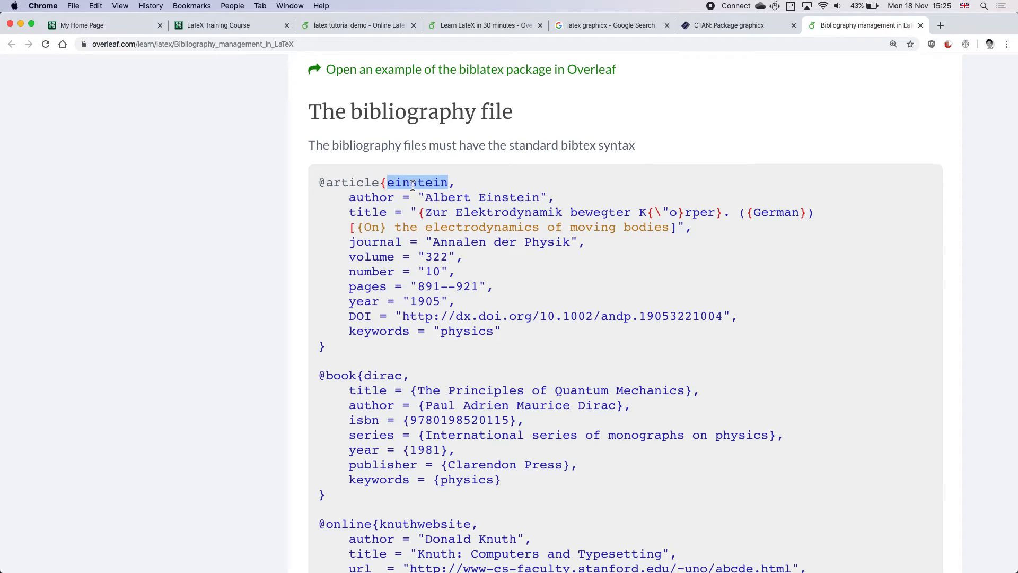
double_click(410, 183)
scroll(410, 183, "up", 5)
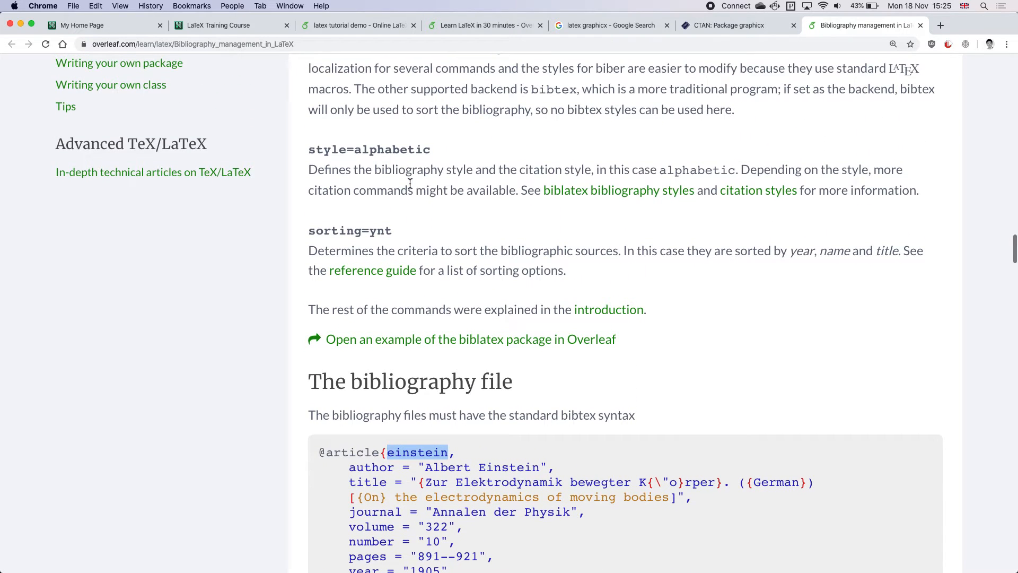
scroll(410, 182, "down", 13)
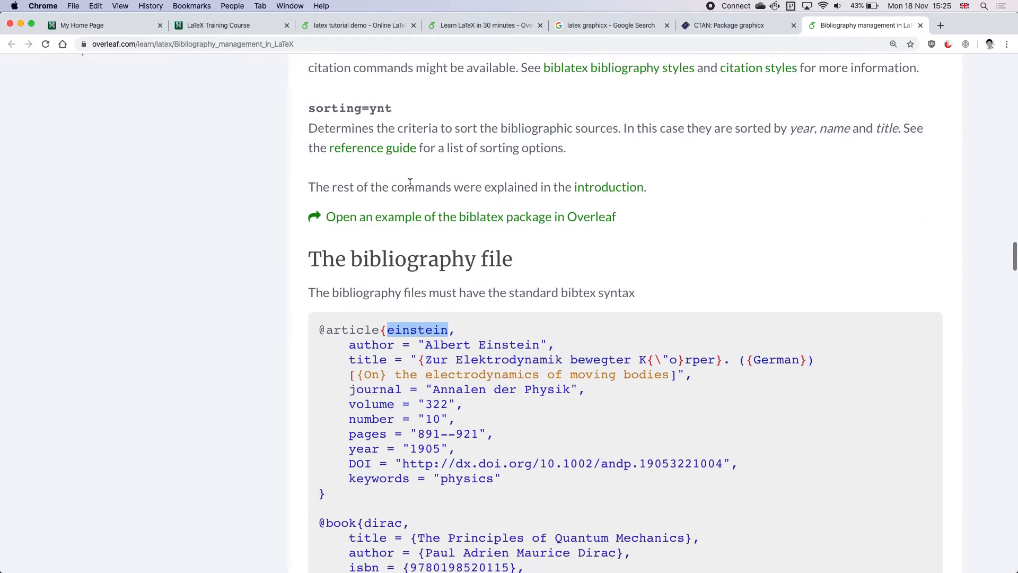
left_click_drag(331, 316, 317, 120)
key("super+c")
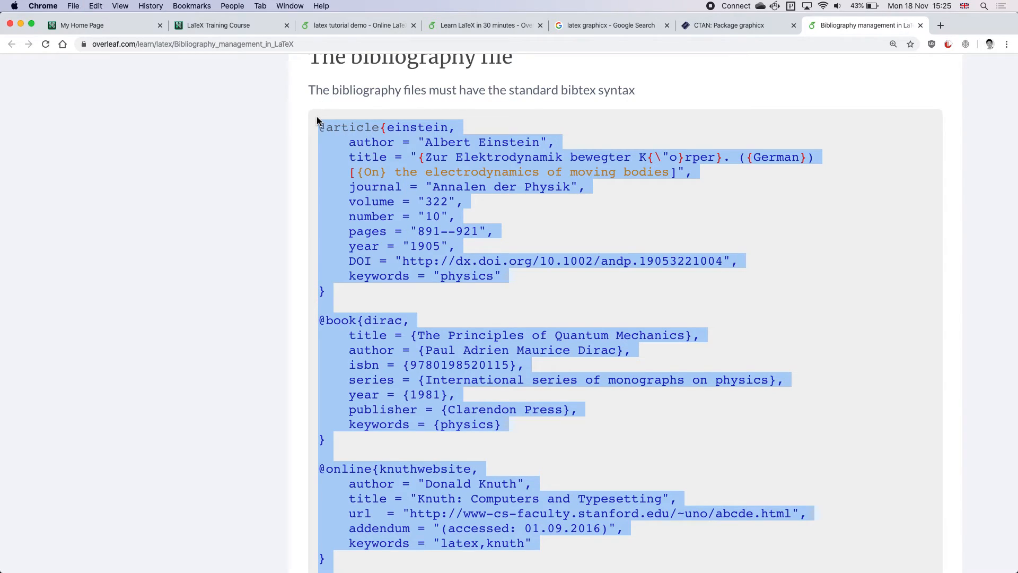
Open TextEdit and create a new blank document.
key("super+space")
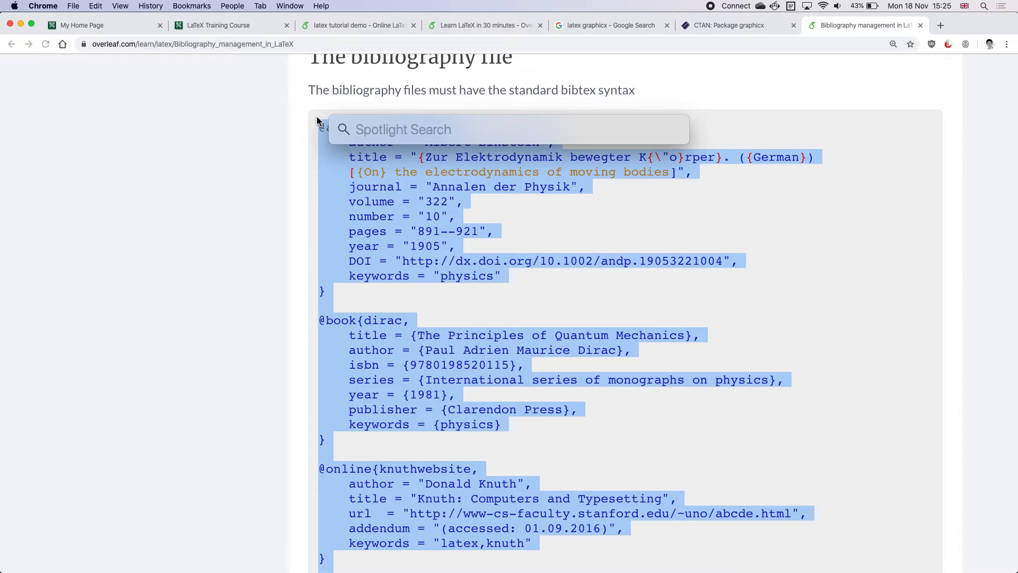
type("n")
key("BackSpace")
type("terminal.app")
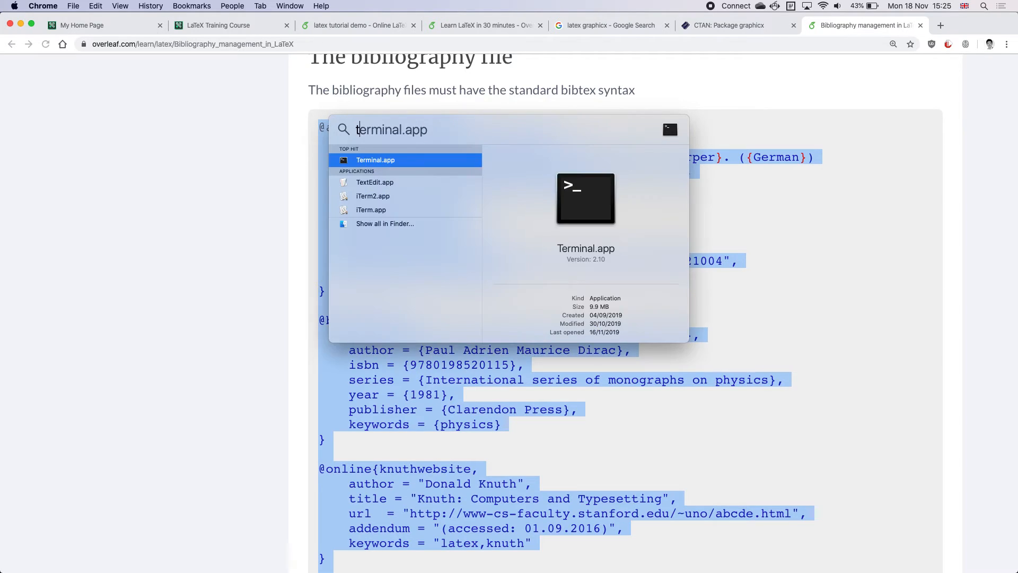
key("BackSpace")
key("BackSpace")
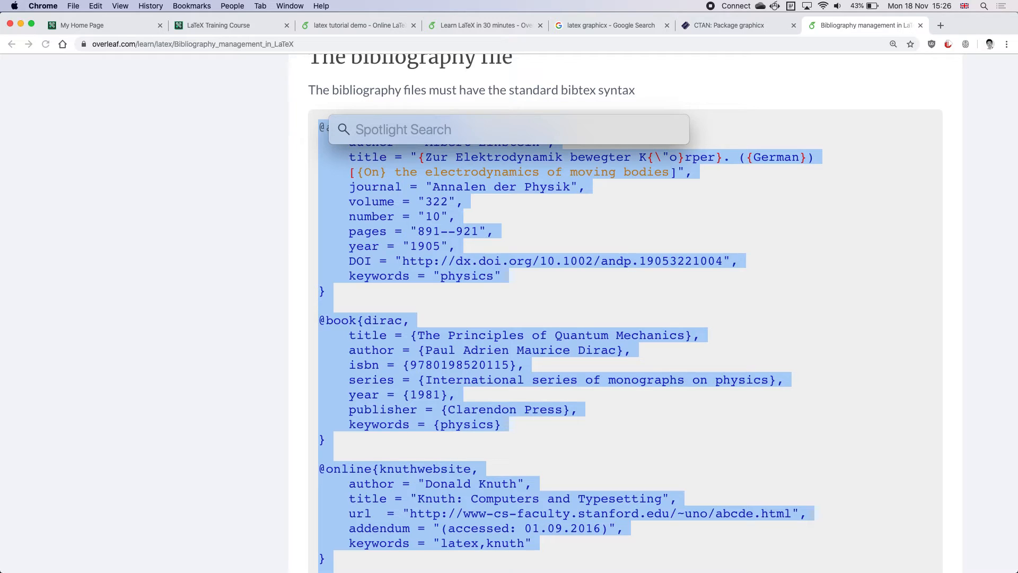
type("text")
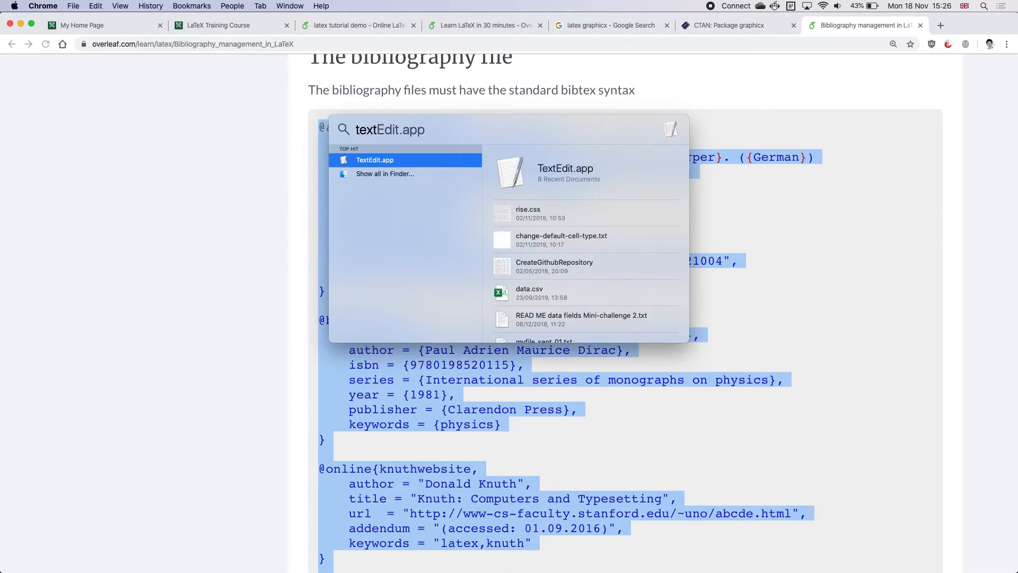
key("Return")
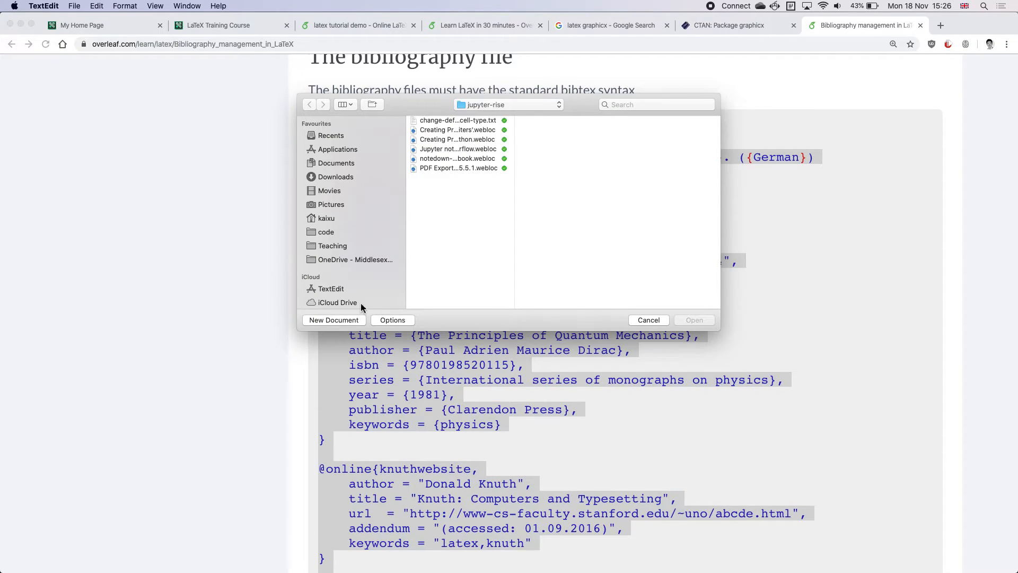
left_click(337, 319)
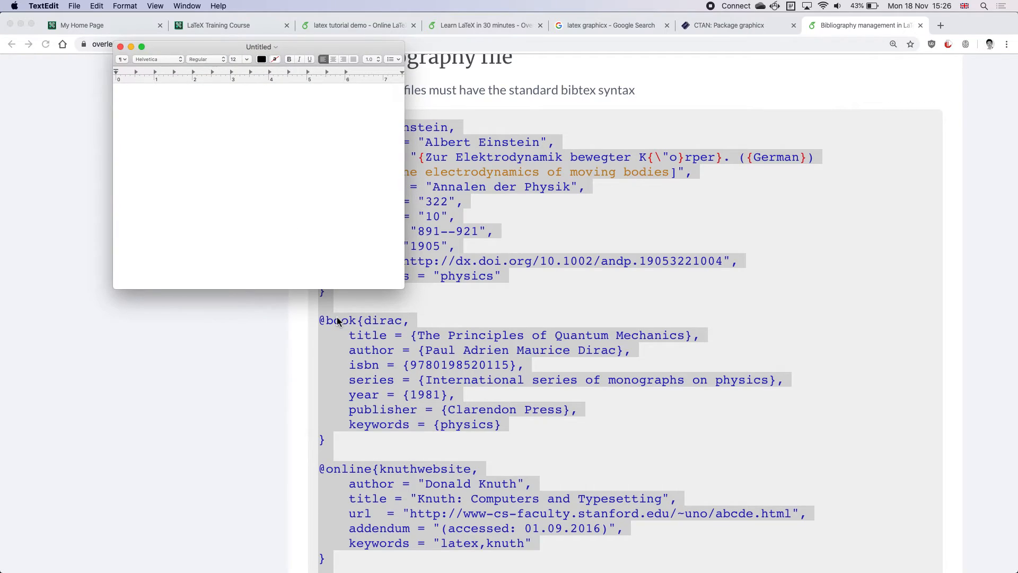
Convert the blank document to plain text and paste the copied BibTeX entries into it.
left_click(124, 7)
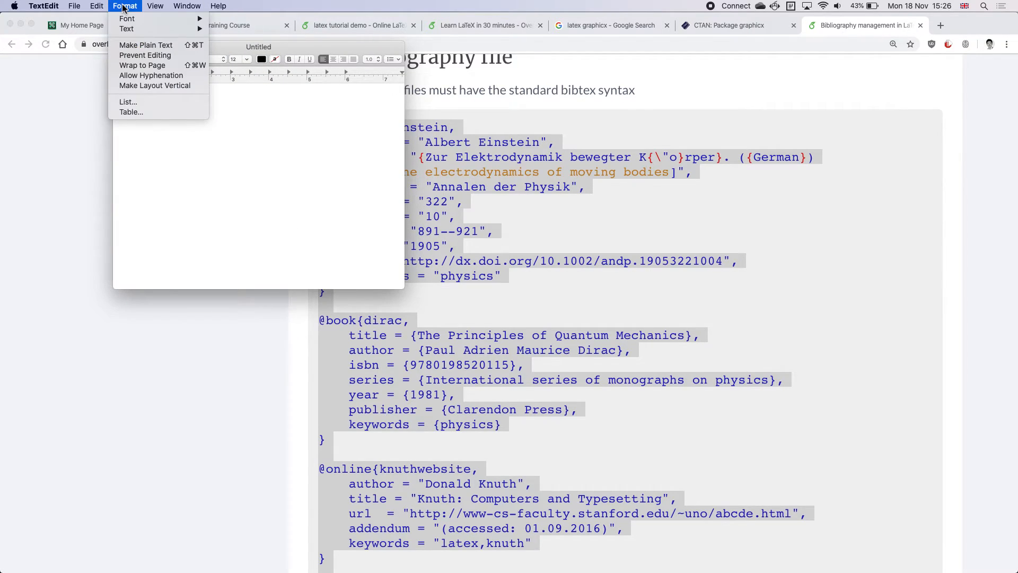
left_click(145, 45)
key("super+v")
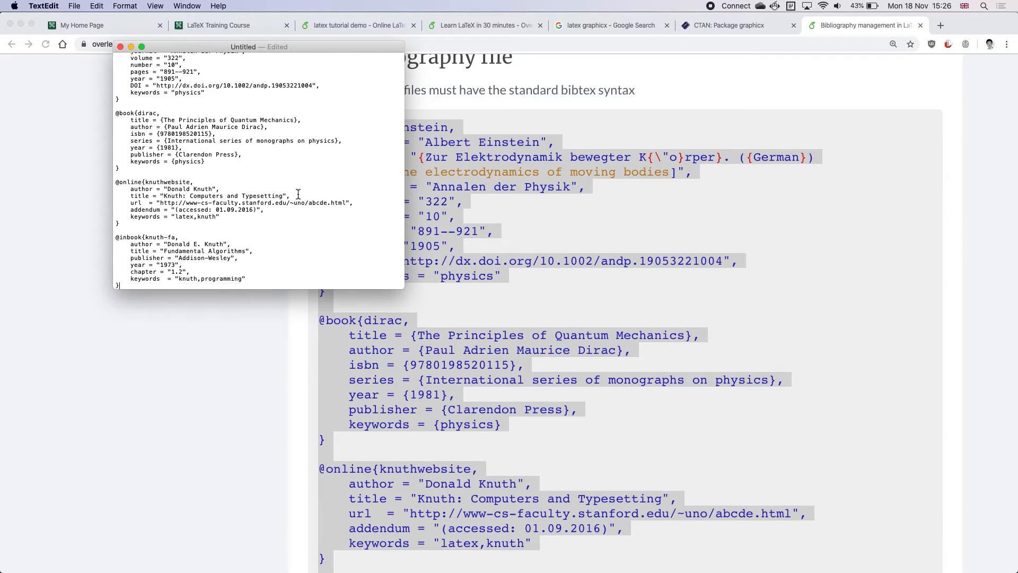
Enlarge the document's text display and tile its window over the right half of the screen.
key("super+plus")
key("super+plus")
key("super+plus")
key("super+plus")
key("super+plus")
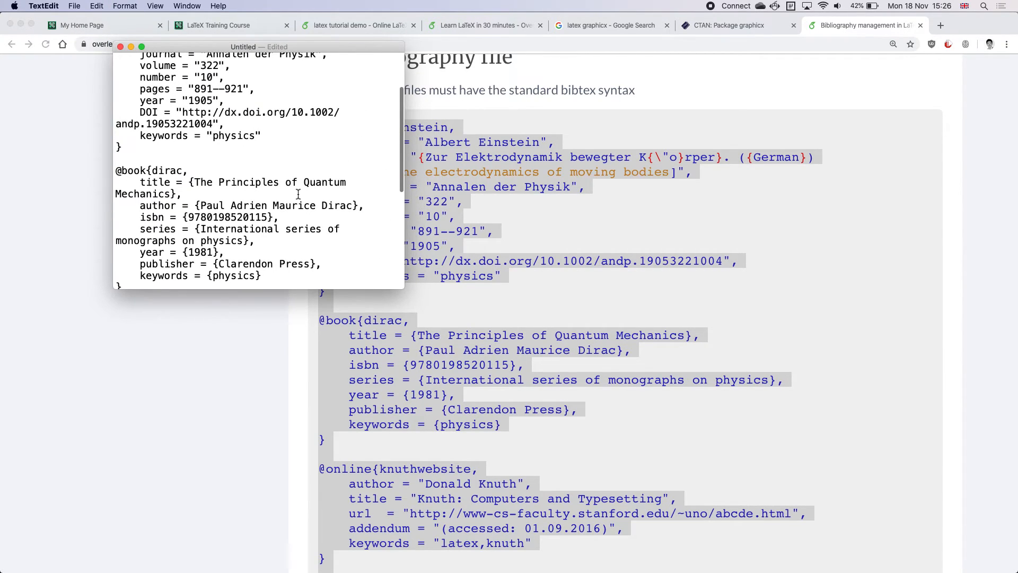
key("alt+super+Right")
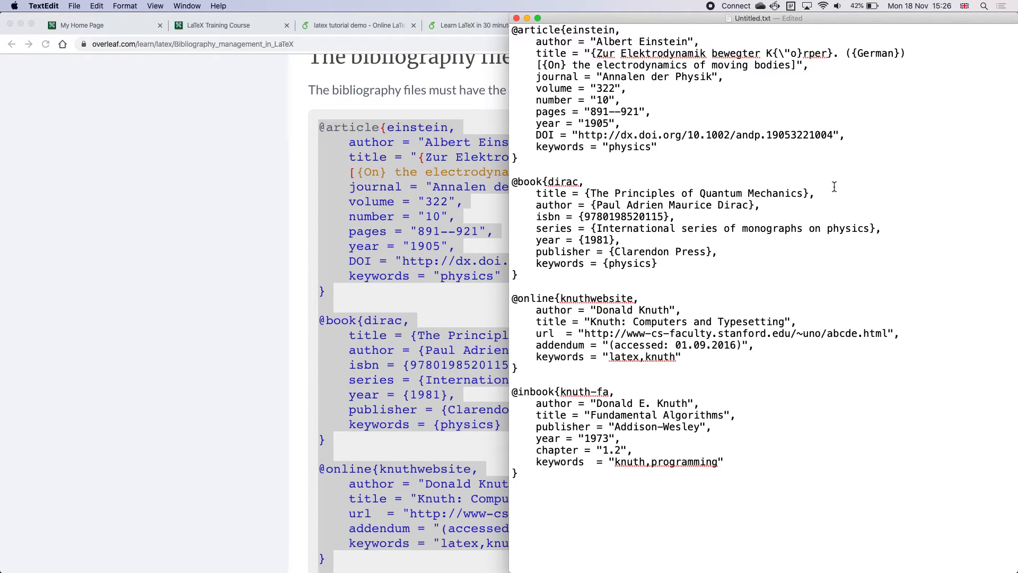
Save the document as demo.bib in the latex-tutorial folder inside Teaching.
key("super+s")
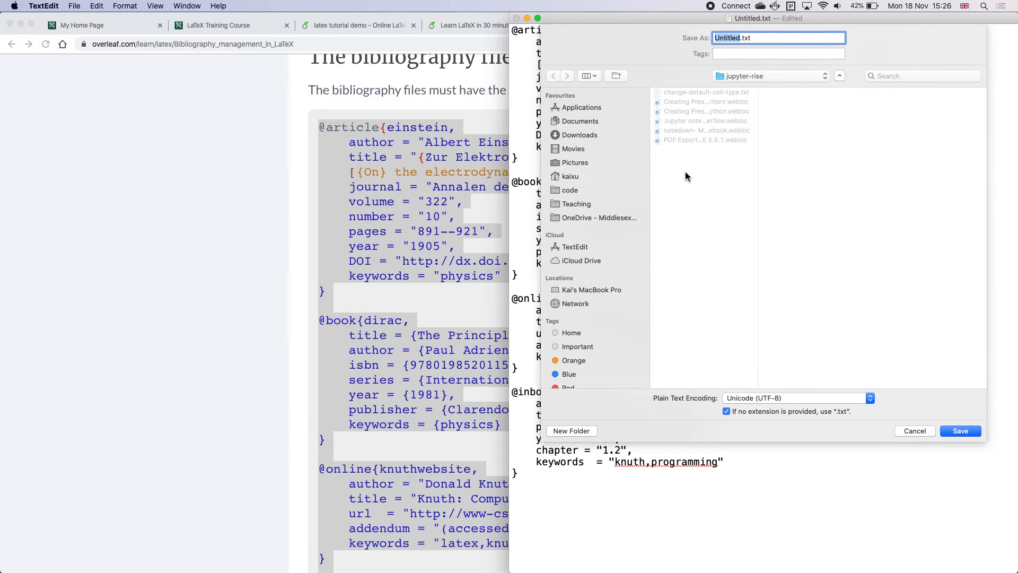
left_click(576, 204)
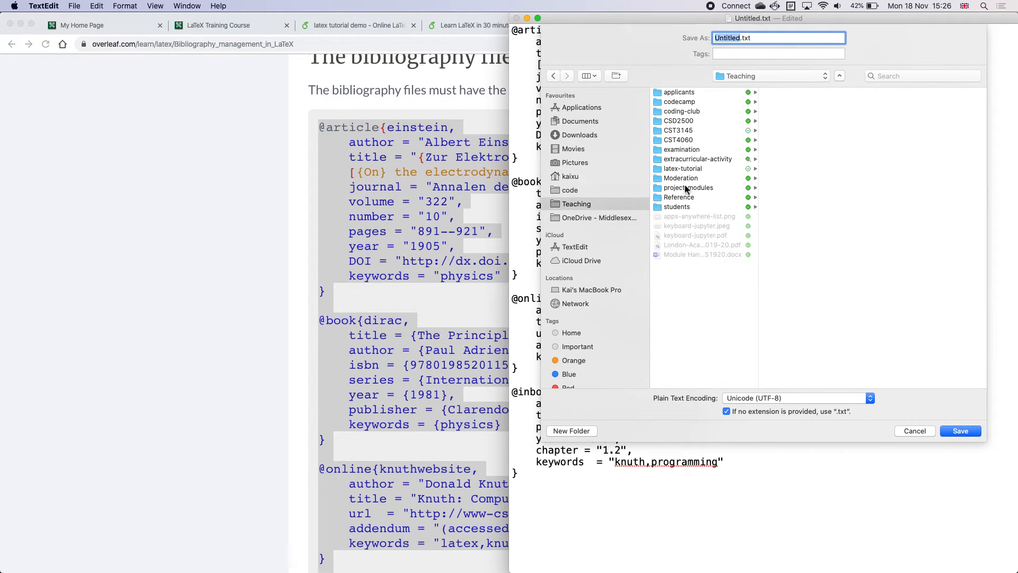
left_click(688, 168)
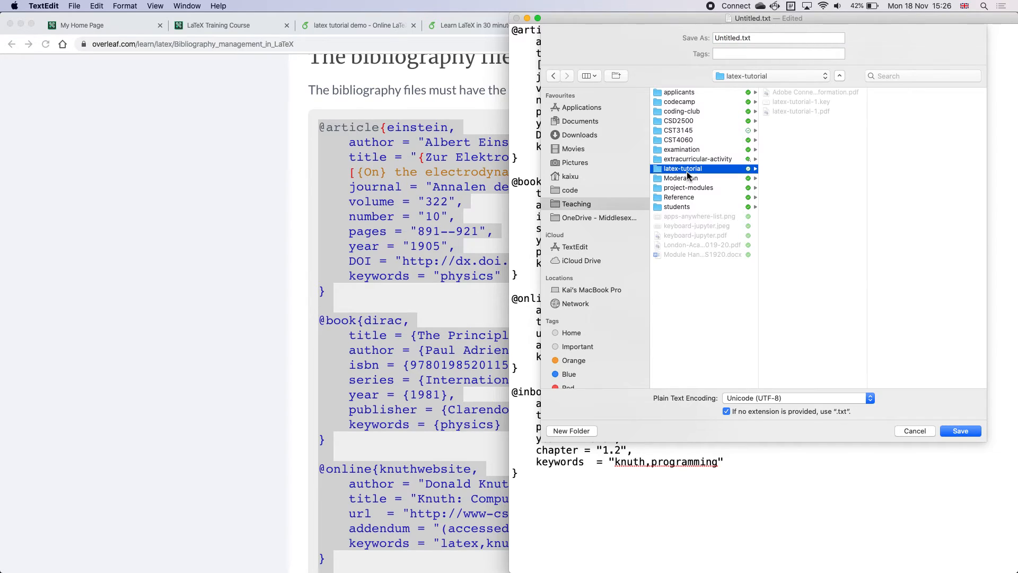
left_click(766, 38)
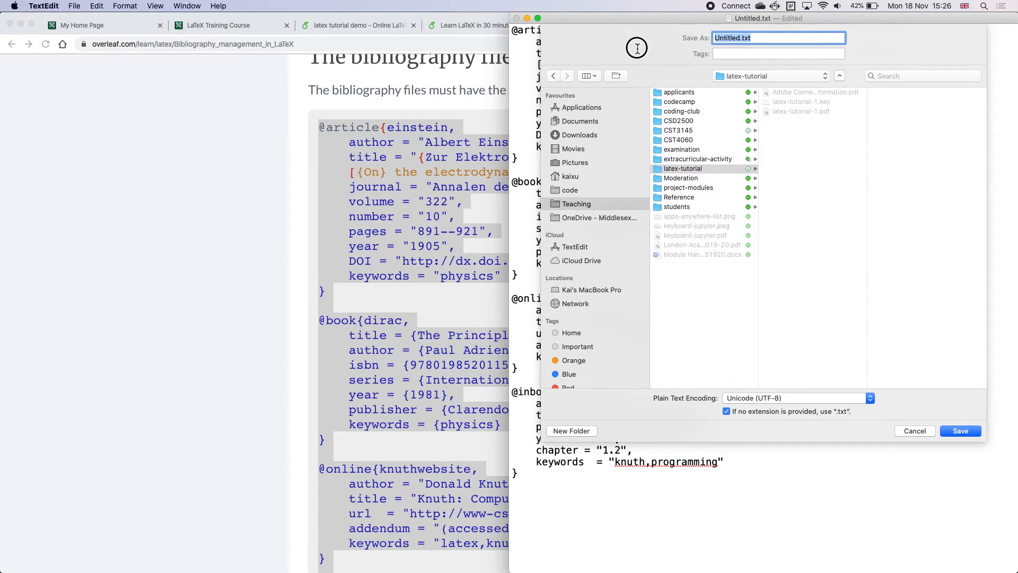
type("demo.bib")
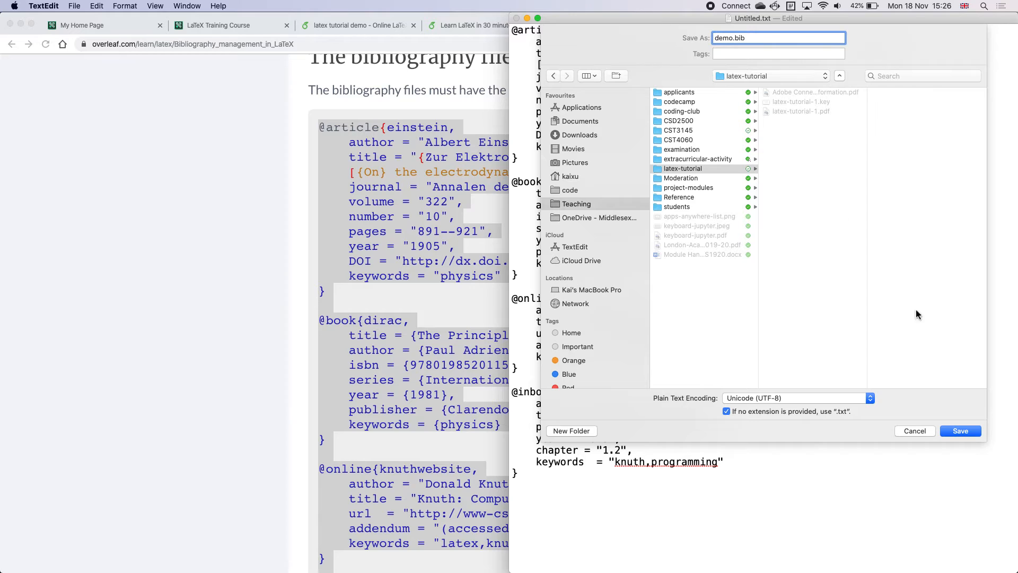
left_click(963, 431)
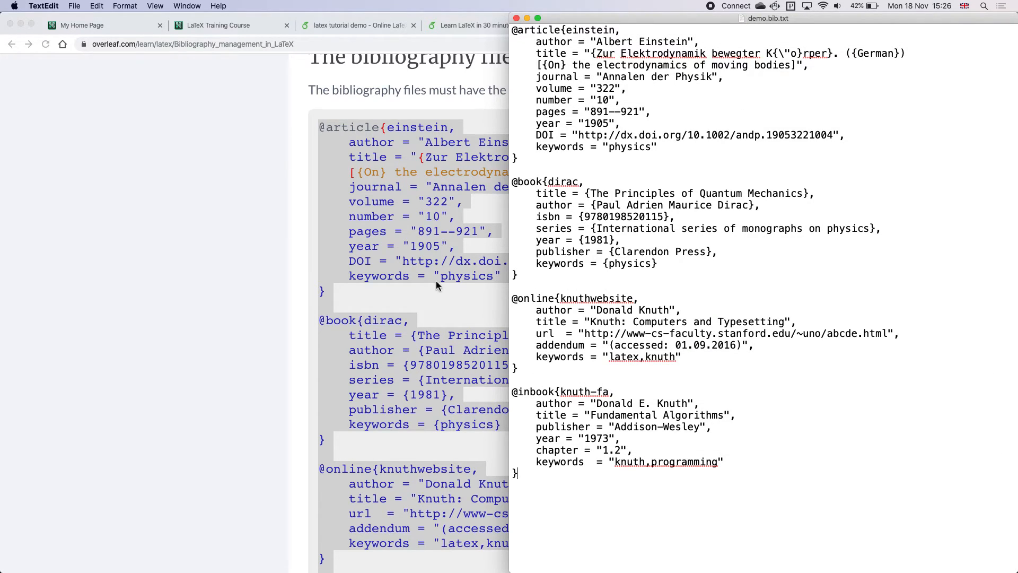
Switch to the latex tutorial demo project in Chrome and upload demo.bib.txt from the latex-tutorial folder inside Teaching.
left_click(162, 219)
left_click(354, 25)
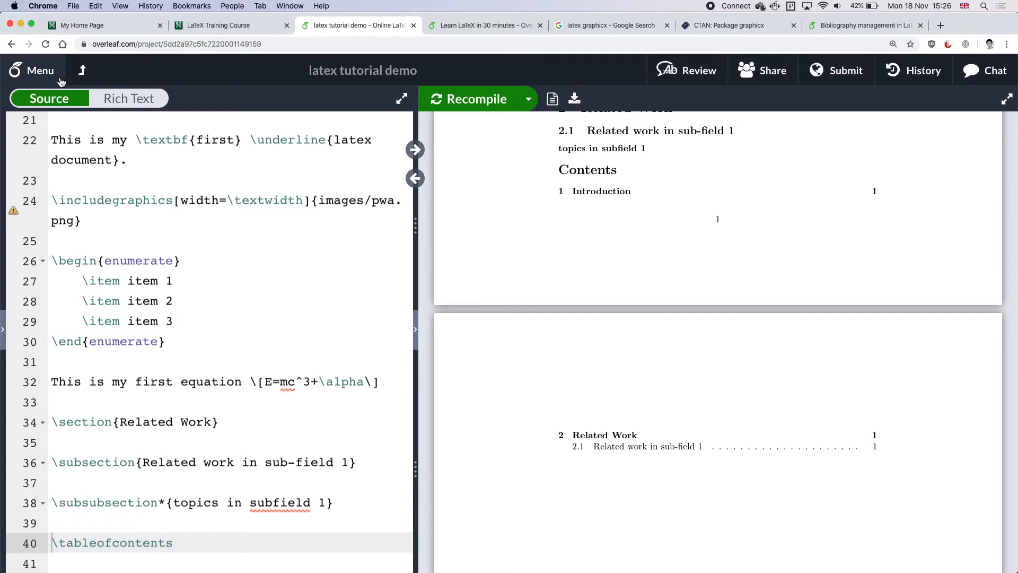
left_click(5, 335)
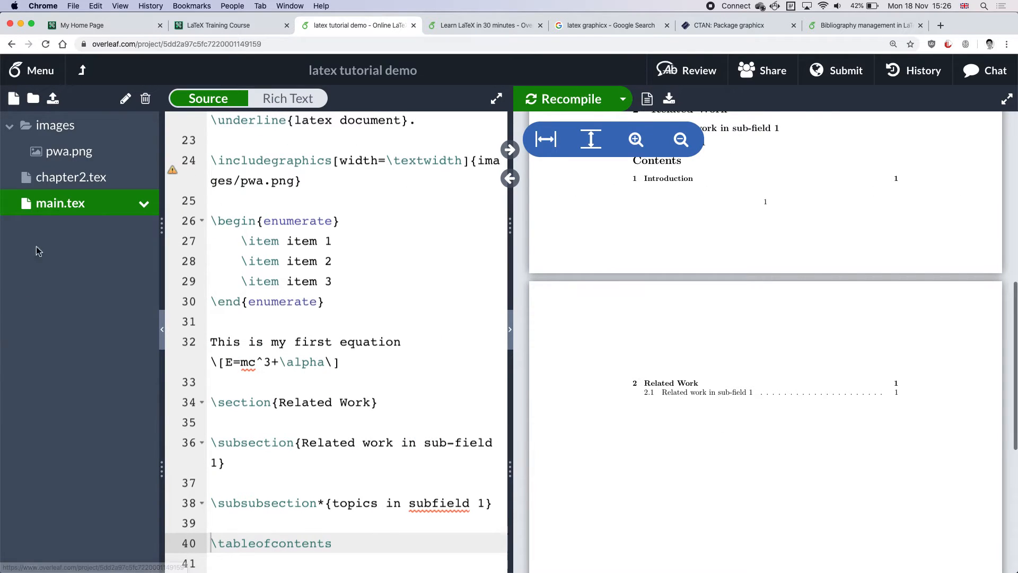
left_click(53, 99)
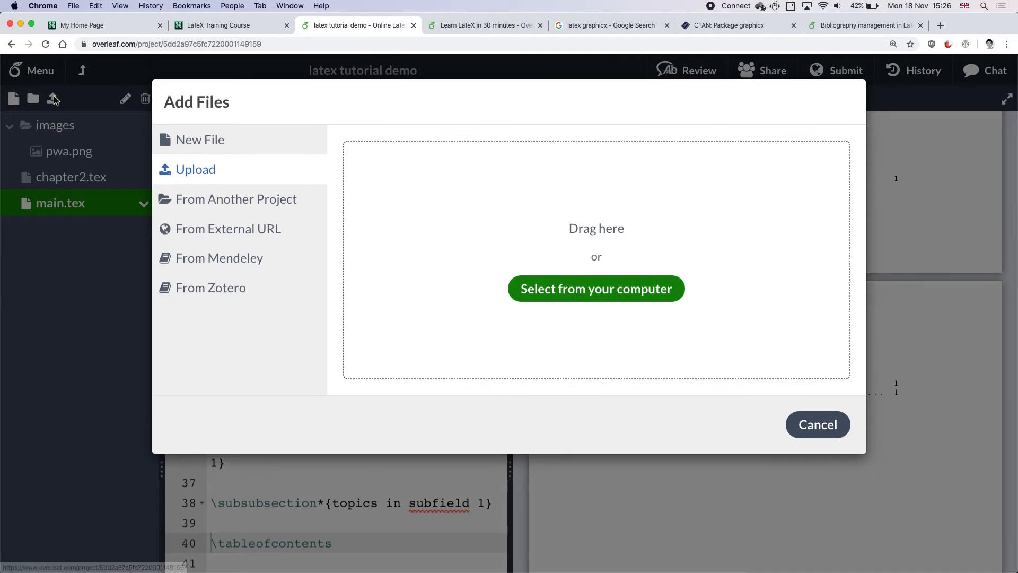
left_click(570, 295)
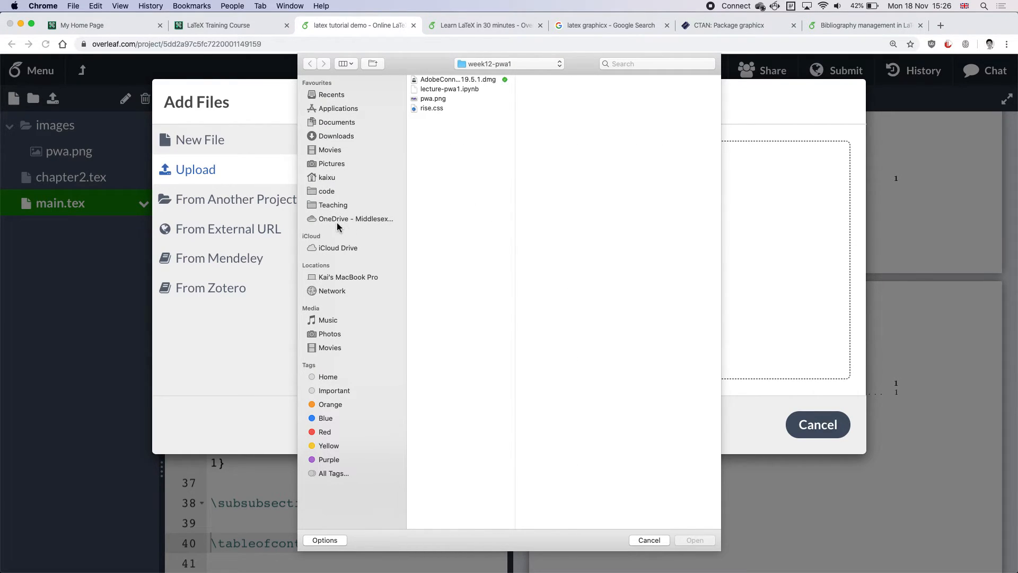
left_click(333, 205)
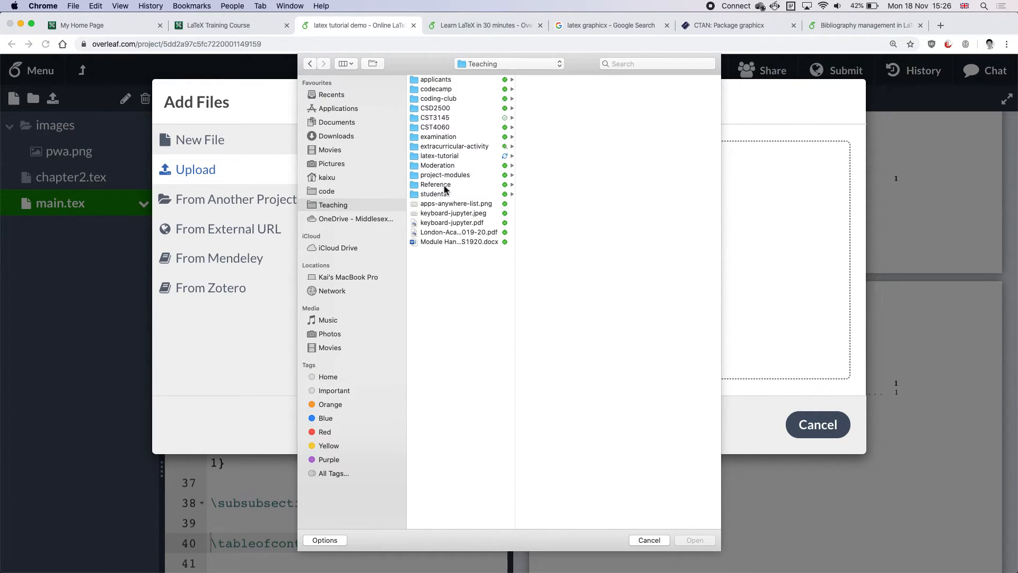
left_click(448, 158)
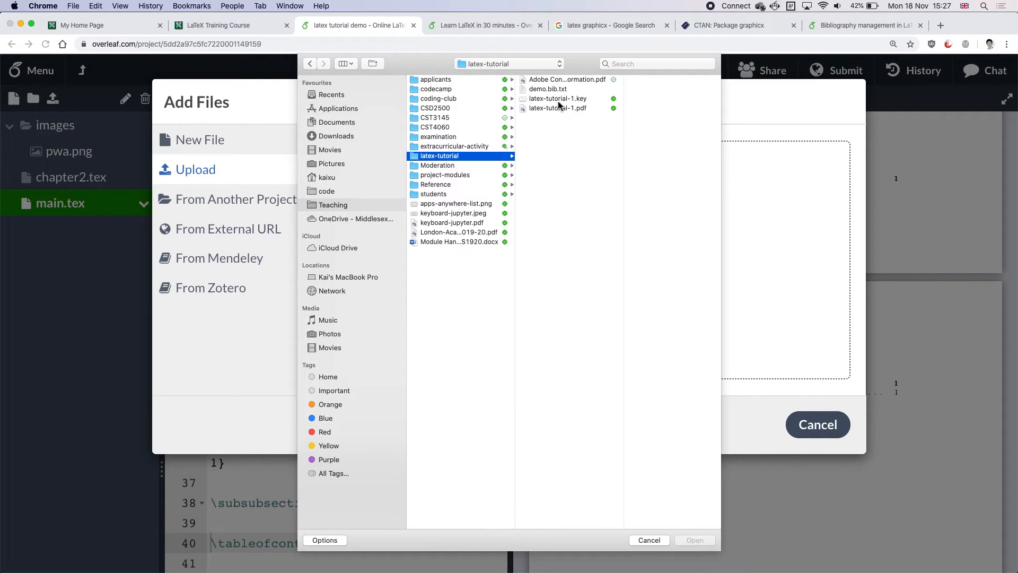
left_click(553, 89)
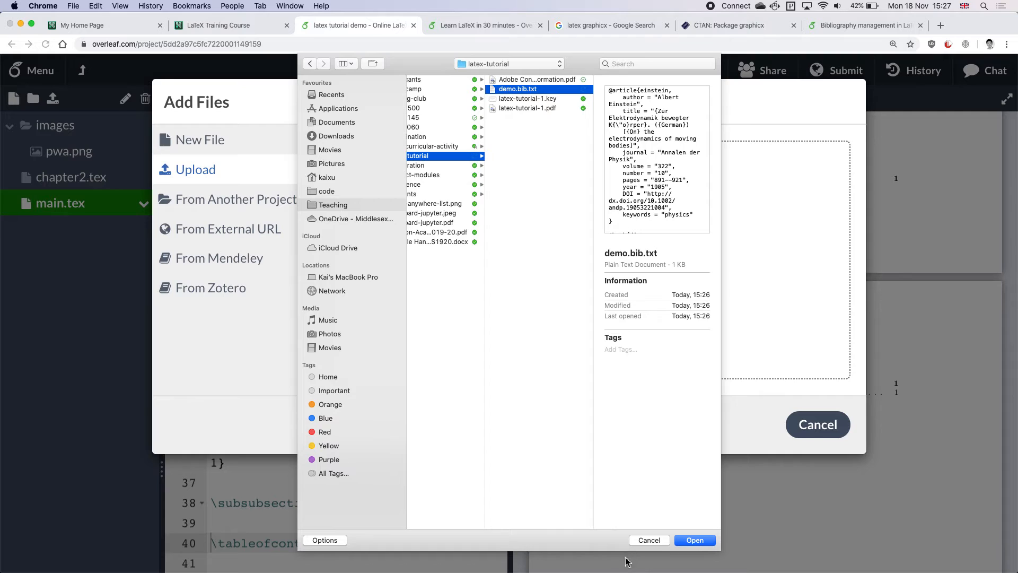
left_click(695, 540)
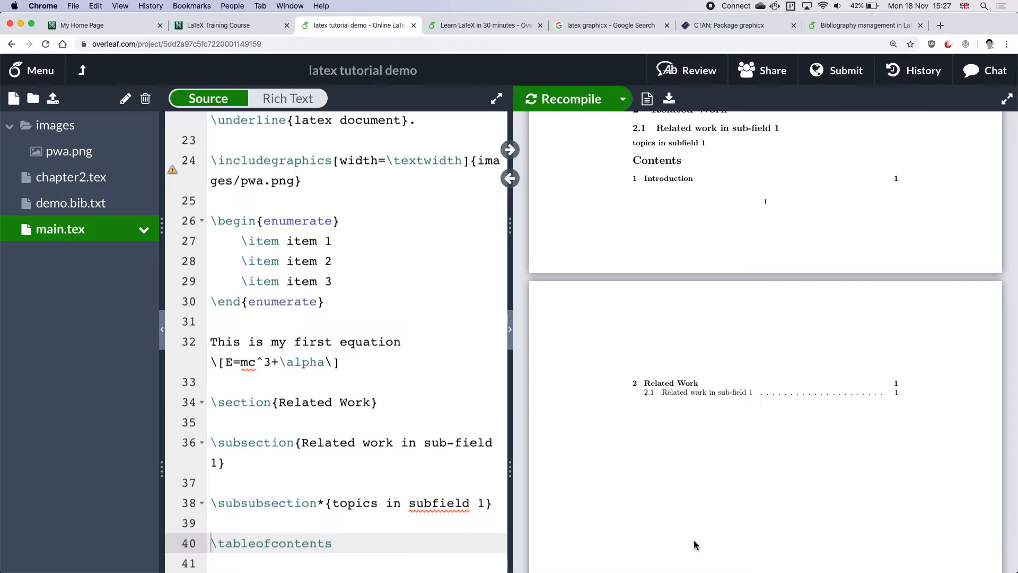
Rename the uploaded demo.bib.txt project file as demo.bib.
left_click(121, 204)
left_click(142, 211)
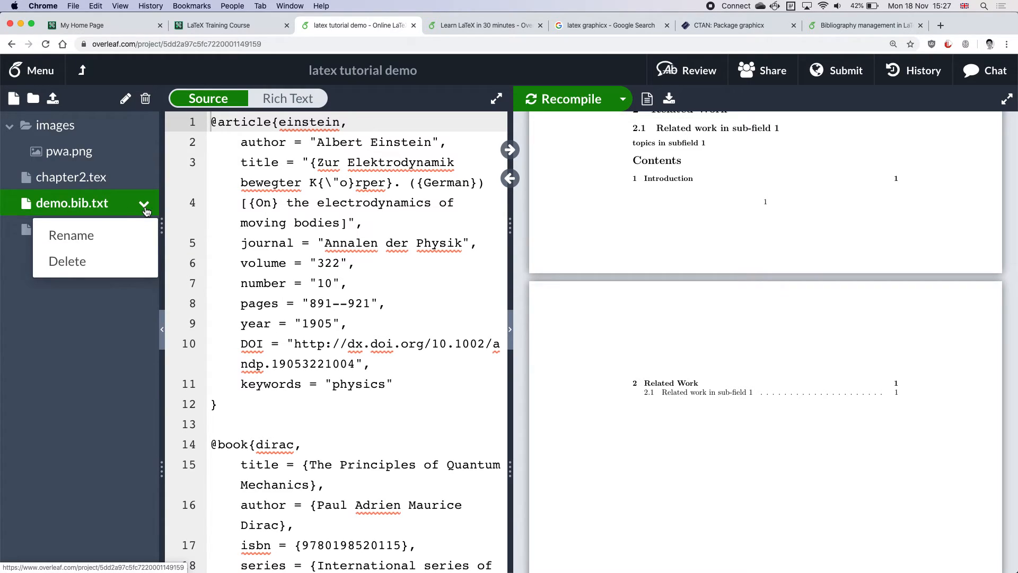
left_click(88, 240)
key("Right")
key("Right")
key("BackSpace")
key("BackSpace")
key("Return")
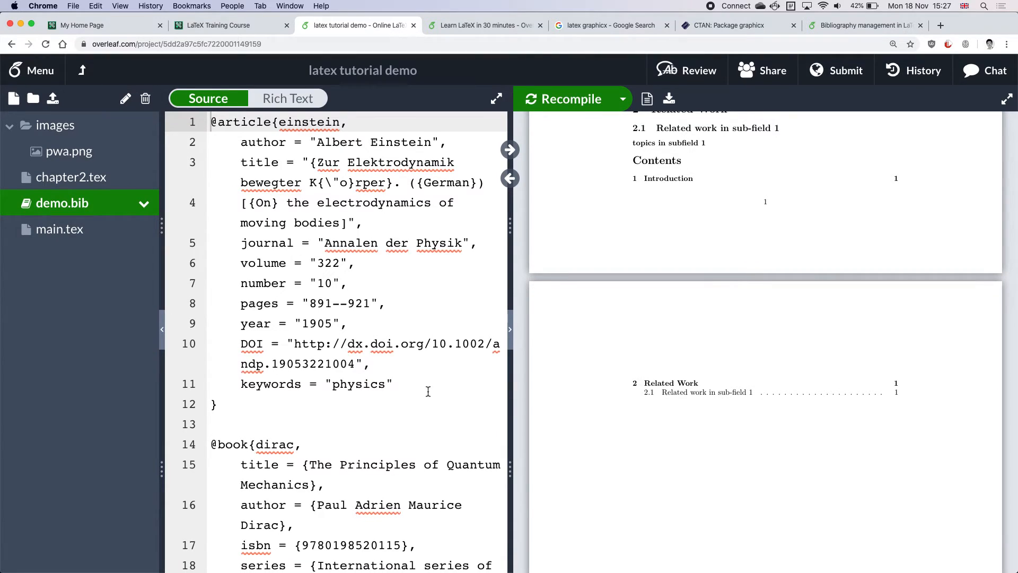
Look through the entries in demo.bib, reopen main.tex and widen the source editor.
scroll(428, 391, "down", 15)
scroll(428, 391, "up", 15)
left_click(62, 232)
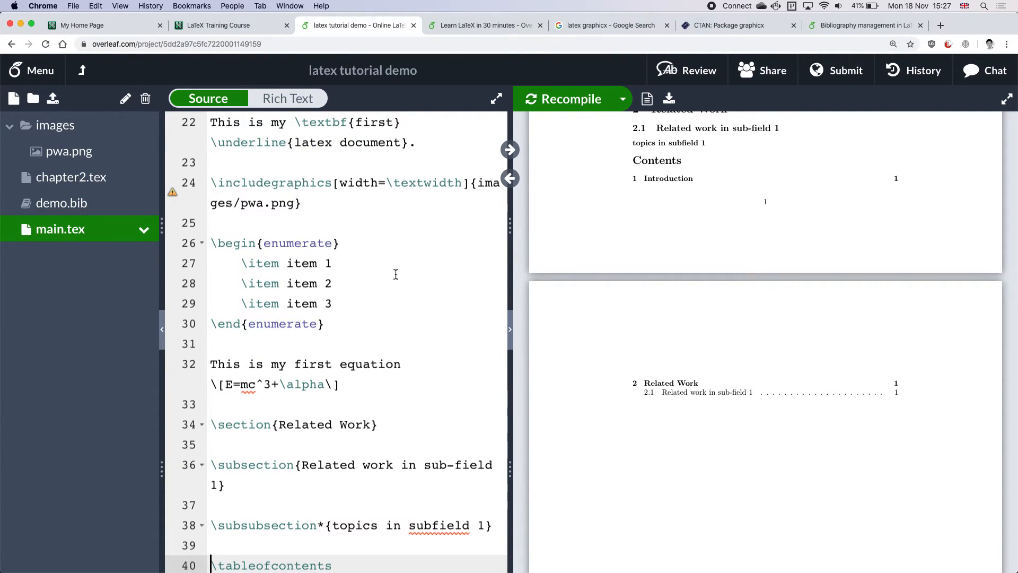
left_click_drag(510, 260, 565, 258)
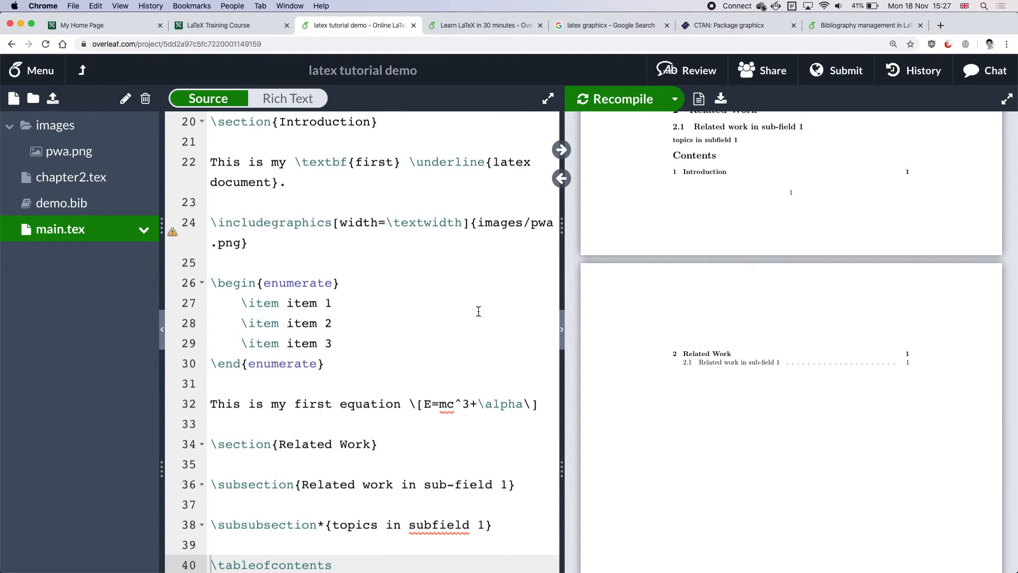
Check the Learn LaTeX page's table of contents example, and close the Learn LaTeX, latex graphicx search and CTAN pages.
left_click(467, 25)
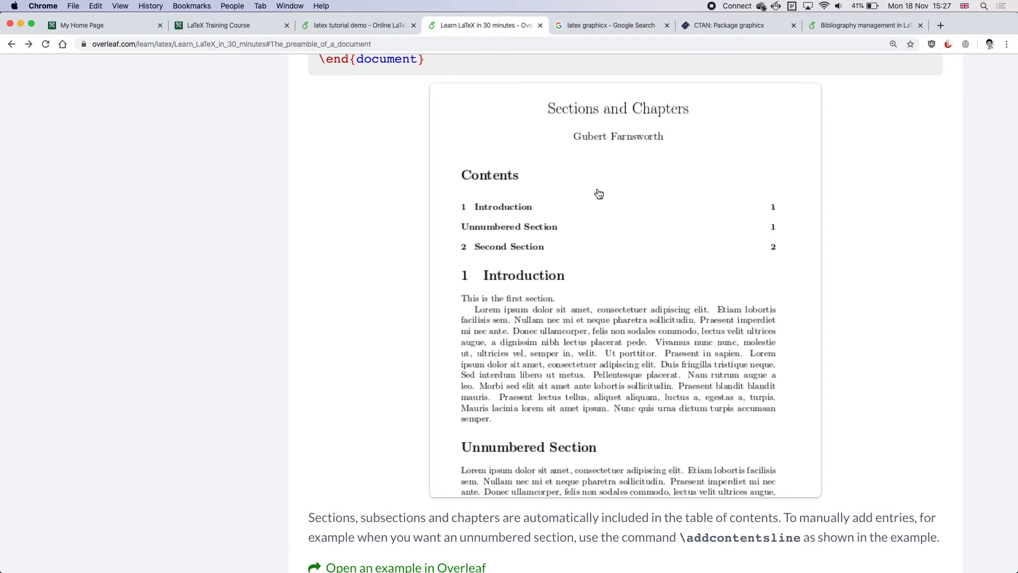
scroll(517, 274, "up", 5)
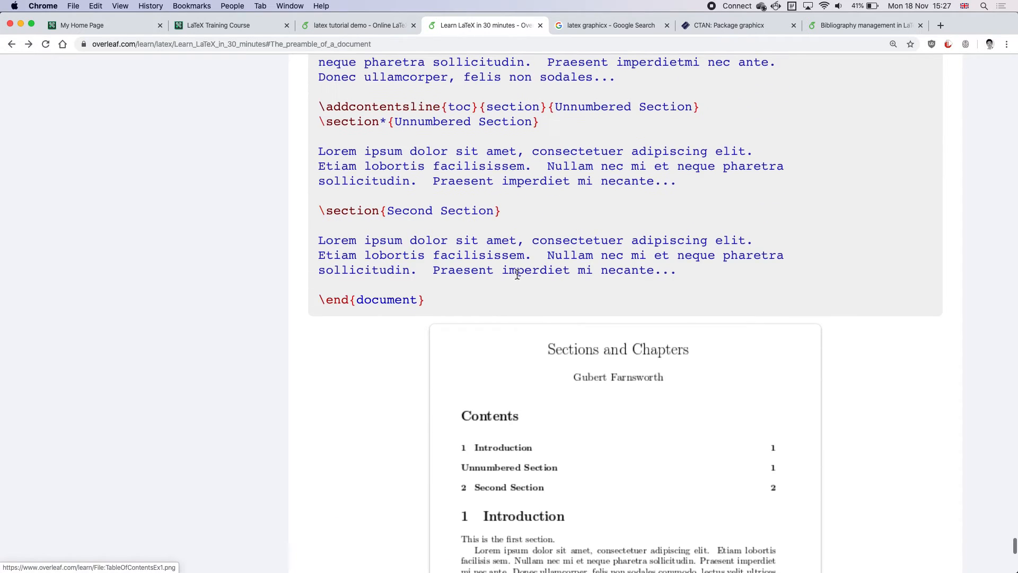
scroll(517, 274, "up", 7)
left_click(460, 239)
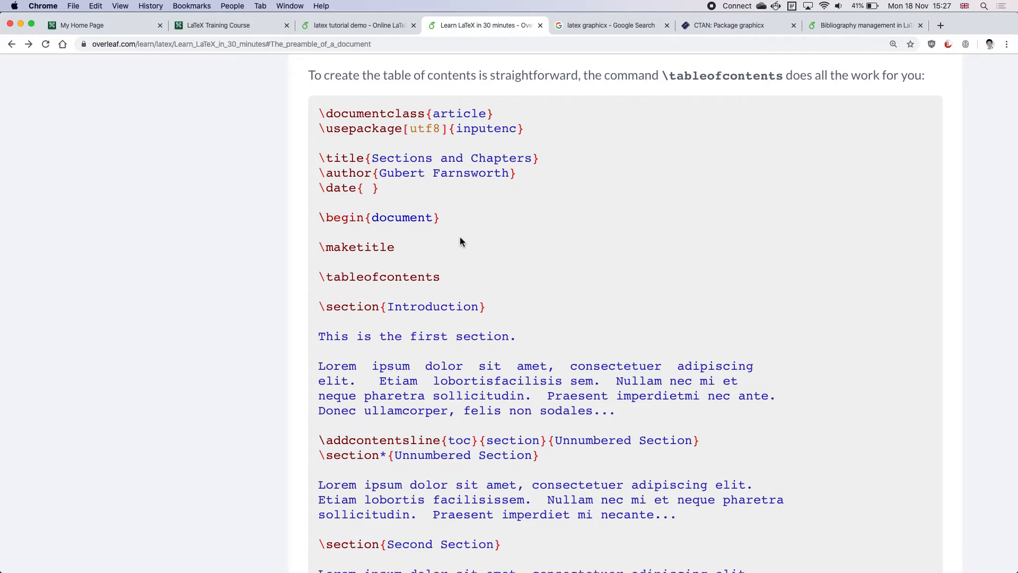
scroll(460, 236, "down", 15)
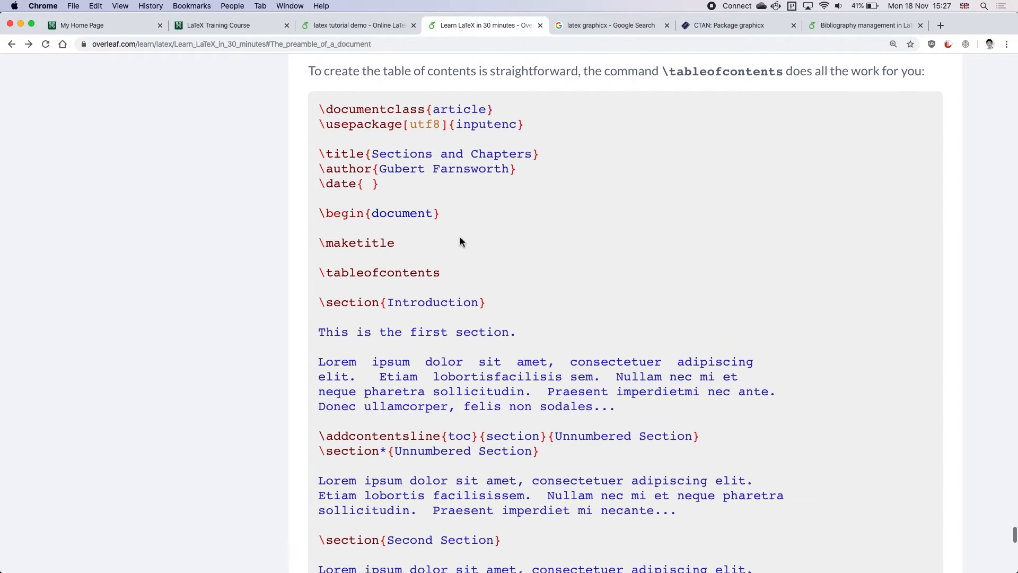
scroll(460, 236, "up", 7)
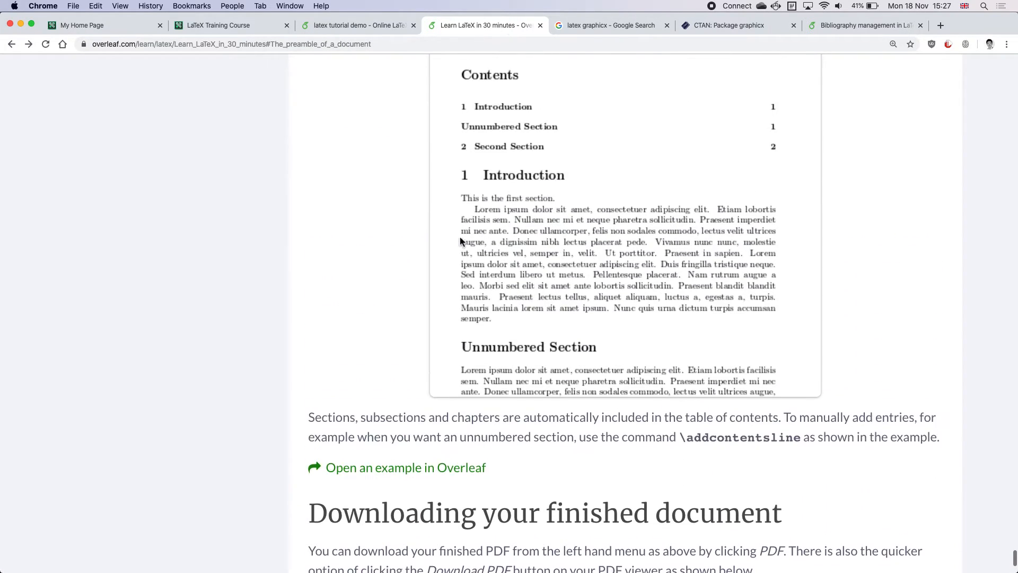
left_click(540, 25)
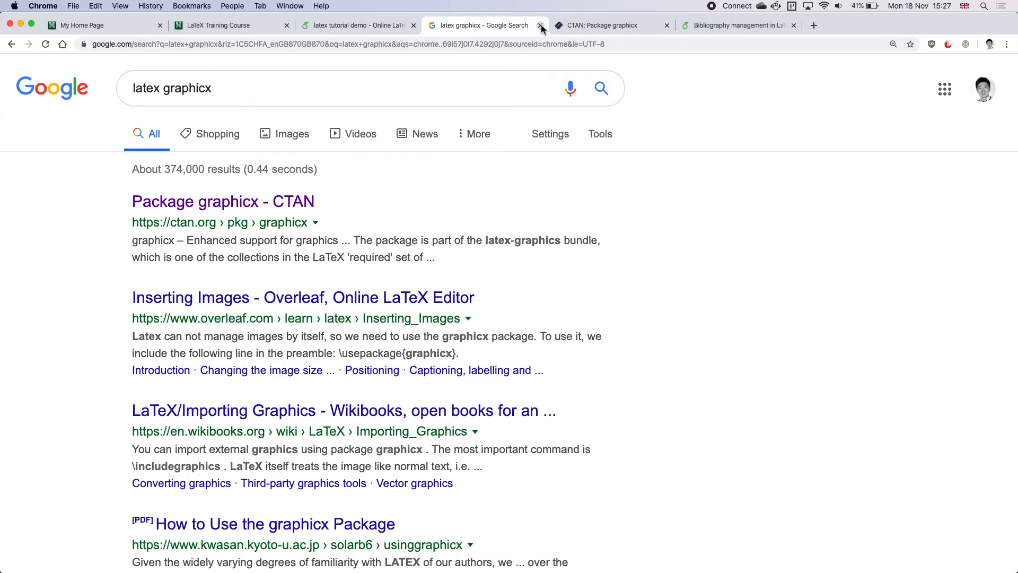
left_click(540, 26)
left_click(540, 26)
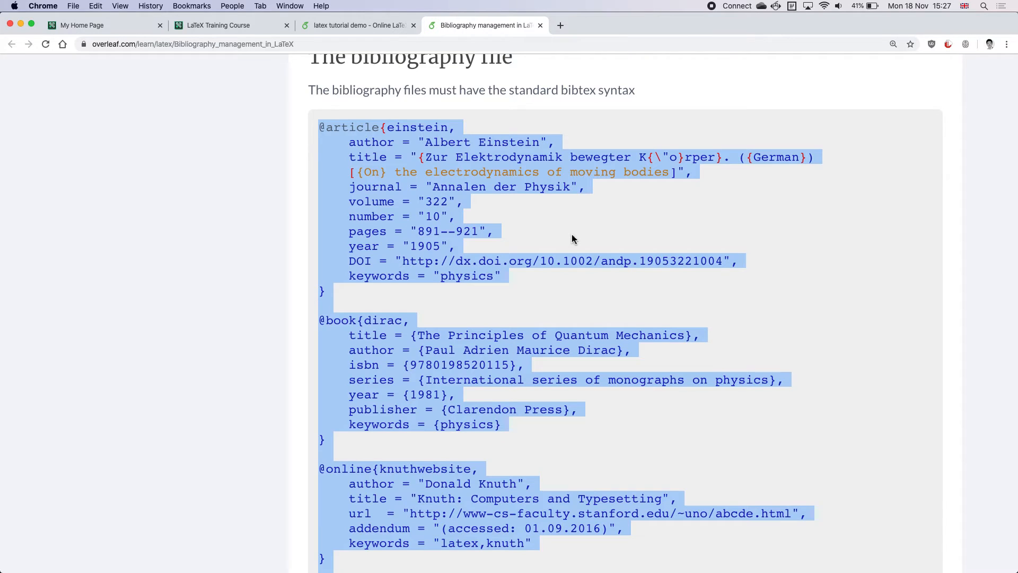
Copy the \usepackage block that loads biblatex from the first code example on the Bibliography management page.
scroll(573, 238, "up", 15)
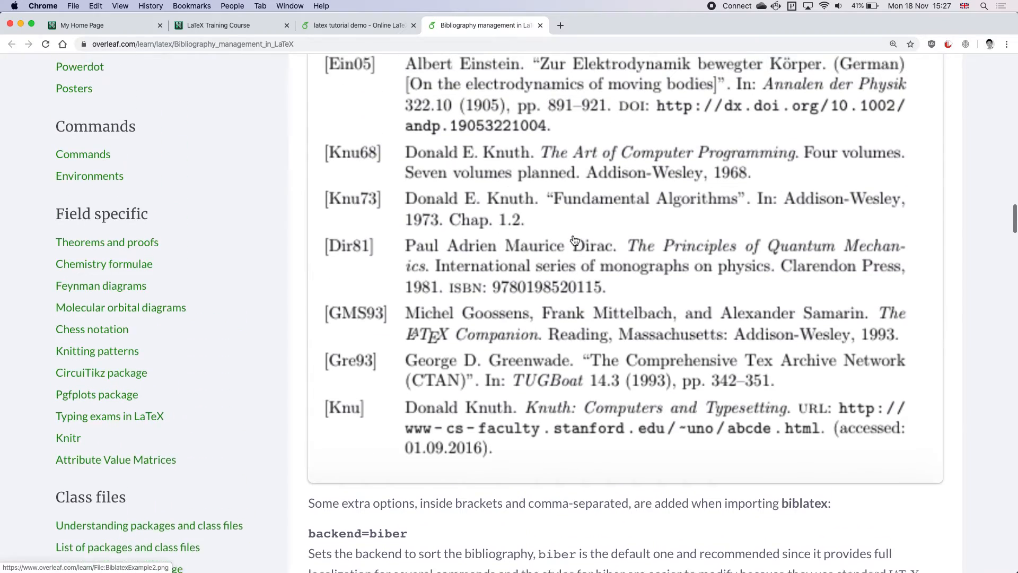
scroll(574, 240, "up", 8)
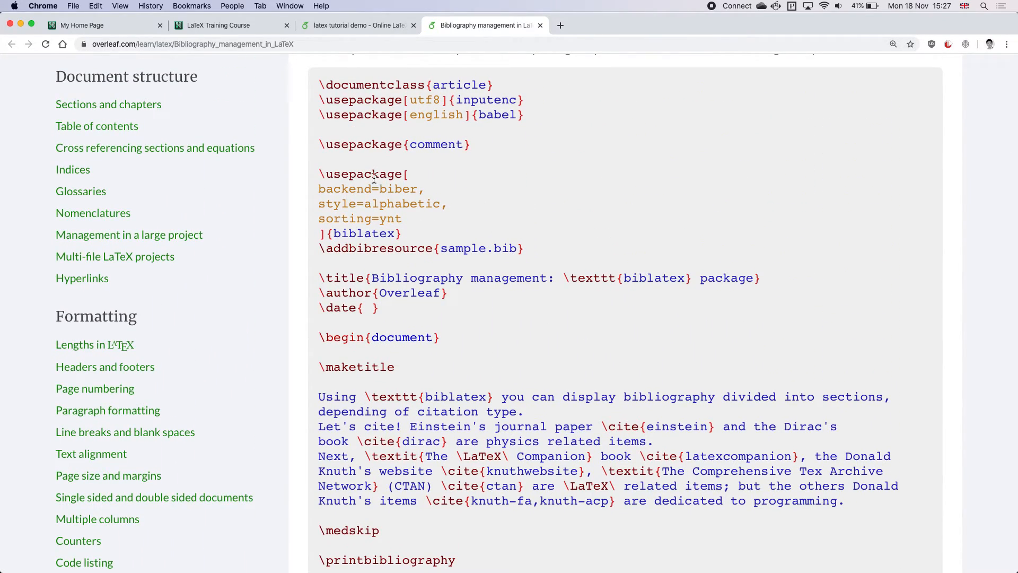
left_click_drag(320, 175, 408, 234)
key("super+c")
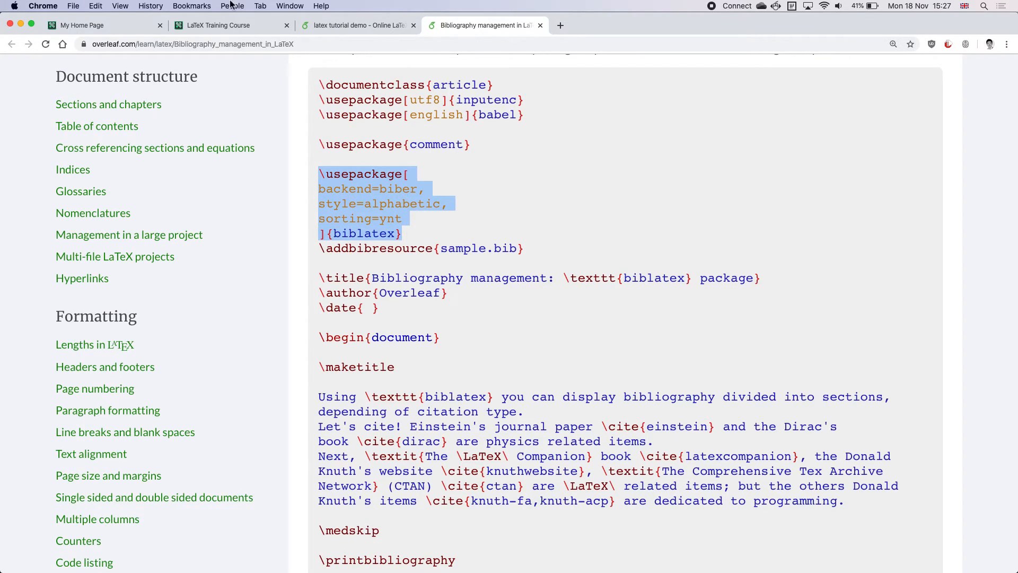
Paste the copied biblatex package block on a new line below \usepackage{graphicx} in main.tex.
left_click(338, 25)
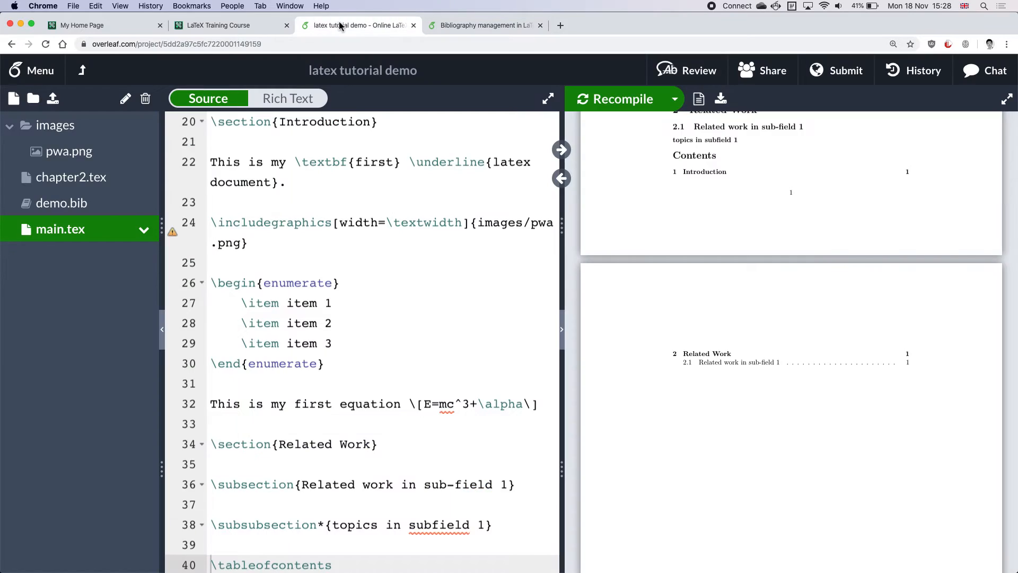
scroll(447, 192, "up", 10)
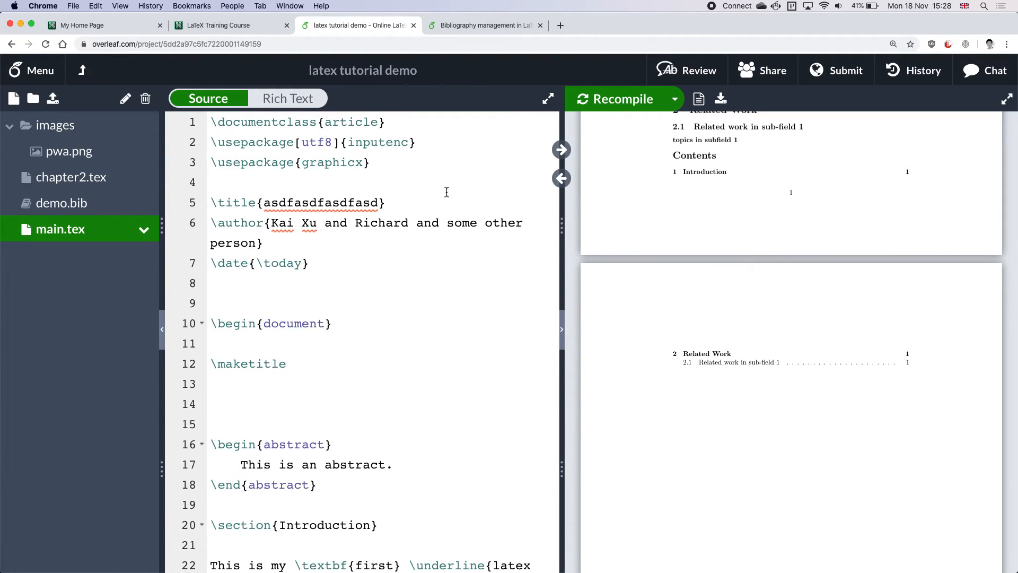
left_click(413, 171)
key("Return")
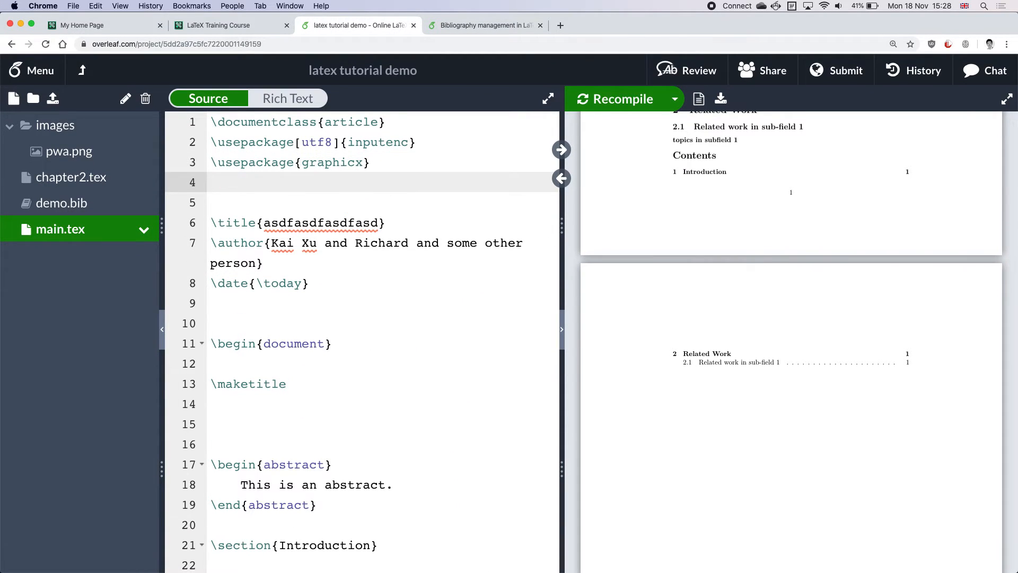
key("super+v")
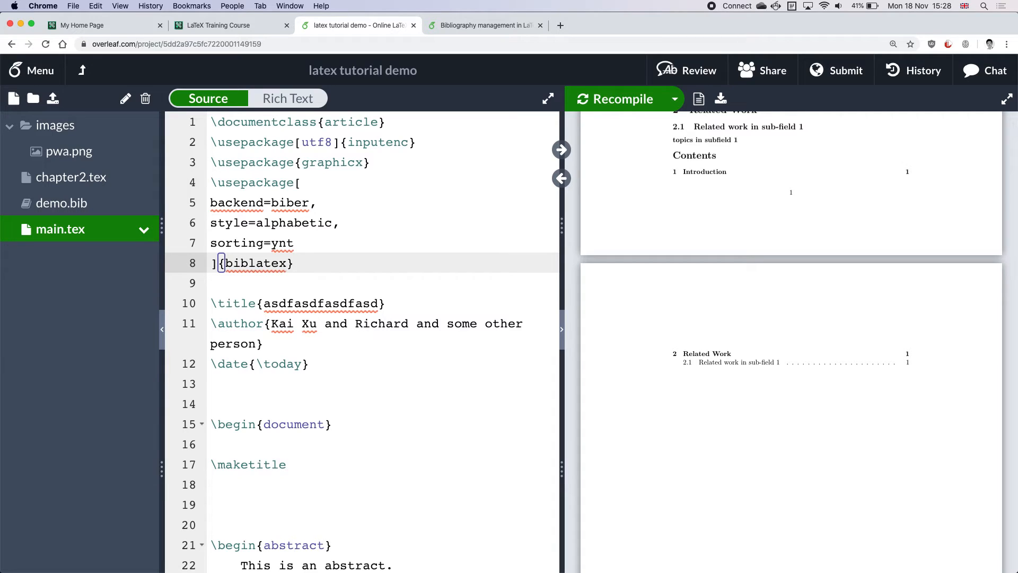
Delete the bracketed backend, style and sorting options so the line reads \usepackage{biblatex}.
left_click_drag(296, 246, 225, 225)
left_click_drag(216, 264, 295, 182)
key("BackSpace")
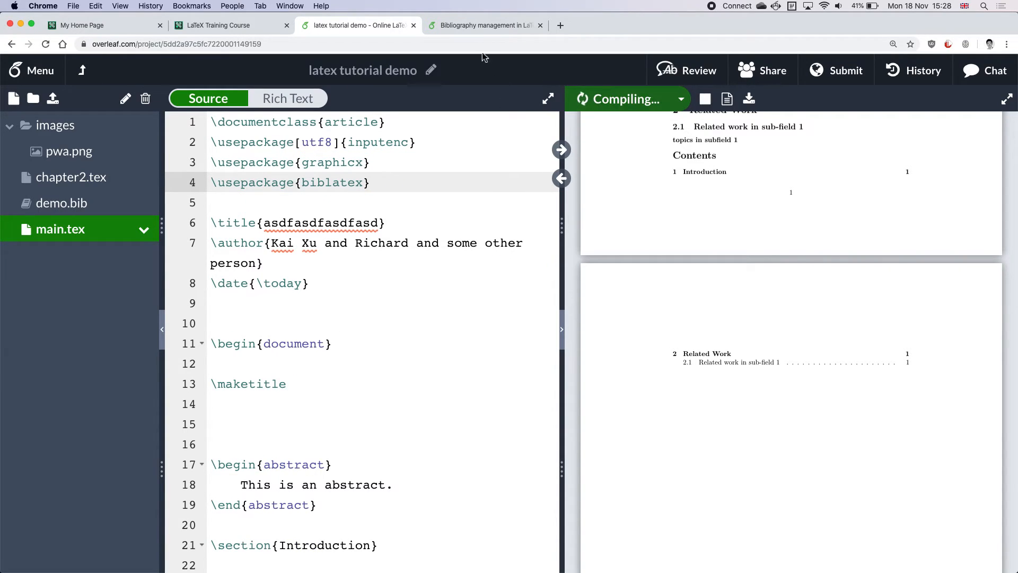
Copy \addbibresource{sample.bib} from the Bibliography management example and paste it below the biblatex line in main.tex.
left_click(467, 24)
left_click_drag(524, 248, 319, 254)
key("super+c")
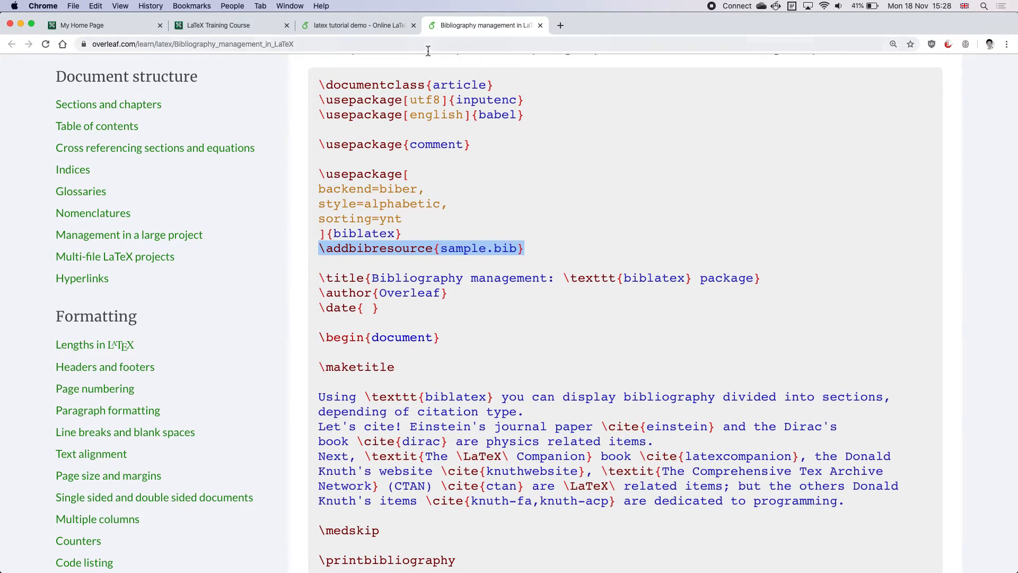
left_click(373, 23)
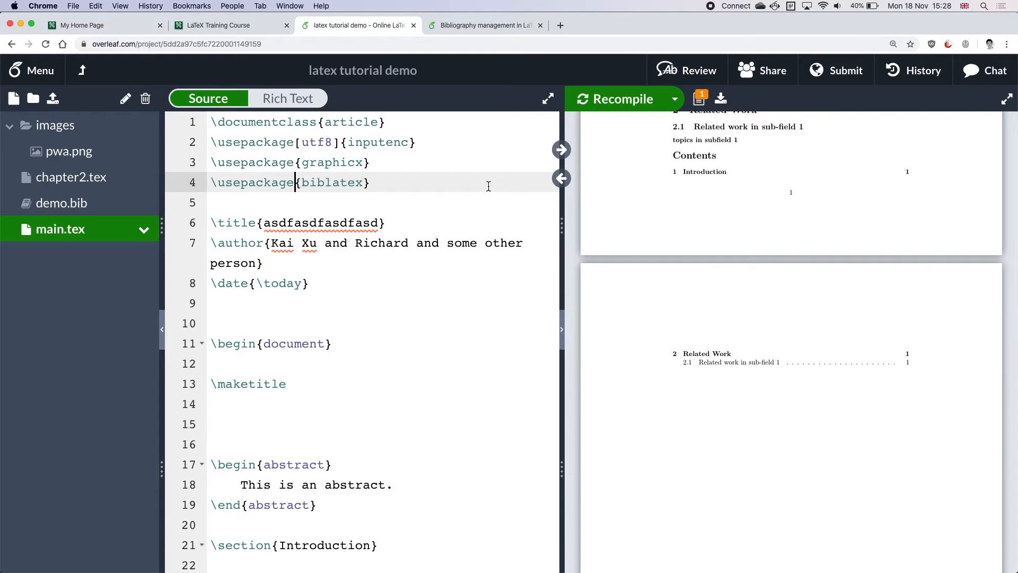
key("Down")
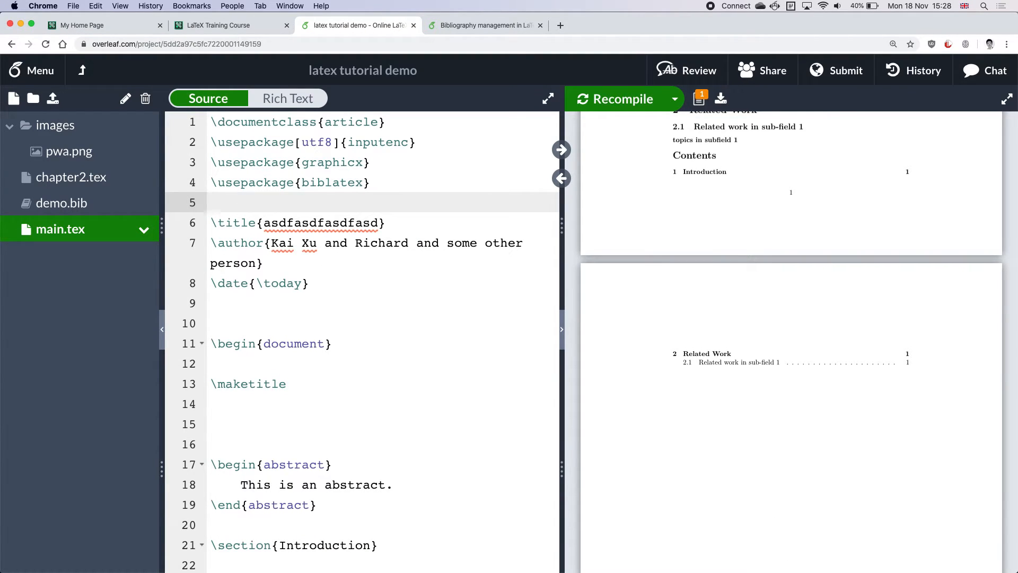
left_click(480, 24)
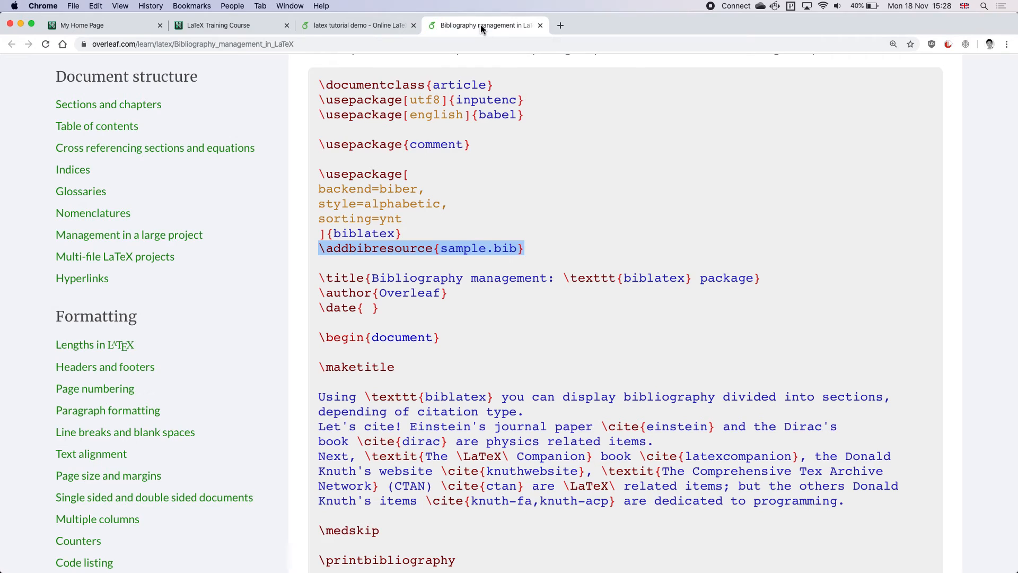
left_click(397, 25)
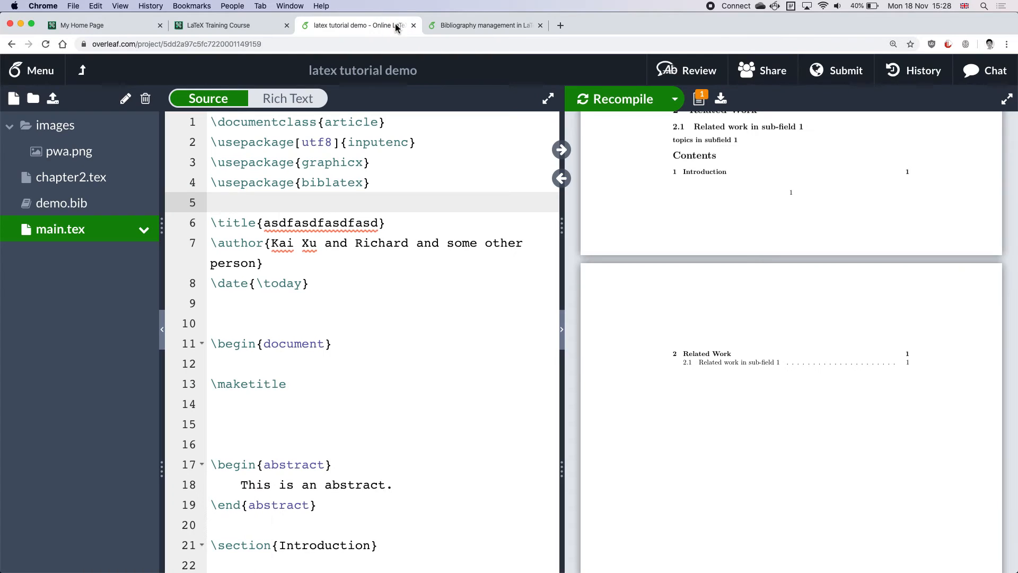
key("super+v")
key("Return")
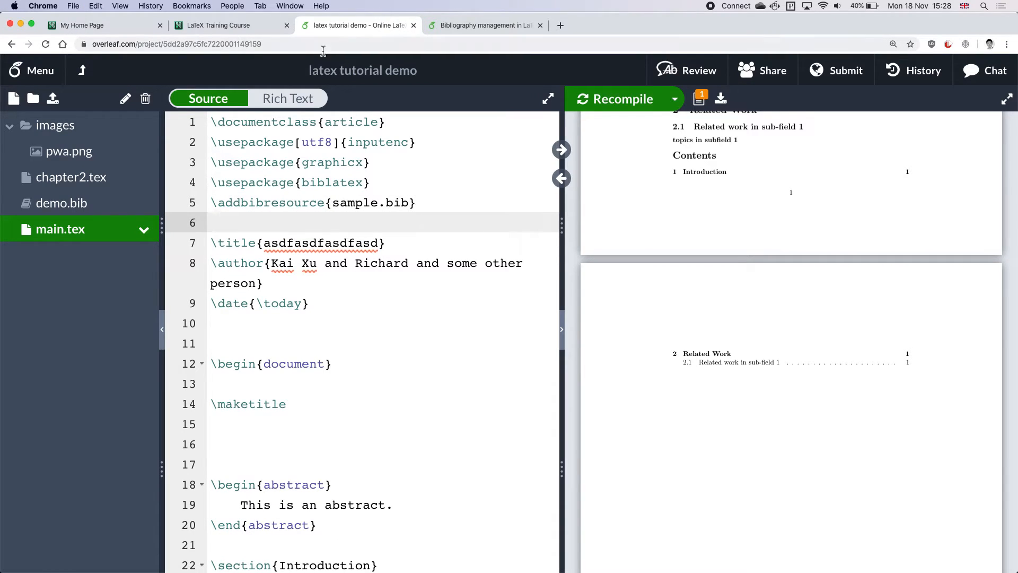
Change the file name in the \addbibresource command to demo.bib.
left_click_drag(219, 203, 322, 204)
double_click(355, 207)
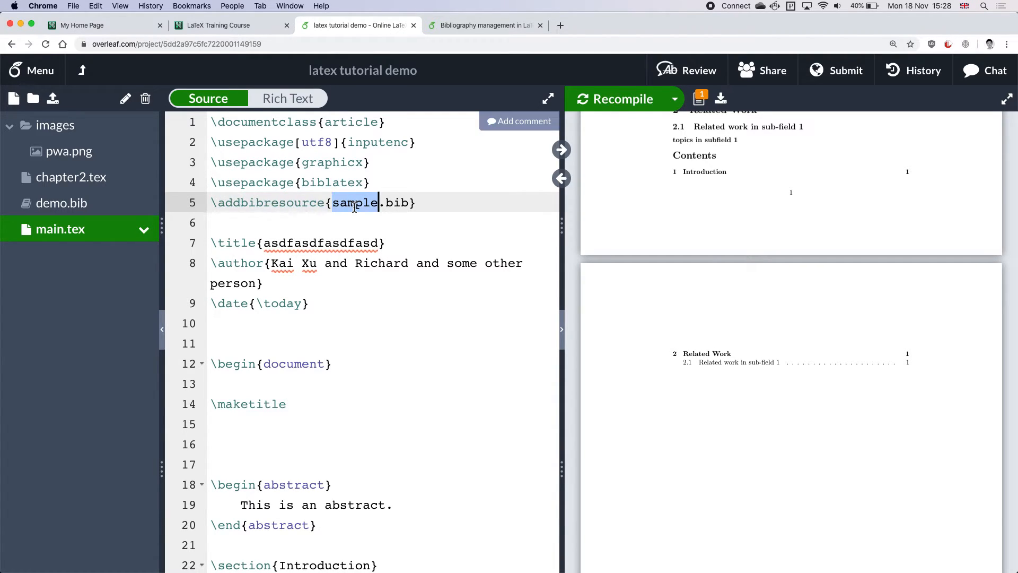
type("demo")
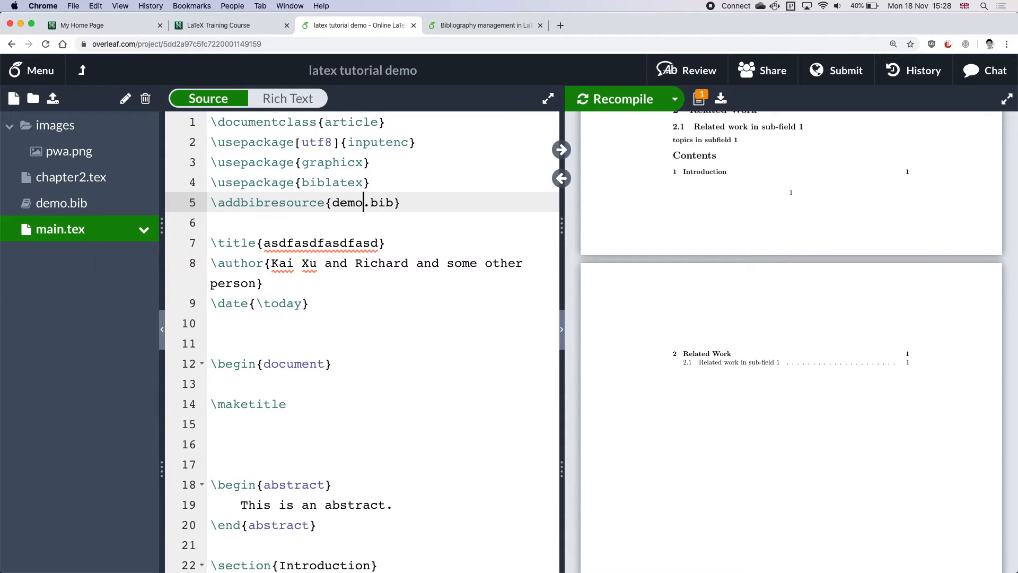
Save main.tex and look up the \cite{einstein} command in the Bibliography management example.
key("super+s")
left_click(473, 26)
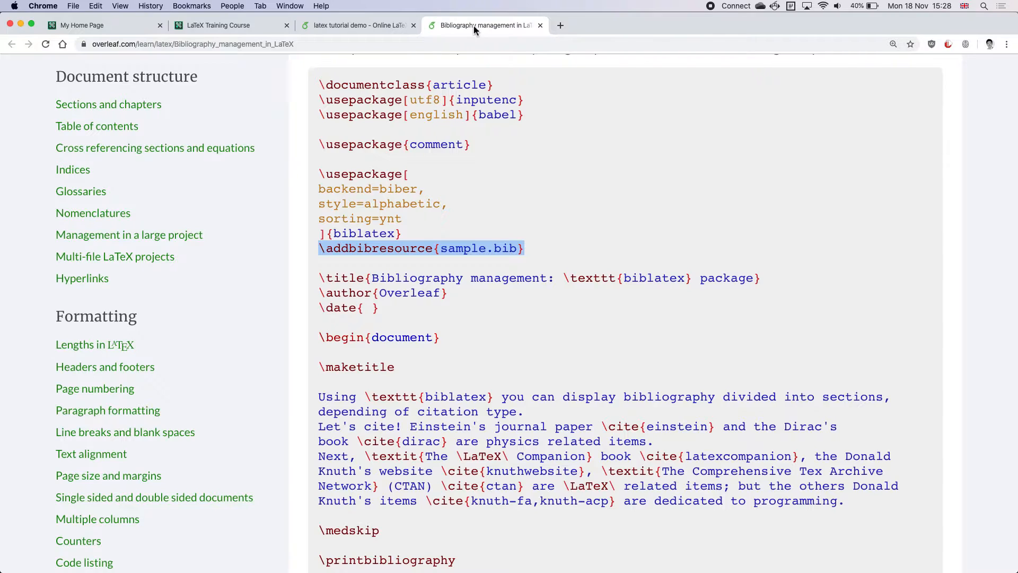
scroll(515, 316, "down", 2)
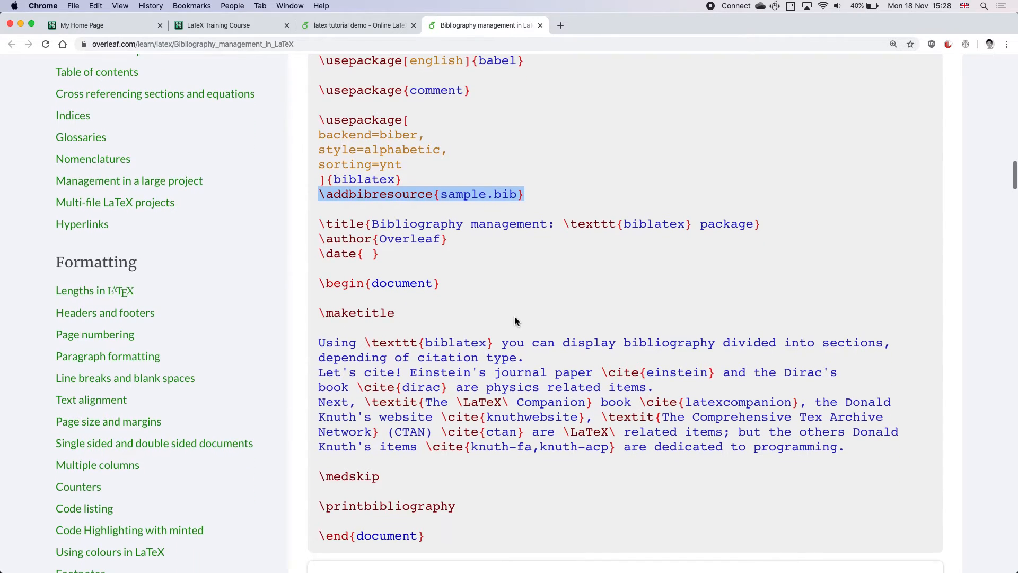
left_click_drag(602, 375, 716, 374)
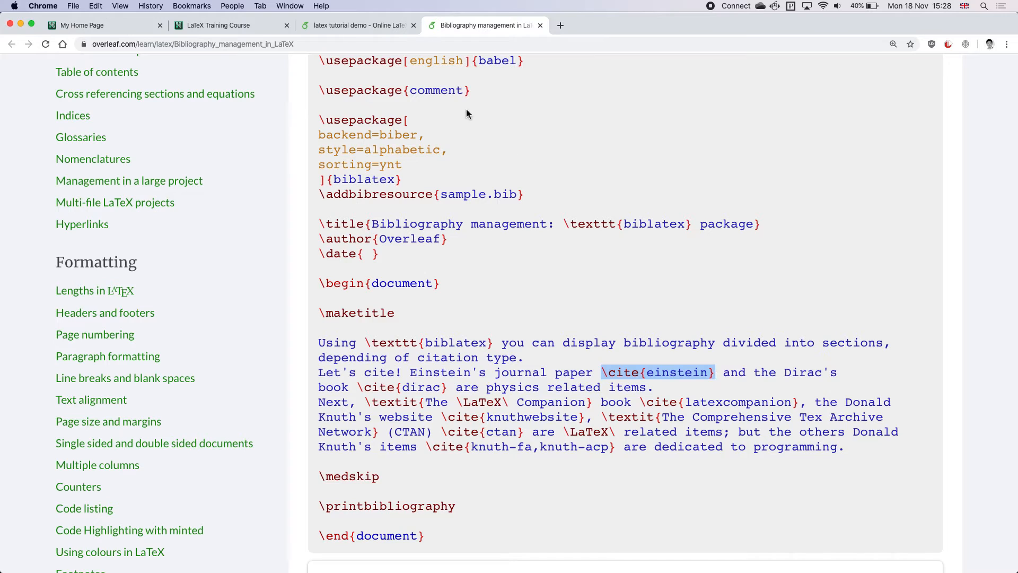
Add \cite{einstein} after the equation in the Introduction section of main.tex.
left_click(368, 30)
scroll(360, 317, "down", 10)
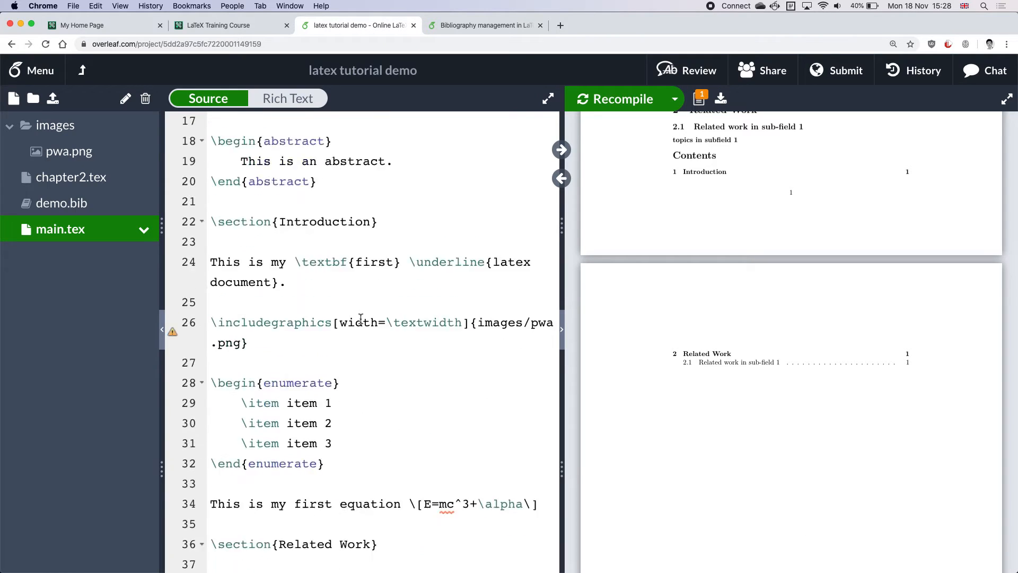
scroll(361, 318, "down", 1)
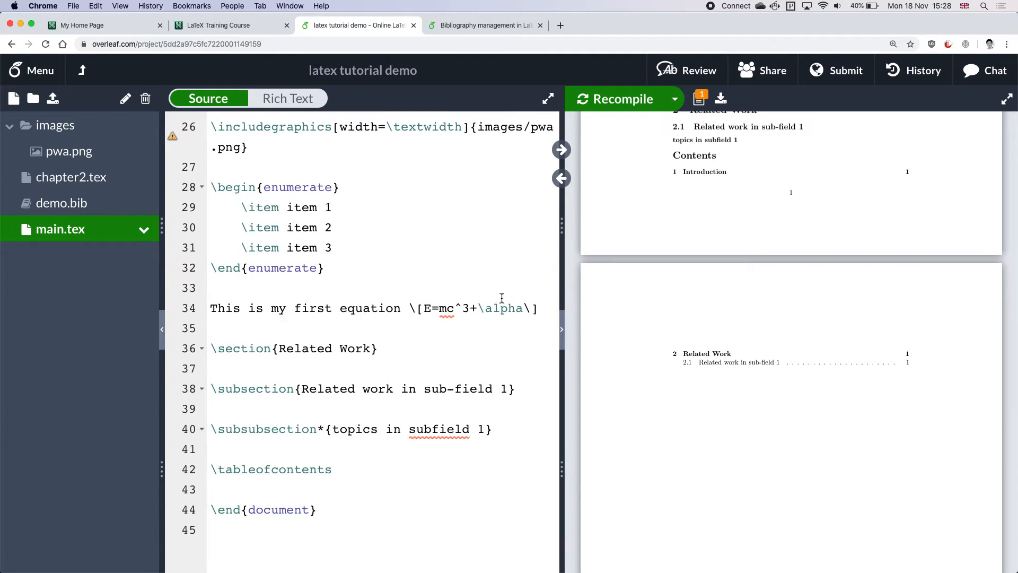
left_click(548, 310)
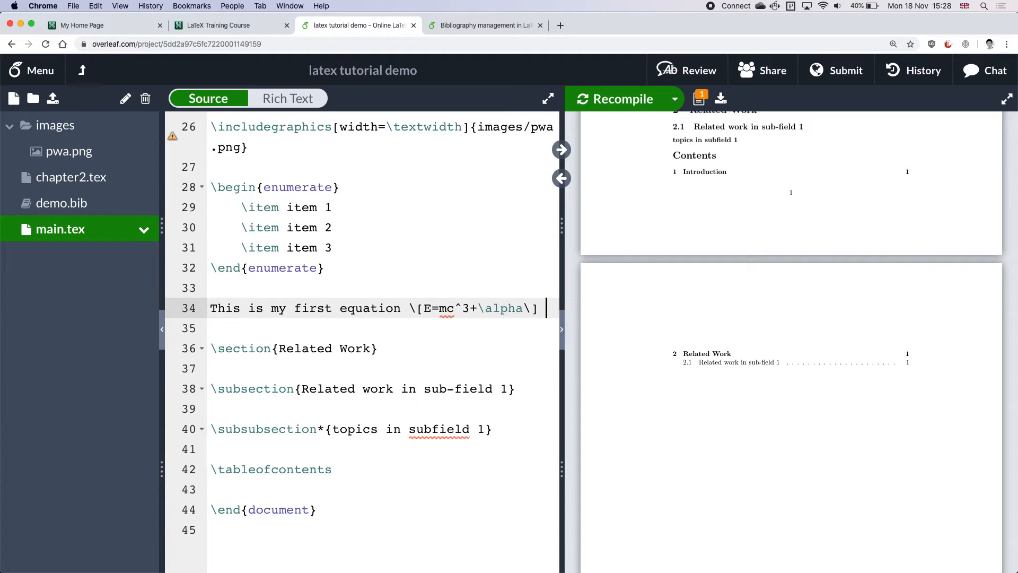
type("\\cite")
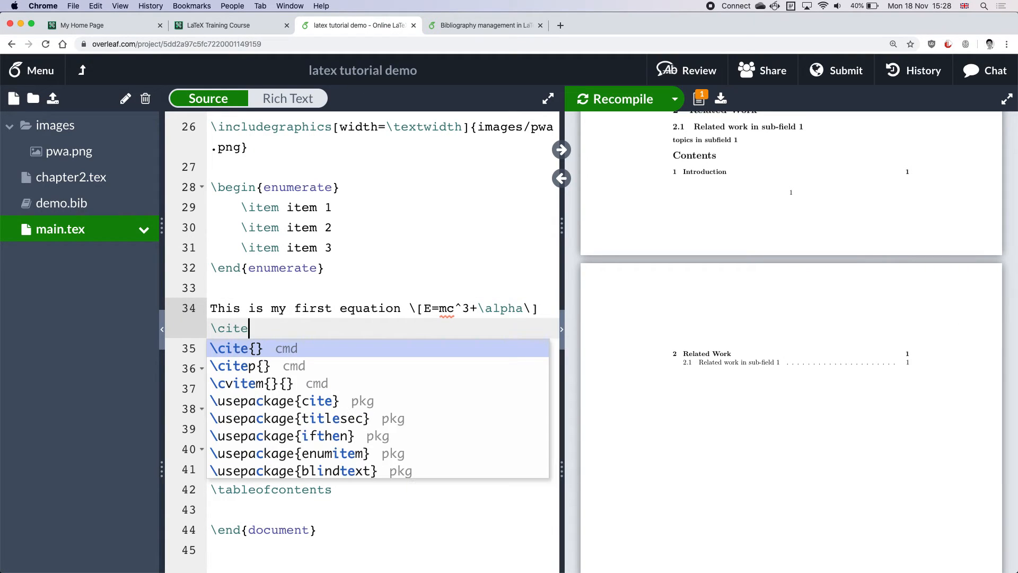
type("{e")
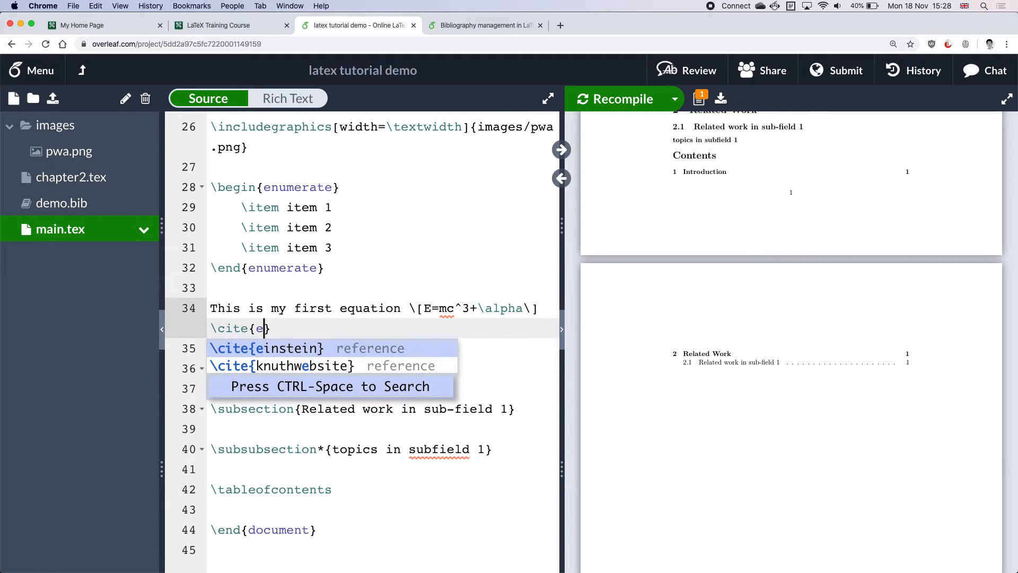
key("Return")
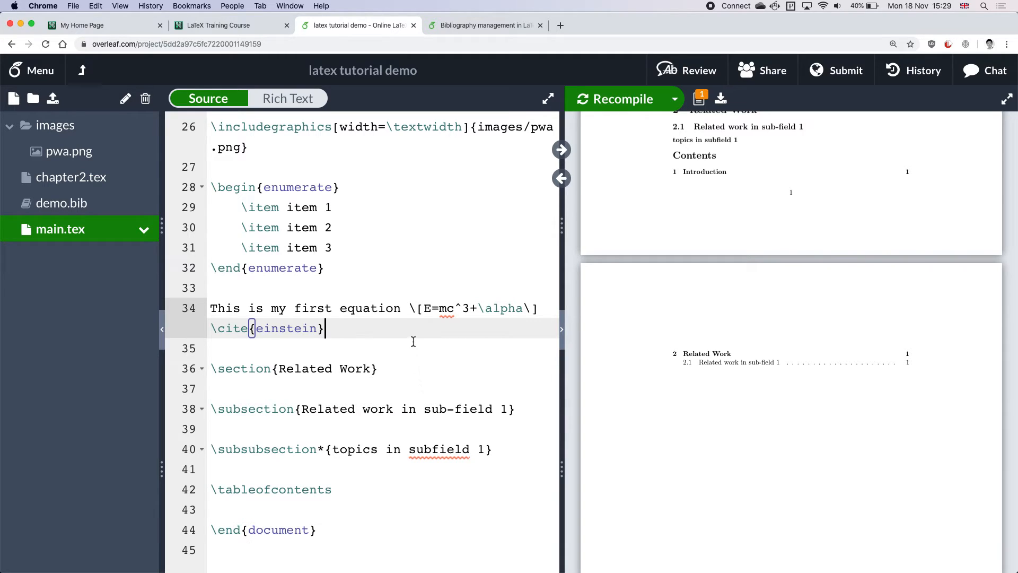
Continue after the einstein citation with ". This is another citation \cite{dirac}." and recompile the document.
type(". This is anotehr")
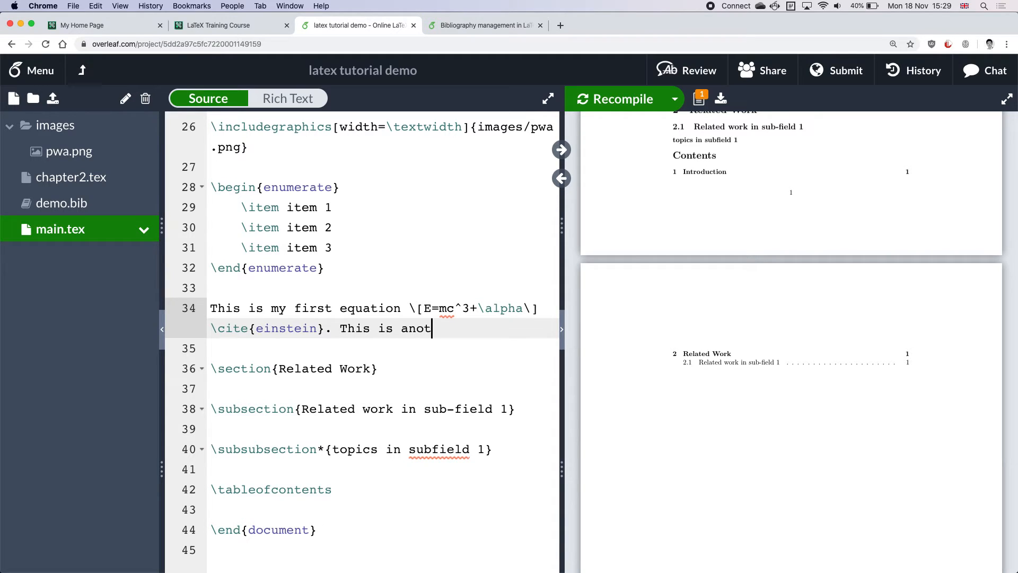
key("BackSpace")
key("BackSpace")
key("BackSpace")
type("her ciation \\cit")
key("Return")
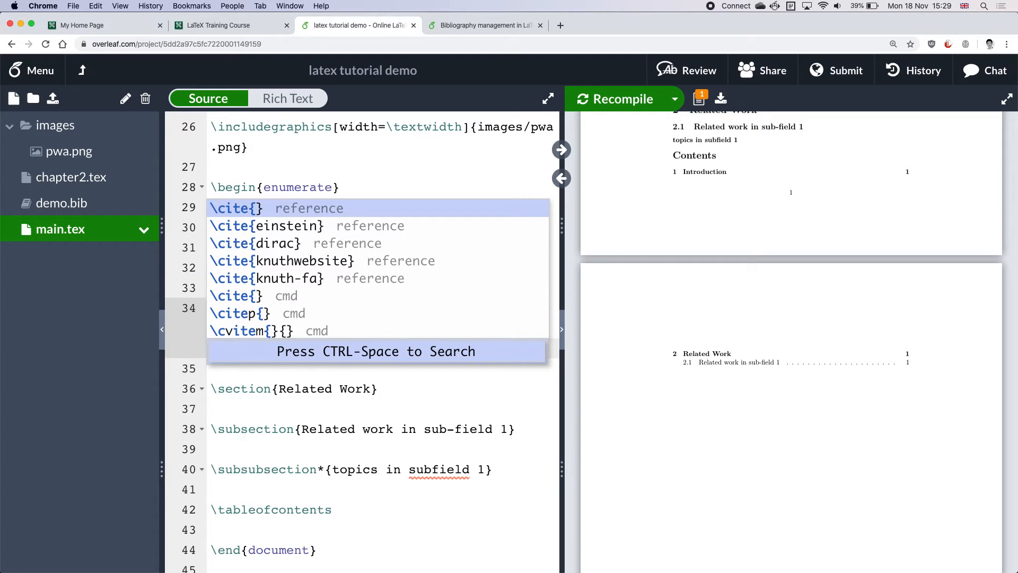
key("Down")
key("Down")
key("Return")
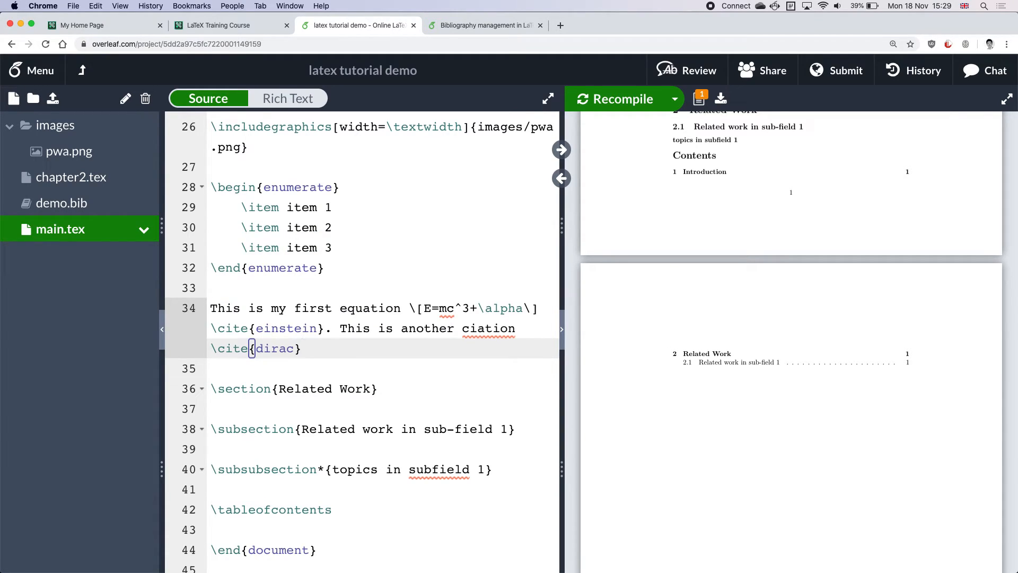
type(".")
key("super+s")
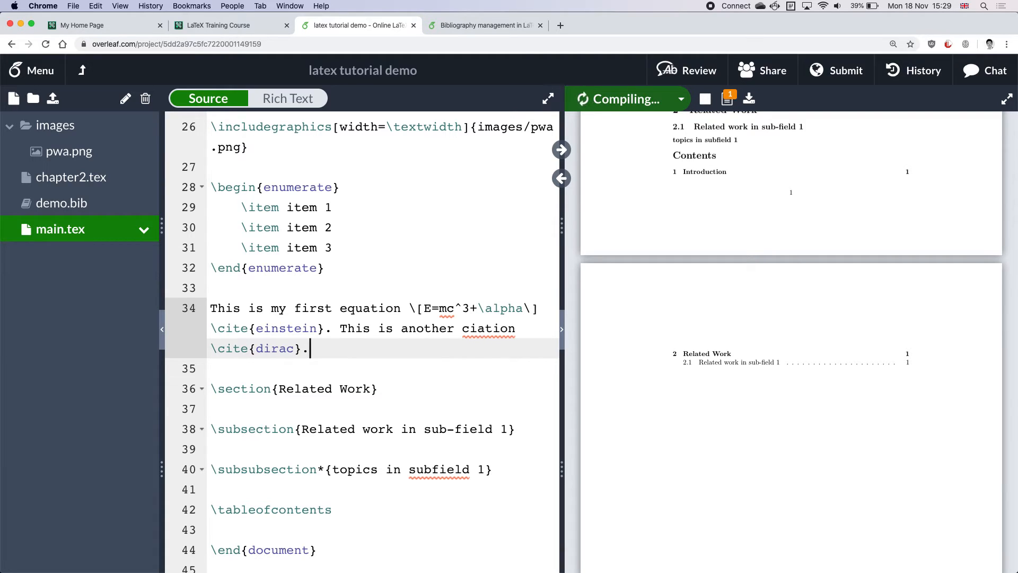
left_click(479, 332)
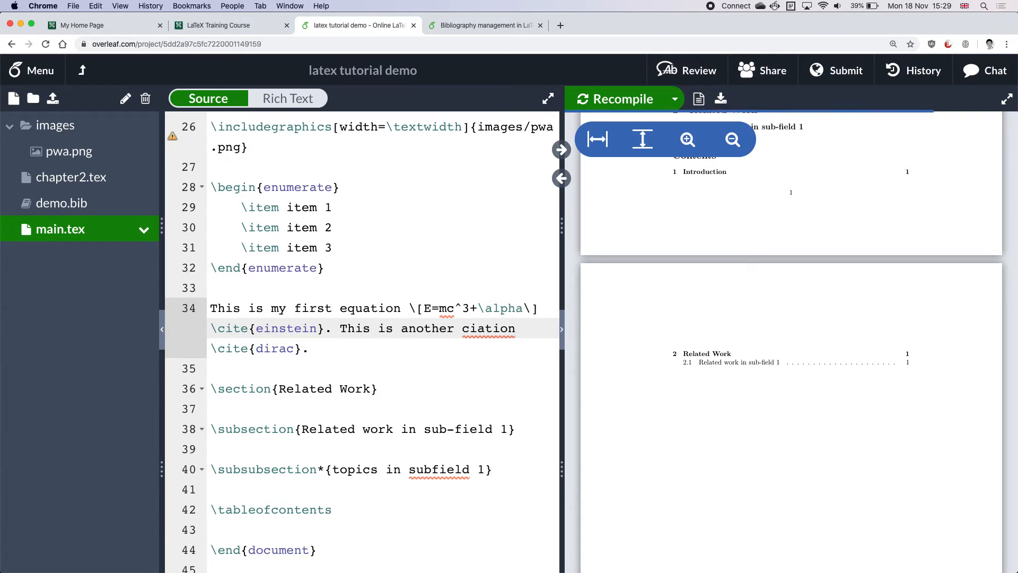
type("t")
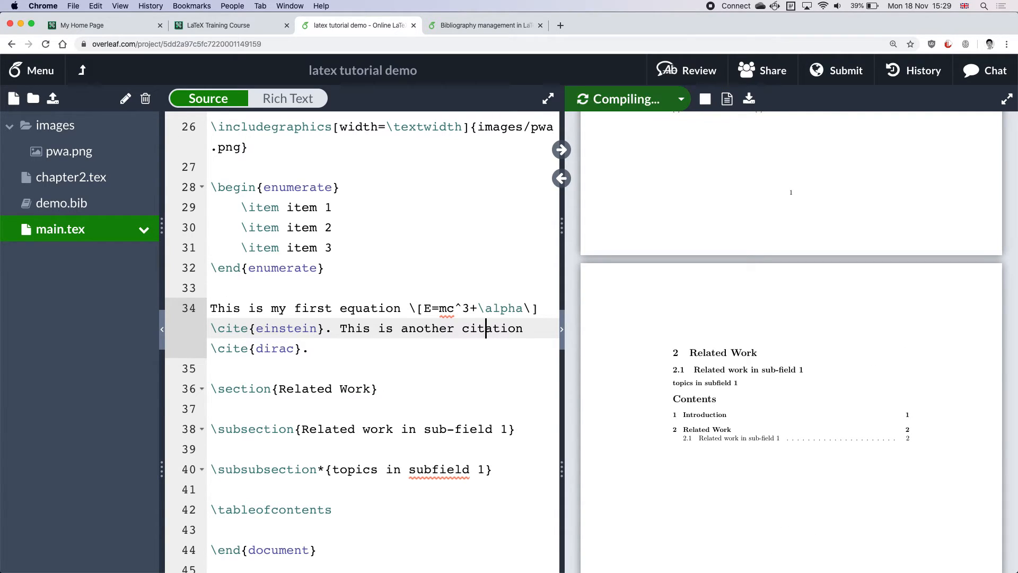
Hide the project file list and widen the PDF preview to examine the citations on the first page.
scroll(695, 408, "up", 6)
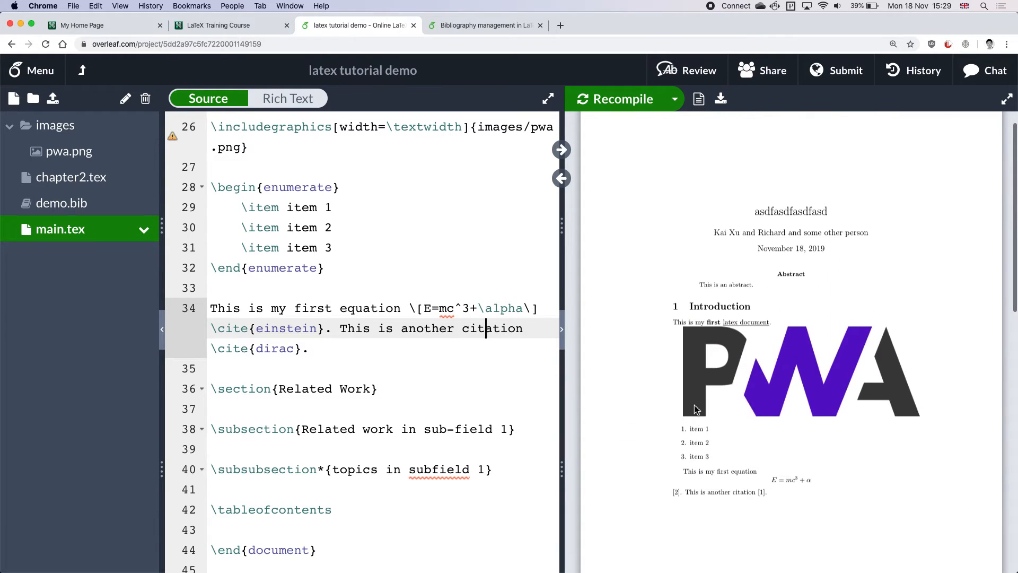
scroll(694, 408, "down", 3)
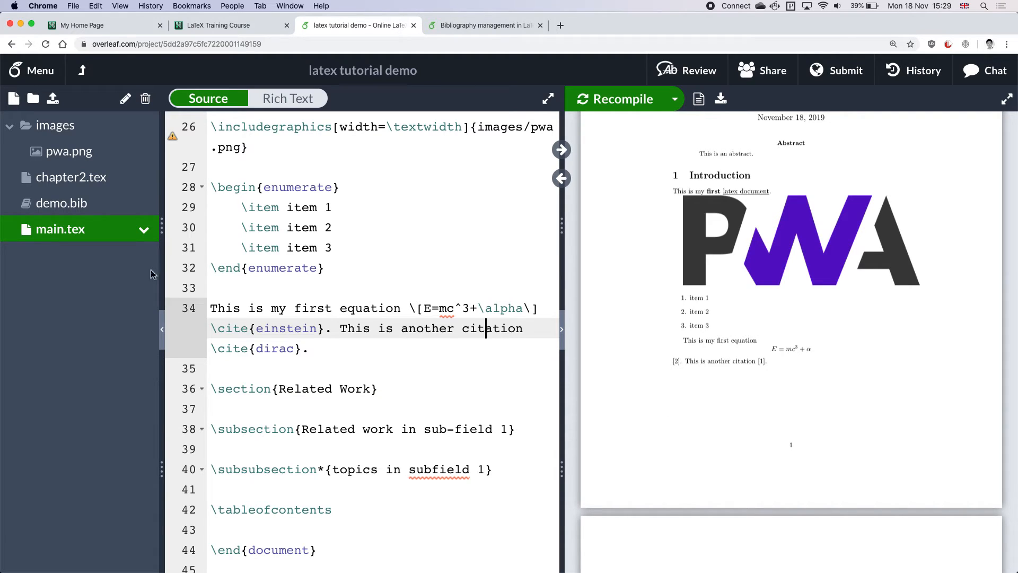
left_click(163, 334)
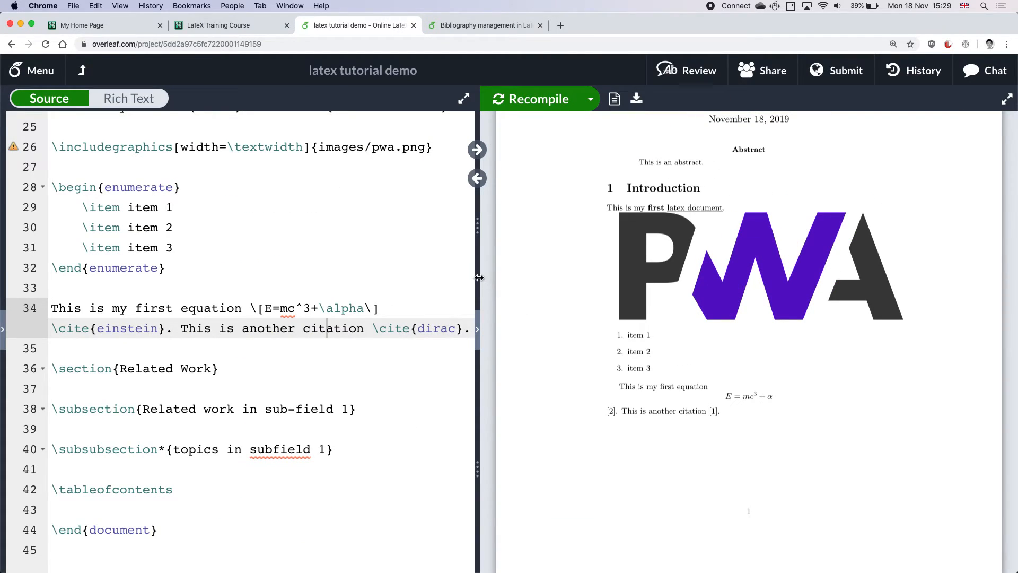
left_click_drag(478, 277, 318, 288)
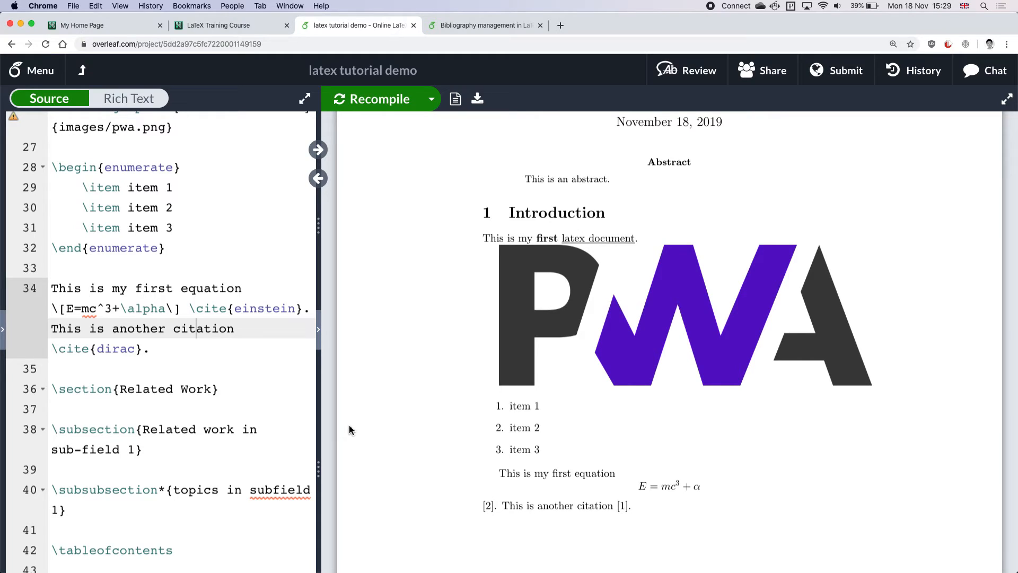
Move \cite{einstein} from behind the equation to directly after "This is my first equation".
left_click(190, 309)
left_click_drag(190, 308, 302, 317)
key("super+c")
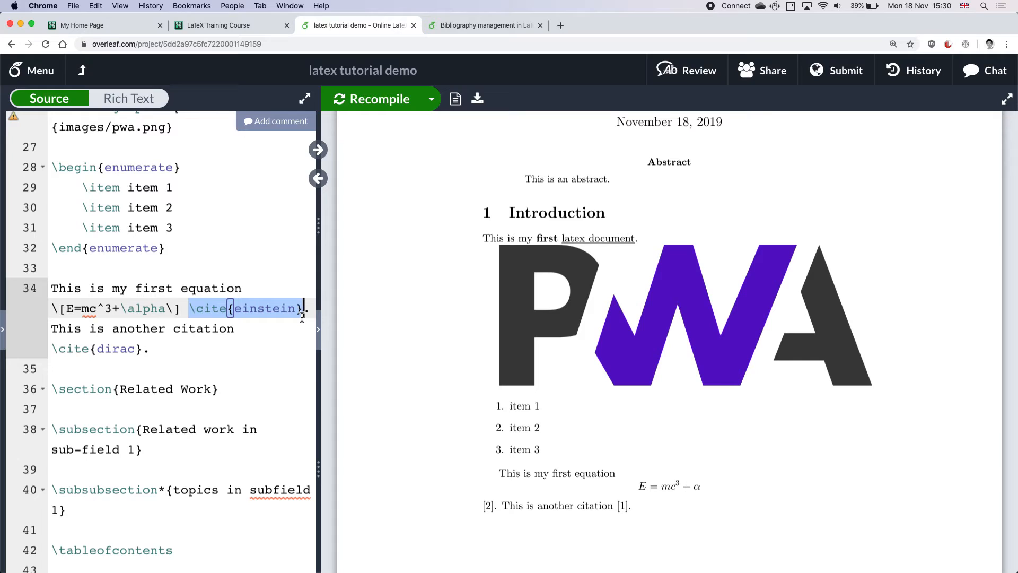
key("BackSpace")
key("Up")
key("Right")
key("Right")
key("Right")
key("Right")
key("Right")
key("Right")
key("Right")
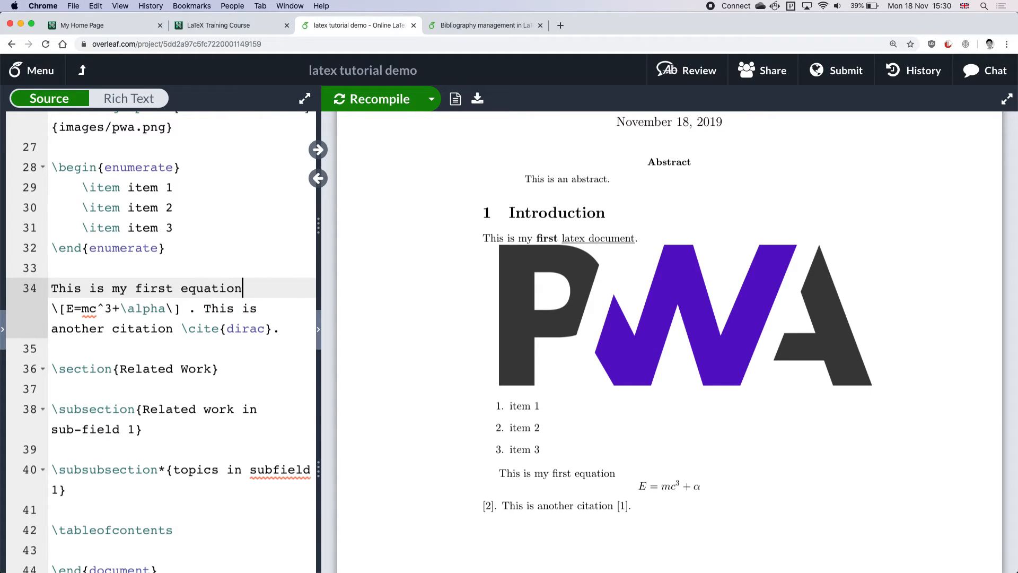
key("super+v")
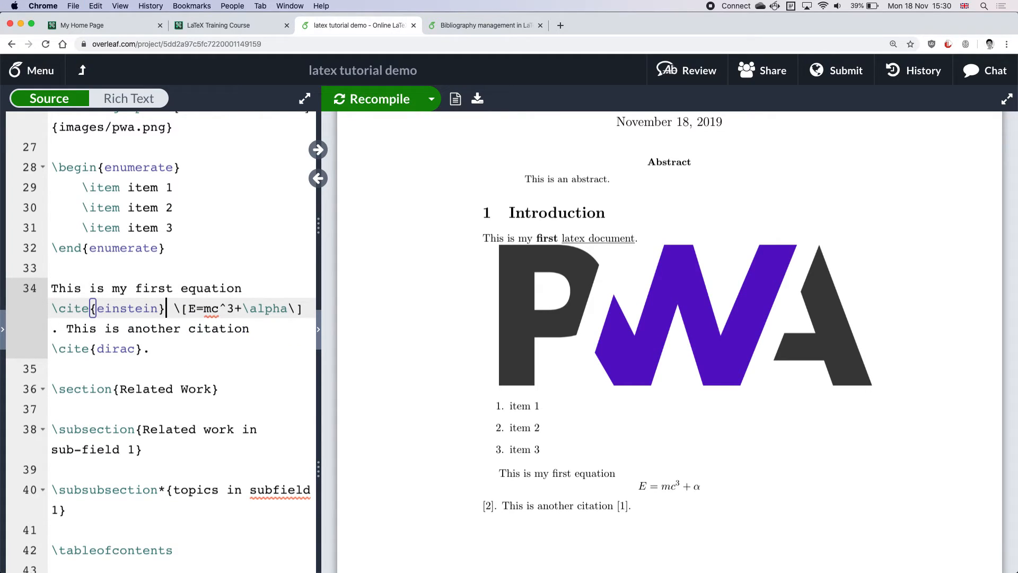
Put the equation on its own line, remove the stray period after it, start "This is another citation" on a new line, and recompile.
key("Right")
key("Return")
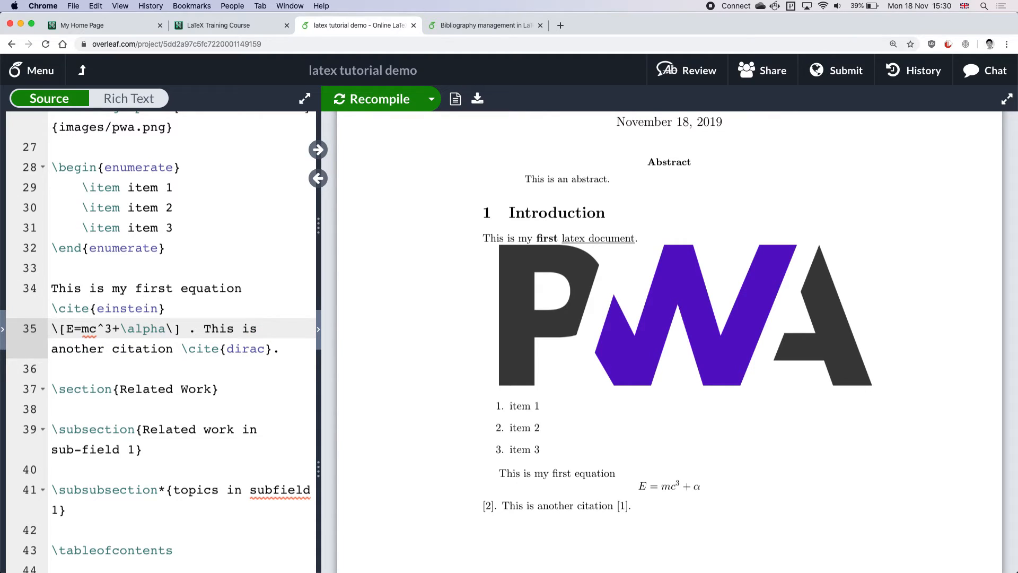
key("Right")
key("Right")
key("Right")
key("Right")
key("Right")
key("Right")
key("BackSpace")
key("BackSpace")
key("Return")
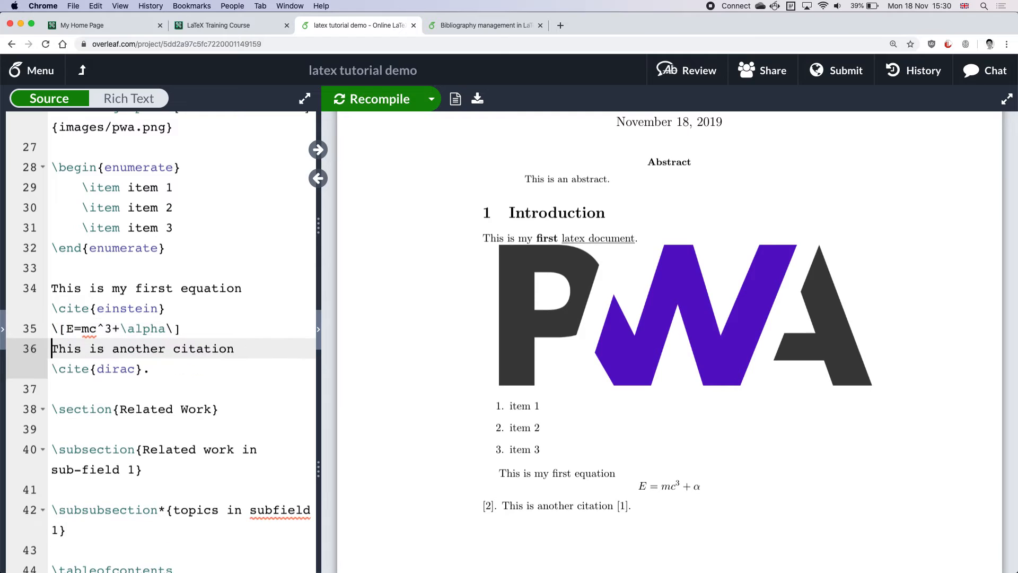
key("super+s")
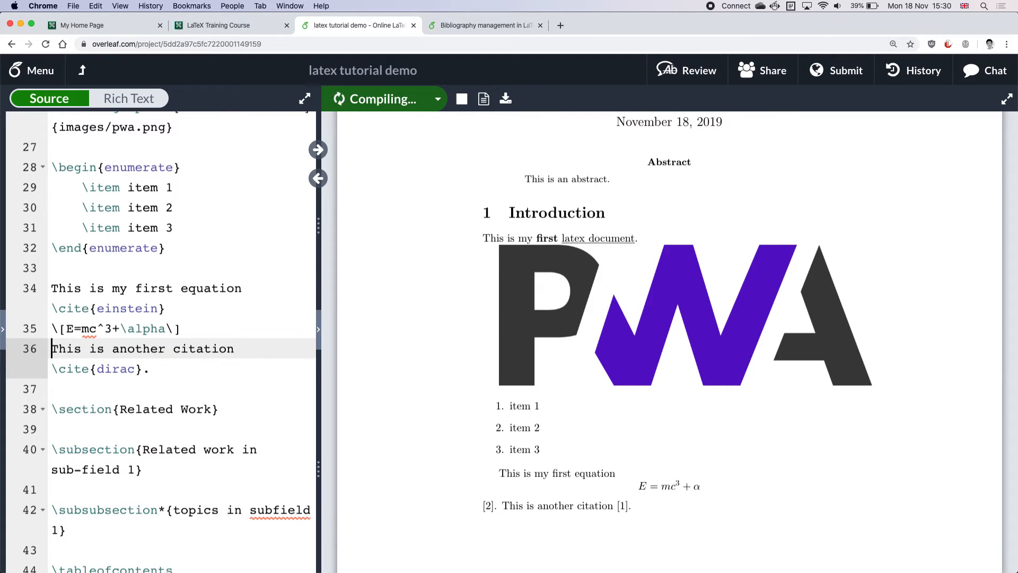
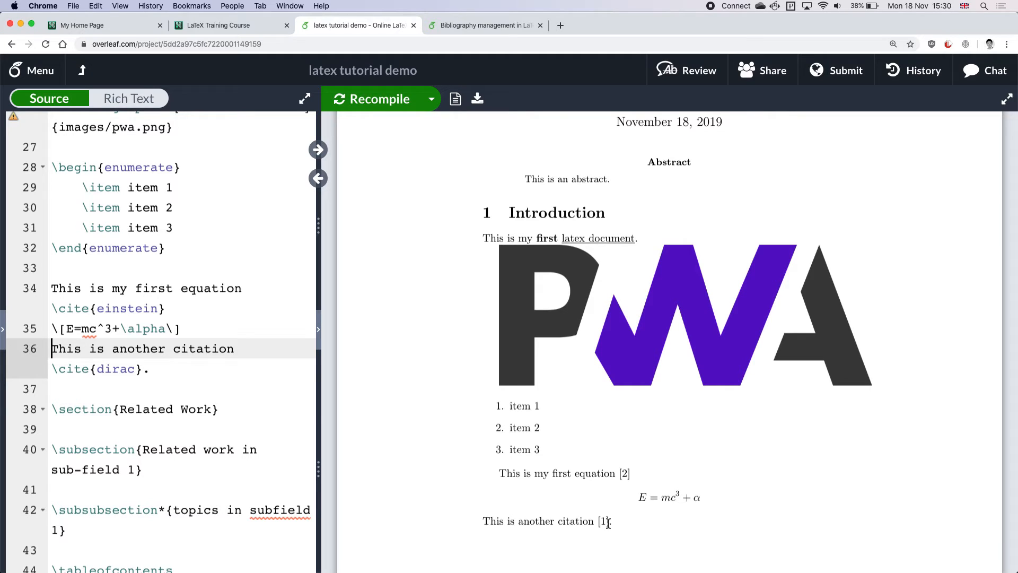
scroll(193, 350, "up", 10)
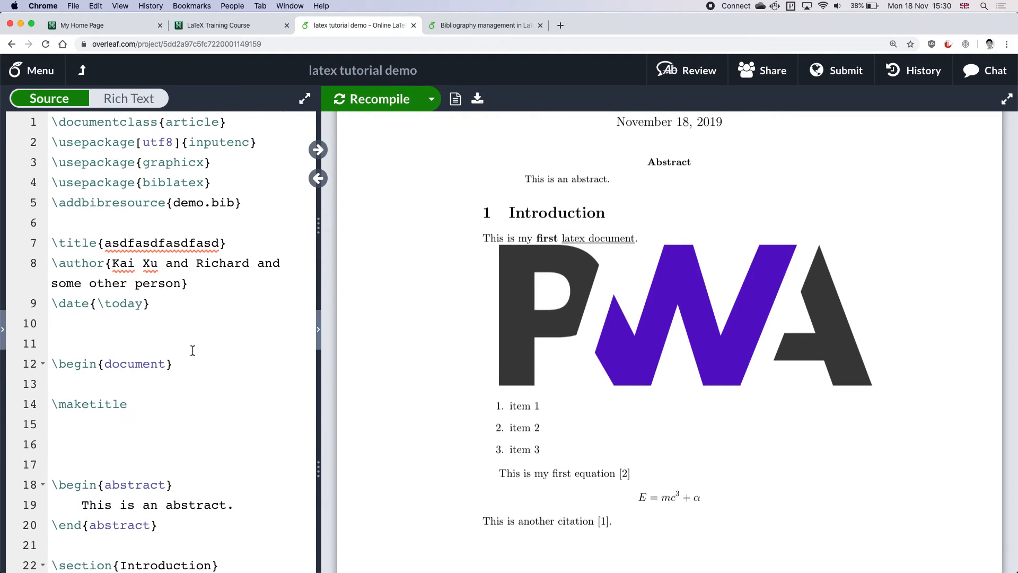
scroll(162, 323, "down", 3)
scroll(162, 324, "up", 3)
left_click(137, 183)
scroll(204, 251, "down", 10)
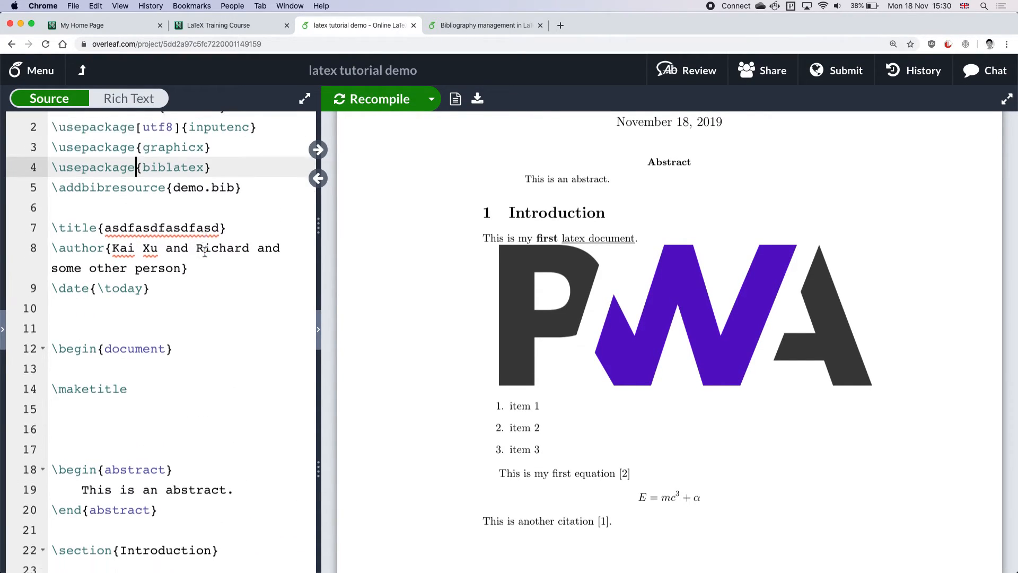
Find and select the \printbibliography command in the example code of Overleaf's bibliography documentation.
left_click(479, 29)
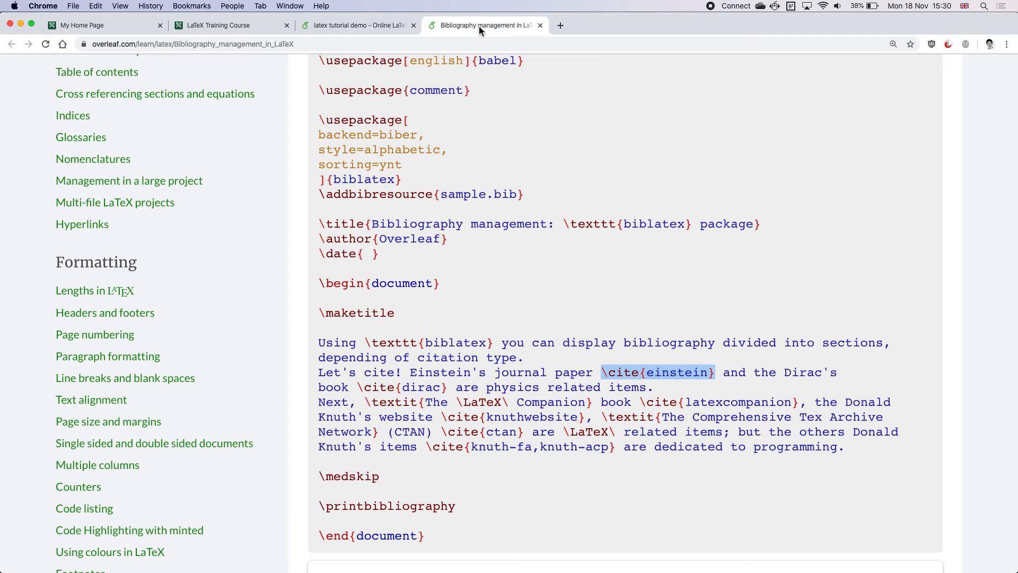
scroll(454, 329, "down", 3)
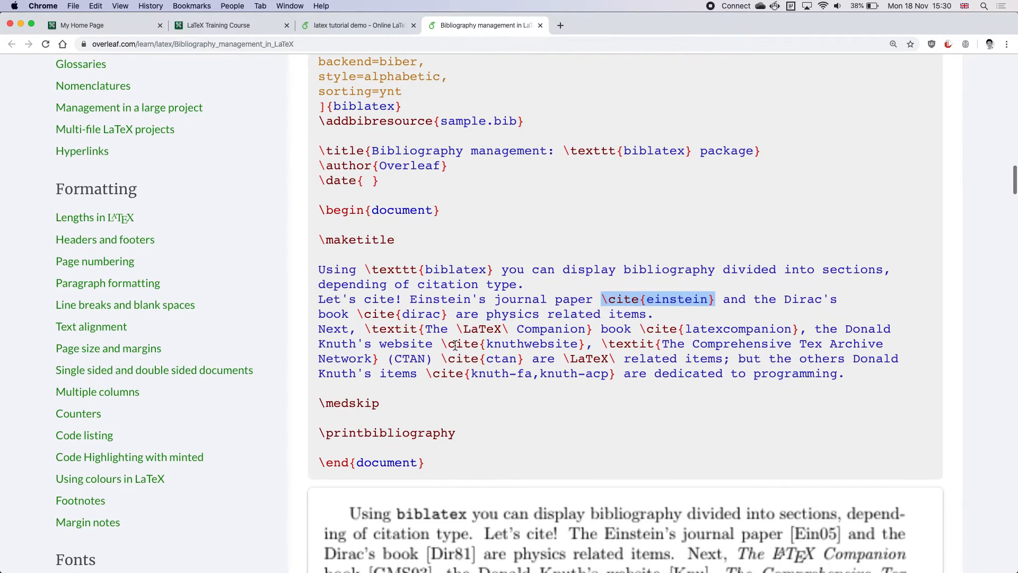
left_click(463, 432)
left_click_drag(462, 432, 317, 435)
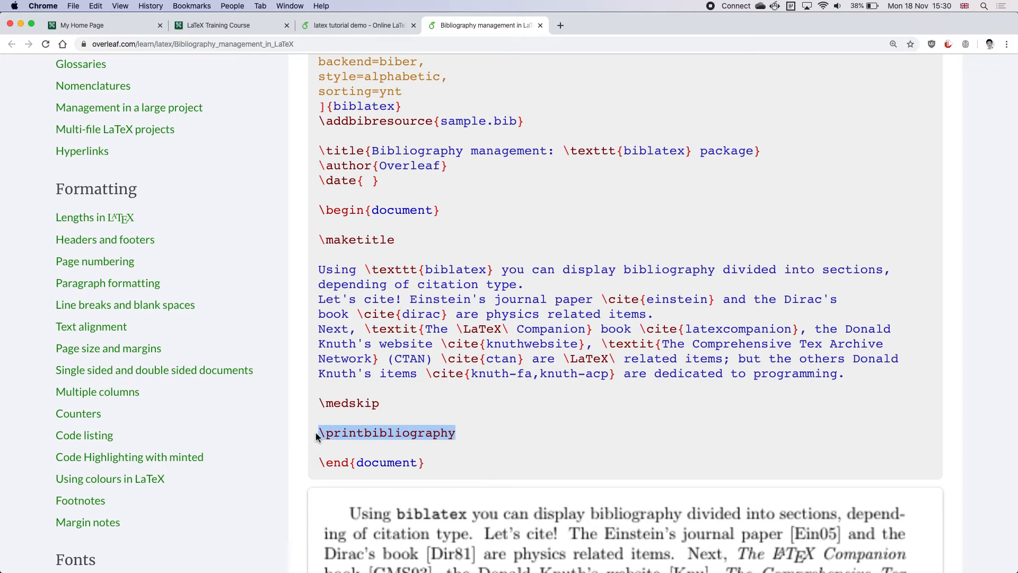
Comment out the \tableofcontents line near the end of the demo project's main.tex.
left_click(351, 25)
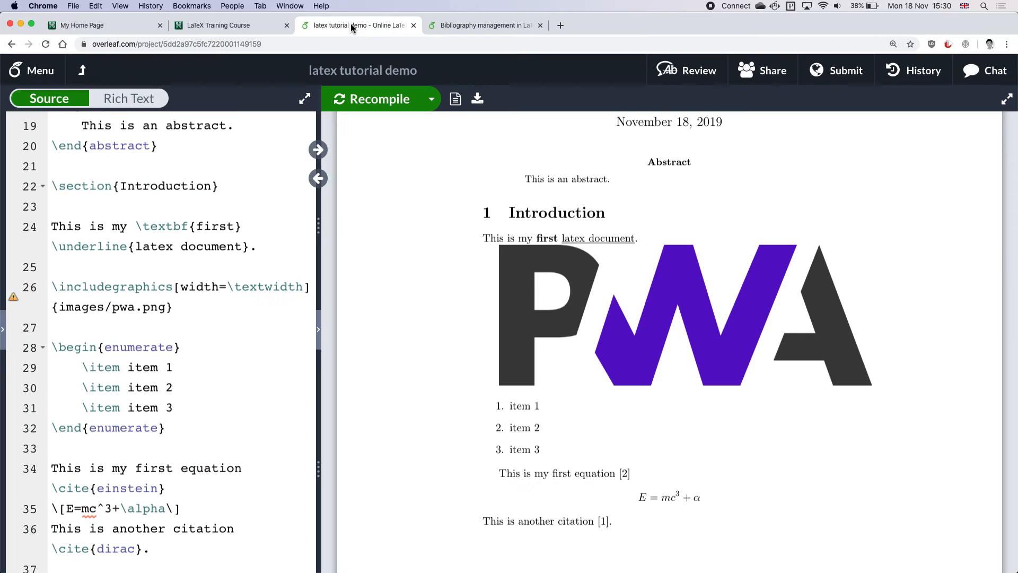
scroll(623, 246, "down", 10)
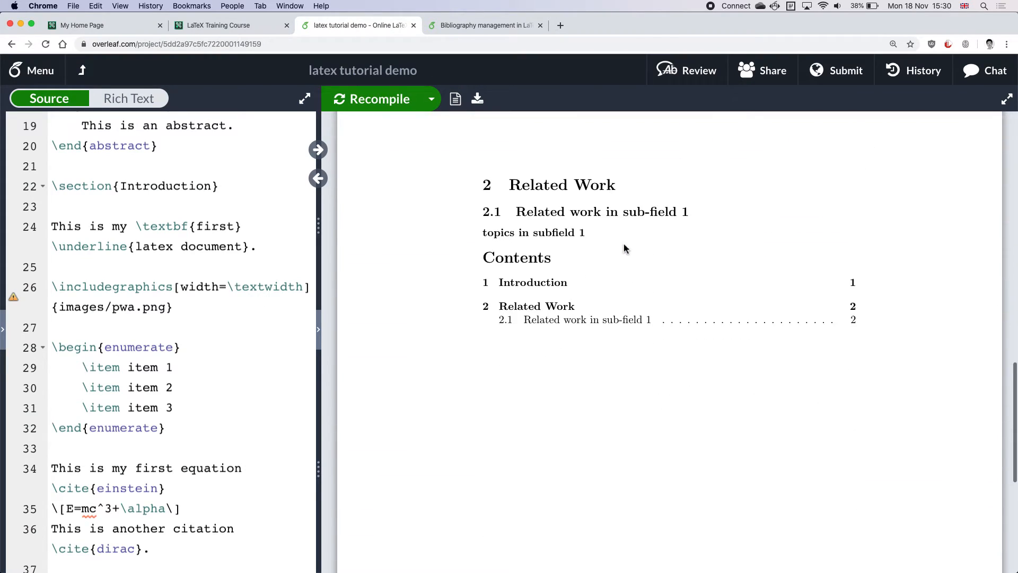
scroll(624, 243, "up", 1)
scroll(191, 424, "down", 5)
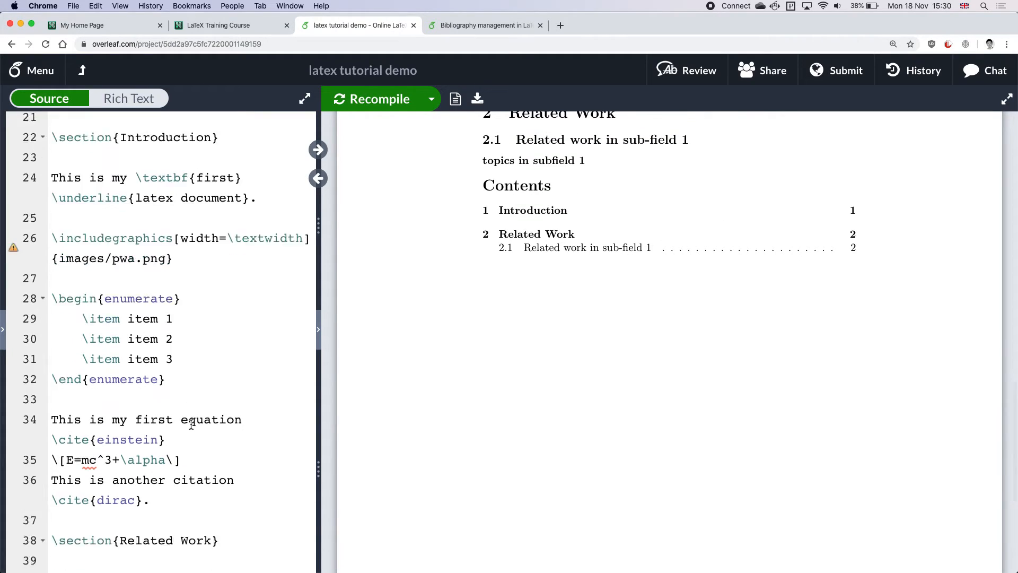
scroll(191, 425, "down", 3)
scroll(191, 423, "up", 2)
left_click(197, 407)
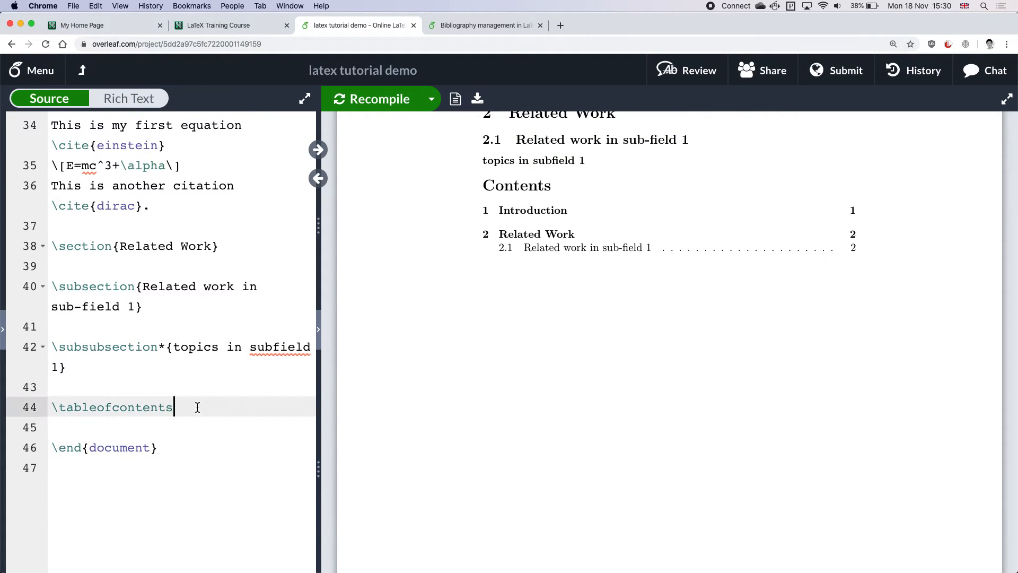
key("super+slash")
Add \printbibliography on its own line before \end{document}, recompile, and check the citations against the reference list.
key("Down")
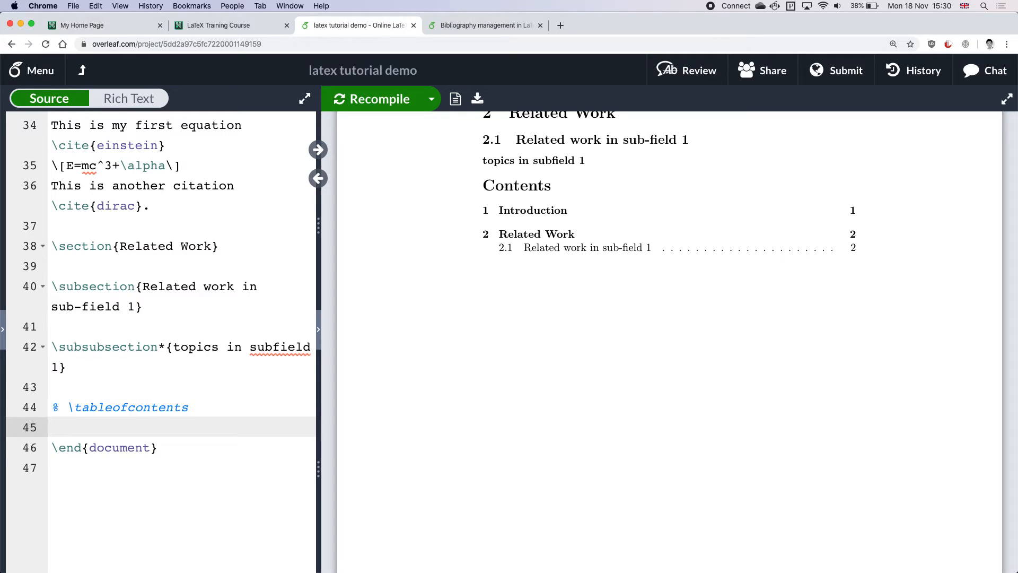
key("Return")
type("\\printbibliography")
key("Return")
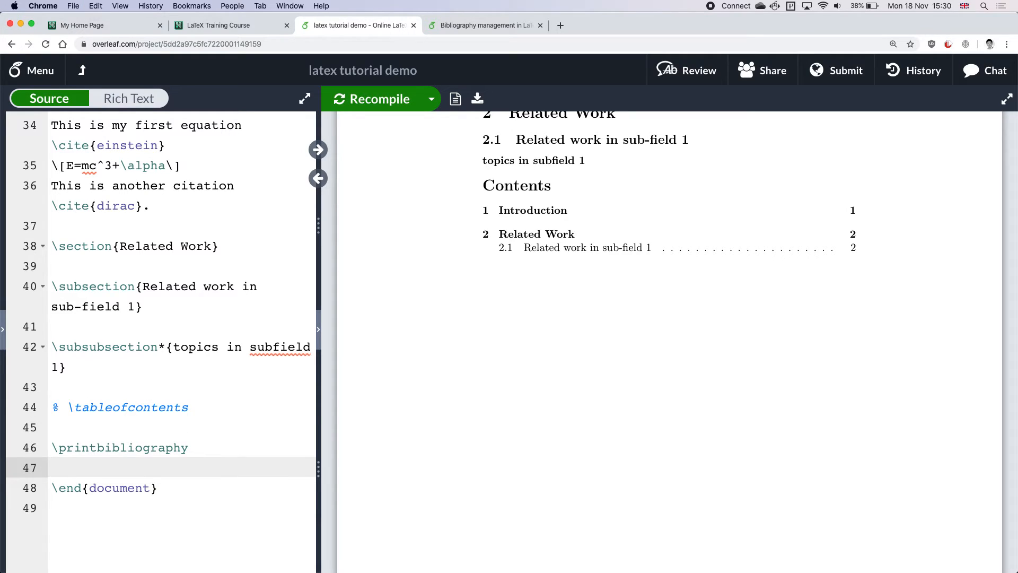
key("super+s")
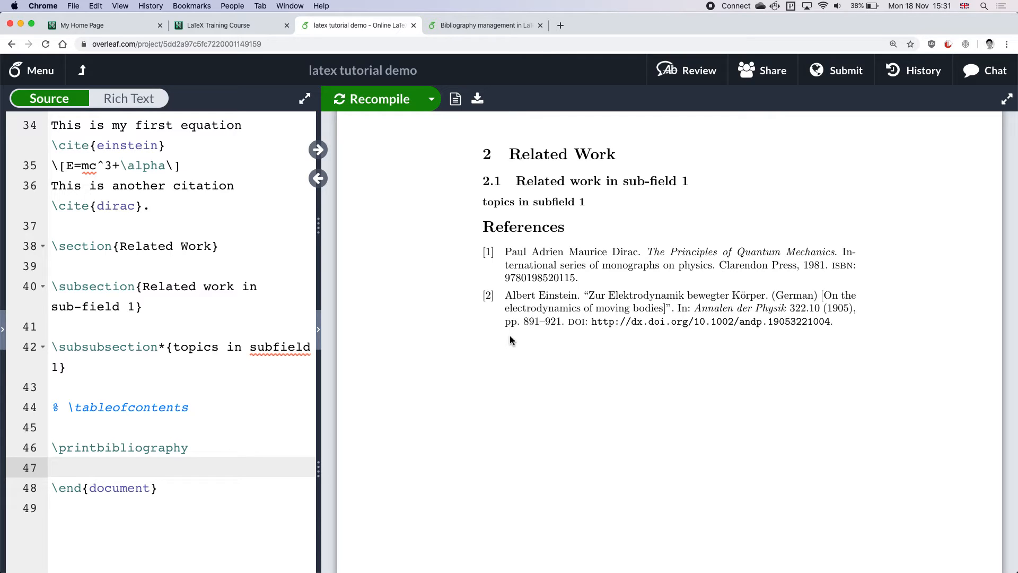
scroll(511, 338, "up", 8)
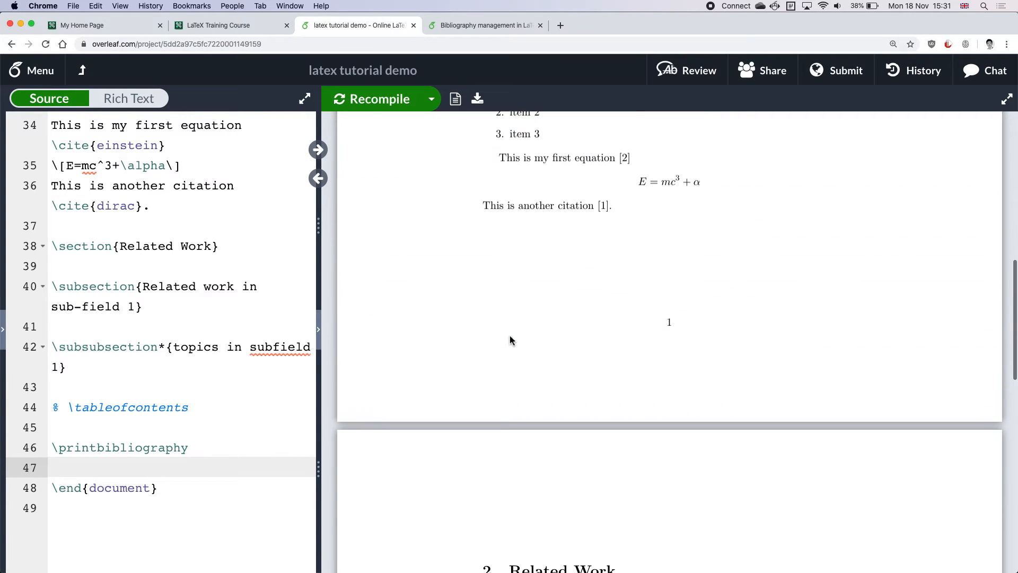
left_click(466, 24)
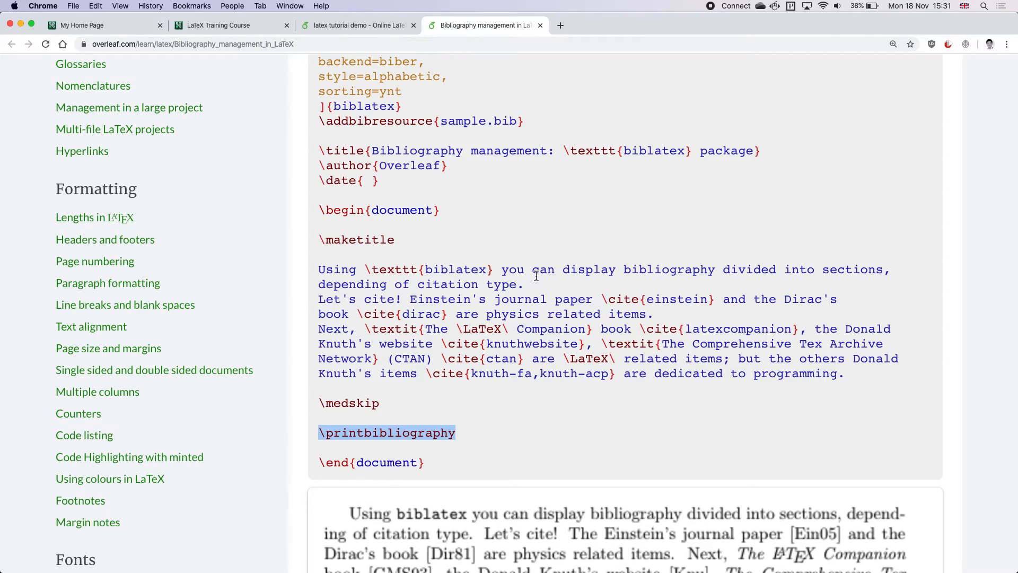
scroll(536, 276, "down", 20)
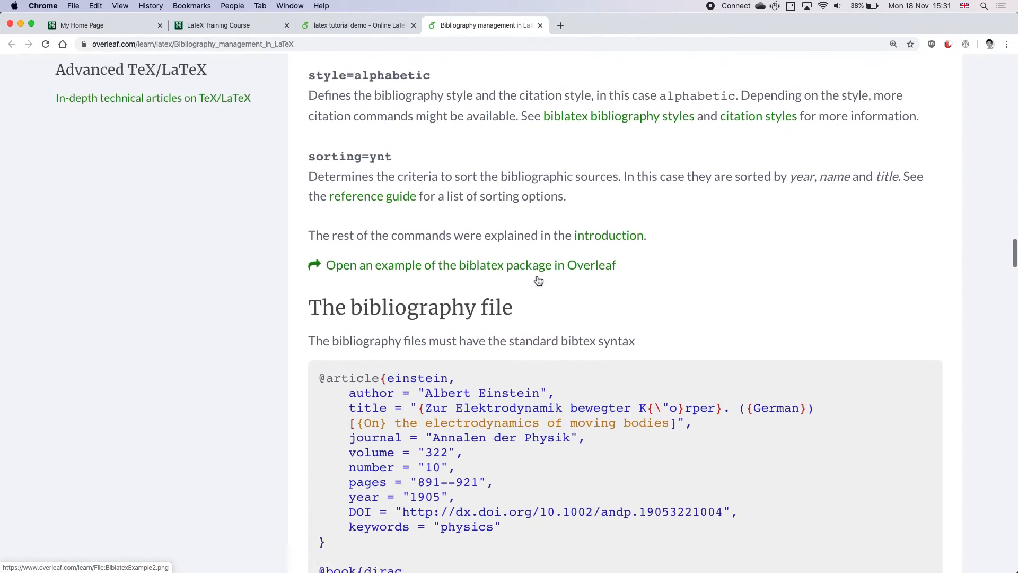
scroll(537, 278, "down", 3)
scroll(535, 276, "down", 10)
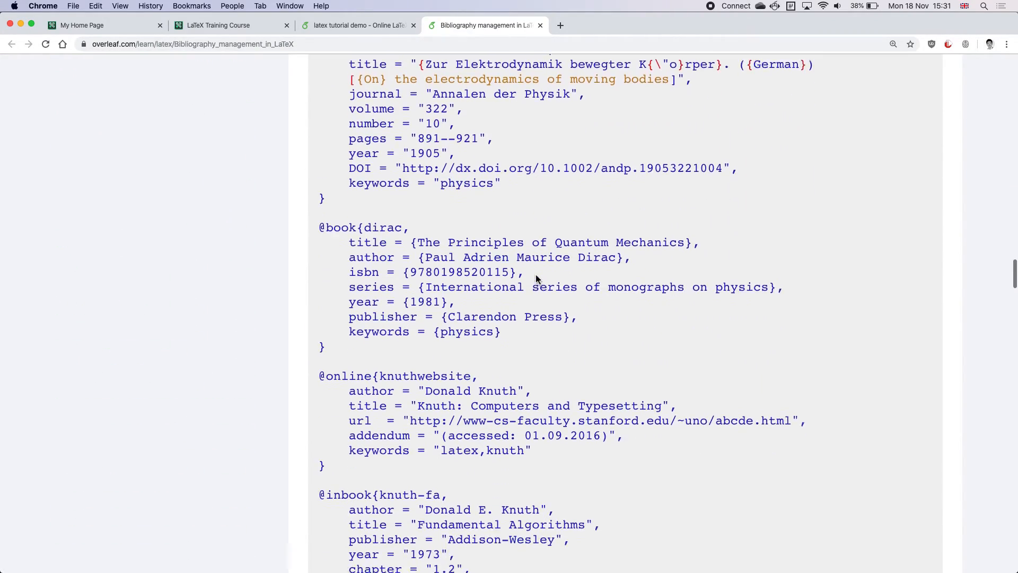
scroll(535, 276, "down", 6)
scroll(536, 275, "up", 3)
left_click(335, 226)
left_click_drag(335, 226, 302, 137)
scroll(440, 274, "down", 2)
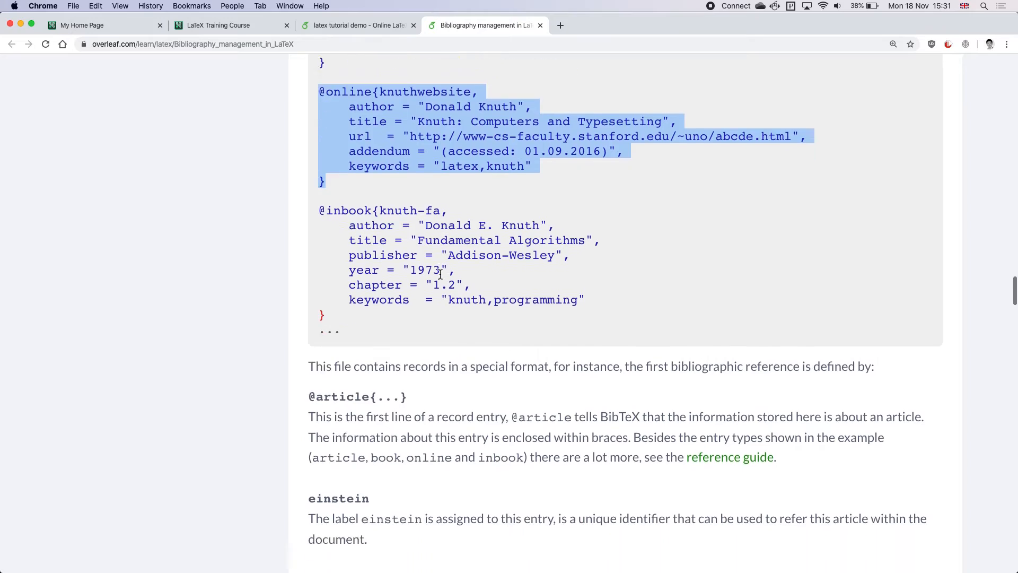
scroll(440, 272, "down", 20)
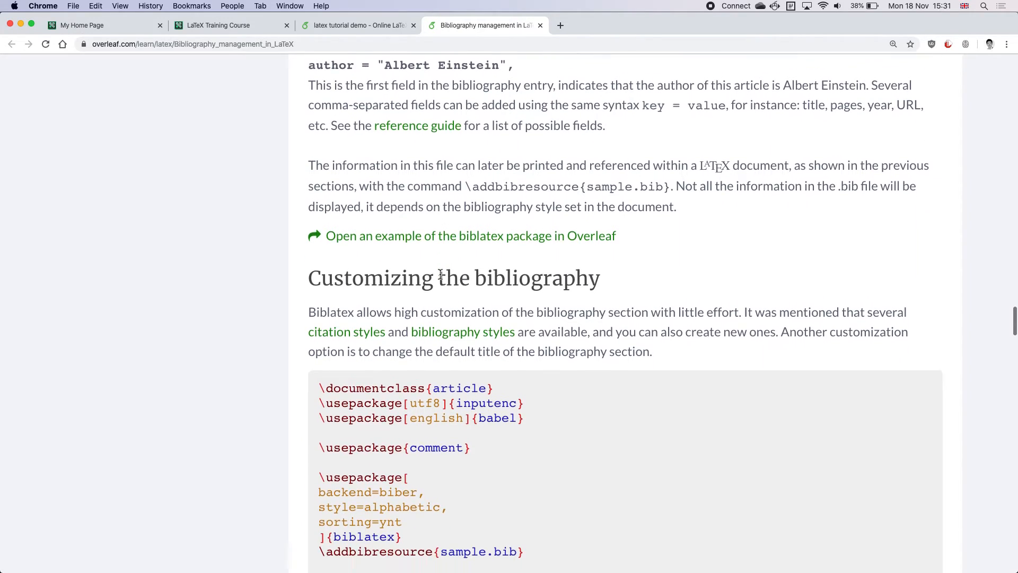
scroll(440, 274, "down", 1)
Switch to the "Add some reference" slide in Preview and highlight the ACM Digital Library as a publication database.
key("ctrl+Up")
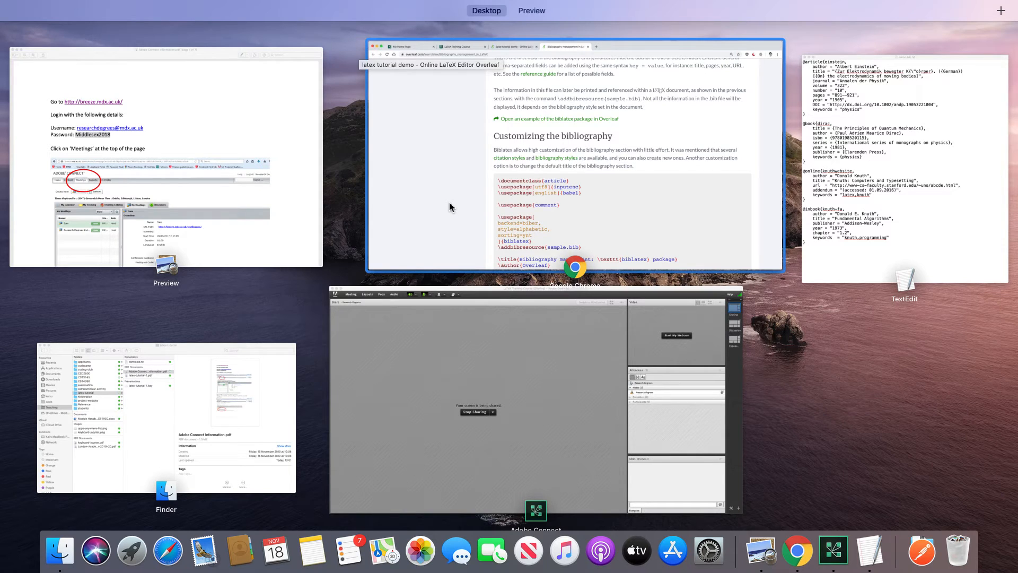
left_click(571, 135)
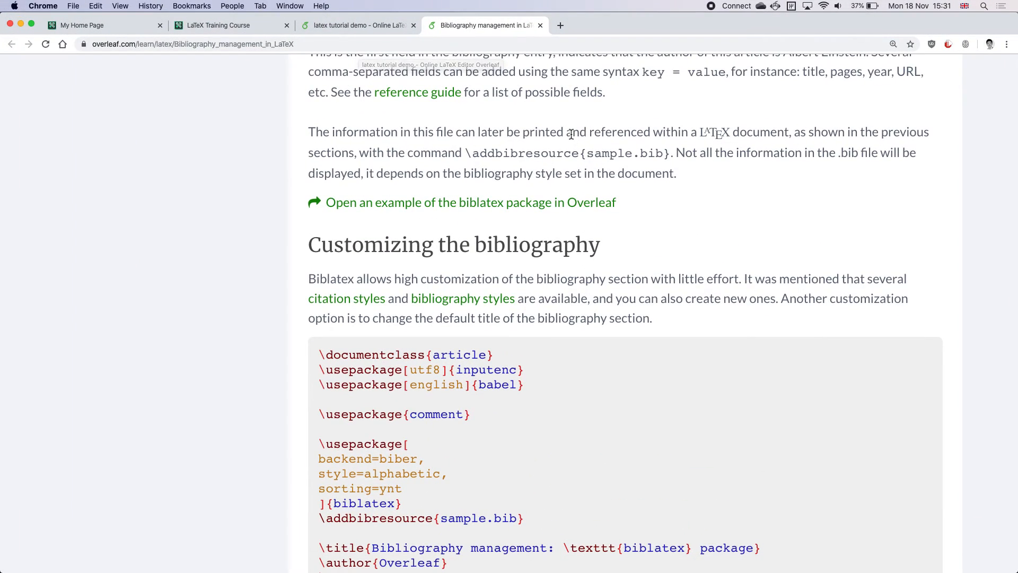
key("ctrl+Right")
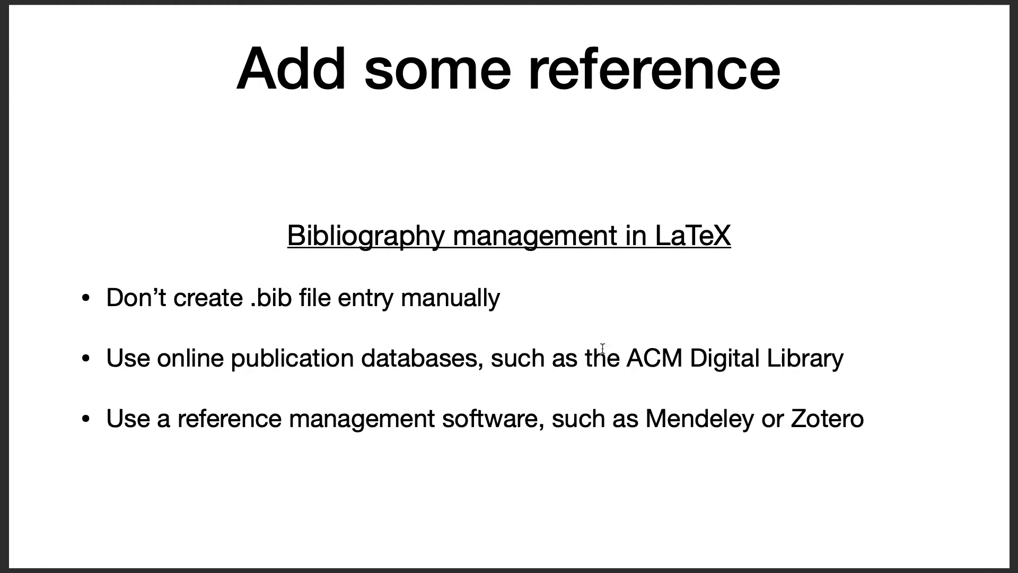
left_click_drag(630, 357, 842, 354)
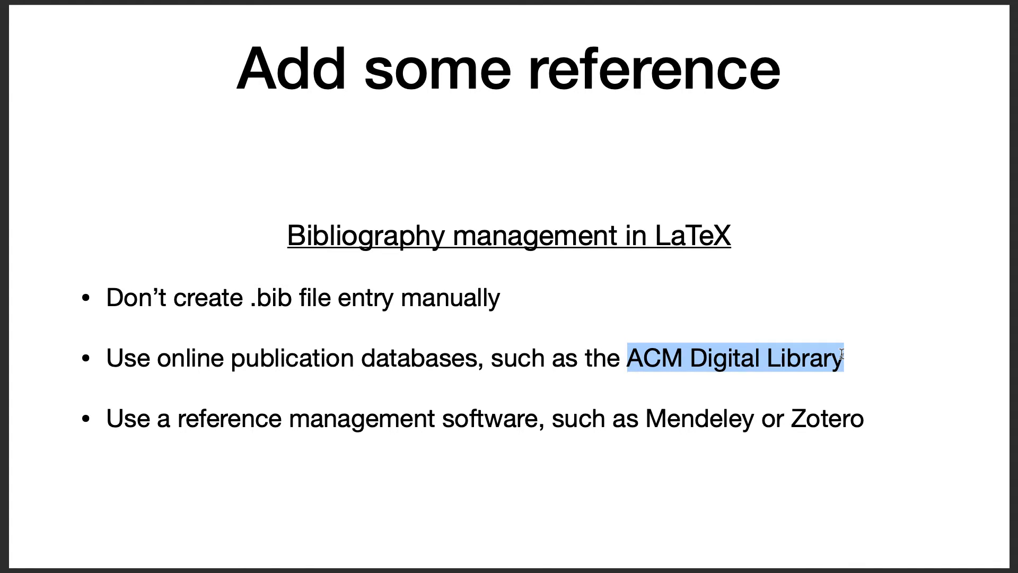
left_click(632, 359)
left_click_drag(633, 359, 680, 358)
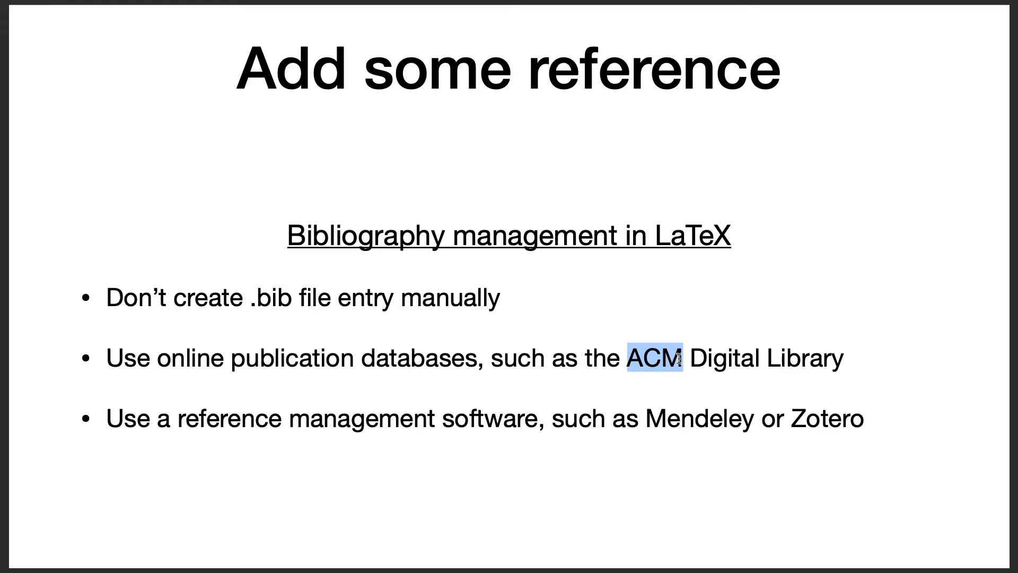
key("ctrl+Up")
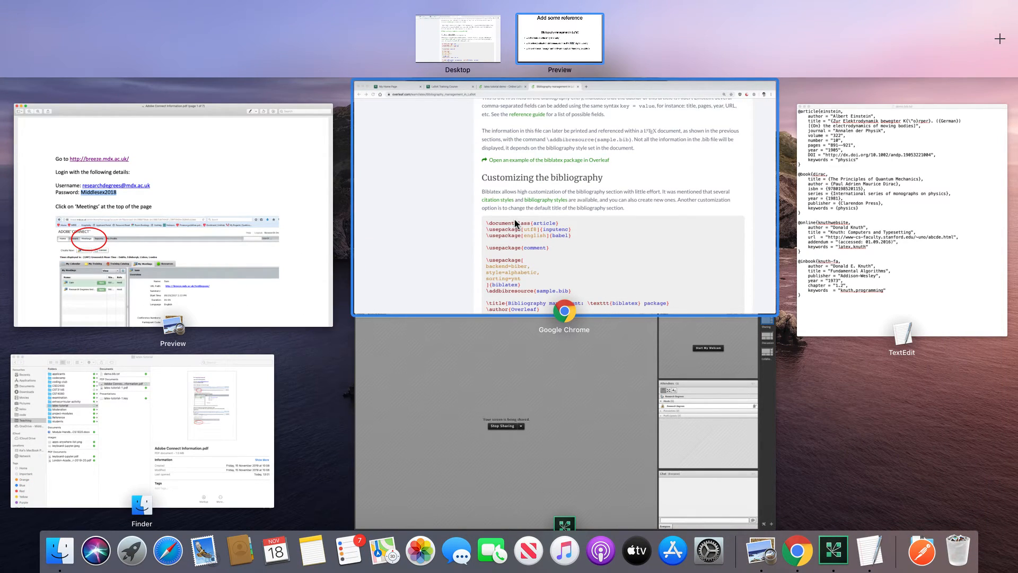
left_click(496, 246)
left_click(361, 28)
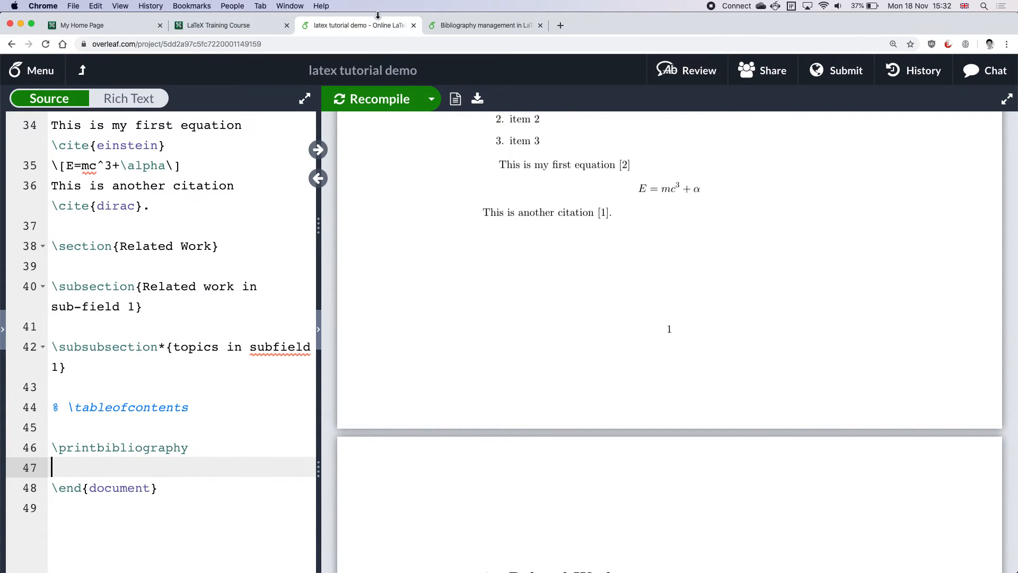
left_click(472, 25)
scroll(531, 215, "down", 3)
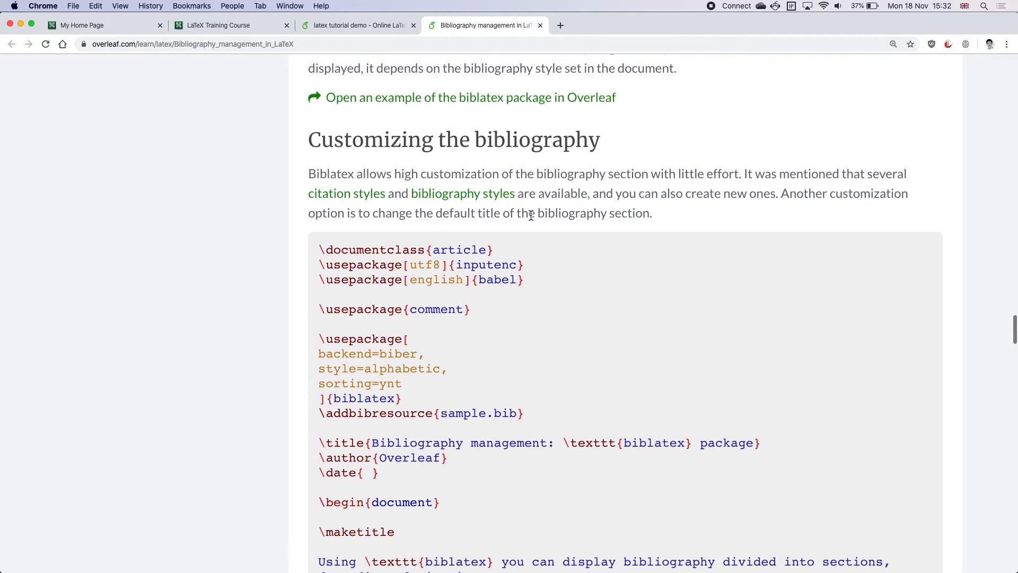
scroll(530, 214, "up", 12)
left_click_drag(339, 346, 303, 244)
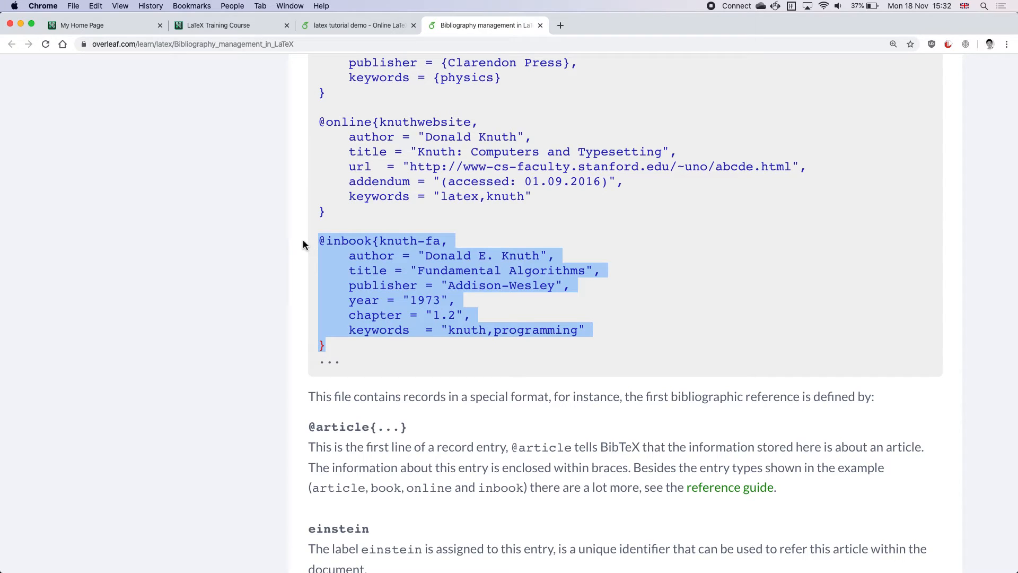
Search the web for "acm digital library" in a new tab and open the ACM Digital Library site.
left_click(565, 27)
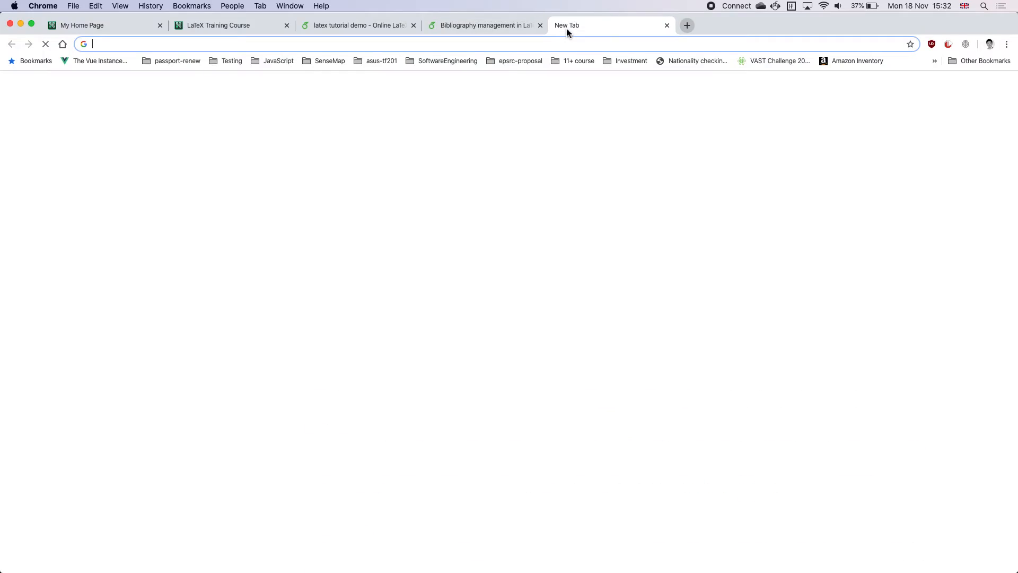
type("acm digi")
key("Return")
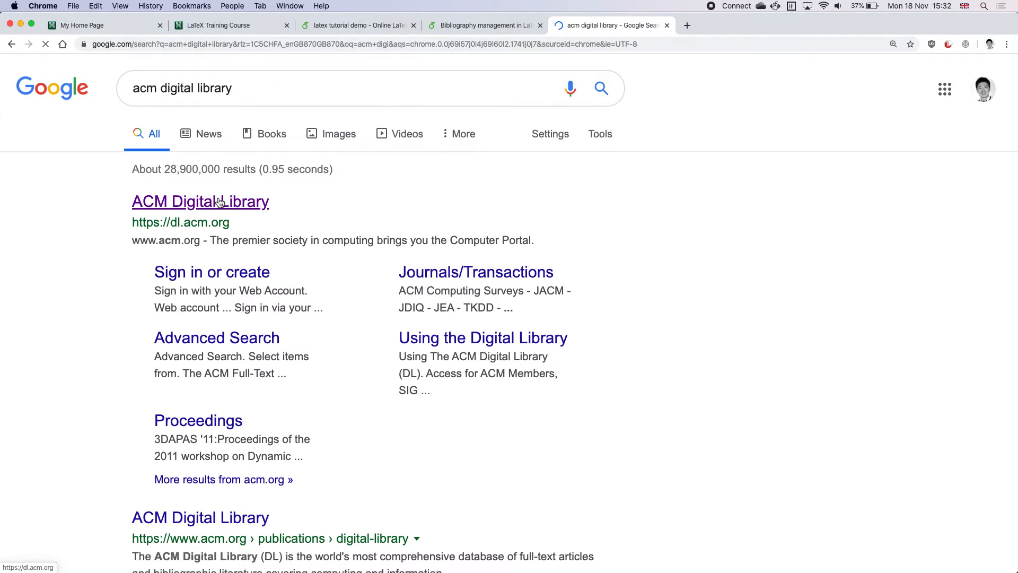
left_click(217, 201)
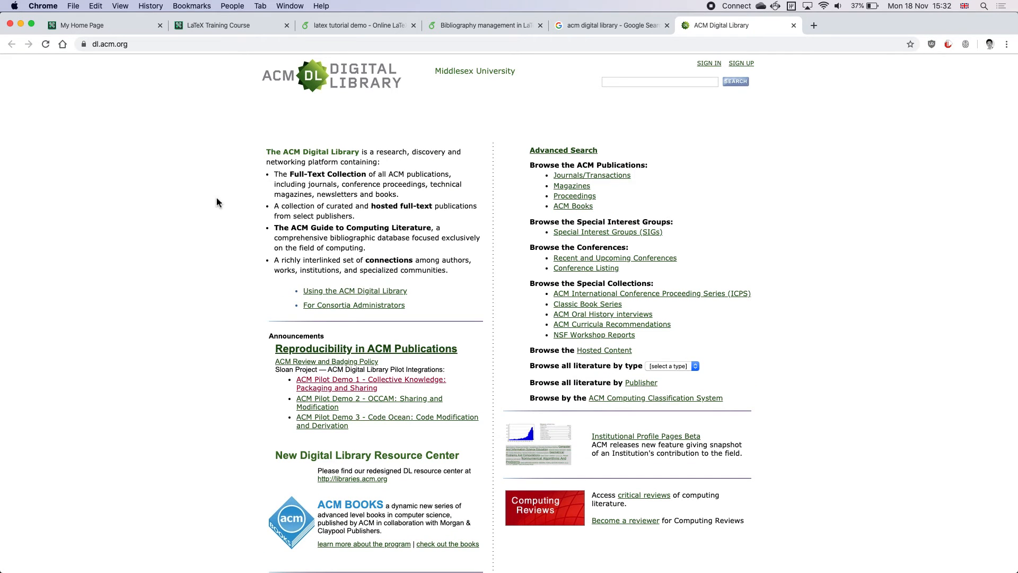
Enlarge the page to 150%, open JDIQ Volume 12 Issue 1 from the recently loaded issues, and look over its table of contents.
key("super+equal")
key("super+equal")
key("super+equal")
scroll(216, 198, "down", 3)
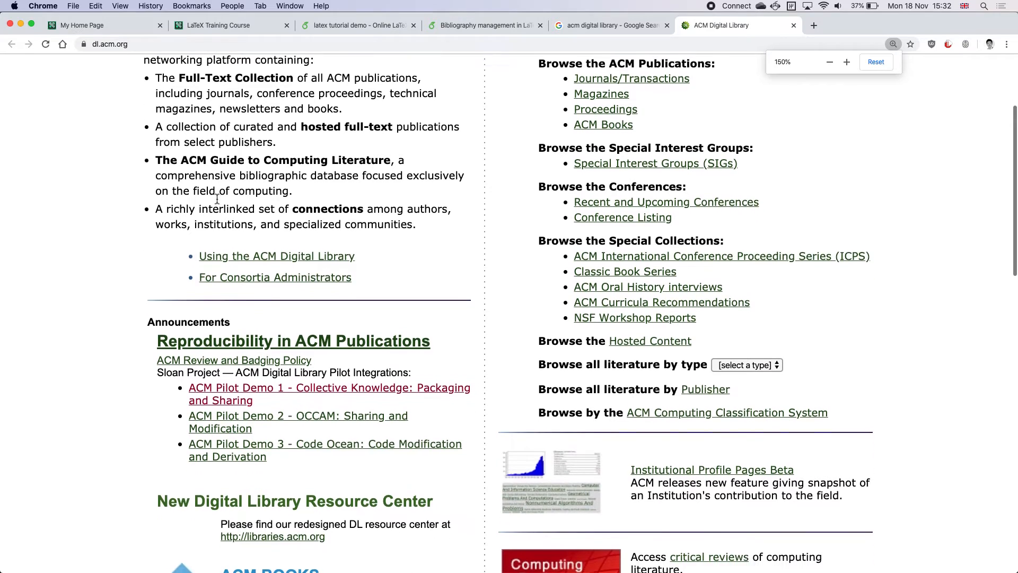
scroll(217, 199, "down", 2)
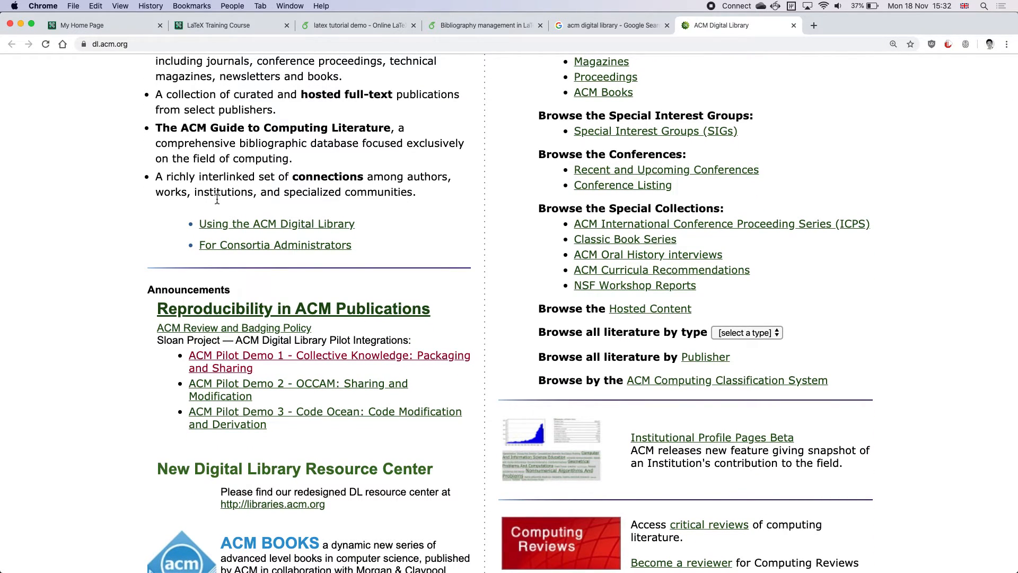
scroll(217, 198, "down", 5)
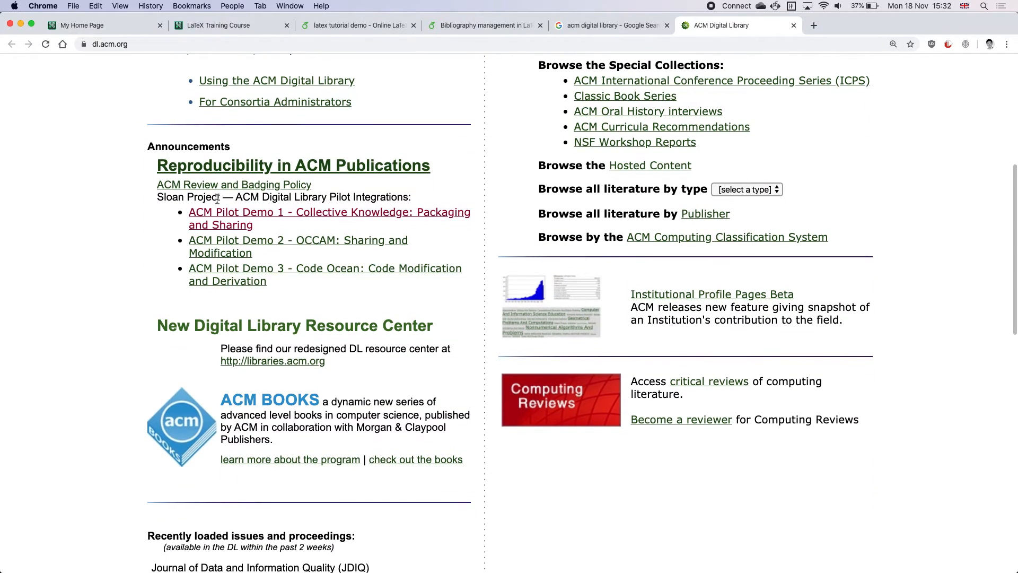
scroll(217, 198, "down", 6)
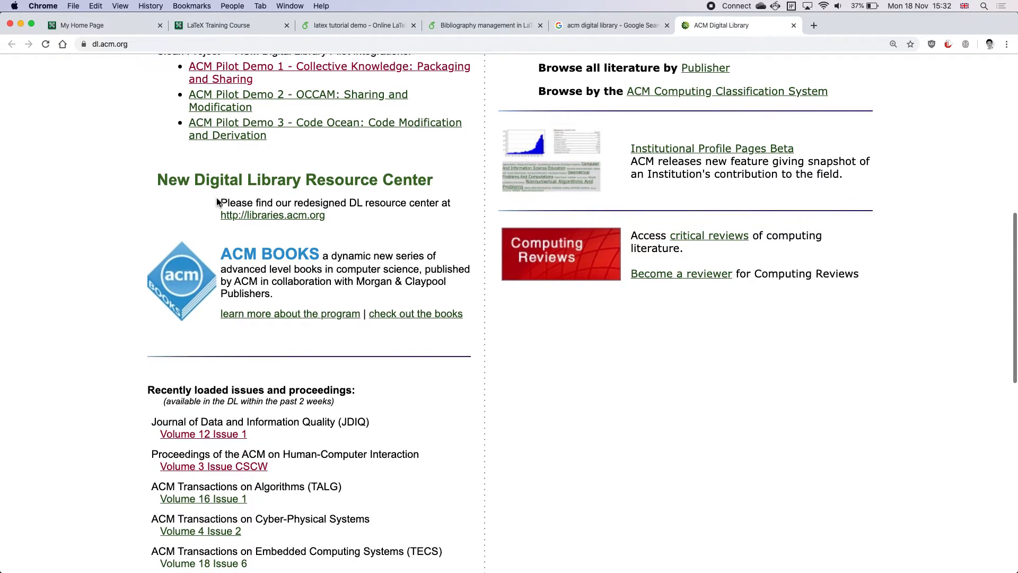
scroll(216, 198, "down", 4)
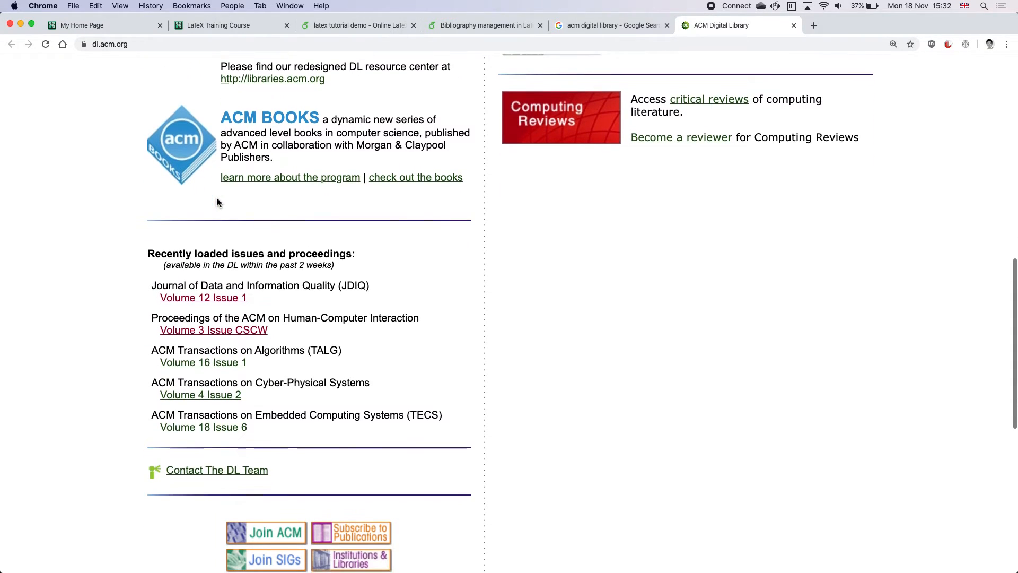
left_click(196, 299)
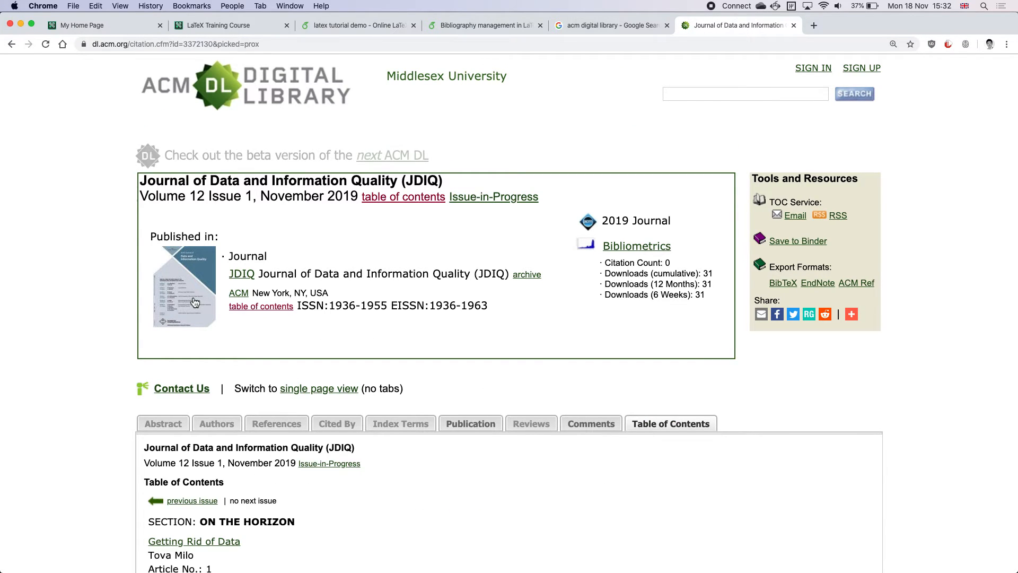
scroll(195, 302, "down", 5)
scroll(459, 239, "up", 5)
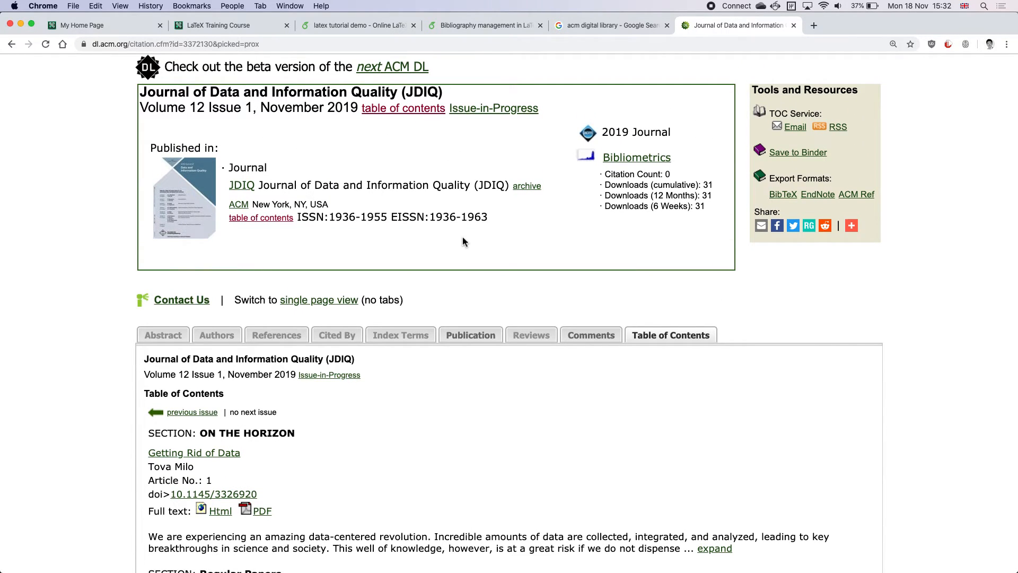
Open the article "Automated Selection and Quality Assessment of Primary Studies: A Systematic Literature Review" from the issue's table of contents.
scroll(647, 231, "up", 2)
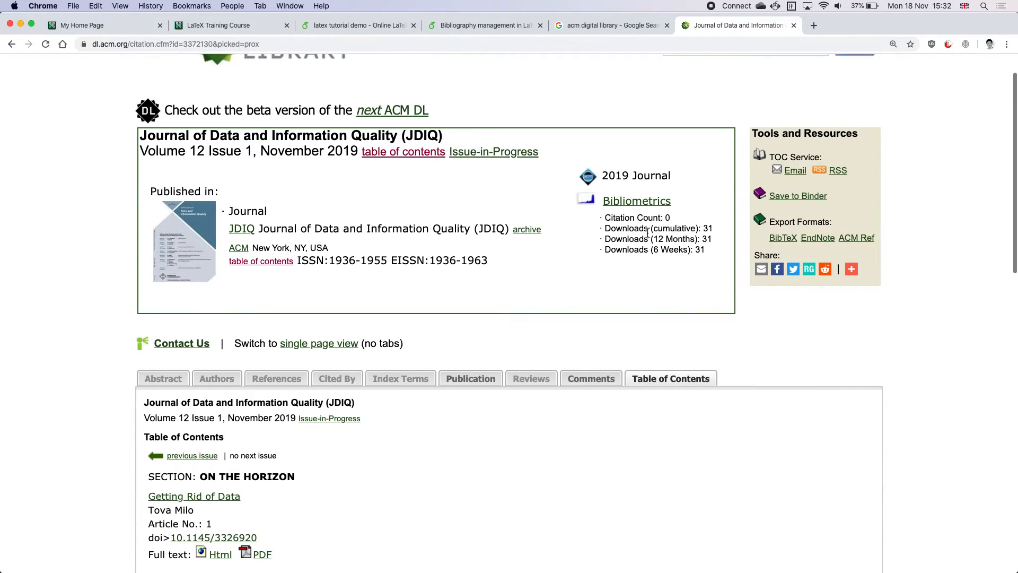
scroll(301, 266, "down", 7)
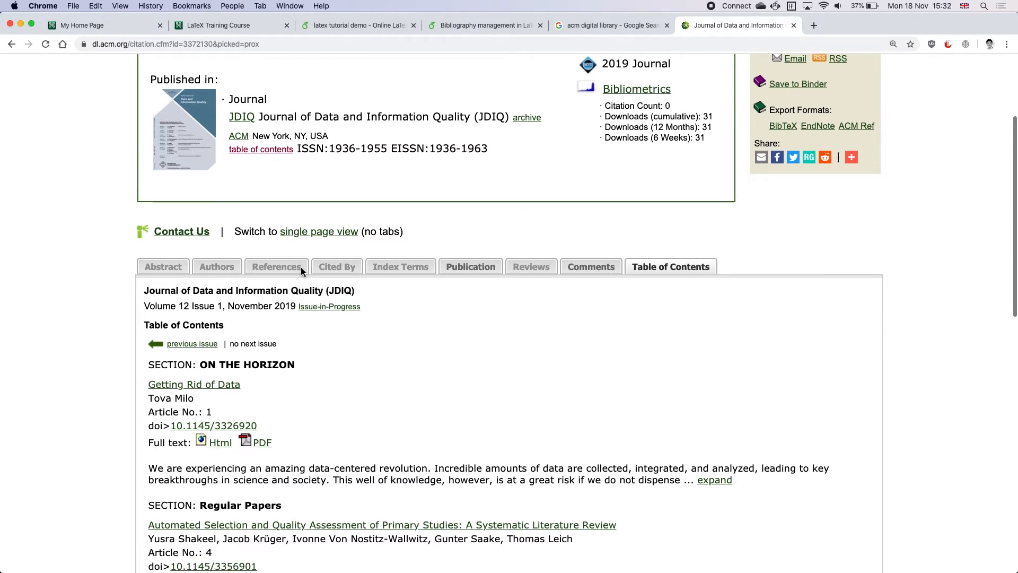
scroll(252, 361, "down", 2)
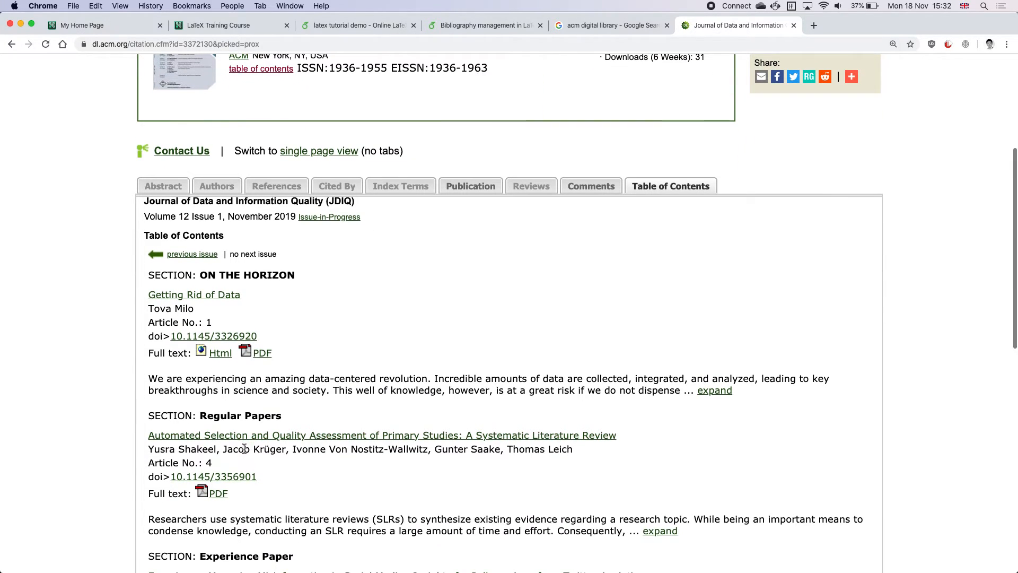
left_click(254, 441)
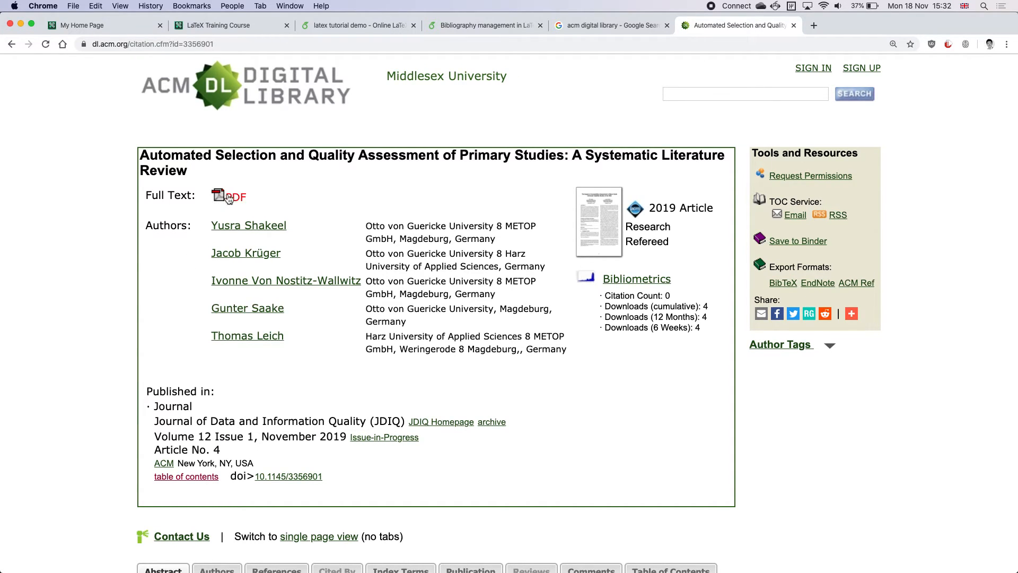
scroll(320, 384, "down", 3)
scroll(320, 380, "down", 5)
scroll(320, 380, "up", 4)
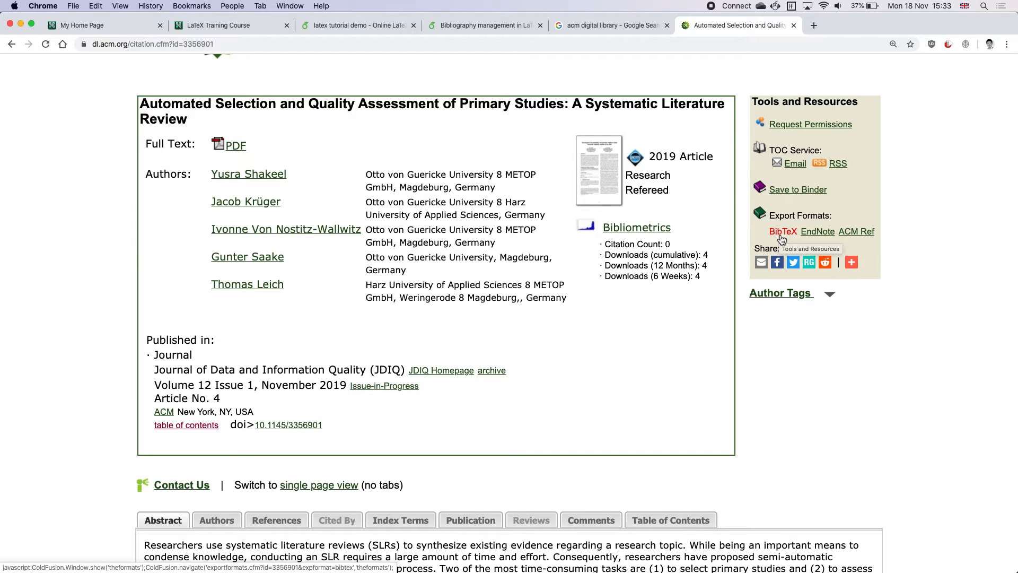
key("super+equal")
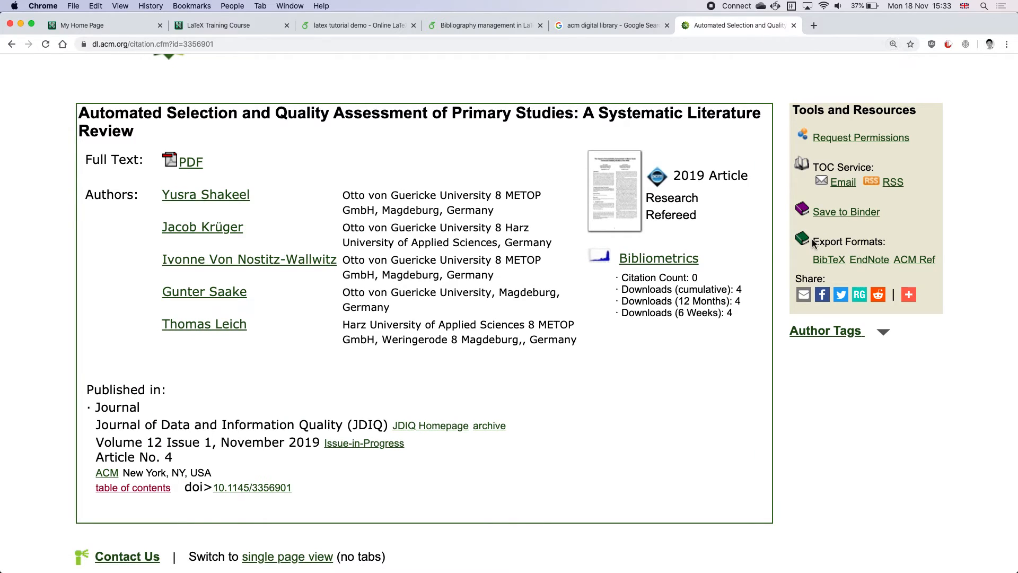
left_click(833, 262)
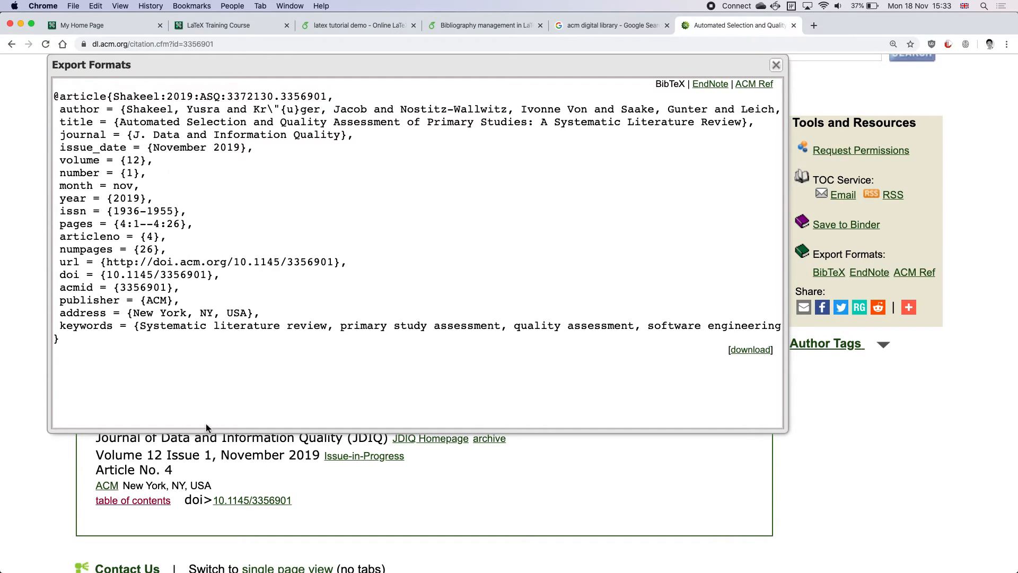
left_click_drag(77, 345, 54, 99)
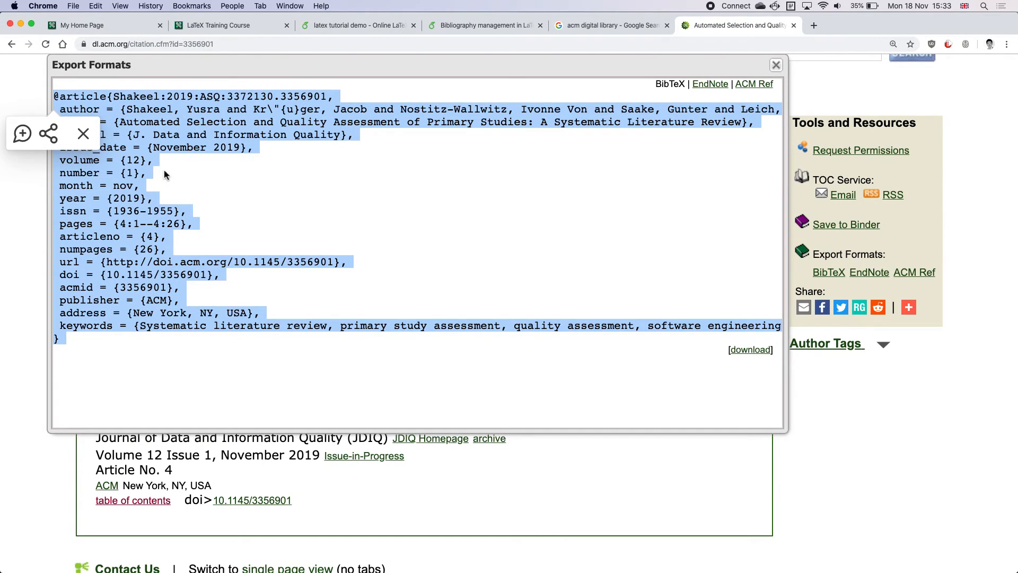
Return to the latex tutorial demo project in Overleaf, open demo.bib from the project files, and widen the source editor.
left_click(352, 26)
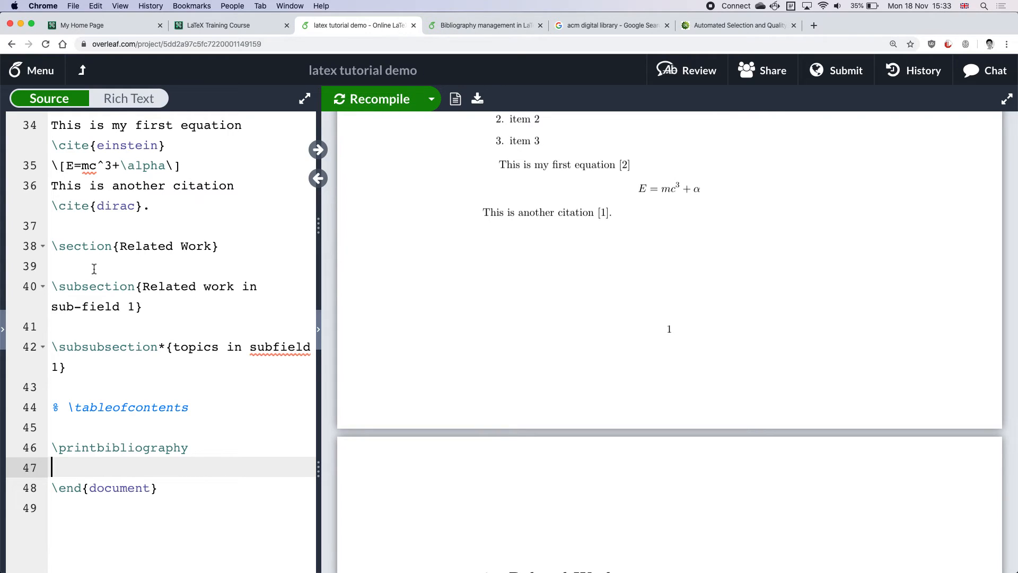
left_click(3, 329)
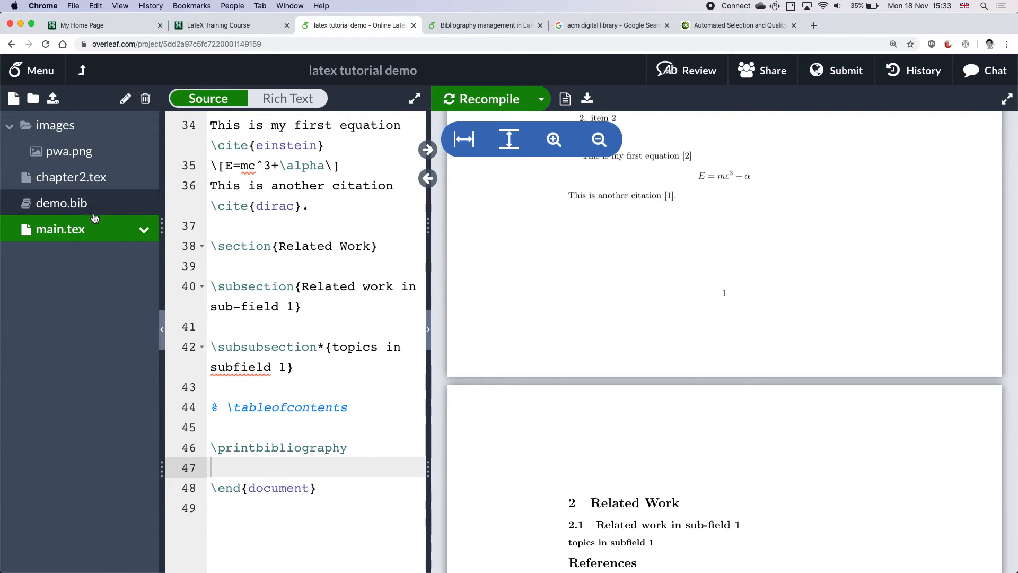
left_click(75, 204)
left_click_drag(430, 216, 621, 212)
scroll(529, 308, "down", 5)
scroll(529, 308, "down", 5)
scroll(529, 308, "up", 2)
left_click(332, 268)
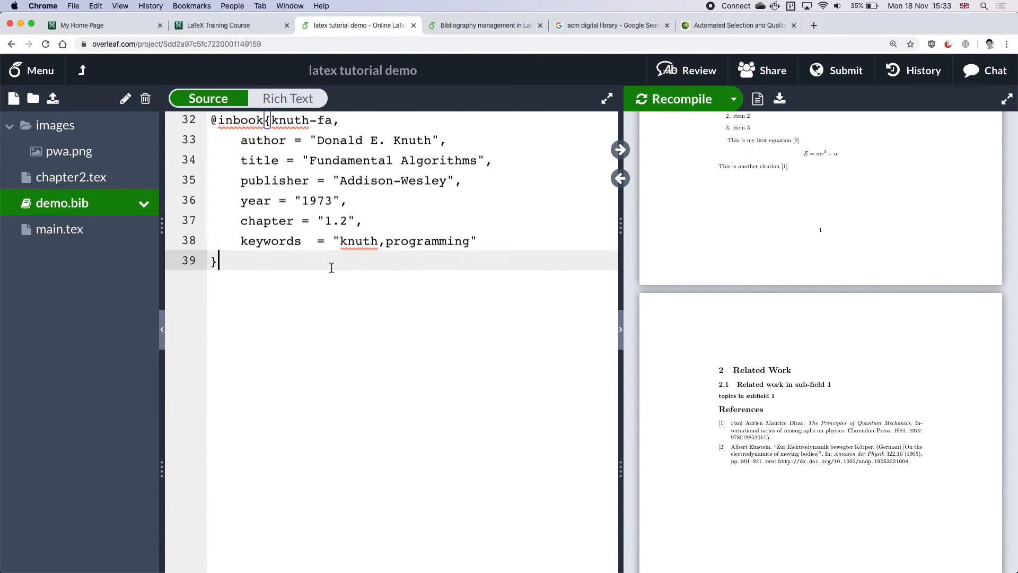
key("Return")
key("Return")
key("super+v")
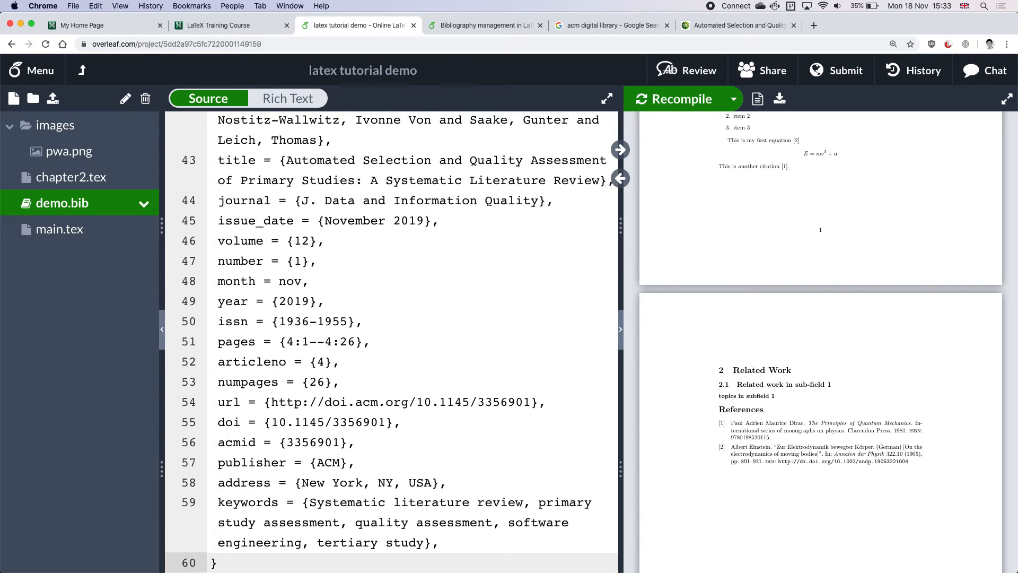
scroll(281, 365, "up", 4)
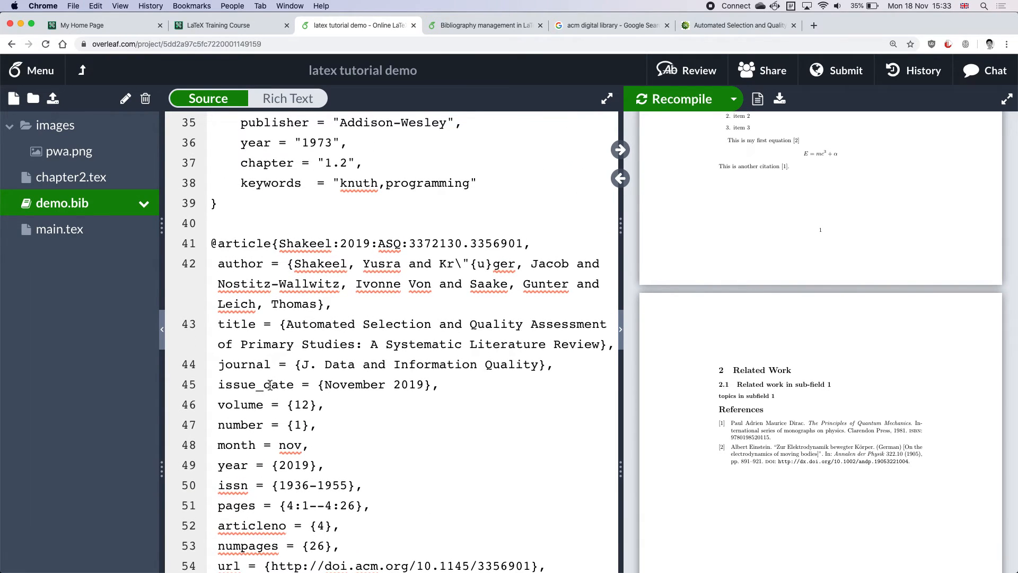
key("super+s")
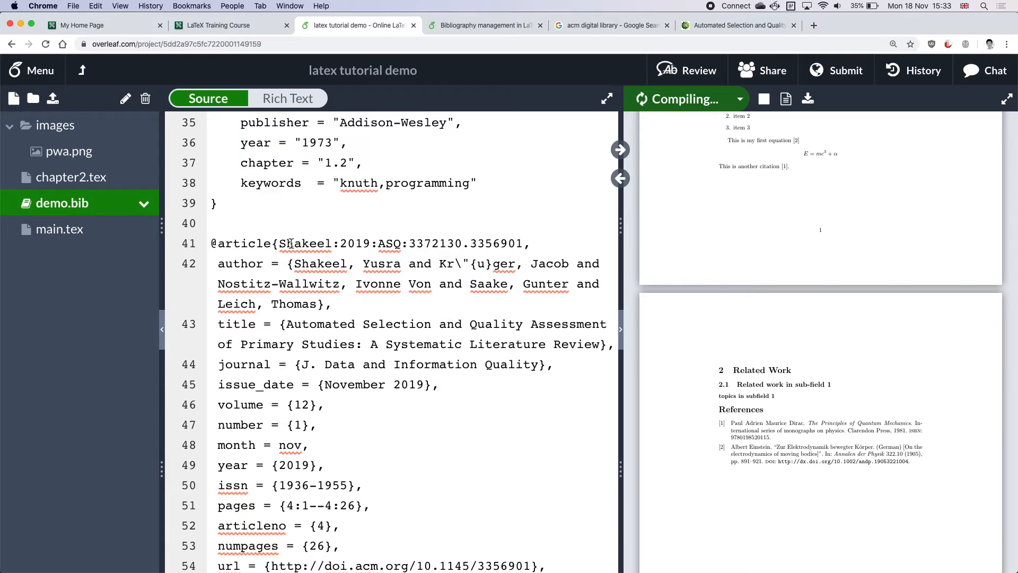
Replace the pasted article's citation key with newpaper1 and recompile the project.
left_click_drag(280, 244, 522, 245)
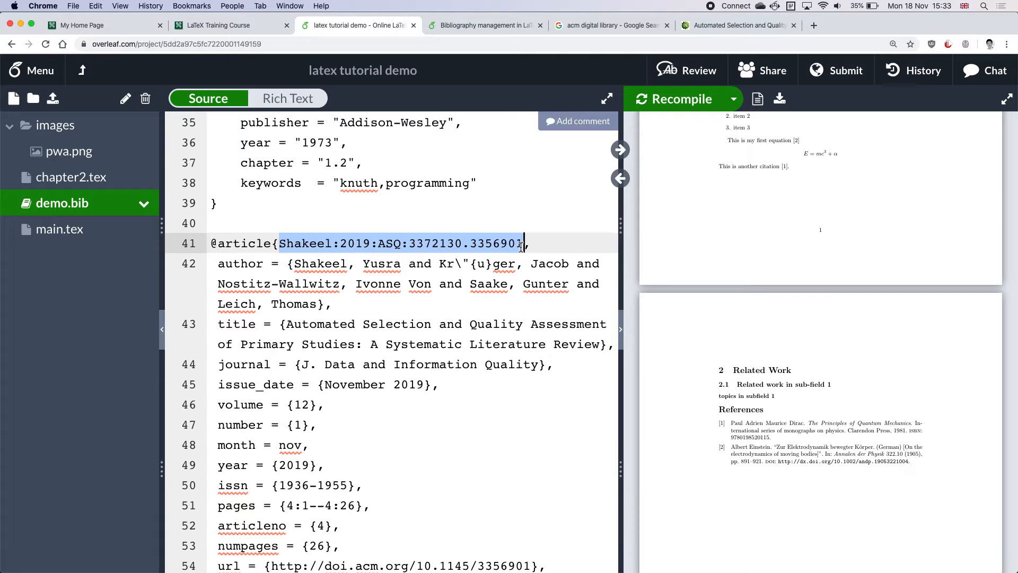
type("newpap")
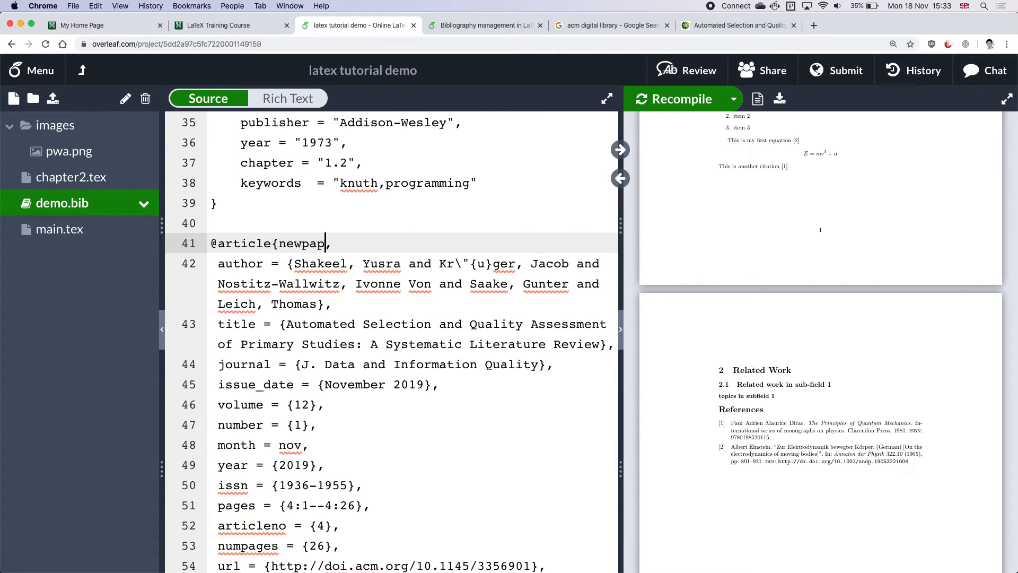
type("er1")
key("super+s")
Widen the PDF preview, open main.tex, and add the sentence "This is the first related work" under the Related Work section heading.
left_click_drag(620, 260, 566, 264)
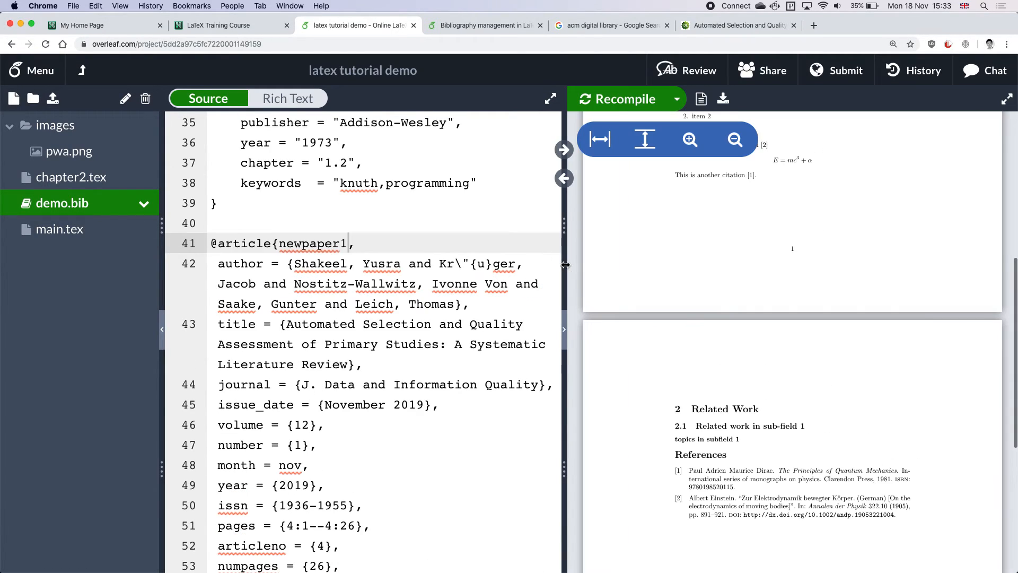
left_click(56, 231)
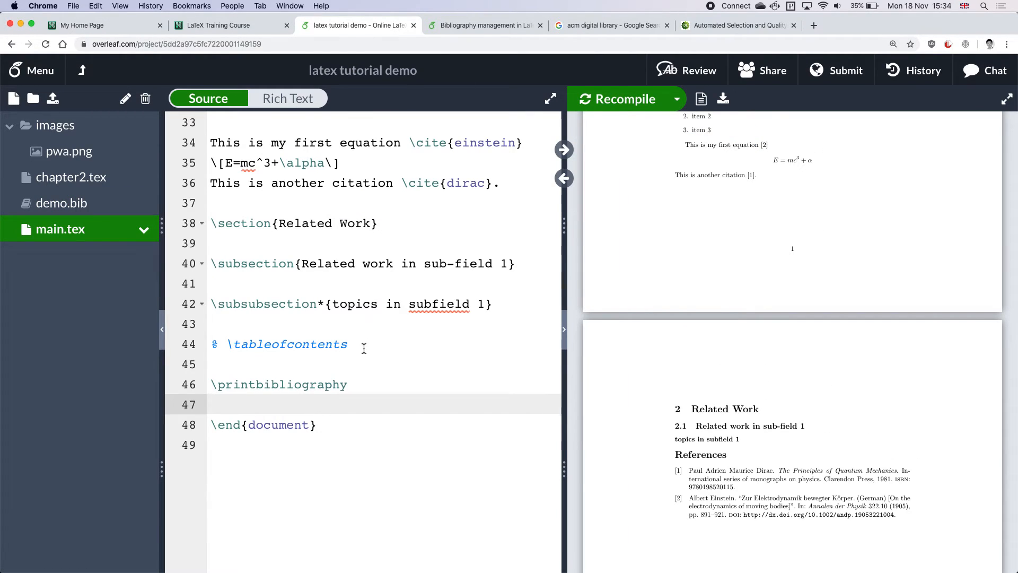
scroll(425, 328, "up", 2)
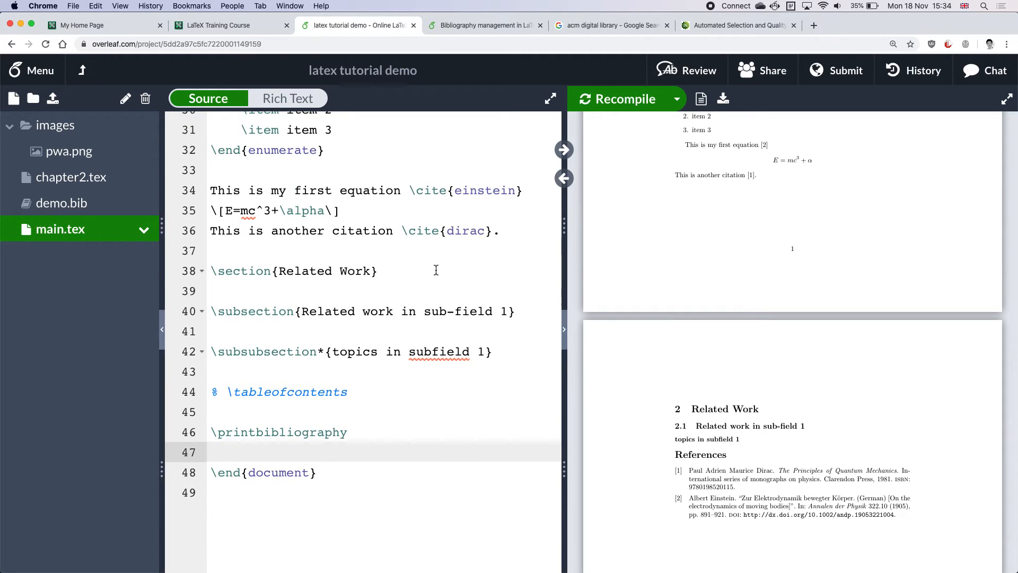
left_click(436, 270)
key("Return")
key("Return")
type("This ")
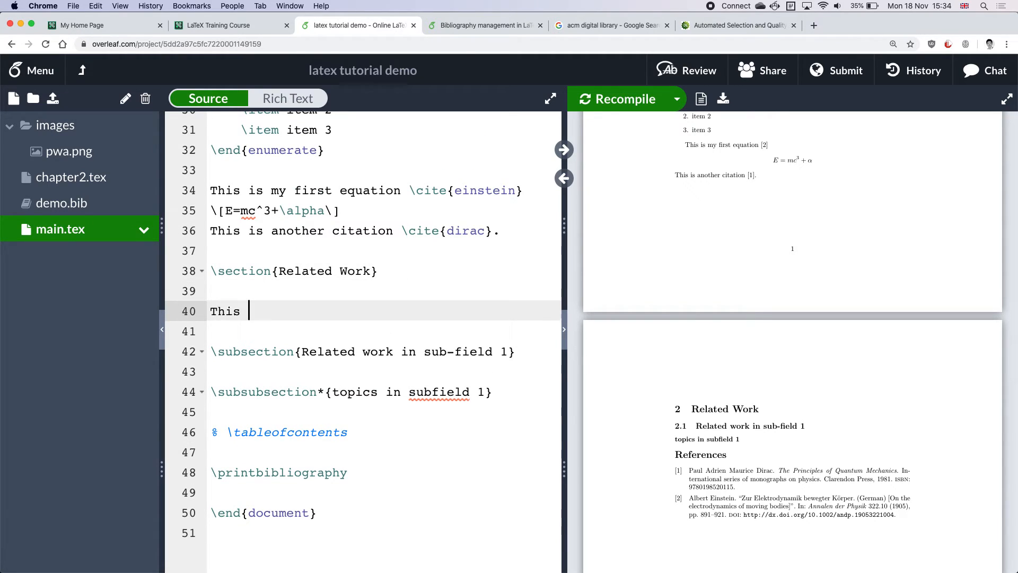
type("is hte firs")
key("BackSpace")
key("BackSpace")
key("BackSpace")
key("BackSpace")
key("BackSpace")
key("BackSpace")
key("BackSpace")
key("BackSpace")
type("the first related work")
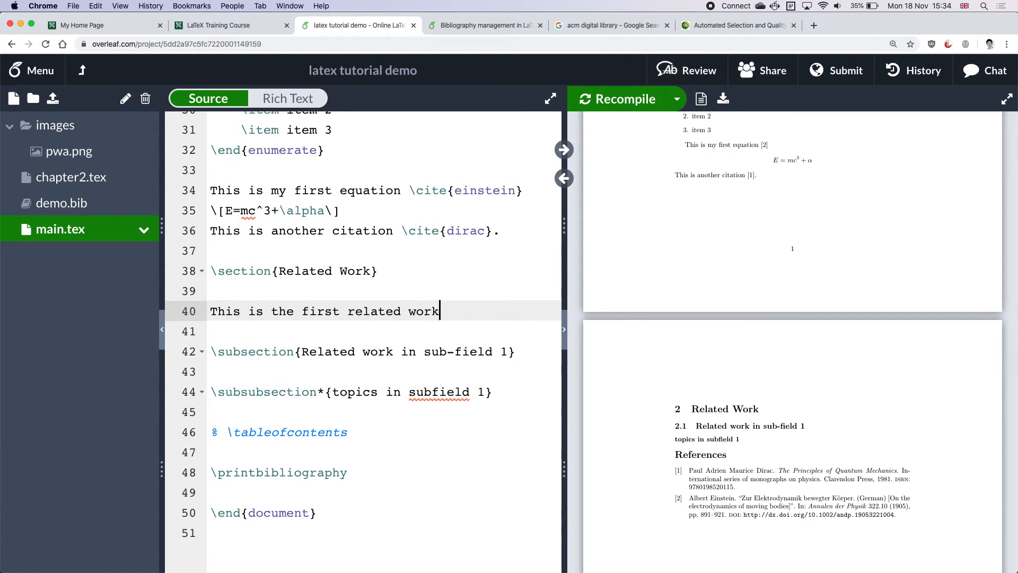
Cite newpaper1 at the end of the new Related Work sentence, close it with a period, and recompile.
type(" \\cite{")
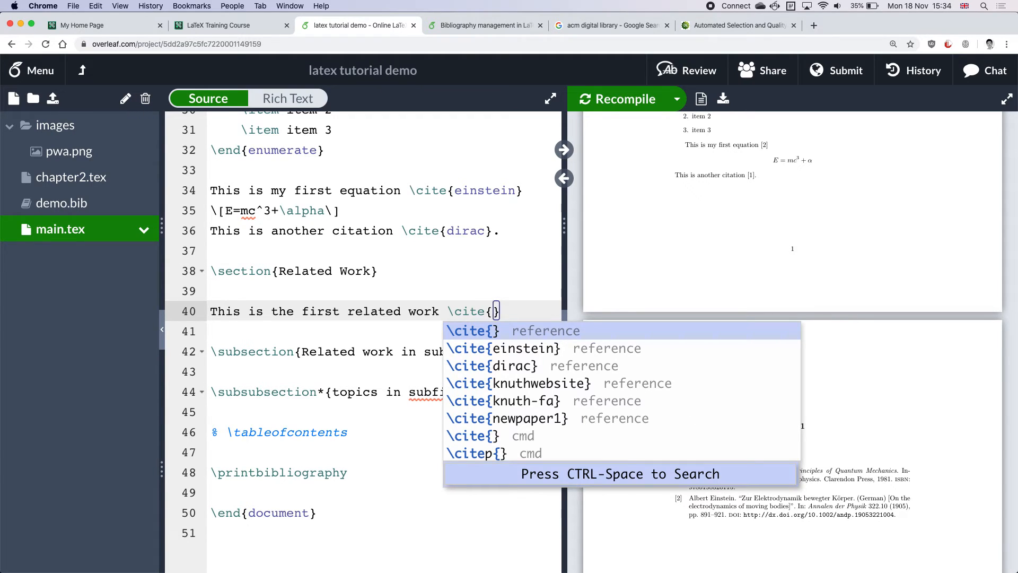
type("new")
key("Return")
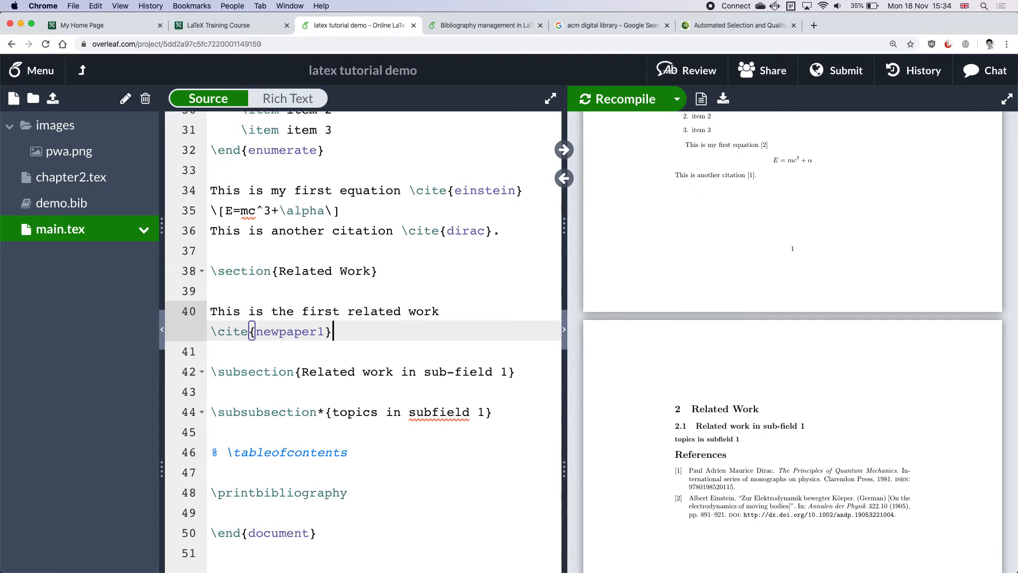
type(".")
key("super+s")
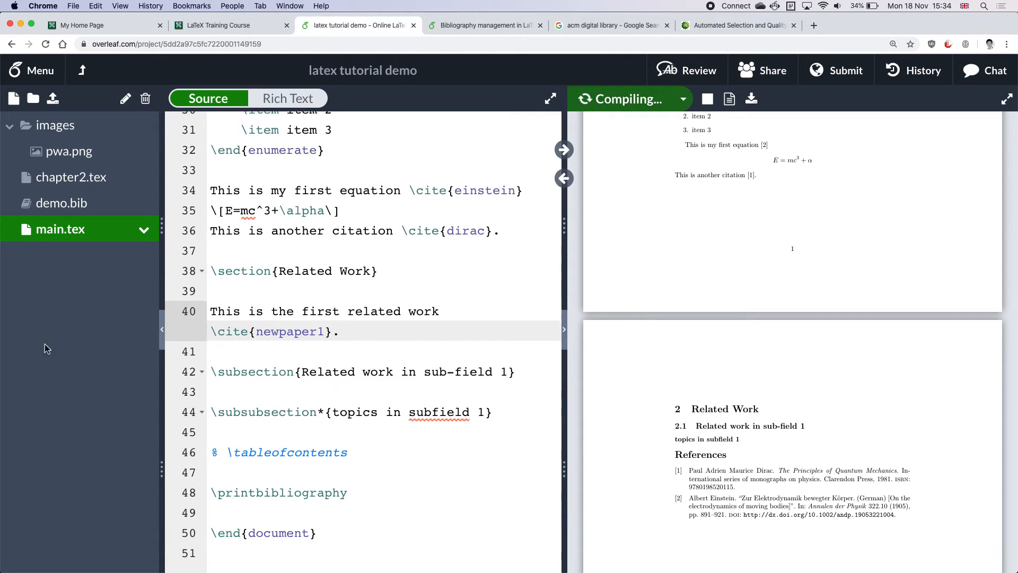
Hide the project files, enlarge the PDF preview, and examine the new Related Work citation and the References list.
left_click(162, 330)
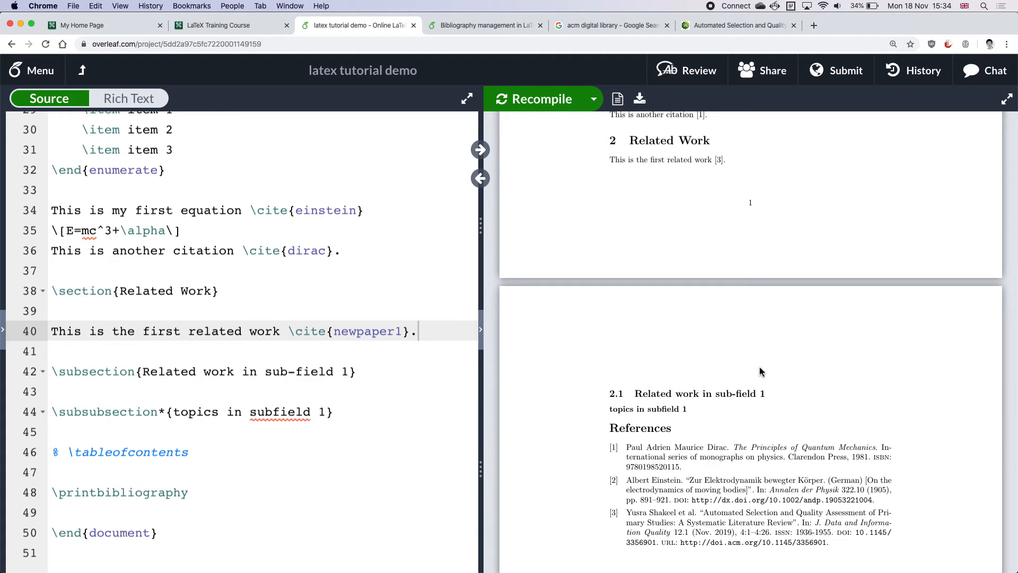
scroll(759, 367, "up", 1)
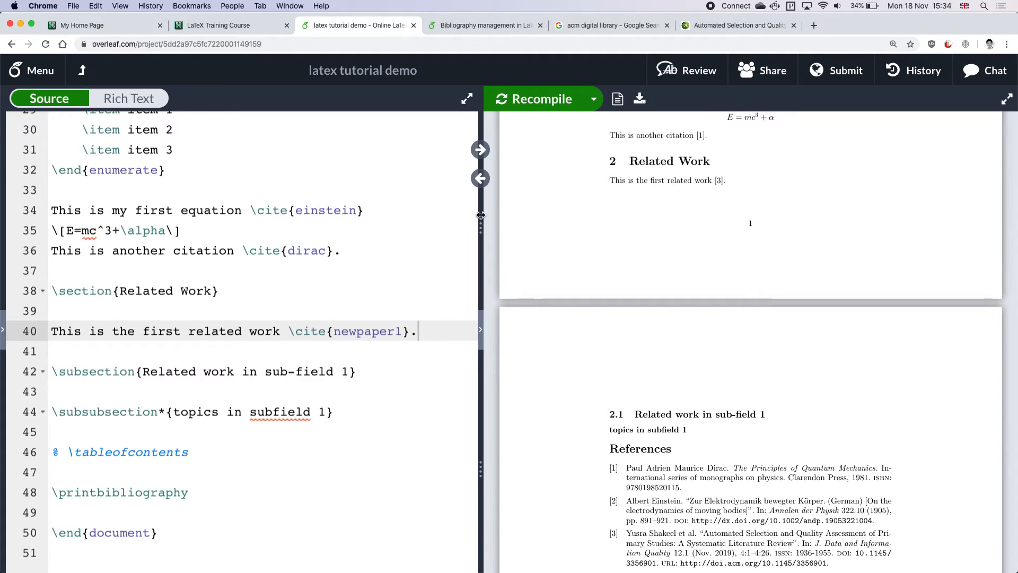
left_click_drag(481, 207, 420, 209)
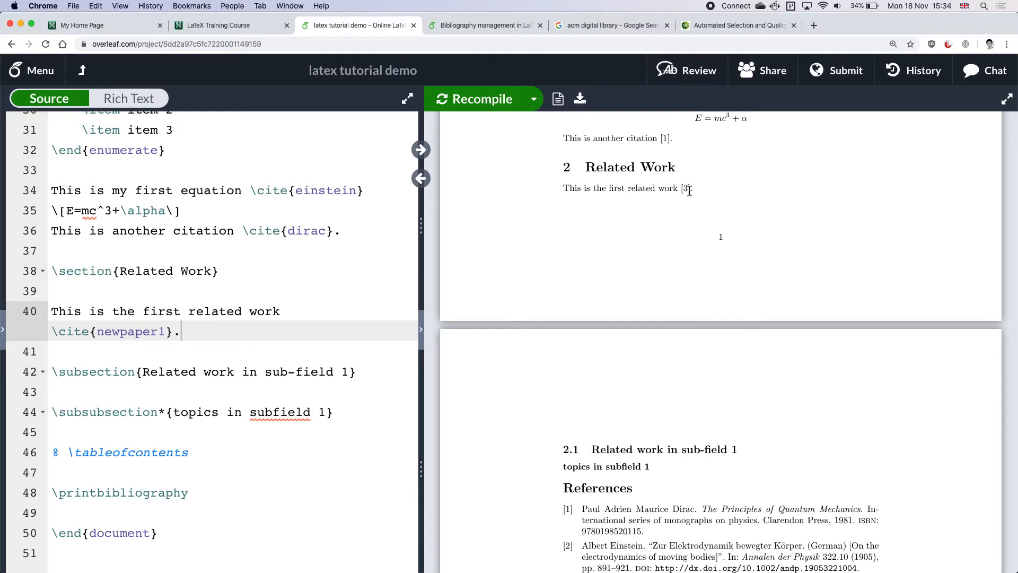
scroll(687, 186, "down", 10)
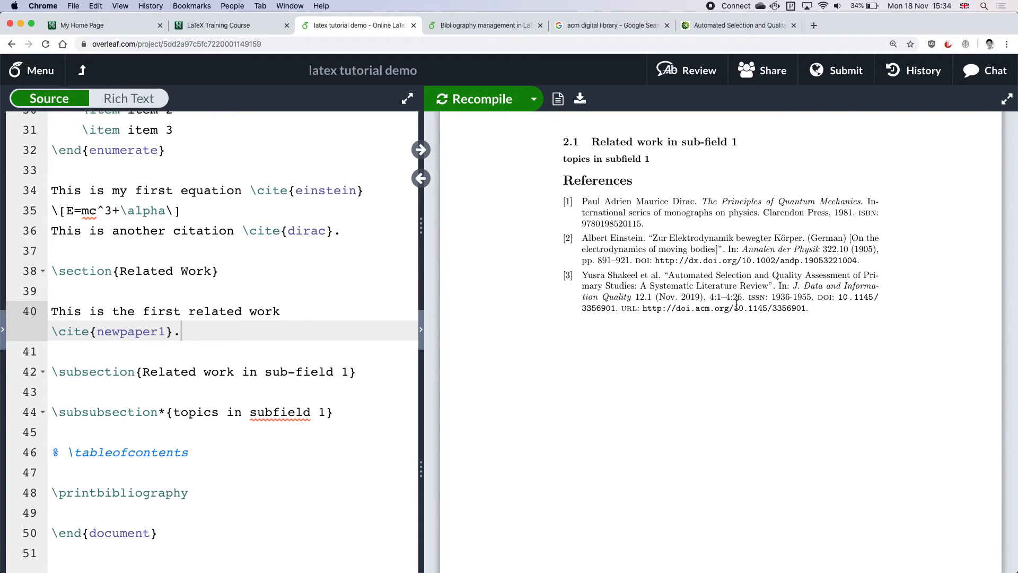
left_click_drag(418, 262, 291, 278)
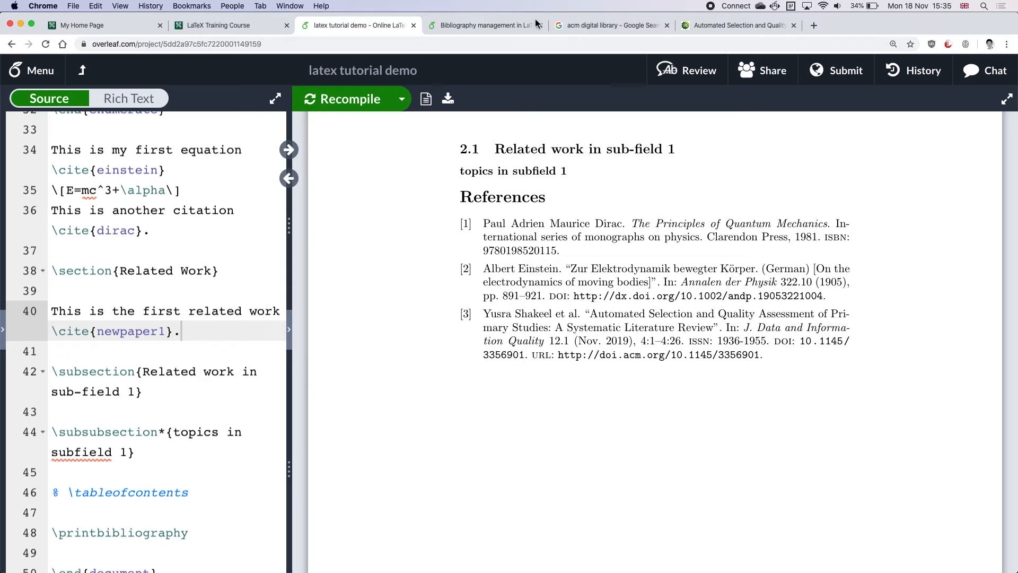
Revisit the bibliography documentation and ACM search results, then switch to the "Add some reference" slide in Preview and highlight Mendeley and Zotero.
left_click(503, 27)
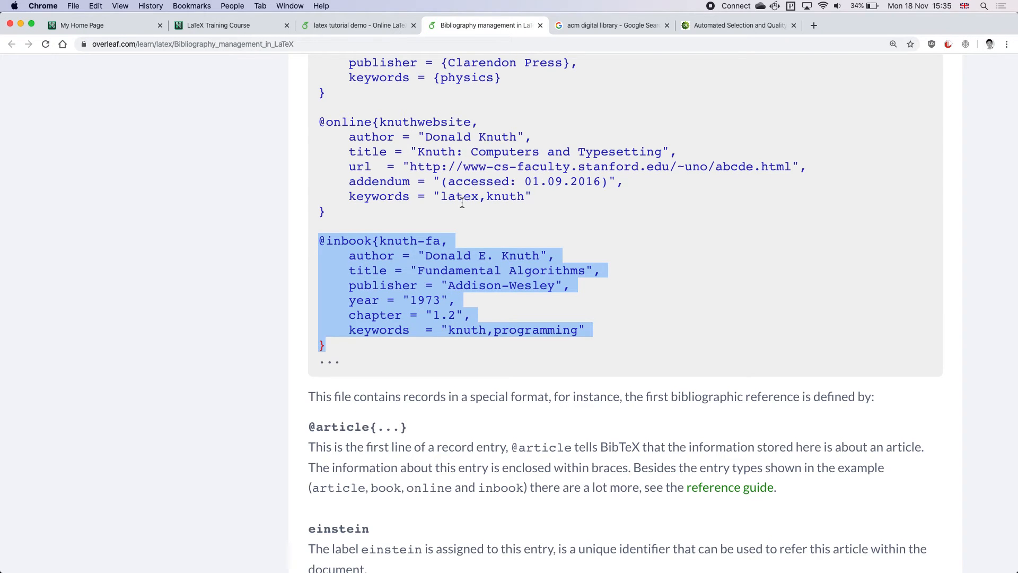
left_click(601, 27)
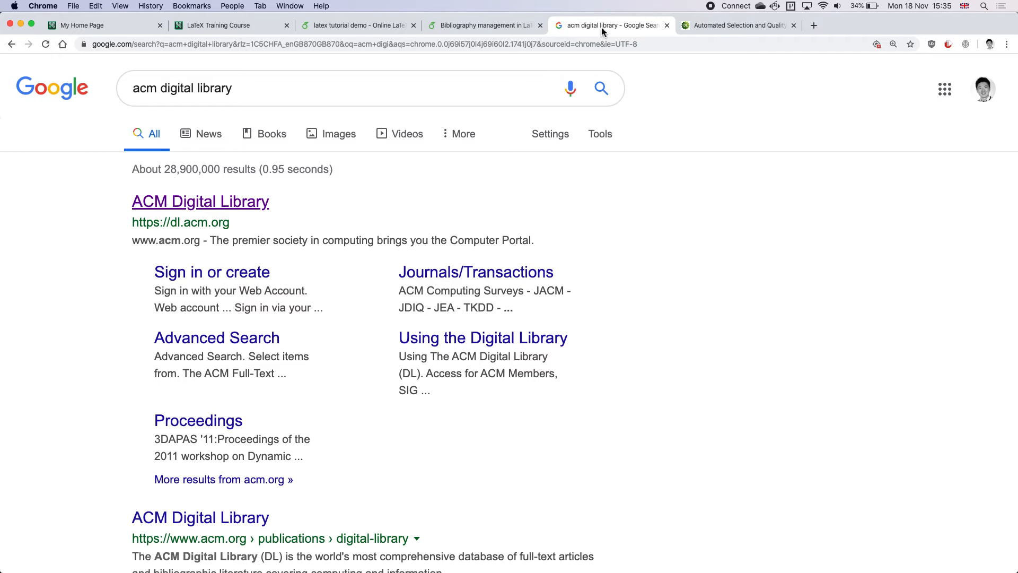
key("ctrl+Up")
key("ctrl+Up")
key("ctrl+Right")
left_click(702, 406)
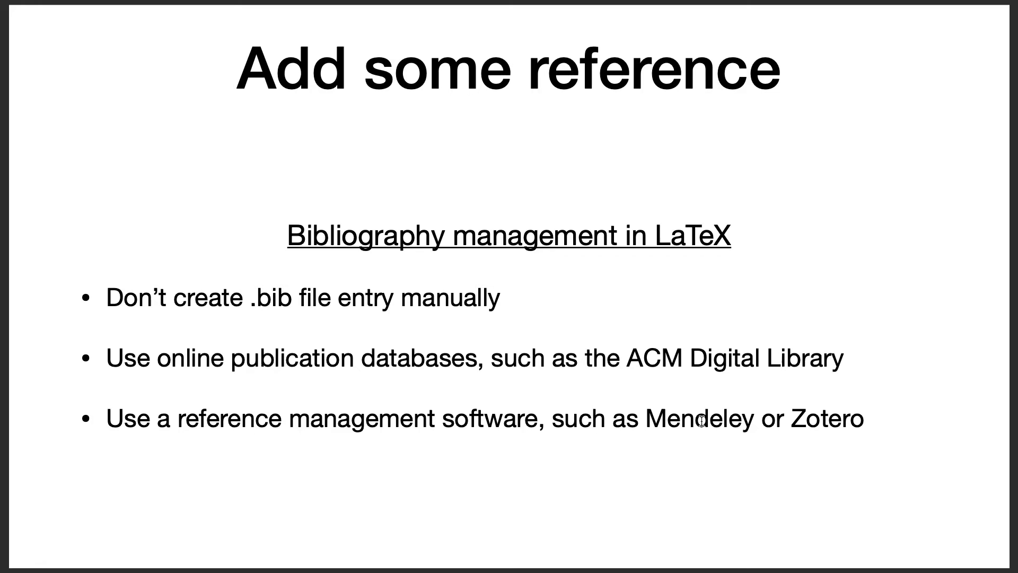
double_click(692, 423)
double_click(822, 422)
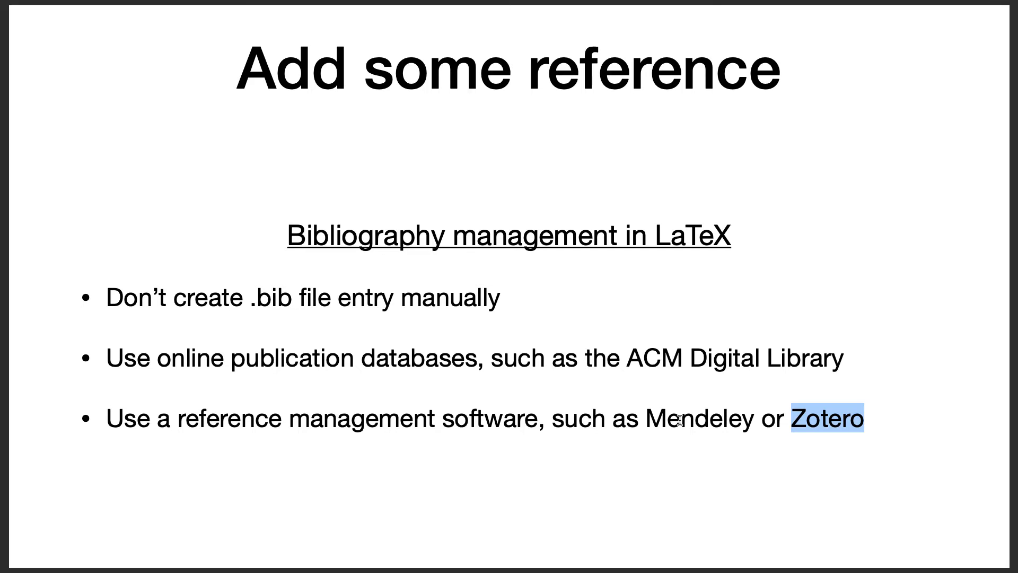
Switch to Chrome, open mendeley.com in a new tab, and sign in with the saved account credentials.
key("super+Tab")
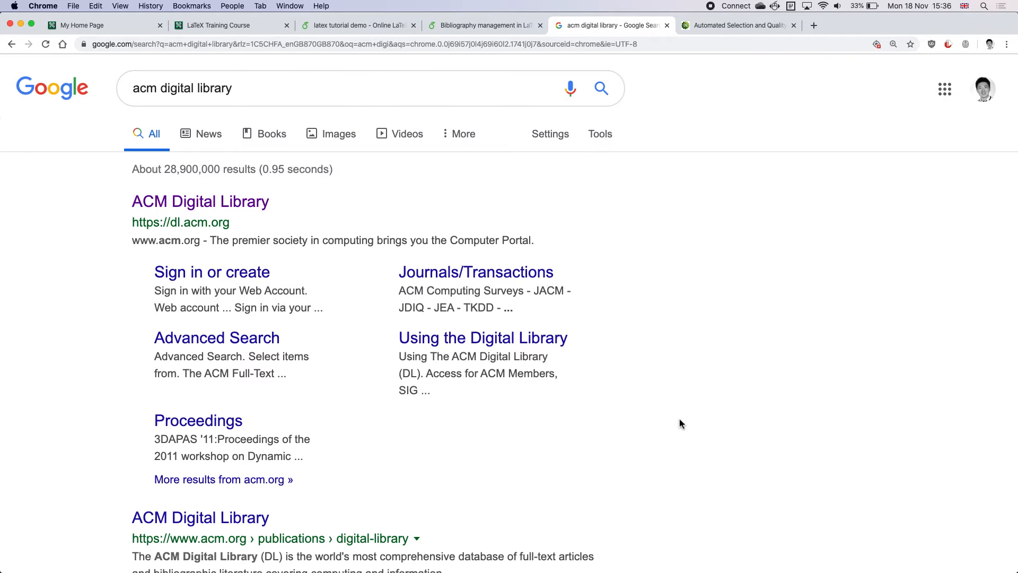
key("super+t")
type("mendeley.com")
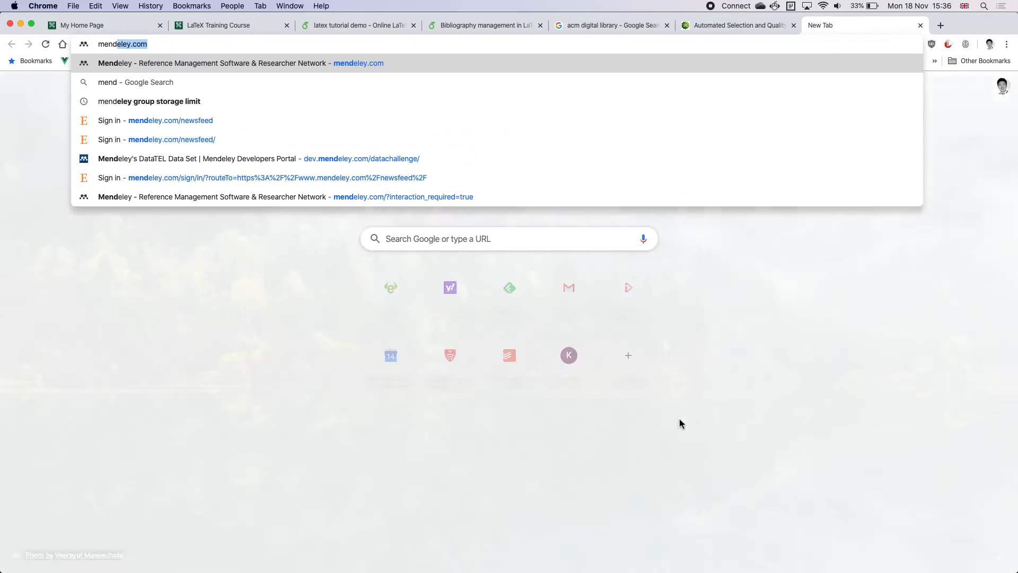
key("Return")
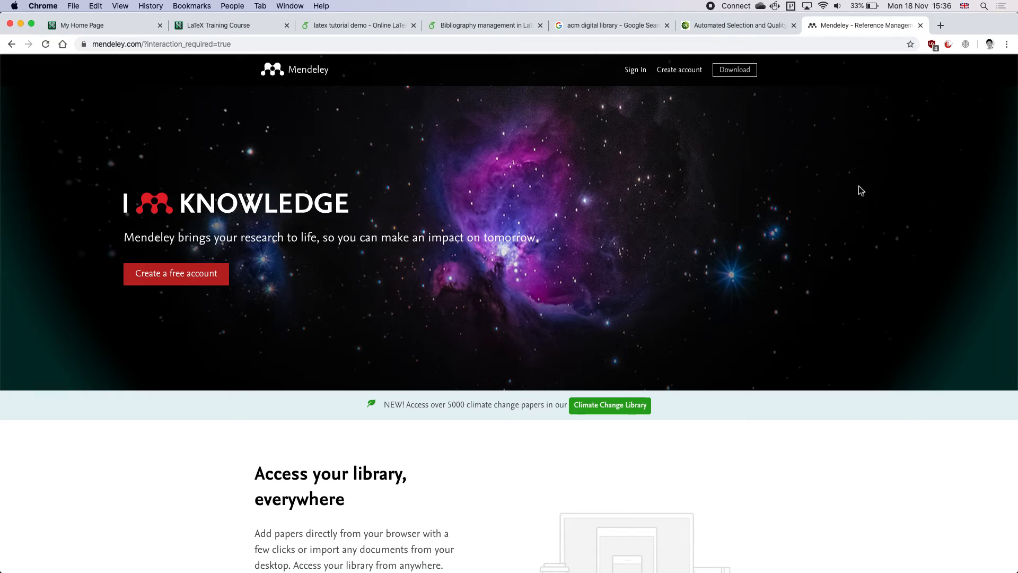
left_click(634, 71)
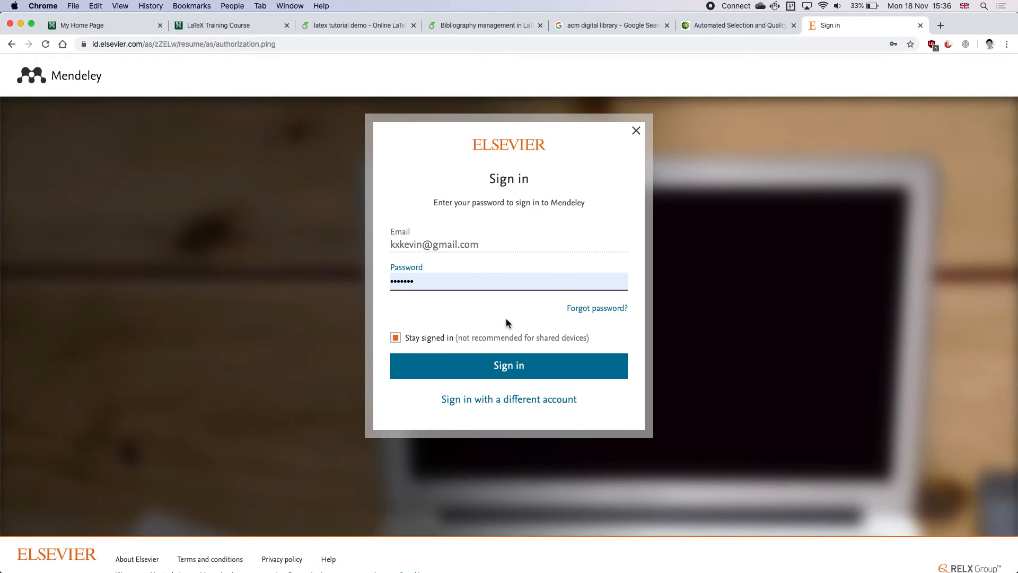
left_click(490, 367)
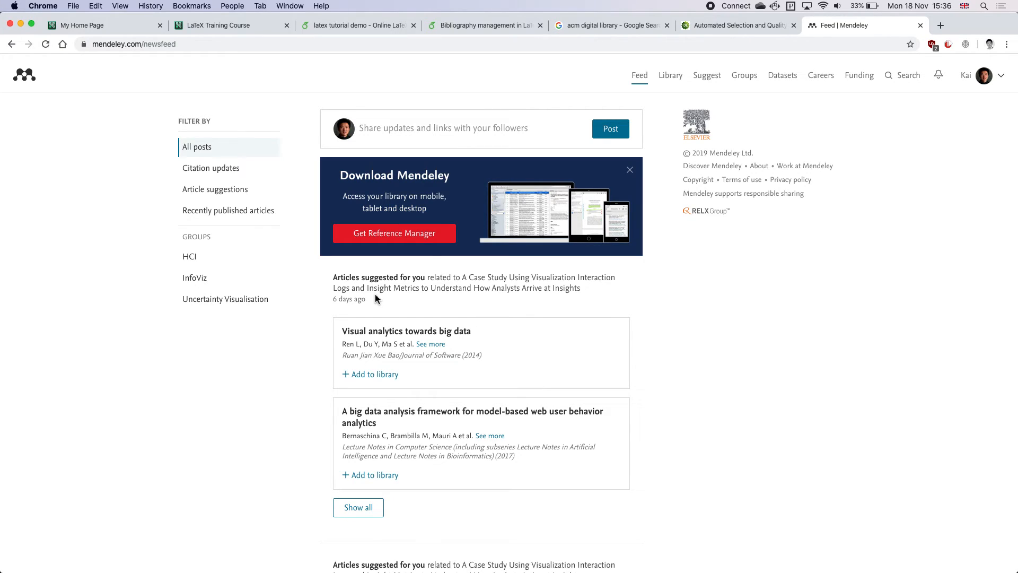
Open the Mendeley library, reload it, and turn off uBlock Origin for the site.
left_click(673, 77)
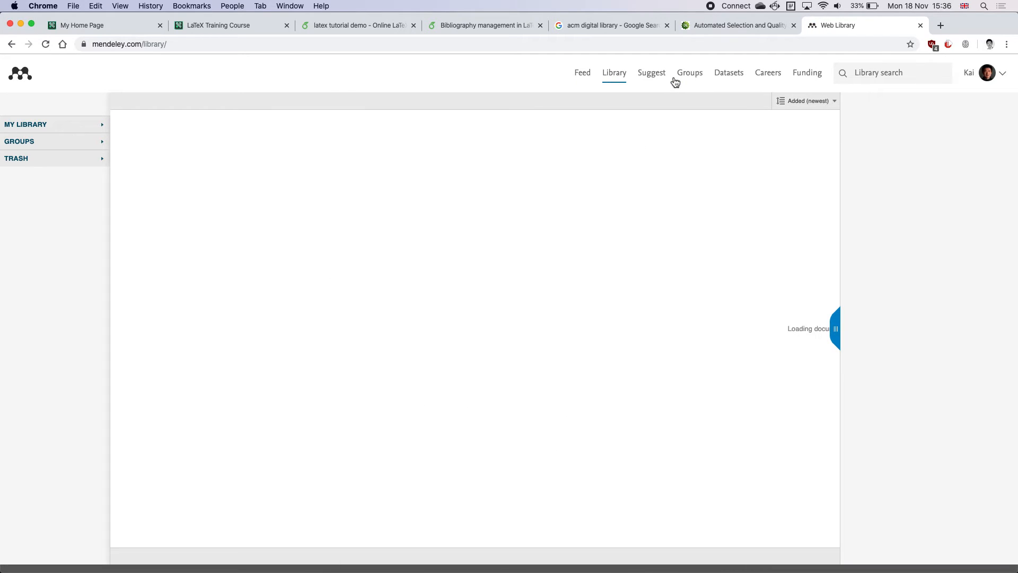
left_click(35, 117)
left_click(21, 126)
left_click(26, 127)
left_click(45, 47)
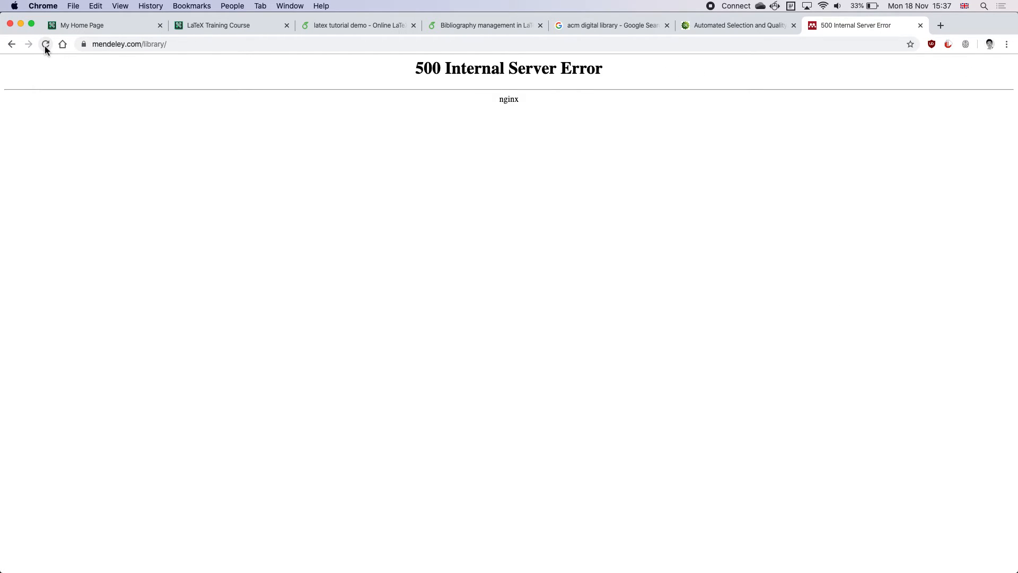
left_click(932, 44)
left_click(913, 85)
left_click(892, 193)
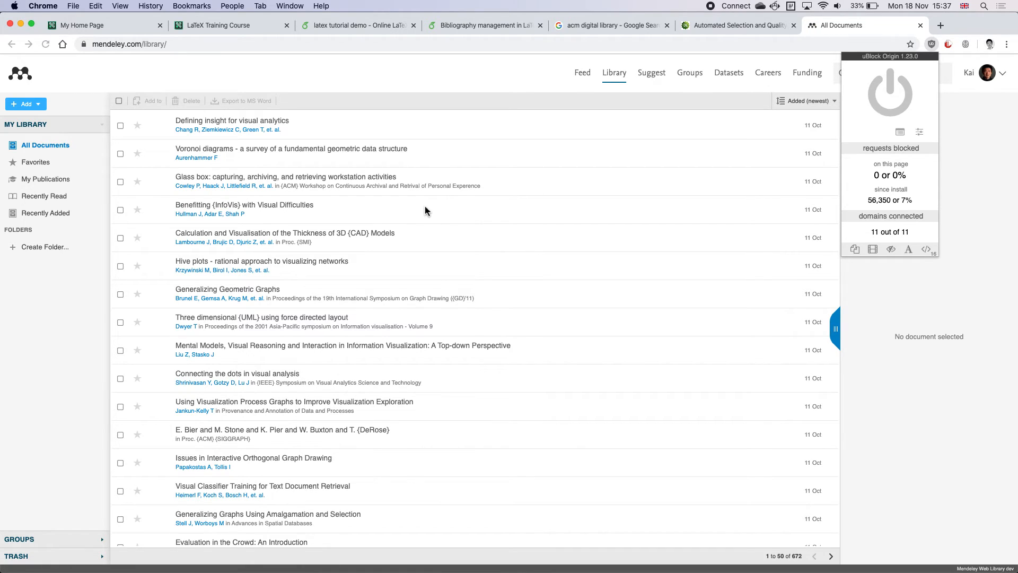
Enlarge the library page and view the details of "Defining insight for visual analytics" and "Voronoi diagrams - a survey of a fundamental geometric data structure".
key("super+equal")
key("super+equal")
key("super+equal")
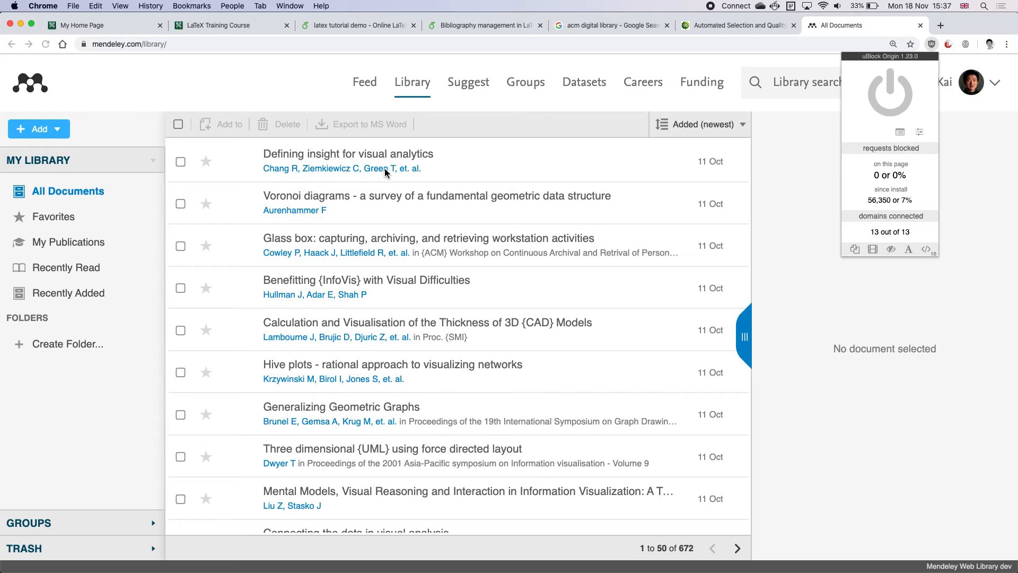
left_click(456, 168)
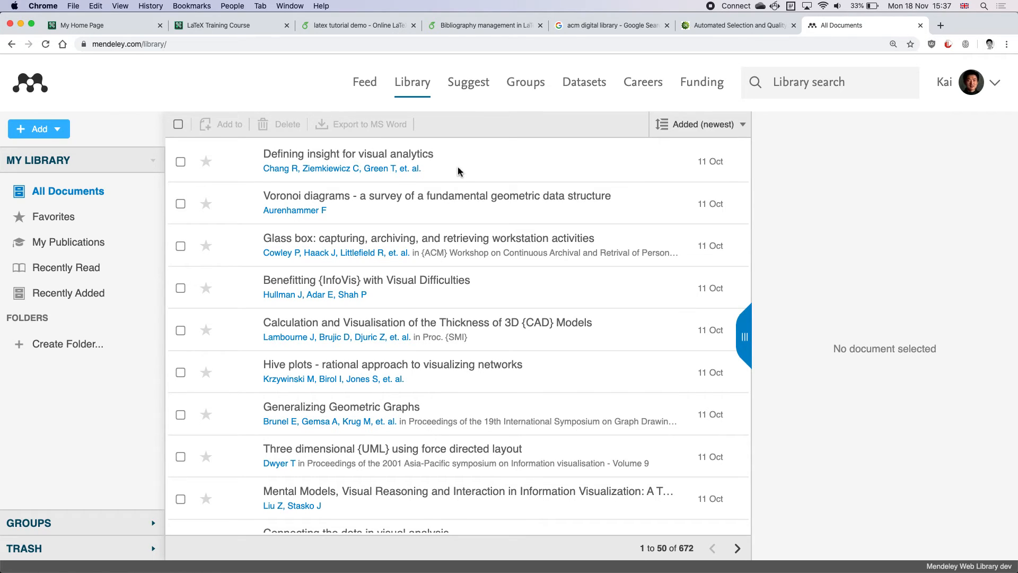
left_click(366, 155)
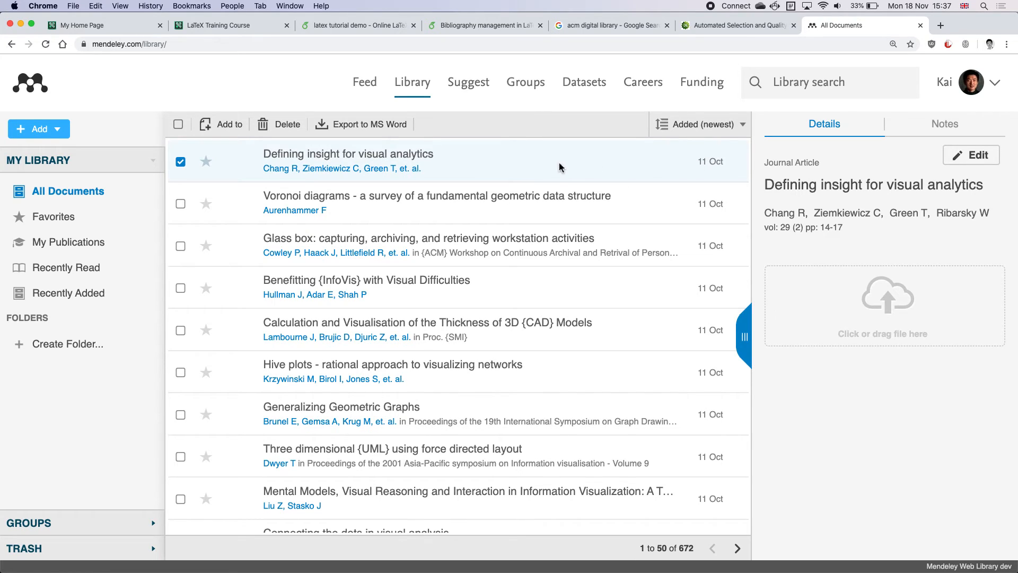
left_click(537, 210)
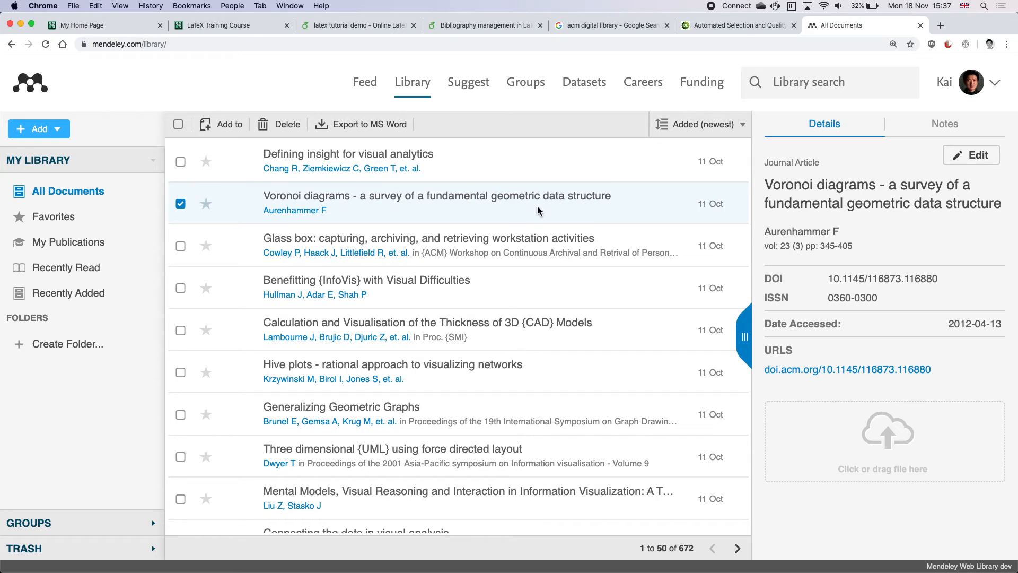
Close the BibTeX export on the ACM article page and re-enable the Mendeley Web Importer extension through Extensity, granting its new permissions.
left_click(737, 29)
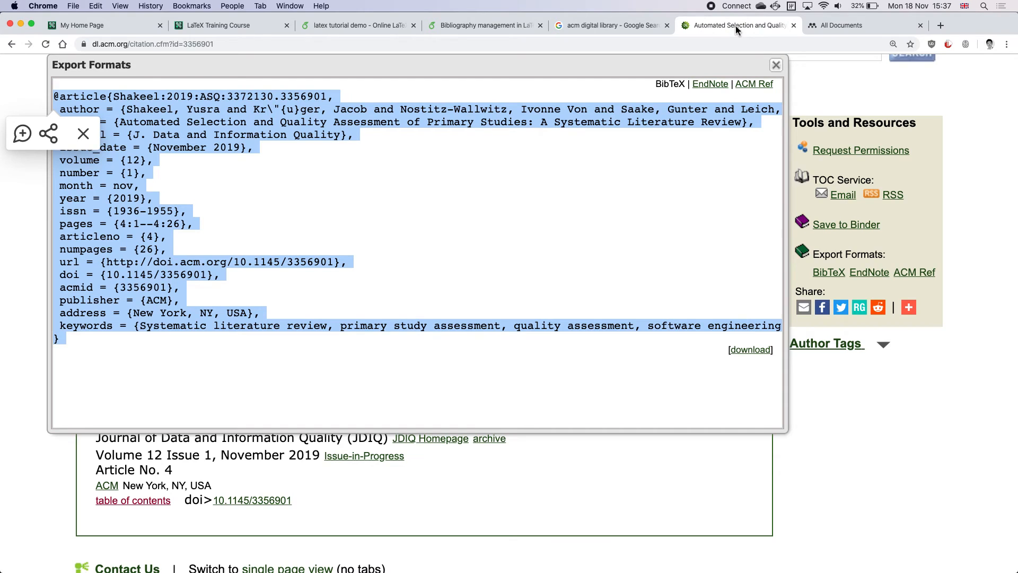
left_click(774, 66)
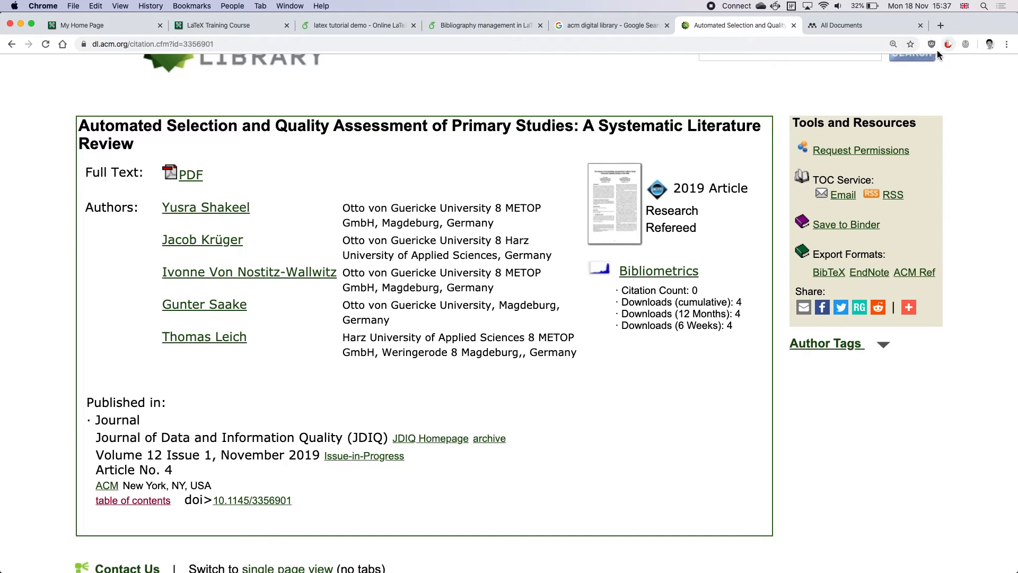
mouse_move(920, 43)
left_mouse_down()
mouse_move(897, 46)
mouse_move(914, 46)
left_mouse_up()
left_click(967, 46)
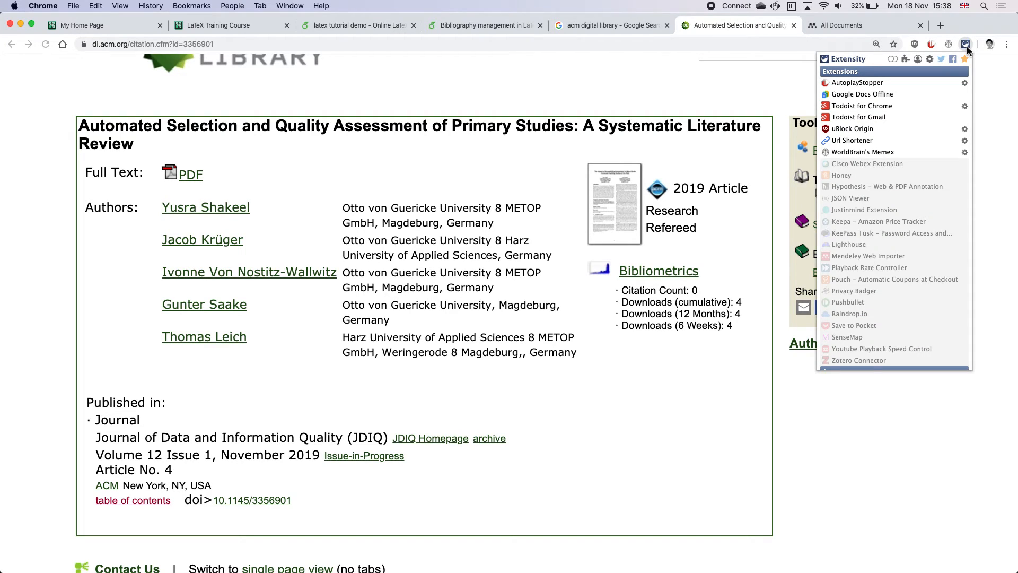
left_click(883, 258)
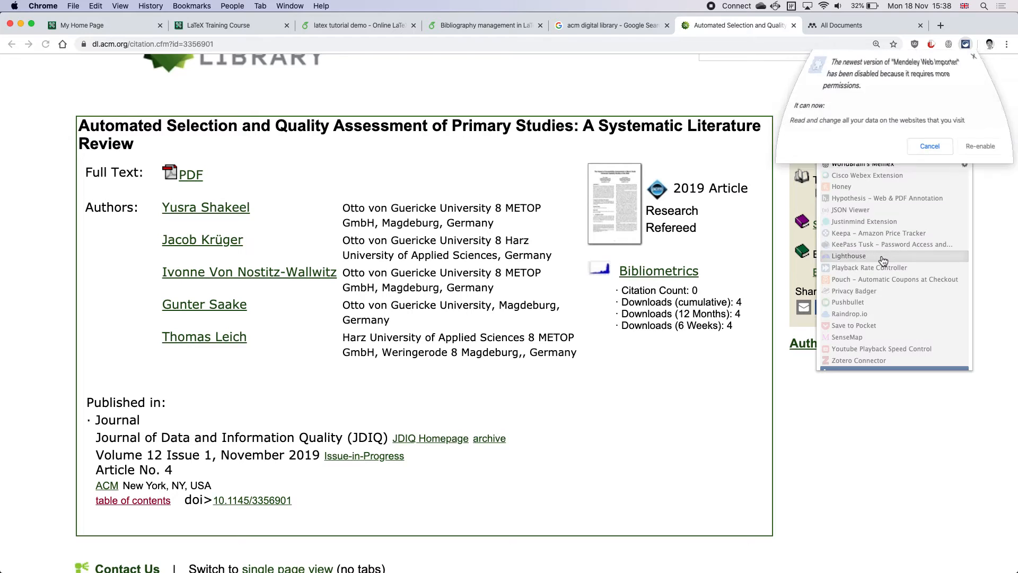
left_click(981, 148)
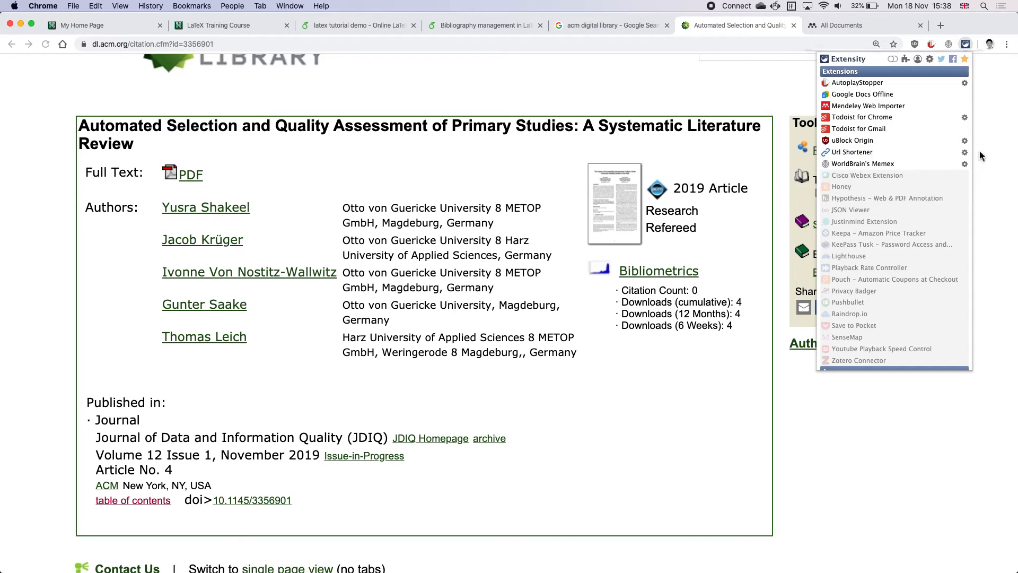
left_click(990, 111)
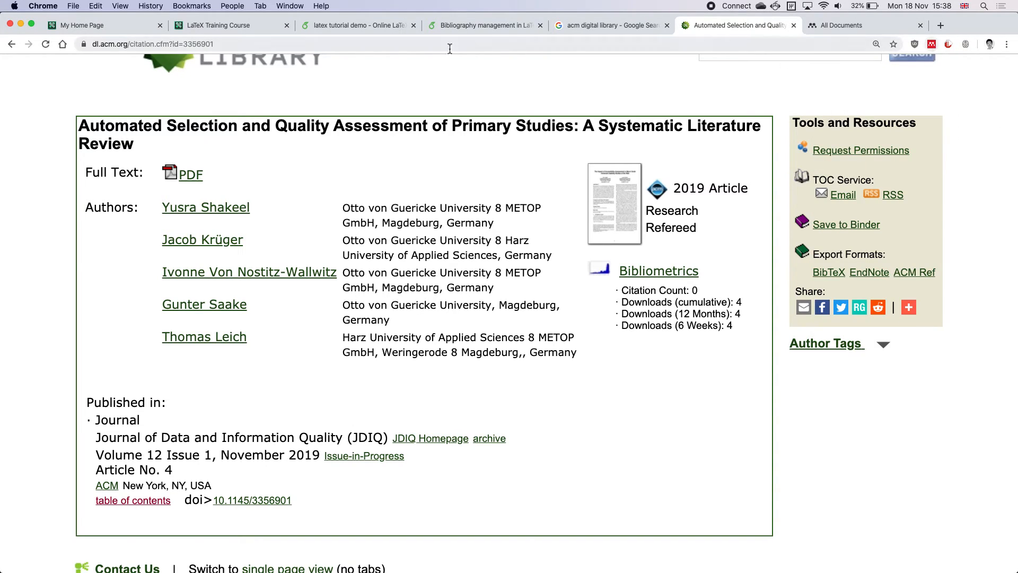
Reload the ACM article page, launch the Mendeley Web Importer on it, and begin its setup.
left_click(46, 44)
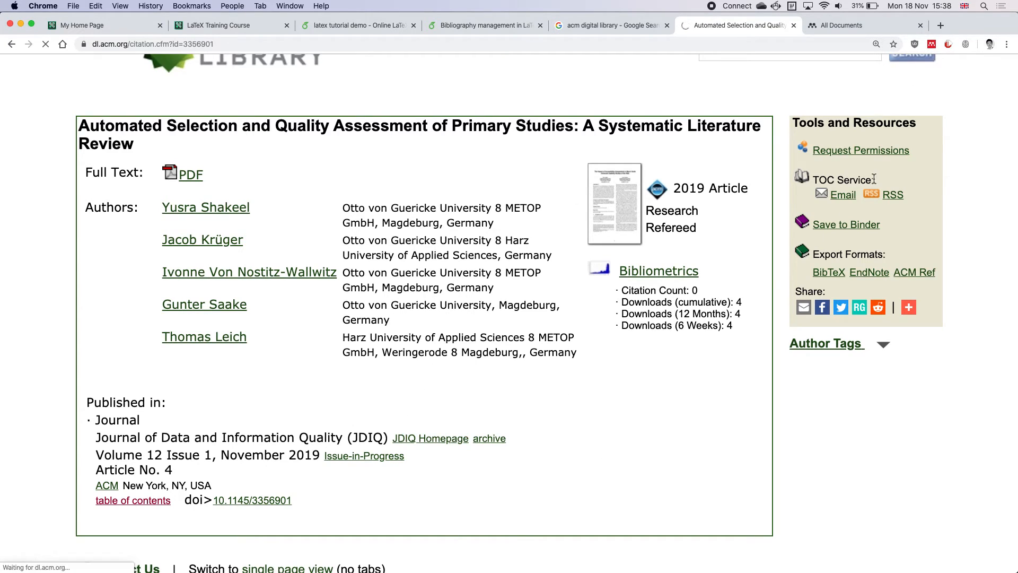
left_click(932, 46)
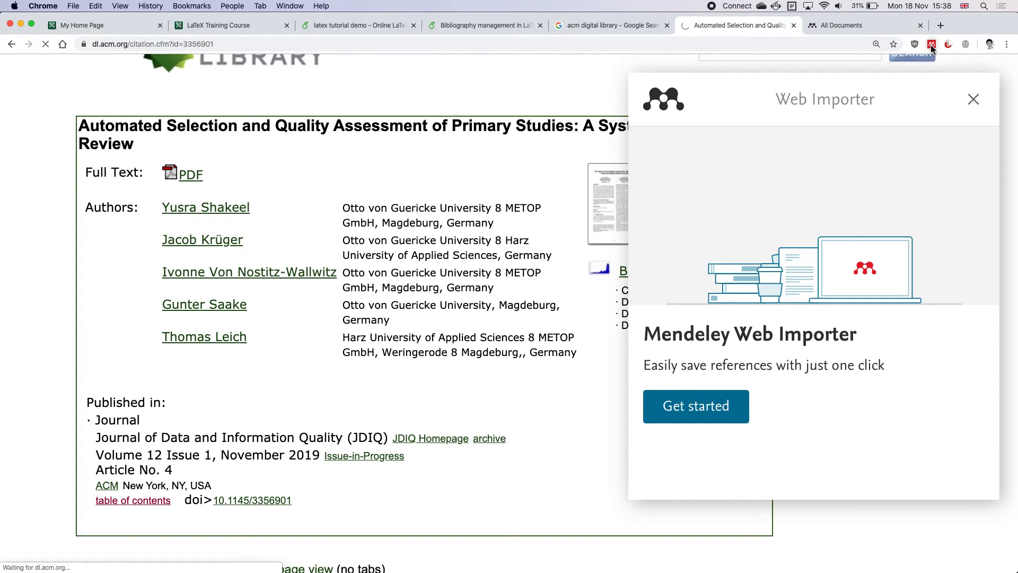
left_click(692, 408)
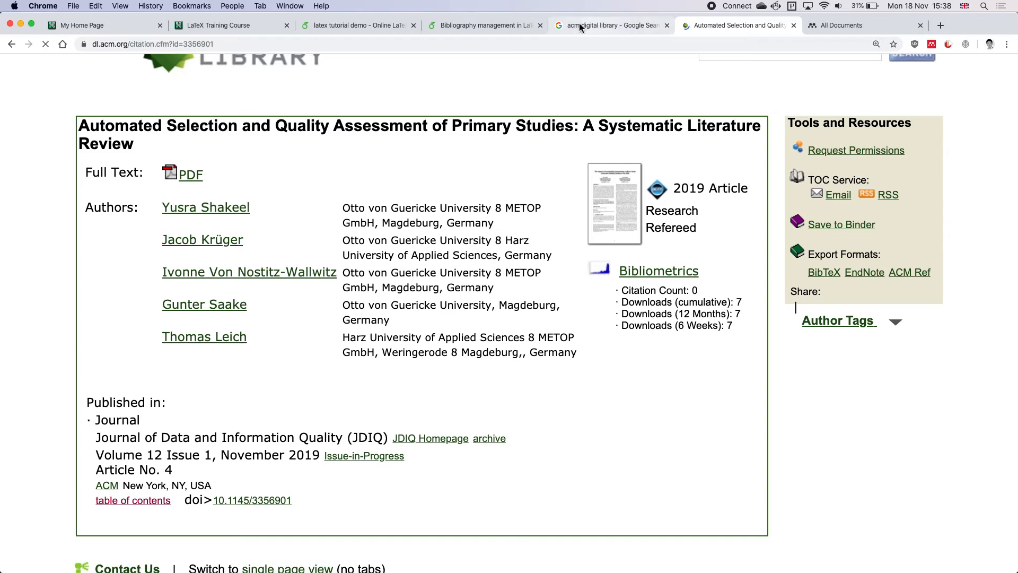
Return to the Mendeley library and look through its full list of documents.
left_click(855, 25)
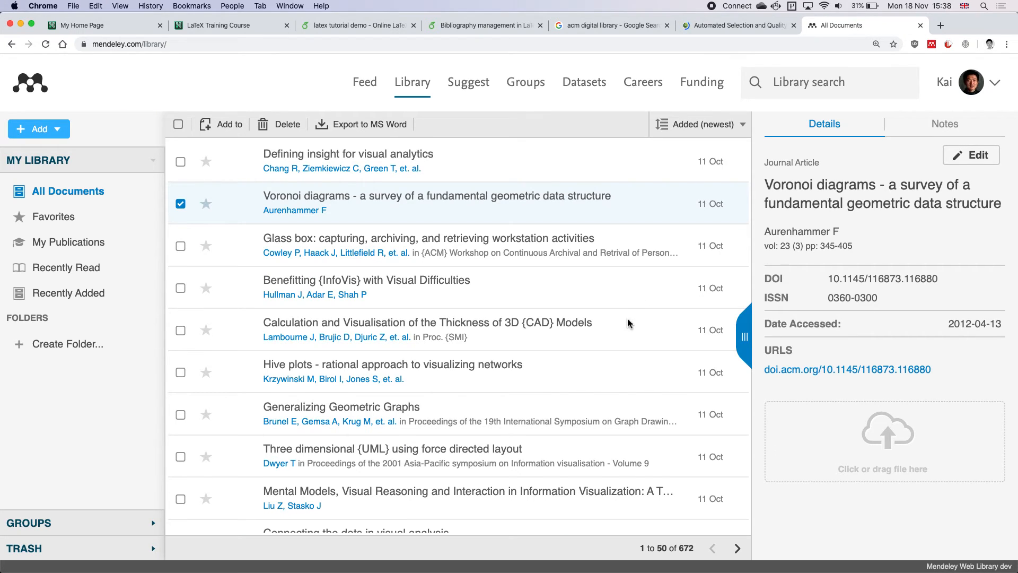
scroll(628, 320, "down", 15)
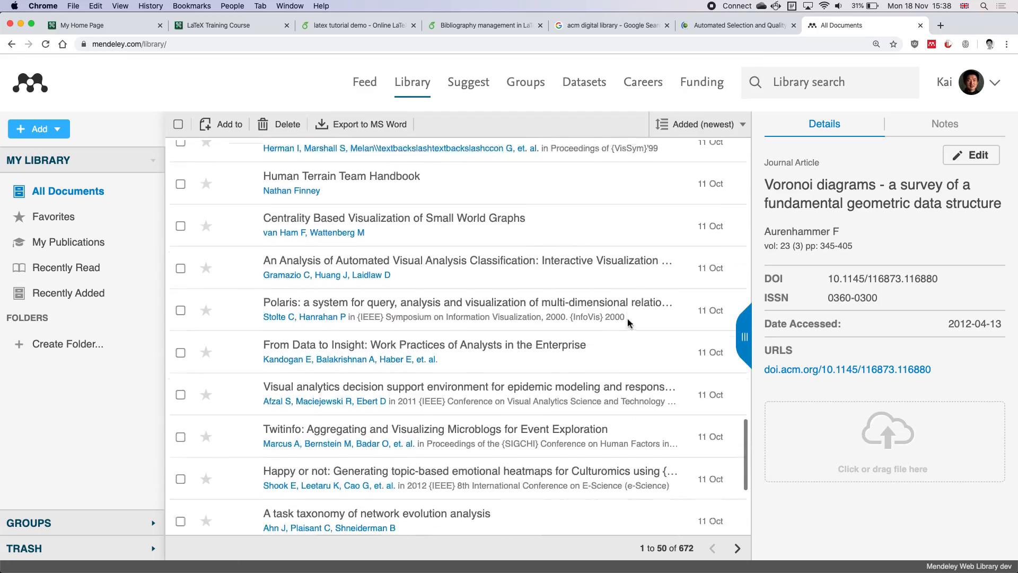
scroll(627, 321, "down", 5)
scroll(628, 320, "down", 5)
scroll(628, 320, "up", 20)
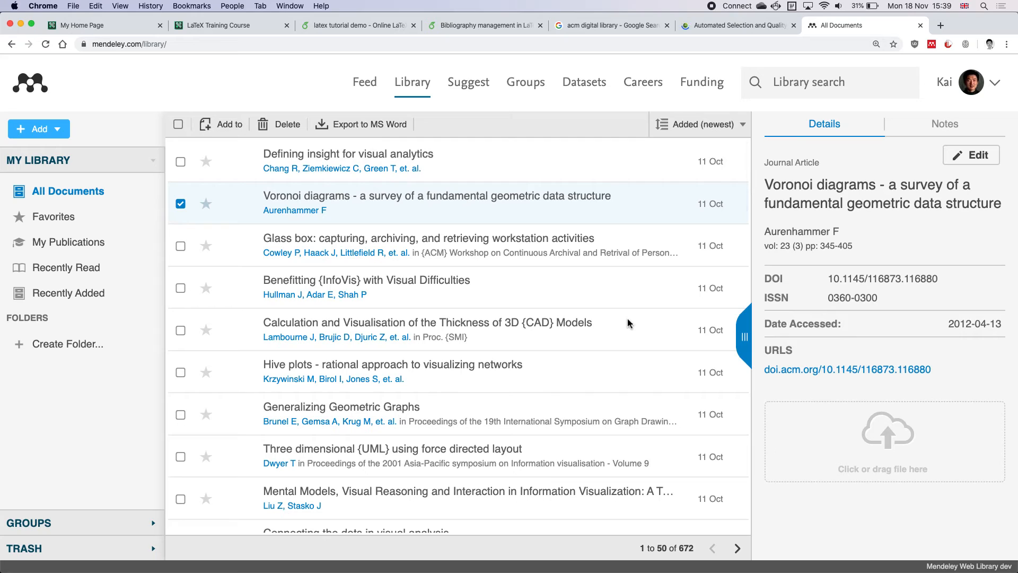
Revisit the ACM article page, bring up its BibTeX export, and close it again.
left_click(727, 27)
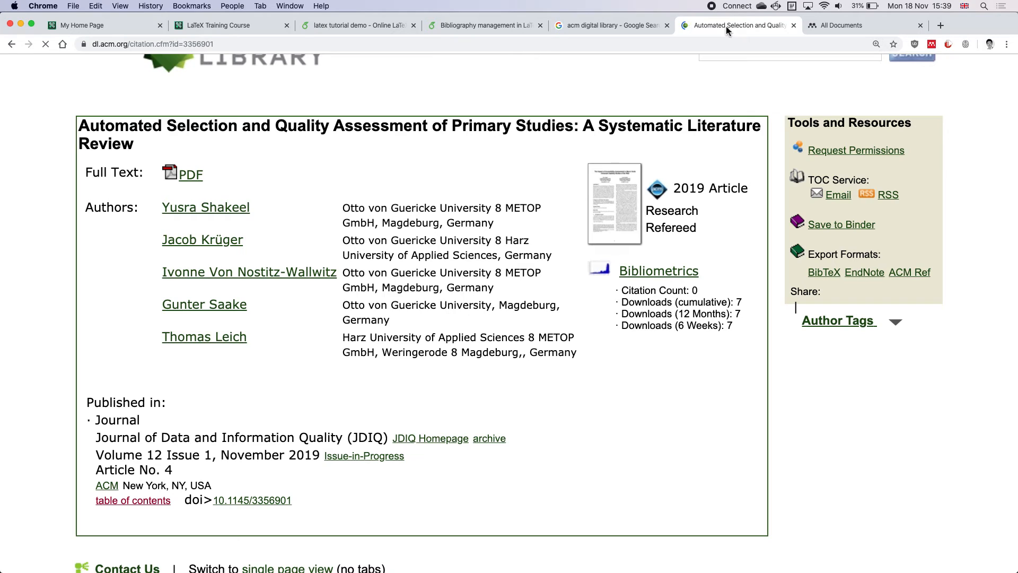
left_click(830, 274)
left_click(830, 274)
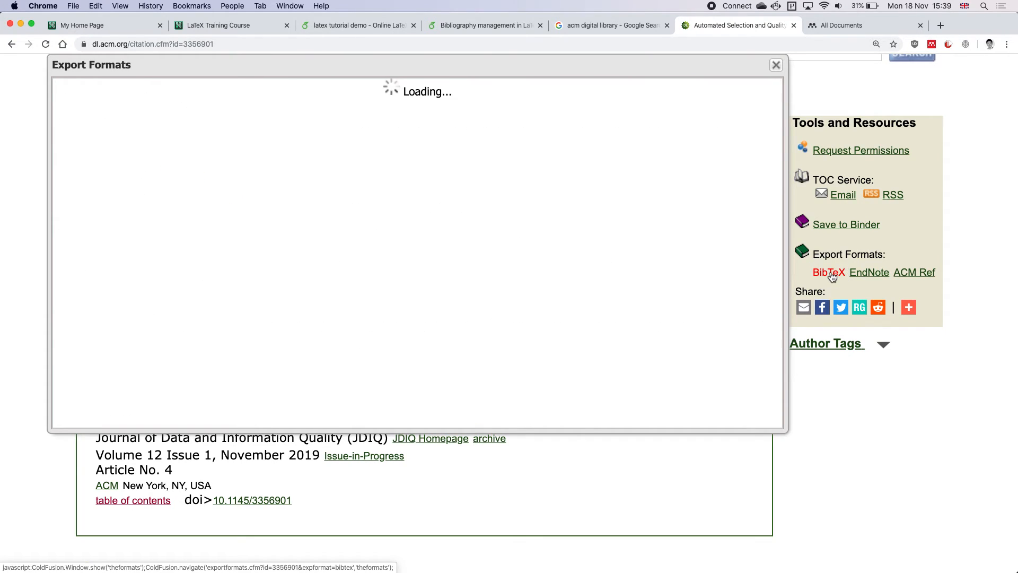
left_click(777, 66)
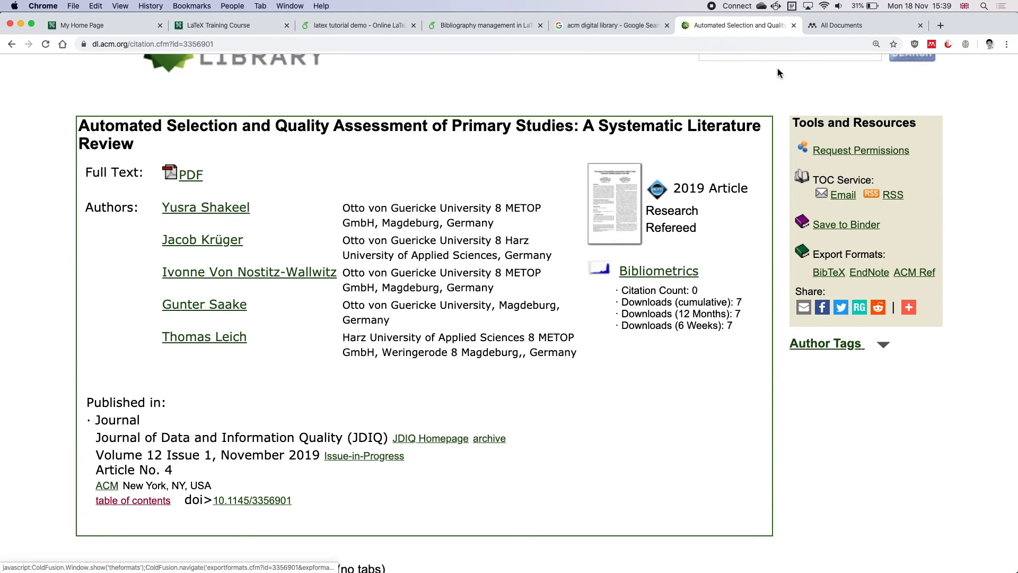
Switch to Preview and close the Adobe Connect Information PDF.
key("super+Tab")
key("super+Tab")
key("super+Tab")
key("super+Tab")
key("super+Tab")
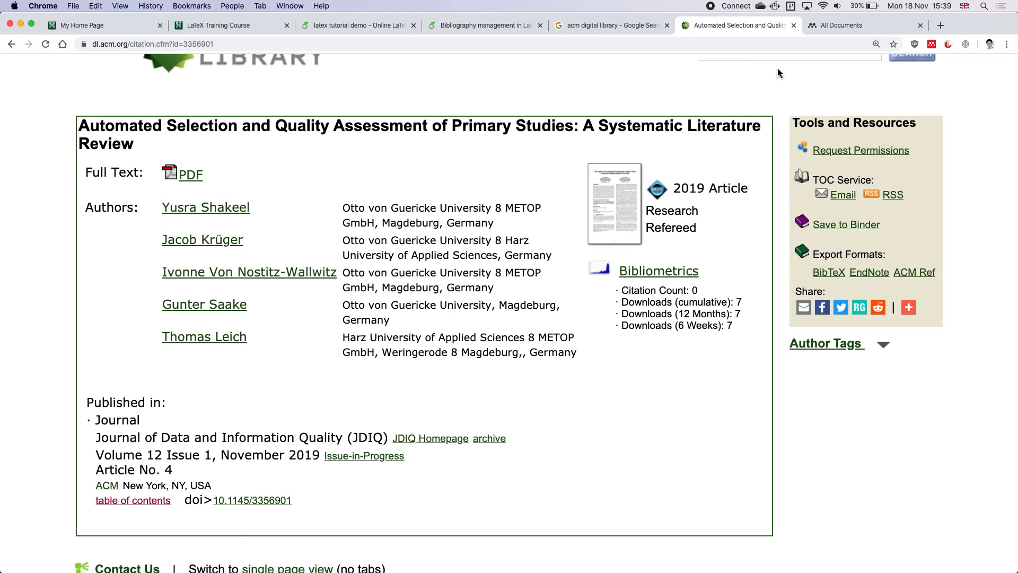
key("super+Tab")
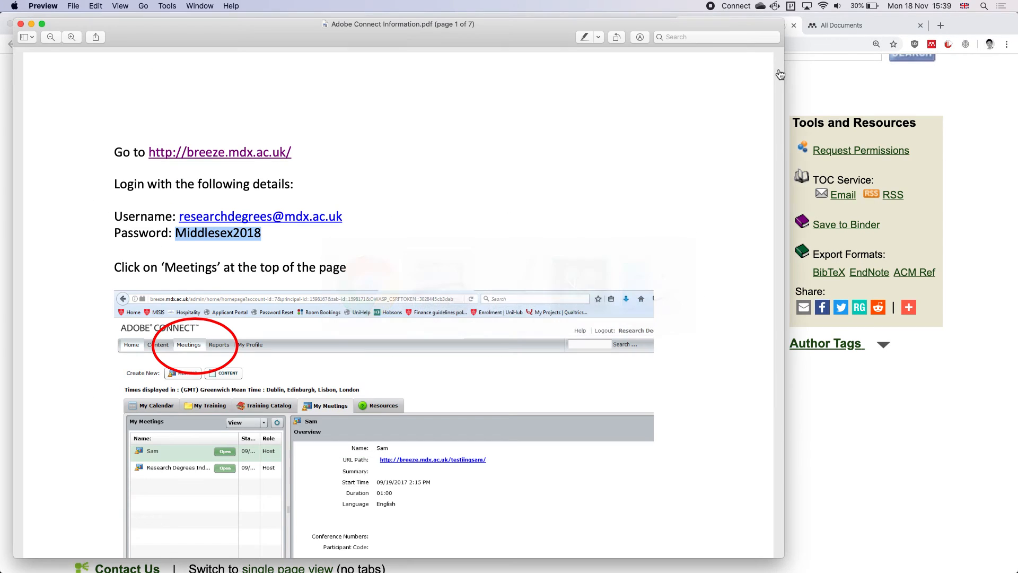
key("super+w")
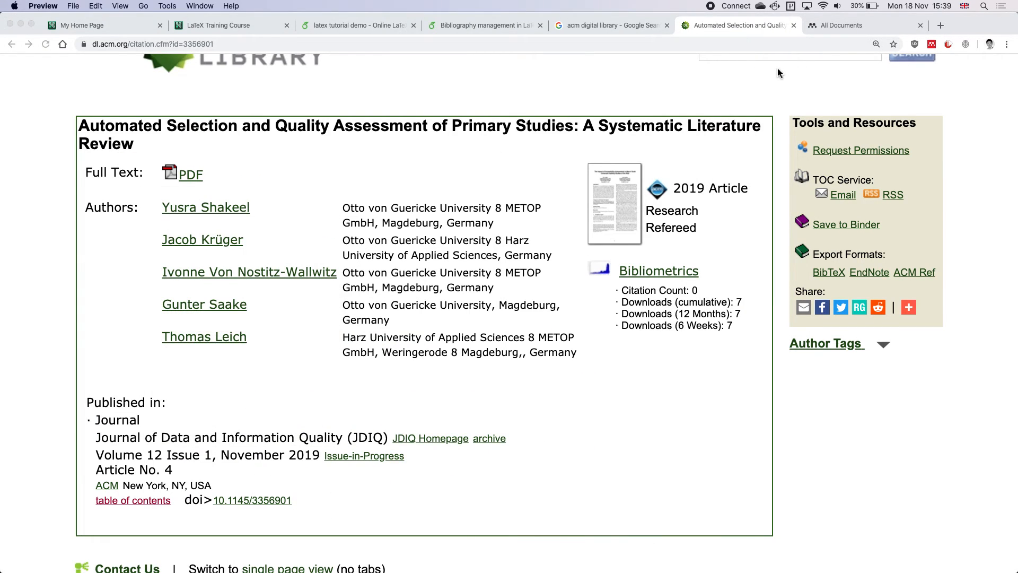
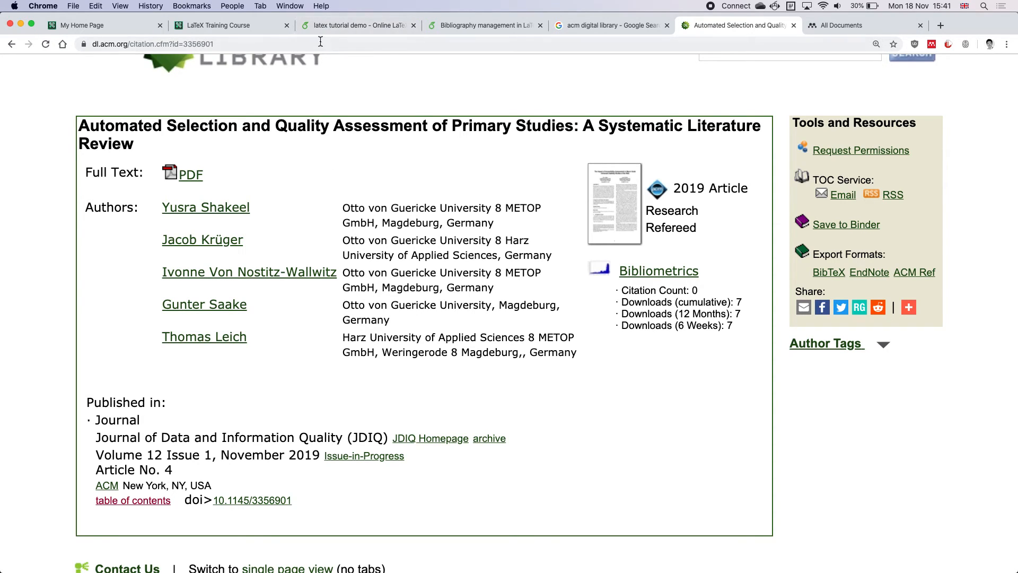
Return to the Overleaf project list and open the Academic Journal template gallery for a new project.
left_click(352, 25)
left_click(89, 72)
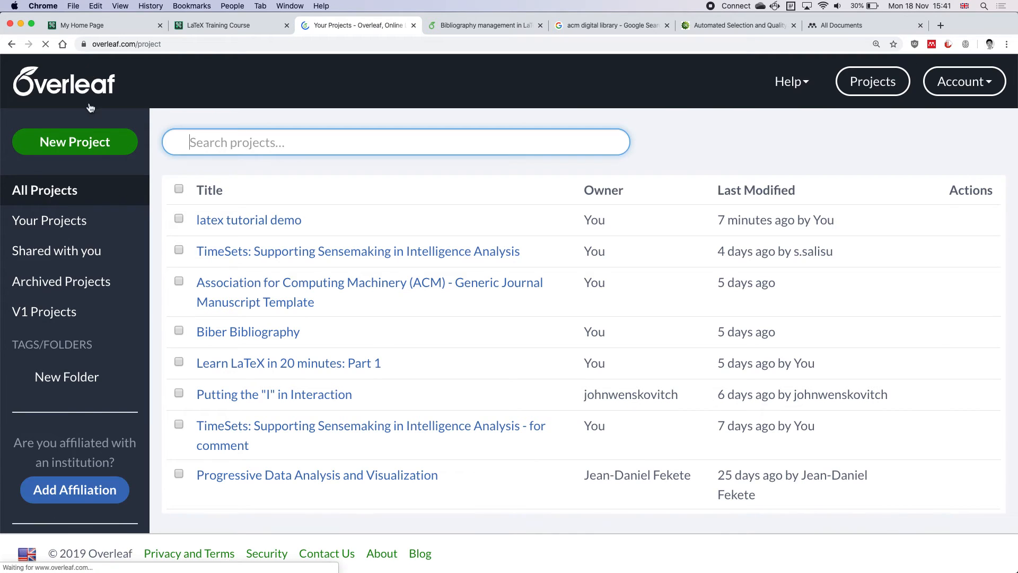
left_click(82, 154)
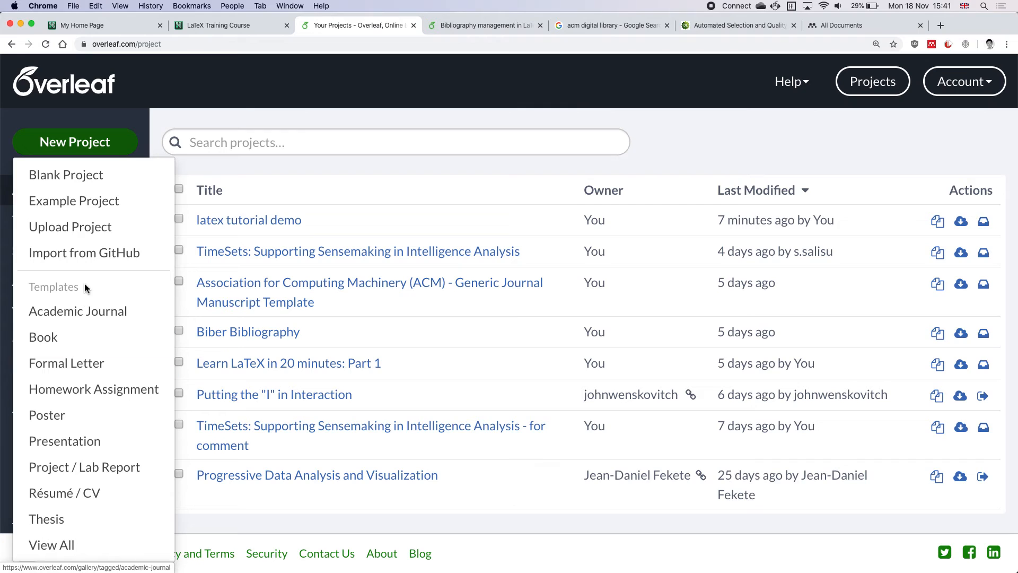
left_click(94, 317)
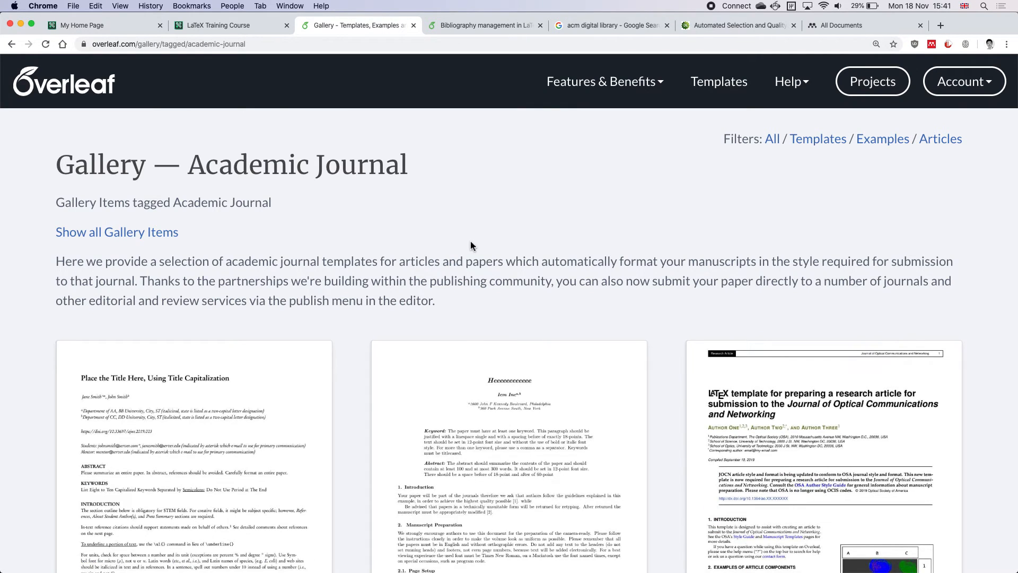
scroll(471, 245, "down", 6)
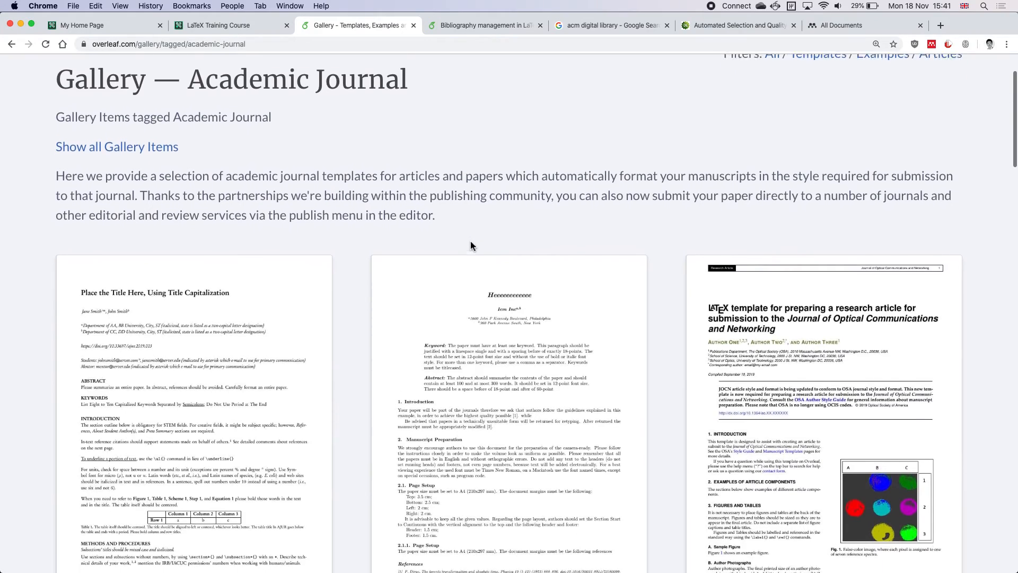
Try the Templates filter on the Academic Journal gallery and return to showing all items.
scroll(473, 246, "down", 4)
scroll(473, 247, "up", 10)
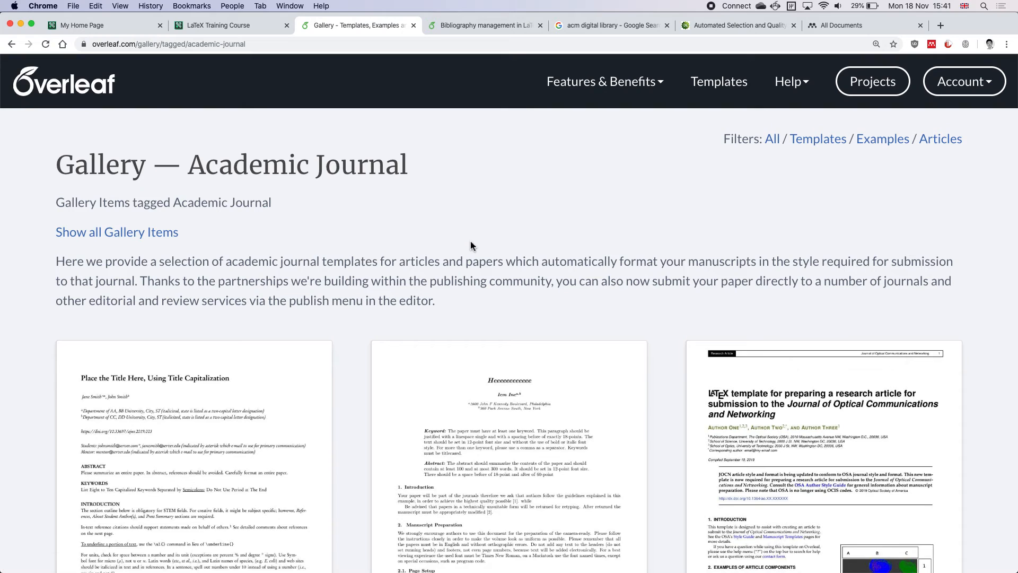
left_click(817, 140)
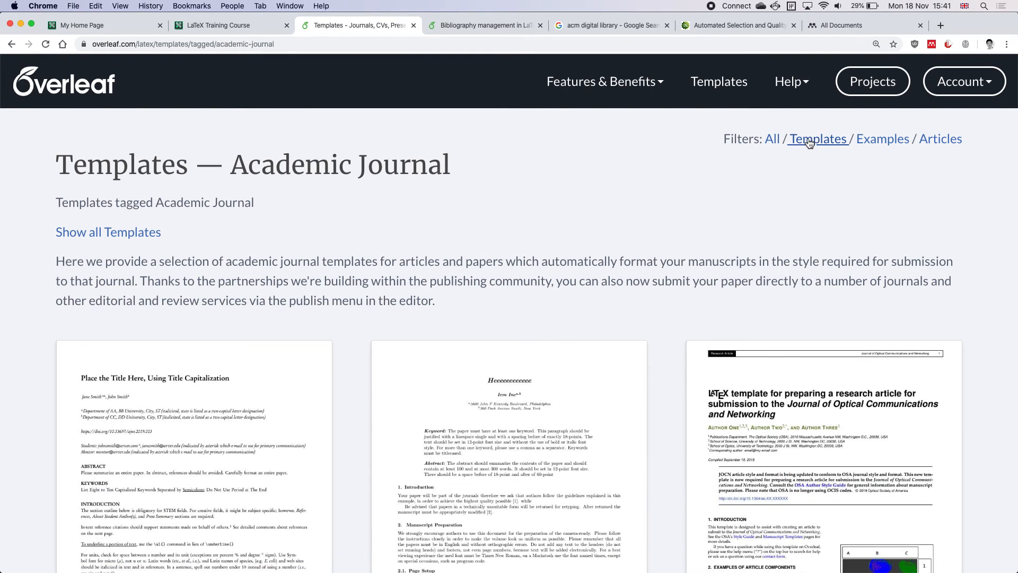
left_click(771, 140)
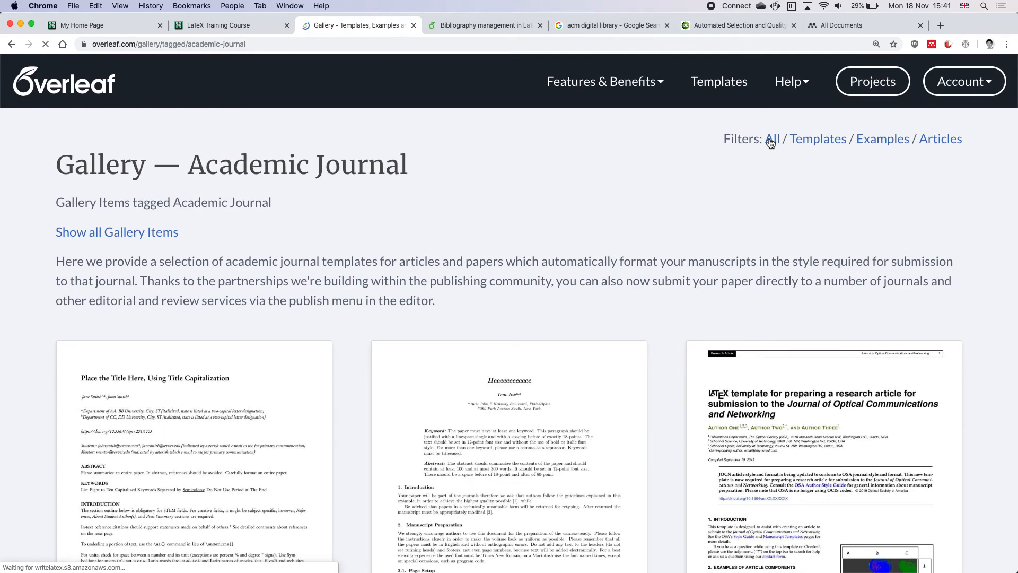
Search the Academic Journal gallery page for the word "search" and dismiss the page search.
key("super+f")
type("search")
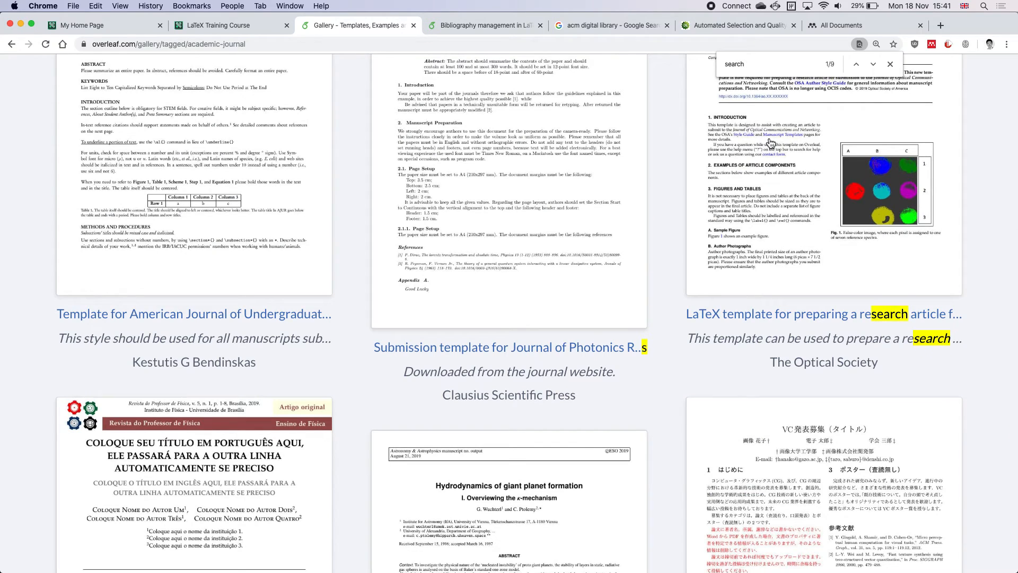
key("Escape")
scroll(771, 142, "up", 8)
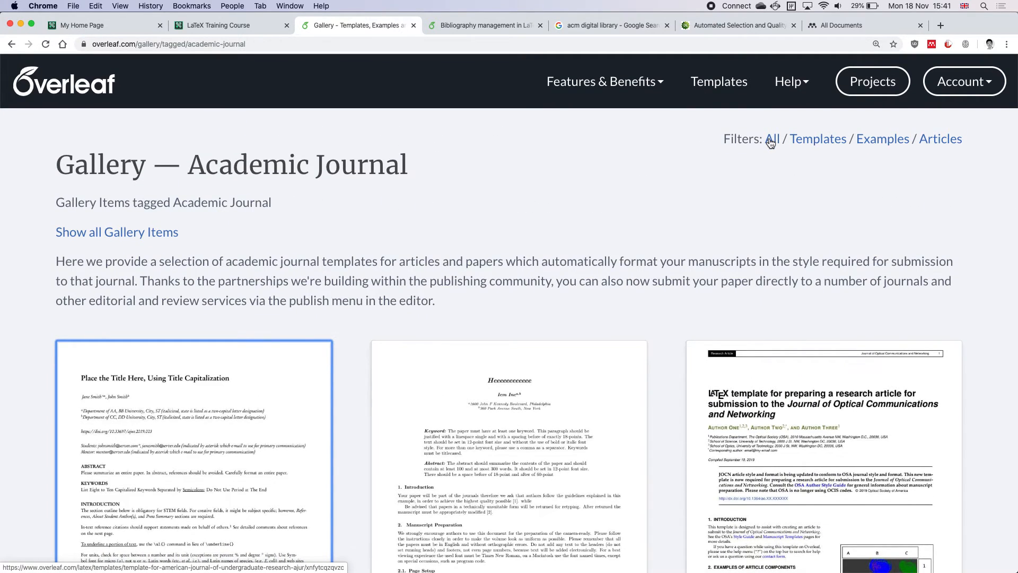
Show all gallery items and search the whole gallery for "ieee".
left_click(163, 236)
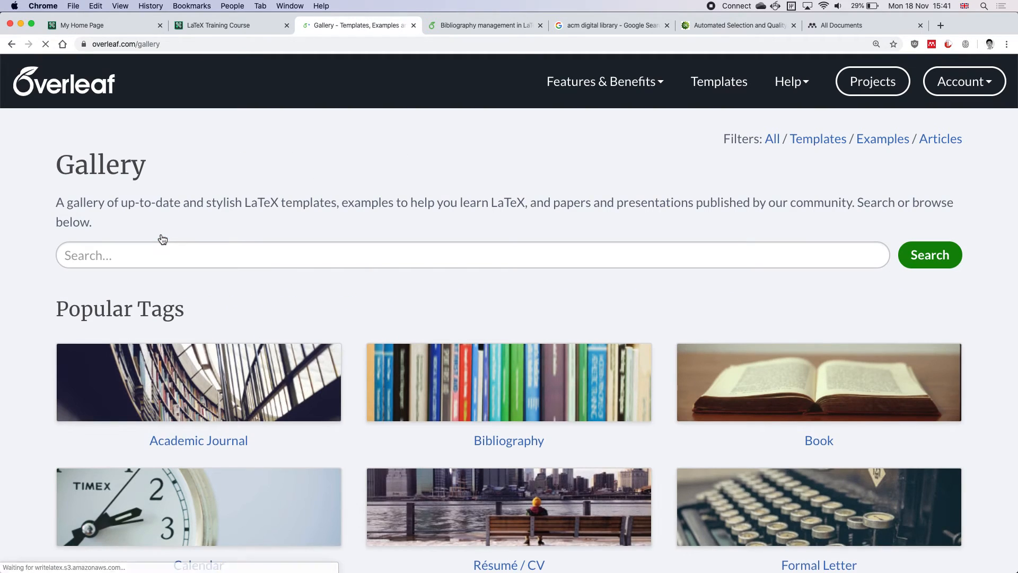
left_click(301, 256)
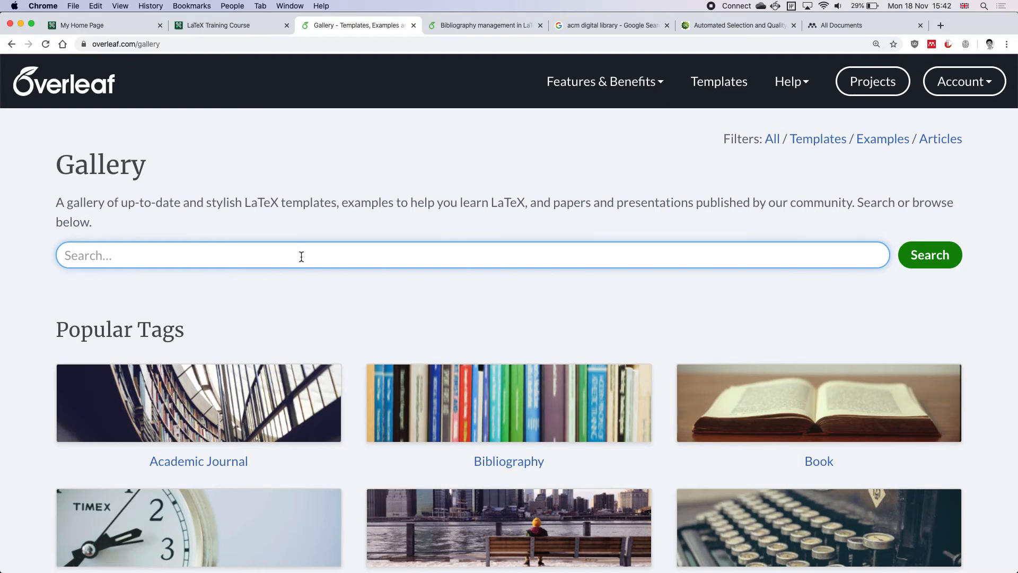
type("ieee")
left_click(932, 255)
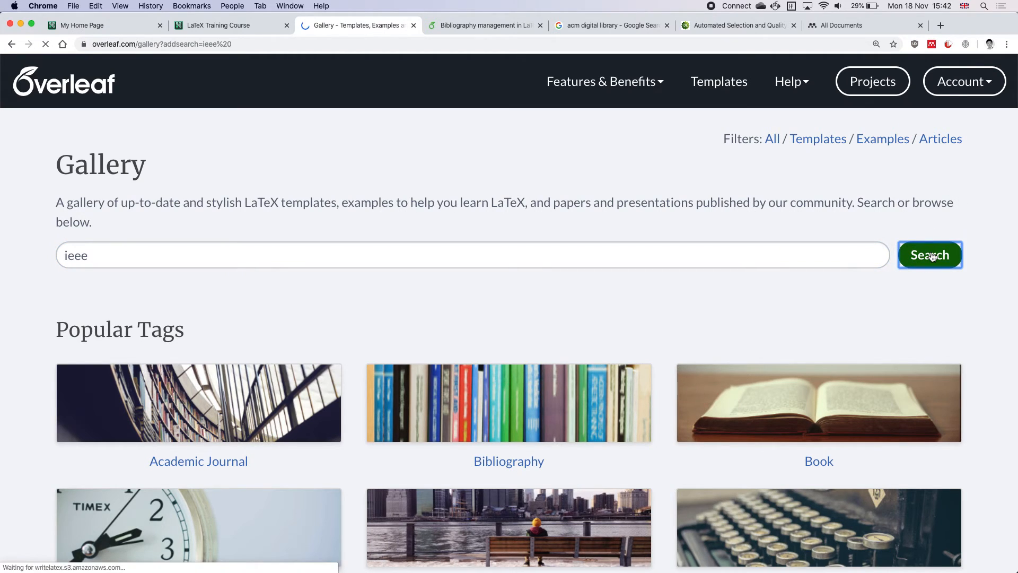
scroll(749, 290, "down", 1)
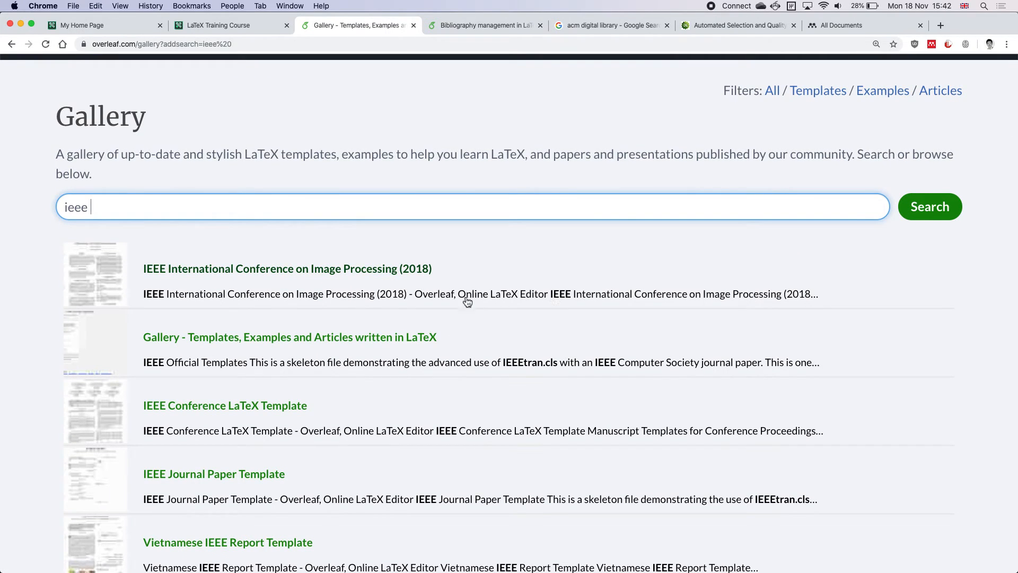
Create a project from the IEEE International Conference on Image Processing (2018) template and enlarge its source editor and file list.
left_click(316, 278)
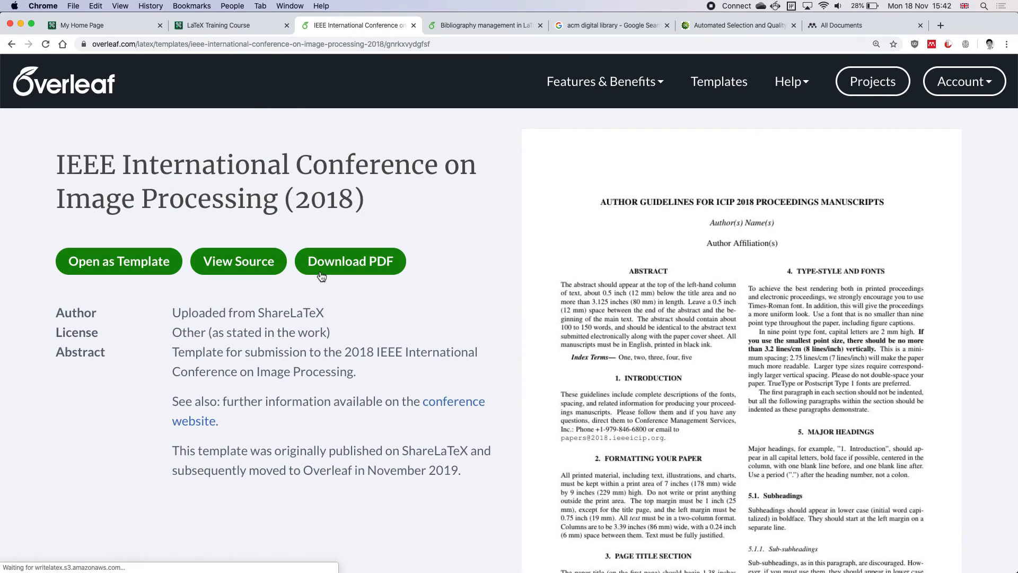
left_click(130, 262)
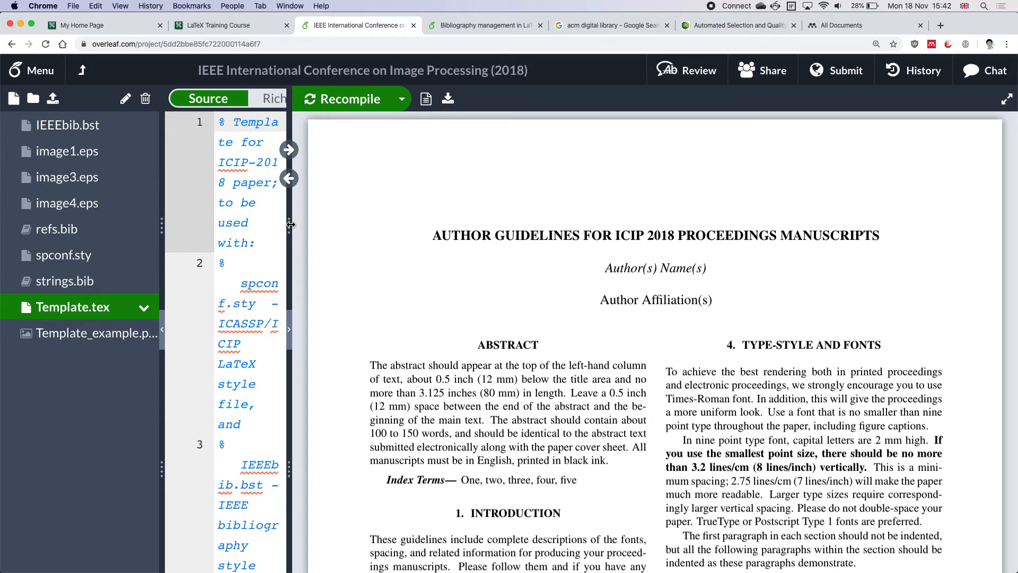
left_click_drag(295, 229, 506, 244)
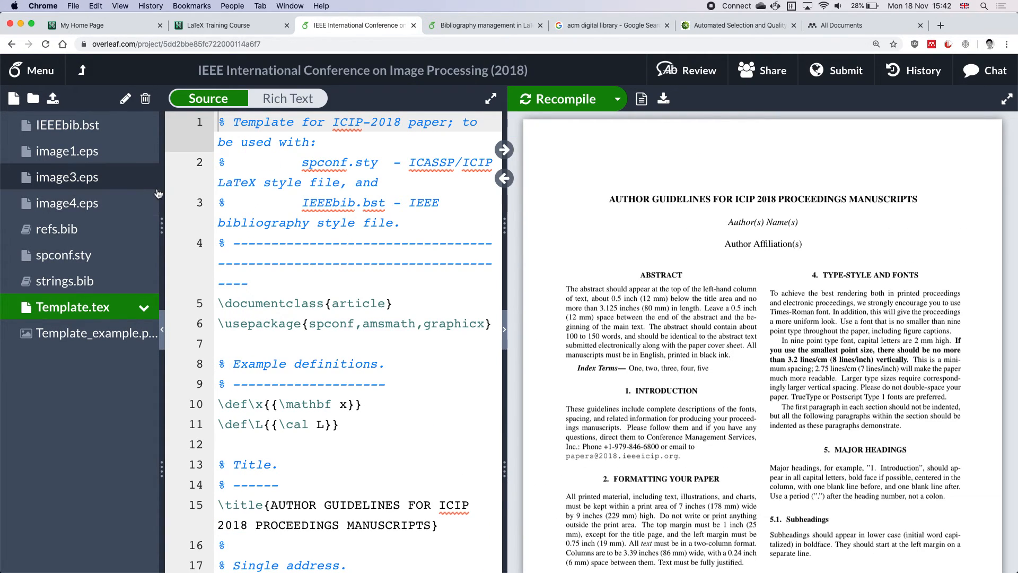
left_click_drag(163, 188, 137, 189)
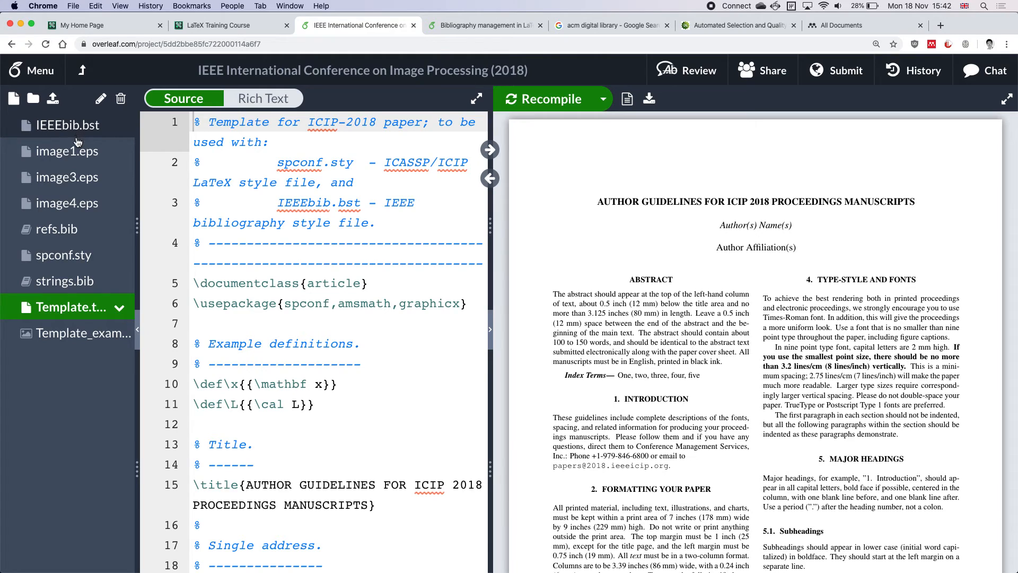
left_click_drag(137, 258, 212, 287)
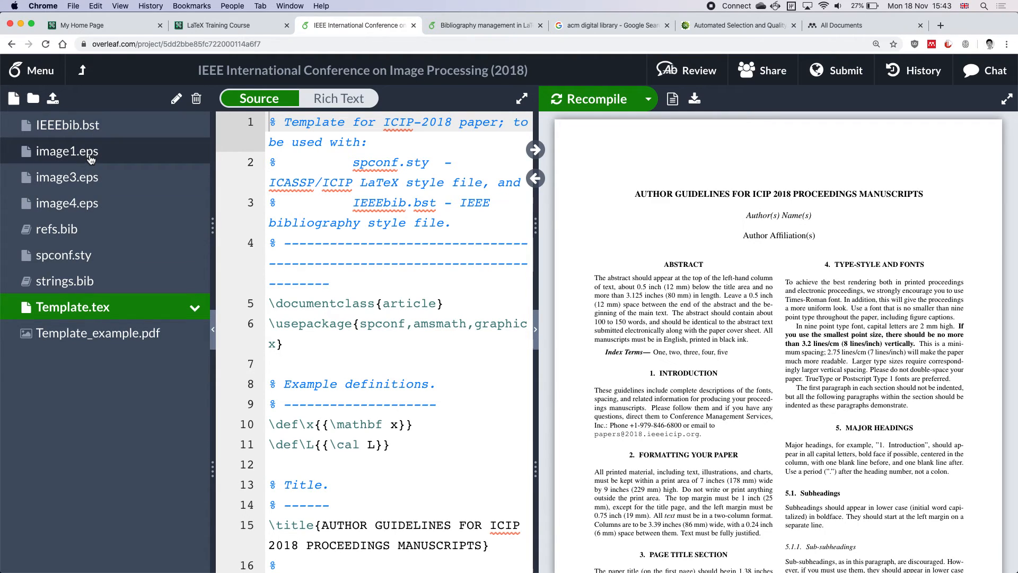
Look through the compiled PDF down to its references and inspect the refs.bib and strings.bib bibliography files.
scroll(697, 312, "down", 8)
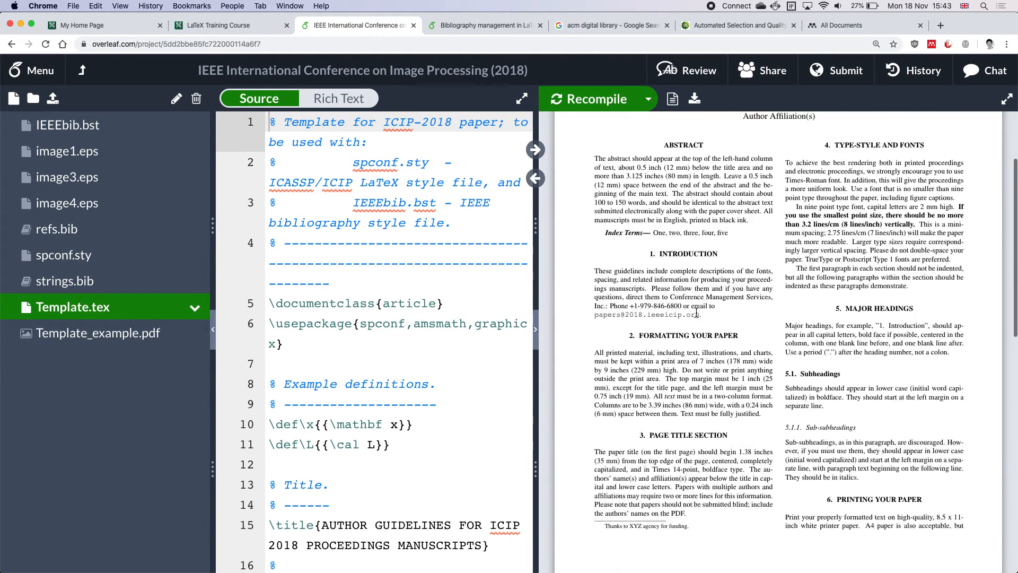
scroll(696, 316, "down", 2)
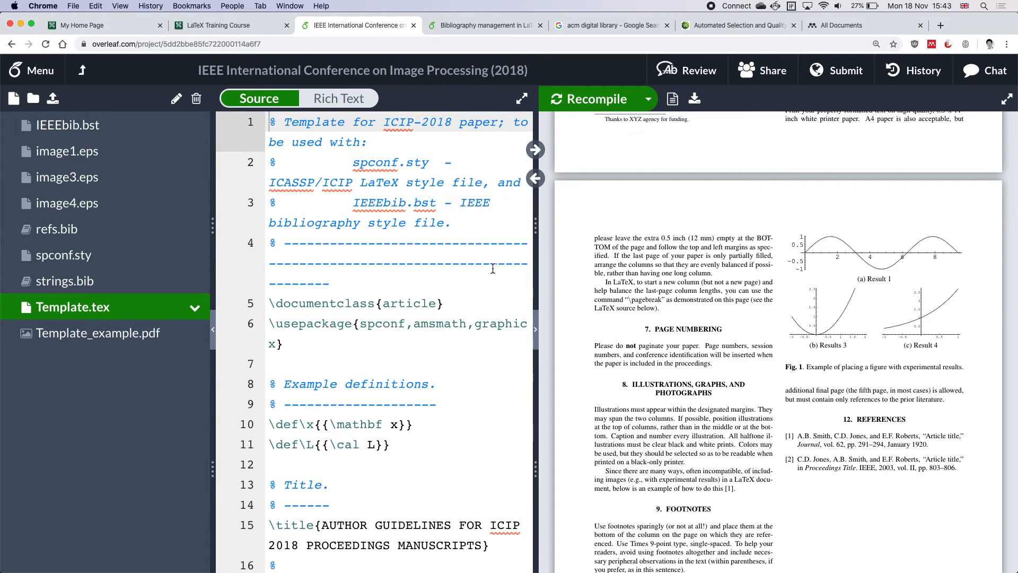
left_click(56, 234)
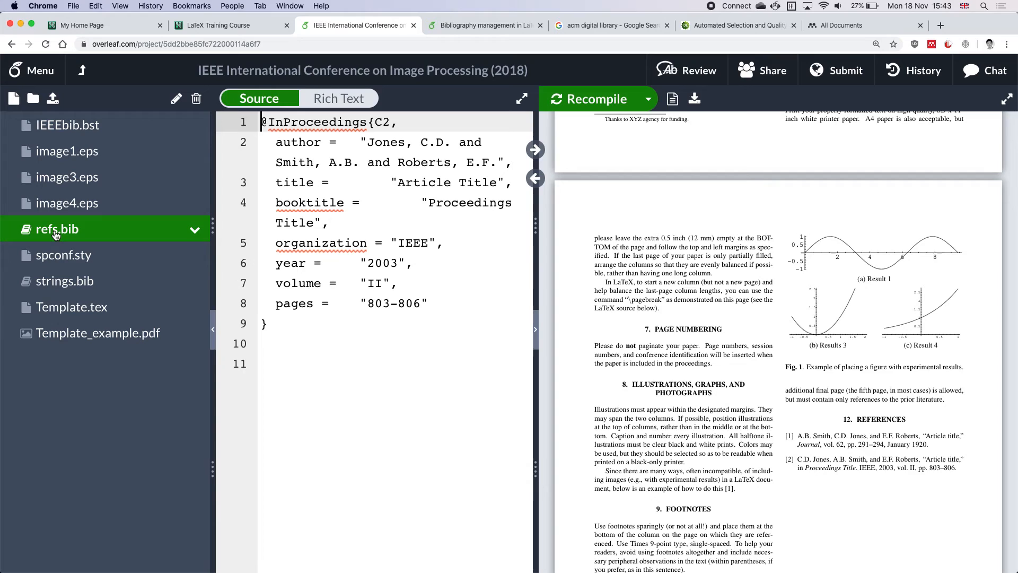
left_click(121, 286)
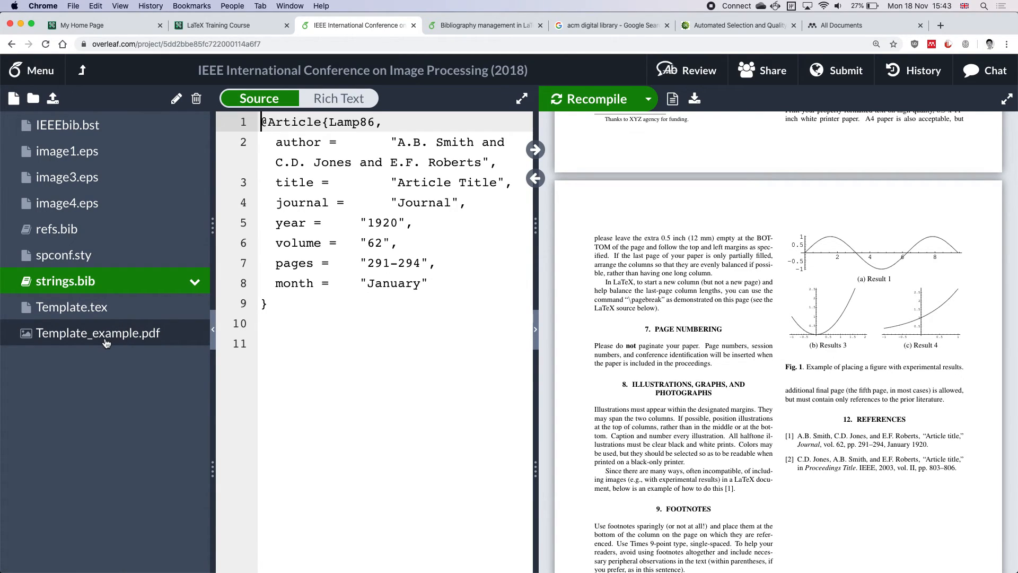
Reopen Template.tex and widen its source editor at the expense of the file list and PDF preview.
left_click(85, 311)
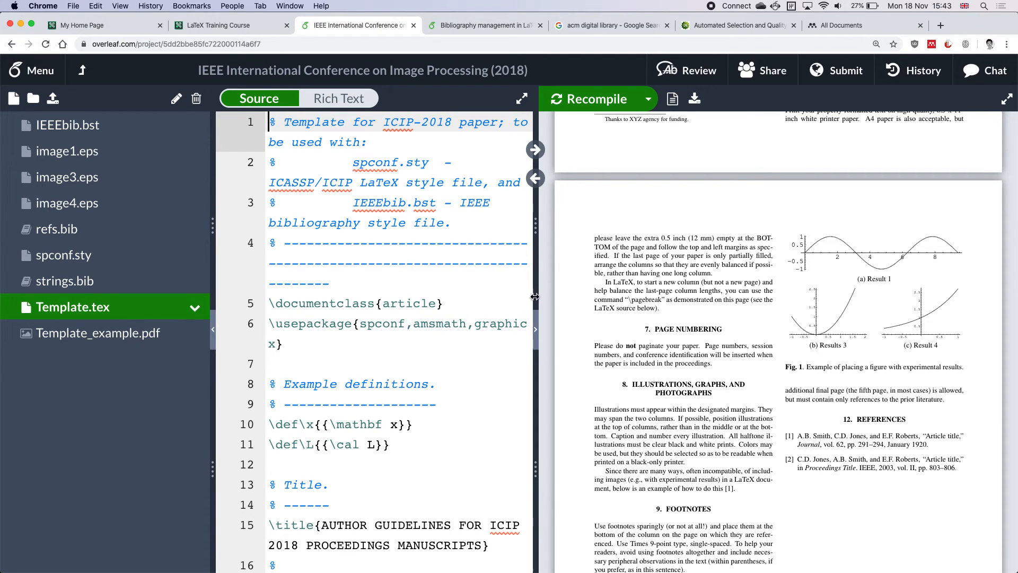
left_click_drag(536, 296, 617, 301)
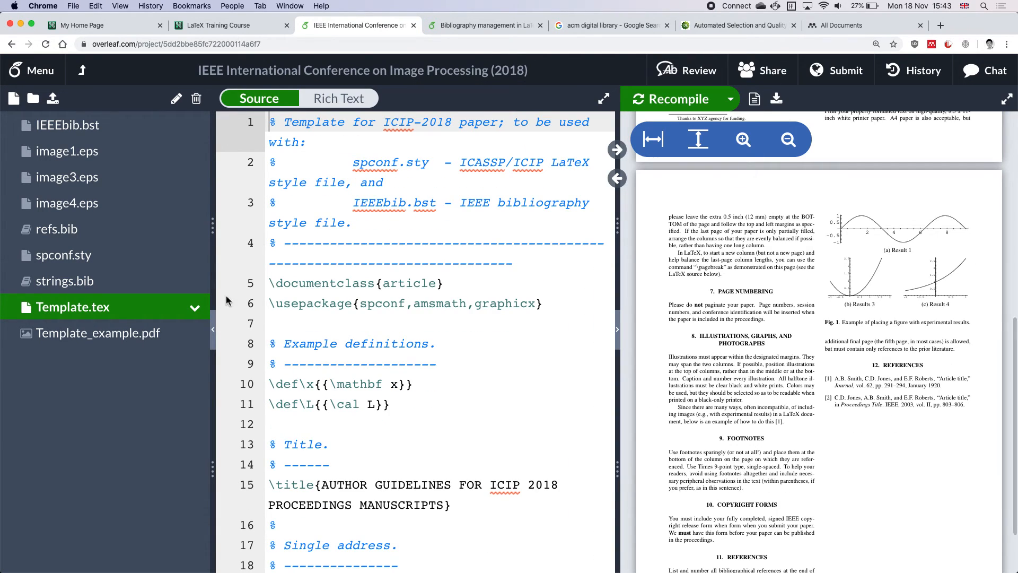
left_click_drag(213, 297, 93, 298)
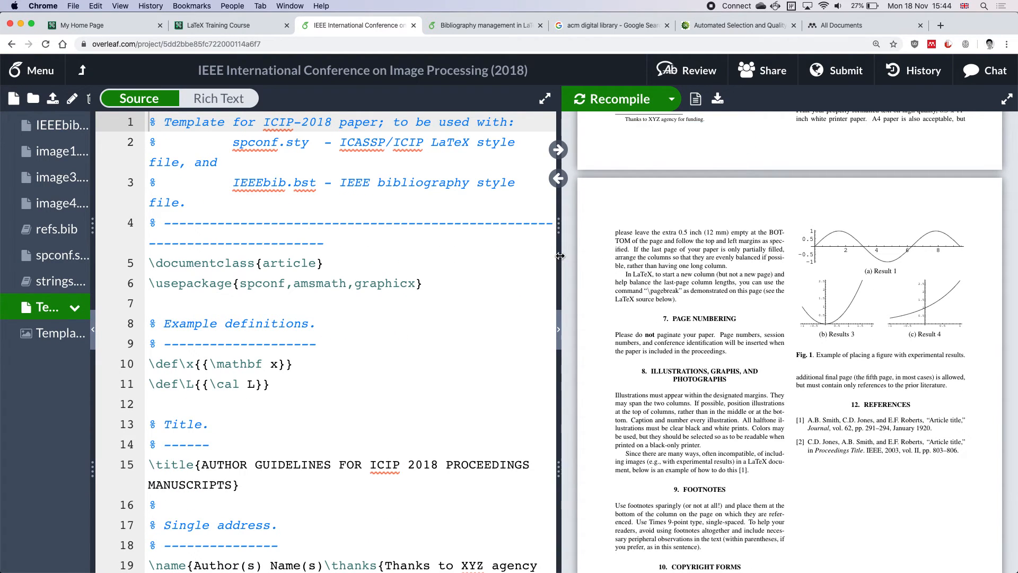
left_click_drag(560, 256, 609, 253)
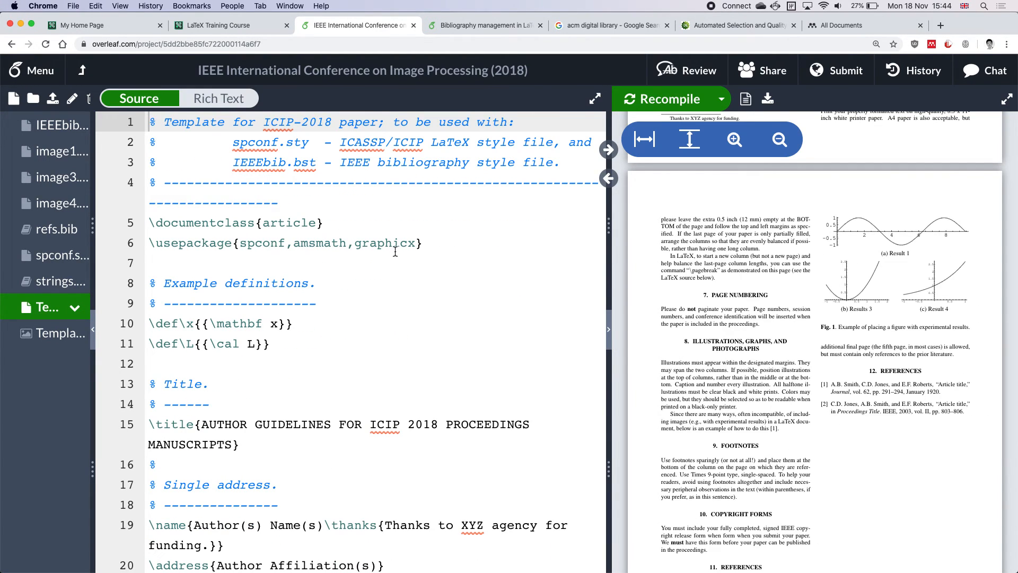
Examine the preamble of Template.tex, highlighting the title text and the \name command.
scroll(396, 252, "down", 3)
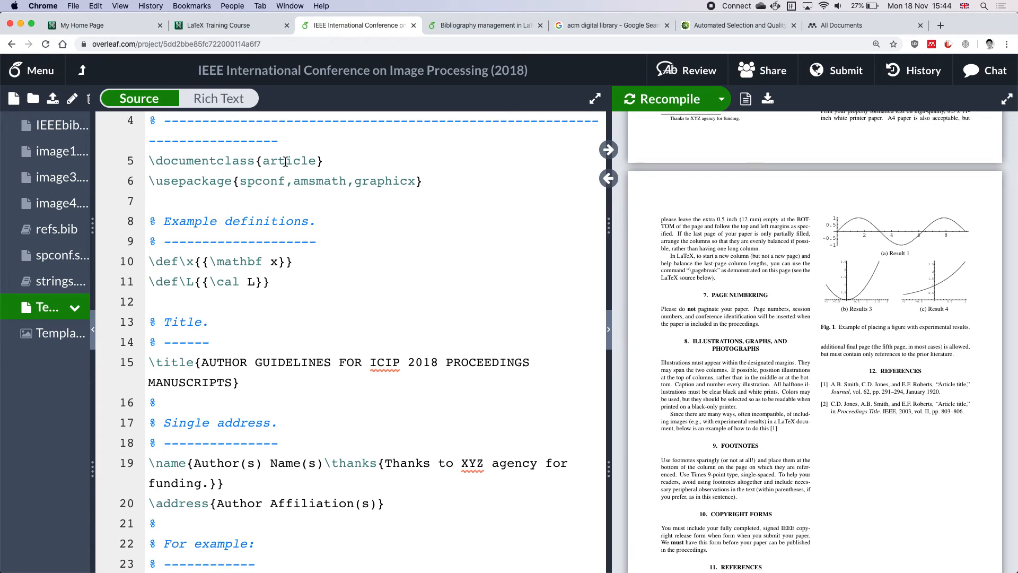
scroll(361, 223, "down", 5)
left_click_drag(201, 211, 233, 230)
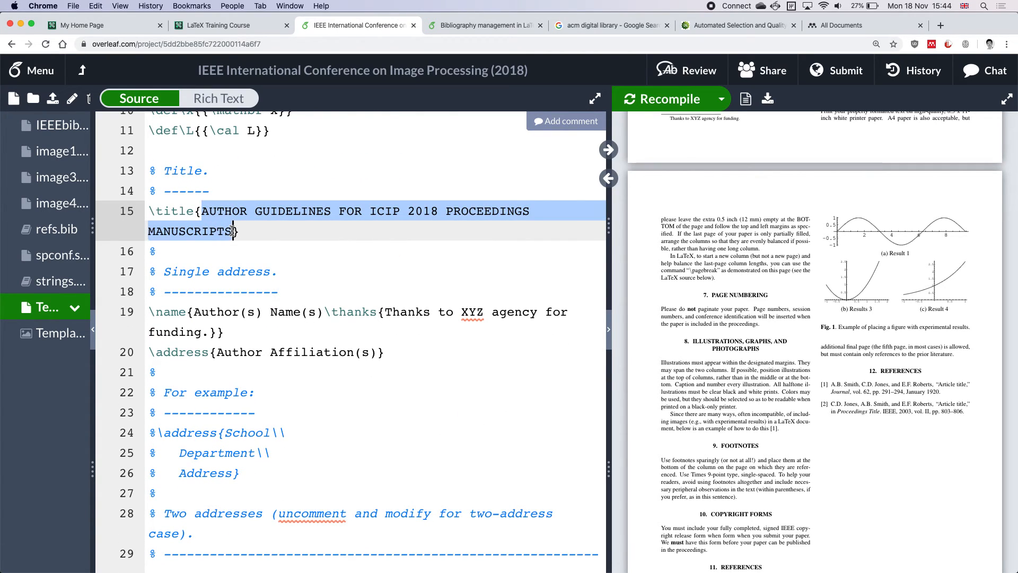
scroll(234, 231, "down", 5)
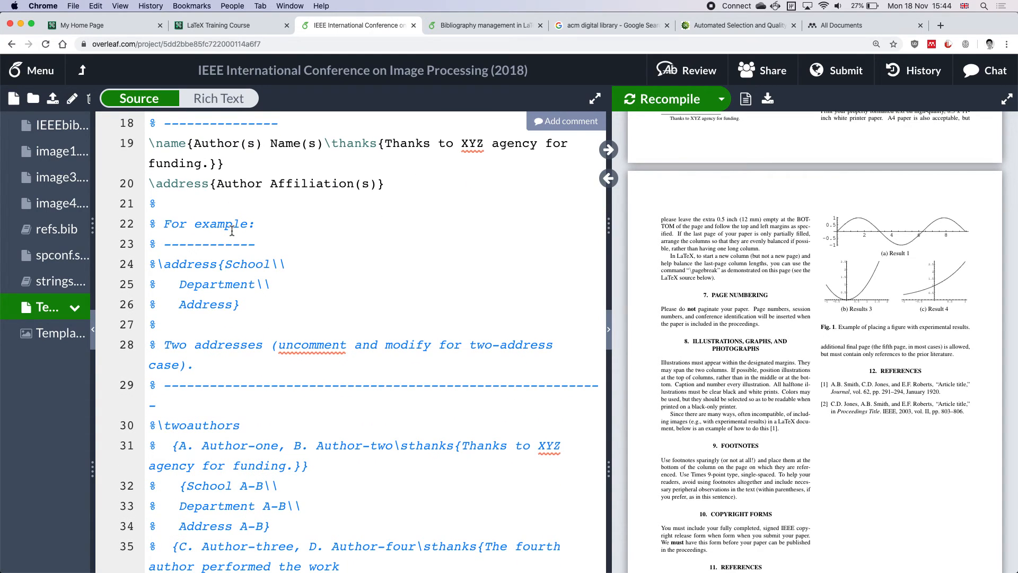
scroll(198, 208, "up", 3)
left_click_drag(149, 215, 221, 239)
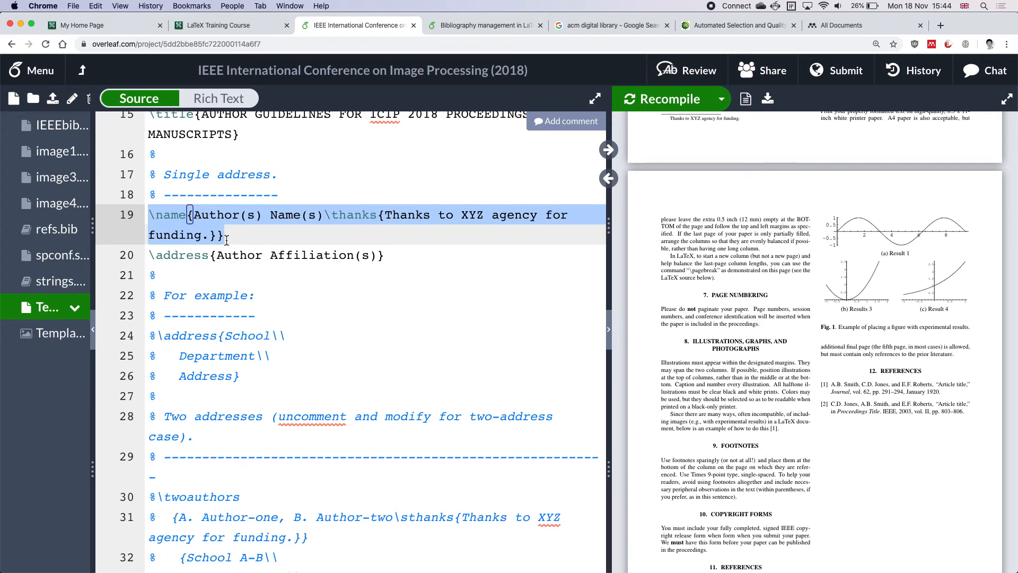
left_click(188, 215)
left_click_drag(149, 213, 187, 218)
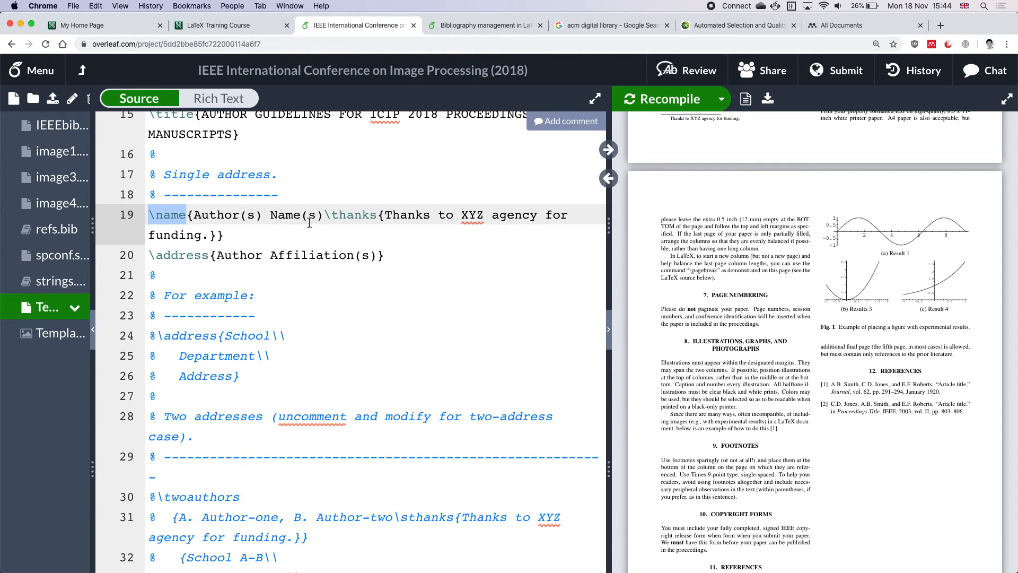
Examine the beginning of the document body, highlighting the keywords block and the Introduction section heading.
scroll(319, 237, "down", 10)
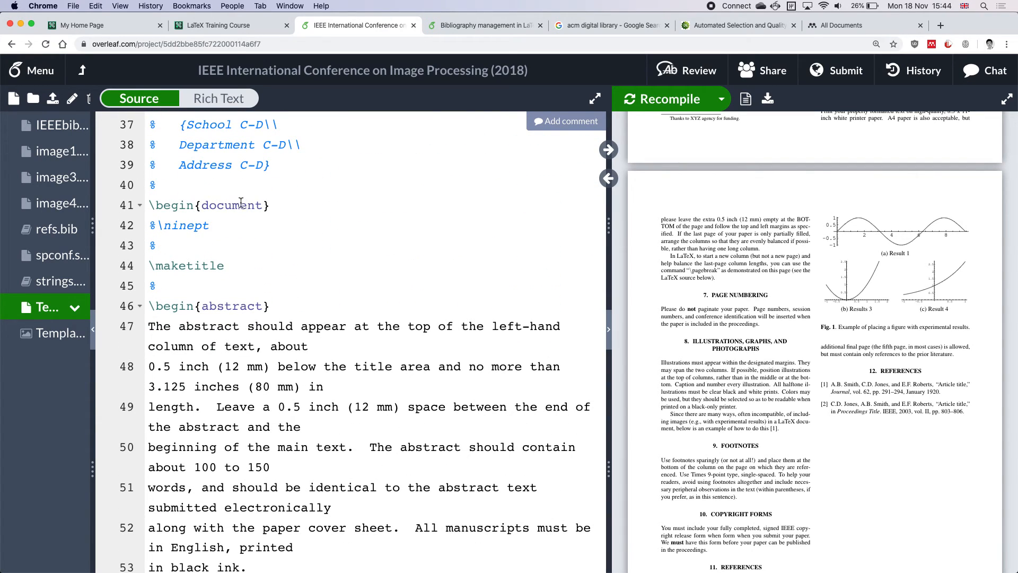
scroll(227, 242, "down", 2)
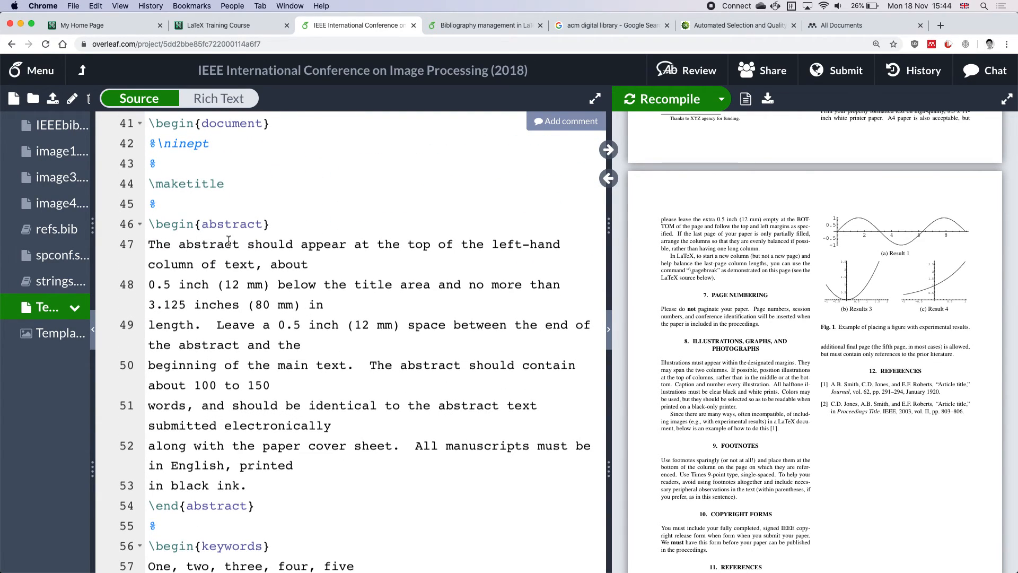
scroll(230, 241, "down", 4)
scroll(232, 239, "down", 3)
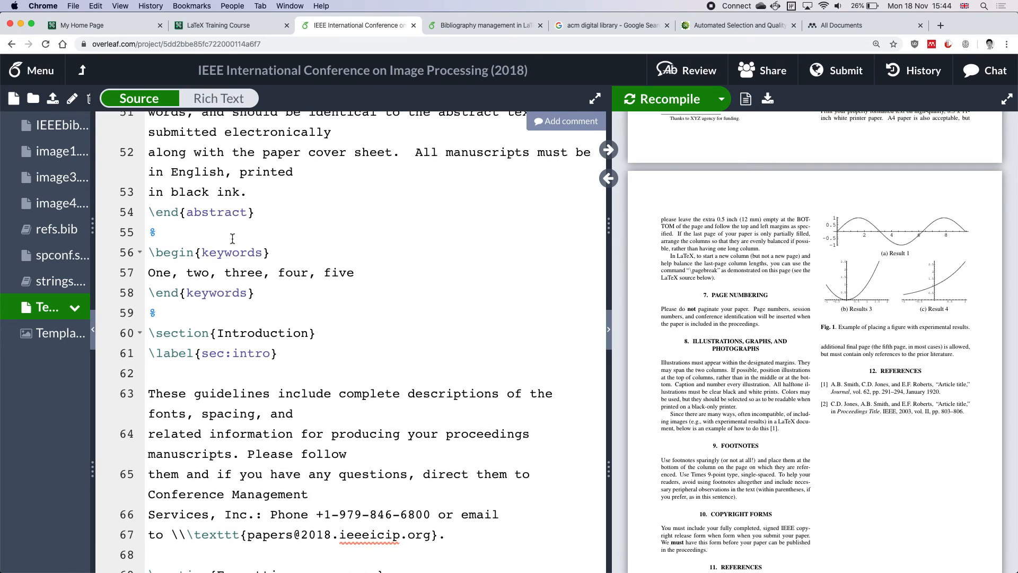
left_click_drag(258, 292, 148, 251)
scroll(311, 257, "down", 4)
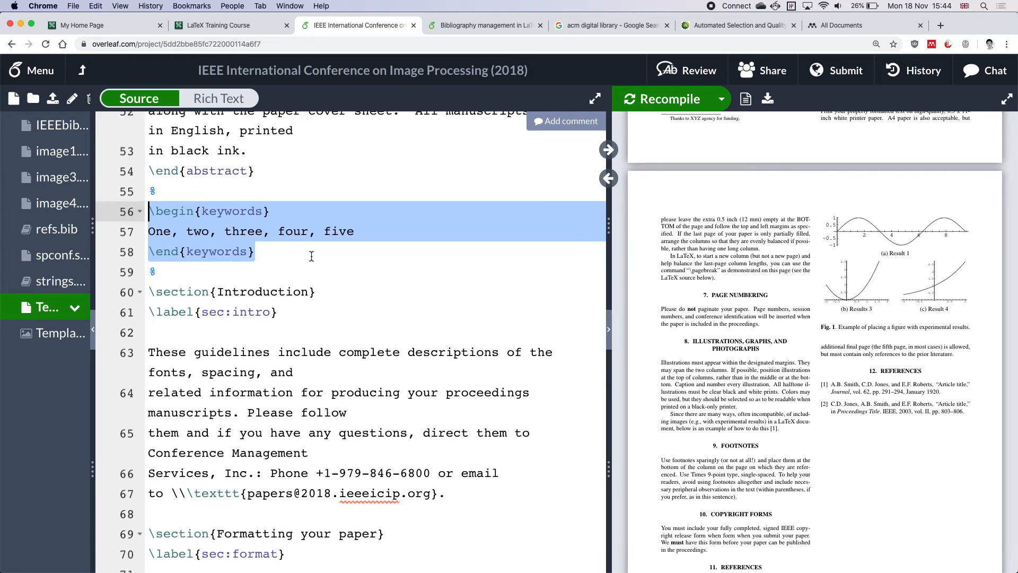
left_click_drag(316, 185, 144, 183)
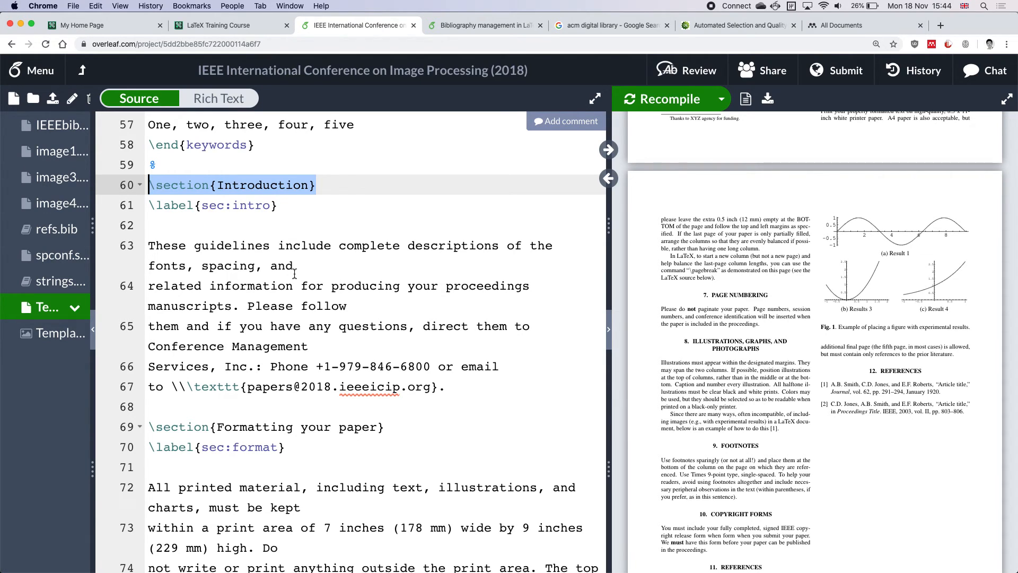
Highlight the placeholder keyword list and the abstract text, and look over the sections that follow them.
scroll(283, 321, "up", 4)
scroll(283, 321, "up", 2)
left_click_drag(356, 390, 141, 385)
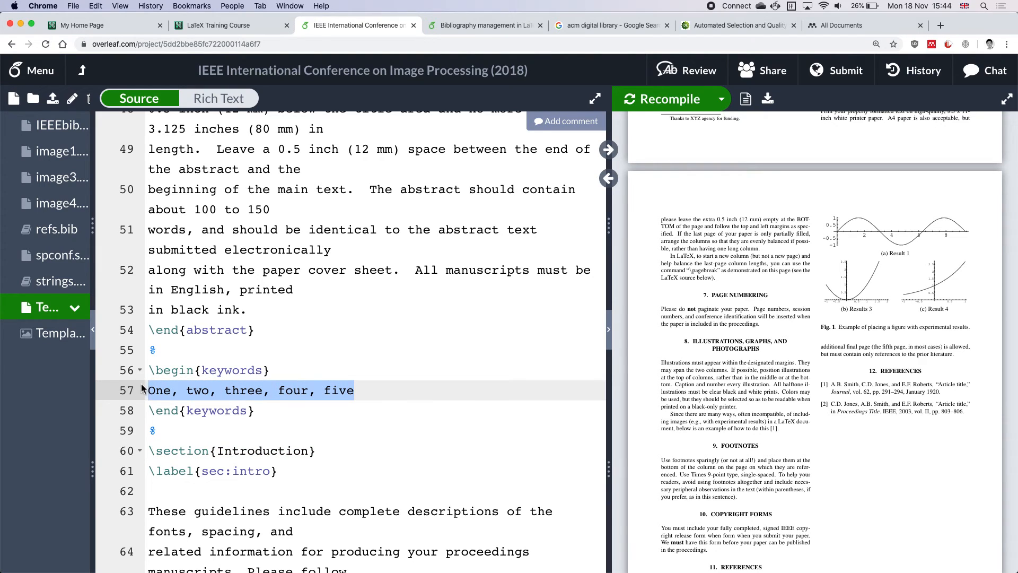
scroll(159, 388, "up", 3)
mouse_move(285, 414)
left_mouse_down()
mouse_move(150, 376)
mouse_move(114, 180)
left_mouse_up()
scroll(329, 356, "down", 1)
scroll(329, 357, "down", 8)
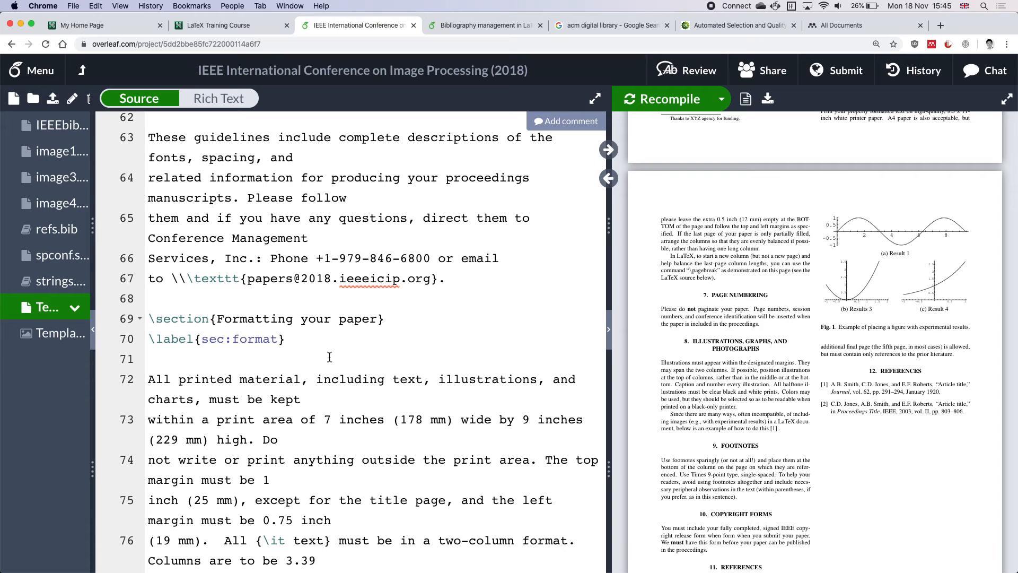
scroll(379, 391, "up", 5)
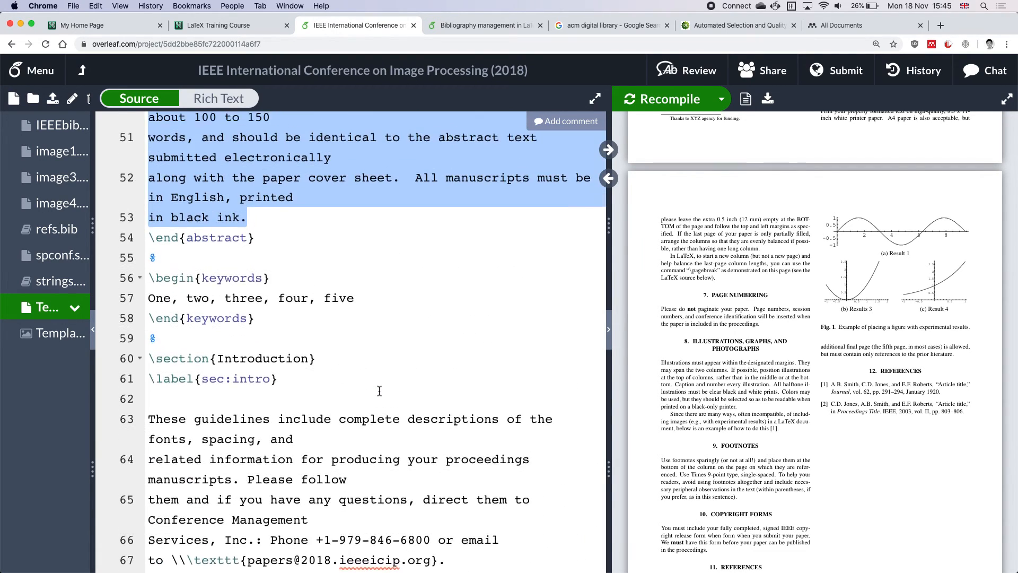
Jump from the Result 1 plot in the PDF preview to its LaTeX source and widen the preview slightly.
scroll(379, 391, "up", 15)
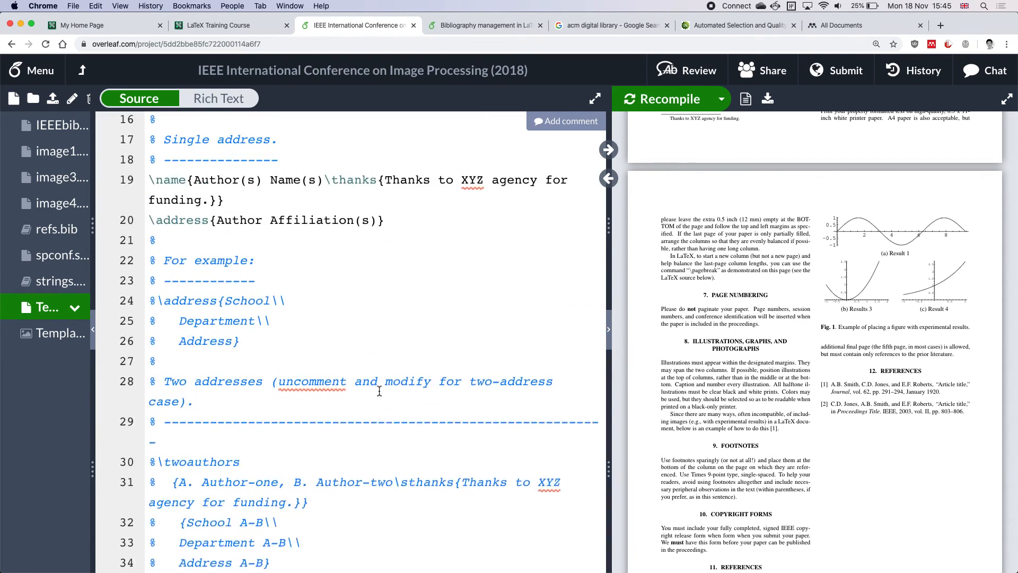
scroll(379, 391, "up", 2)
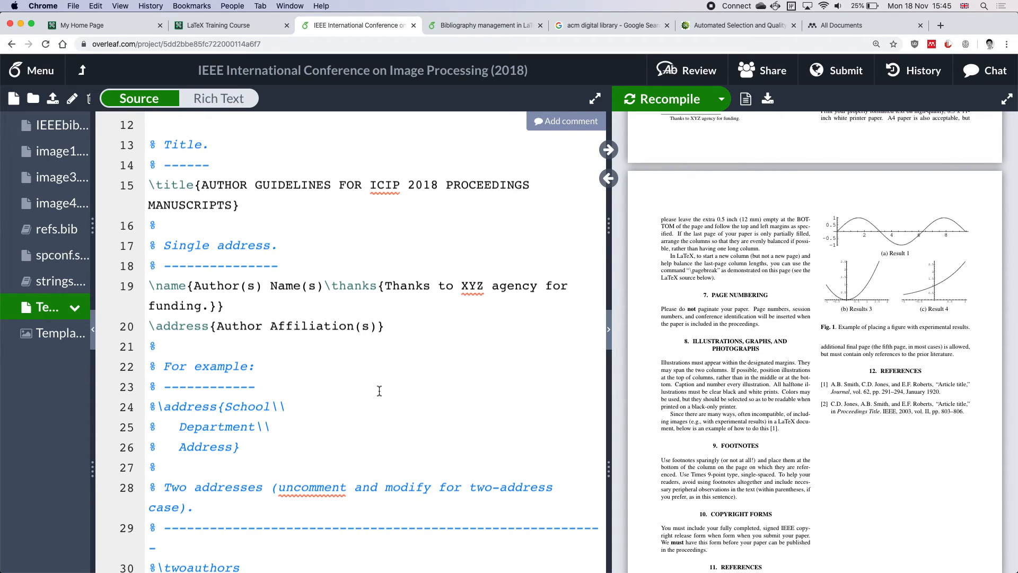
double_click(905, 234)
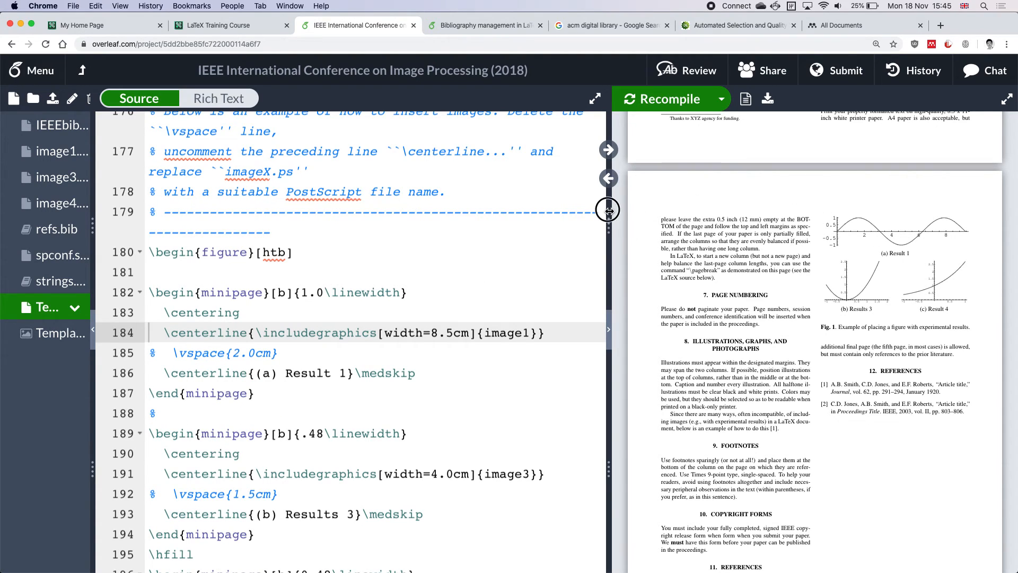
left_click_drag(609, 211, 566, 211)
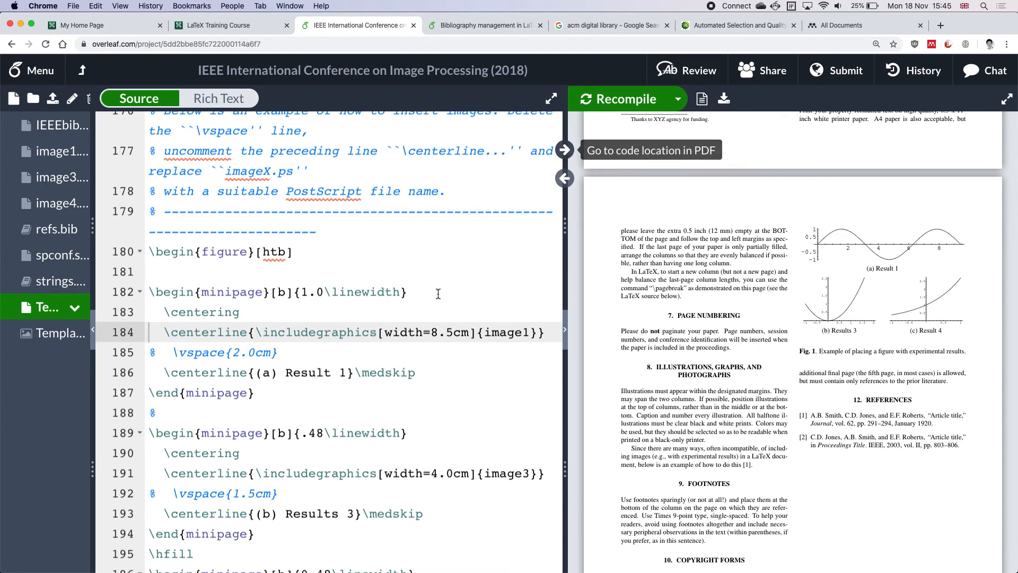
Place the cursor in the references paragraph at line 229 of Template.tex and show that code location in the PDF.
scroll(422, 310, "down", 3)
scroll(423, 312, "down", 1)
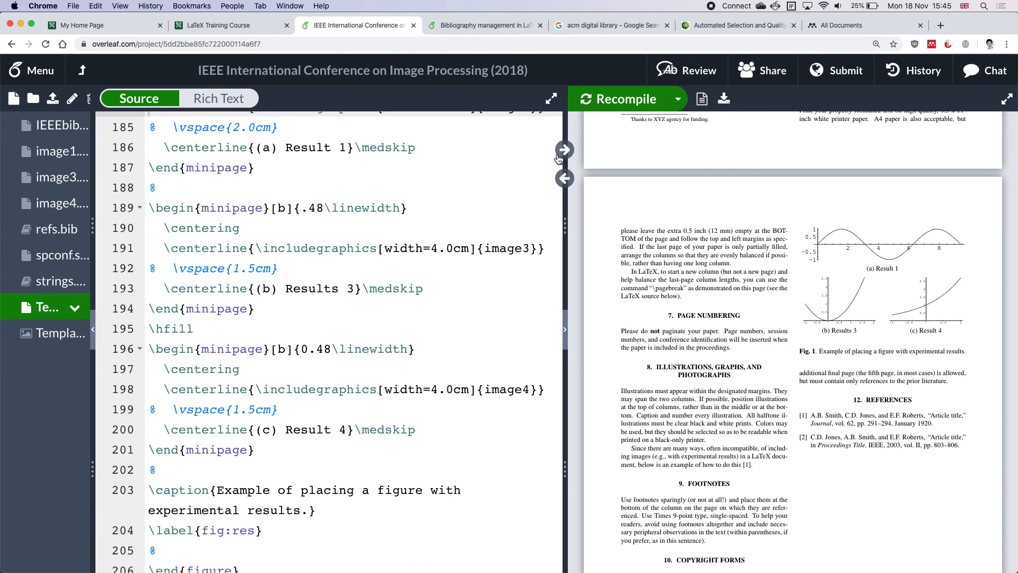
scroll(479, 185, "down", 10)
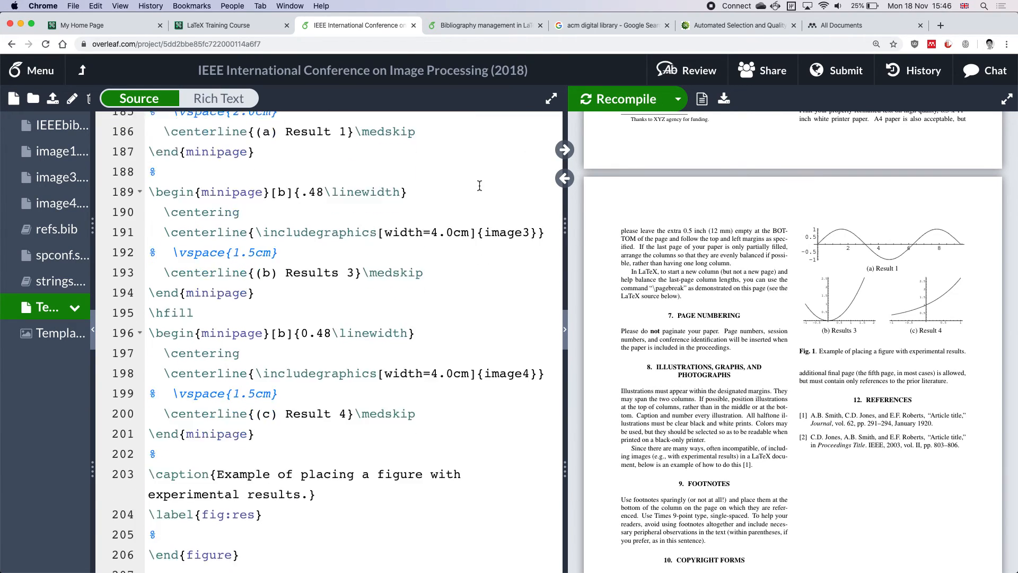
scroll(479, 185, "down", 6)
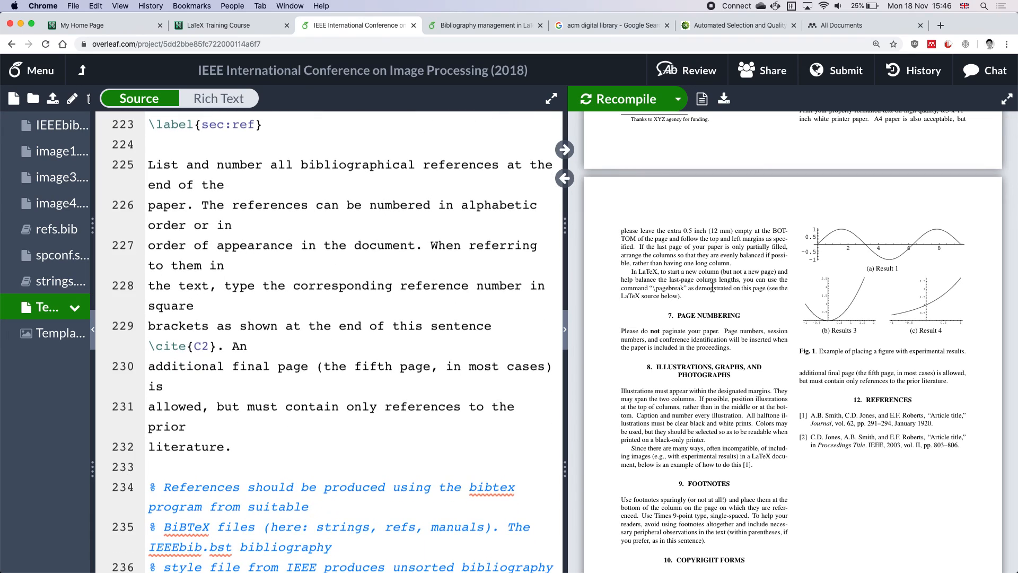
left_click(331, 326)
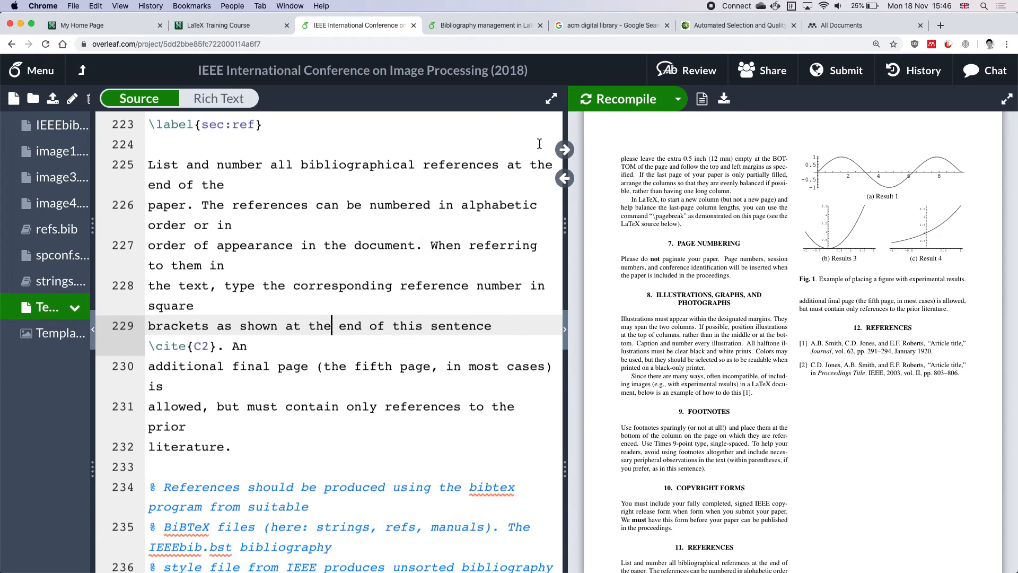
left_click(565, 151)
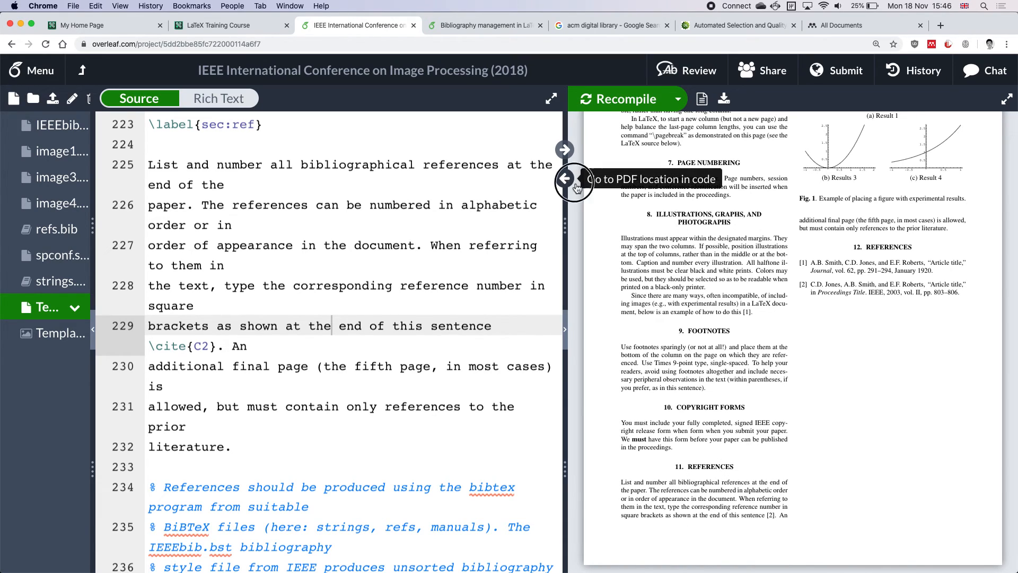
Show the current PDF location in the source code and give the PDF preview a little more width.
scroll(639, 204, "up", 3)
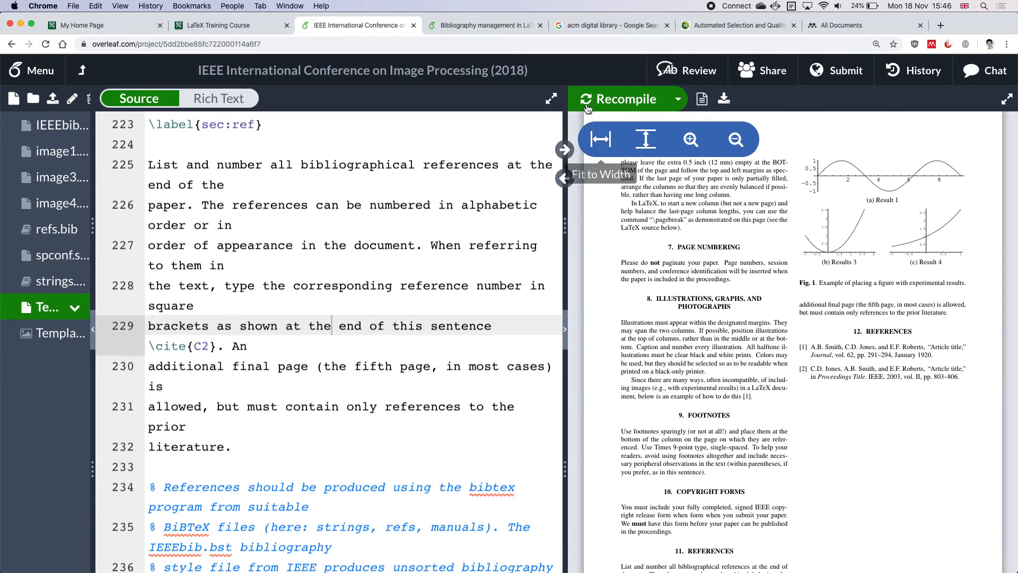
left_click(565, 179)
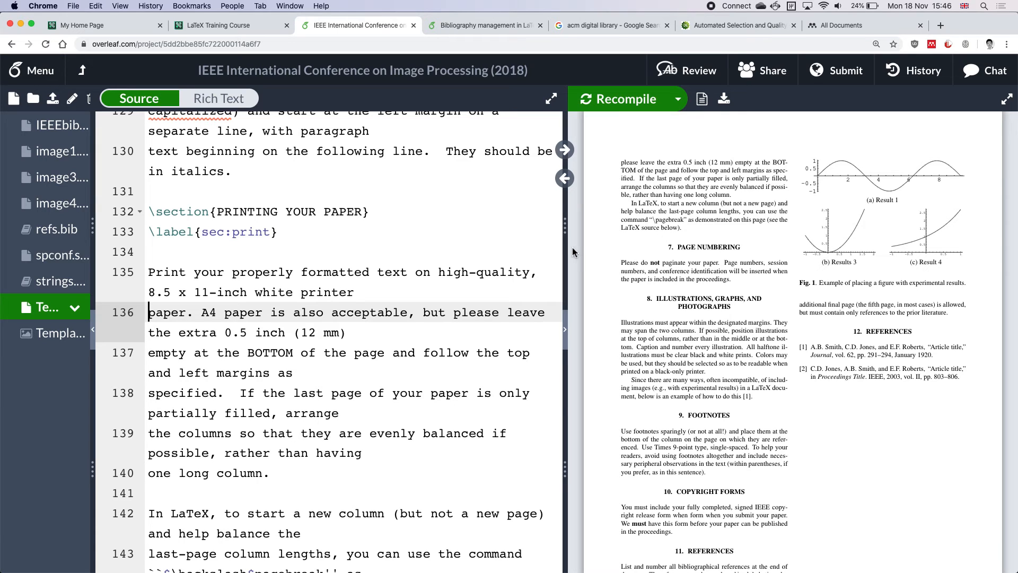
left_click_drag(565, 247, 540, 249)
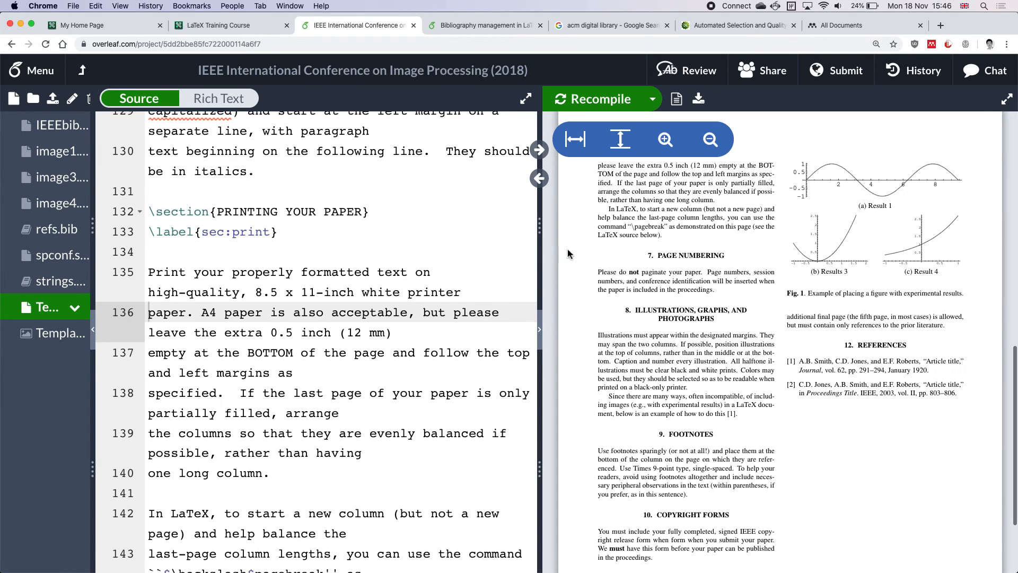
Locate the figure page in the PDF preview and jump from the Result 1 plot to its \includegraphics line.
scroll(823, 291, "up", 5)
scroll(824, 291, "up", 3)
scroll(827, 296, "down", 3)
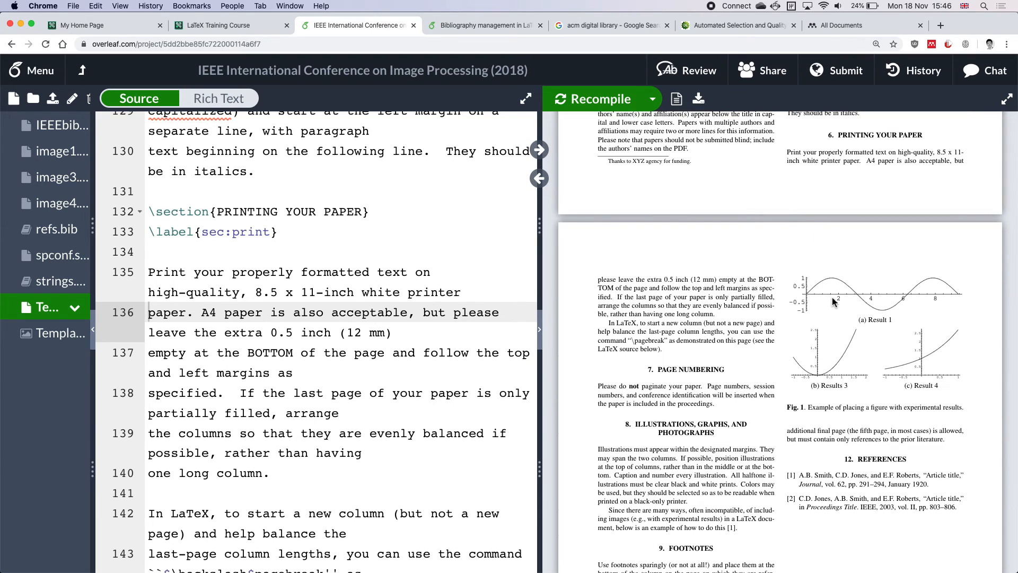
double_click(833, 301)
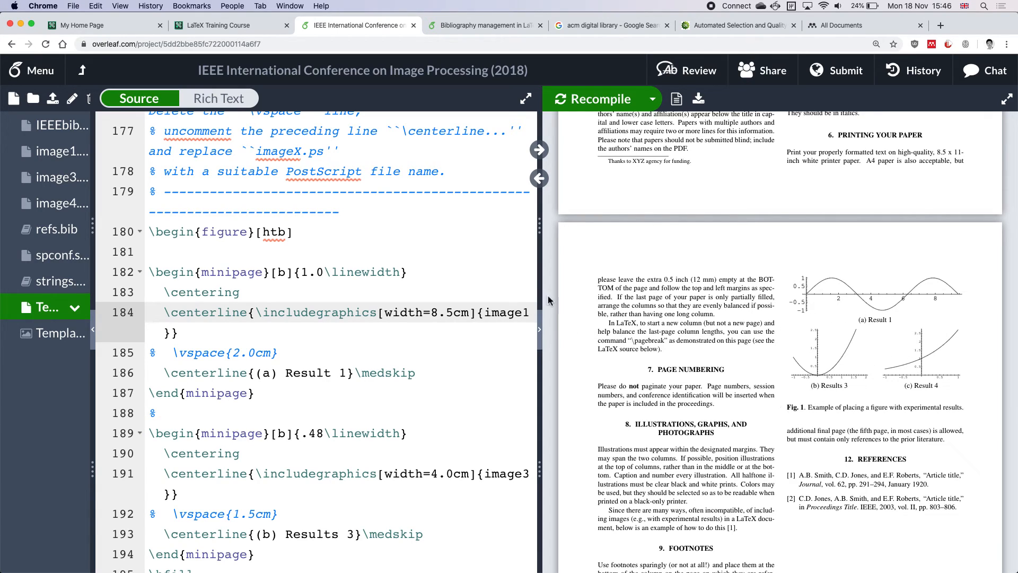
Enlarge the PDF preview at the source editor's expense and jump to the code again from the Result 1 plot.
left_click_drag(537, 259, 344, 243)
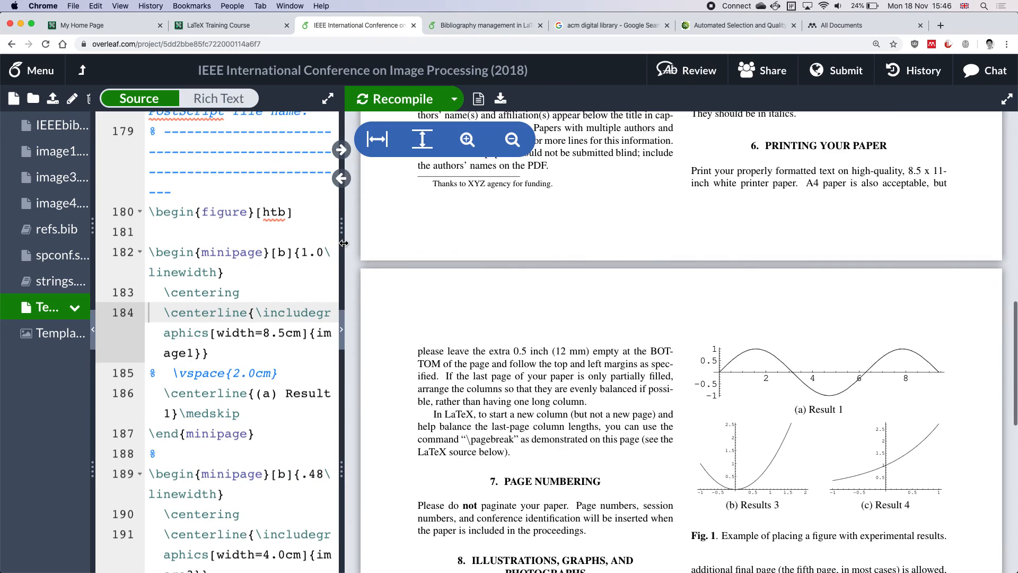
scroll(915, 384, "down", 2)
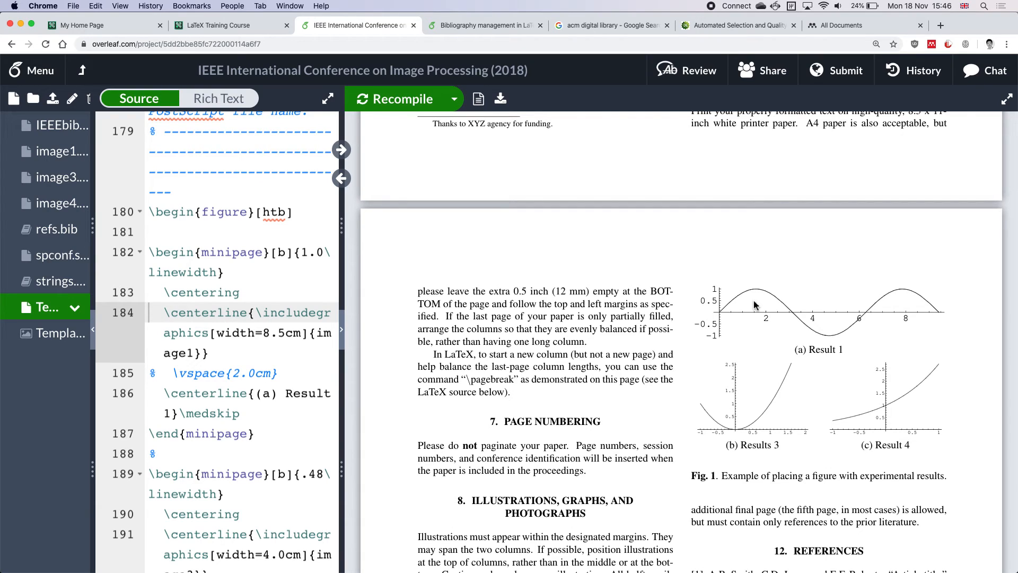
double_click(788, 325)
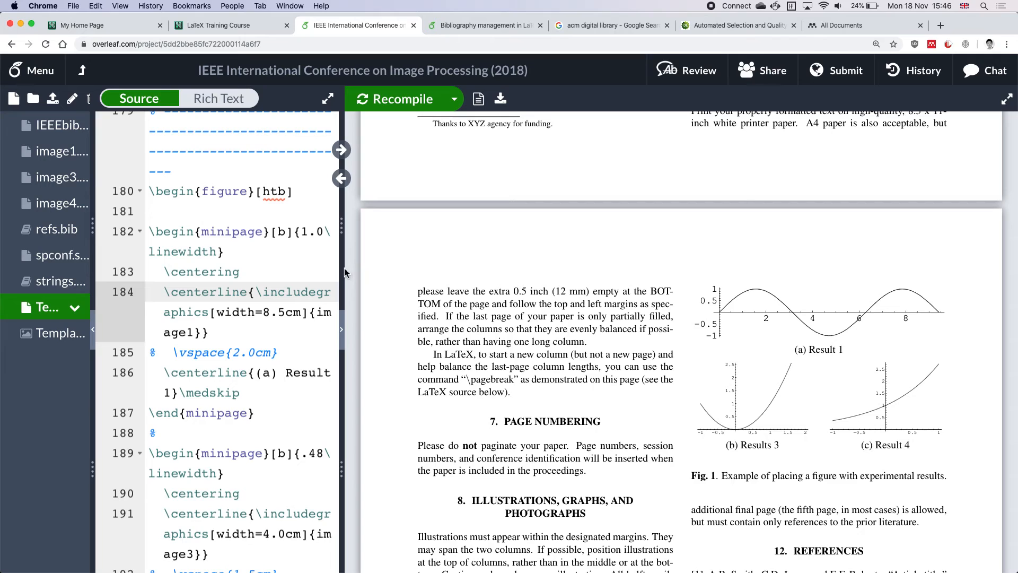
Widen the source editor again and highlight \begin{figure}[htb] and the first \begin{minipage} command.
left_click_drag(345, 273, 541, 300)
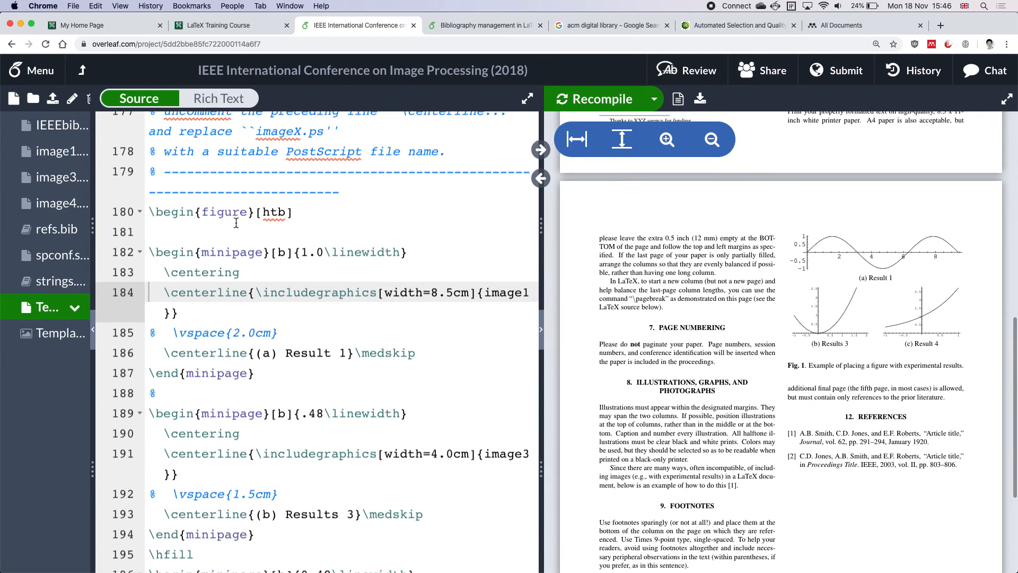
left_click_drag(152, 212, 293, 212)
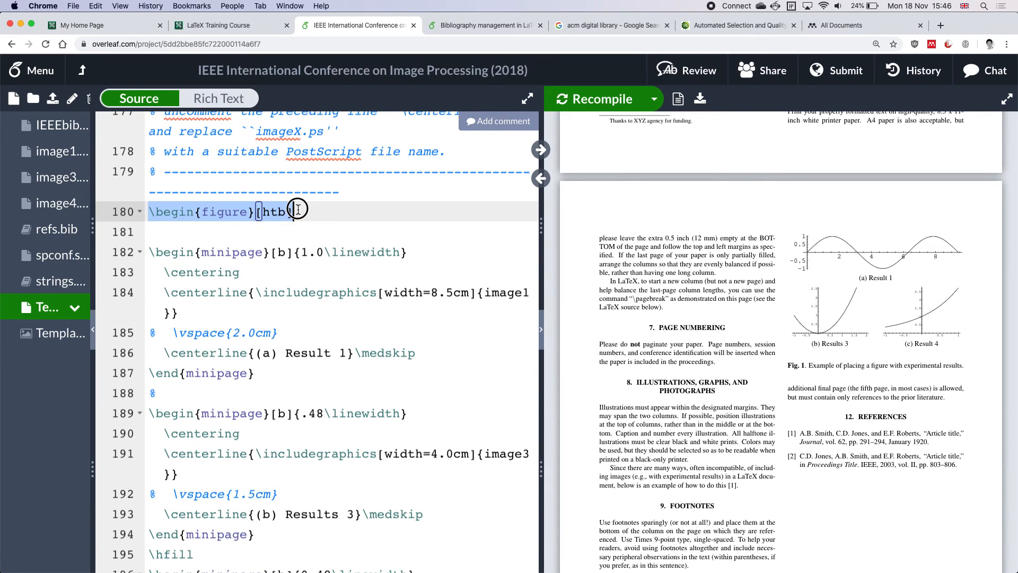
left_click_drag(149, 253, 271, 253)
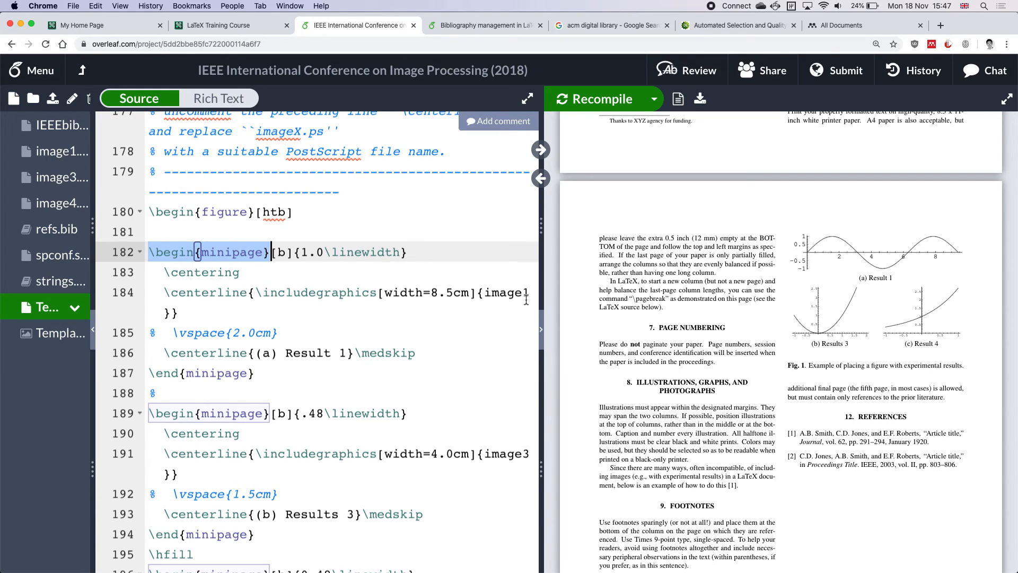
Switch to the Preview slides, advance to the further information slide, and open its linked Overleaf documentation page.
key("ctrl+Up")
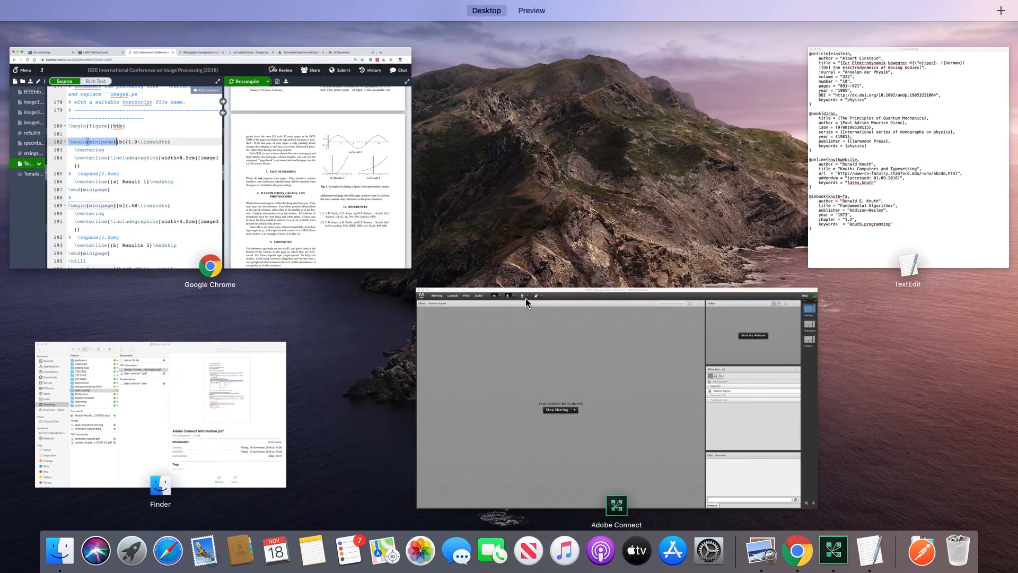
key("ctrl+Up")
key("ctrl+Right")
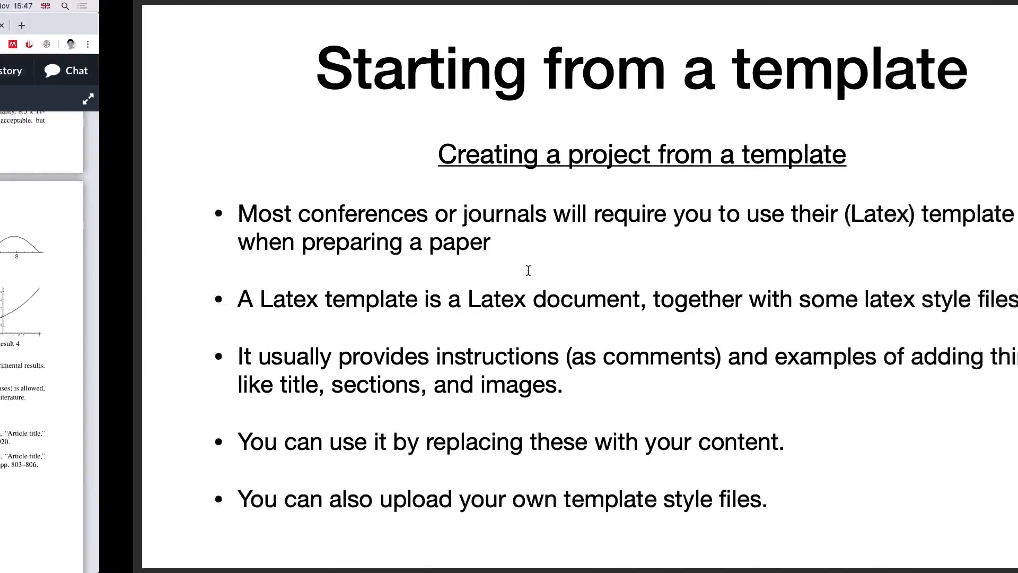
key("Right")
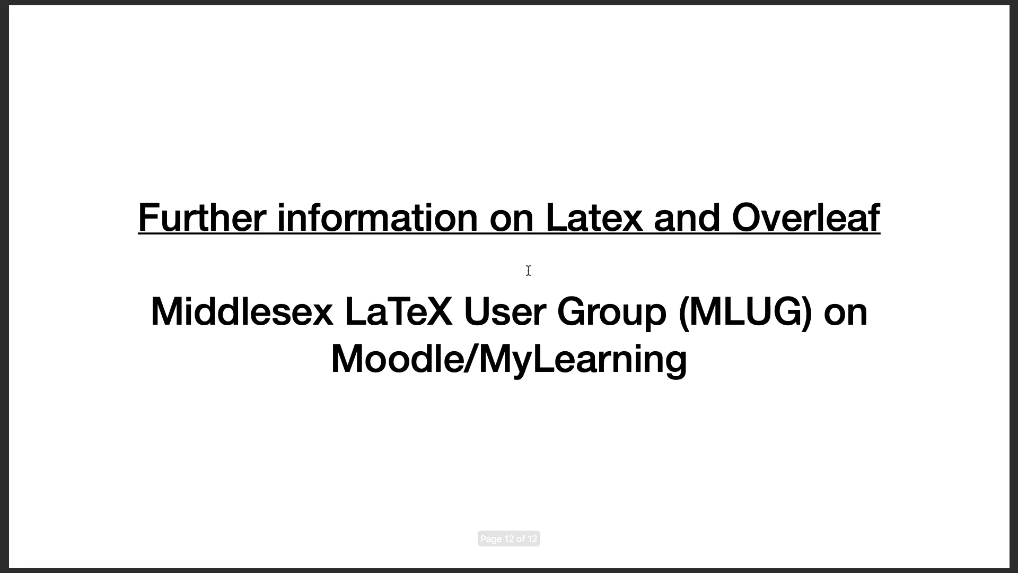
left_click(536, 225)
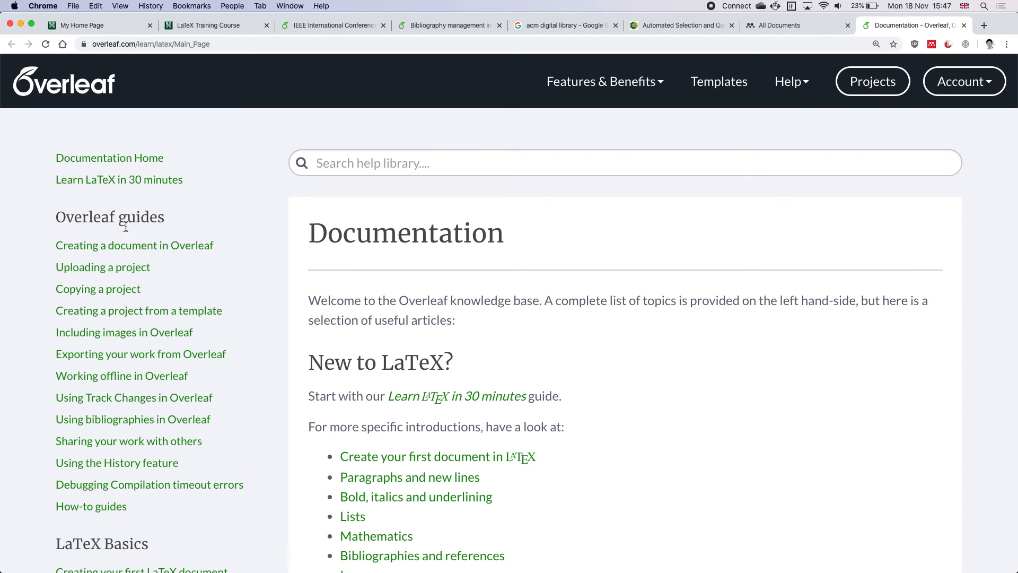
Look over the topic lists on the Overleaf documentation page and return to the Preview slides.
scroll(149, 231, "down", 5)
scroll(148, 231, "down", 4)
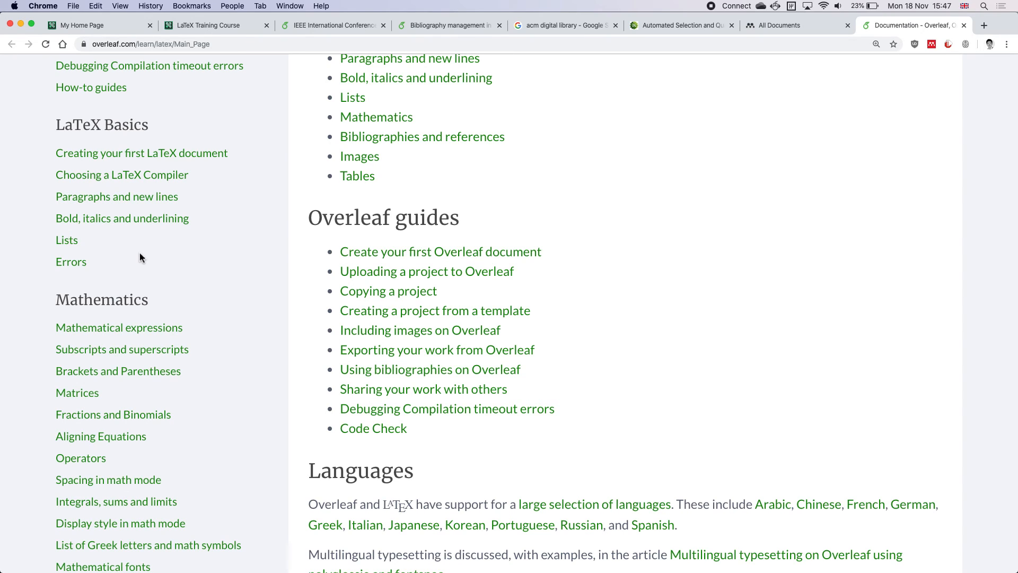
scroll(139, 252, "up", 8)
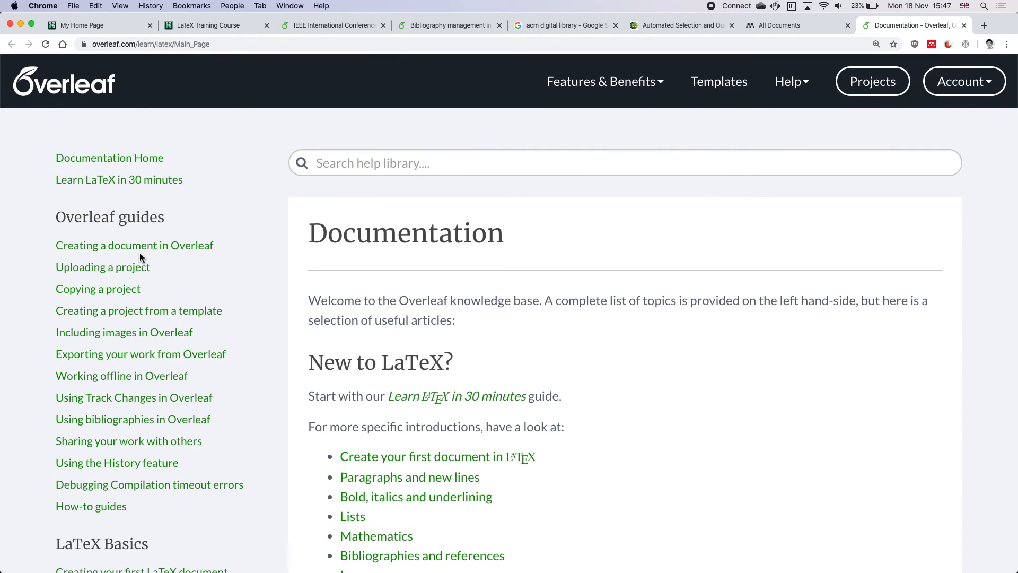
key("ctrl+Right")
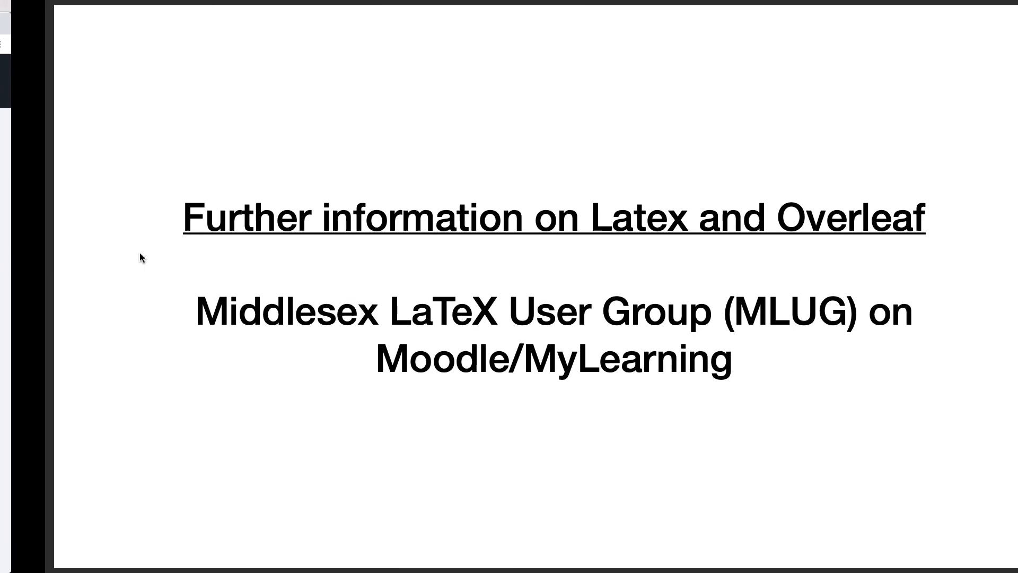